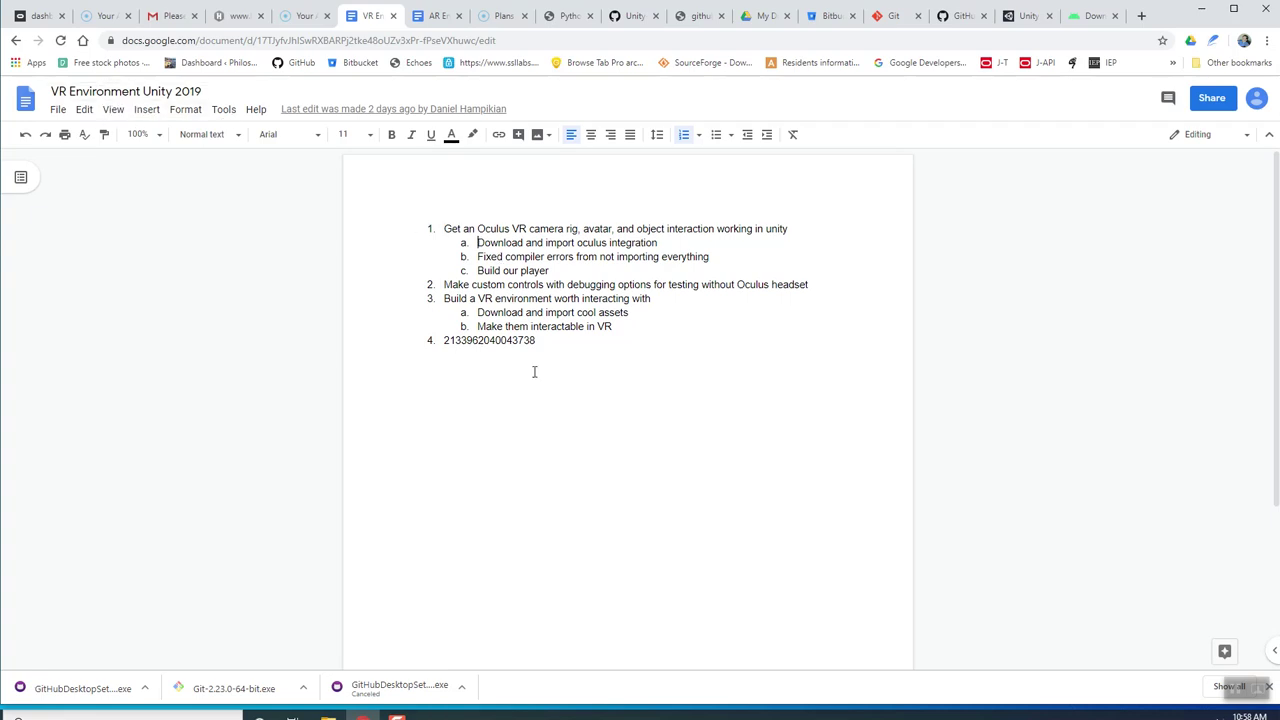
Delete the stray item-4 number and the empty line so the list ends at 'Make them interactable in VR'.
drag(547, 340, 440, 342)
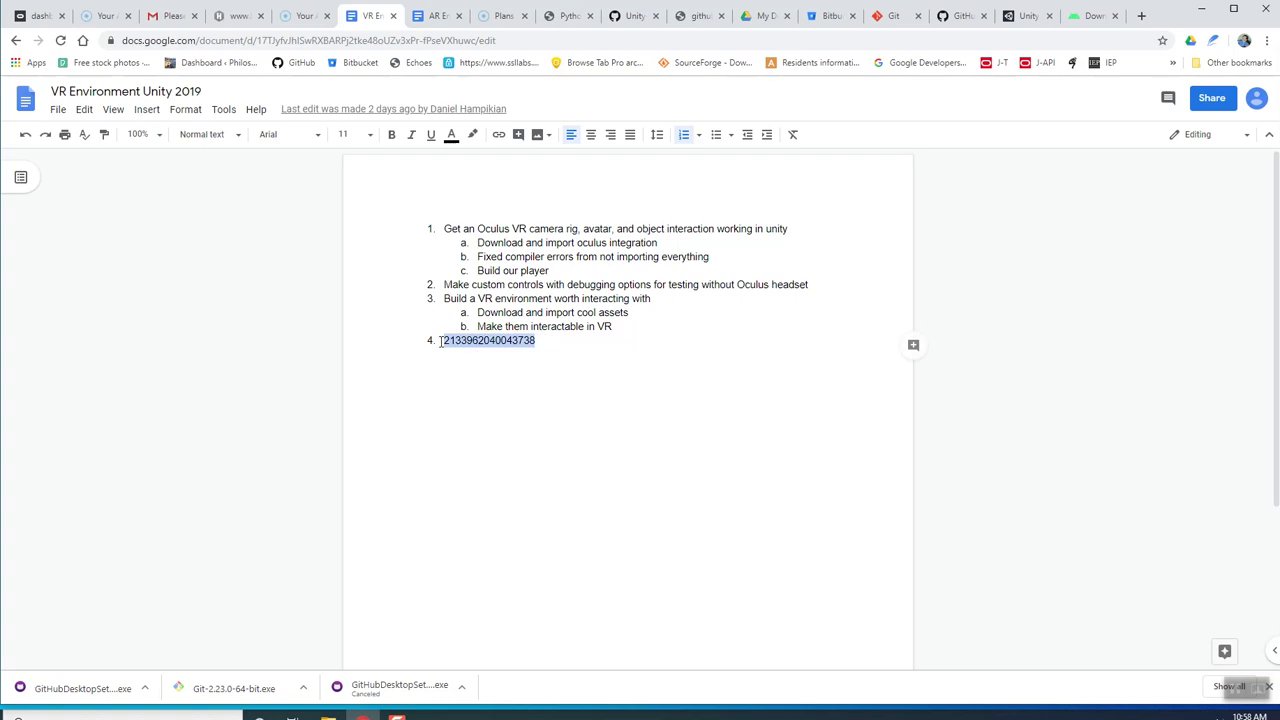
key(BackSpace)
key(BackSpace)
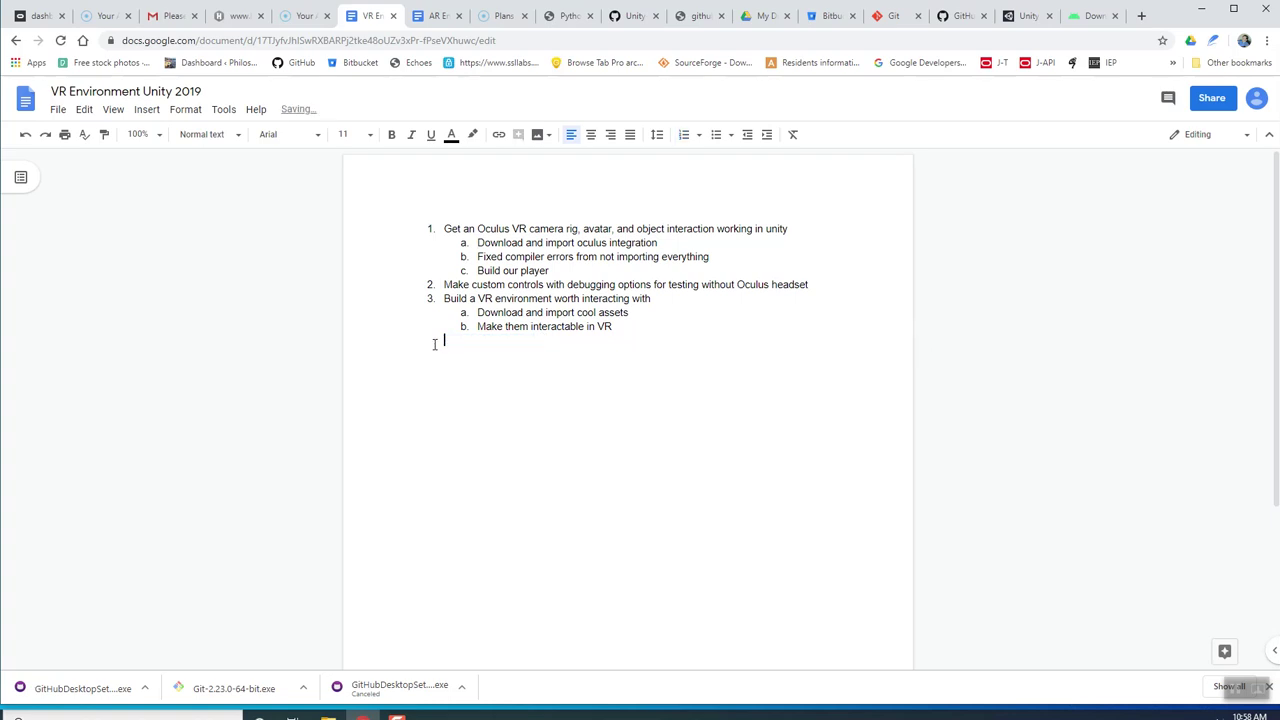
key(BackSpace)
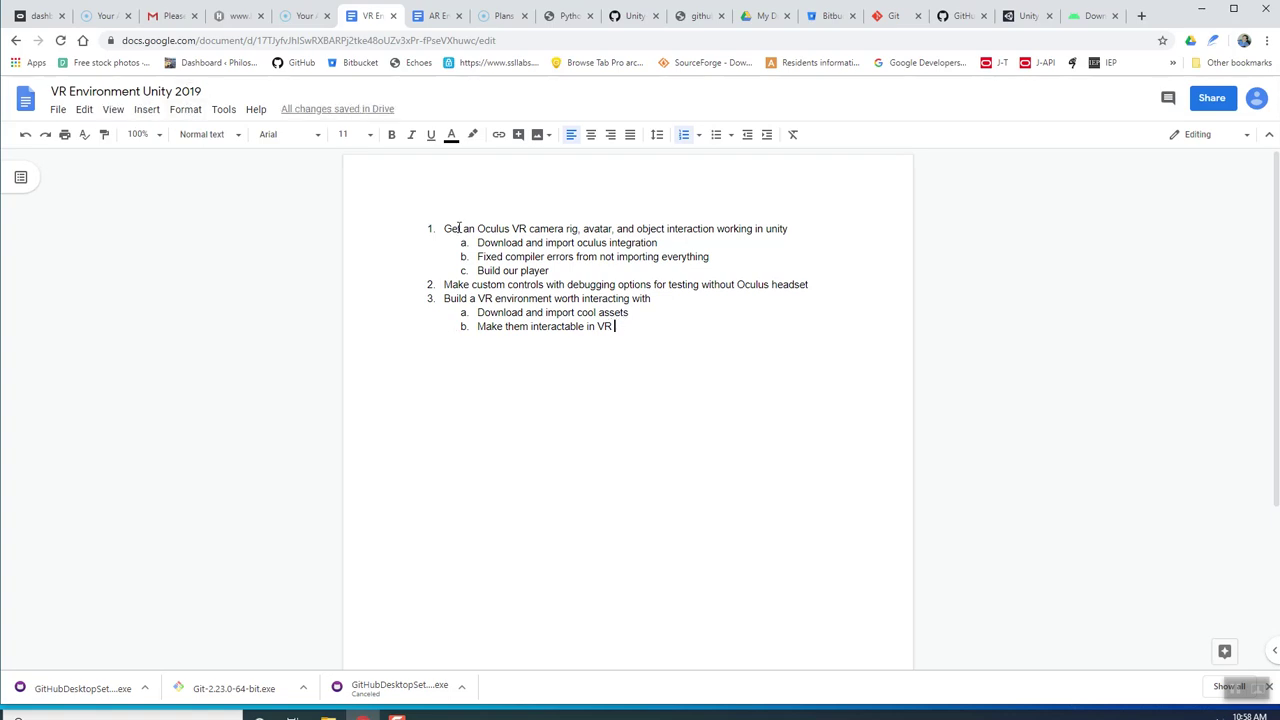
drag(478, 229, 524, 232)
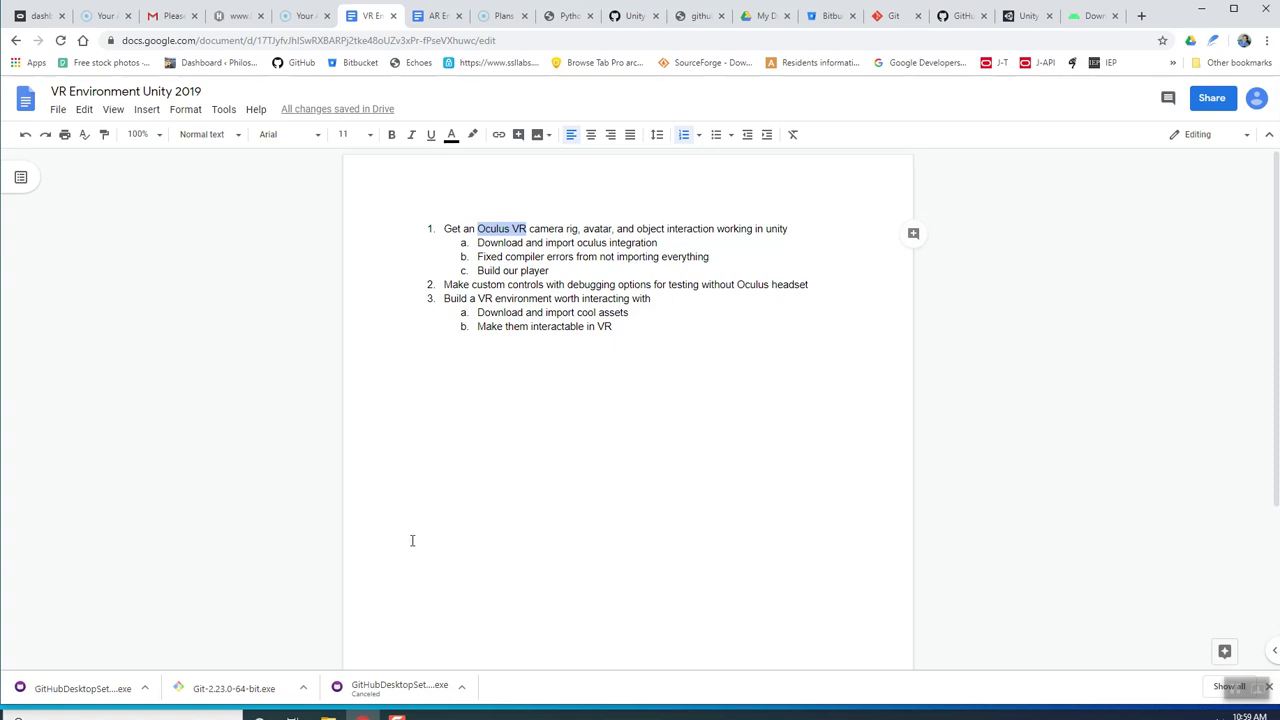
Clear the 'Oculus VR' selection in the plan and switch over to the Unity editor's SampleScene.
click(598, 225)
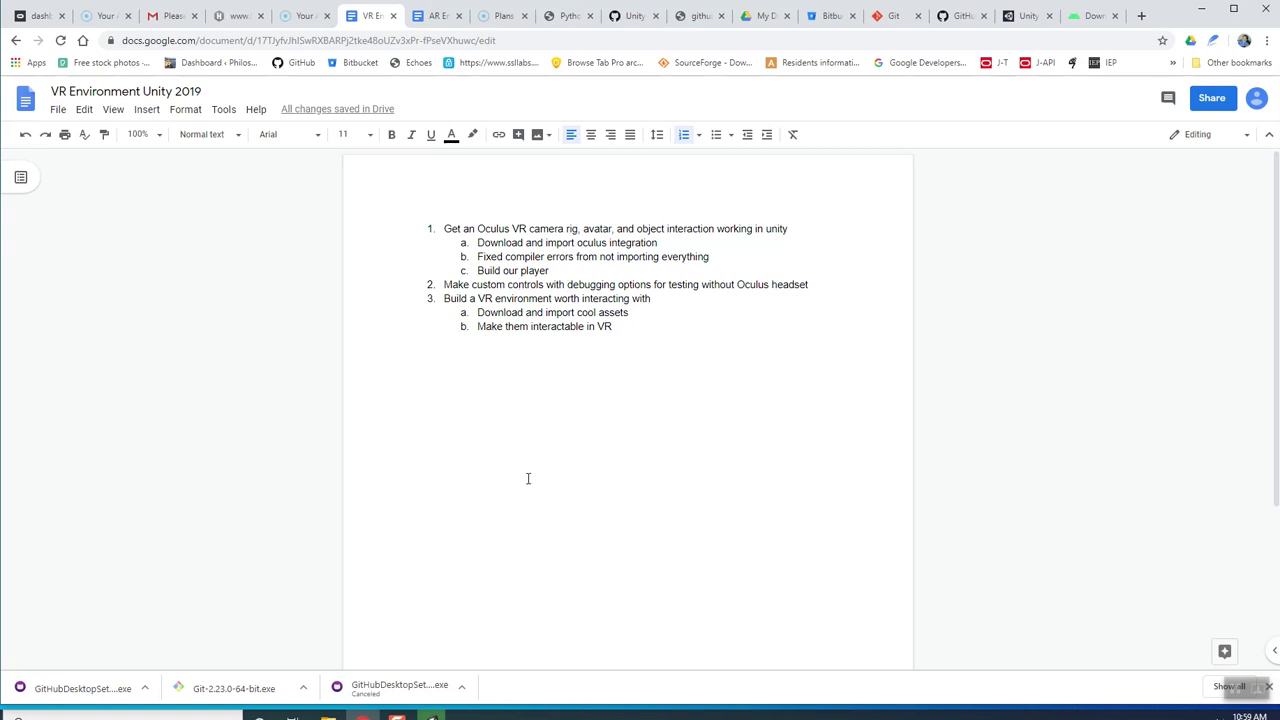
click(1258, 688)
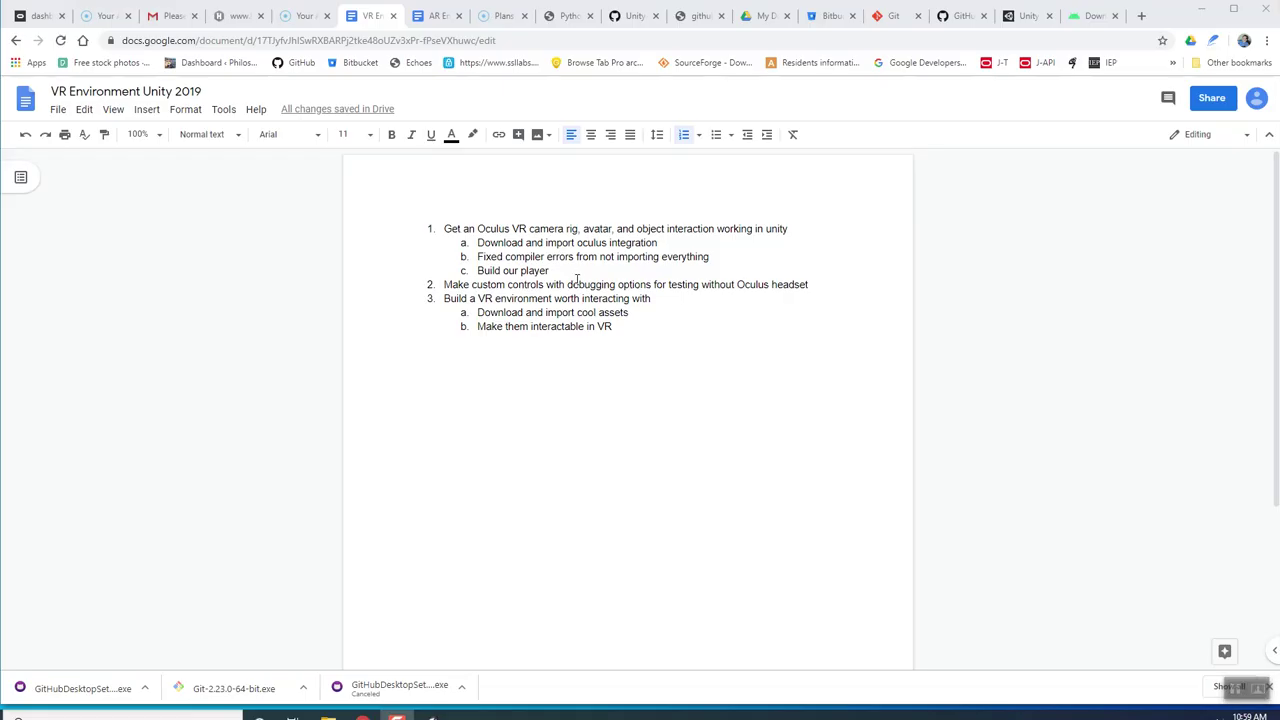
click(583, 284)
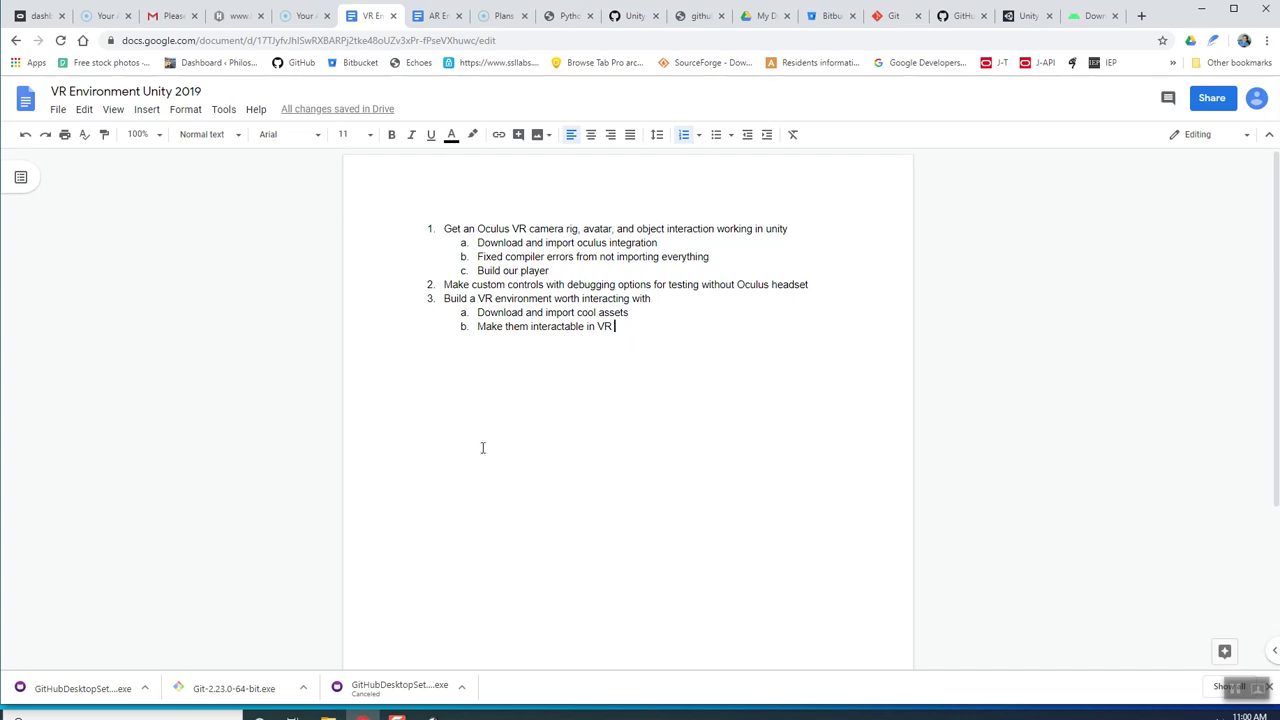
key(alt+Tab)
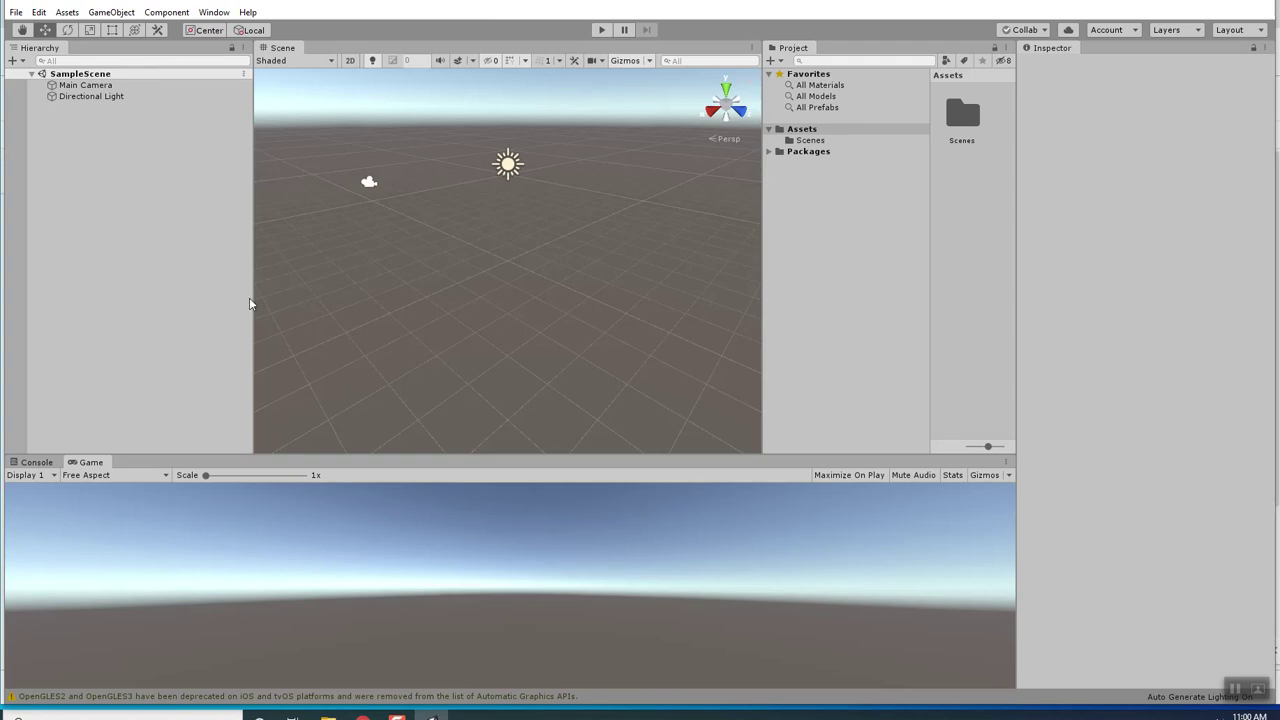
Open the Asset Store from Unity's Window menu to show the storefront.
click(18, 13)
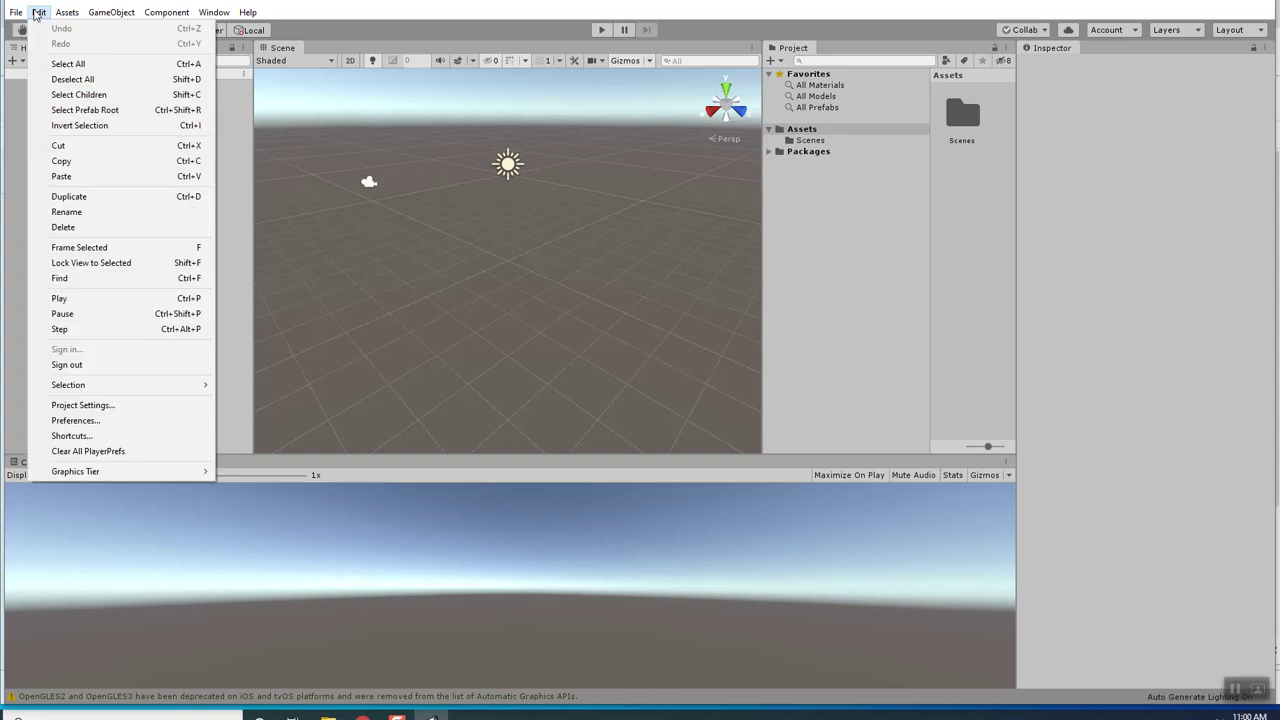
mouse_move(201, 18)
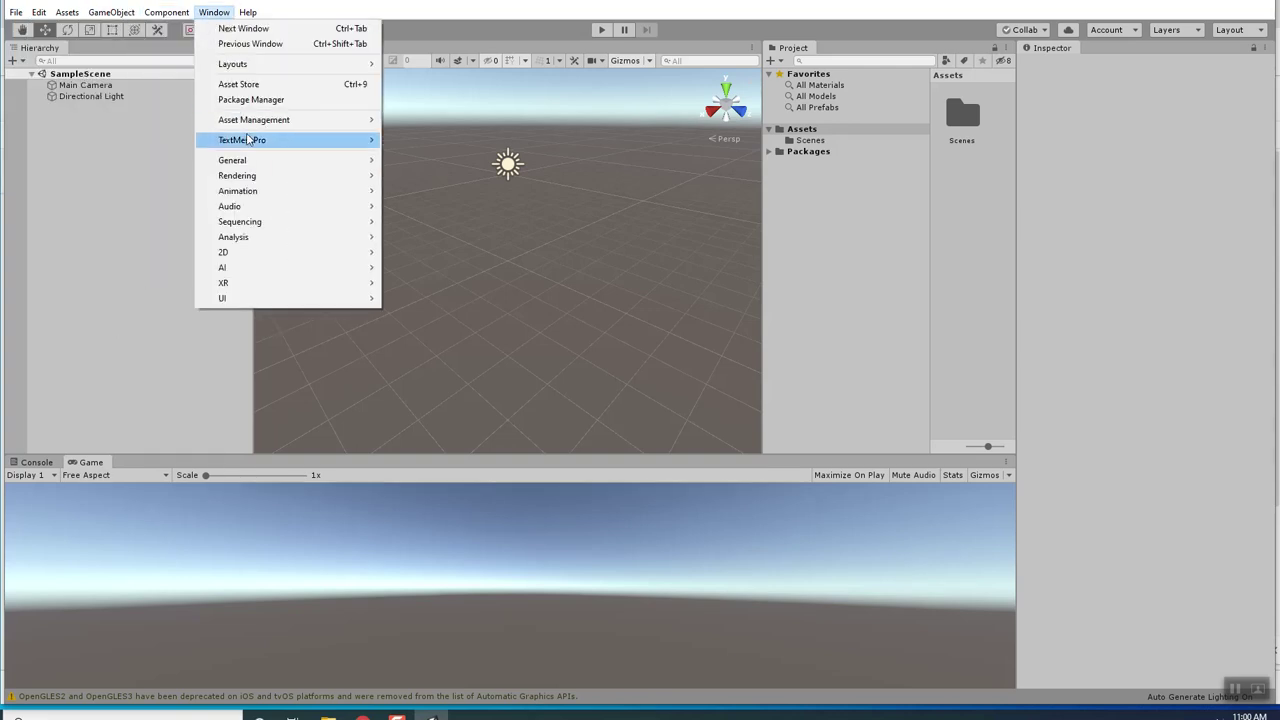
click(238, 84)
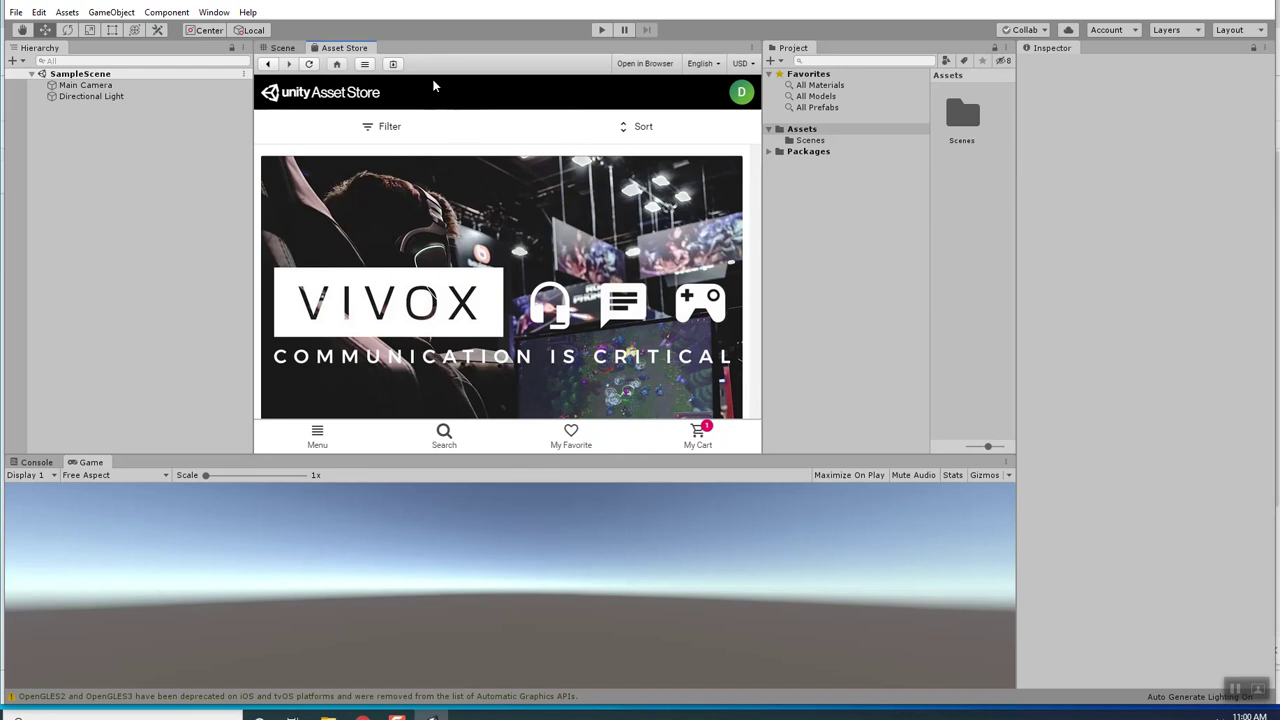
Search the Asset Store for 'oculus', import the free Oculus Integration package, and return to the plan doc.
click(444, 438)
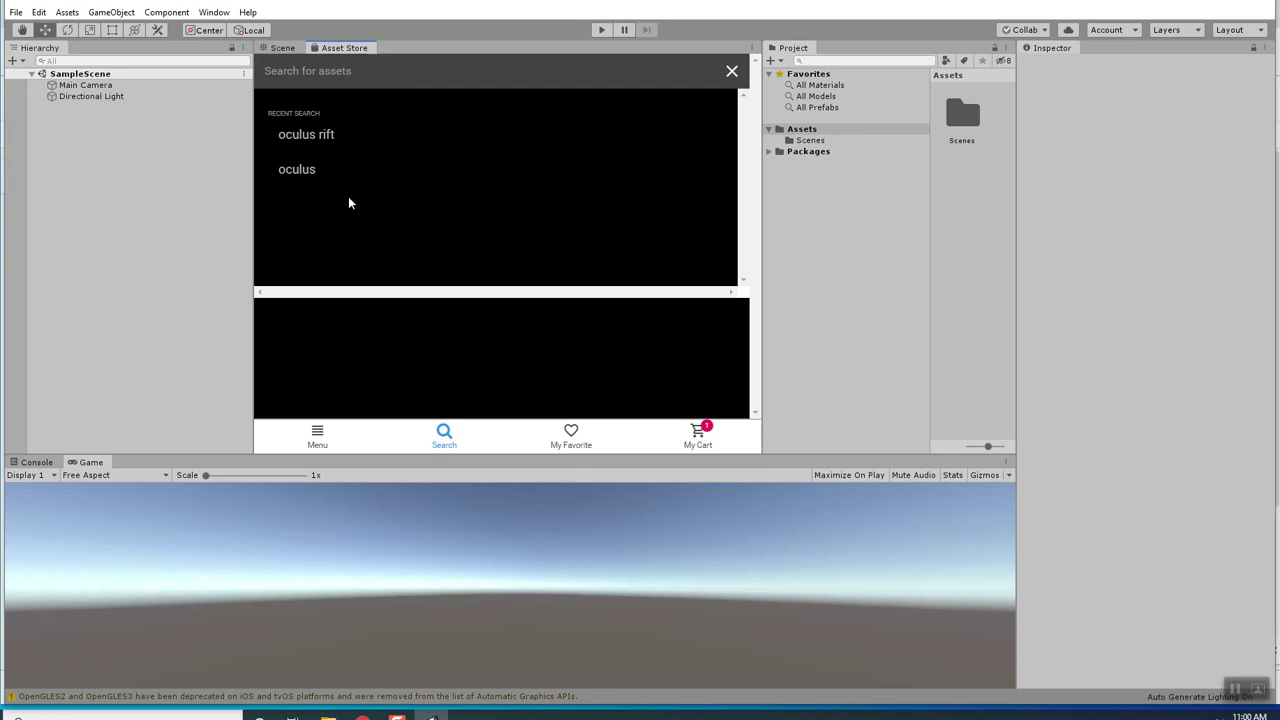
click(330, 172)
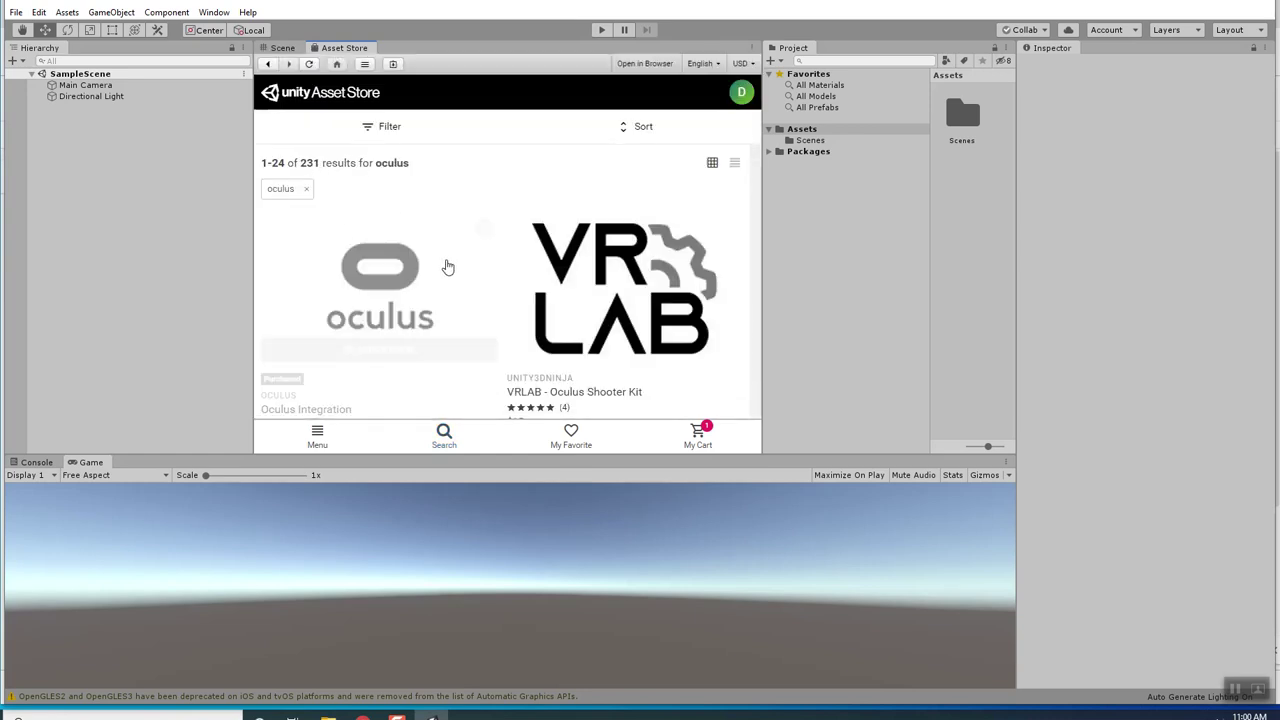
mouse_move(388, 295)
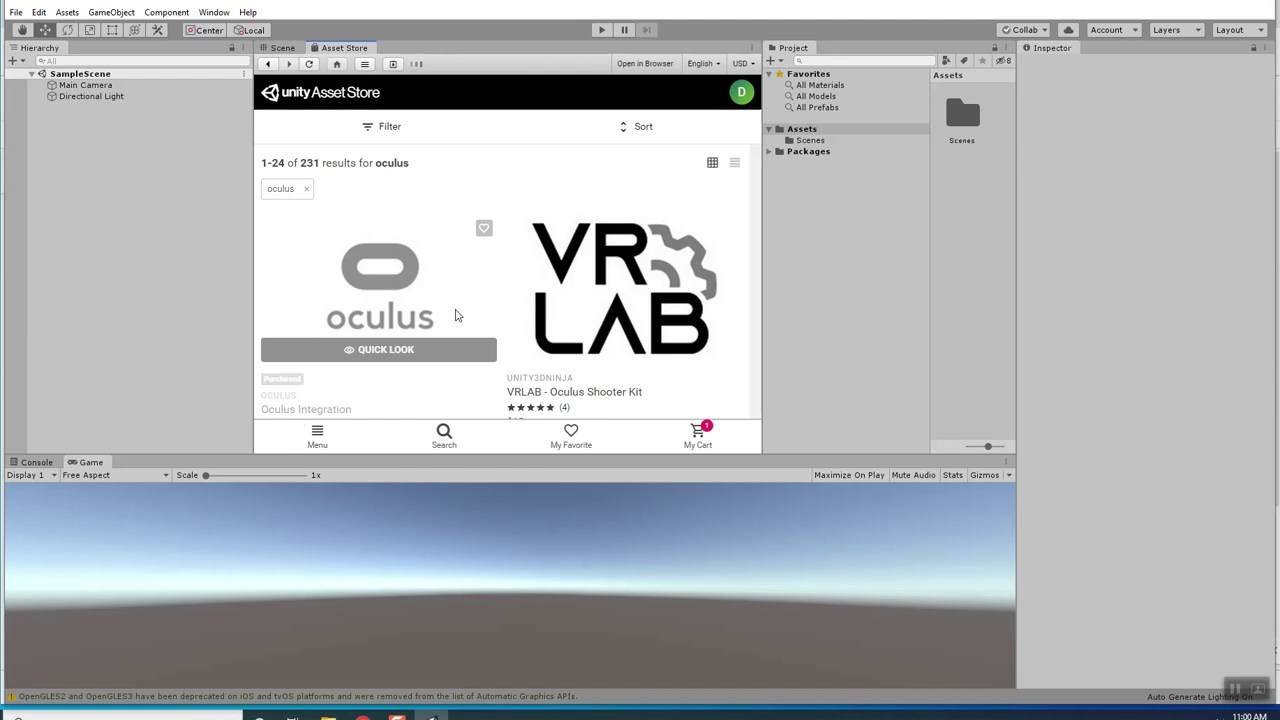
scroll(686, 341, down, 2)
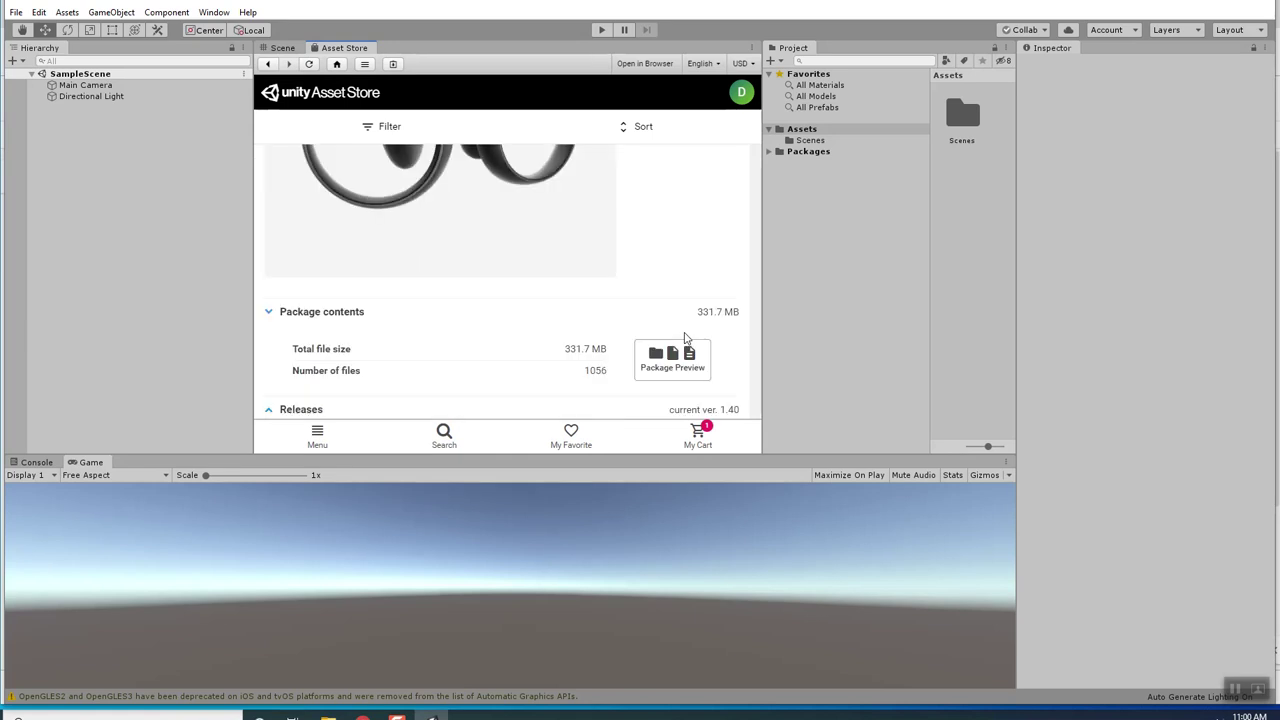
click(532, 296)
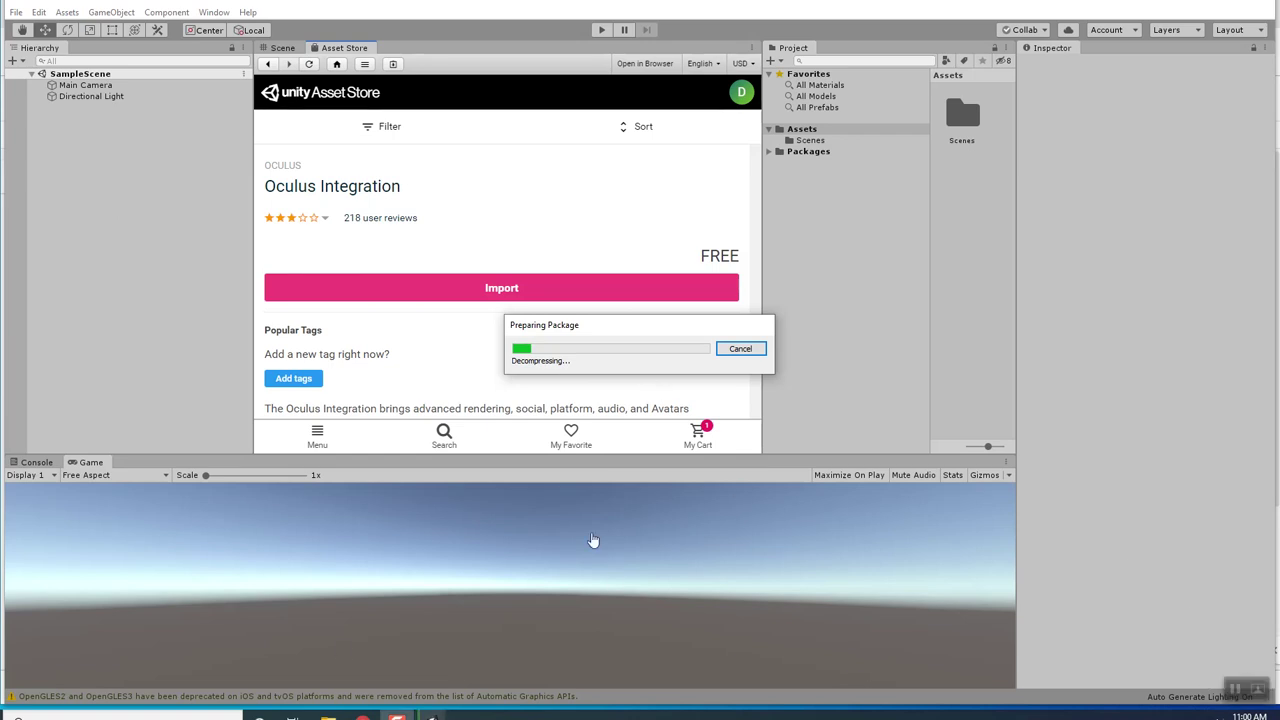
click(396, 716)
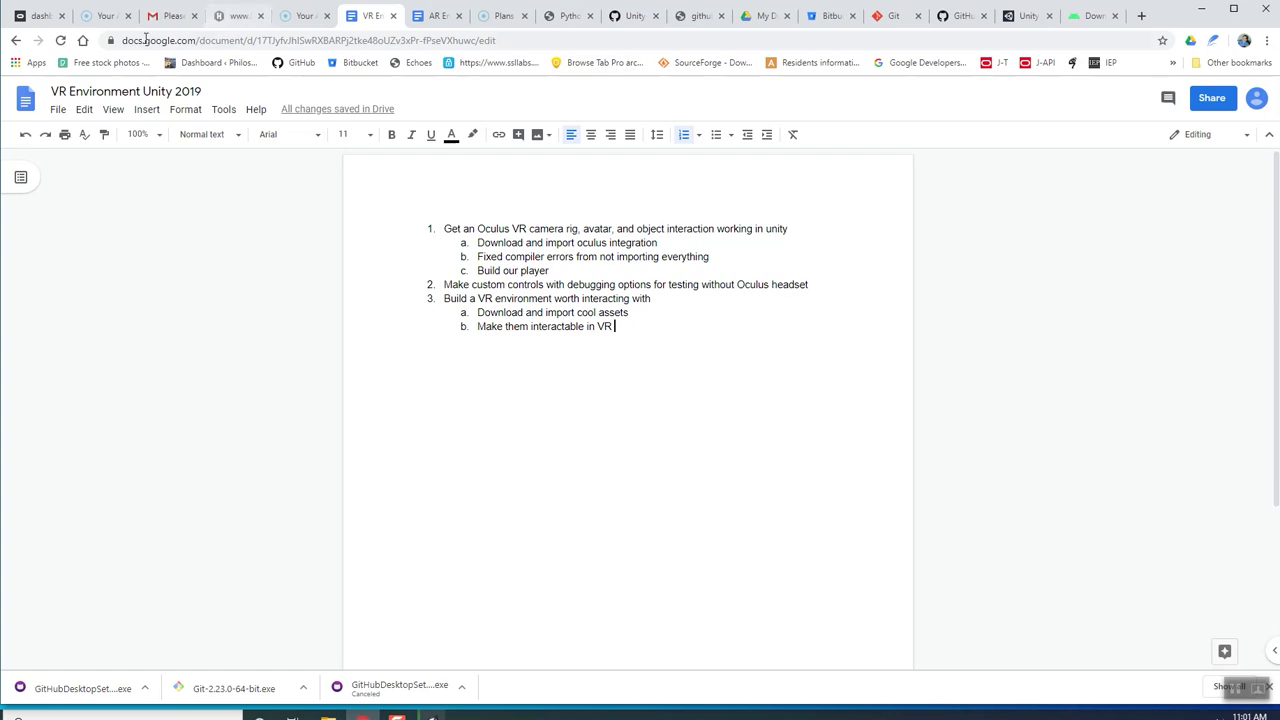
Search the web for 'oculus' and open the official Oculus website.
click(30, 18)
click(244, 42)
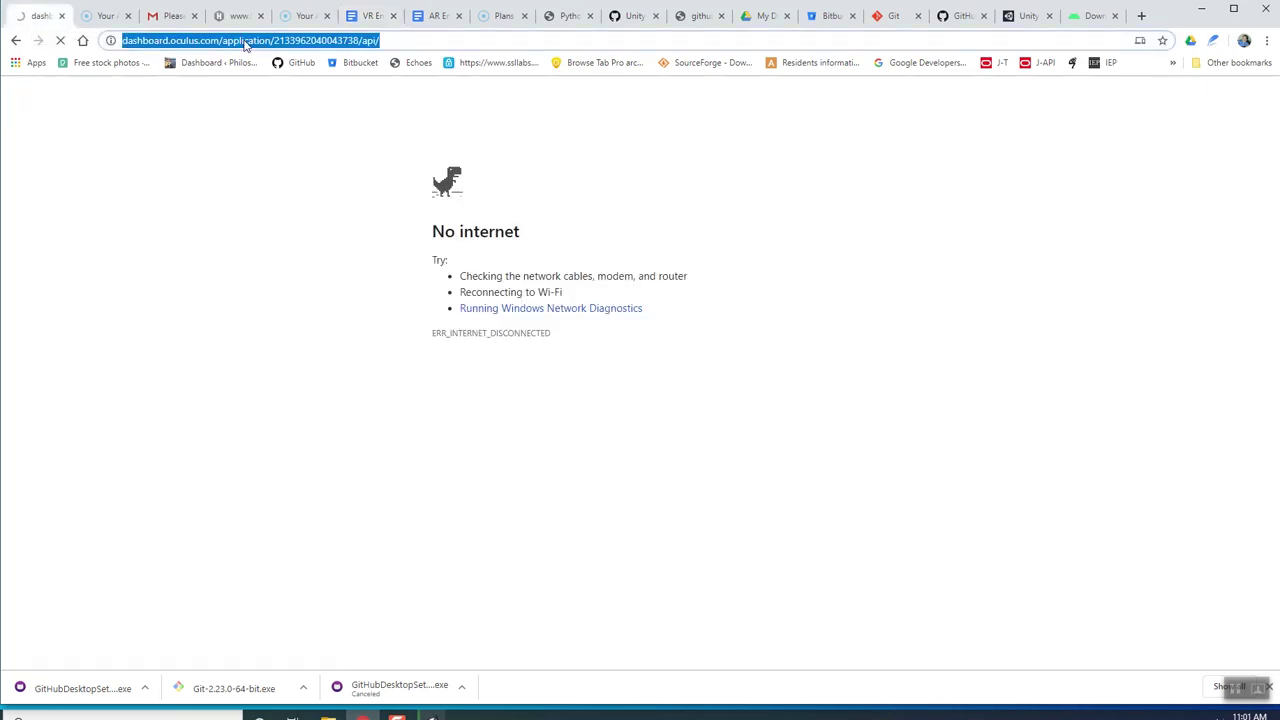
text(oculus)
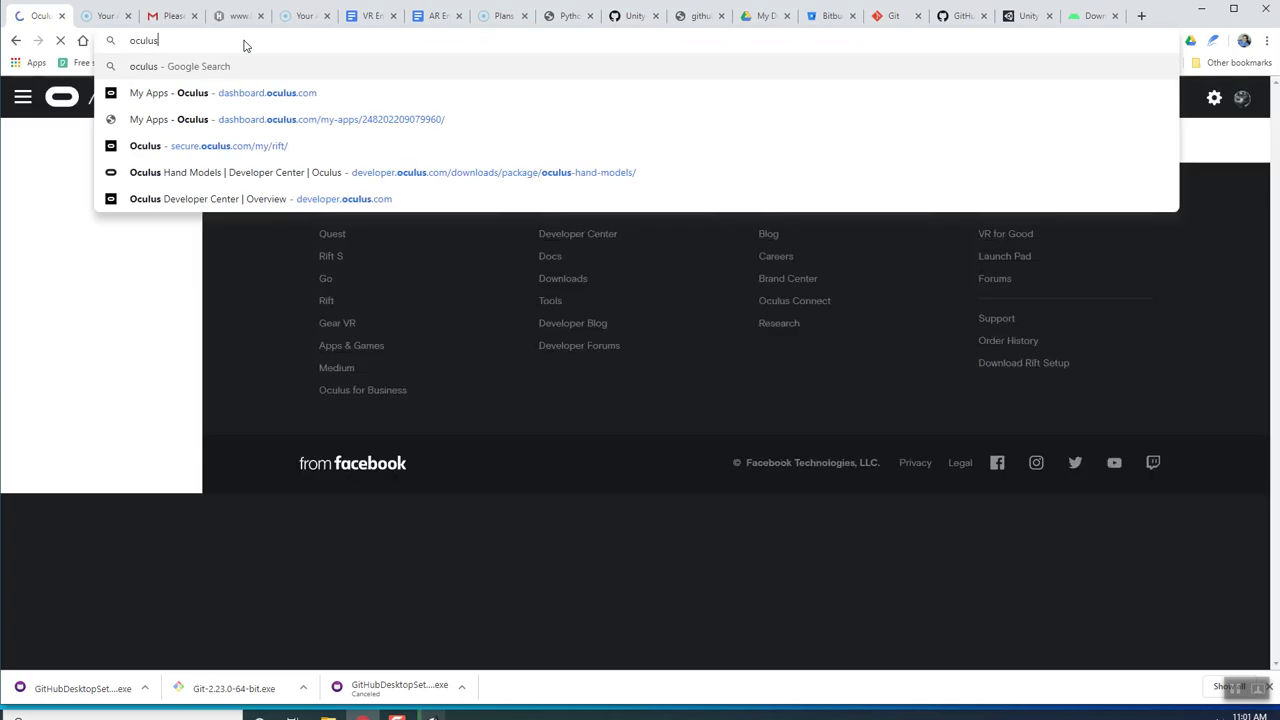
key(Return)
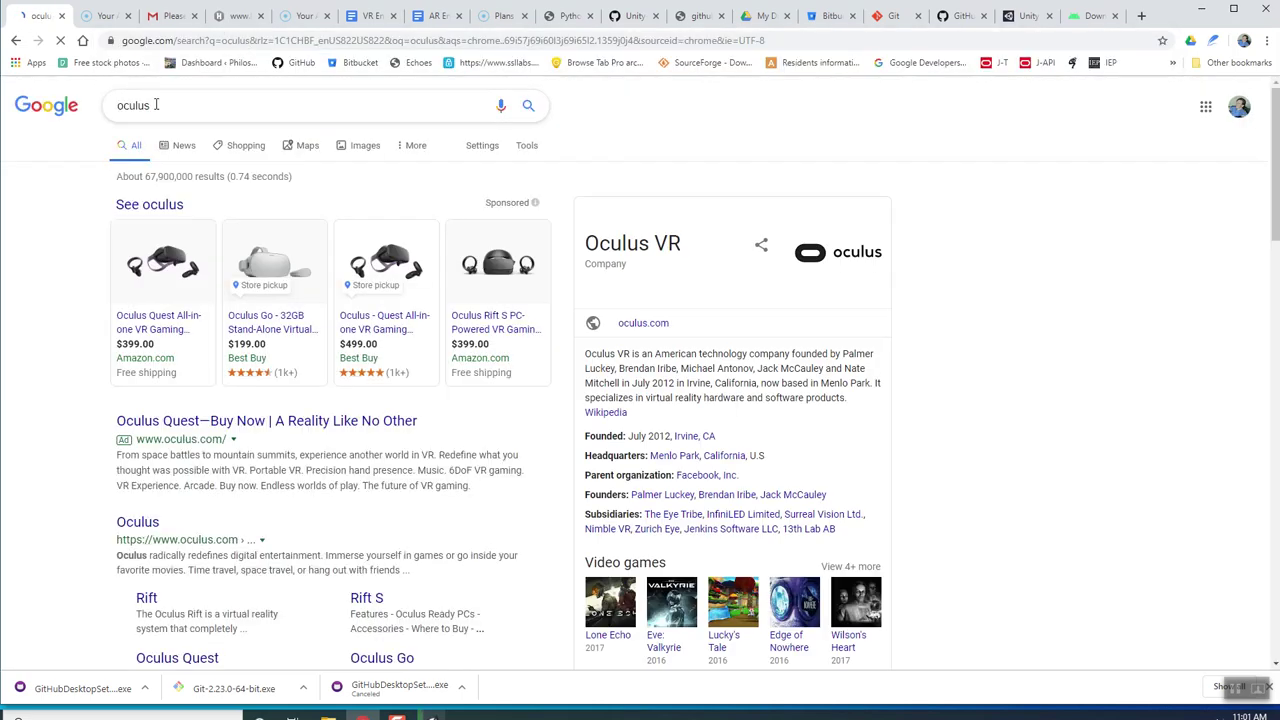
scroll(140, 350, down, 2)
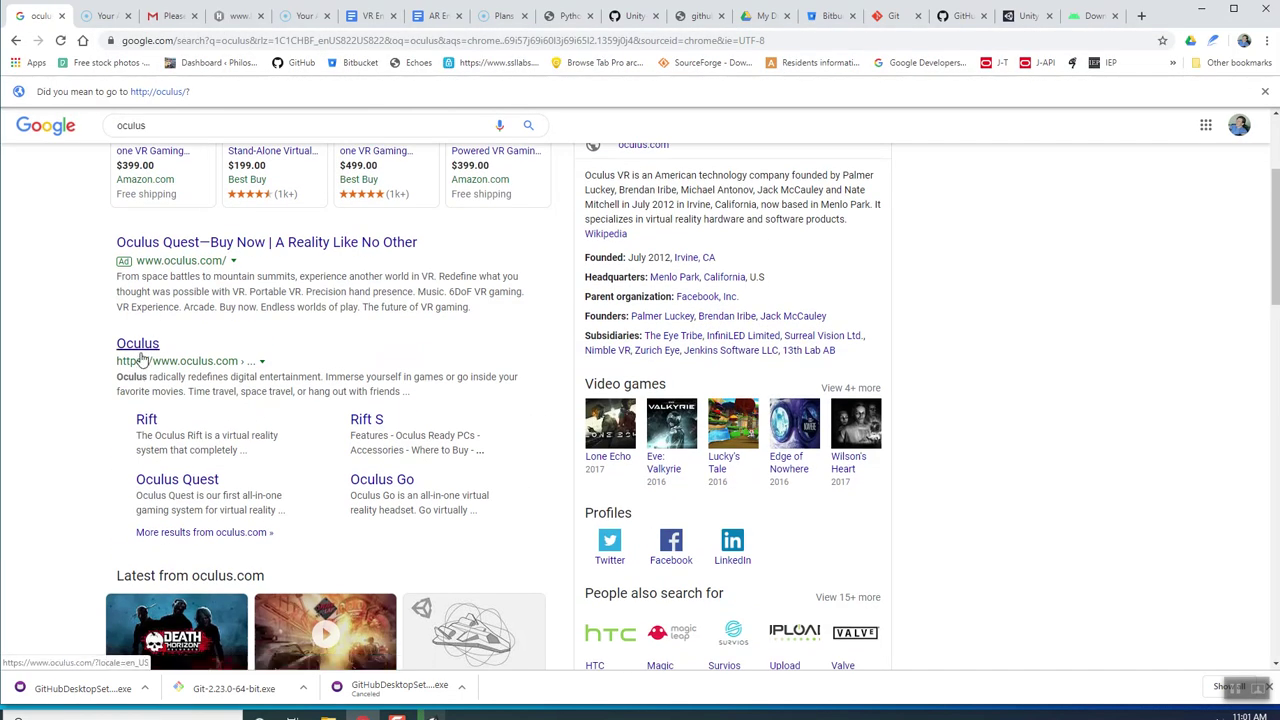
click(141, 356)
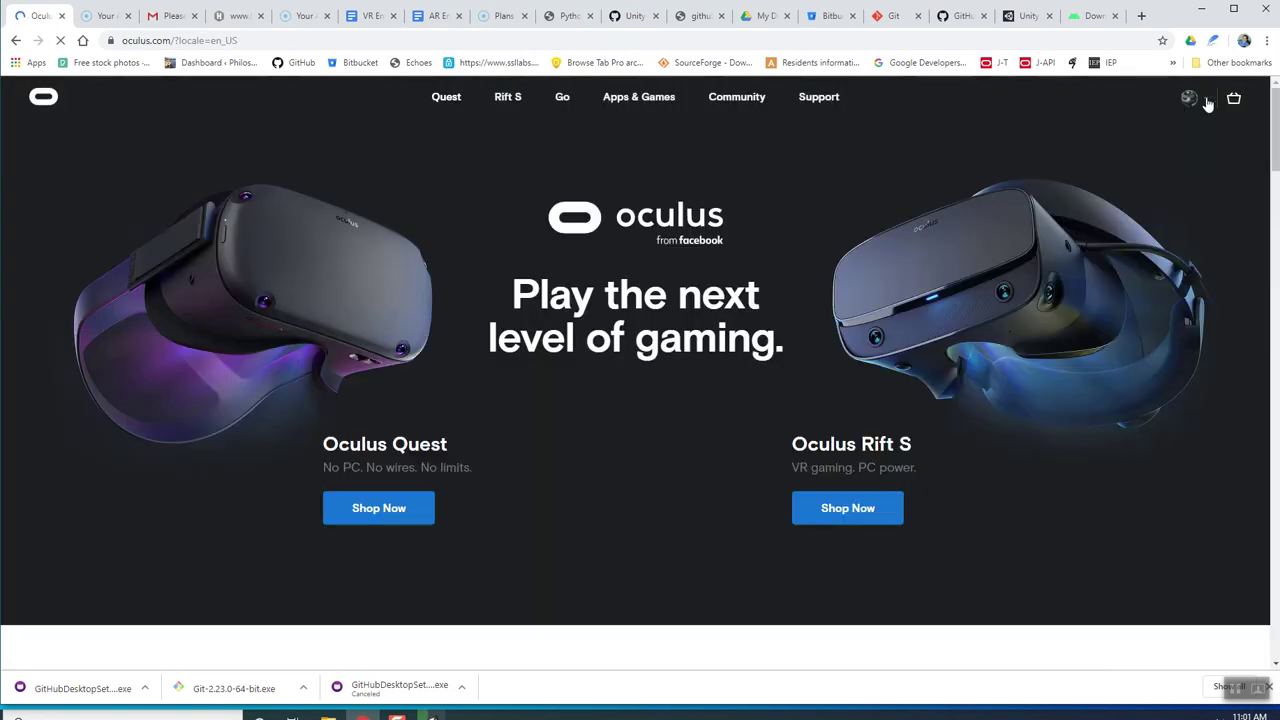
Go from the Oculus shop's cart page to the Oculus Developer Center.
mouse_move(1207, 103)
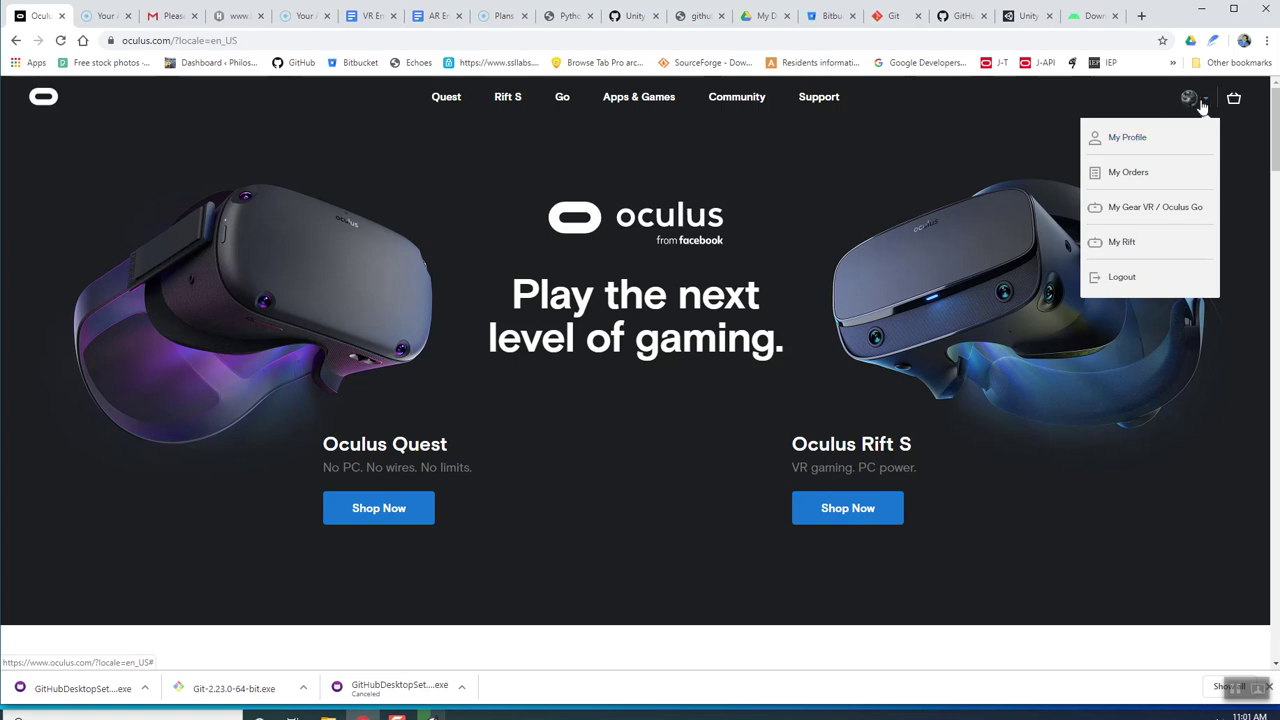
click(1234, 100)
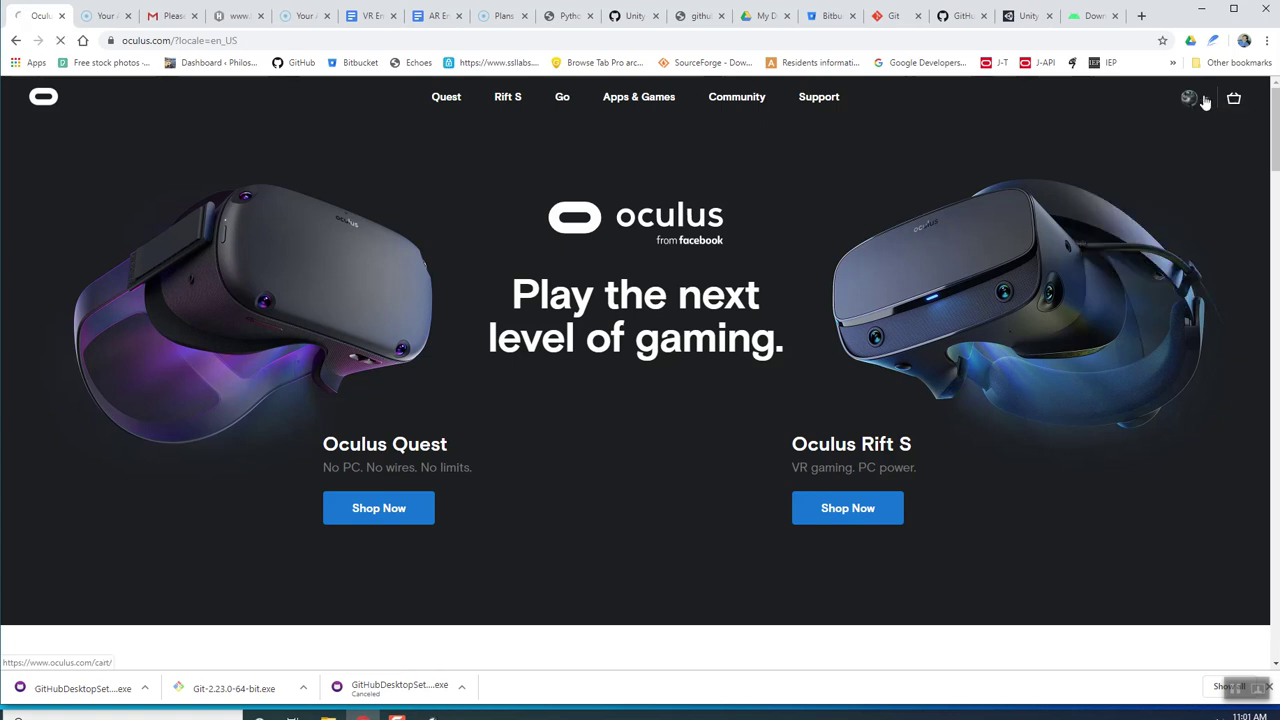
click(324, 38)
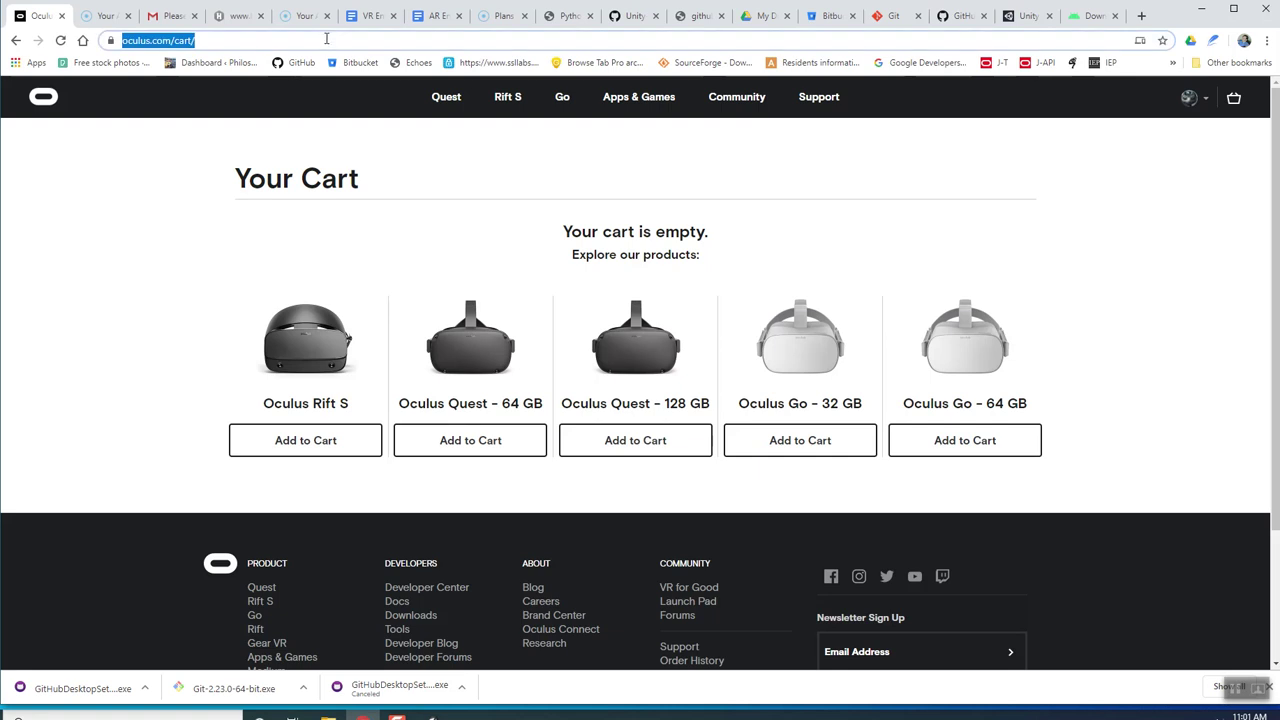
scroll(280, 610, down, 2)
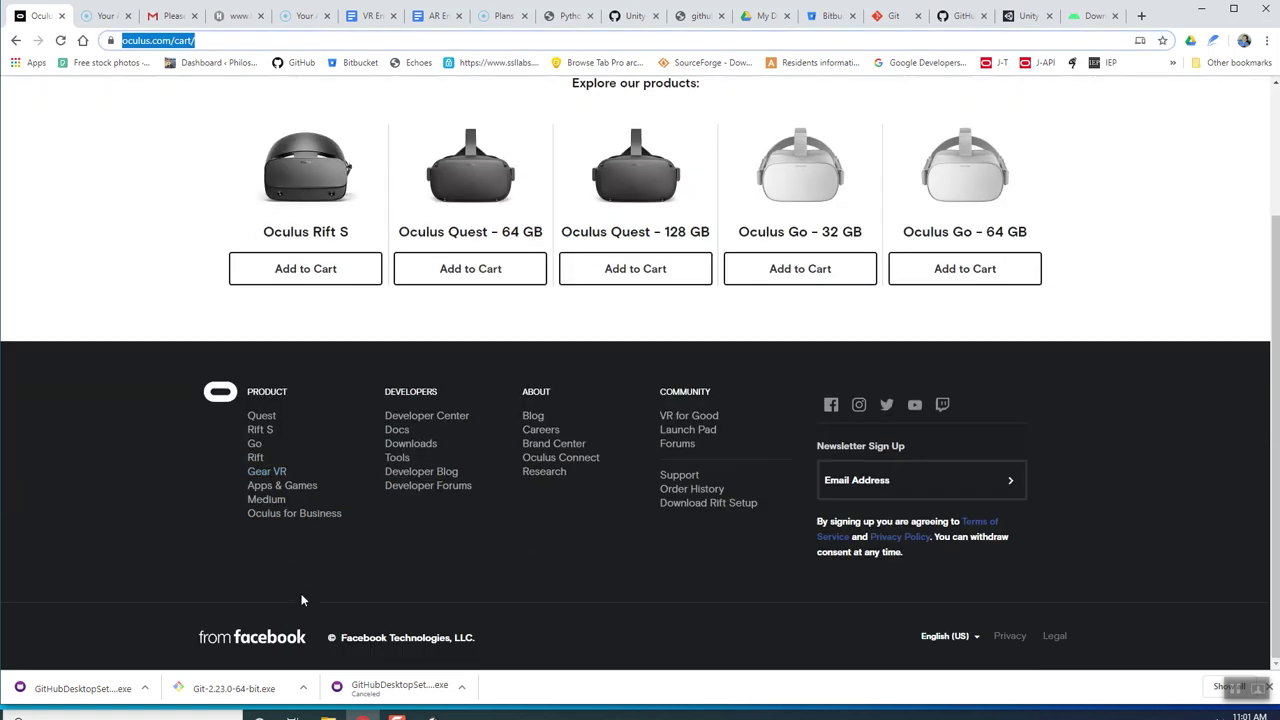
click(428, 418)
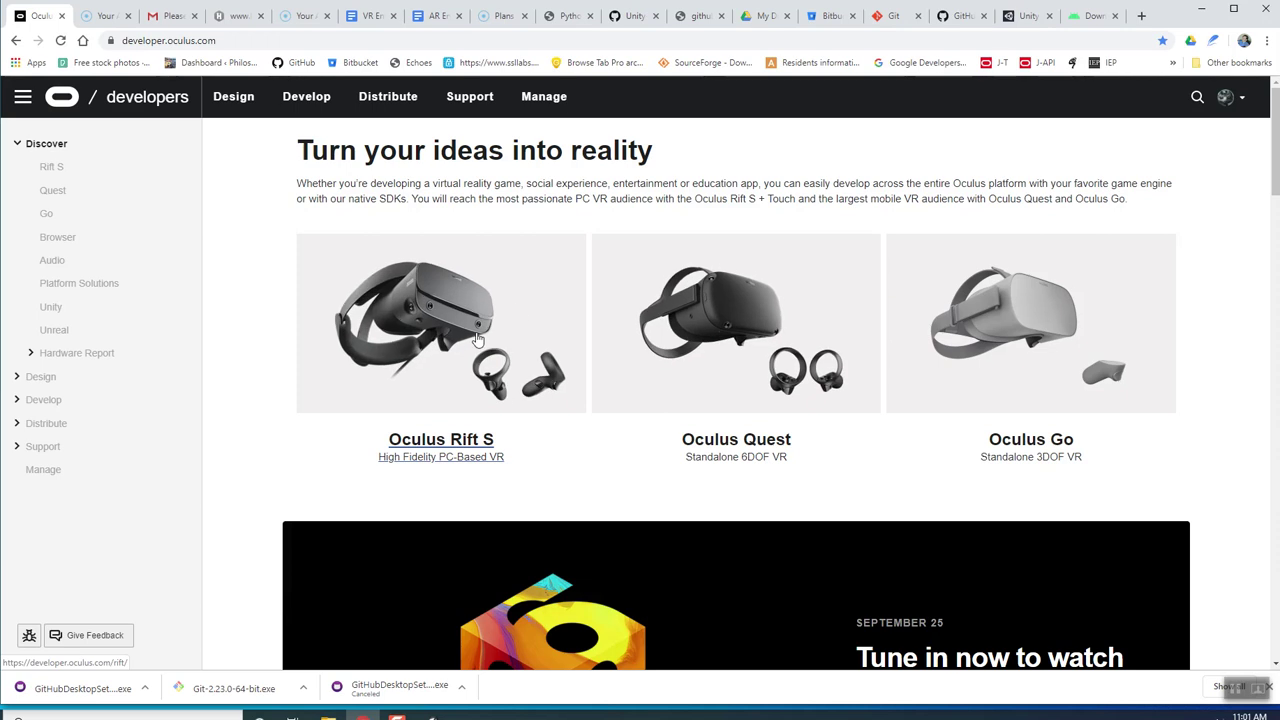
Choose Manage in the developer site's sidebar to reach the My Apps dashboard.
scroll(478, 340, down, 2)
scroll(470, 300, down, 3)
right_click(462, 270)
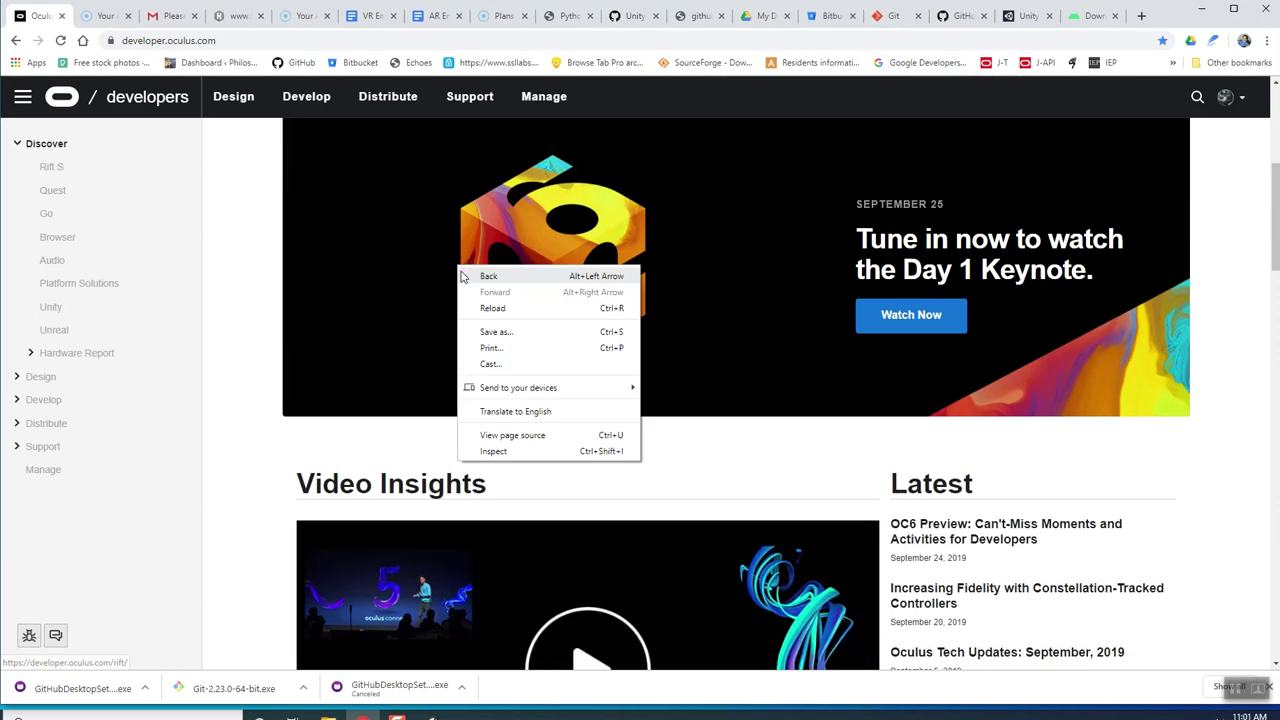
click(282, 490)
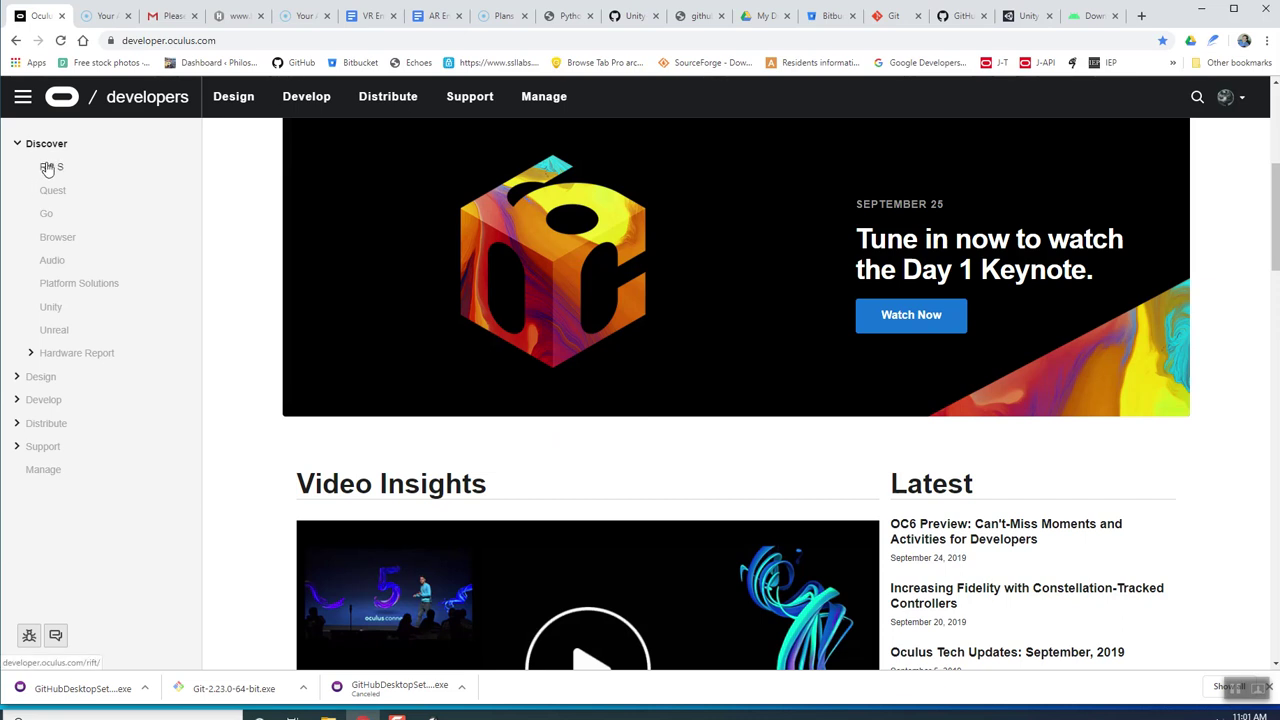
click(1246, 102)
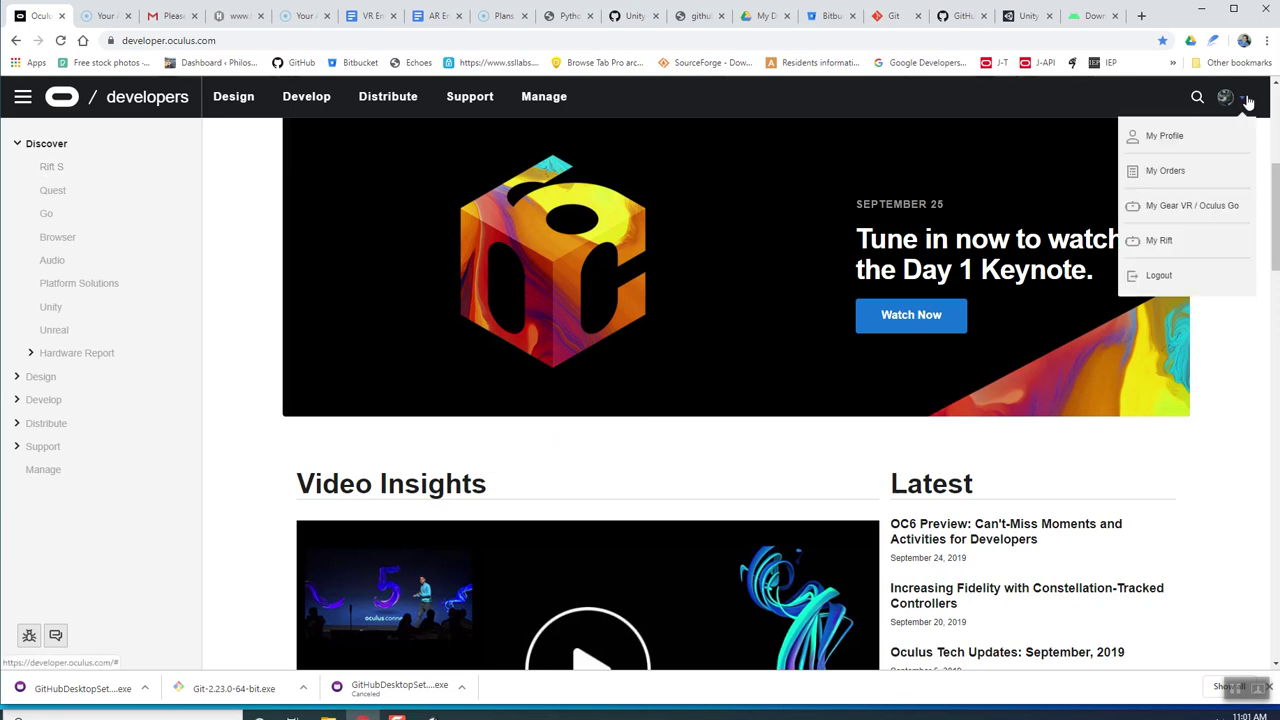
click(1246, 102)
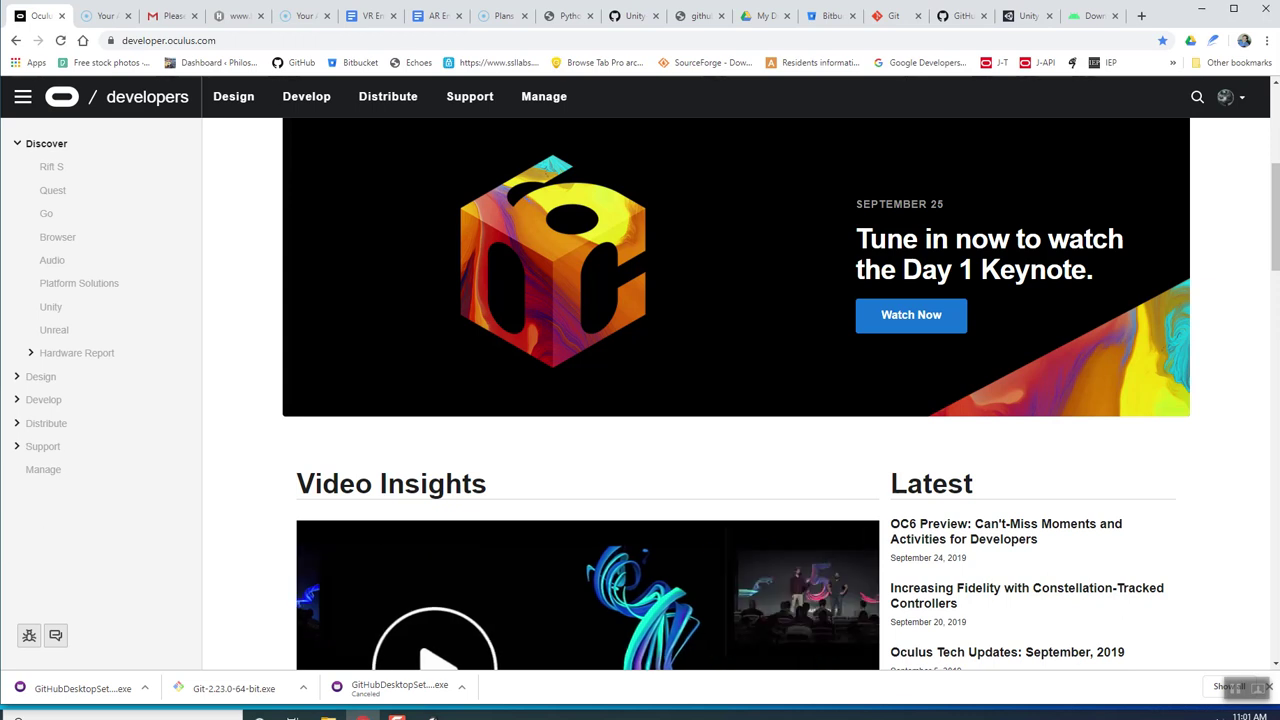
scroll(50, 222, up, 2)
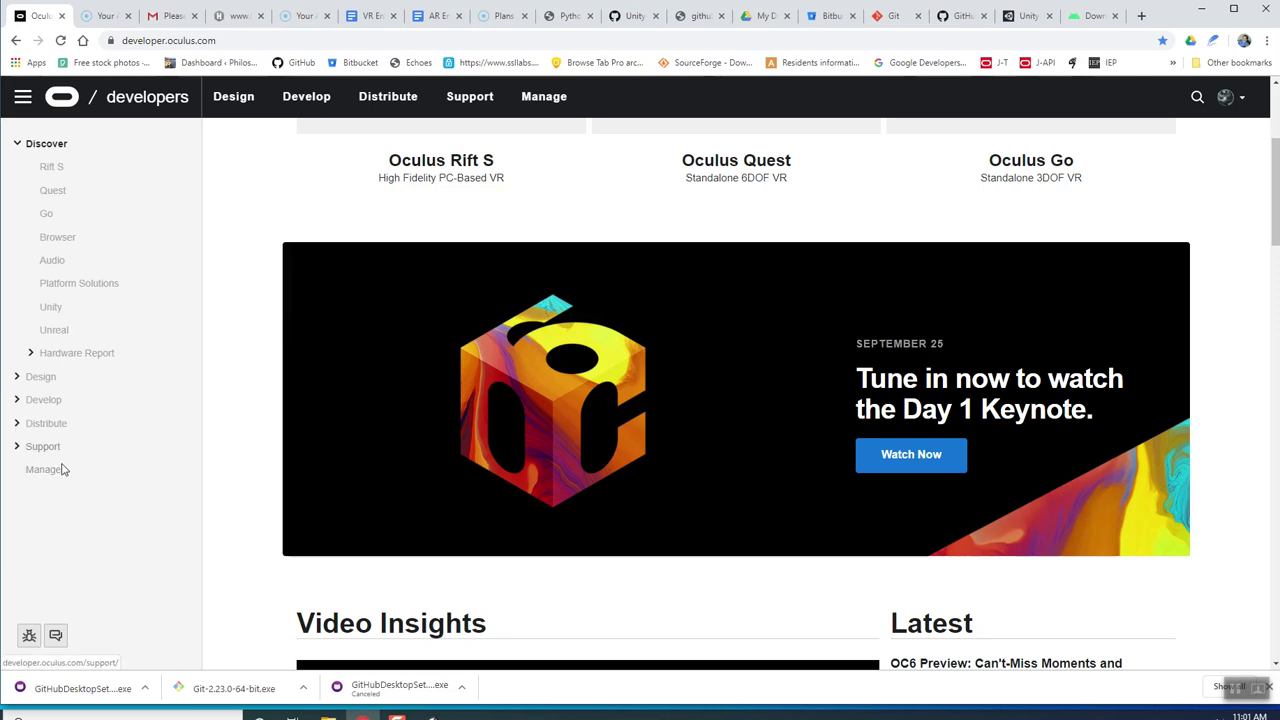
click(50, 472)
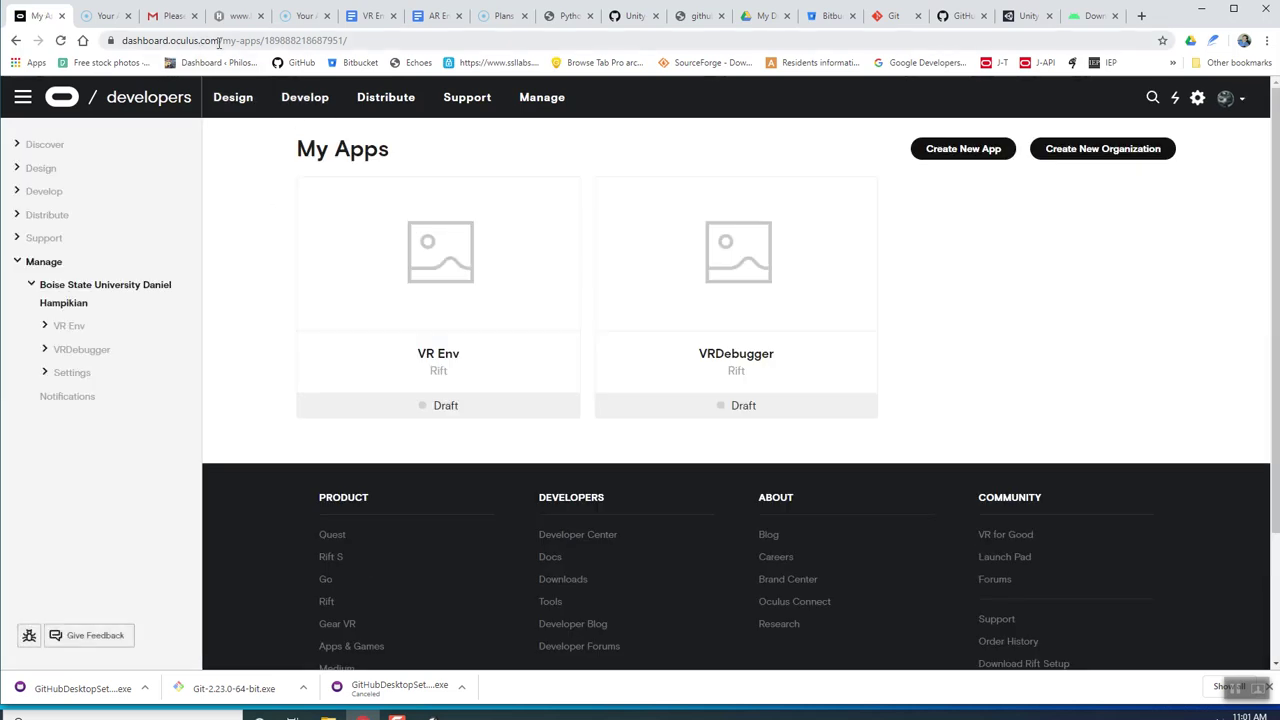
Create a new Oculus Rift app named 'where is my mind'.
click(983, 150)
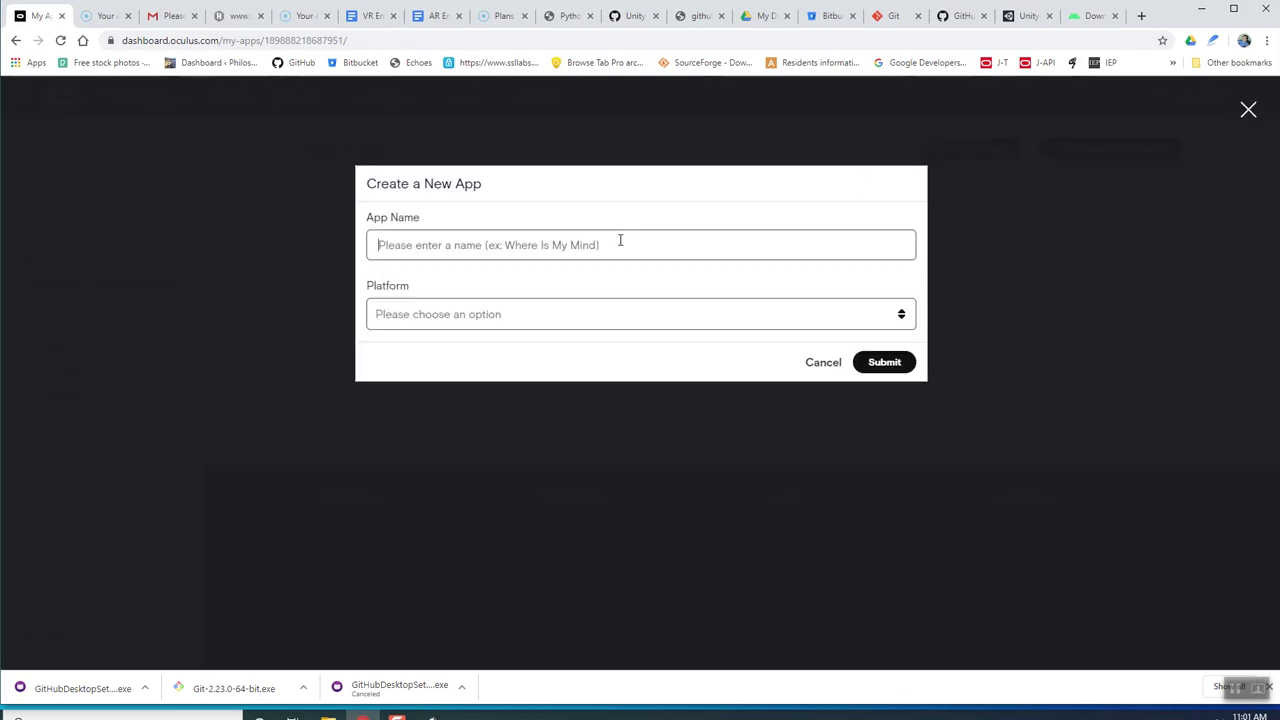
text(asdfasdf)
click(500, 318)
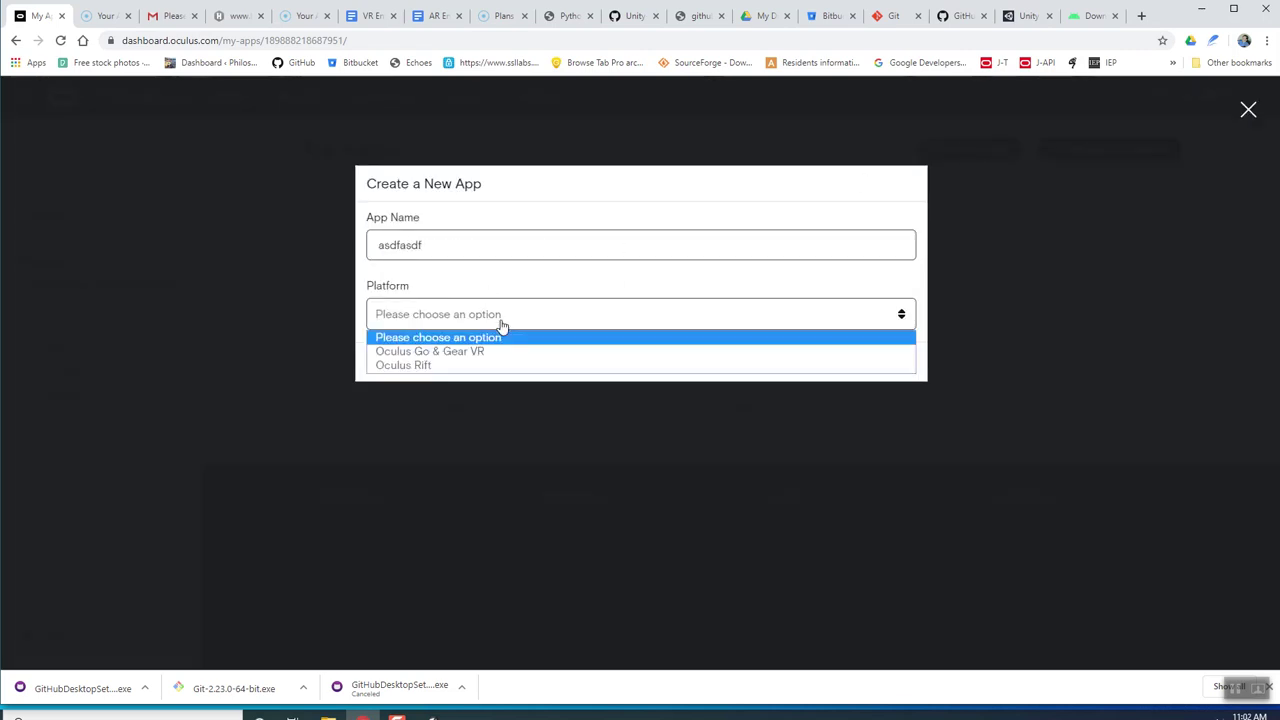
click(474, 251)
drag(474, 251, 368, 245)
text(where is my mind)
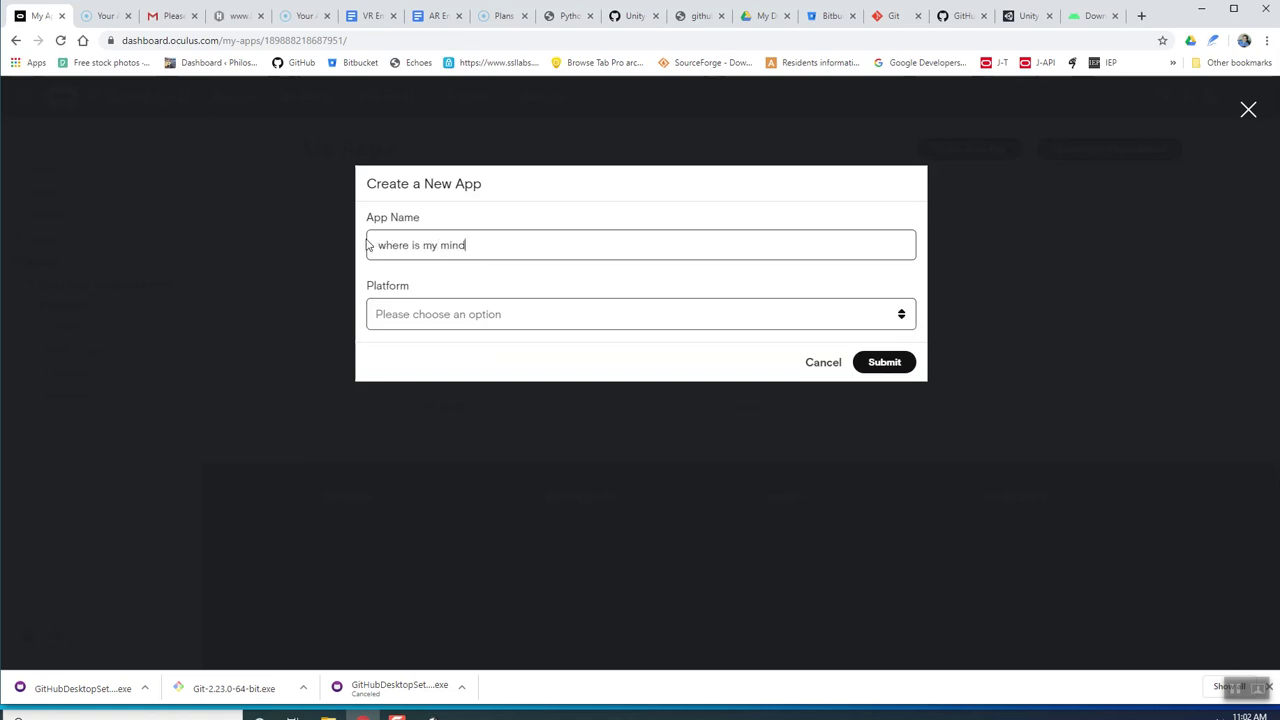
click(521, 316)
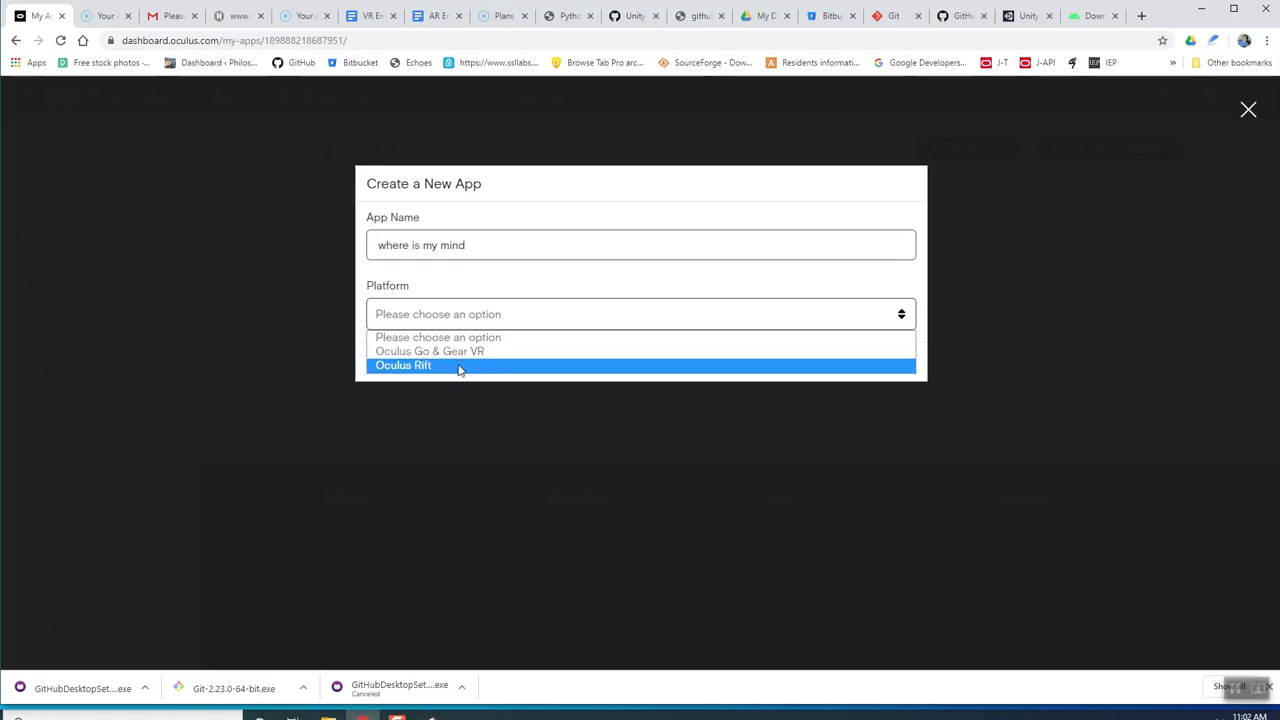
click(459, 366)
click(885, 366)
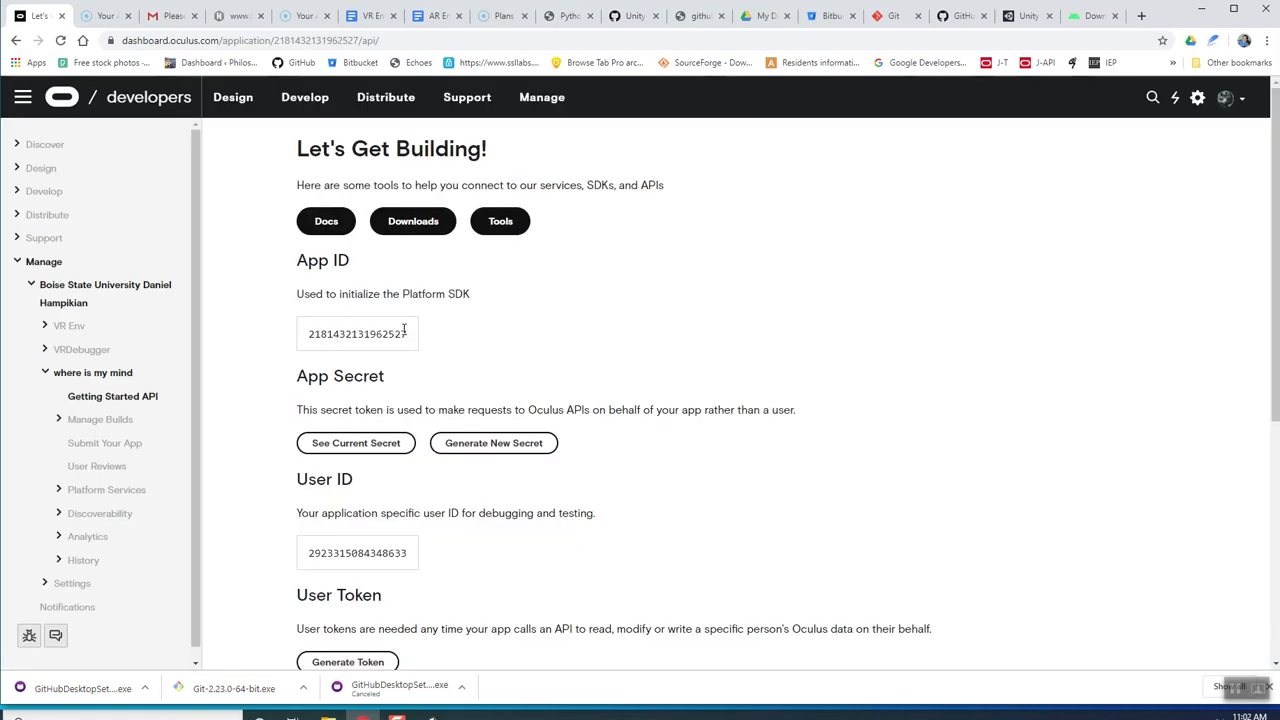
Select and copy the new app's App ID, then return to the plan document.
drag(409, 338, 297, 344)
key(ctrl+c)
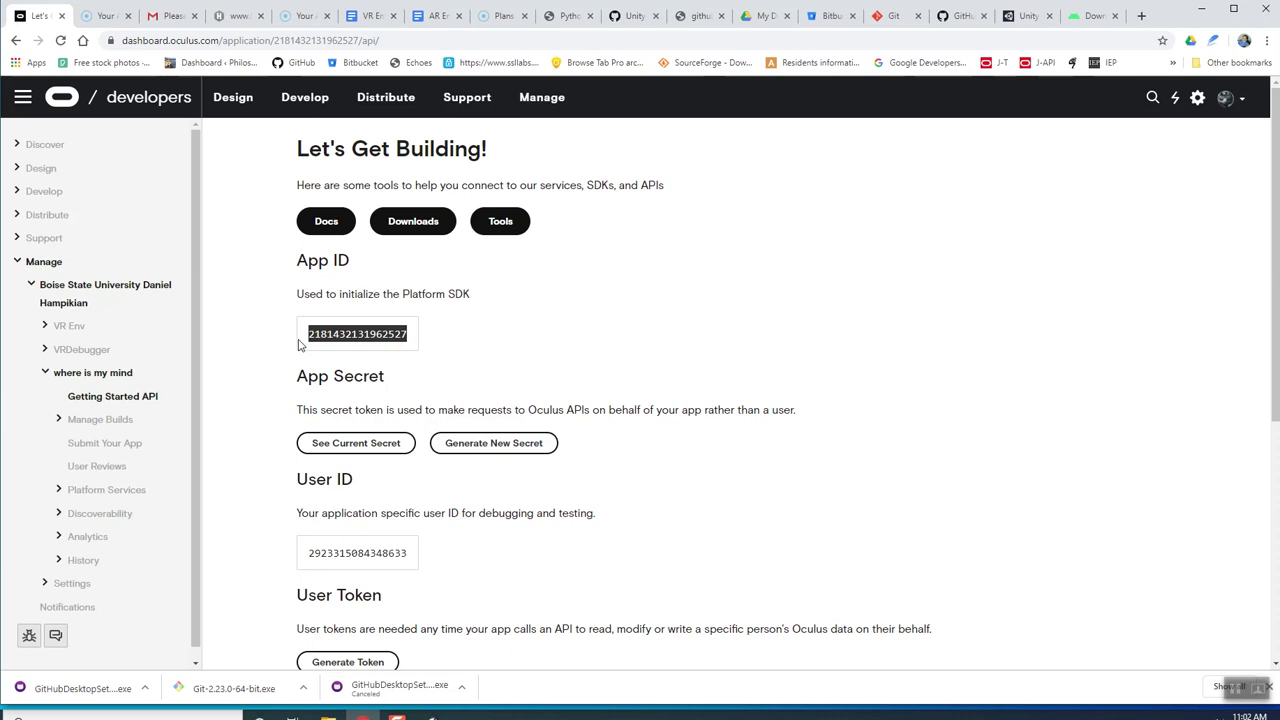
click(440, 341)
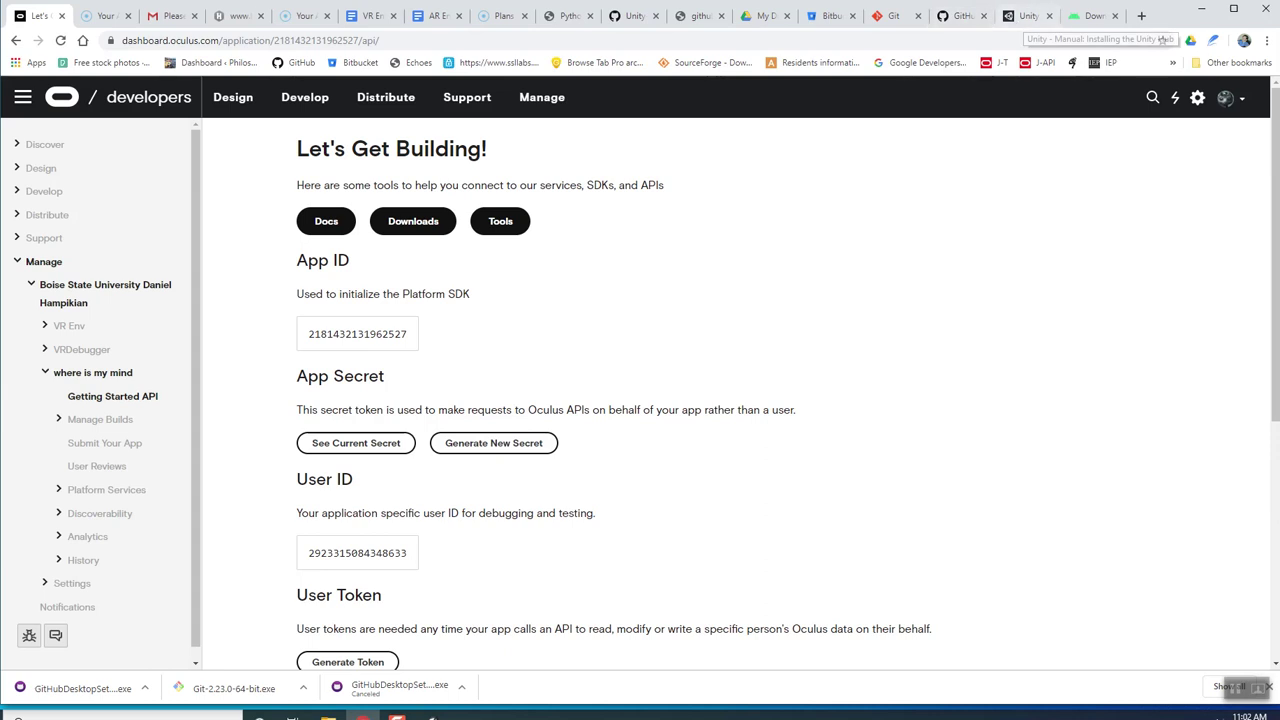
click(372, 16)
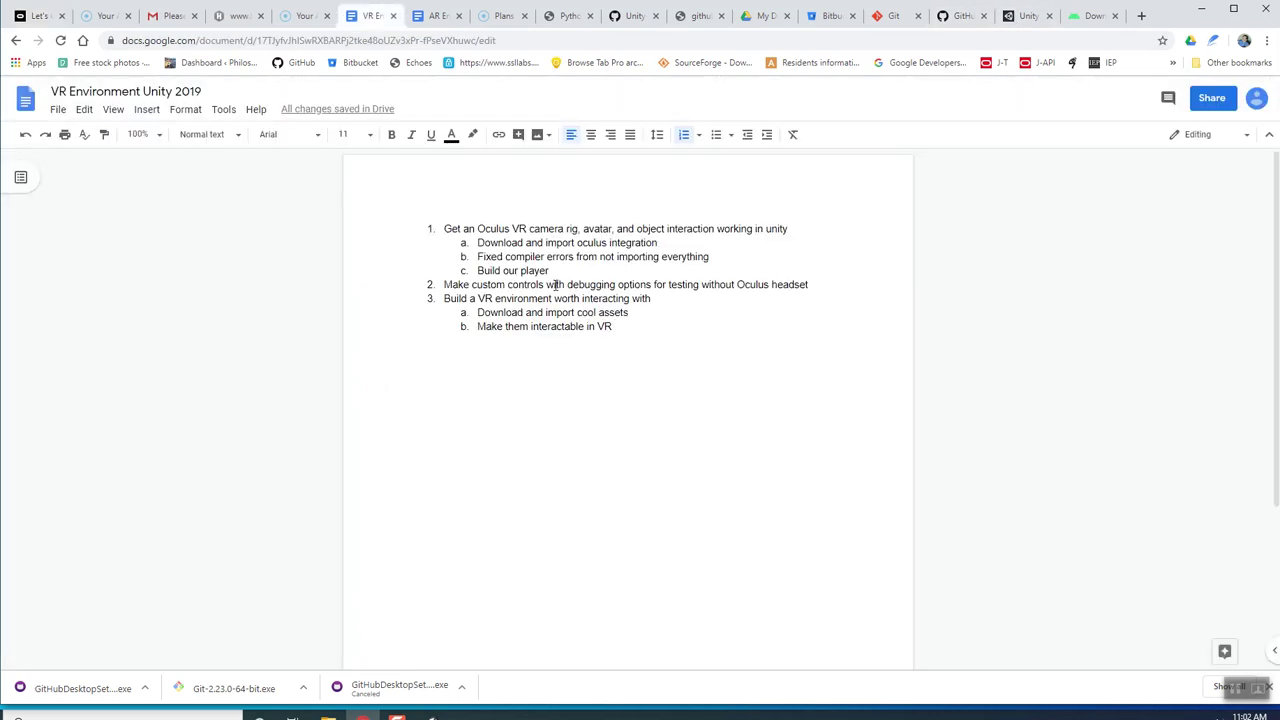
Paste the App ID as a new item 4 in the plan, then return to Unity.
key(Return)
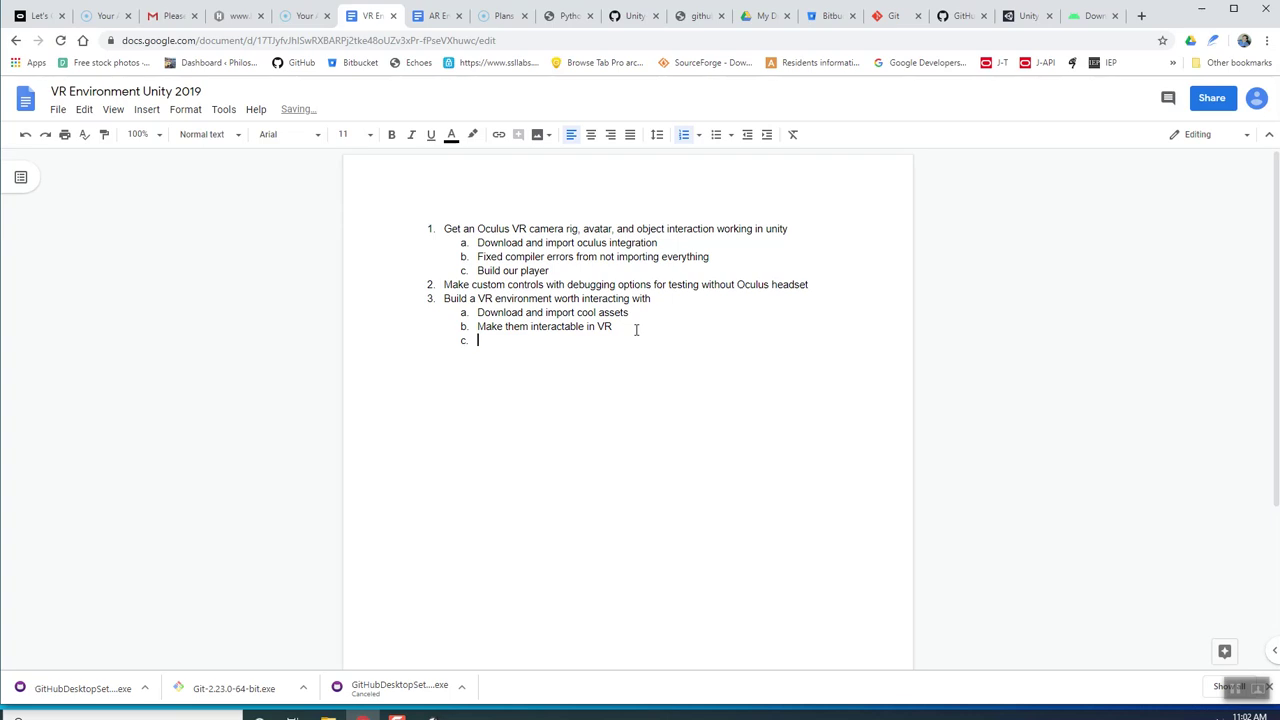
key(ctrl+v)
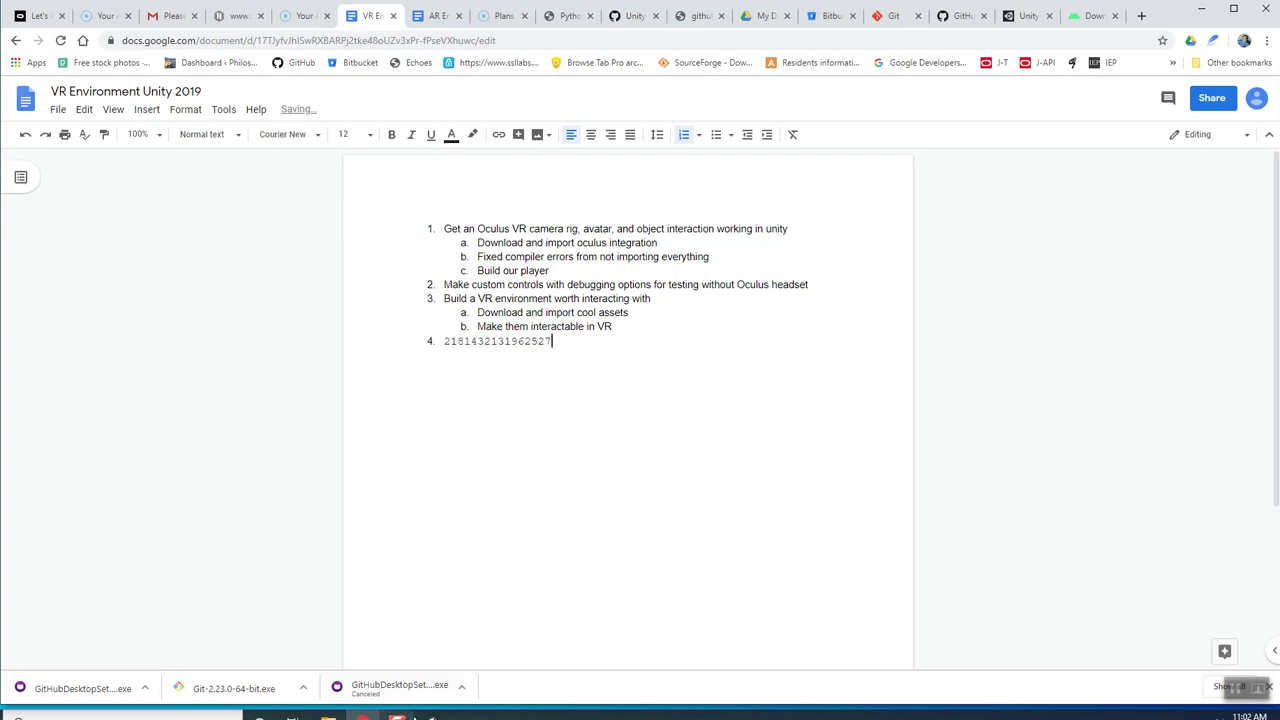
click(432, 716)
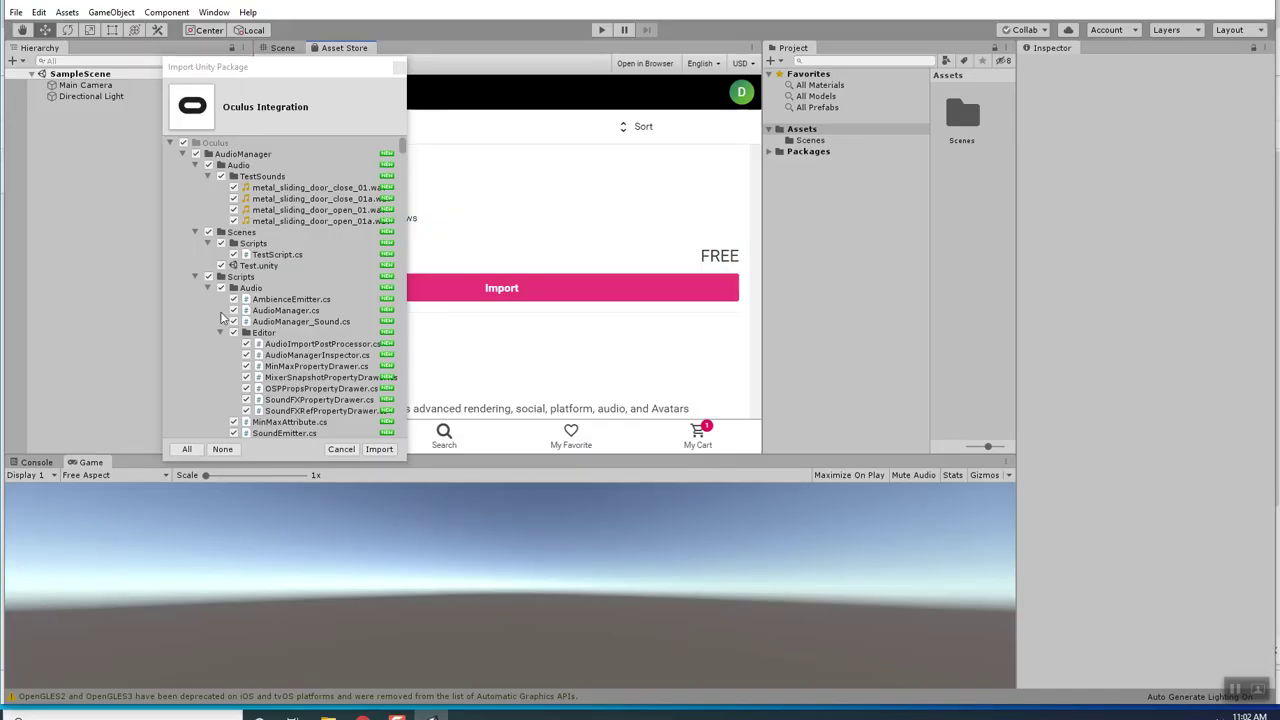
Collapse the Audio, Utils, Scripts and Avatar folders and untick the whole LipSync folder.
drag(326, 68, 674, 108)
scroll(661, 389, down, 2)
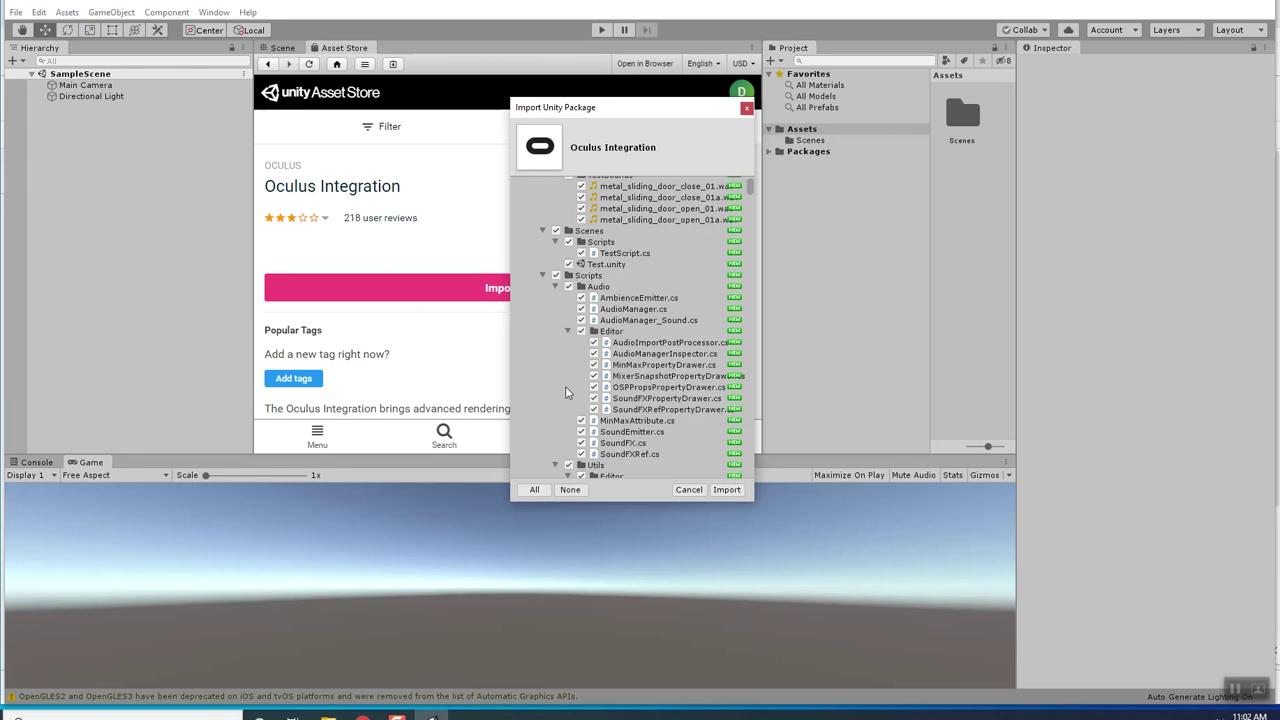
click(556, 287)
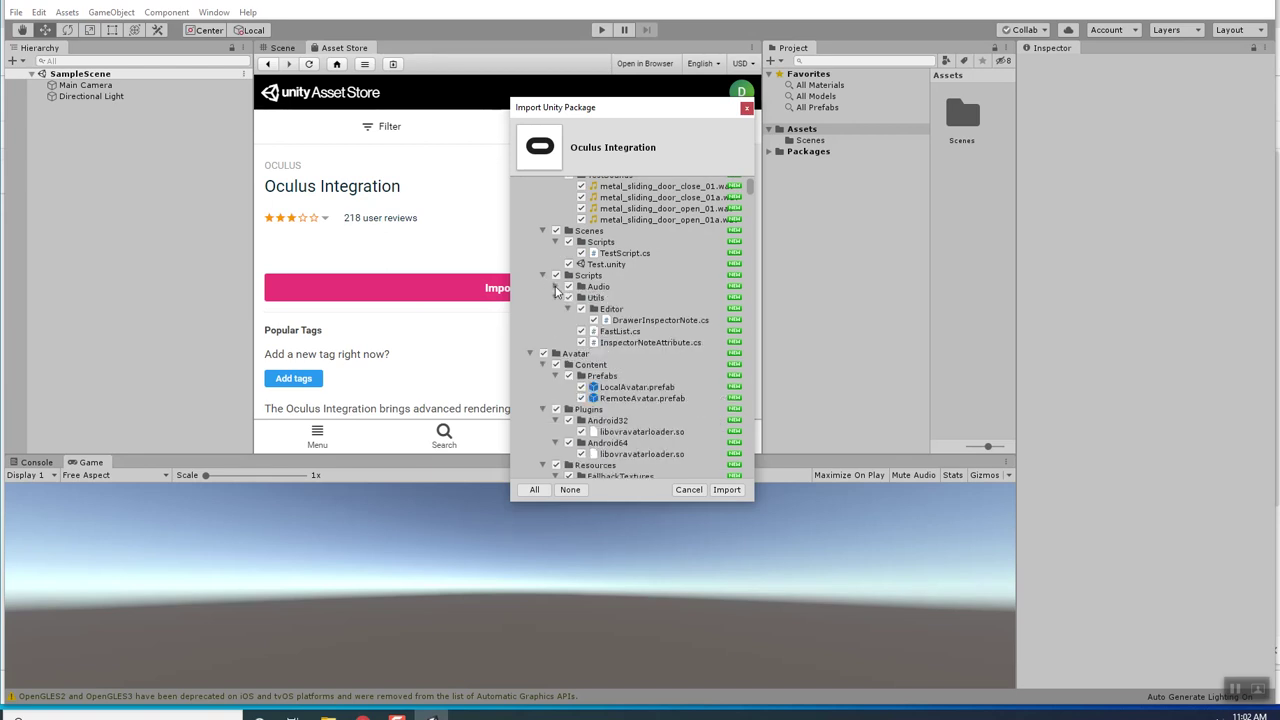
click(556, 298)
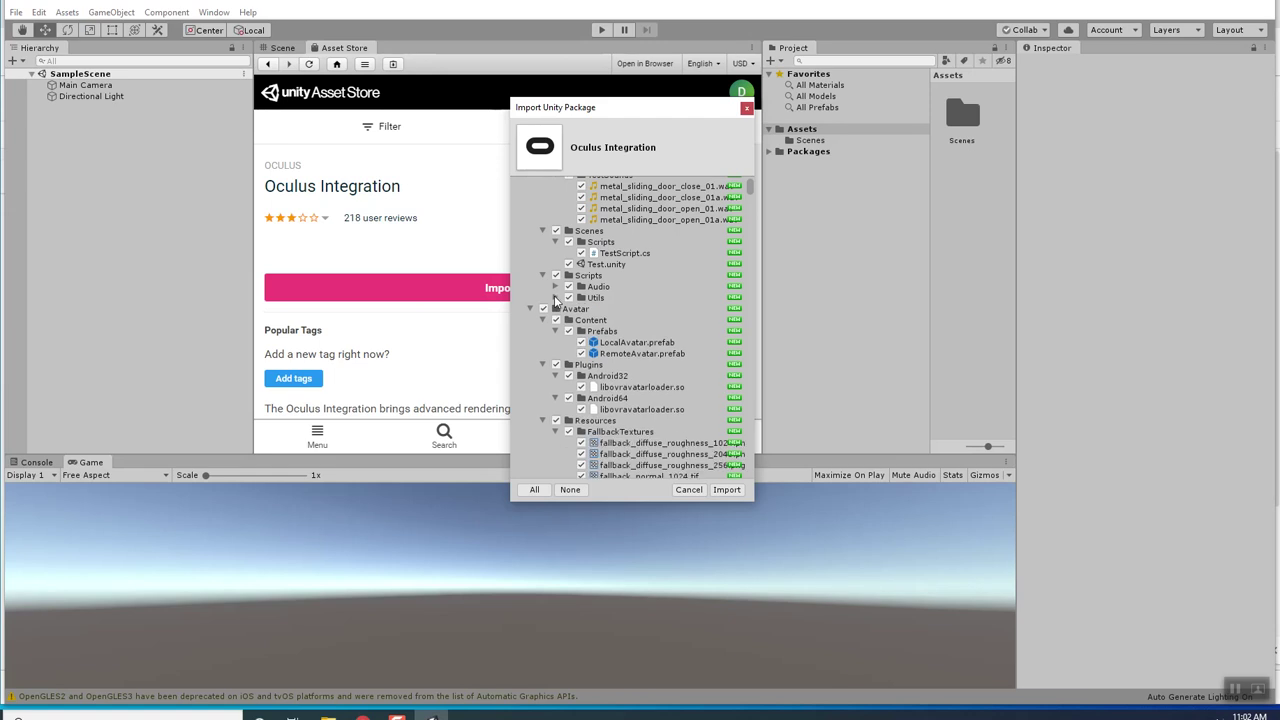
click(542, 276)
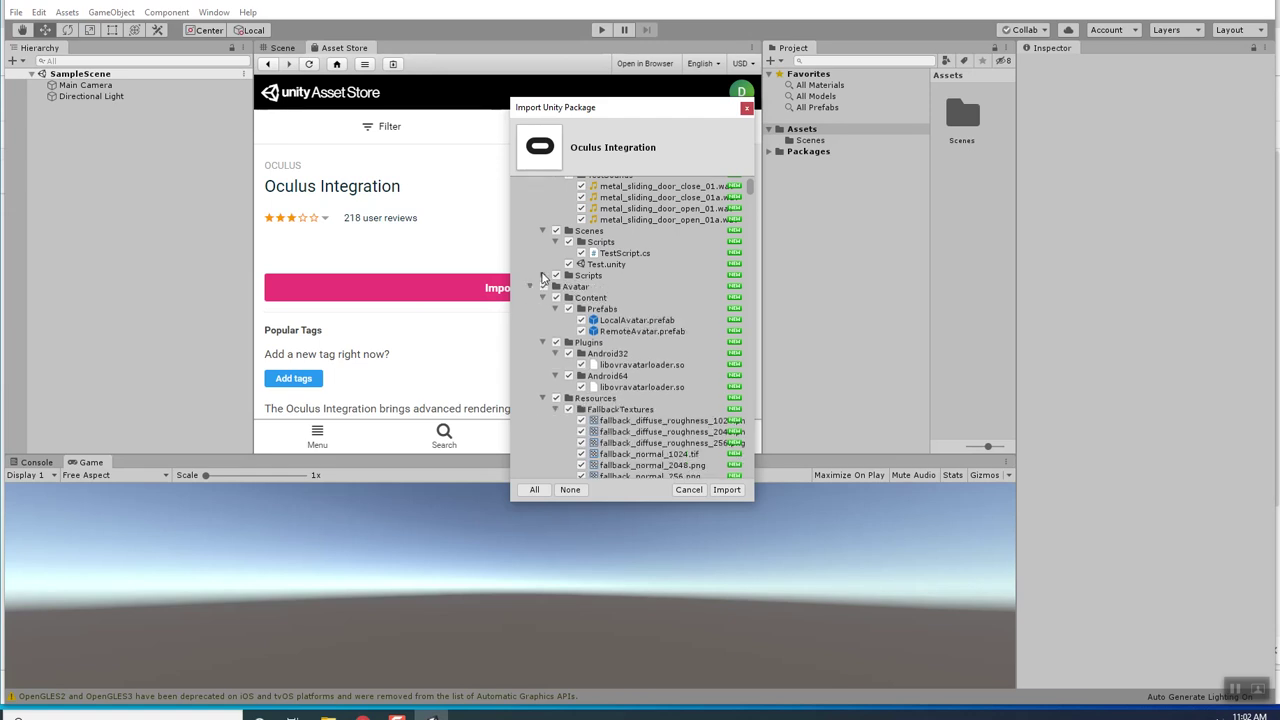
click(541, 288)
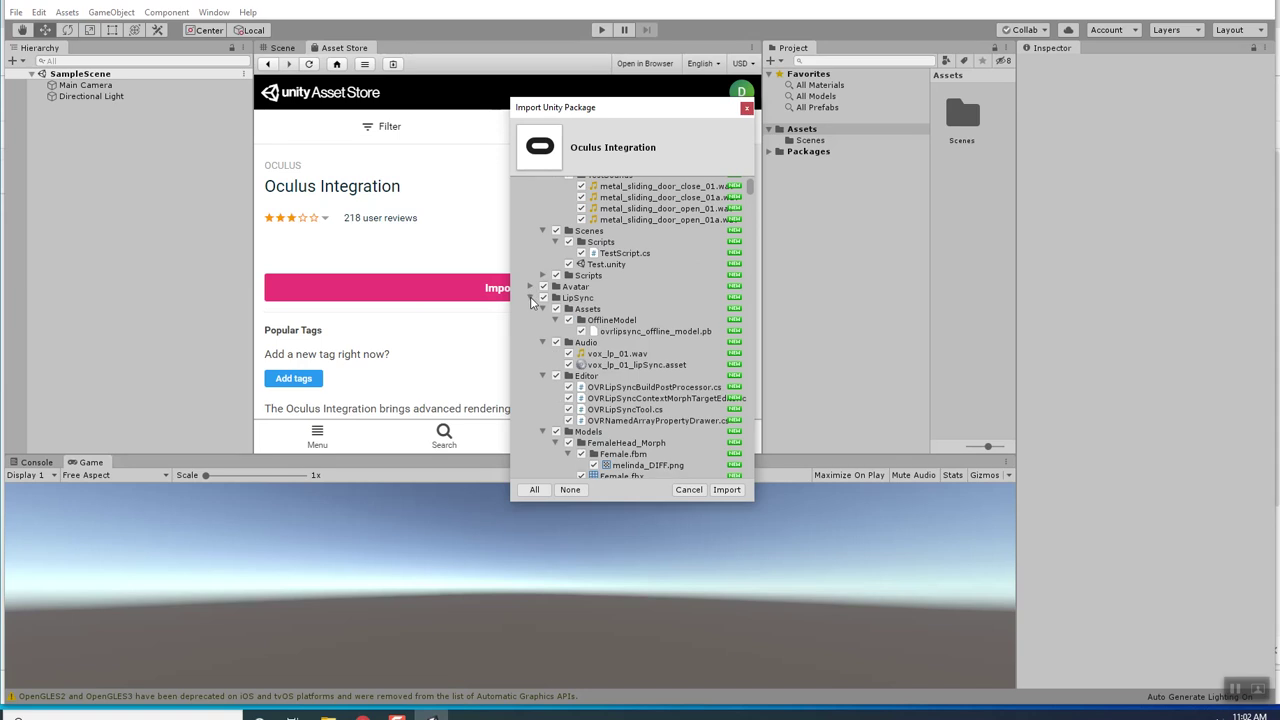
click(542, 299)
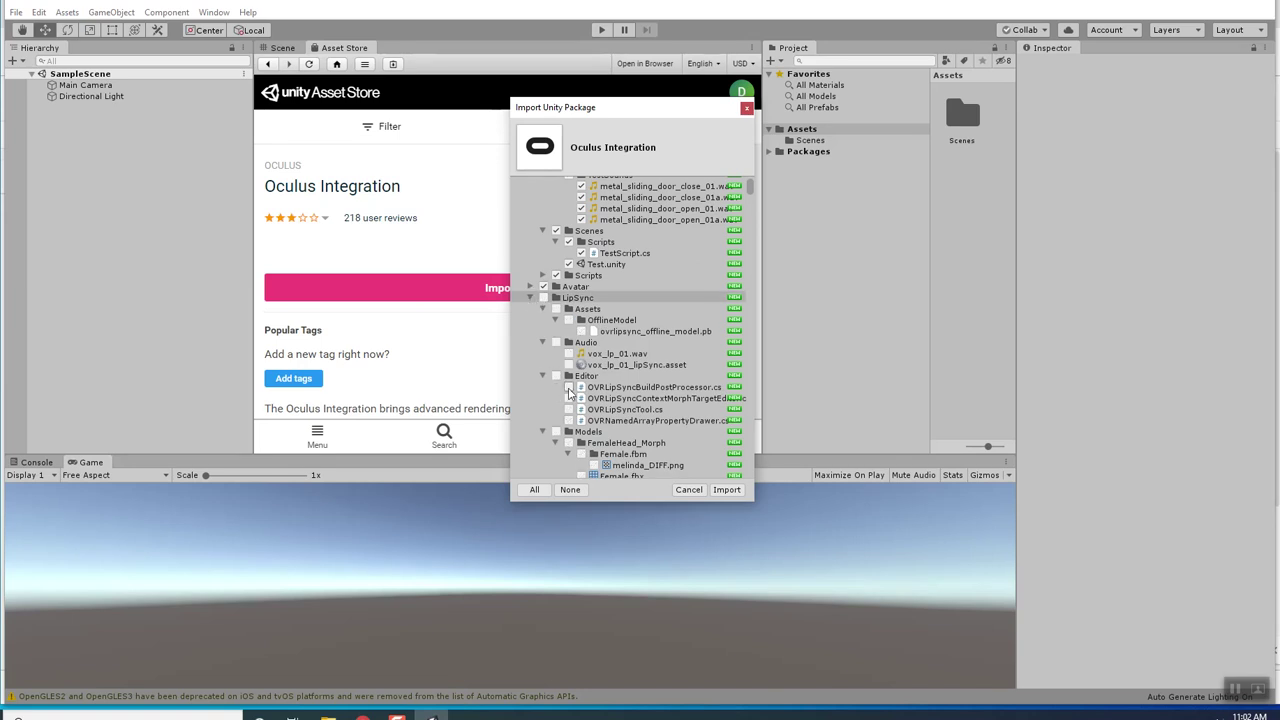
Re-tick LipSync's Editor, Plugins and Prefabs folders, leaving Models out.
click(557, 377)
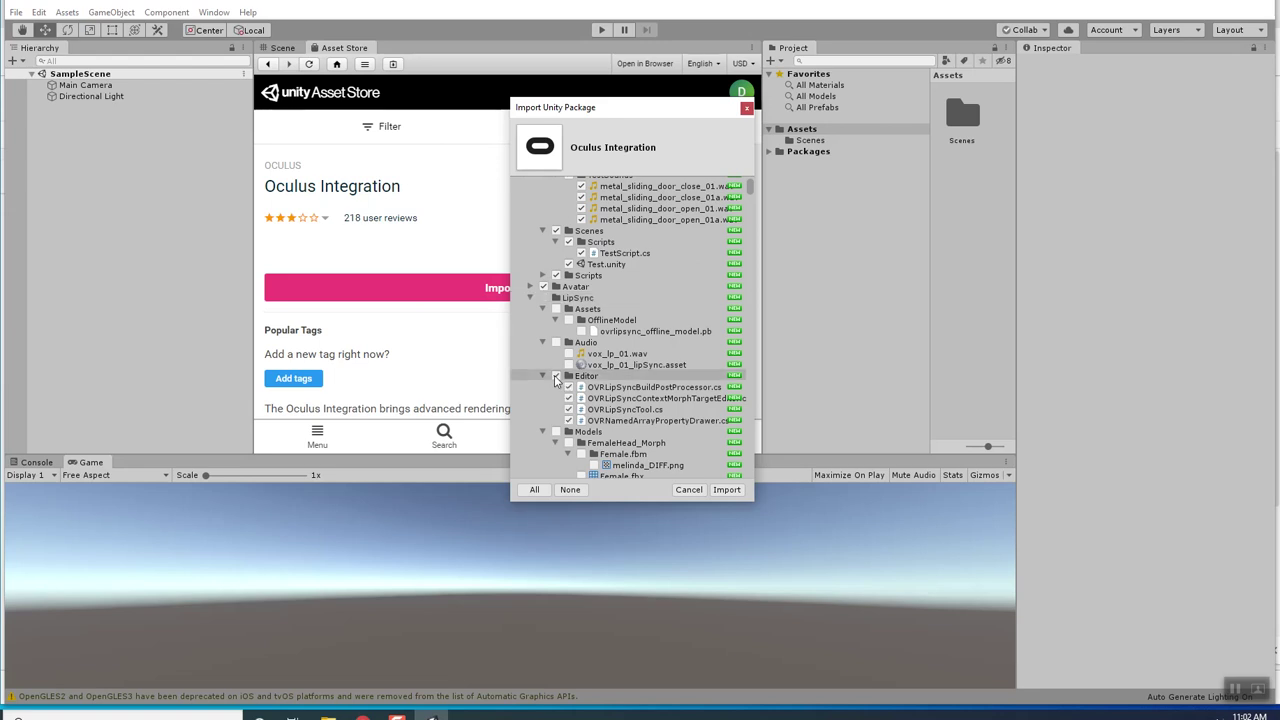
scroll(560, 382, down, 1)
scroll(572, 395, down, 2)
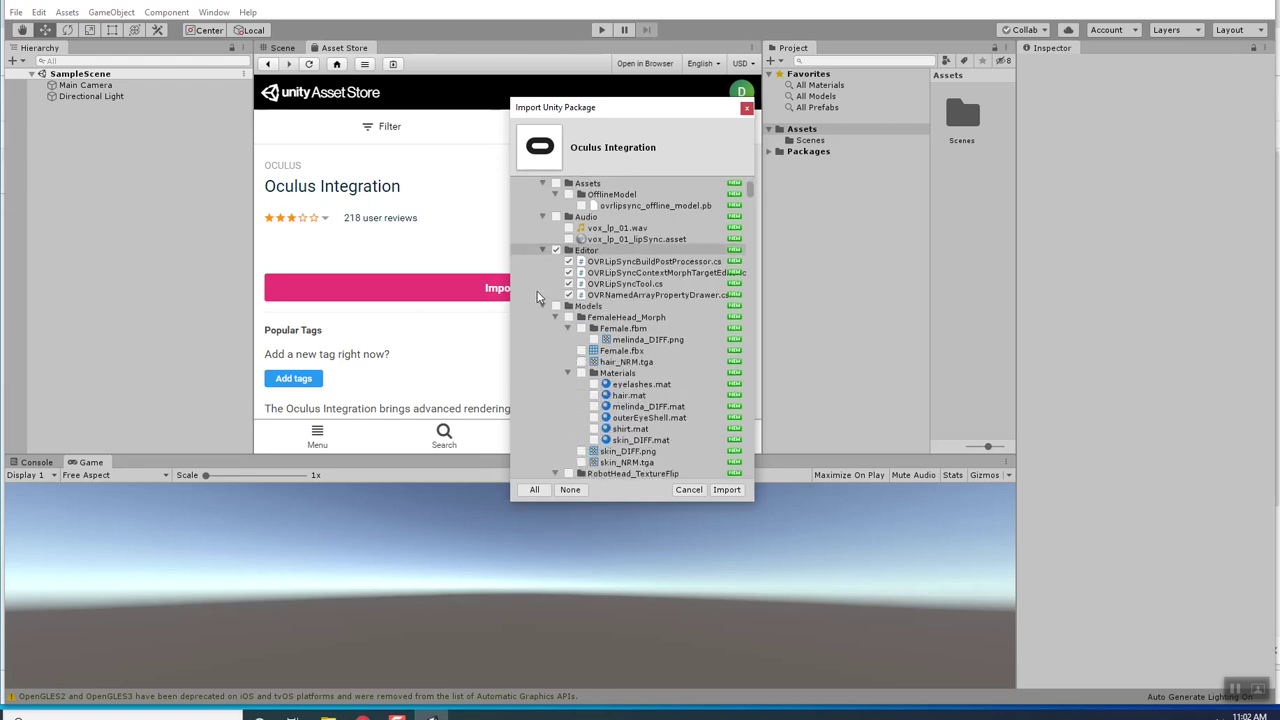
scroll(565, 331, down, 1)
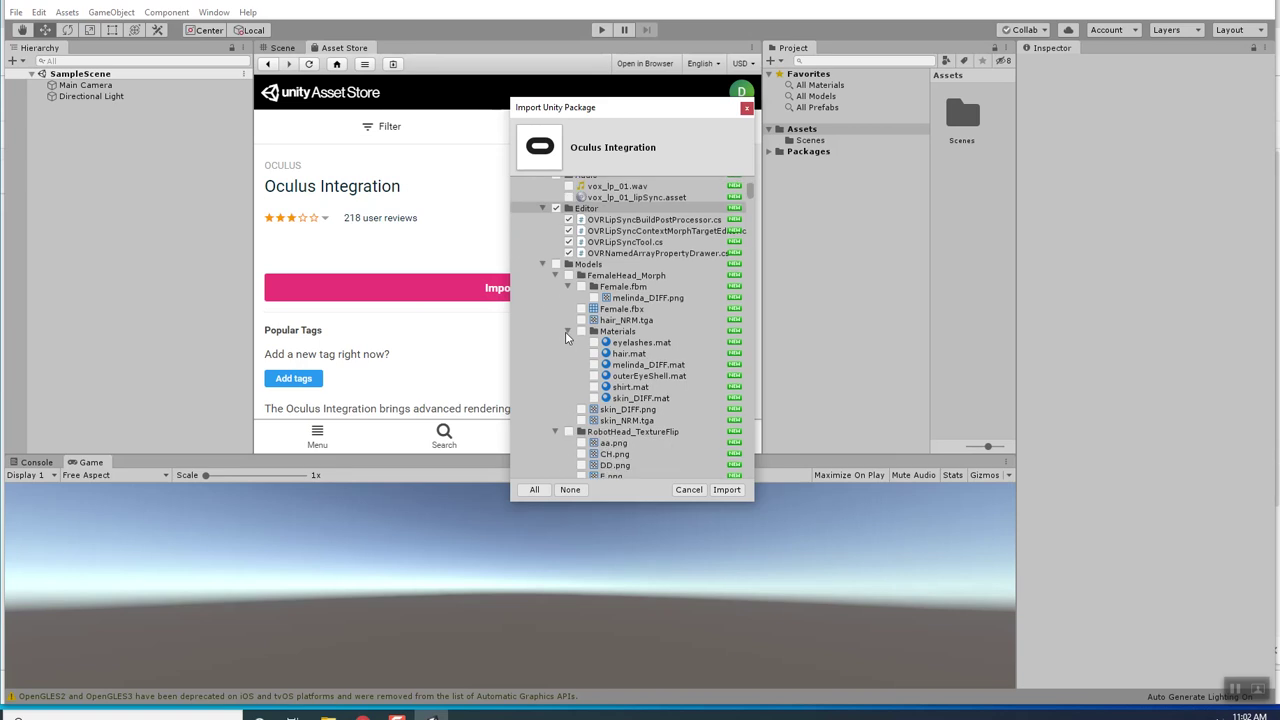
click(543, 264)
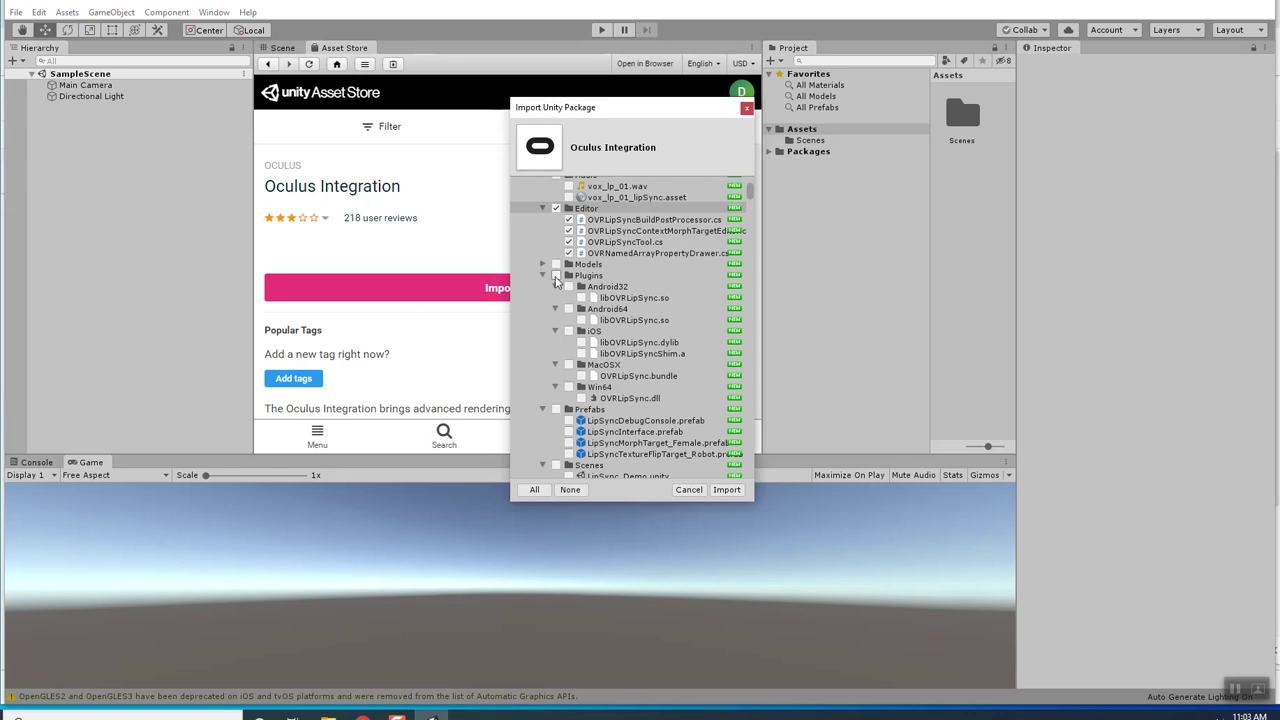
click(556, 276)
click(543, 275)
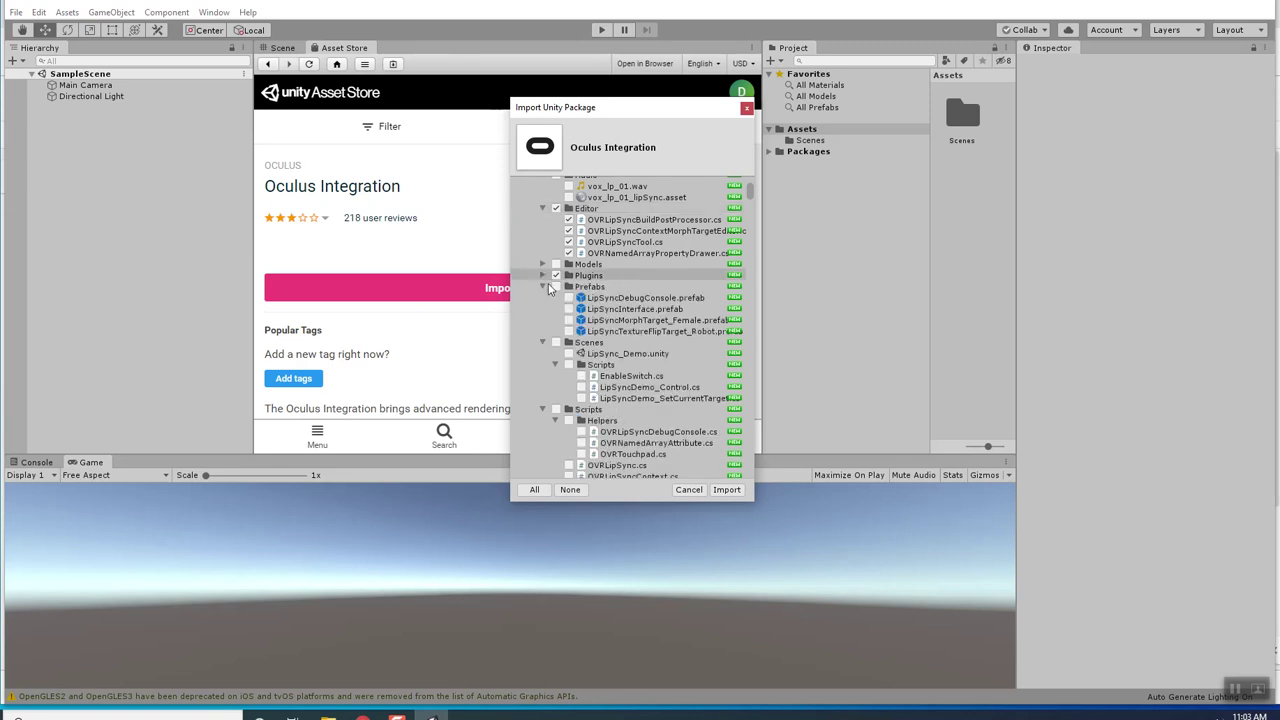
click(557, 287)
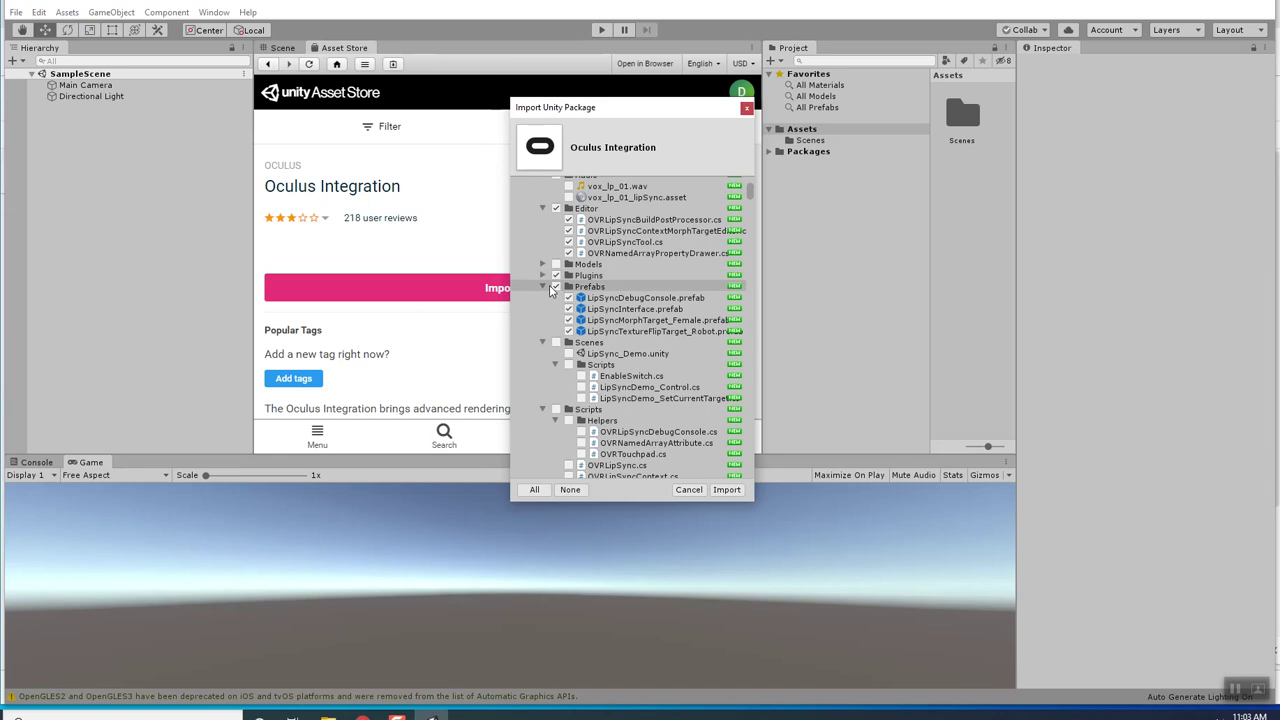
click(543, 287)
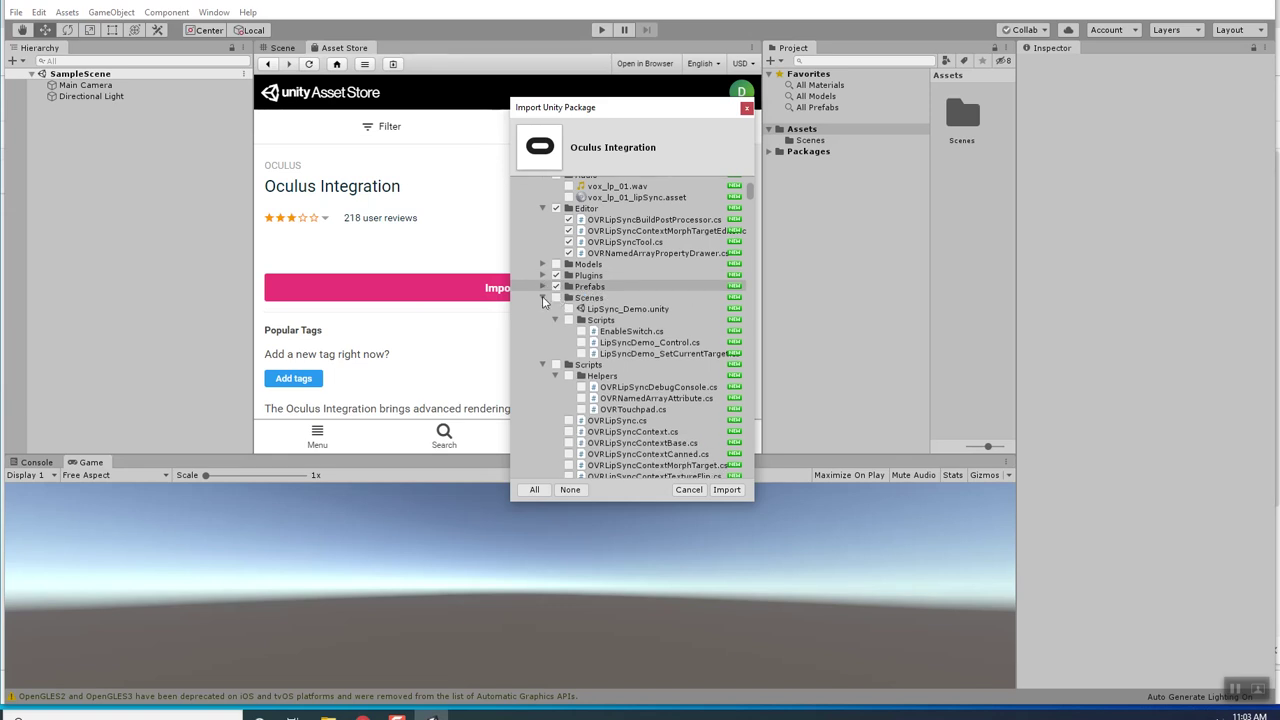
Tick the LipSync demo Scripts, Helpers and the eight OVRLipSync scripts, leaving LipSync_Demo.unity unticked.
click(569, 321)
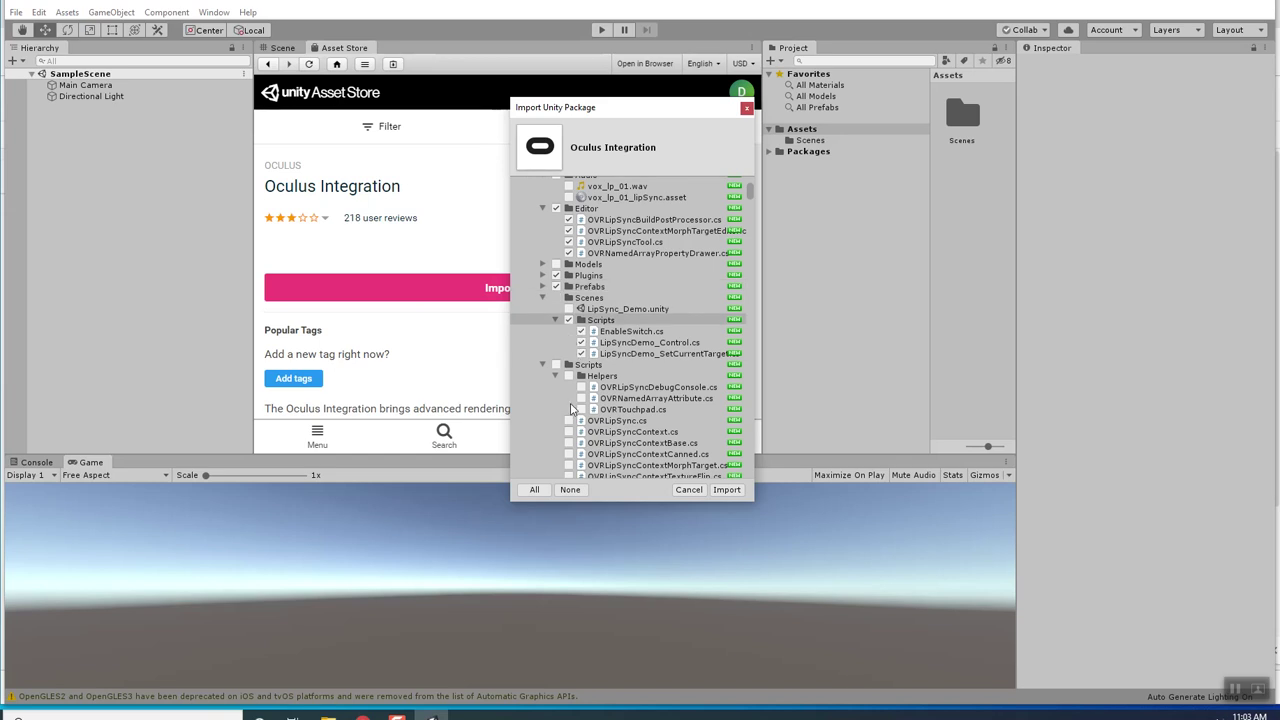
click(569, 376)
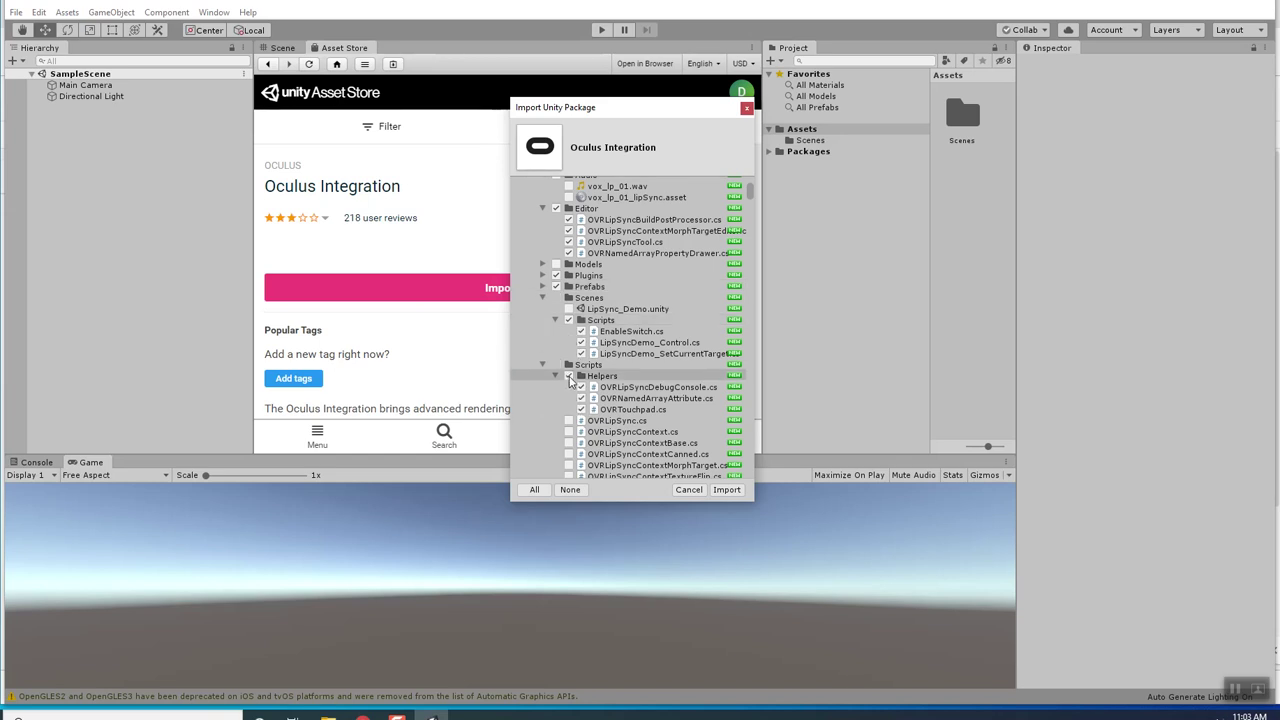
scroll(569, 376, down, 3)
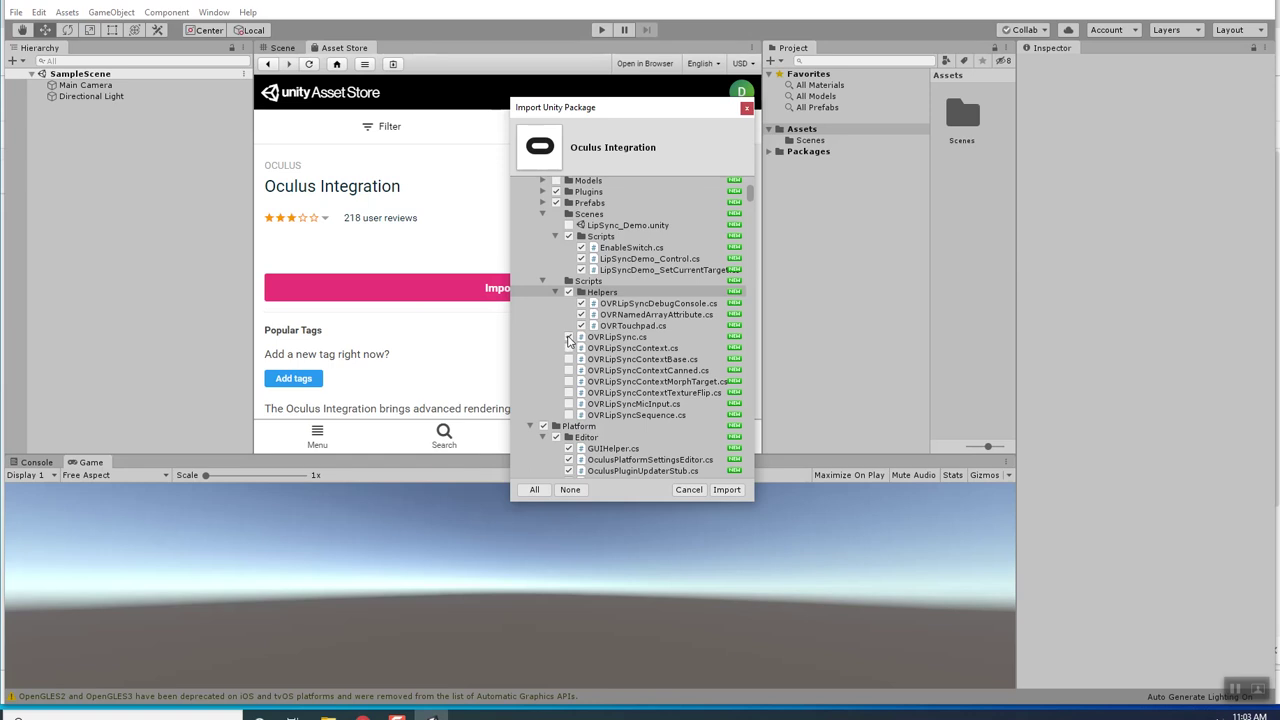
click(569, 337)
click(569, 348)
click(569, 359)
click(569, 370)
click(569, 381)
click(569, 392)
click(569, 403)
click(569, 414)
scroll(571, 418, down, 3)
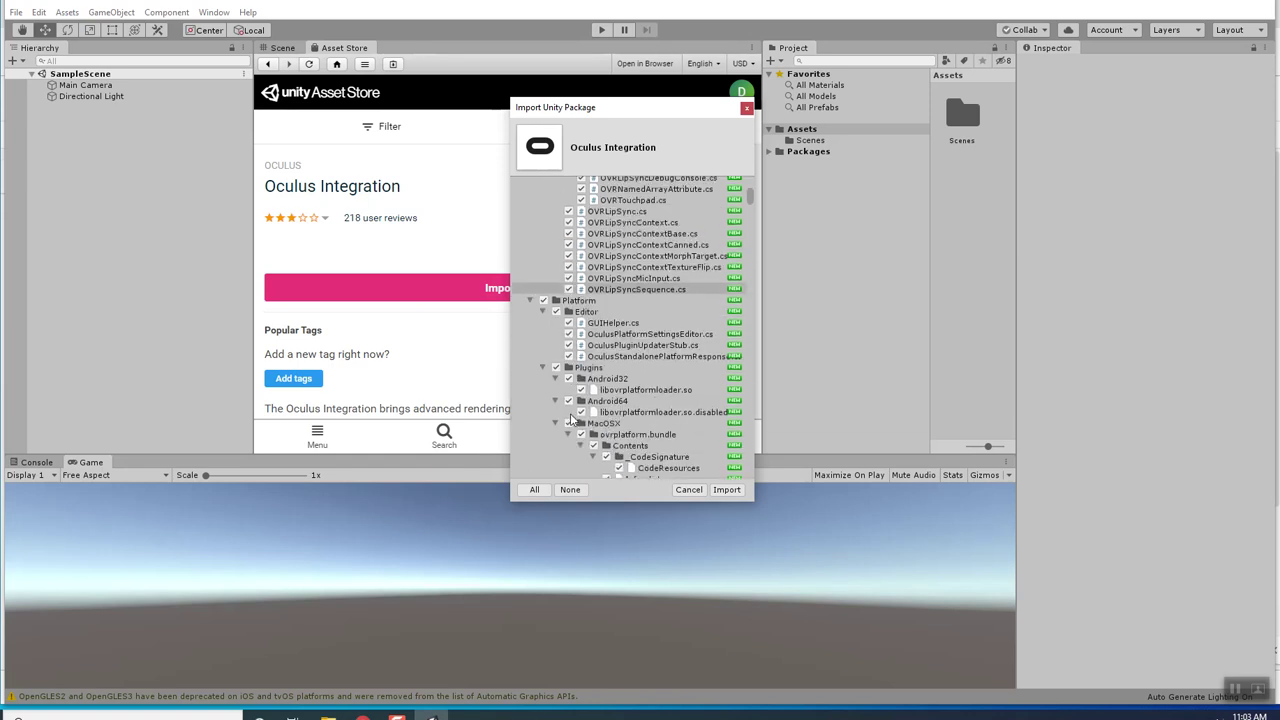
Untick the Platform folder, then re-tick its Editor scripts, EntitlementCheck.cs and both DataEntry.cs files.
click(543, 301)
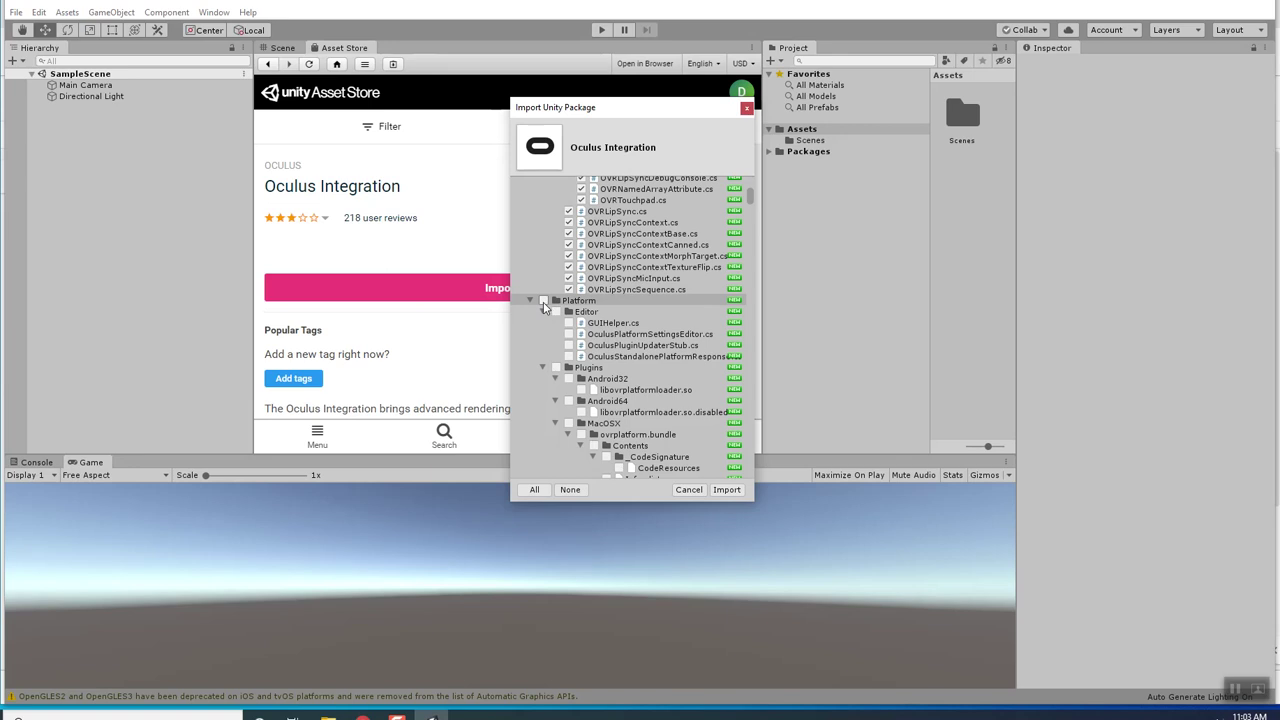
click(556, 312)
scroll(590, 380, down, 3)
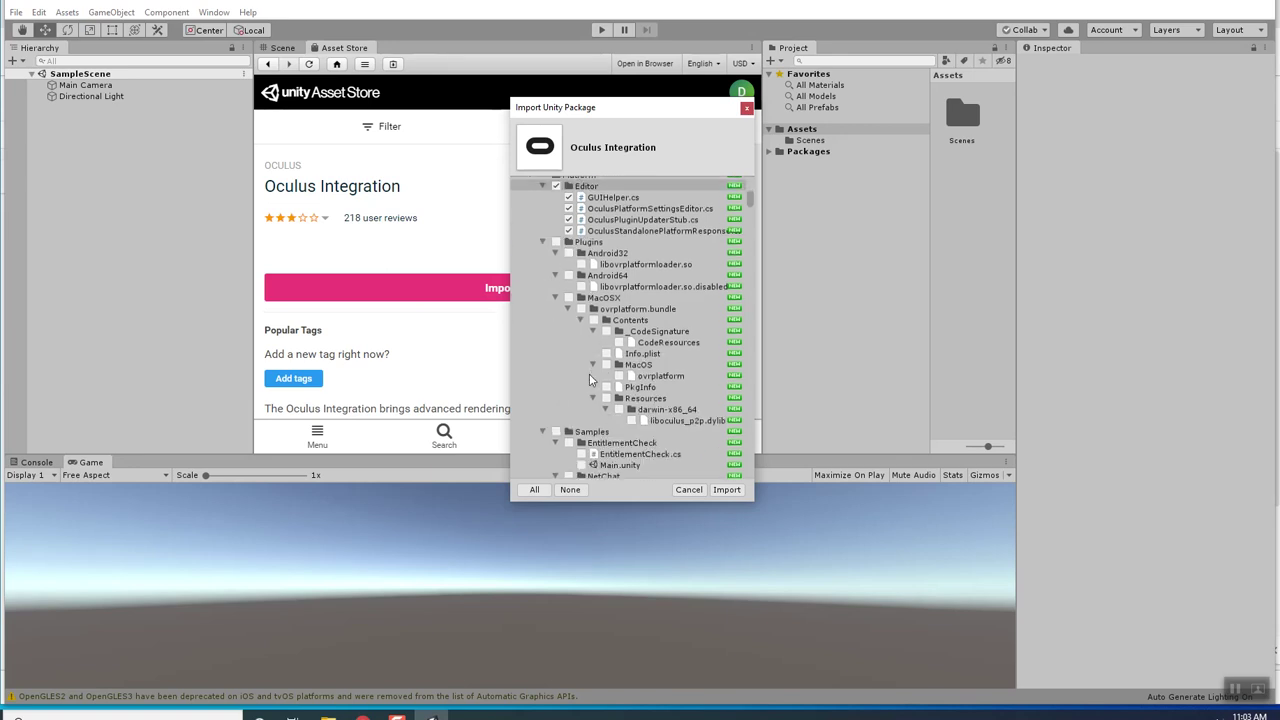
click(543, 243)
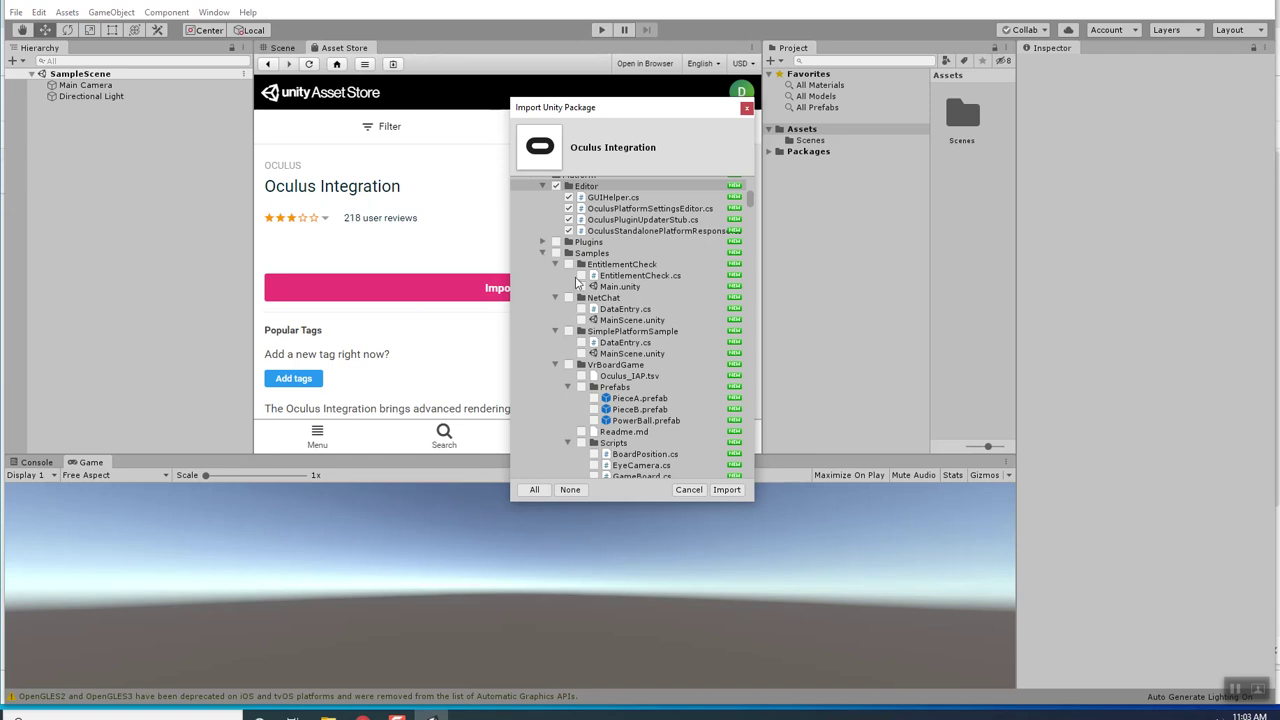
click(581, 275)
click(581, 309)
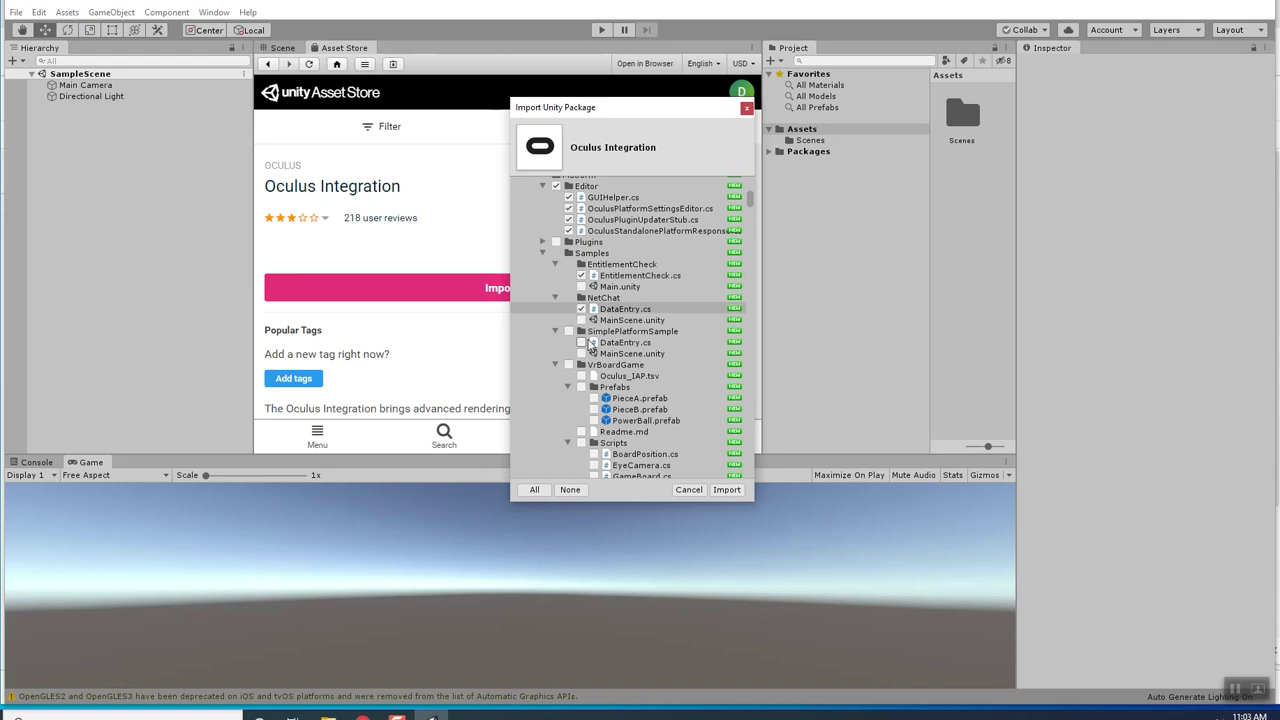
click(581, 342)
Tick the VrBoardGame, VrHoops, VrVoiceChat and Platform Scripts folders, then collapse SampleFramework.
scroll(585, 352, down, 2)
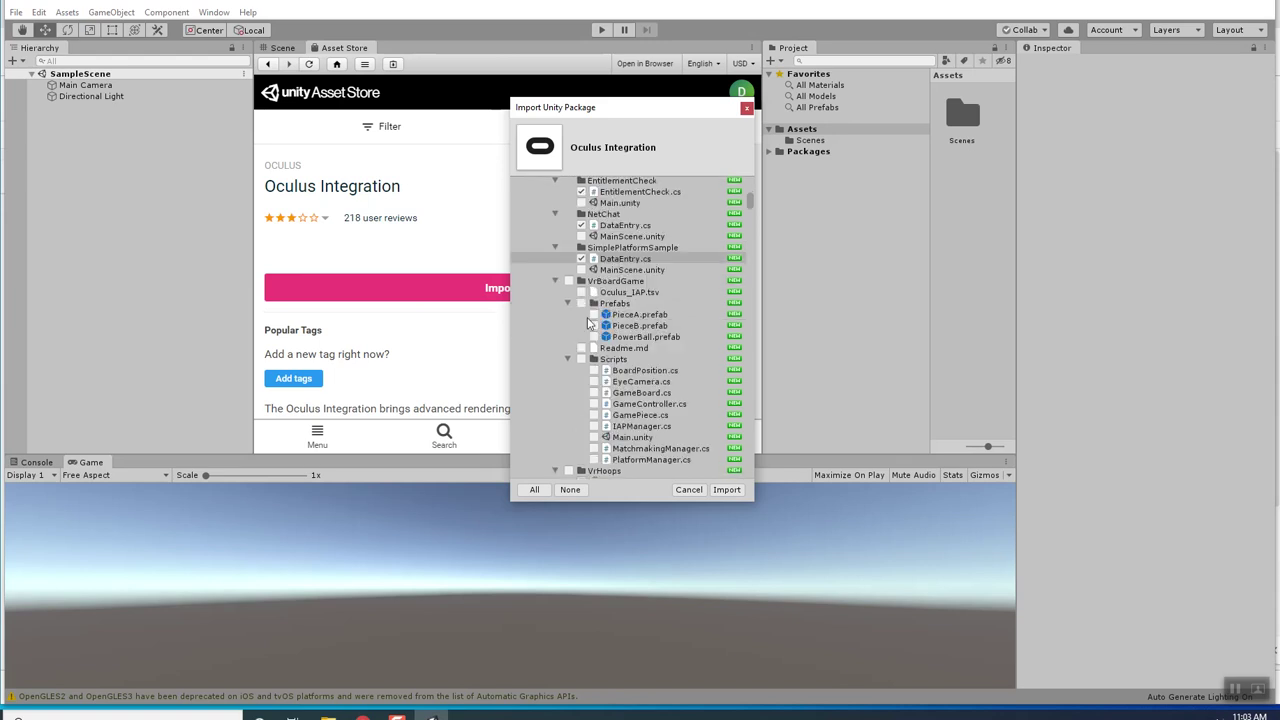
click(581, 359)
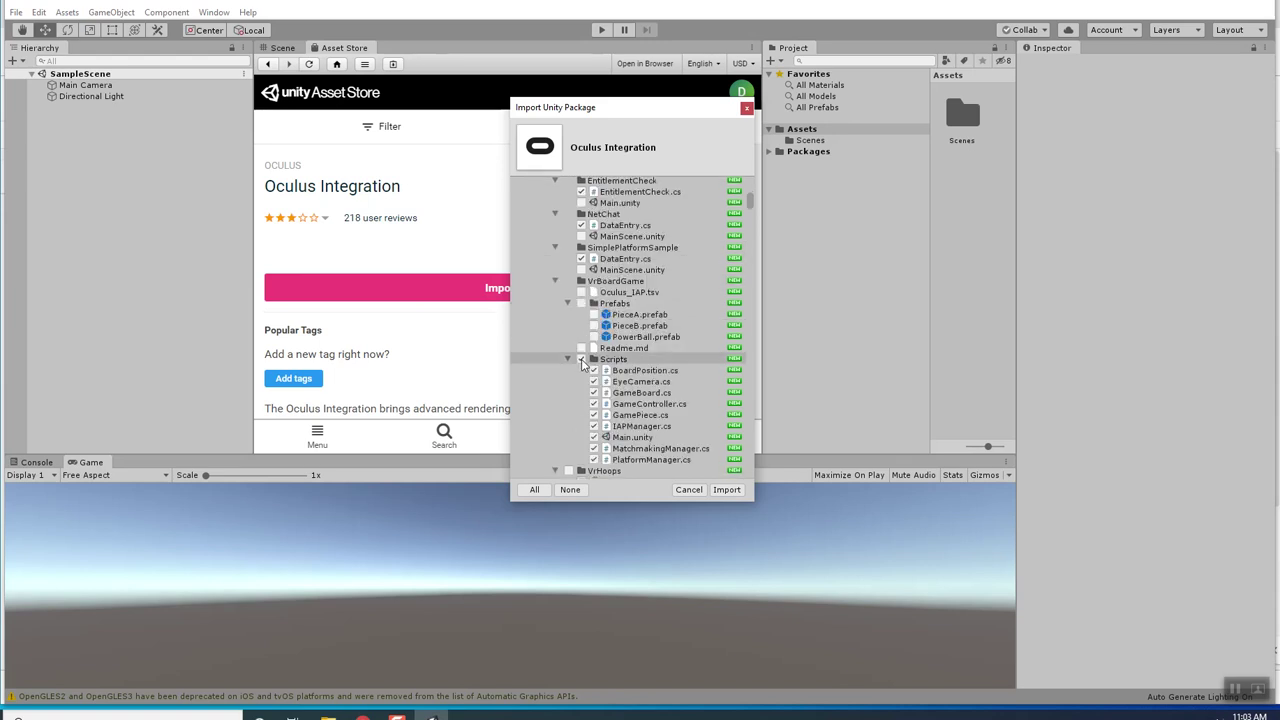
scroll(582, 345, down, 3)
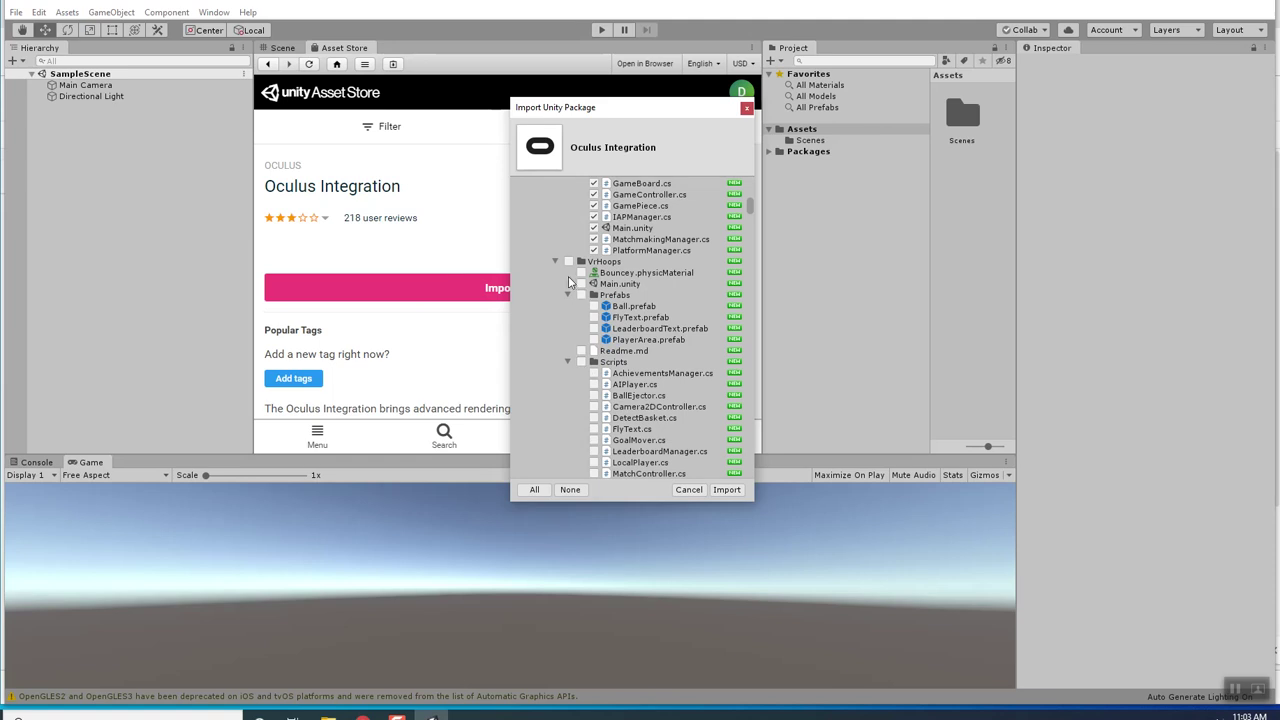
scroll(578, 292, down, 1)
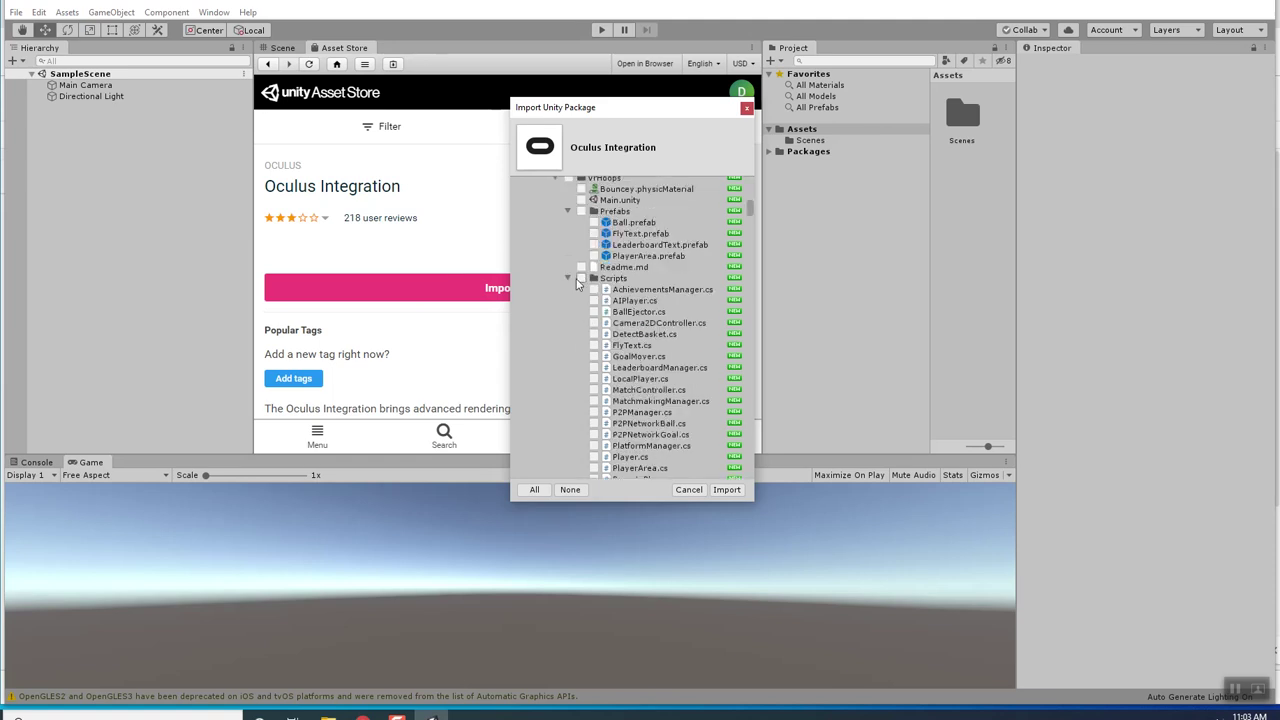
click(581, 279)
scroll(581, 283, down, 2)
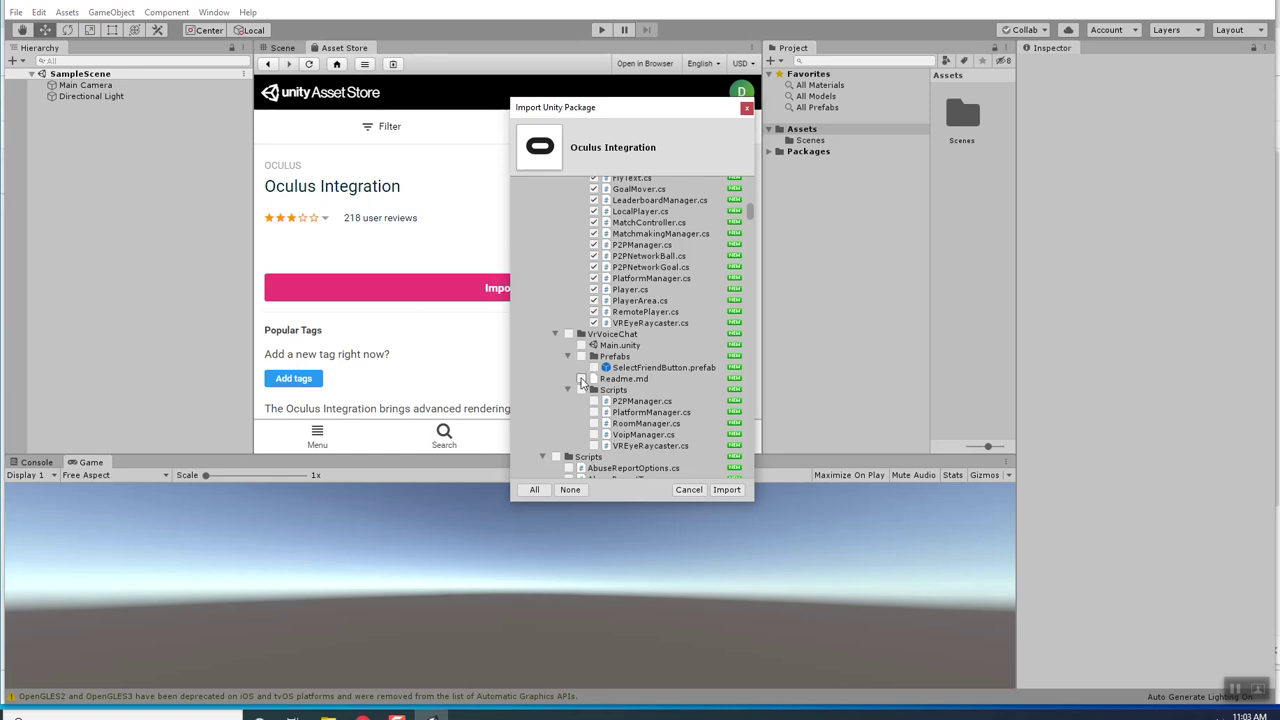
click(583, 390)
scroll(585, 393, down, 3)
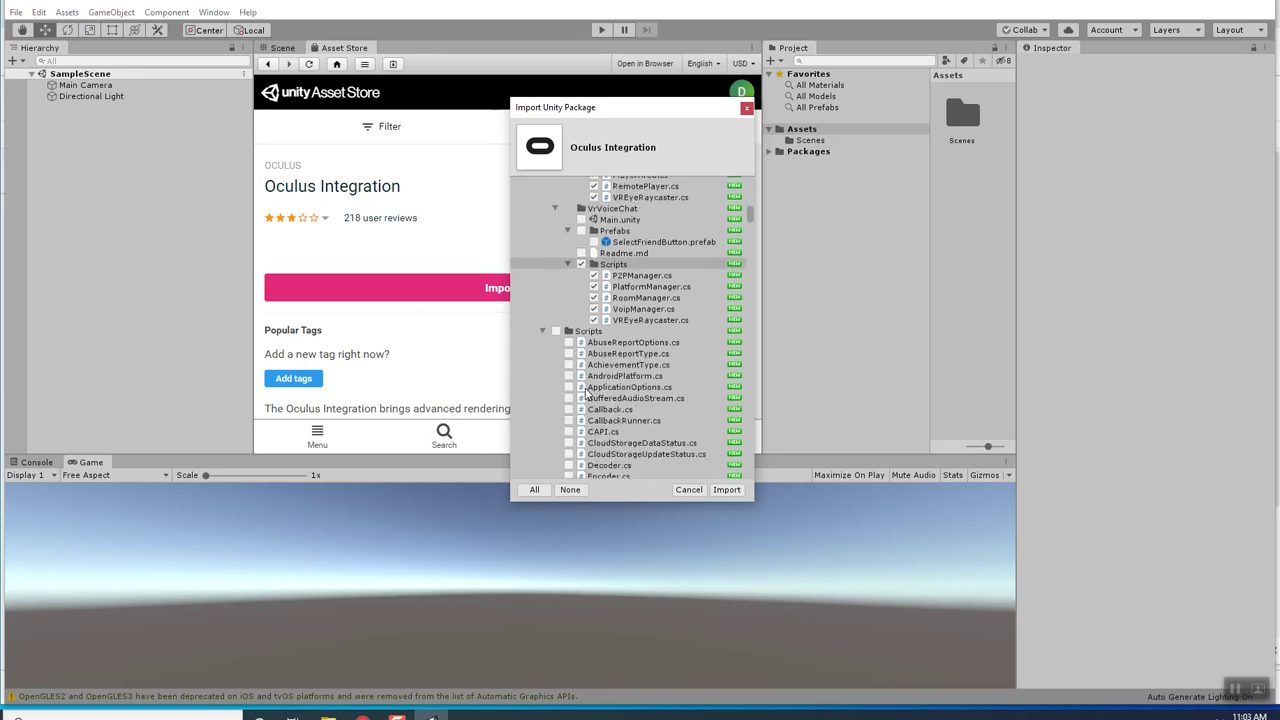
click(557, 331)
scroll(565, 344, down, 20)
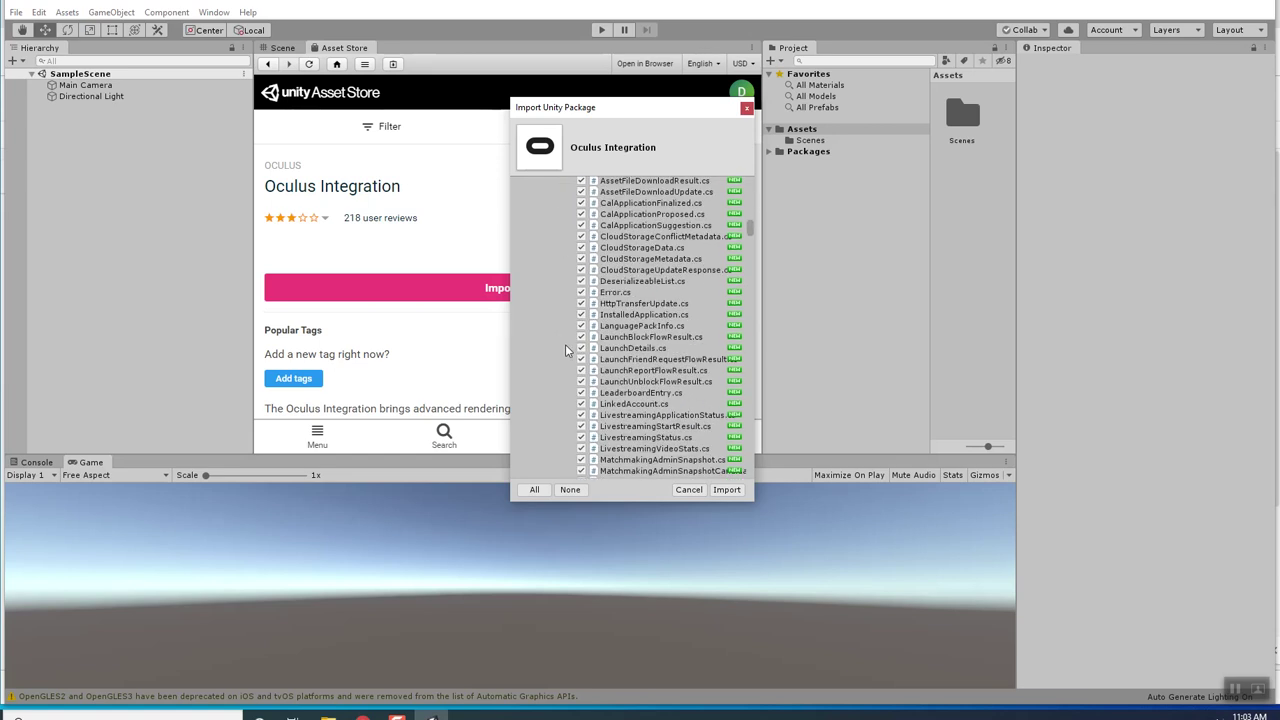
scroll(576, 360, down, 6)
scroll(576, 362, up, 3)
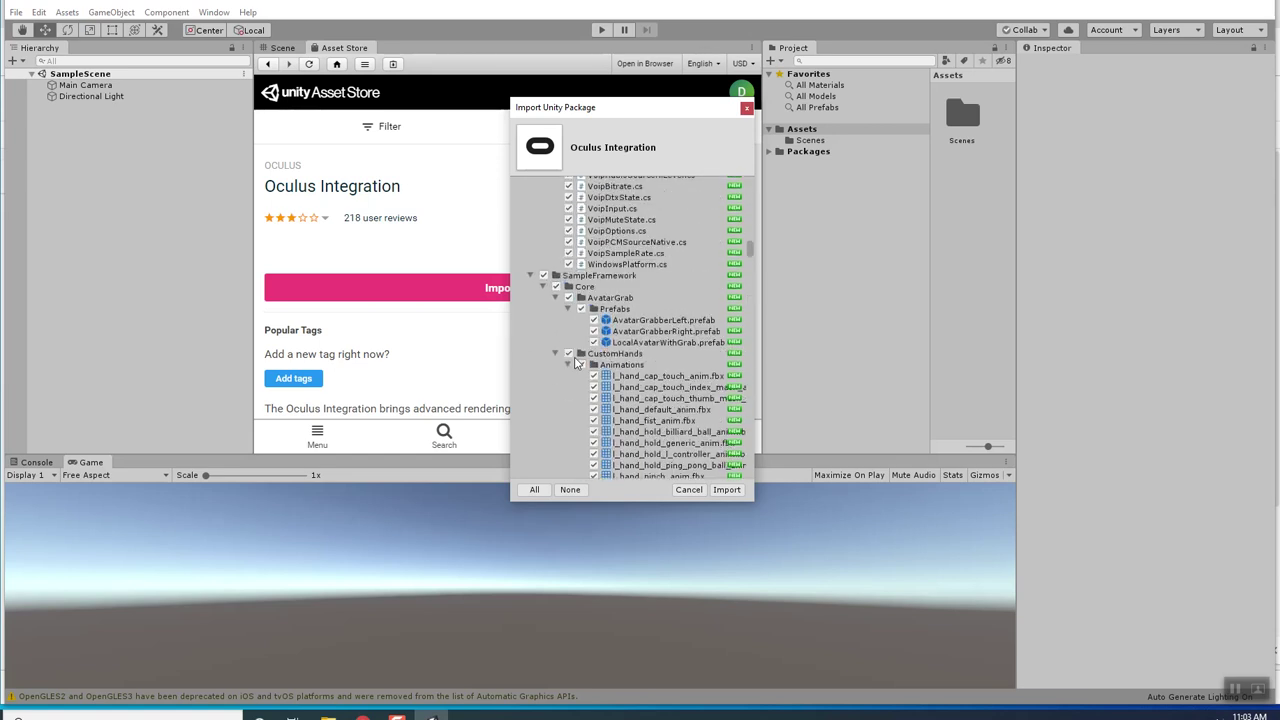
click(530, 275)
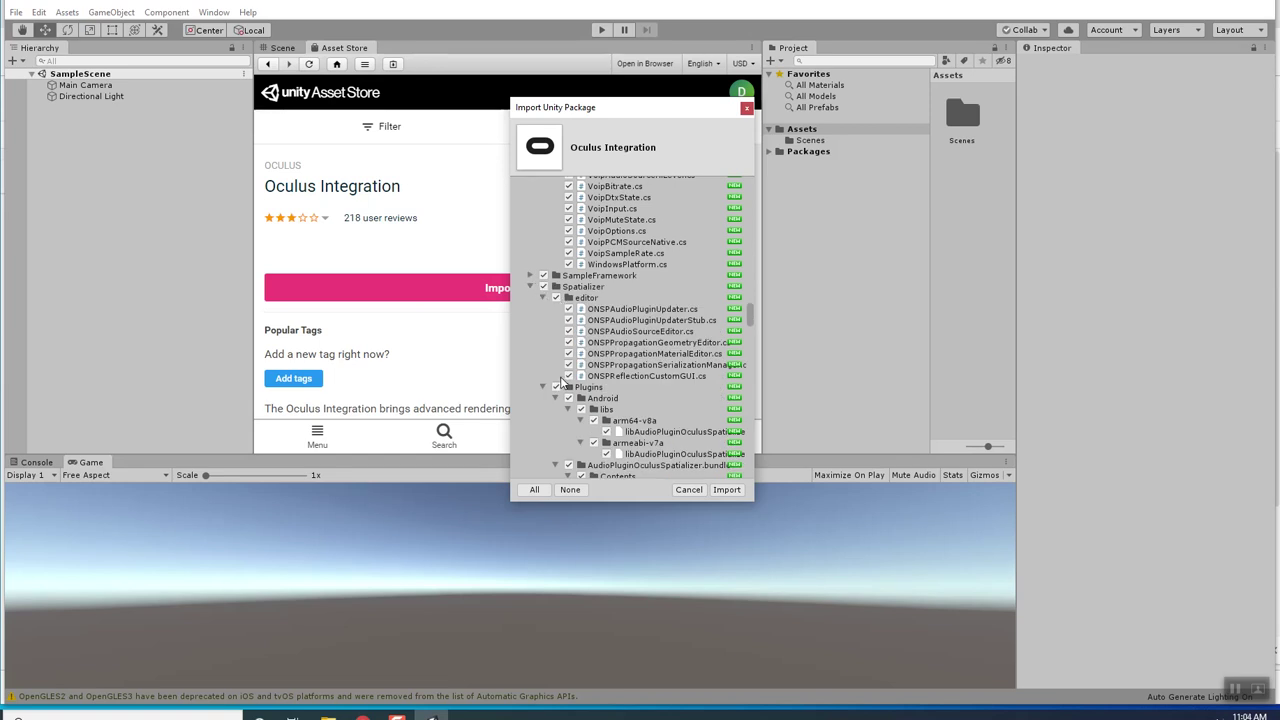
Untick the Spatializer Plugins and scenes folders and collapse the Spatializer subfolders.
scroll(563, 391, down, 3)
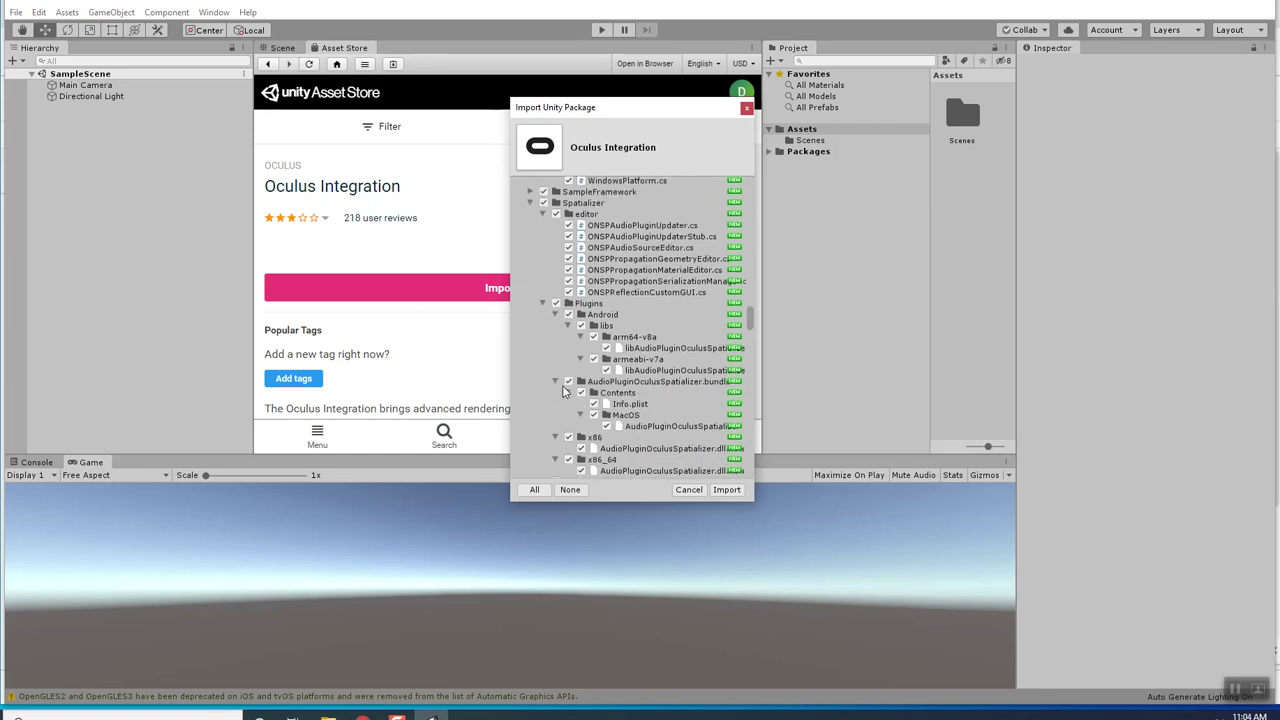
click(556, 304)
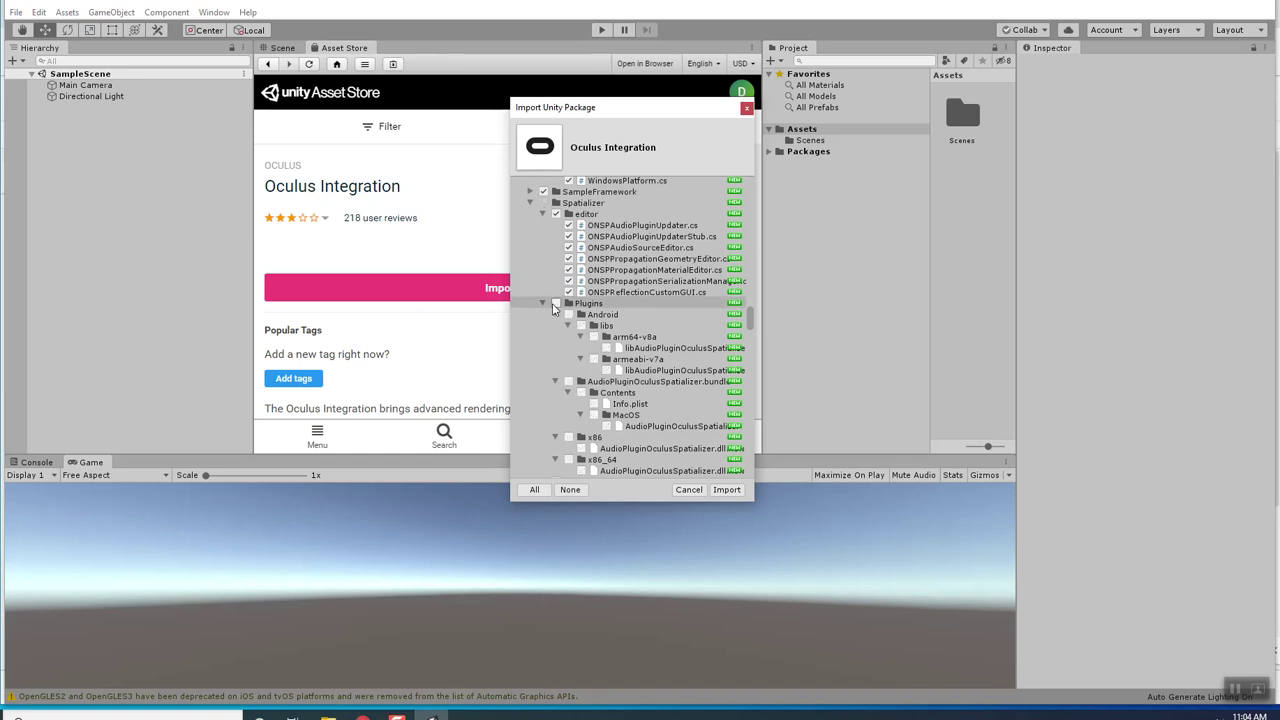
click(543, 303)
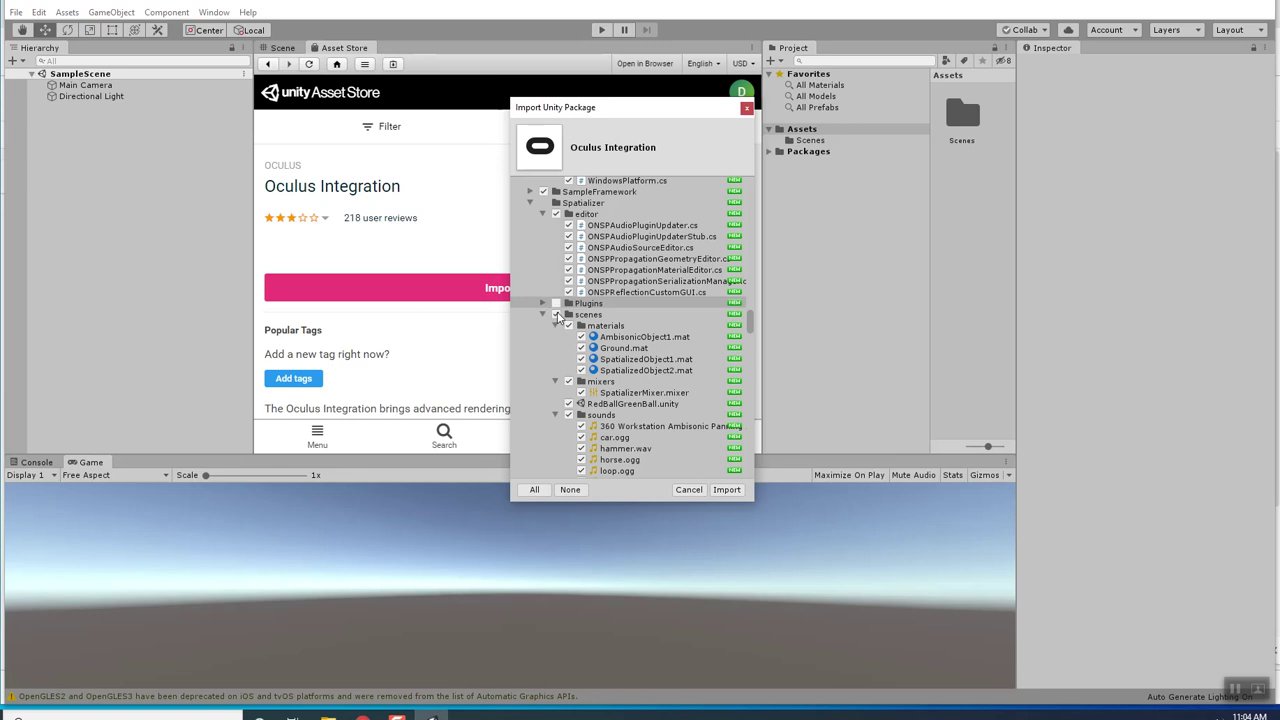
click(550, 314)
click(543, 314)
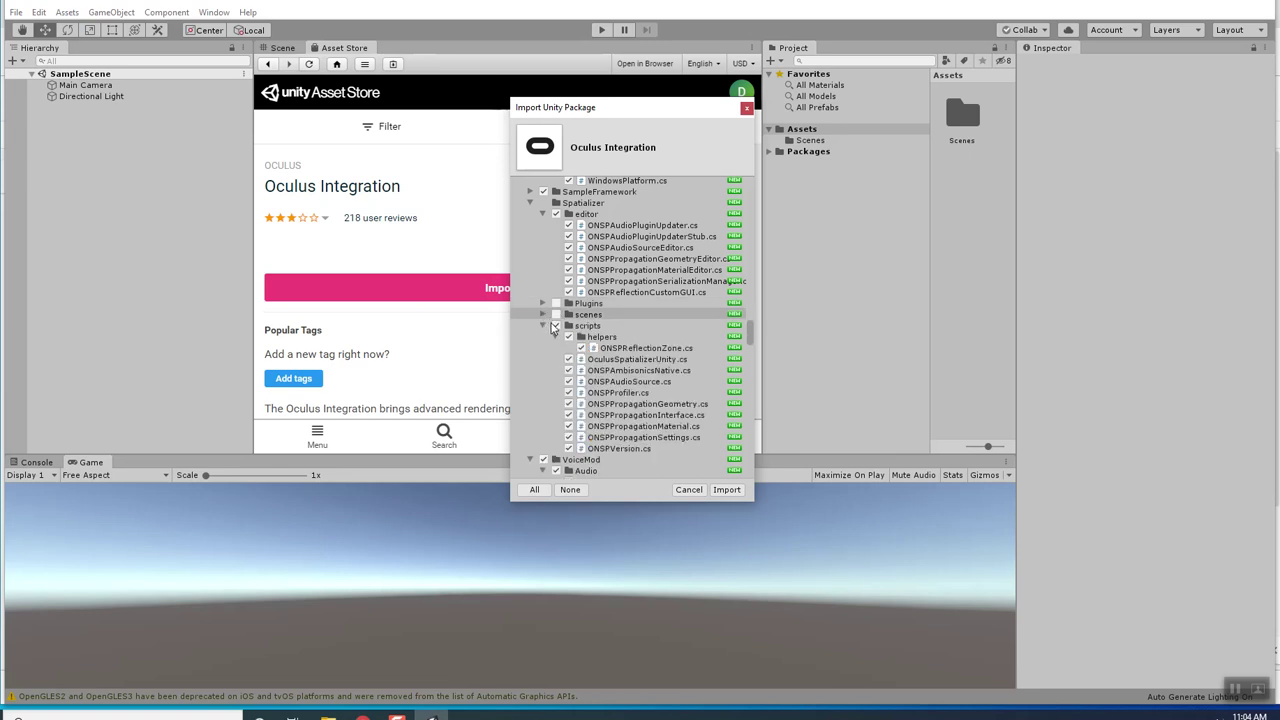
click(543, 325)
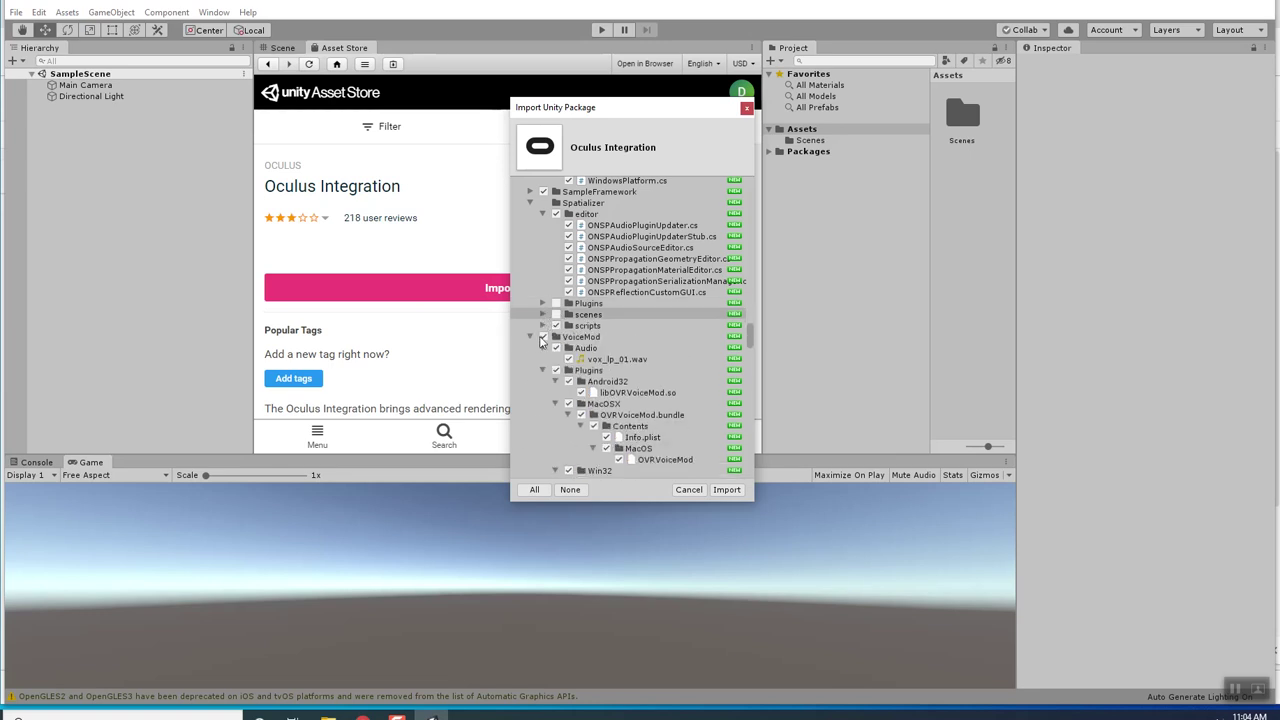
scroll(548, 352, down, 2)
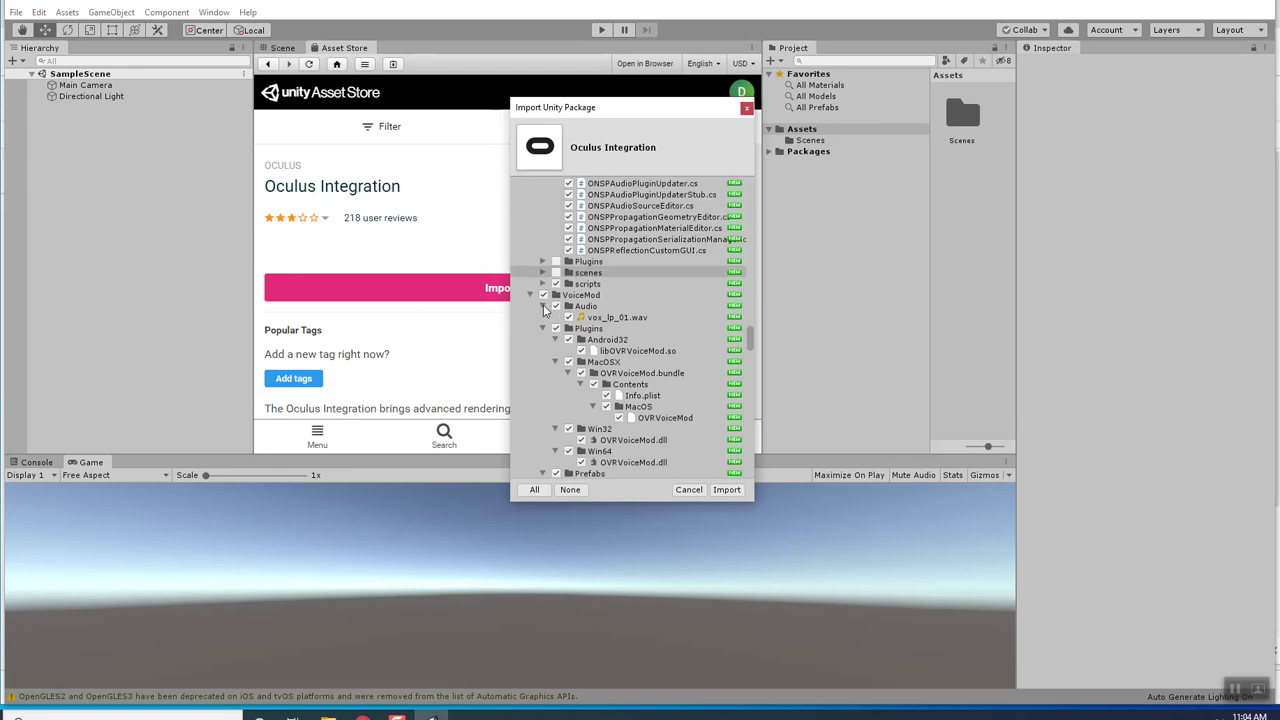
Untick VoiceMod, re-tick its Prefabs, demo Scripts, Helpers and two OVRVoiceMod scripts, then import.
click(544, 297)
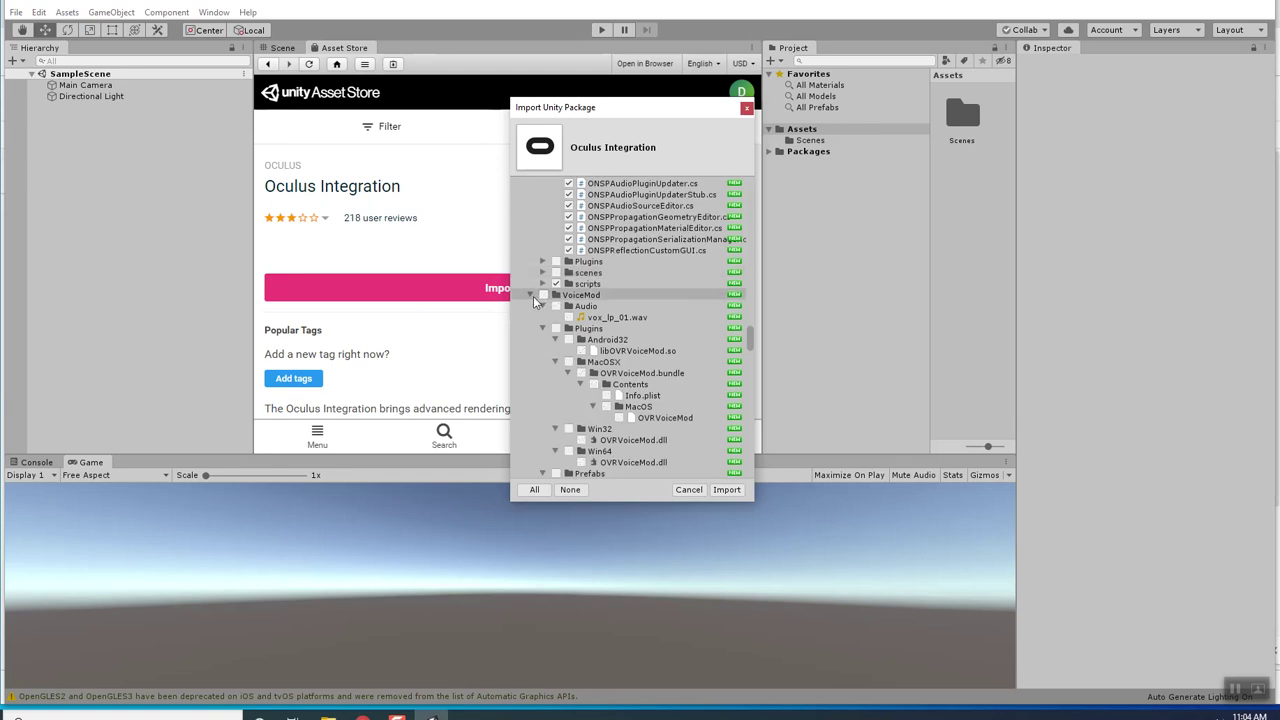
scroll(550, 330, down, 3)
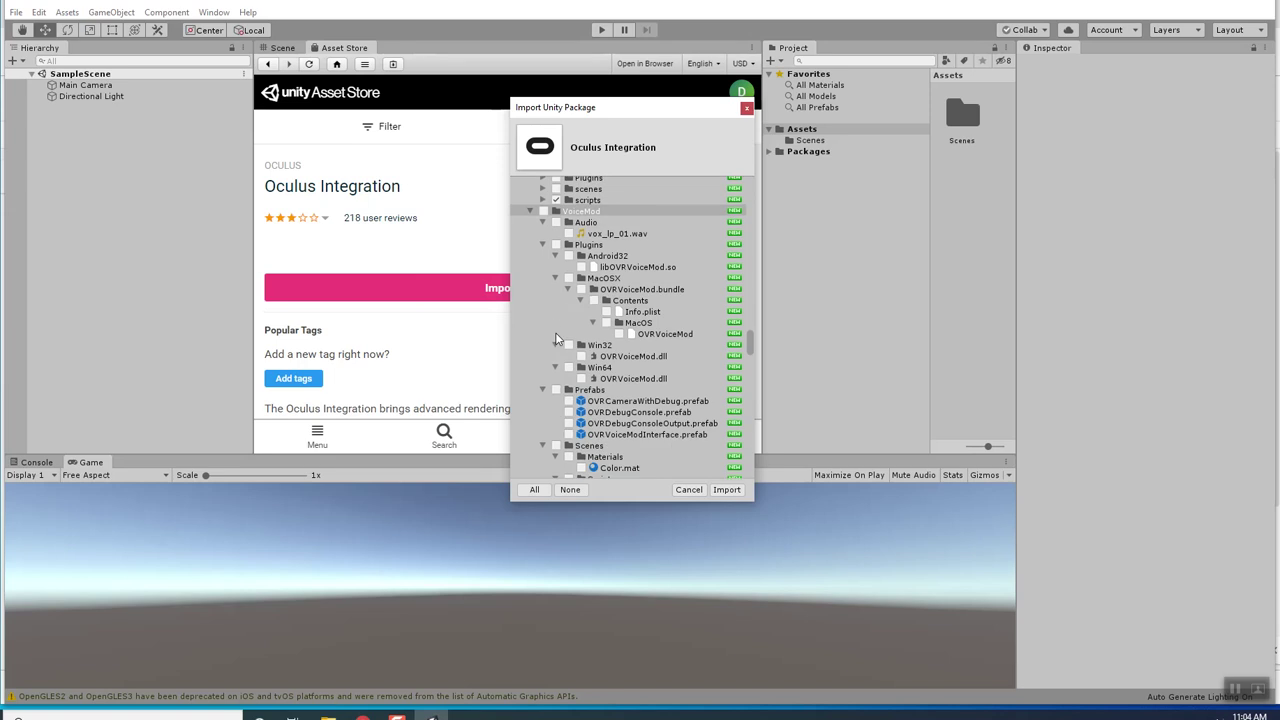
click(557, 348)
scroll(559, 345, down, 2)
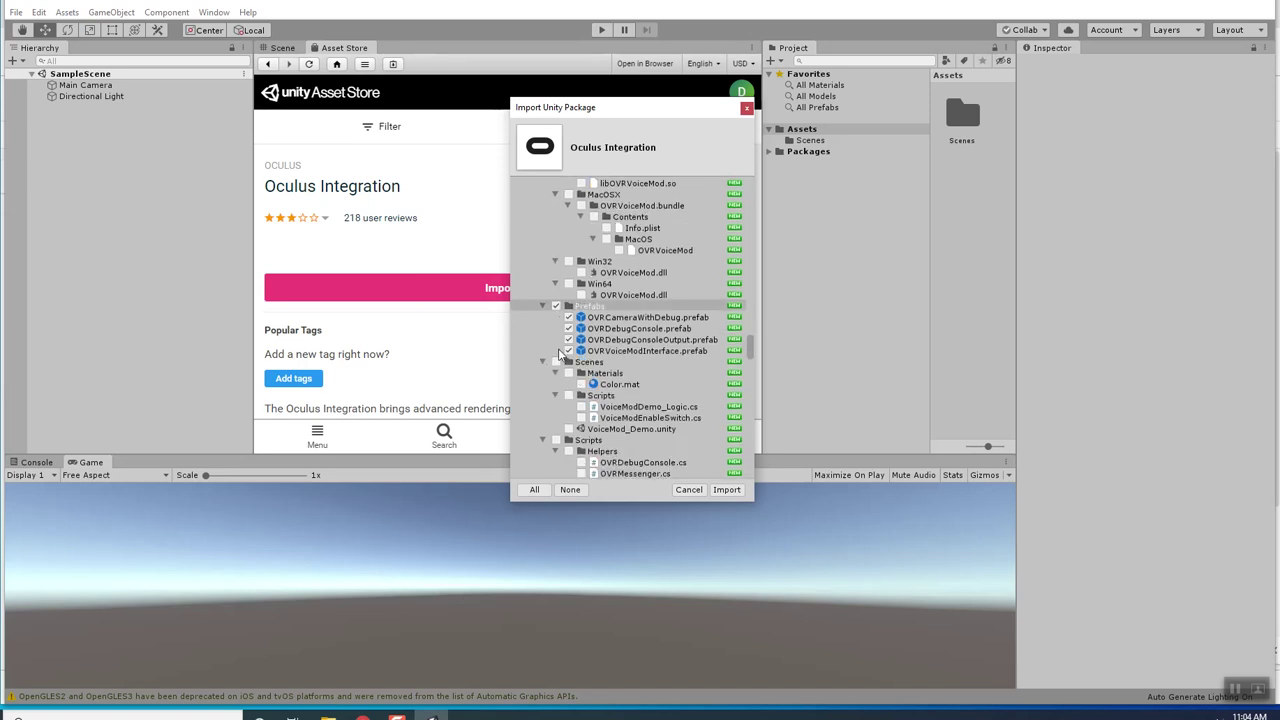
scroll(558, 328, down, 2)
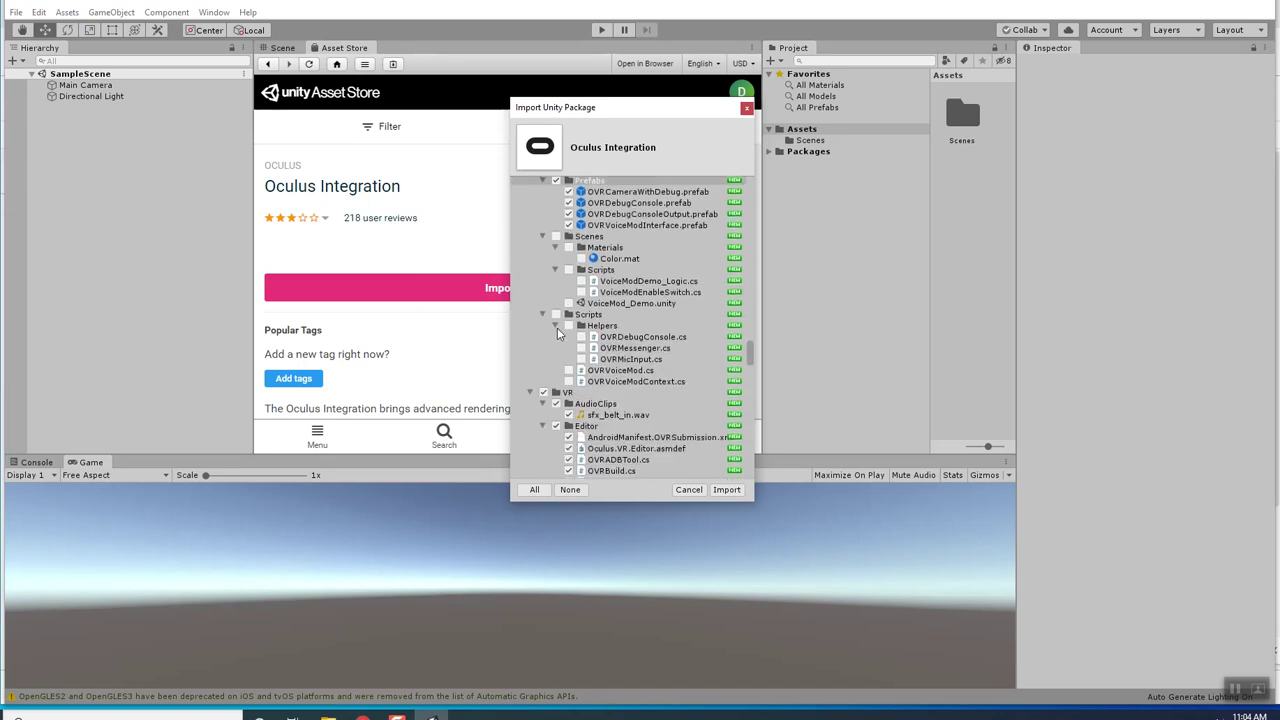
click(568, 270)
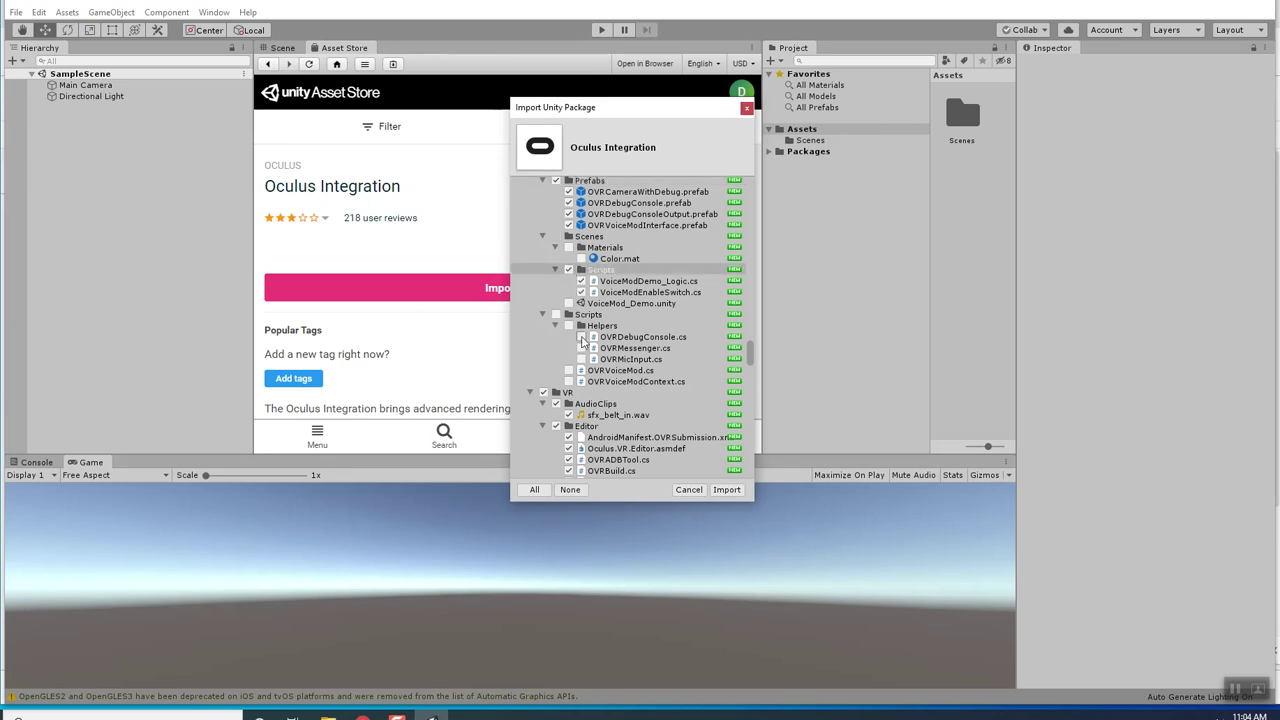
click(568, 325)
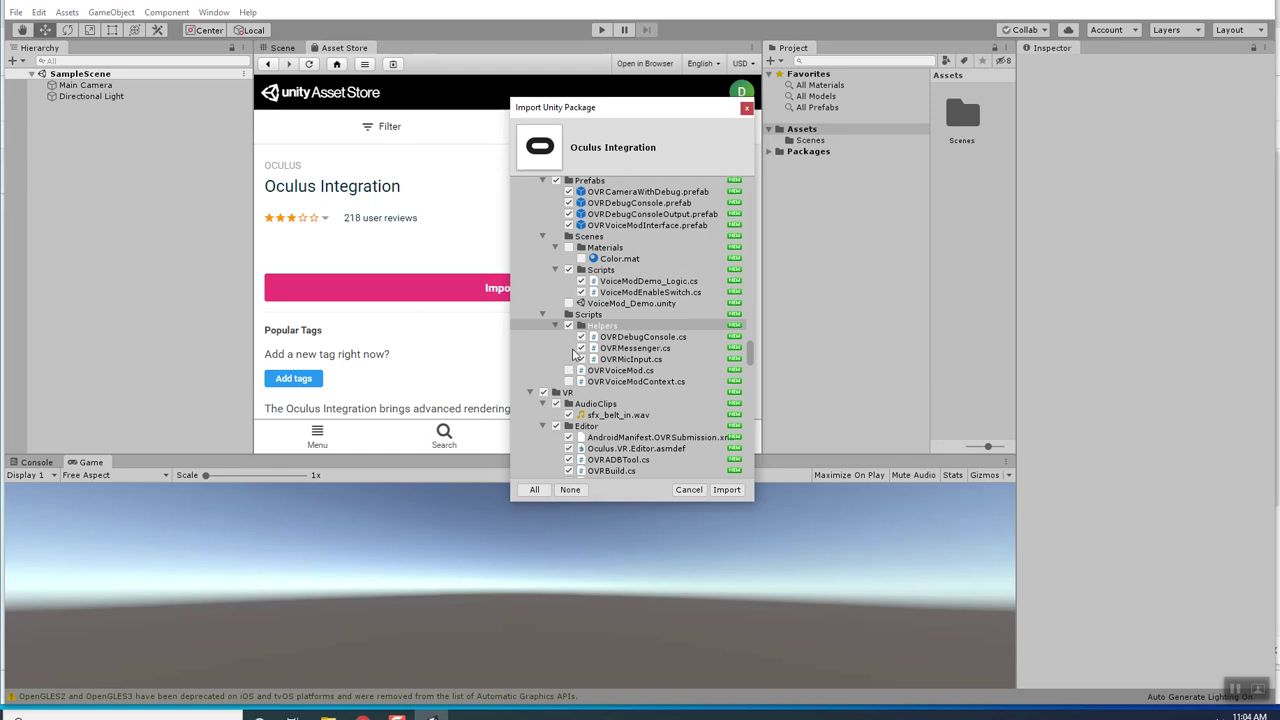
click(568, 370)
click(568, 381)
scroll(570, 388, down, 3)
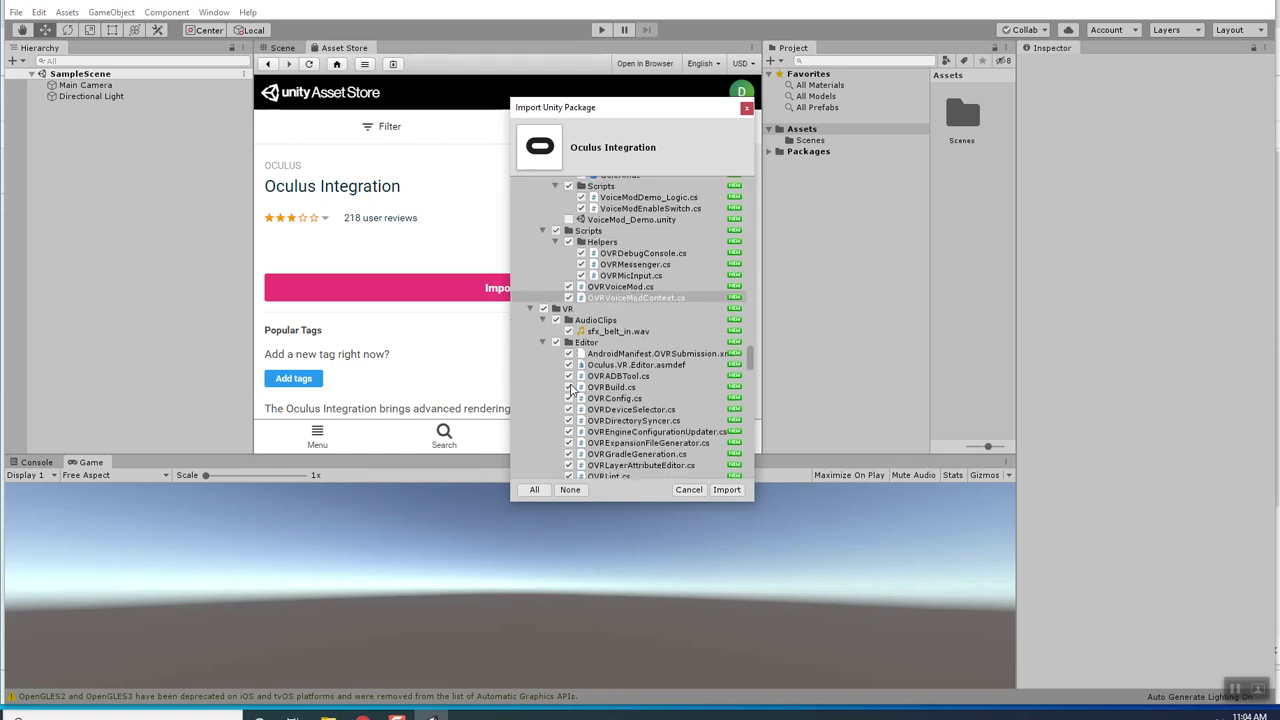
click(530, 309)
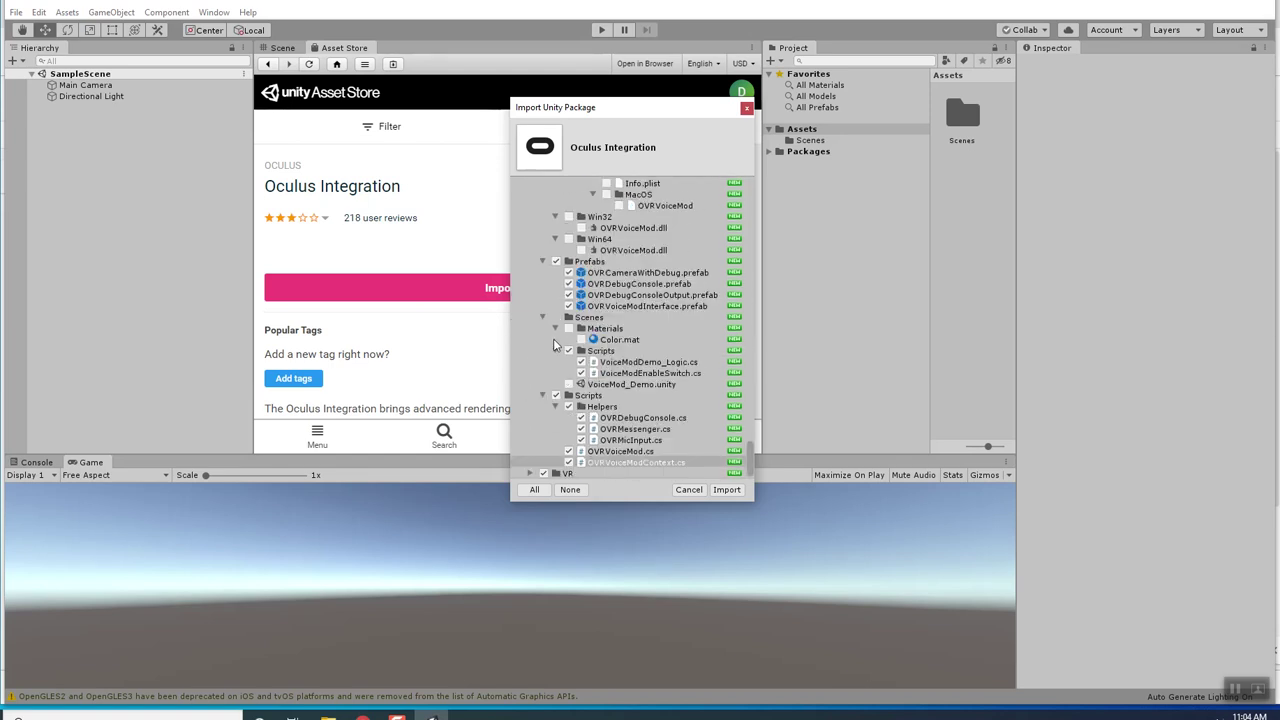
click(726, 489)
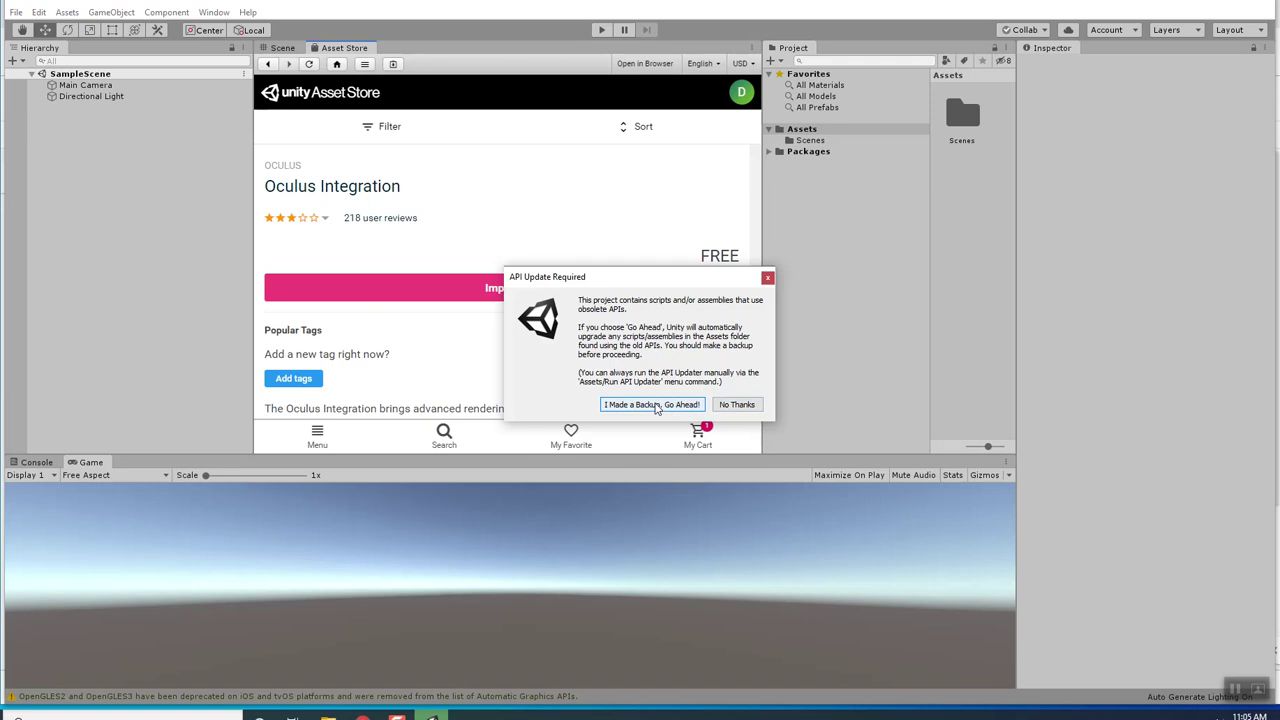
Approve the obsolete-API upgrade and the OVRPlugin 1.40.0 update, then dismiss the restart prompt.
click(655, 405)
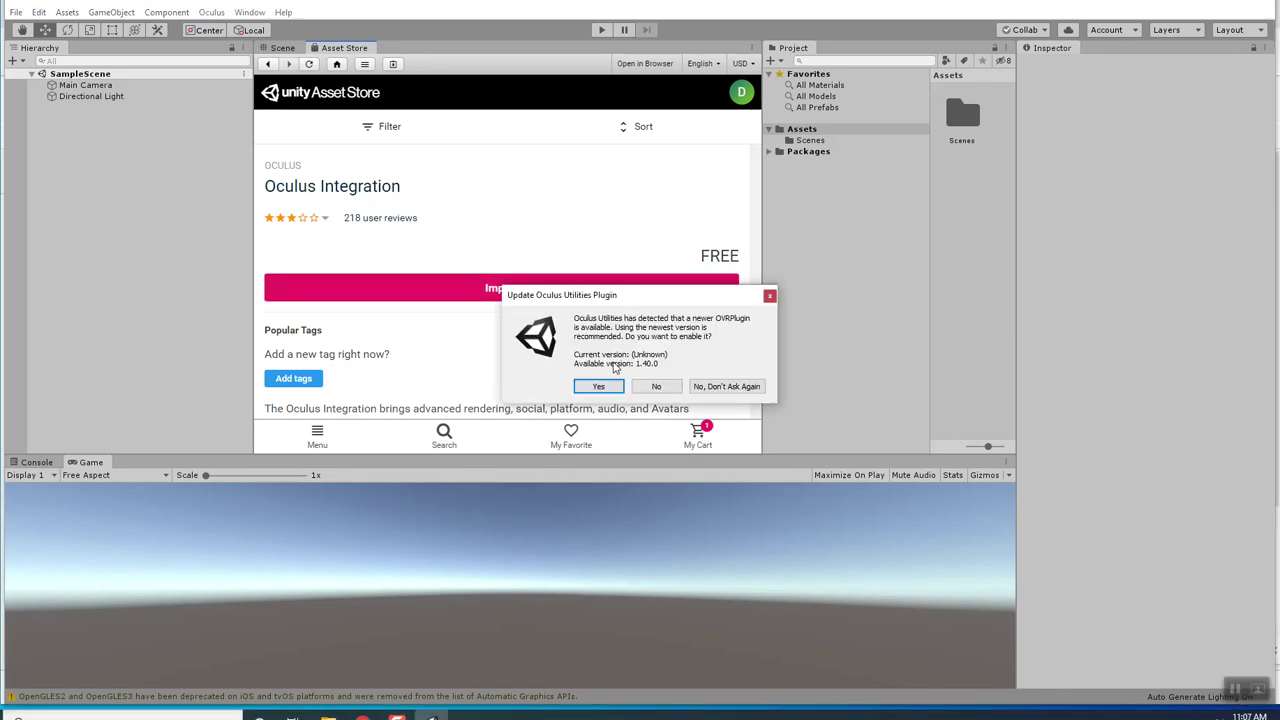
click(598, 387)
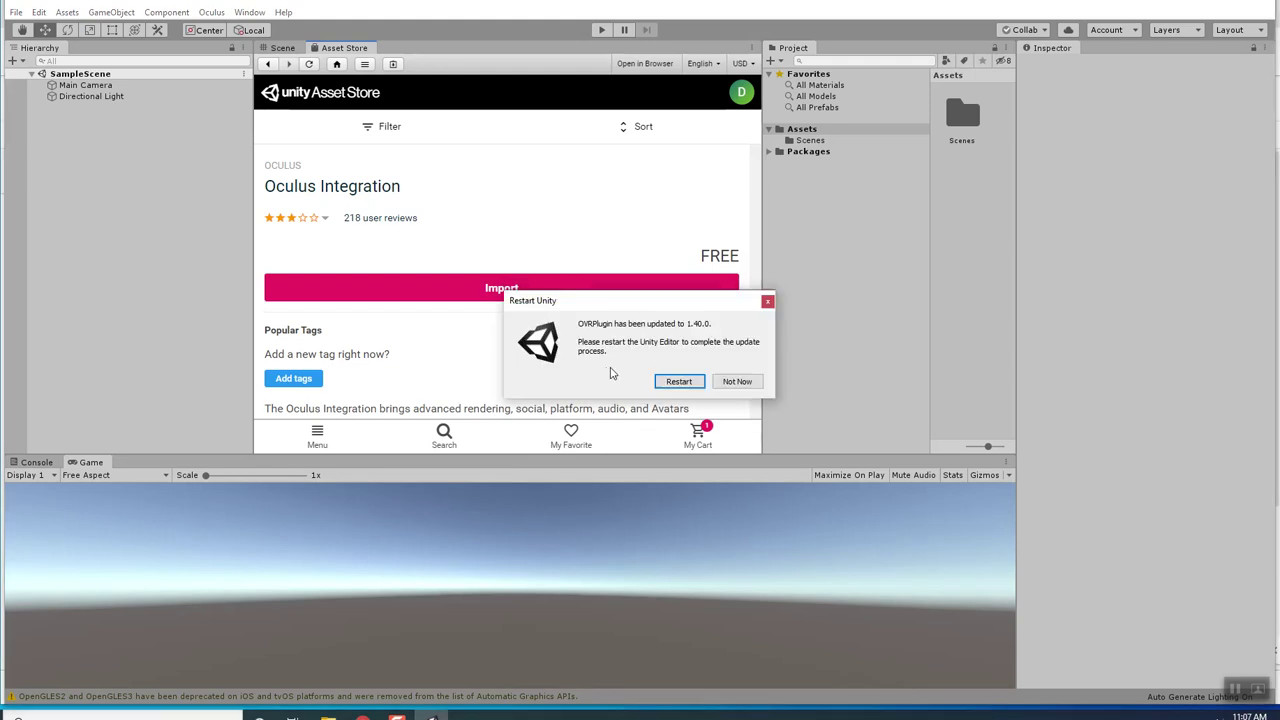
click(680, 380)
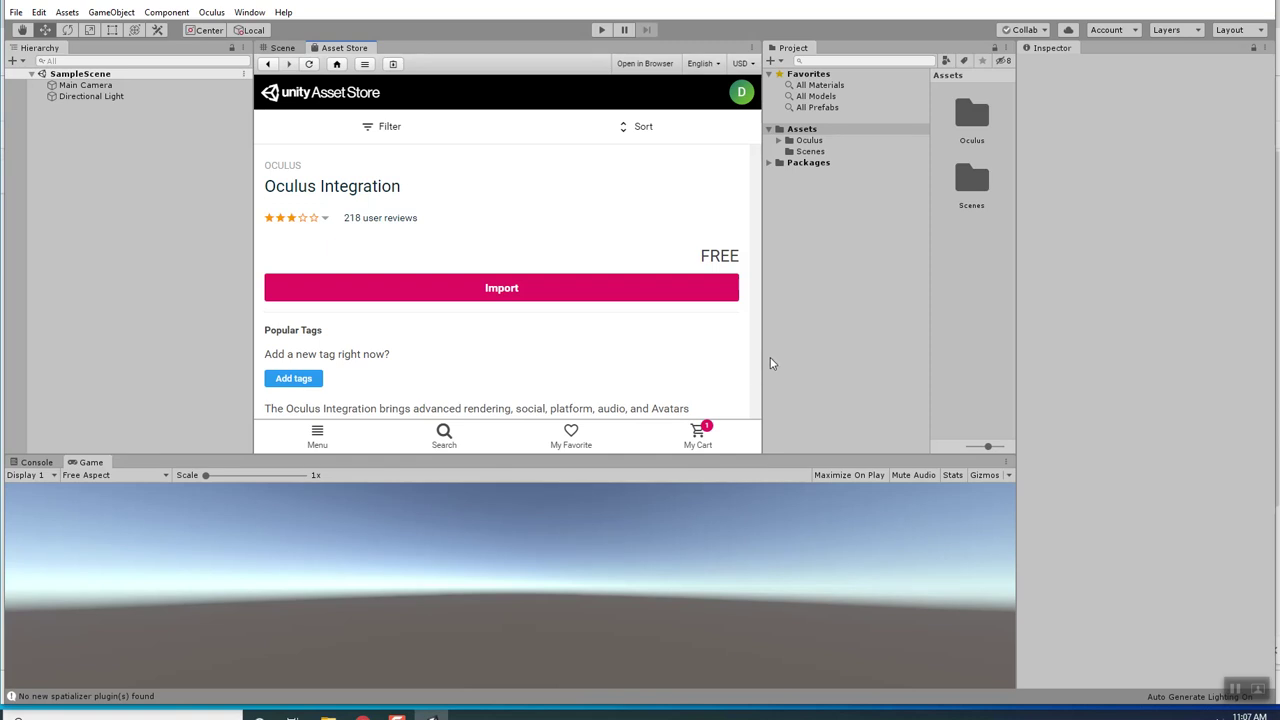
key(alt+Tab)
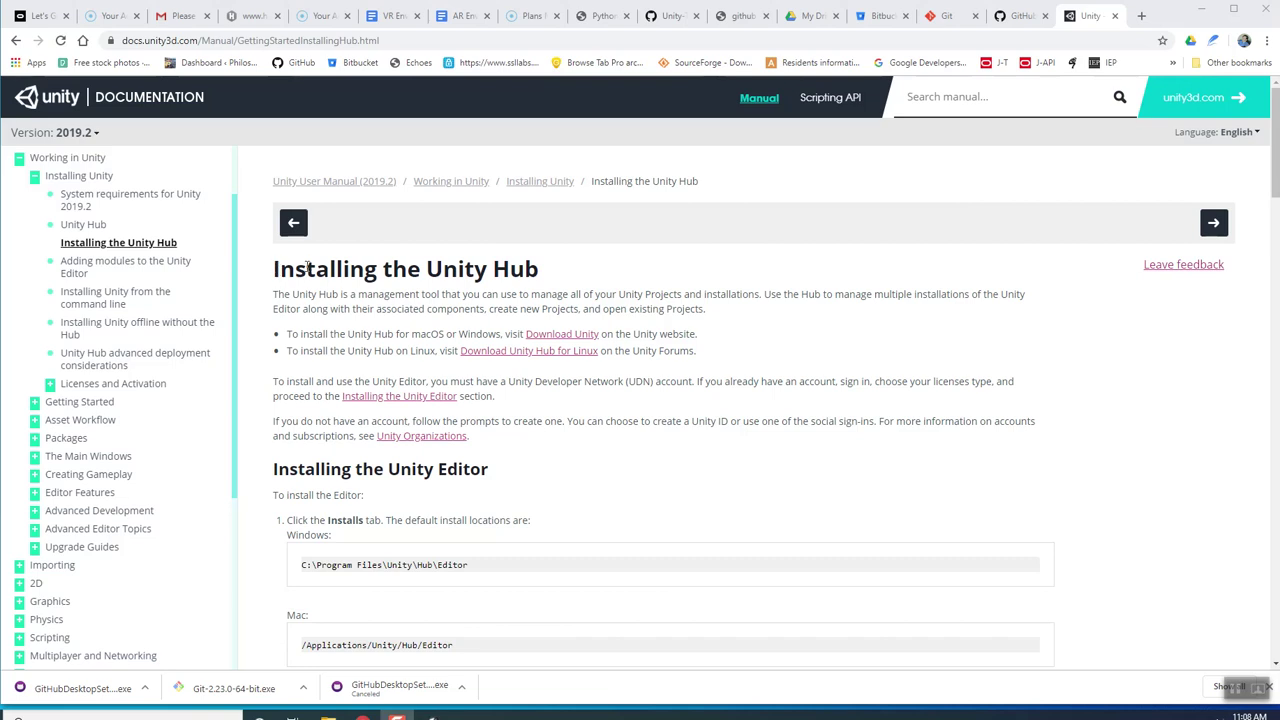
drag(274, 270, 543, 266)
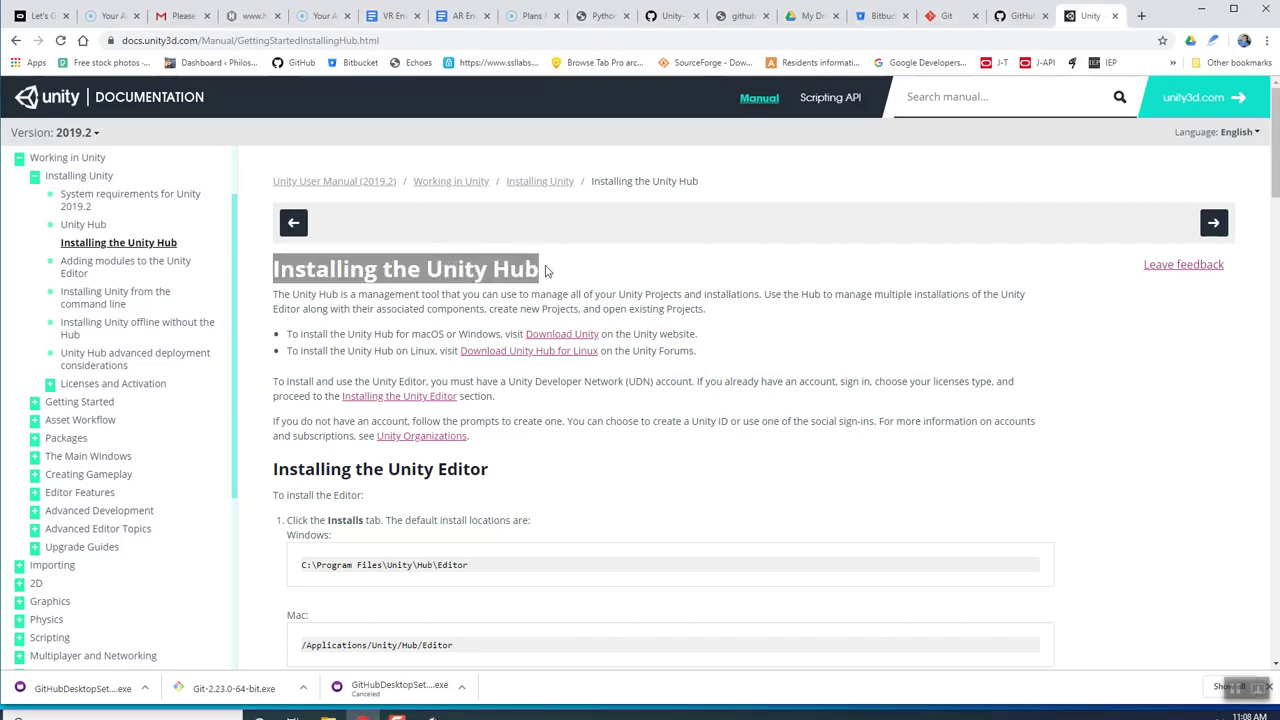
click(538, 268)
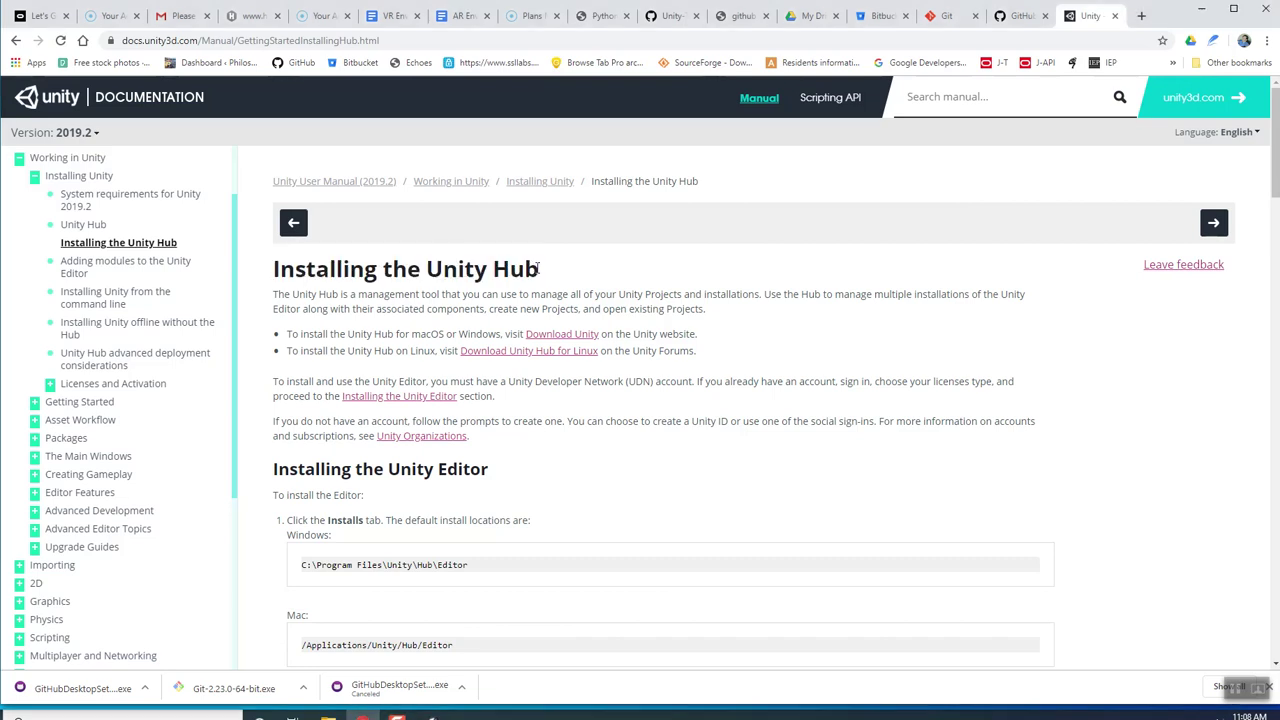
drag(538, 272, 270, 278)
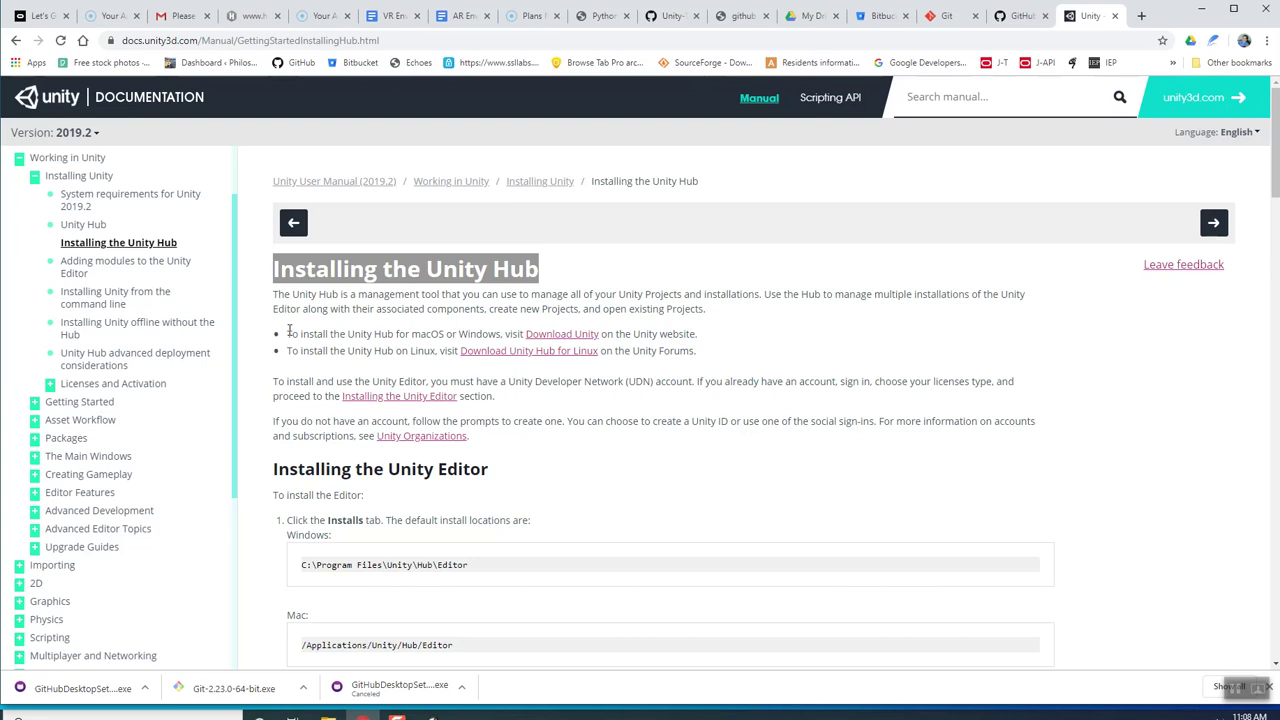
click(388, 16)
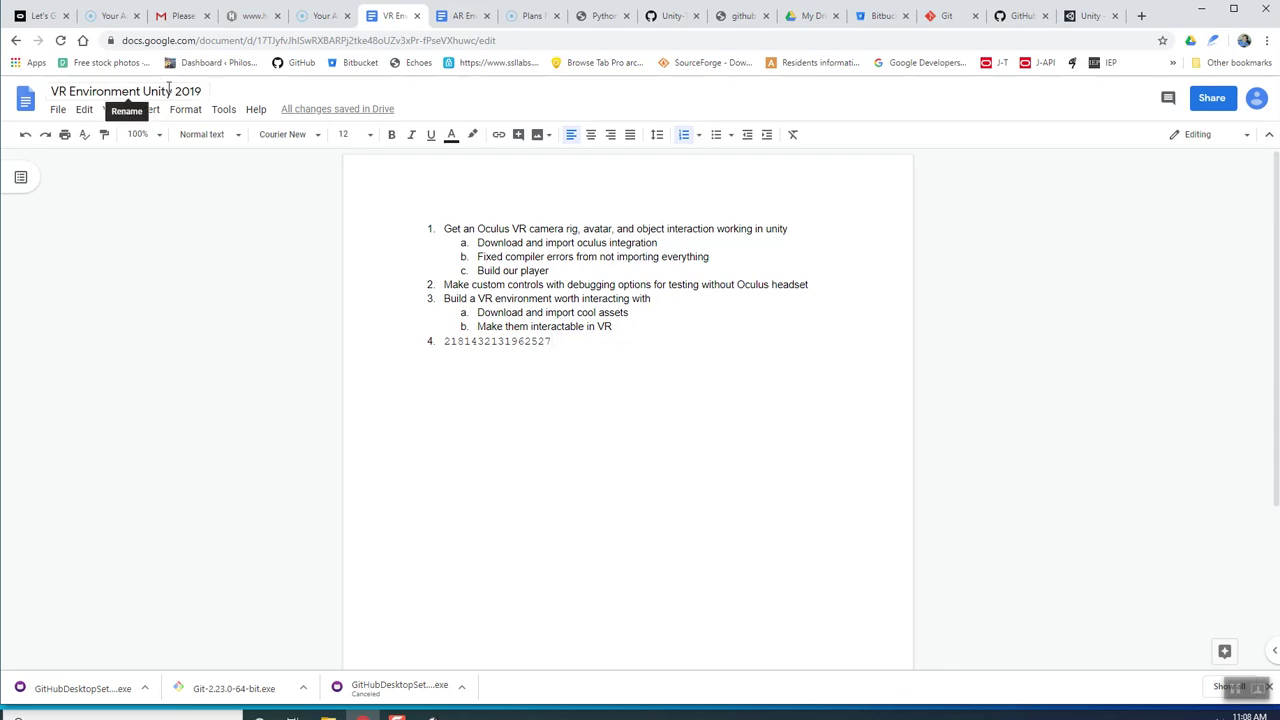
drag(203, 92, 51, 120)
click(491, 256)
click(1085, 17)
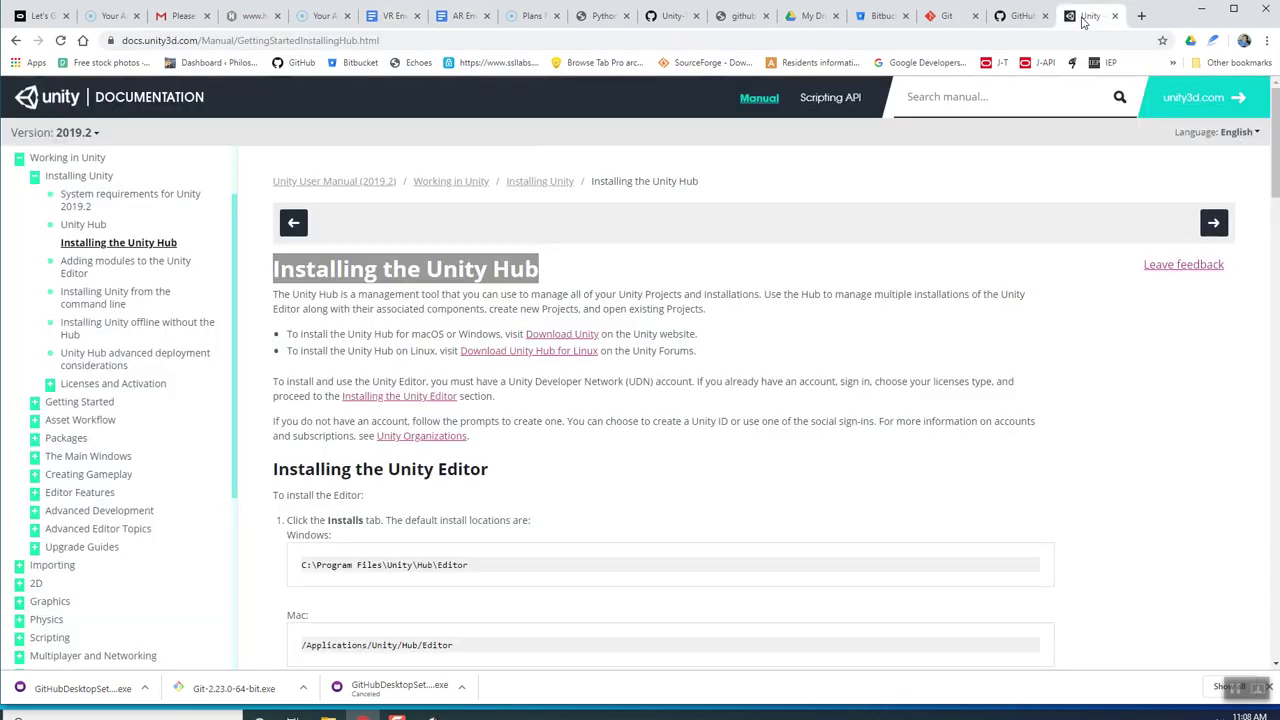
click(614, 288)
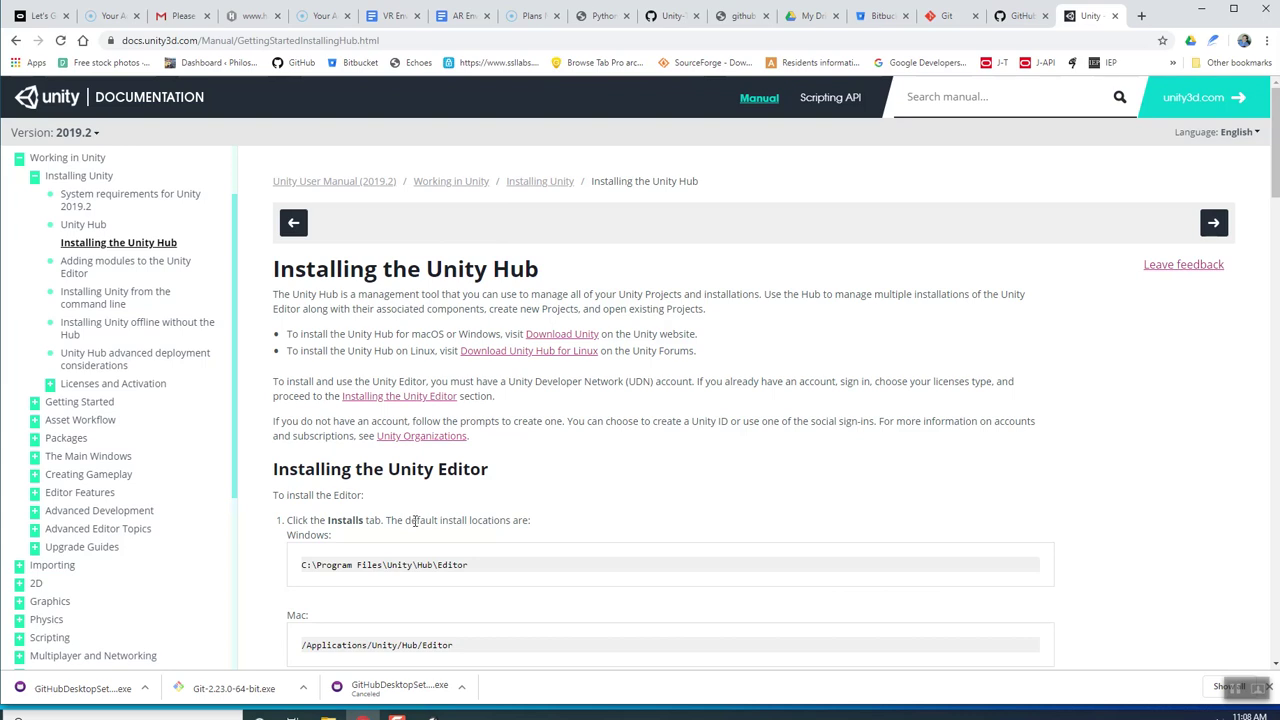
click(424, 716)
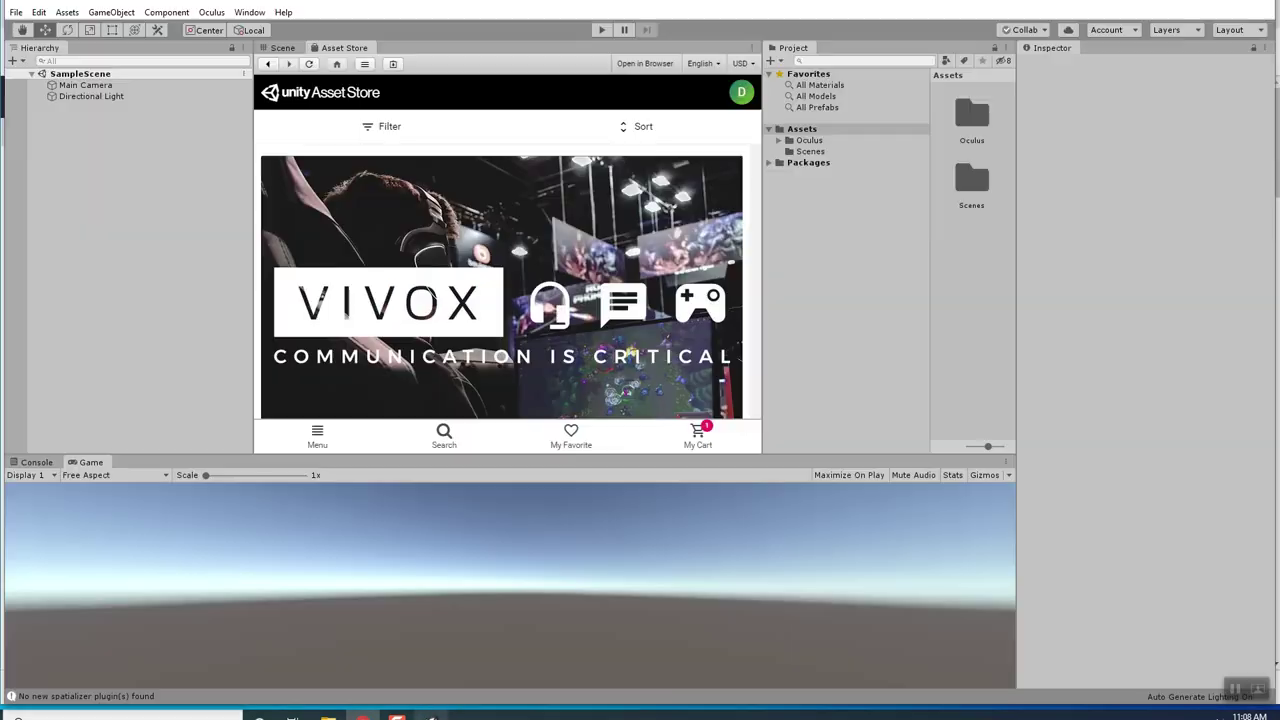
Close the Asset Store tab to reveal SampleScene's camera and light in the Scene view.
right_click(340, 51)
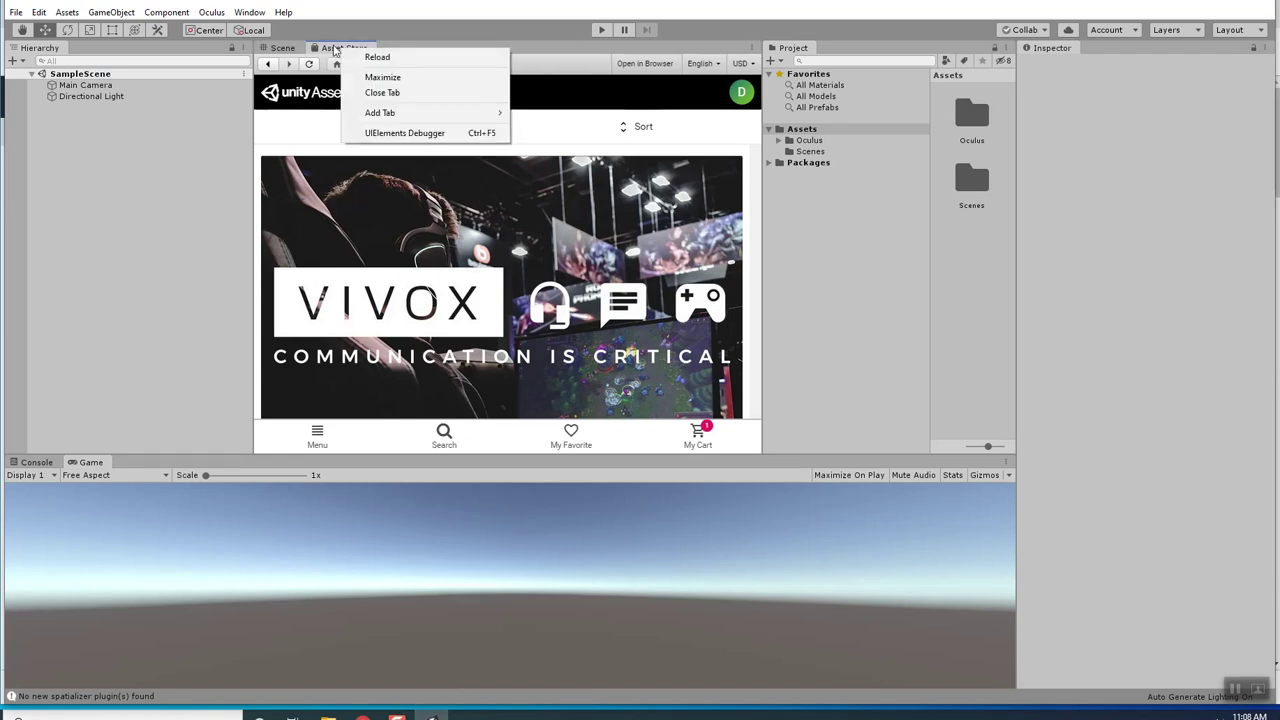
click(338, 14)
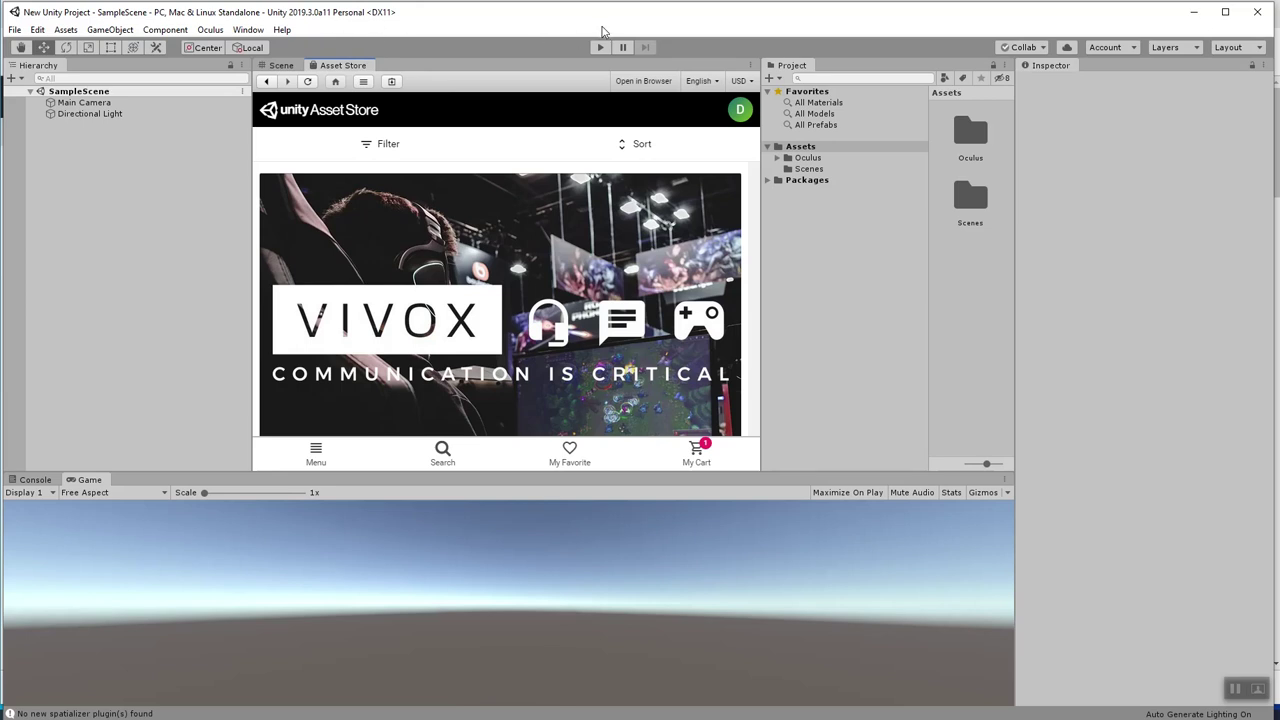
right_click(334, 66)
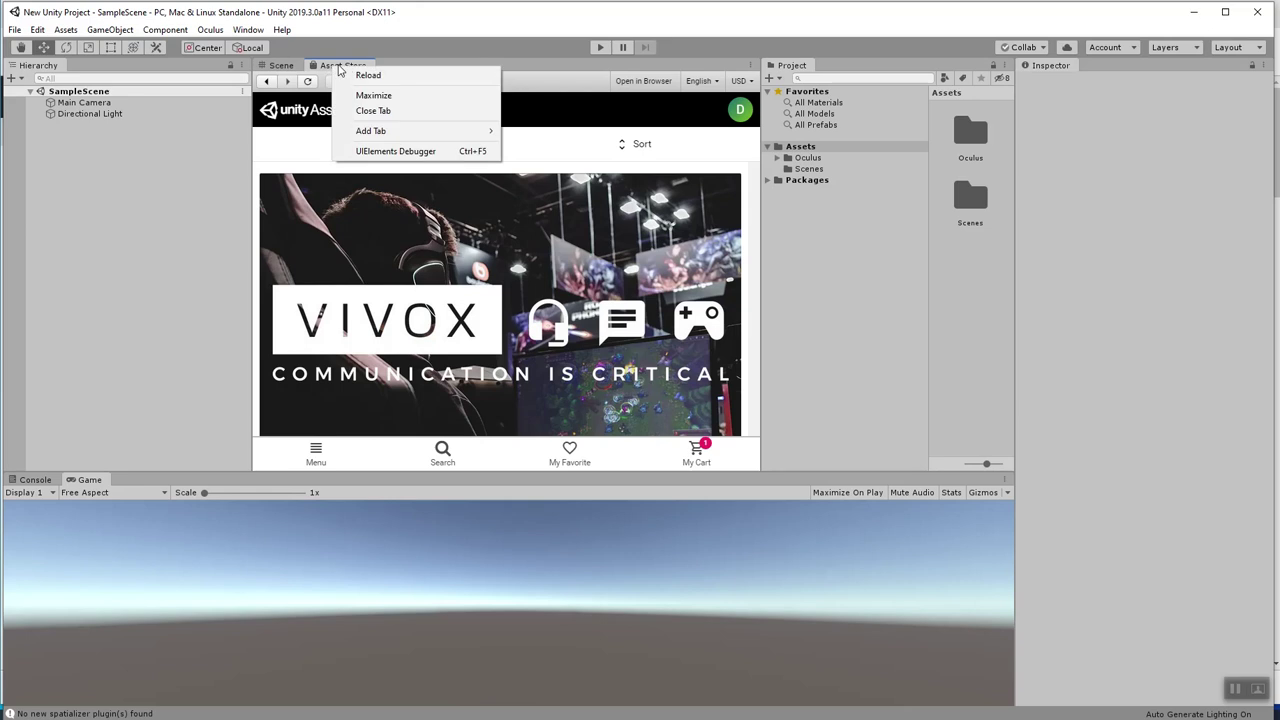
click(375, 111)
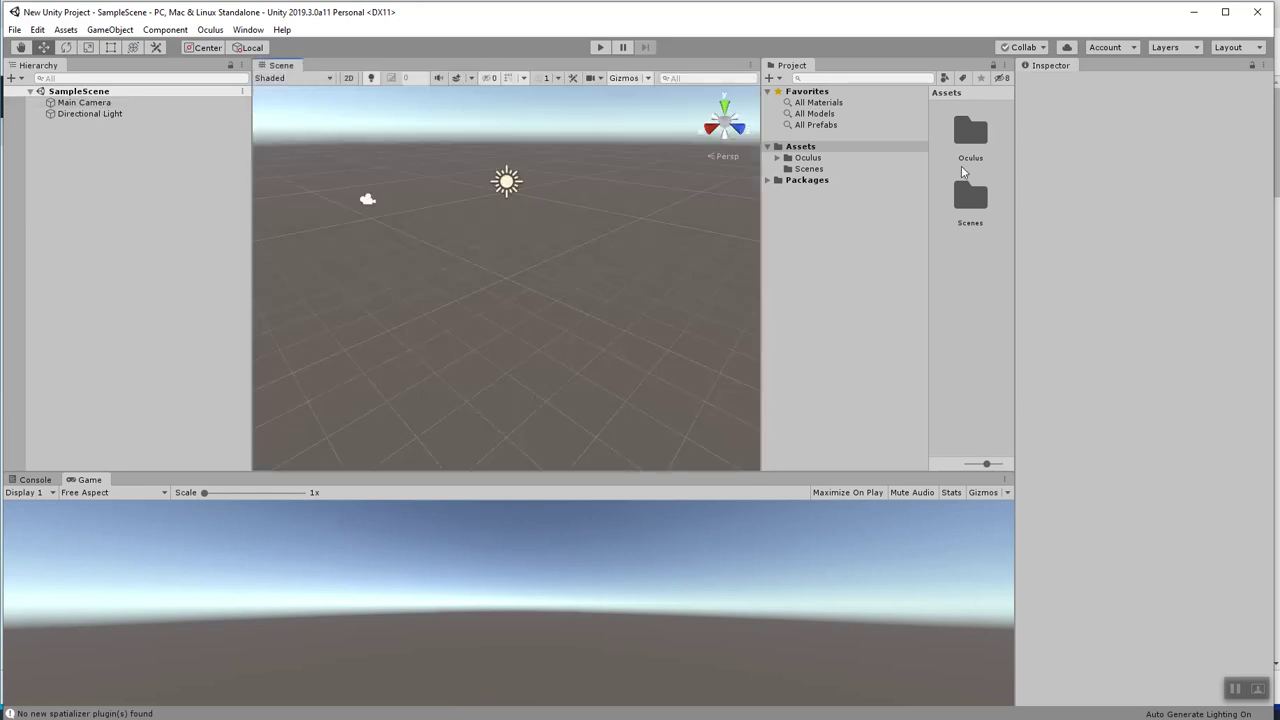
Browse to Assets > Oculus > VR > Scenes and open the ControllerModels sample scene.
click(786, 160)
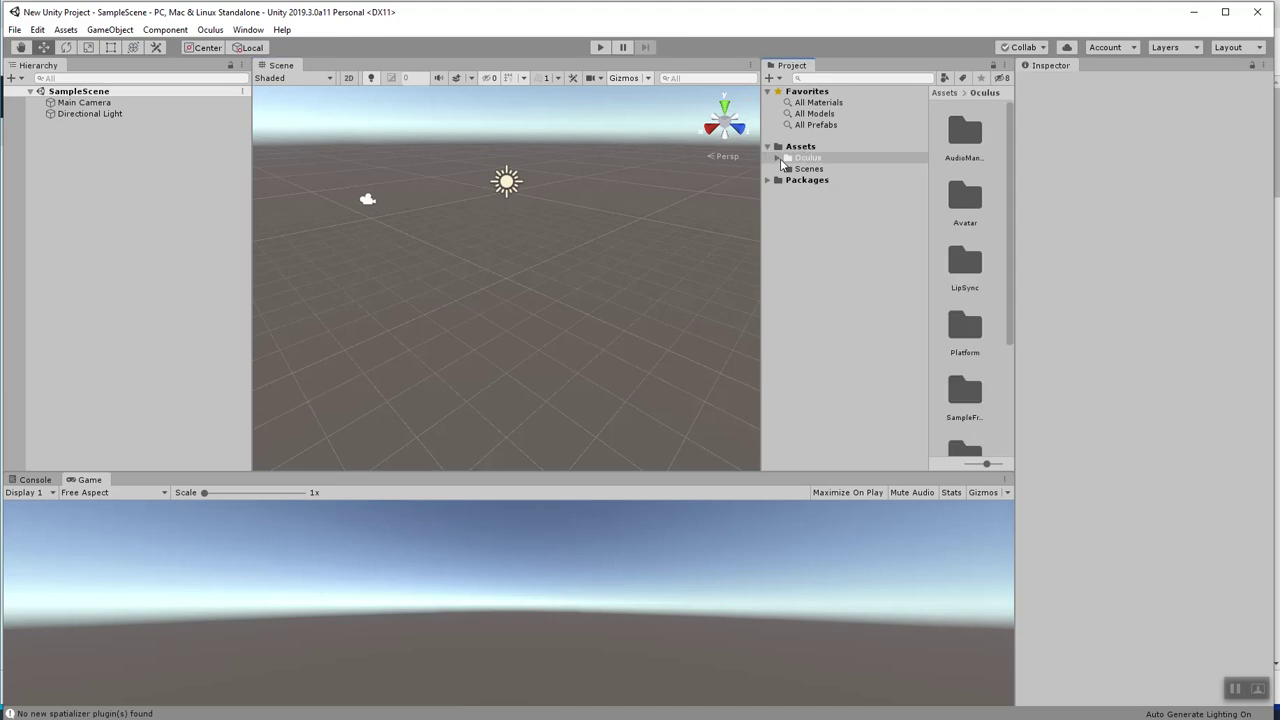
click(779, 159)
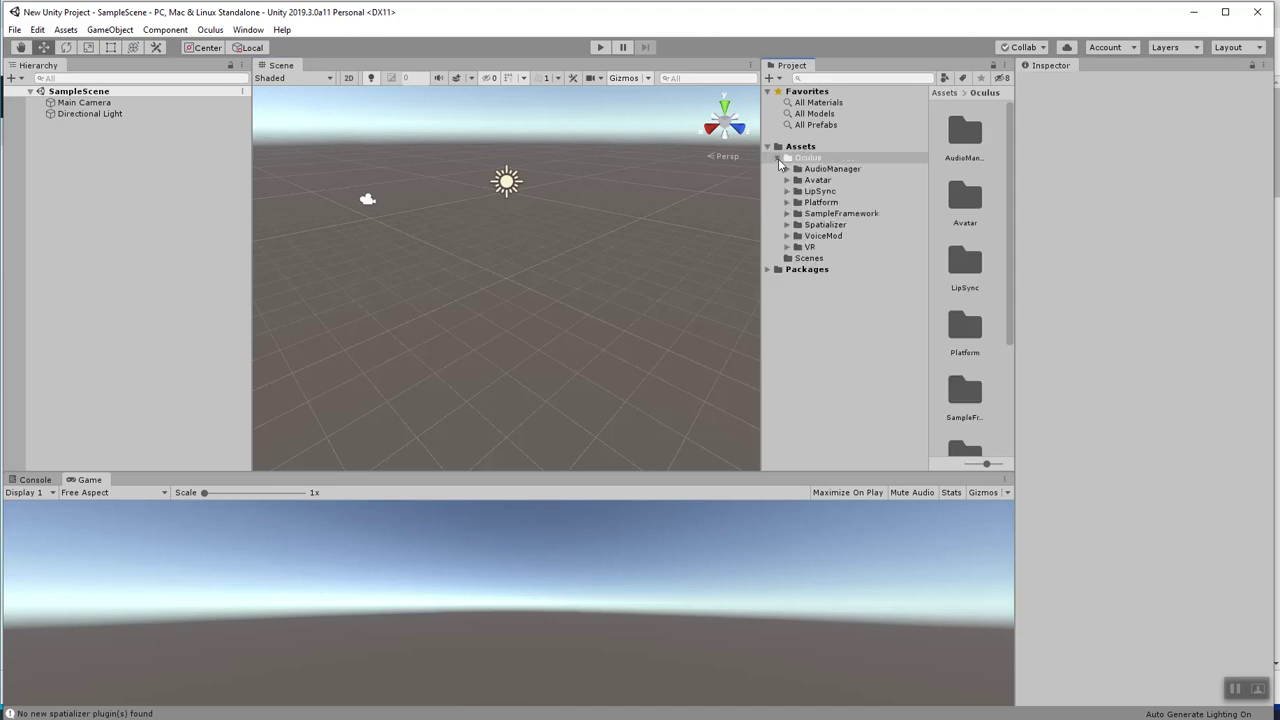
click(787, 213)
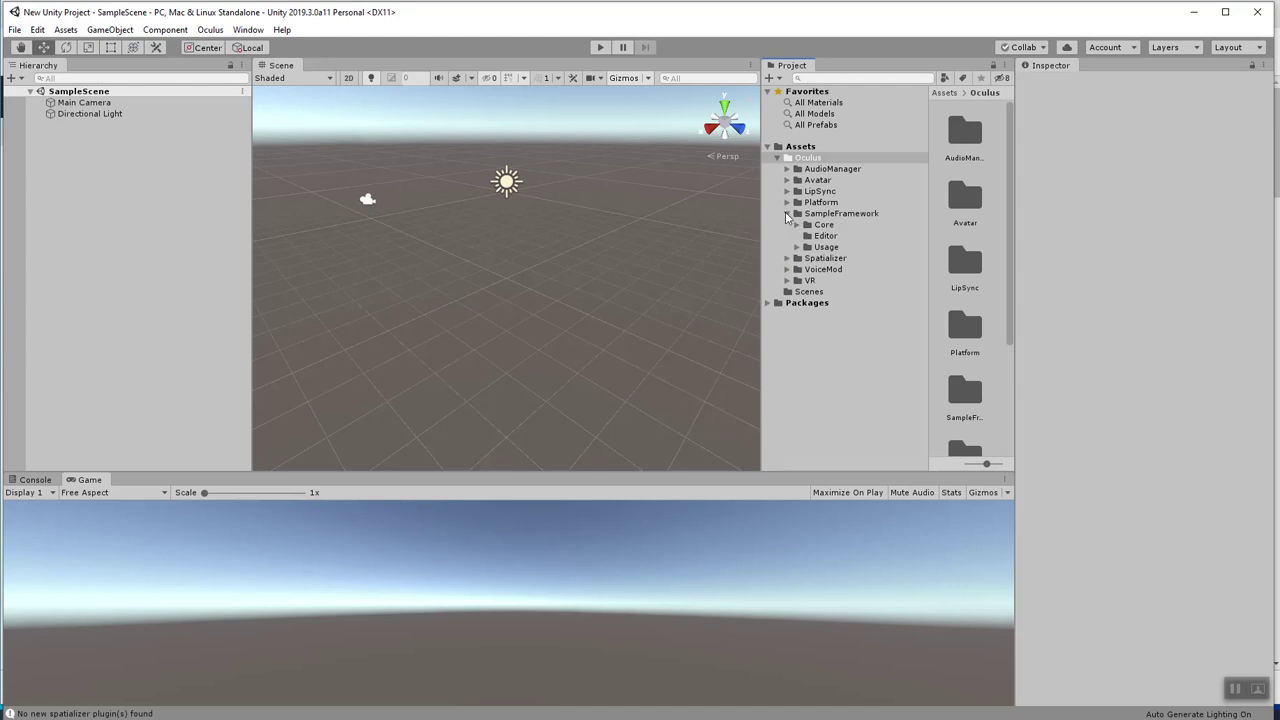
click(787, 213)
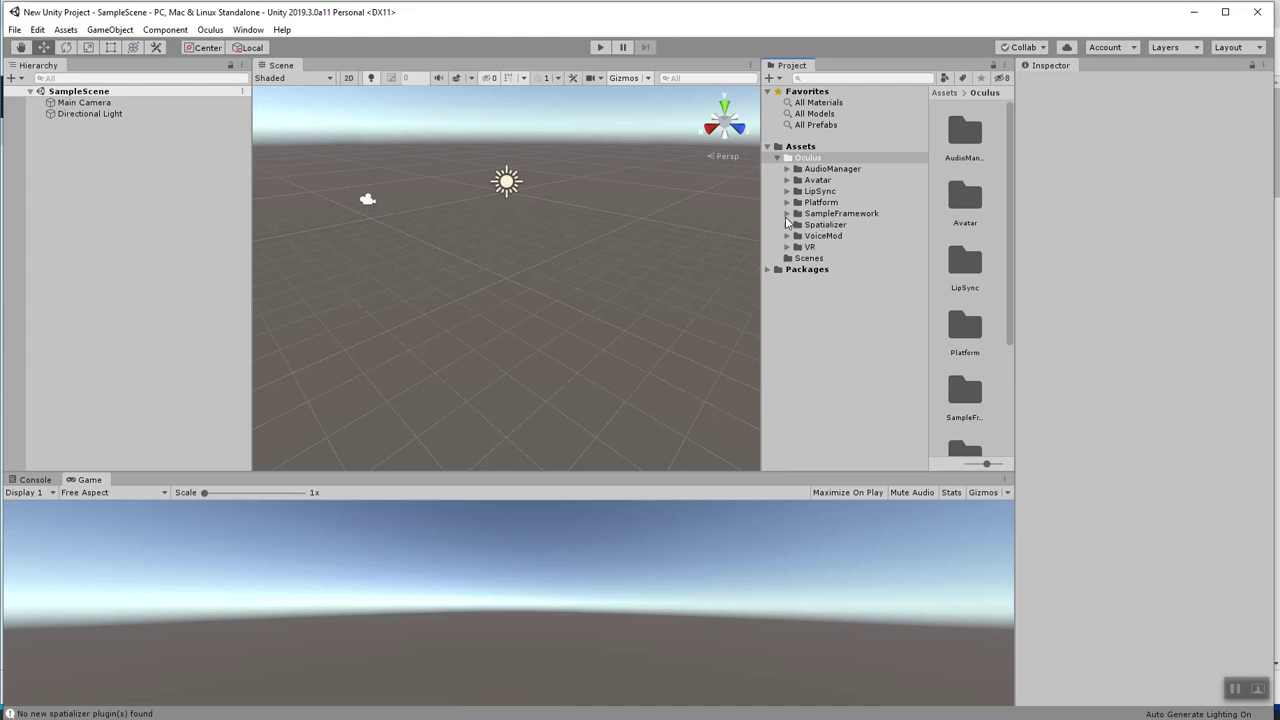
click(787, 247)
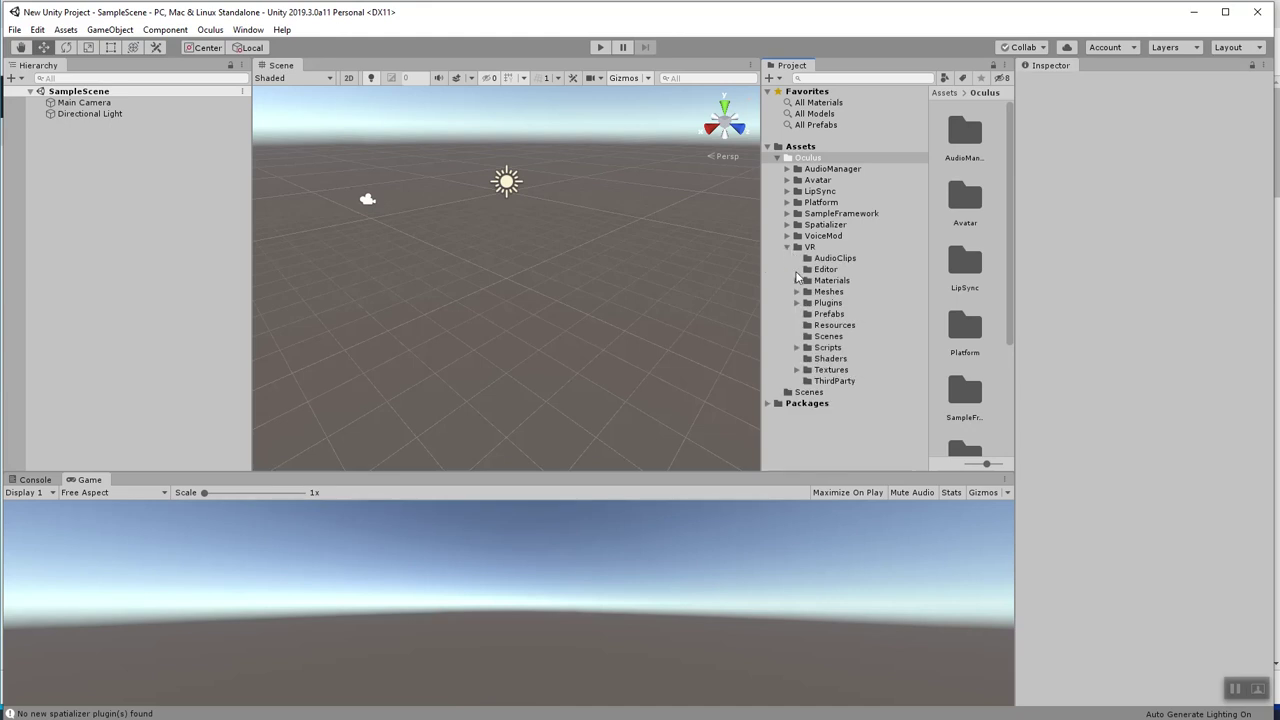
click(813, 338)
double_click(968, 136)
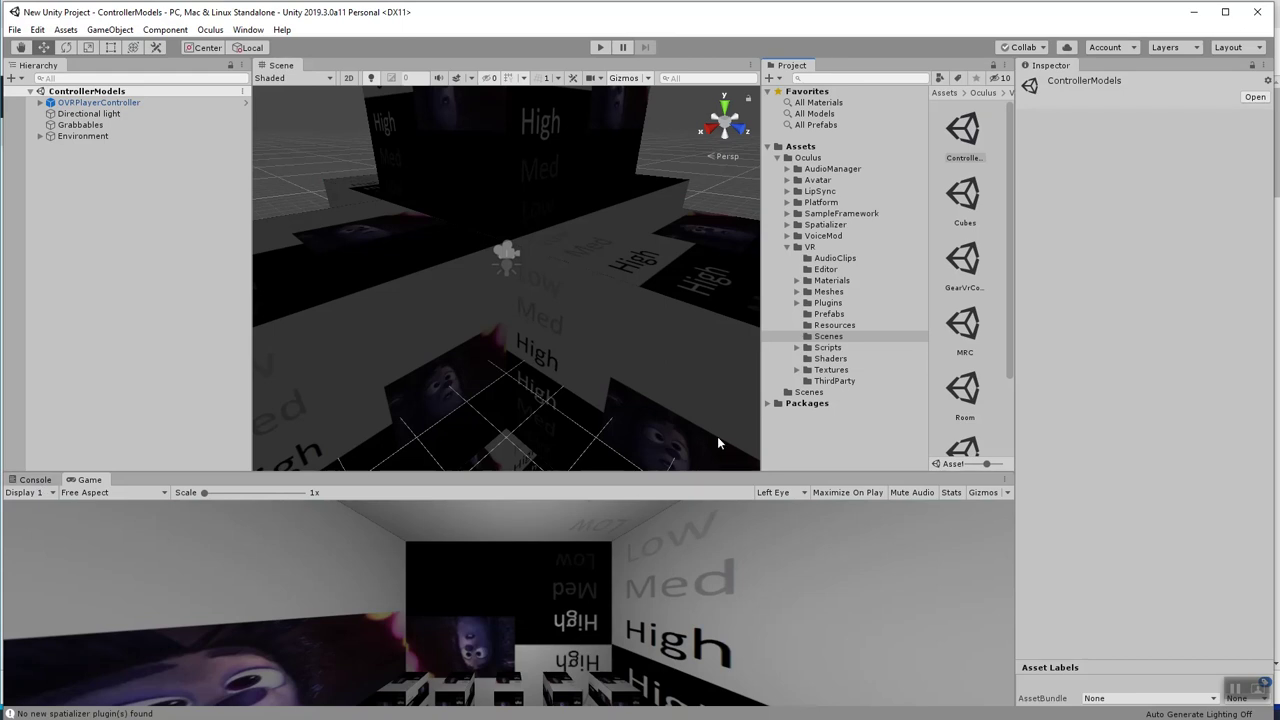
Expand OVRPlayerController through OVRCameraRig, TrackingSpace and LeftHandAnchor down to OVRControllerPrefab.
click(40, 103)
click(51, 125)
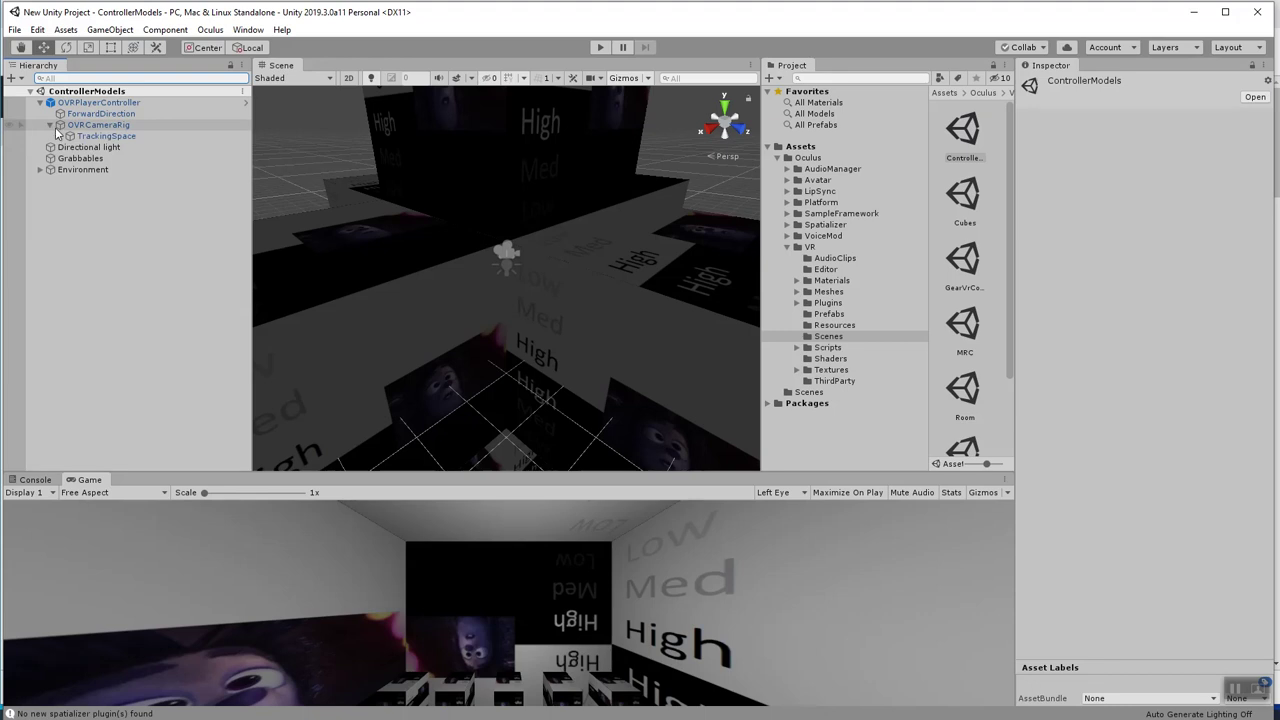
click(60, 137)
click(69, 192)
click(87, 204)
click(82, 203)
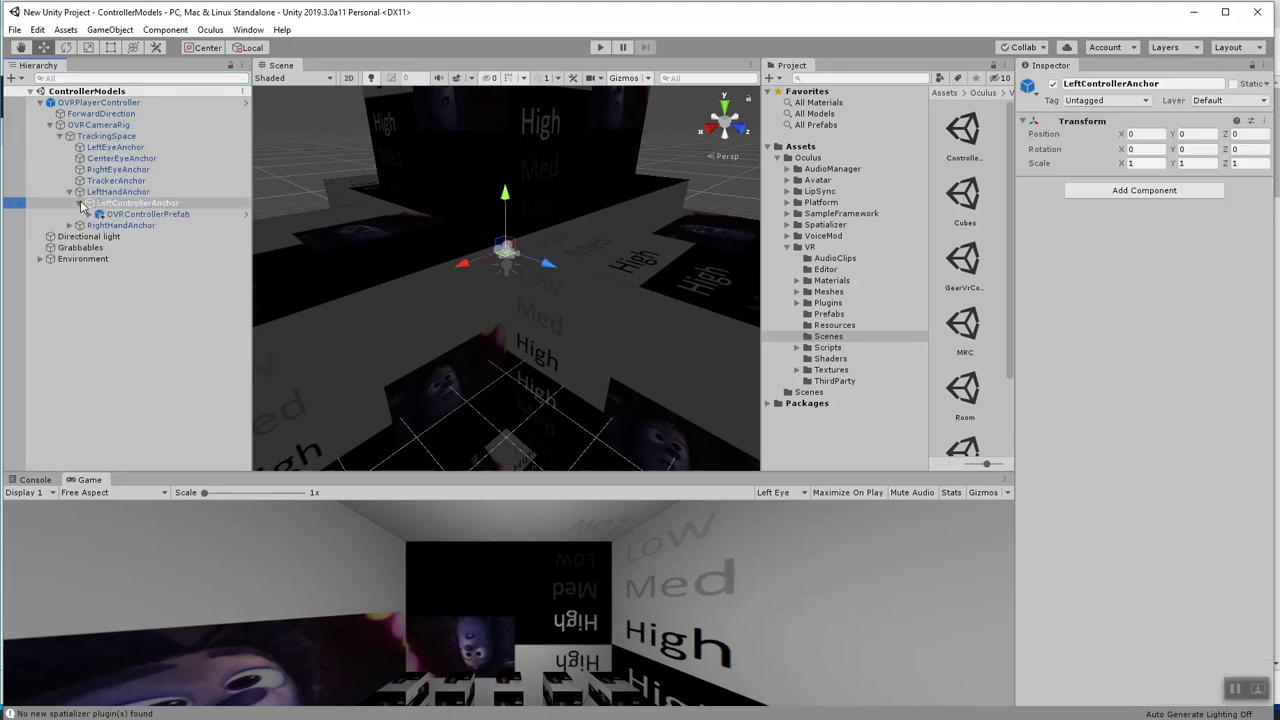
click(112, 215)
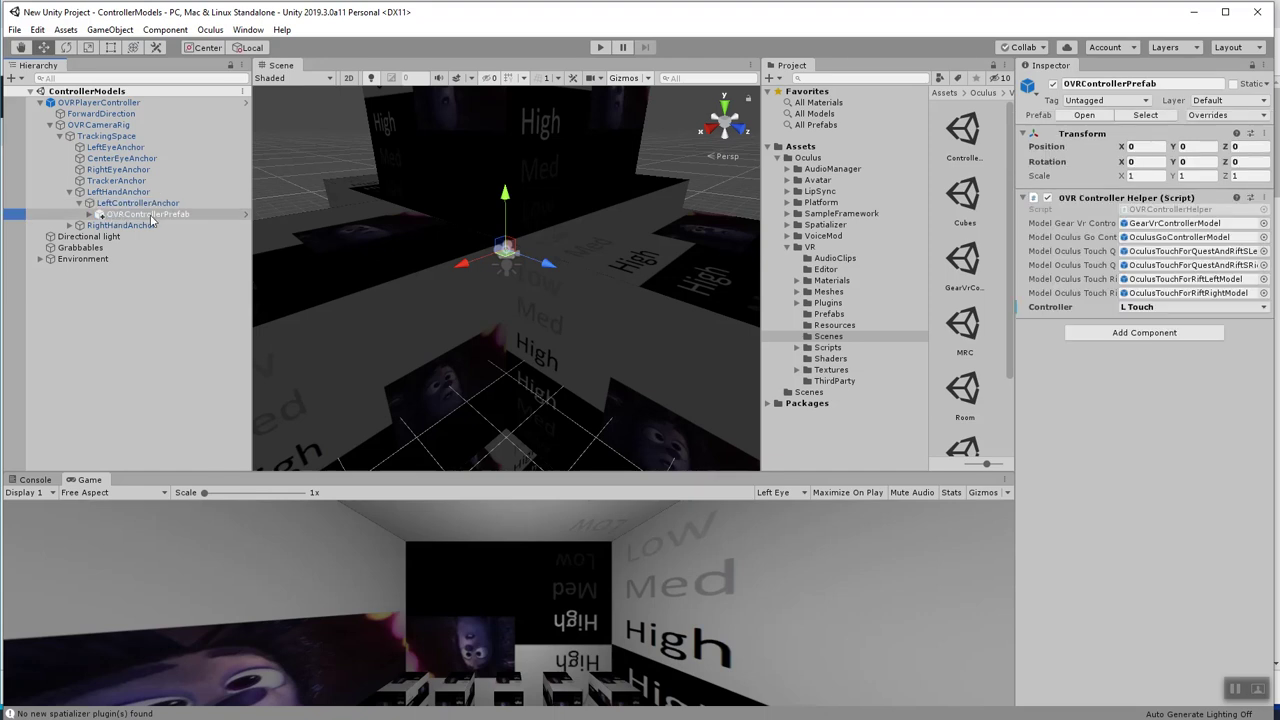
click(148, 204)
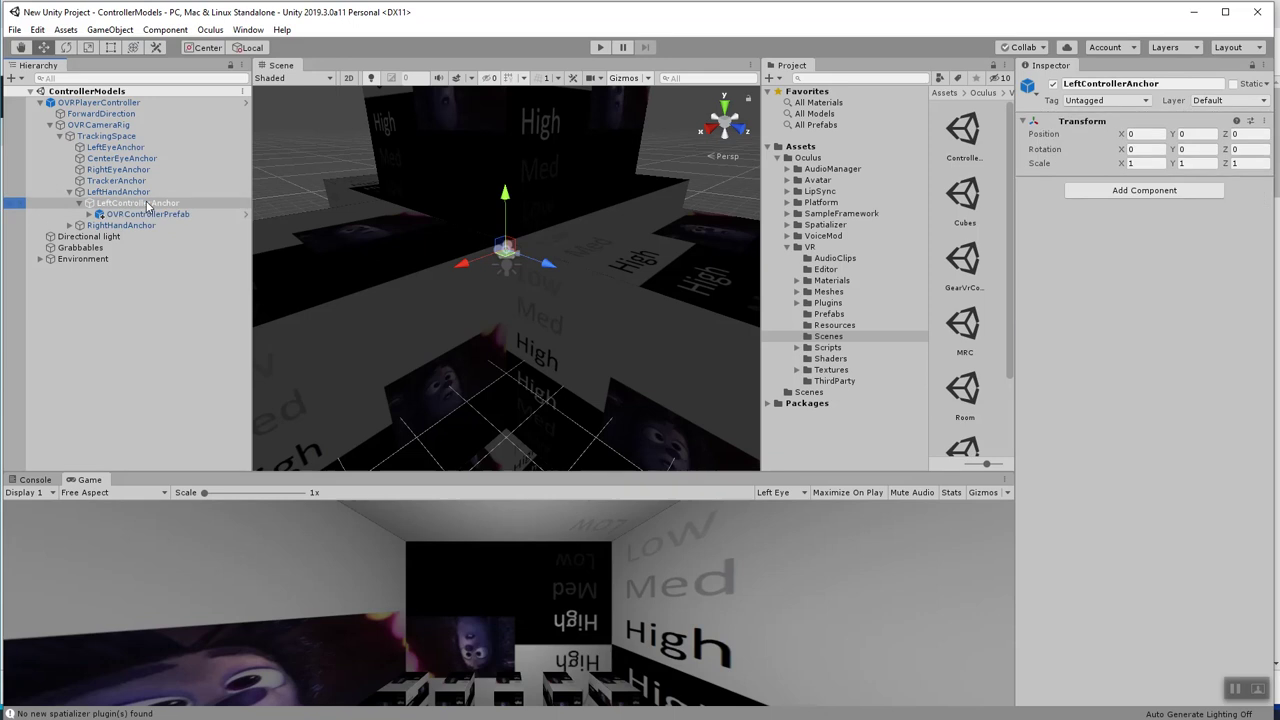
Inspect the GearVR and Oculus Touch for Rift left and right controller models.
click(89, 214)
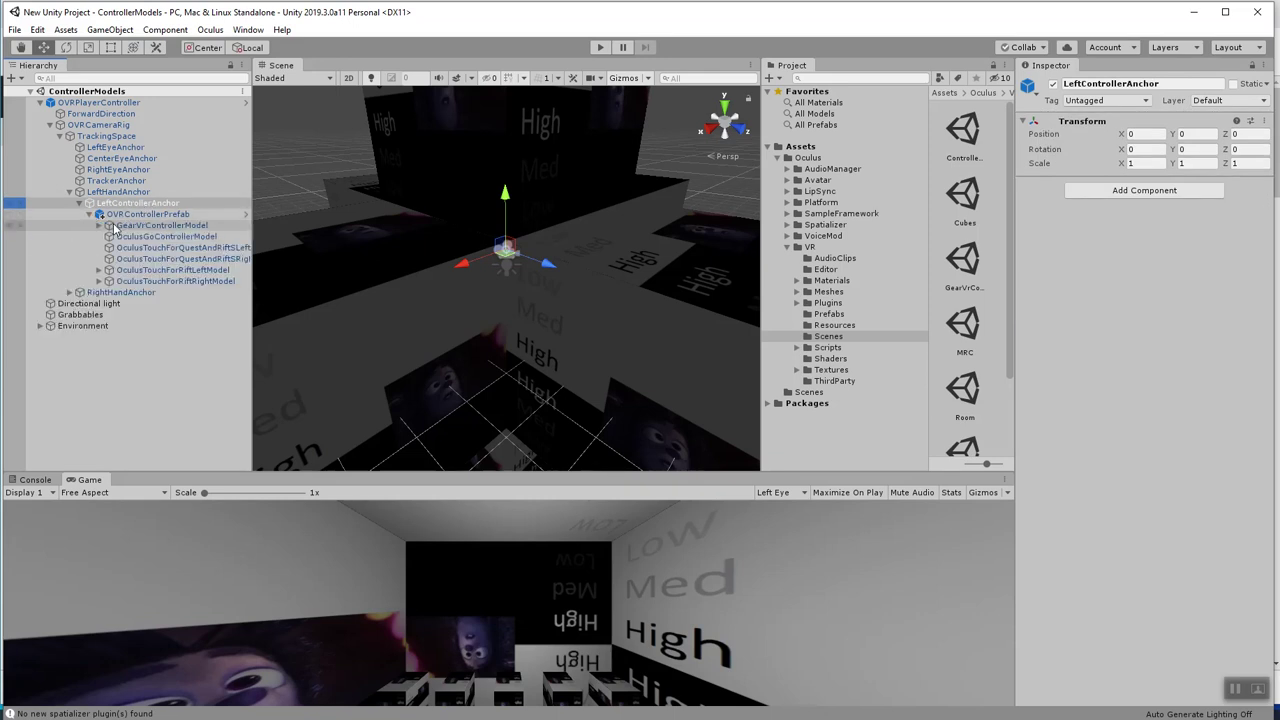
click(115, 226)
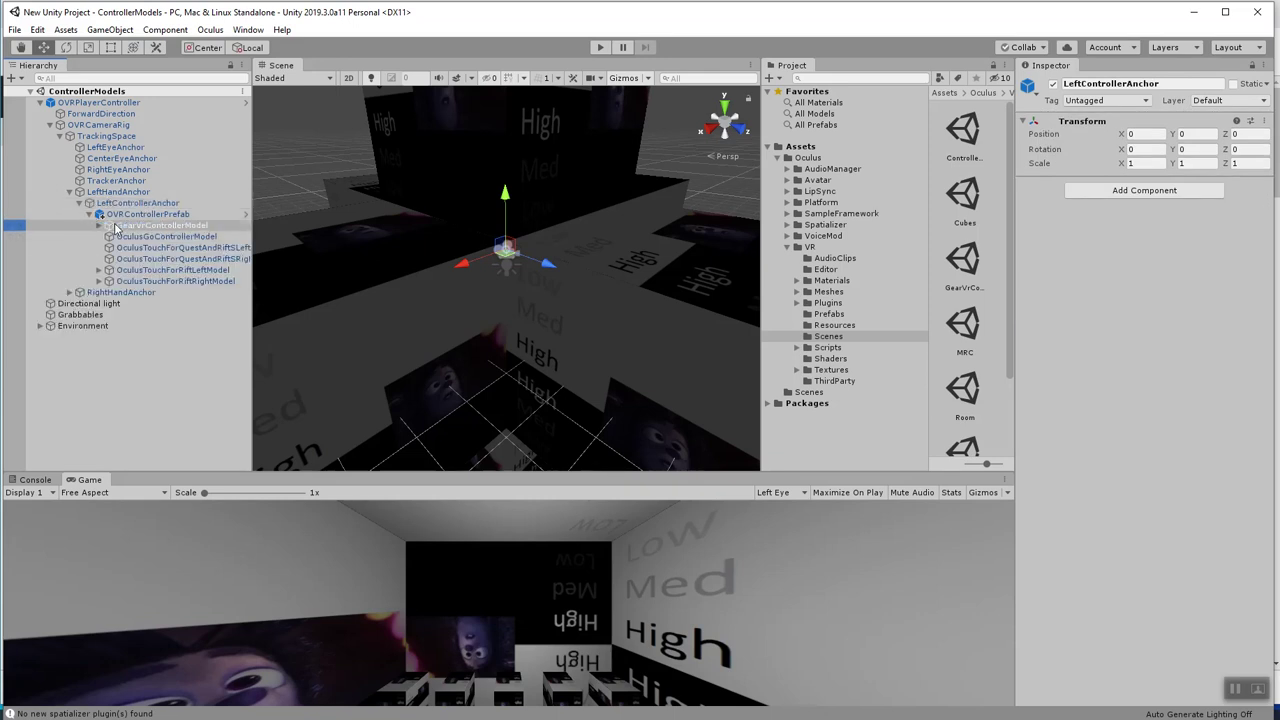
click(143, 270)
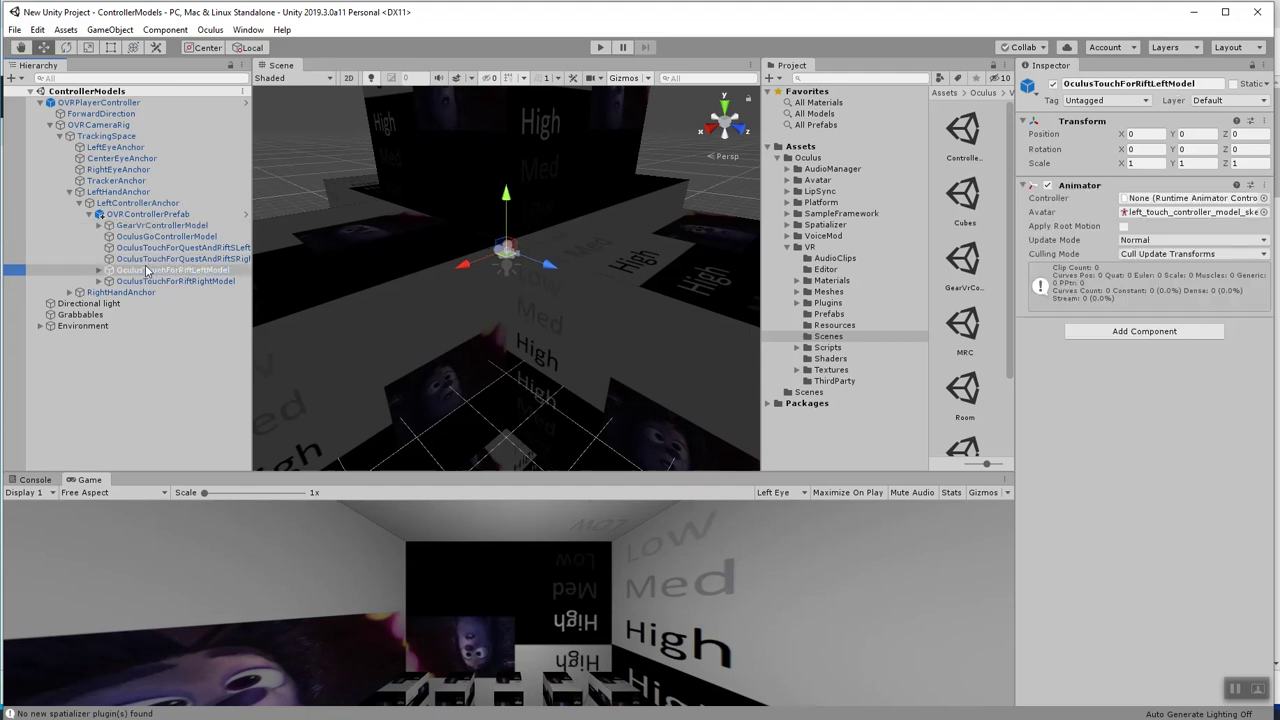
click(150, 283)
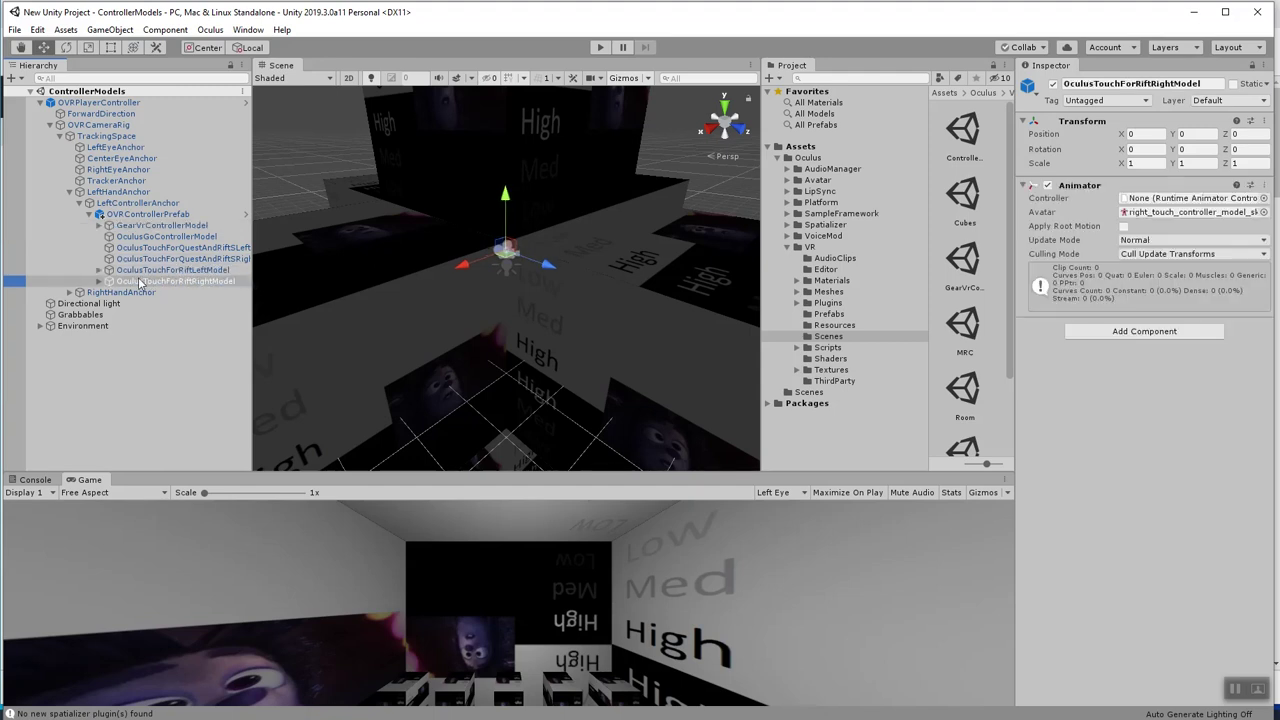
click(99, 282)
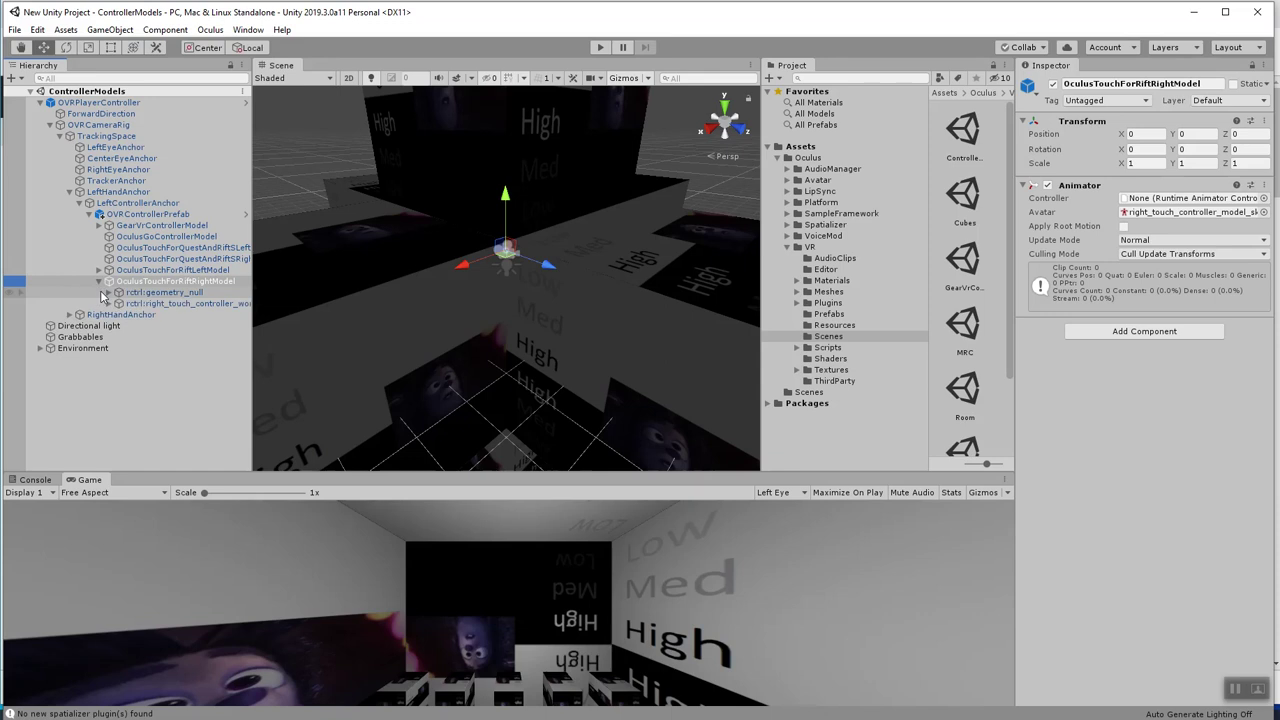
click(99, 283)
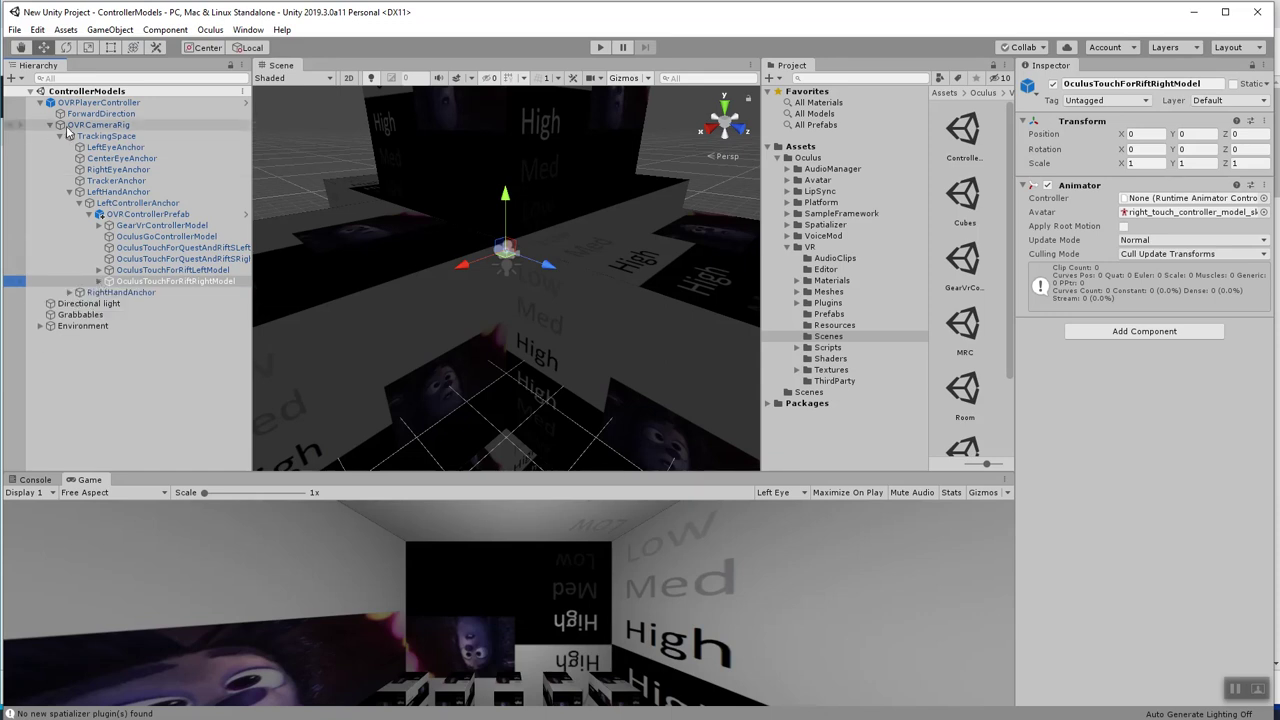
Review OVRCameraRig's settings in the Inspector and enter Play mode.
click(110, 125)
scroll(900, 237, down, 1)
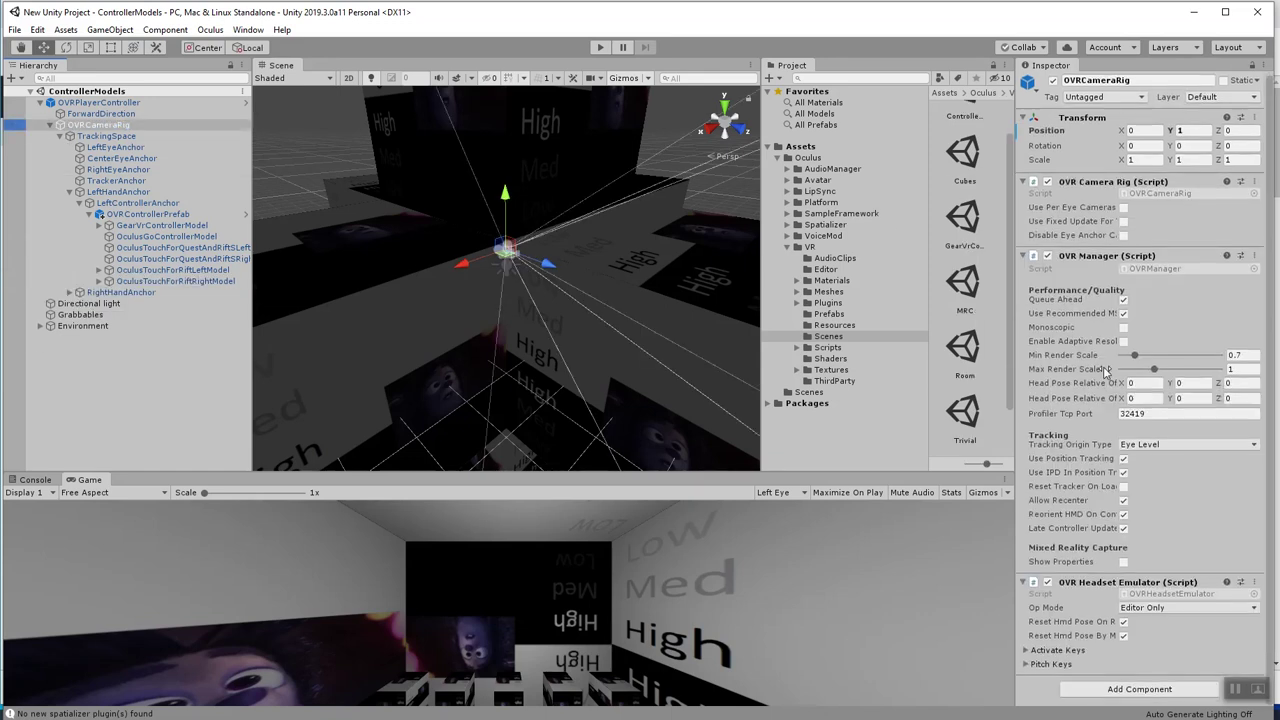
click(601, 47)
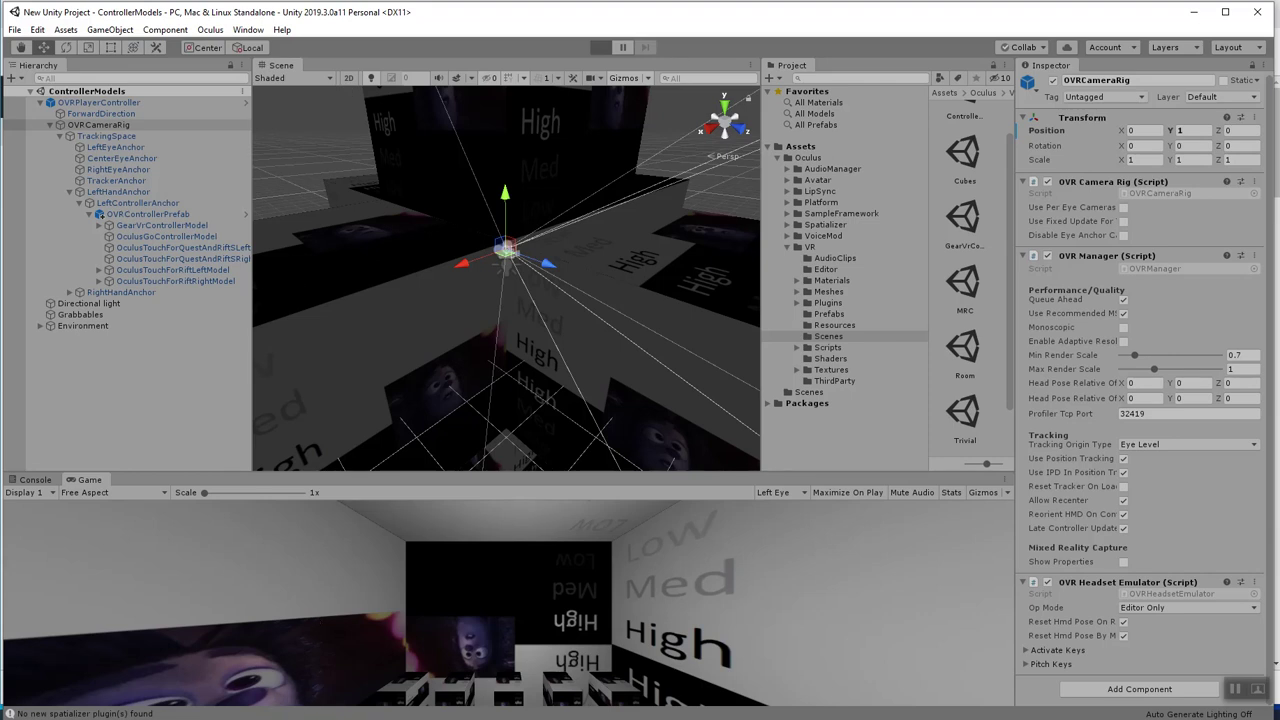
Play-test the scene with a taller Game view, then stop and collapse OVRPlayerController.
key(ctrl+p)
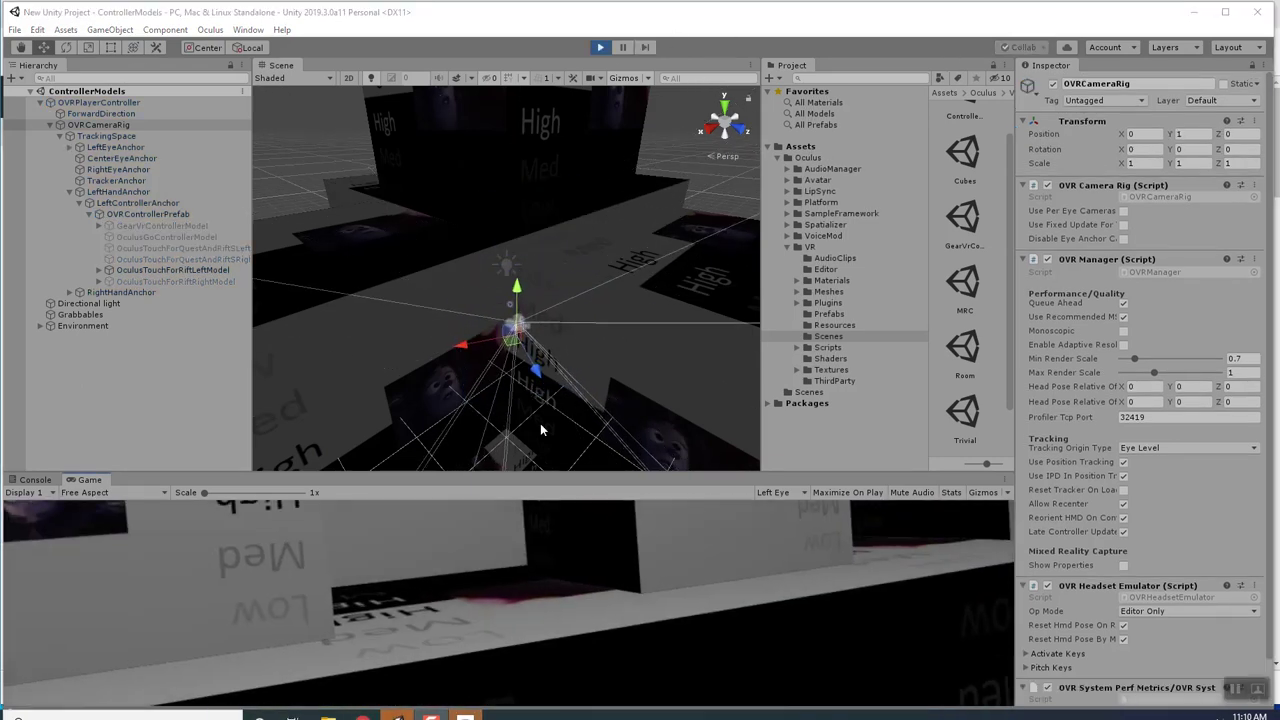
click(507, 467)
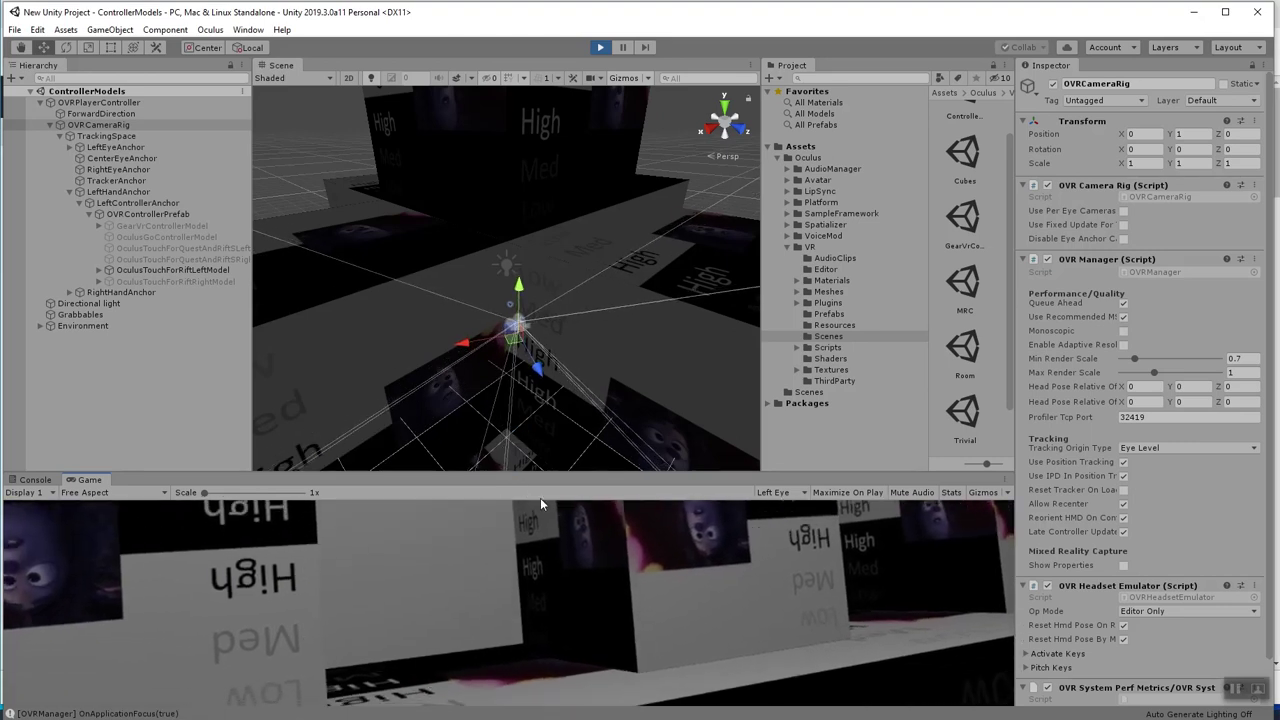
drag(545, 470, 582, 364)
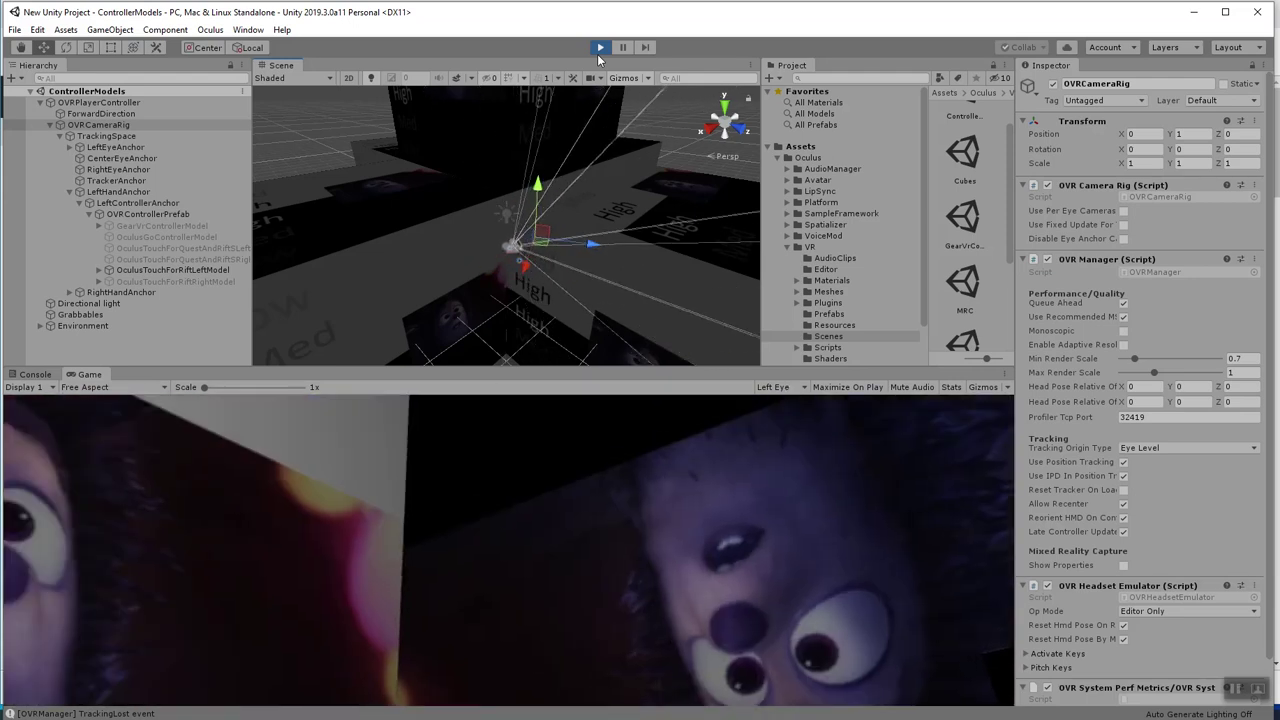
click(601, 47)
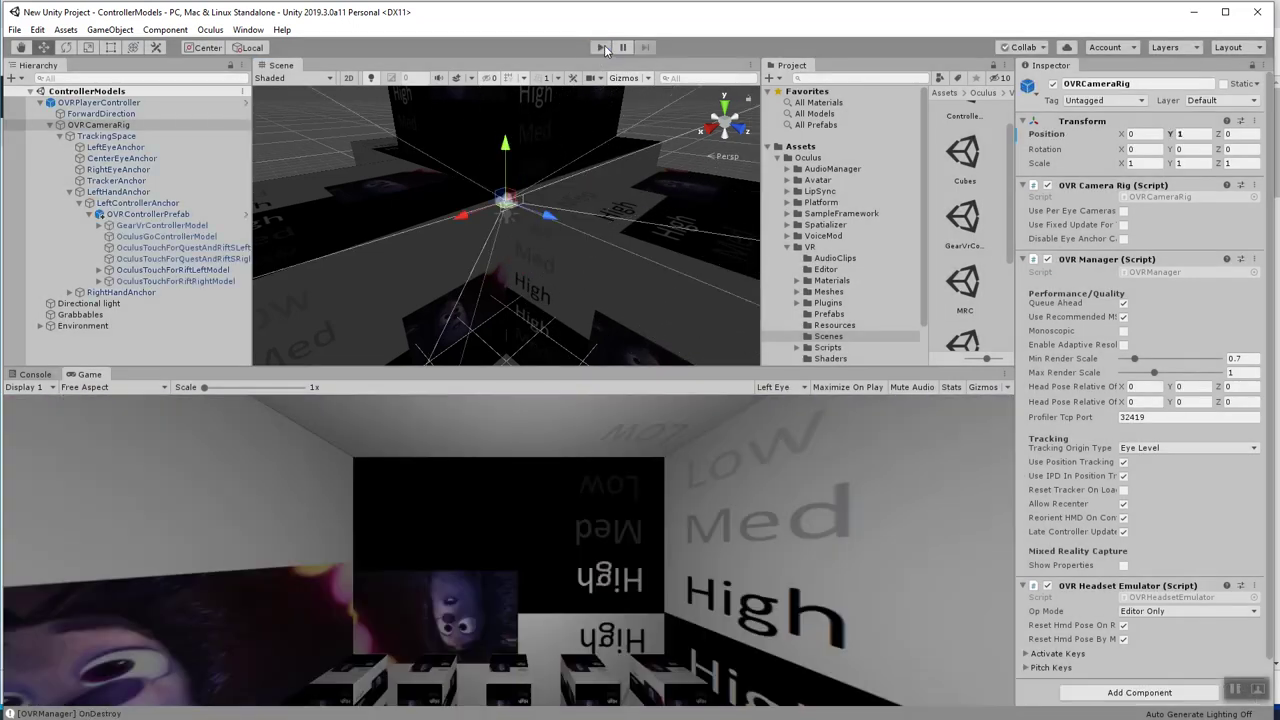
click(601, 47)
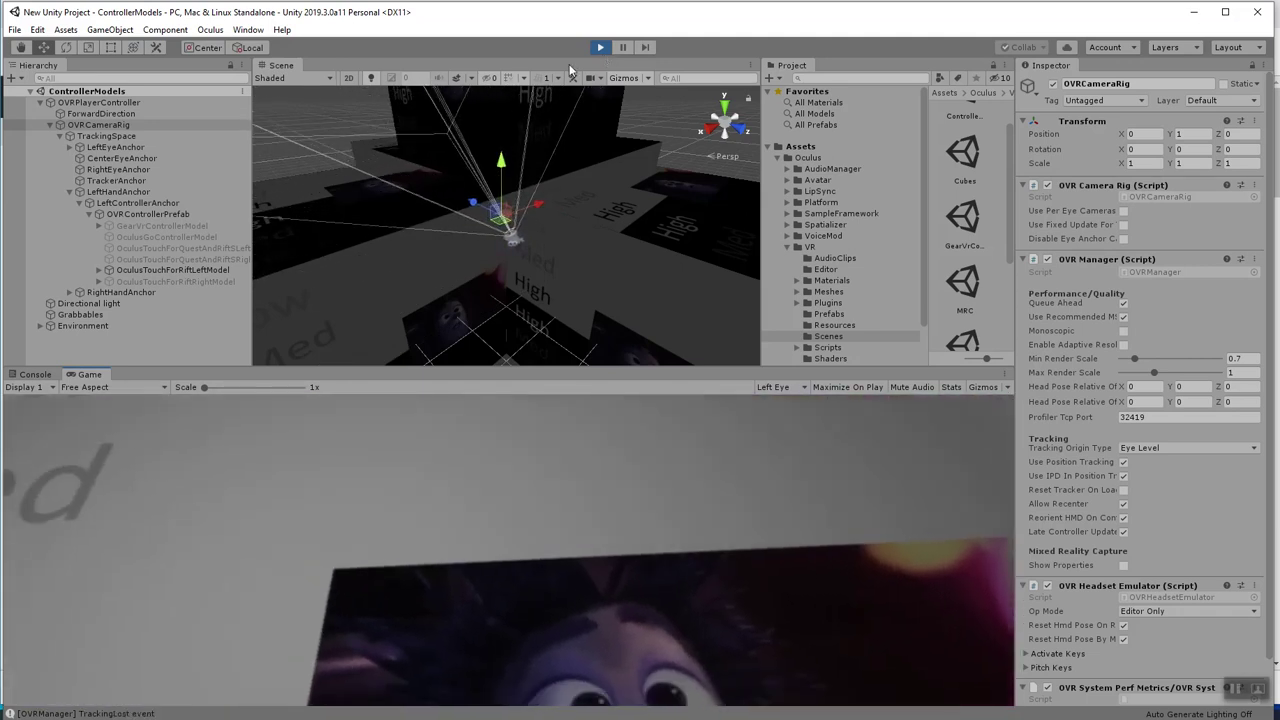
click(600, 47)
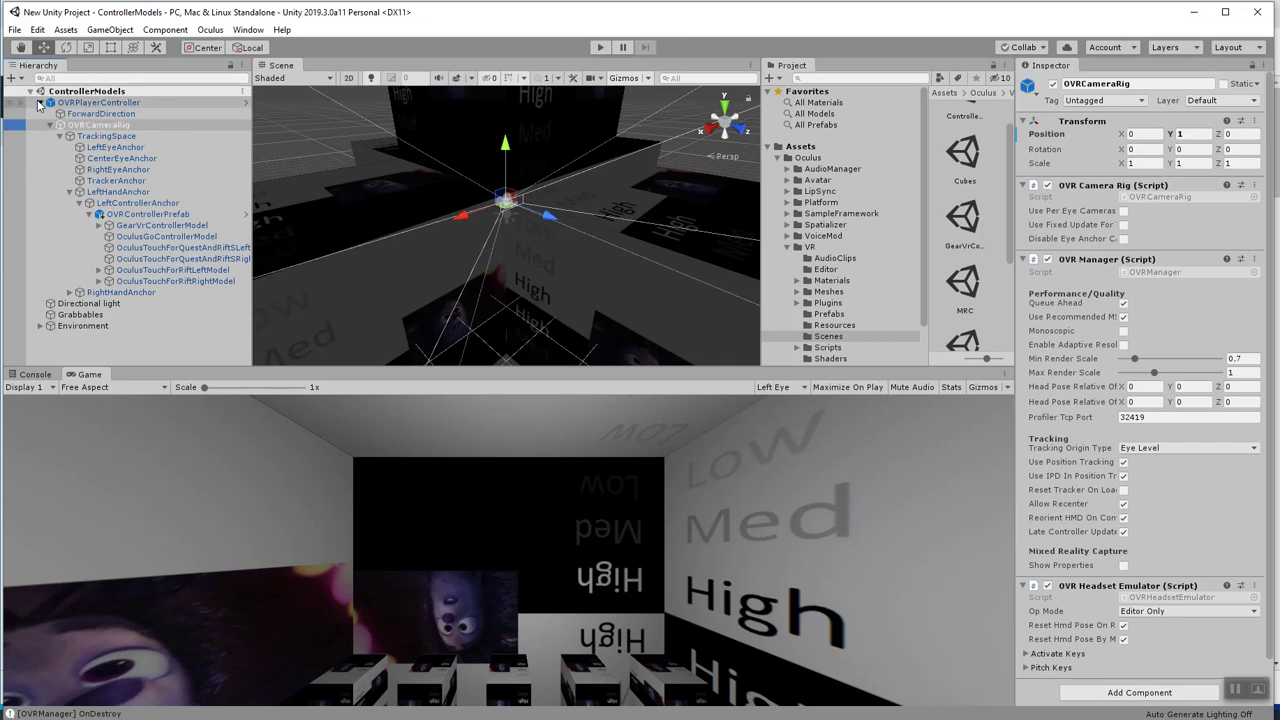
click(40, 103)
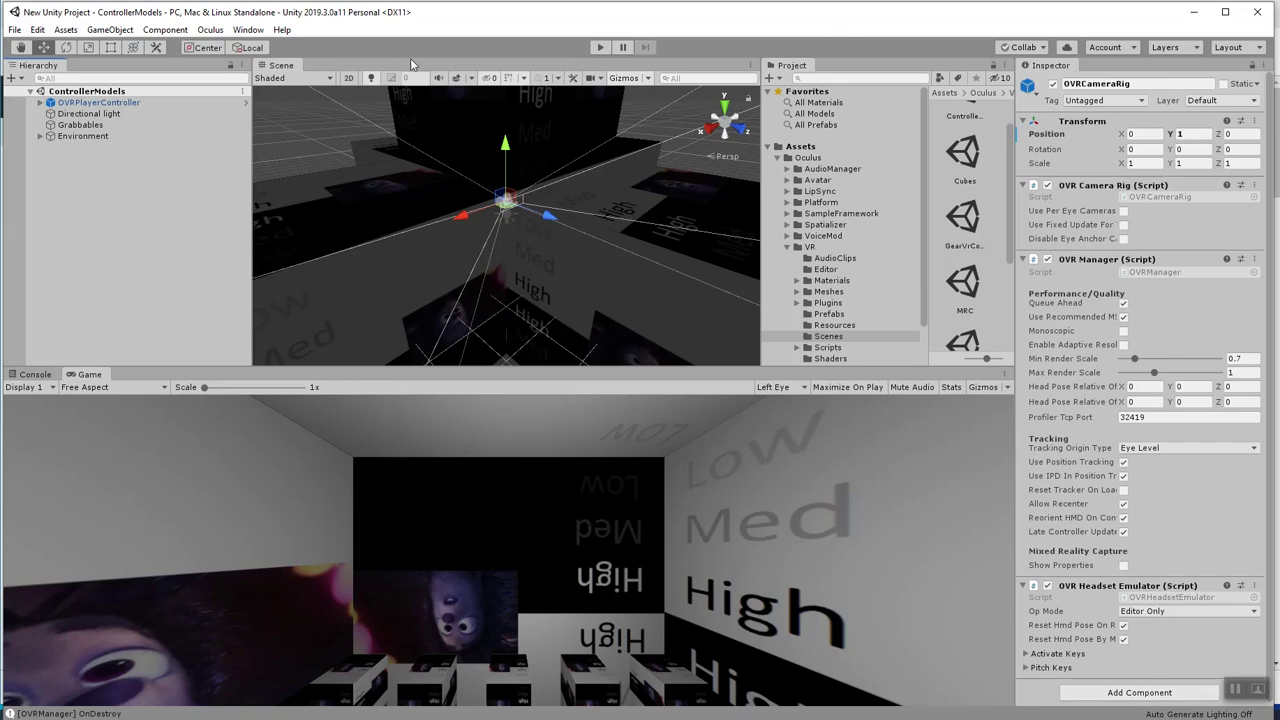
Open SampleScene from the Assets Scenes folder.
click(778, 159)
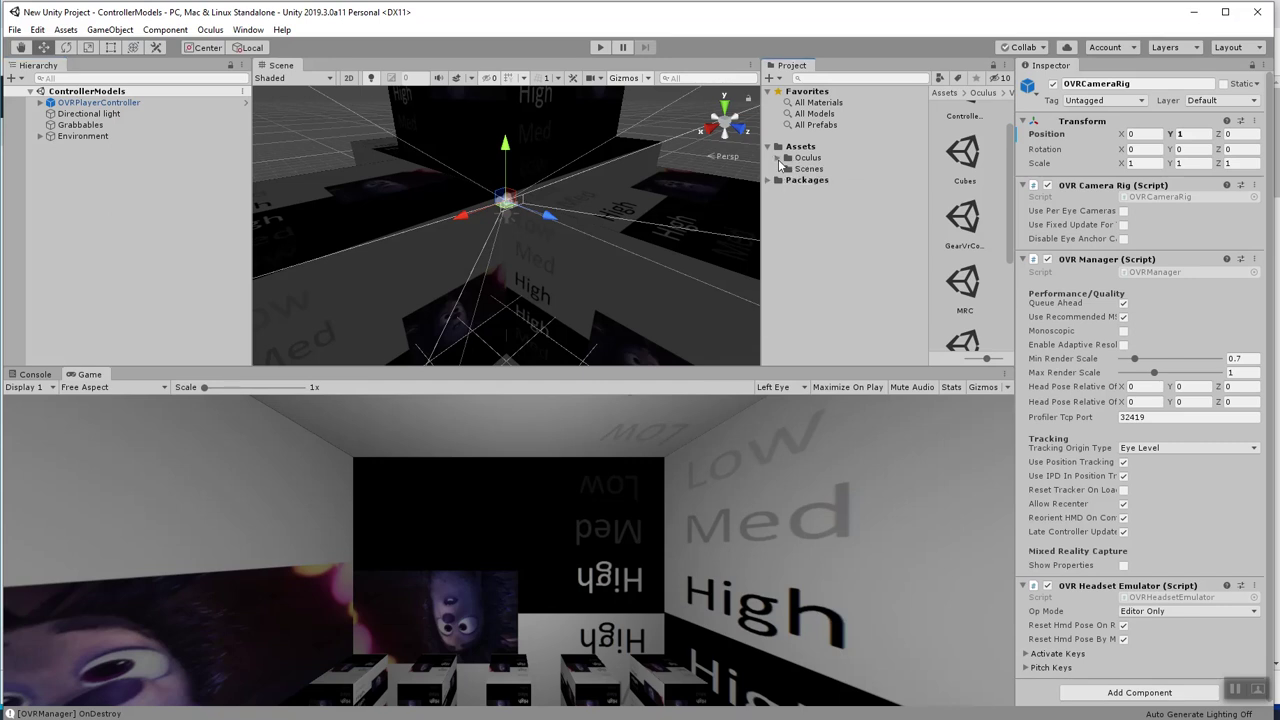
click(806, 169)
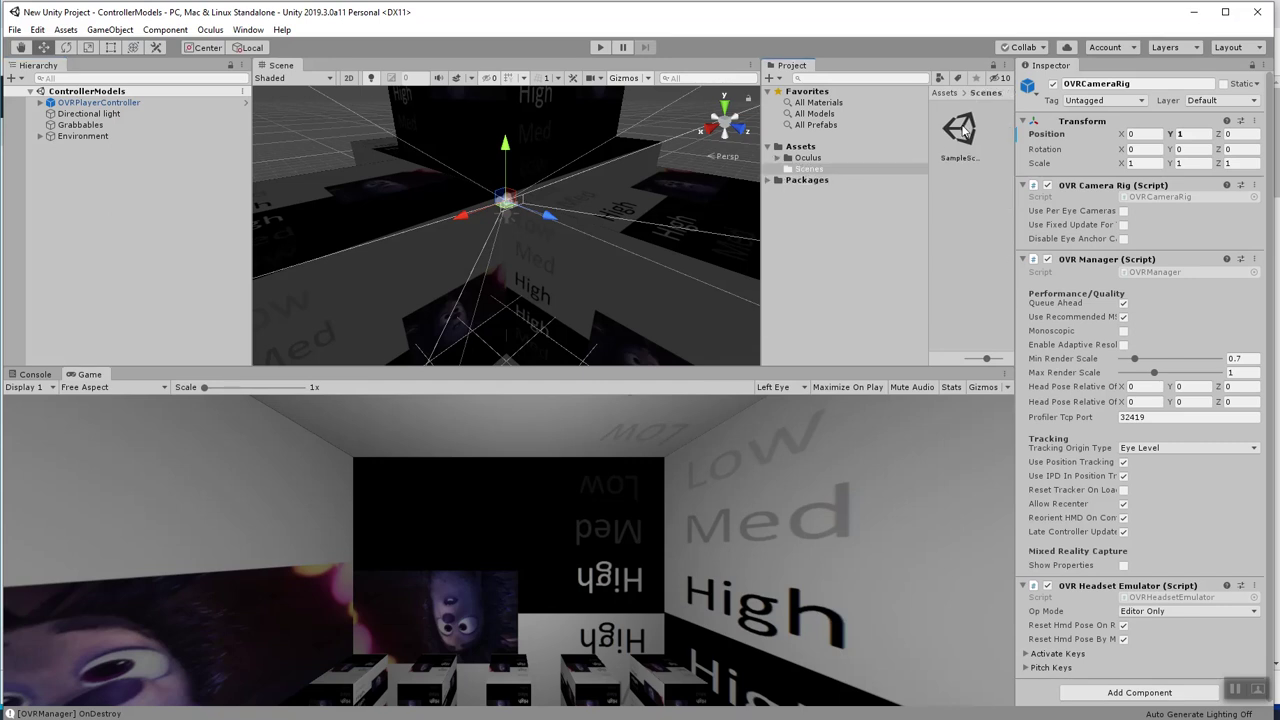
double_click(960, 130)
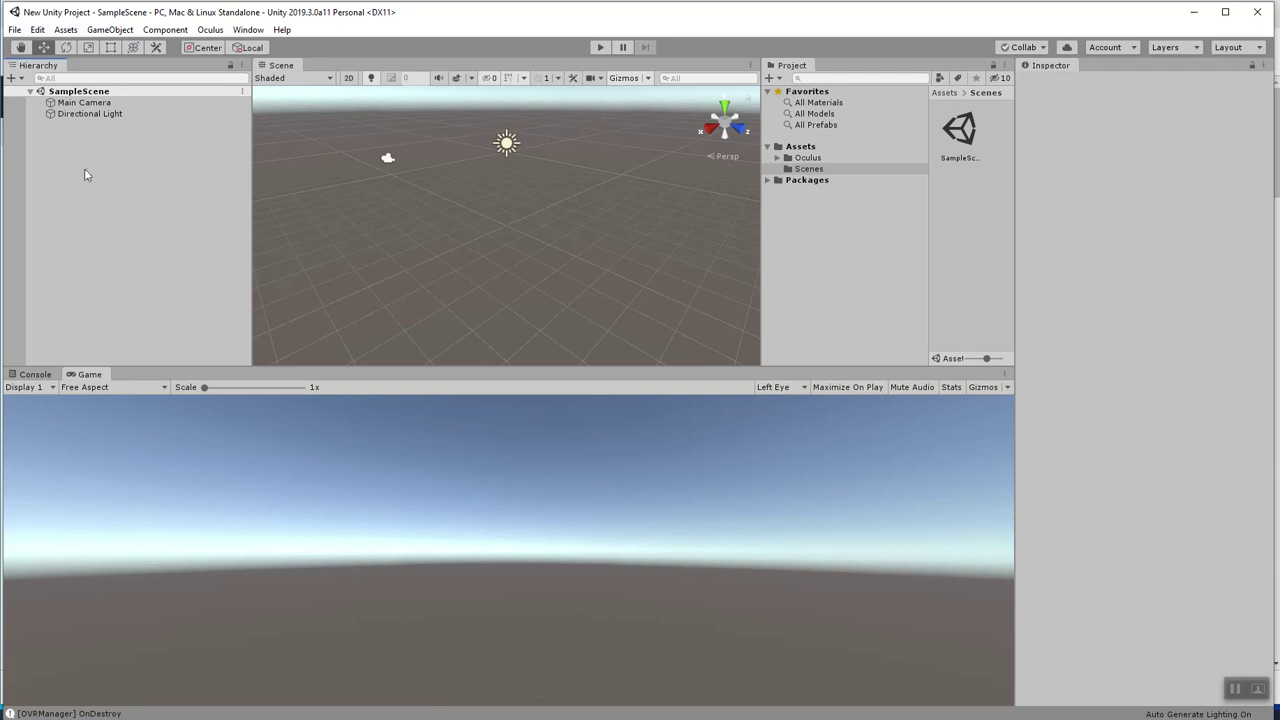
Add a 3D Plane object to SampleScene from the Hierarchy's create menu.
right_click(92, 174)
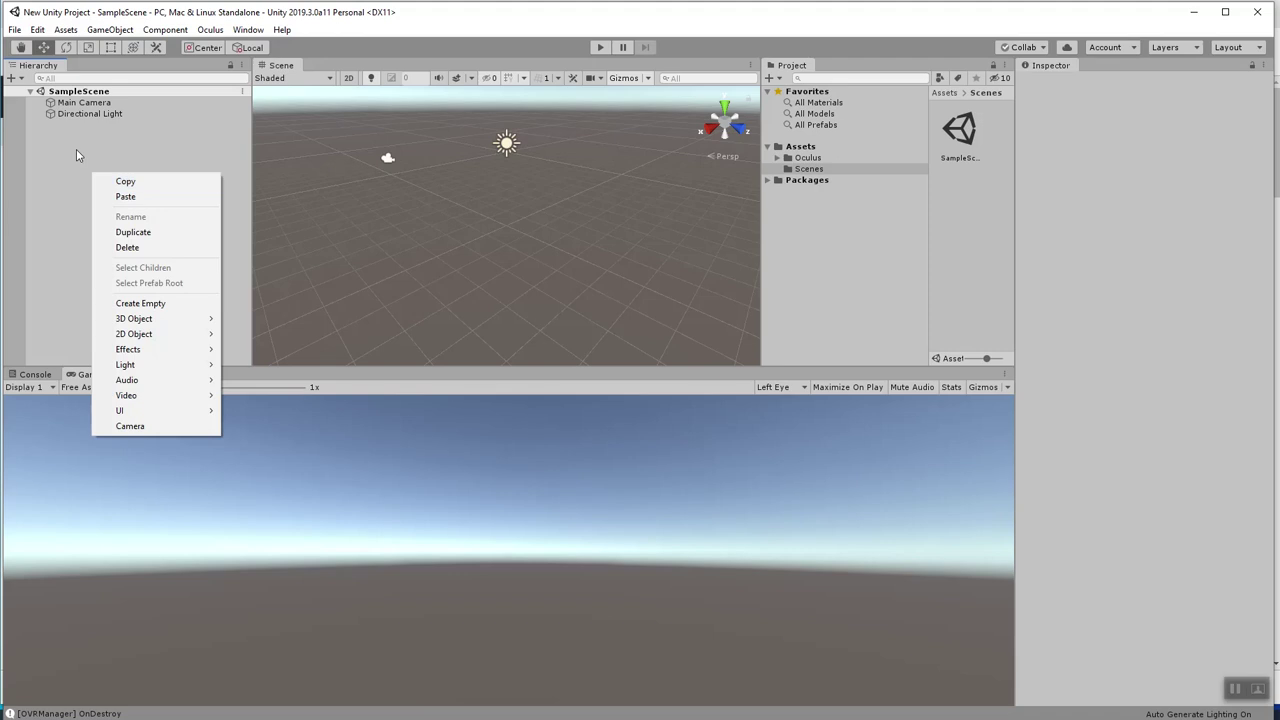
right_click(73, 137)
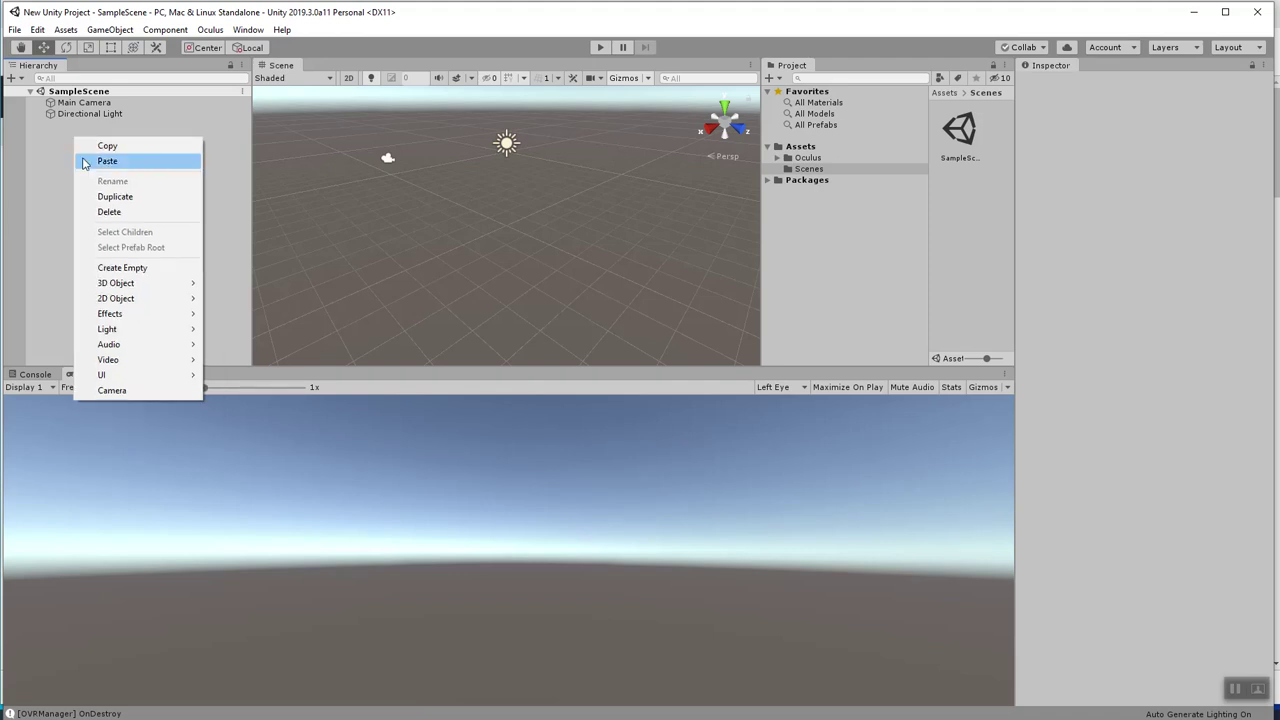
mouse_move(138, 288)
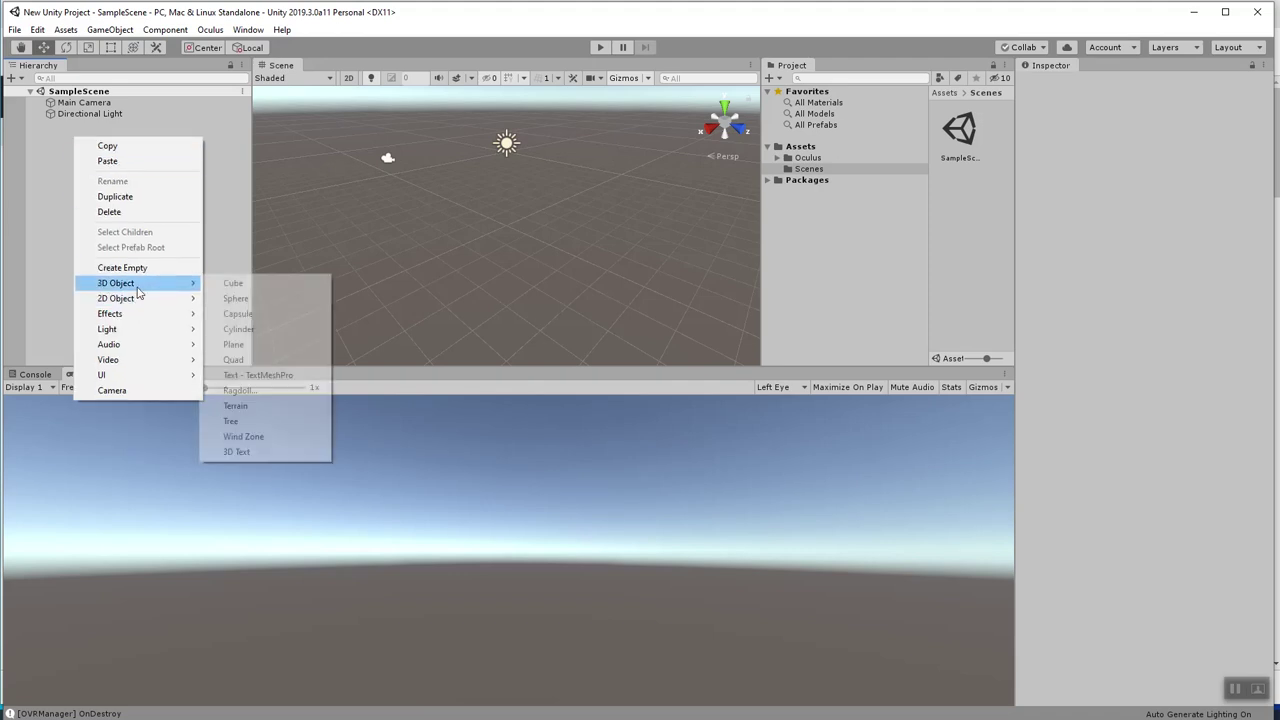
click(250, 344)
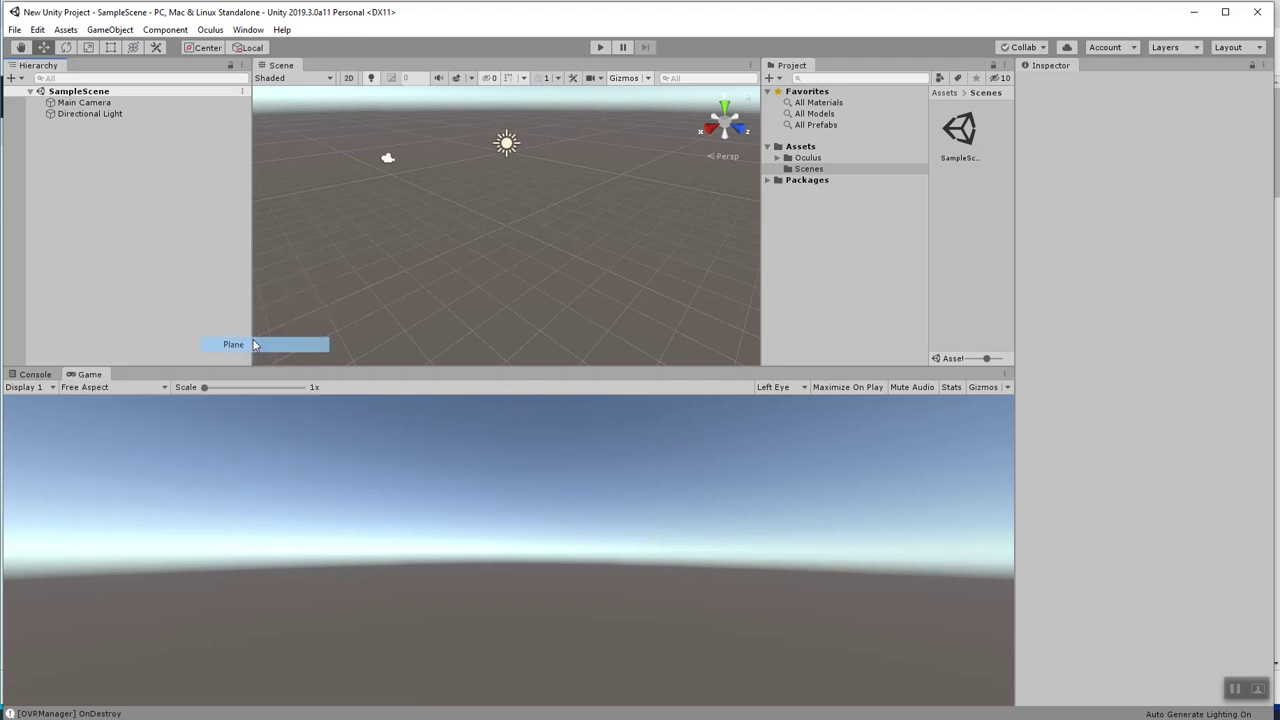
click(248, 29)
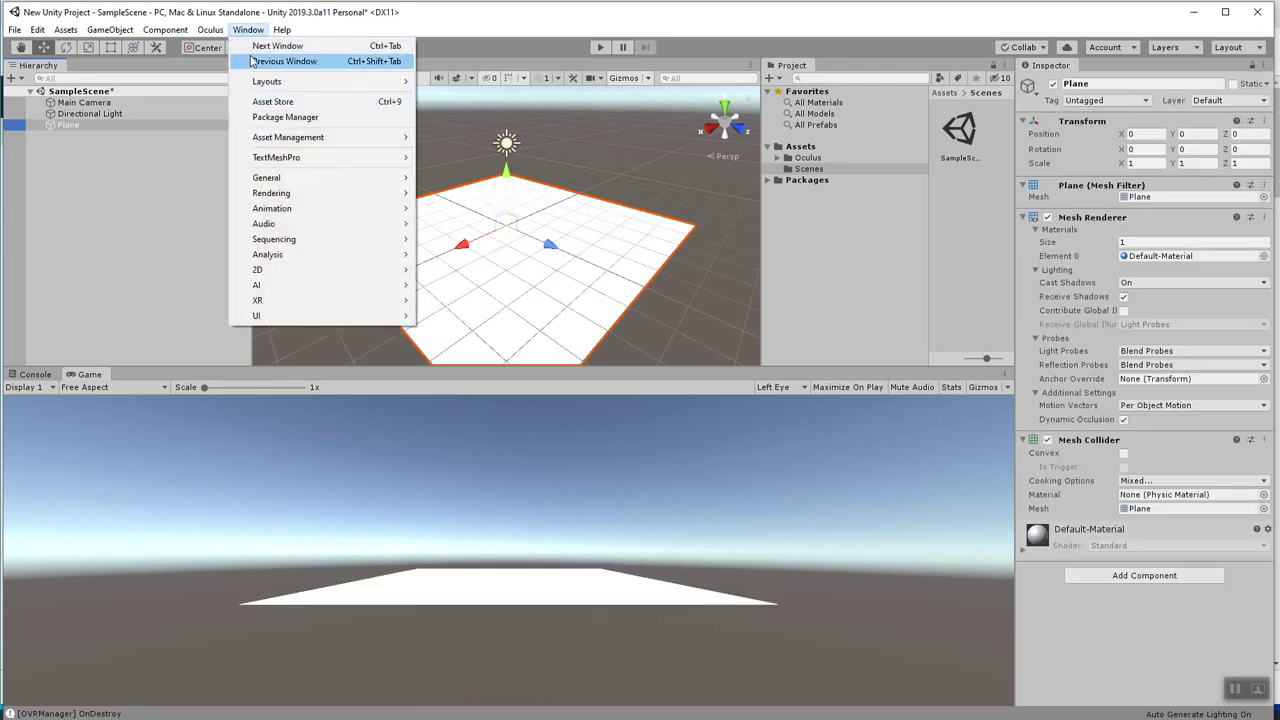
Open the Asset Store and search for 'envir' environments.
click(279, 101)
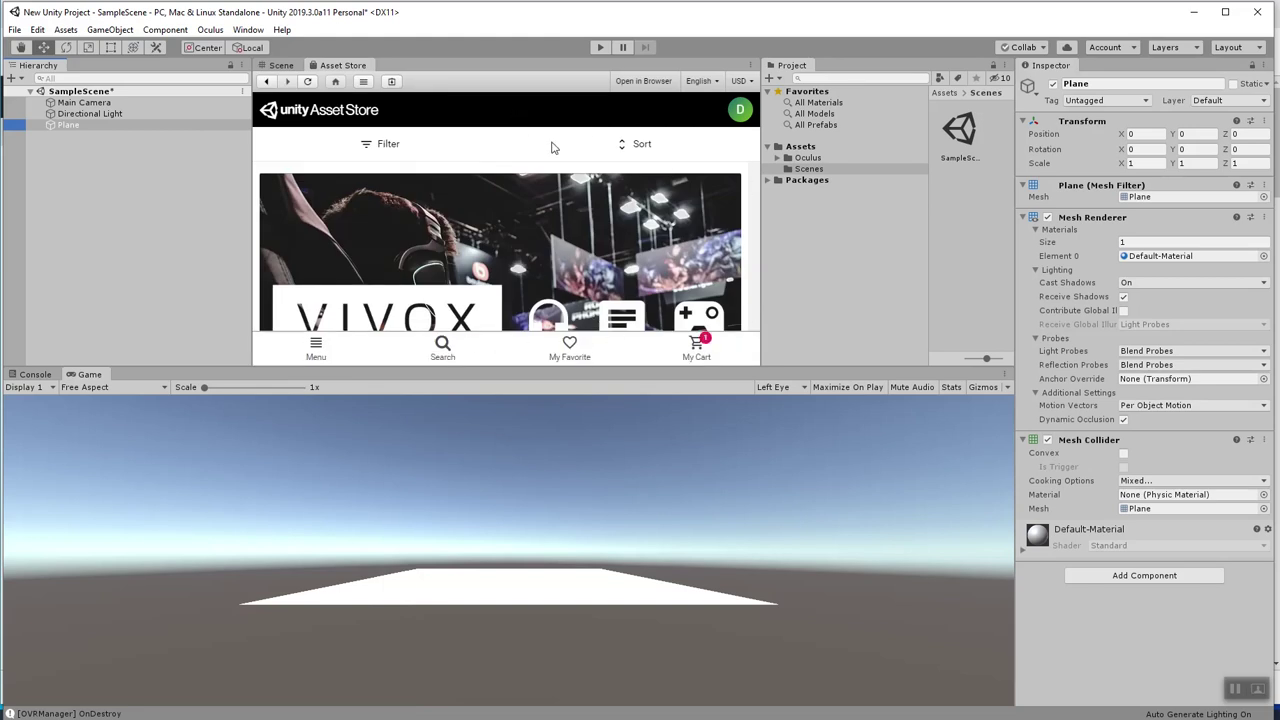
click(443, 345)
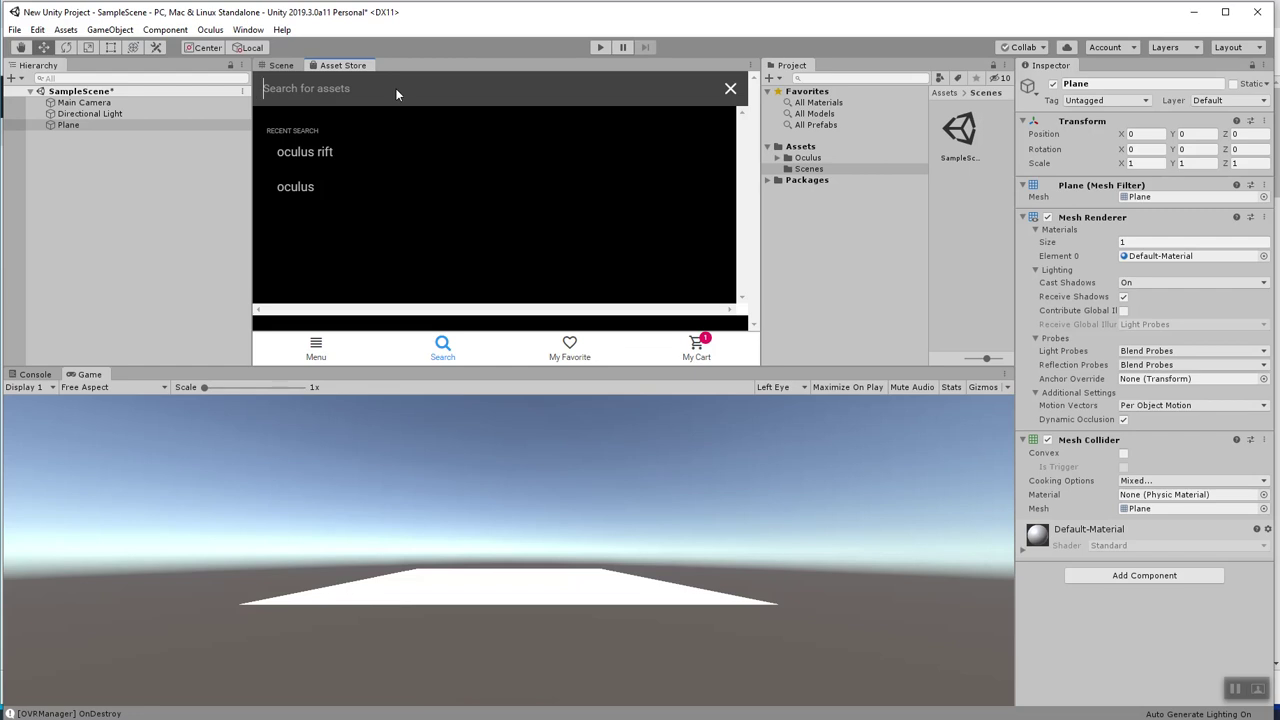
text(envir)
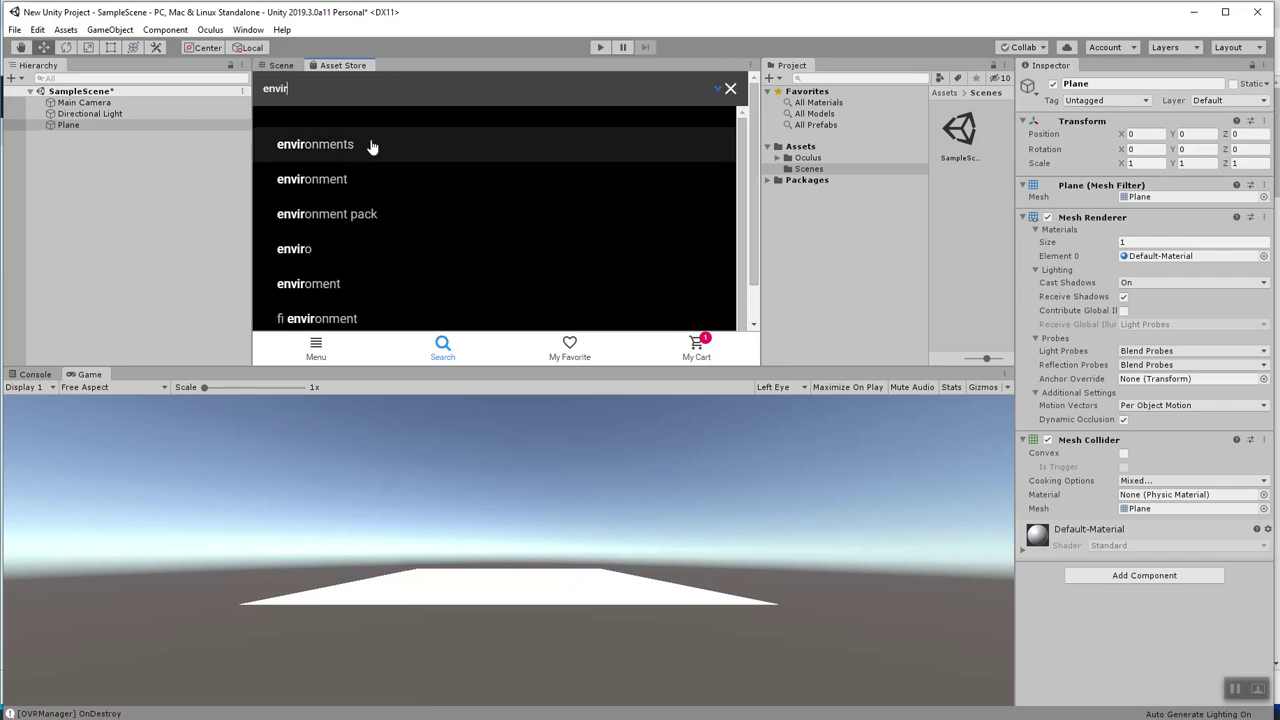
click(371, 144)
scroll(595, 198, down, 2)
scroll(590, 210, down, 3)
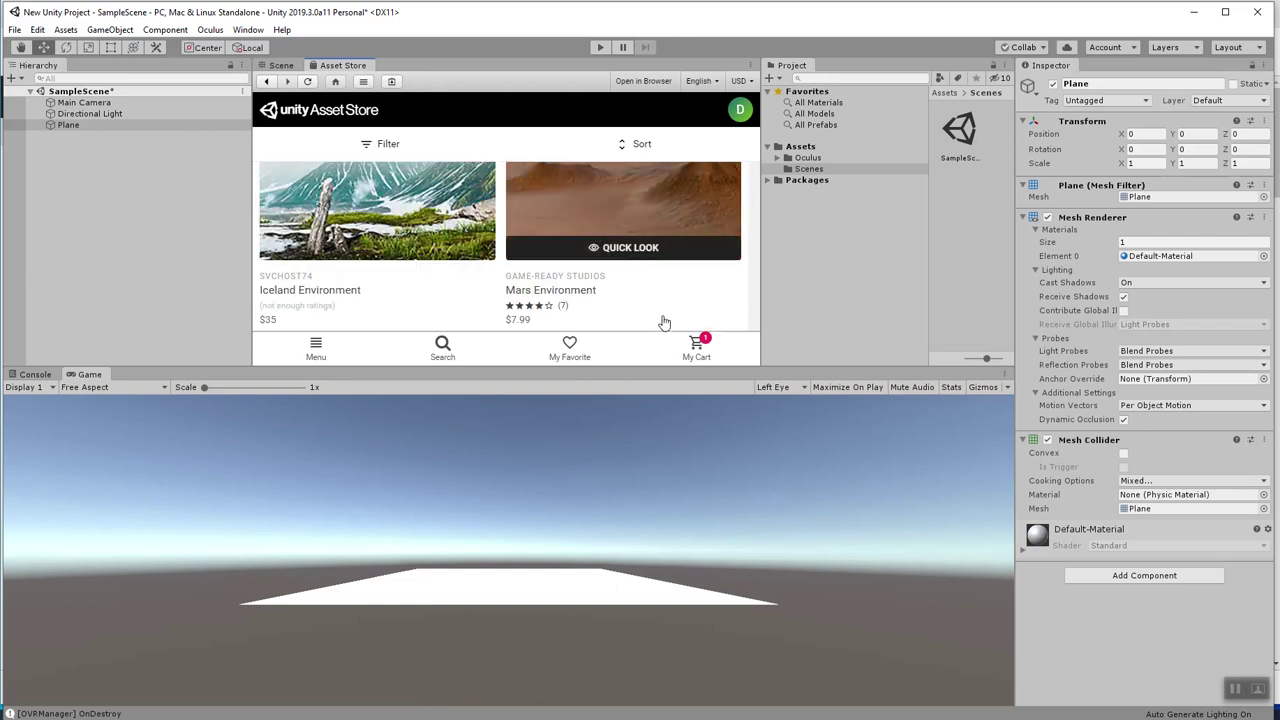
scroll(648, 180, up, 2)
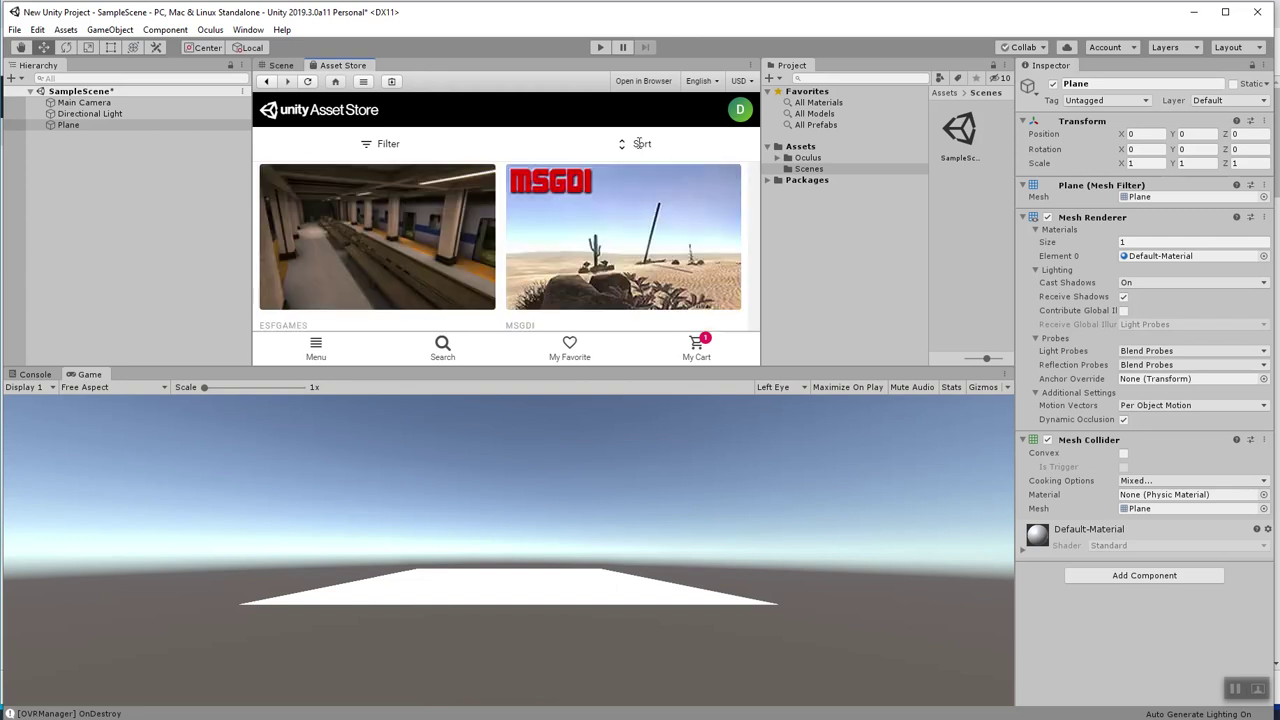
Filter the environment results to Free Assets and scroll through them.
click(388, 144)
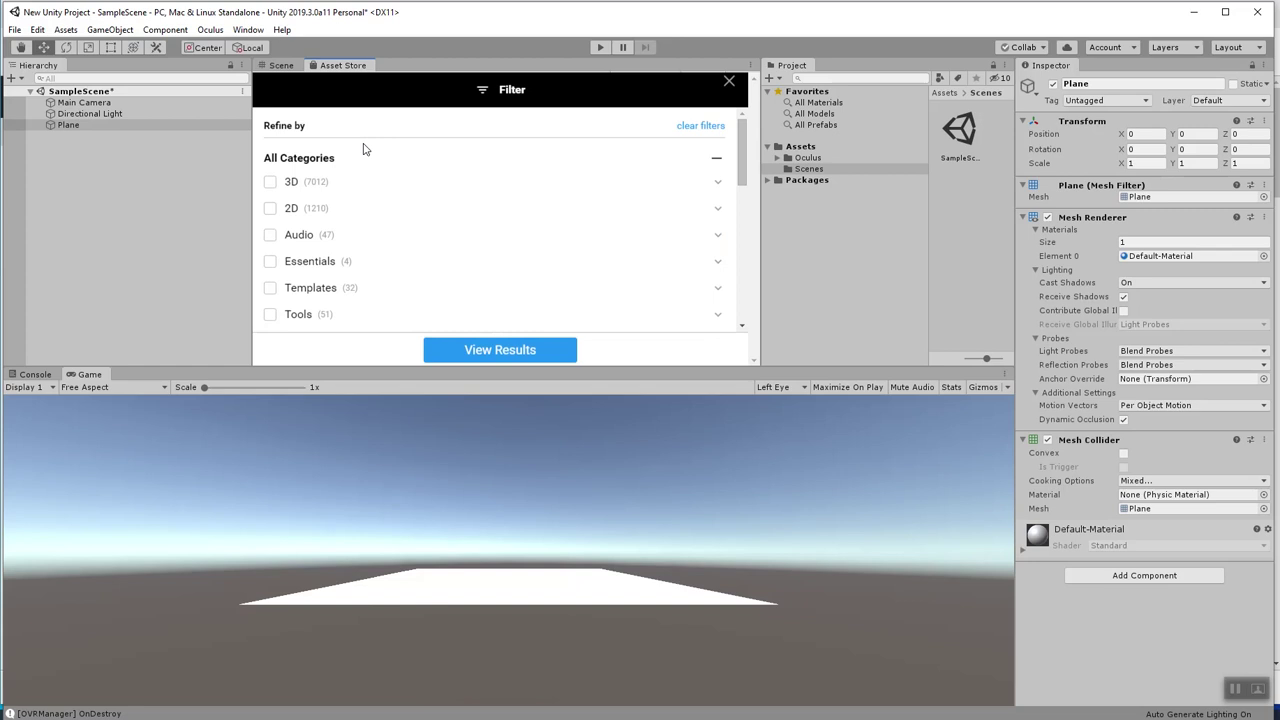
scroll(370, 235, down, 3)
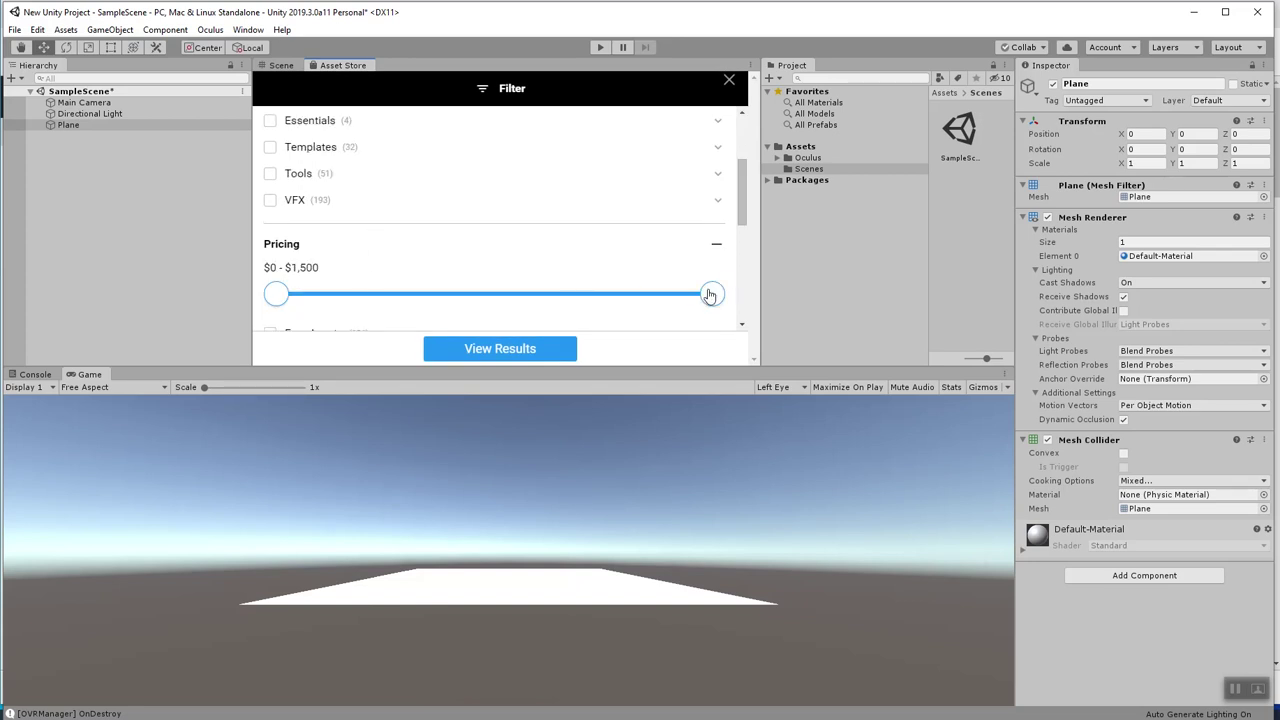
scroll(377, 233, down, 3)
click(269, 196)
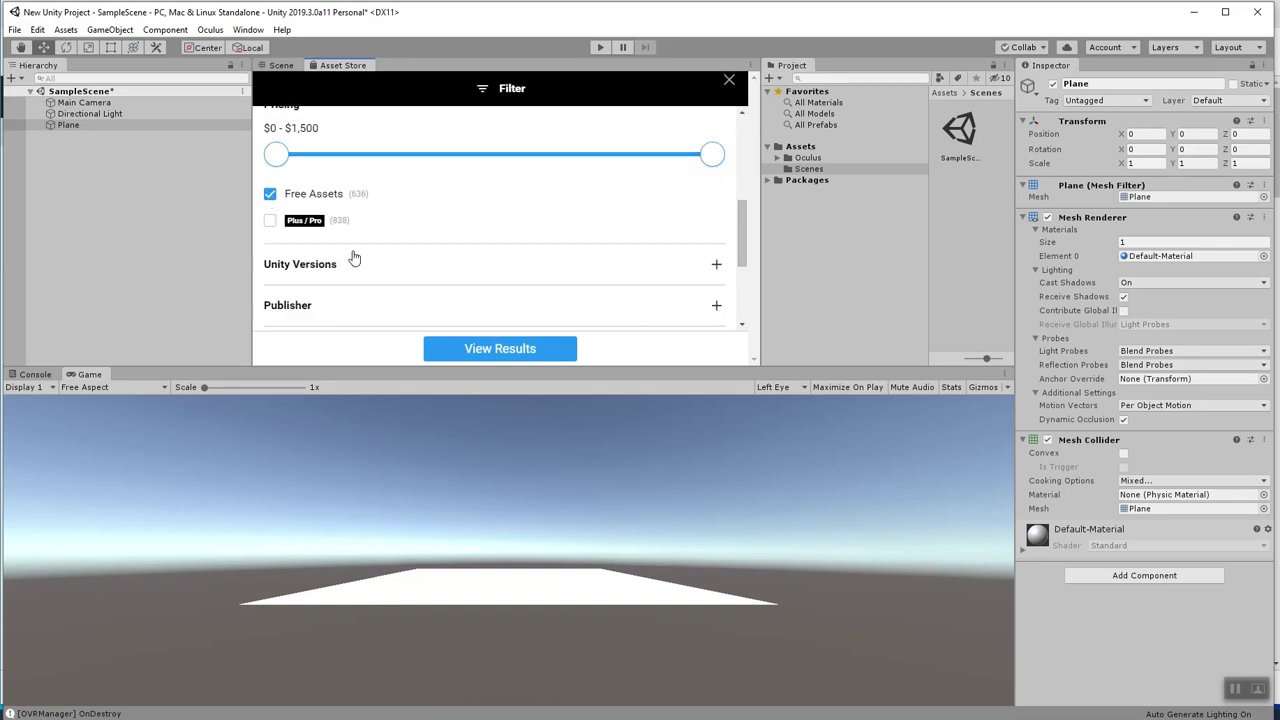
click(520, 349)
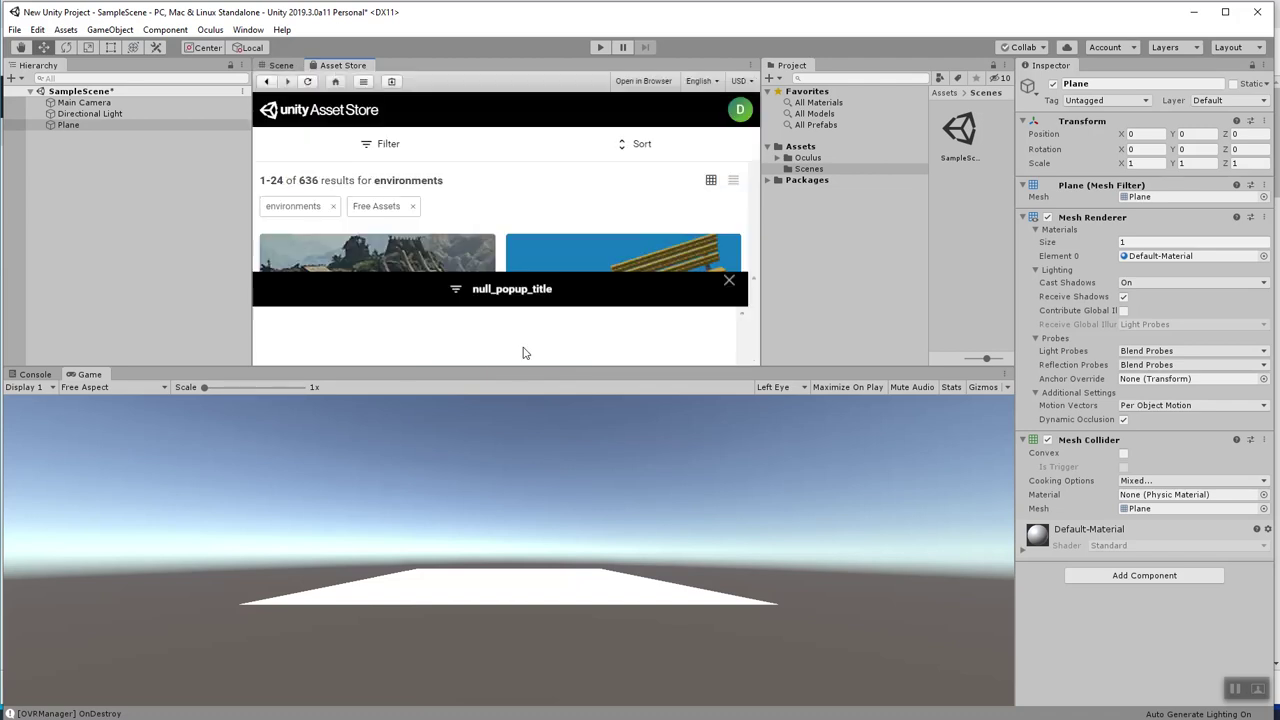
scroll(485, 255, down, 3)
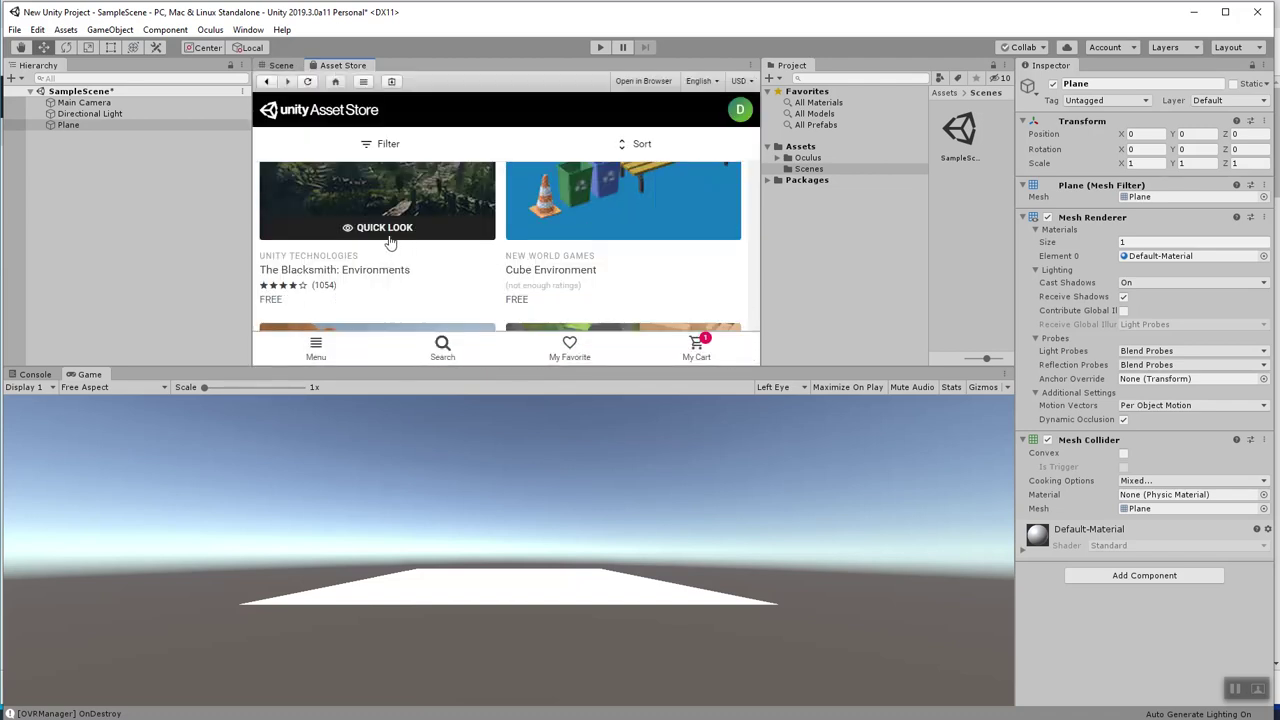
scroll(392, 246, up, 3)
scroll(462, 250, down, 3)
scroll(562, 262, down, 3)
scroll(562, 272, up, 2)
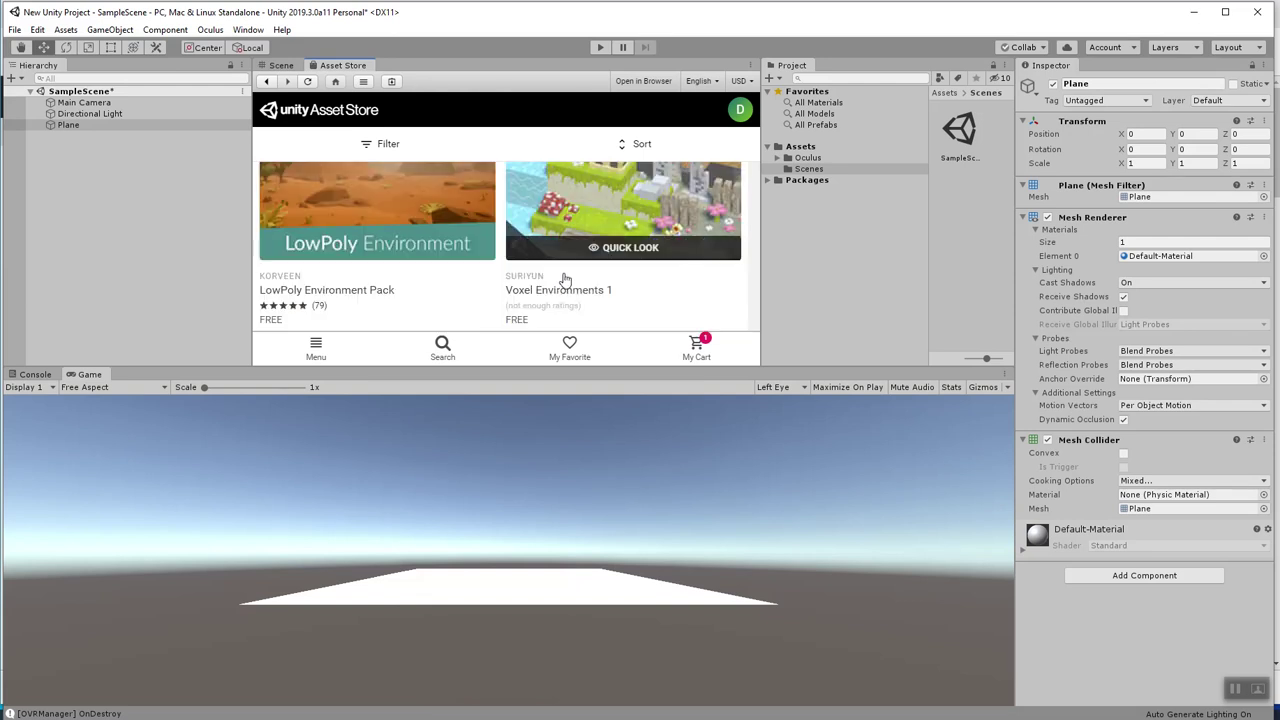
scroll(397, 229, down, 2)
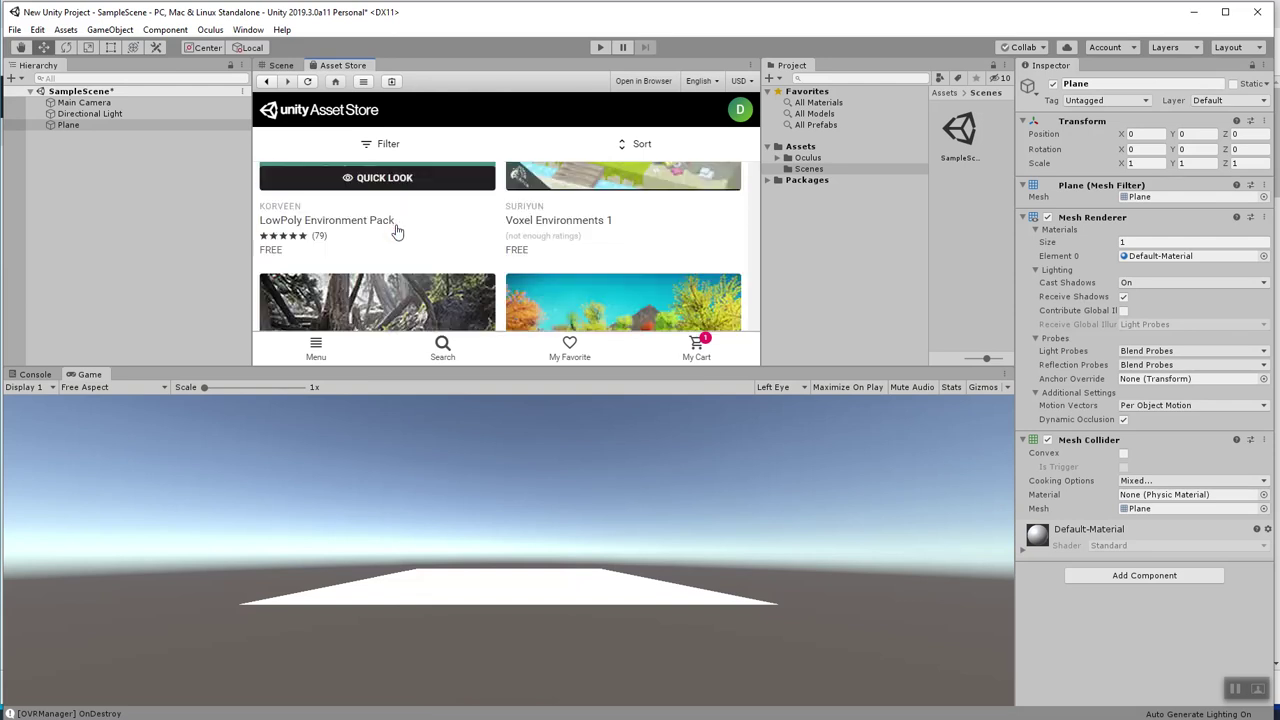
scroll(388, 252, down, 3)
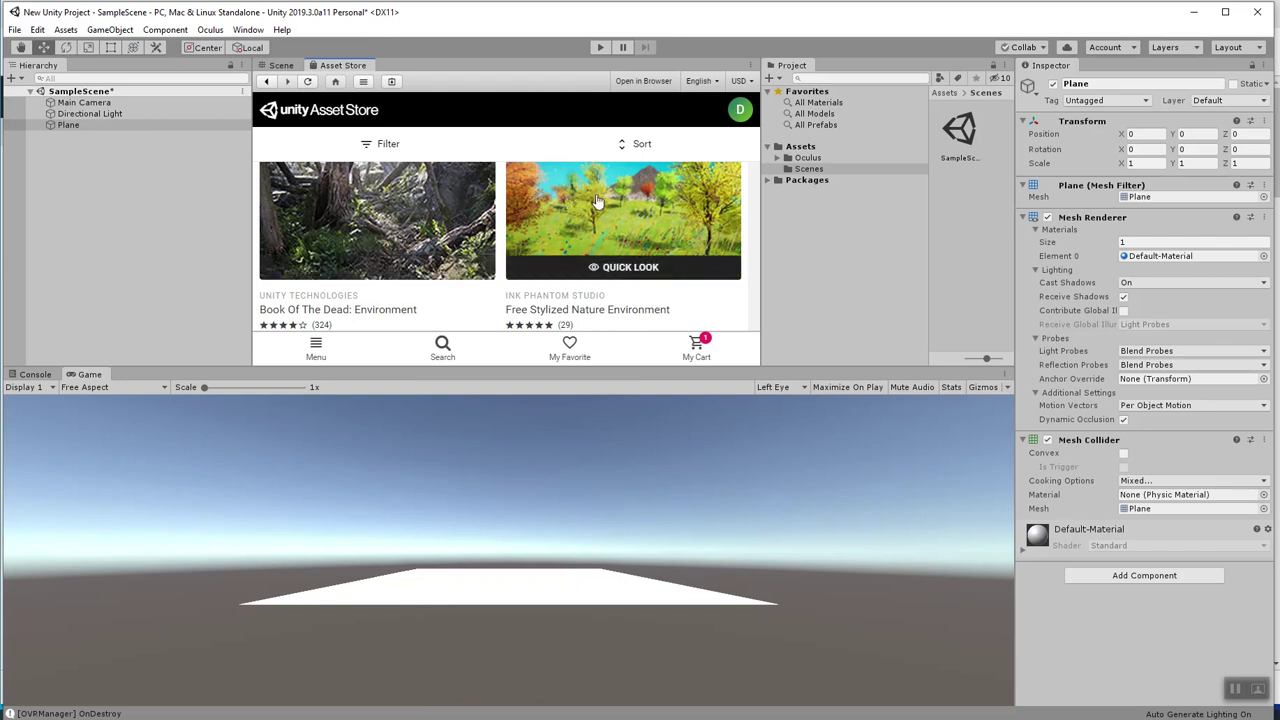
scroll(598, 204, down, 5)
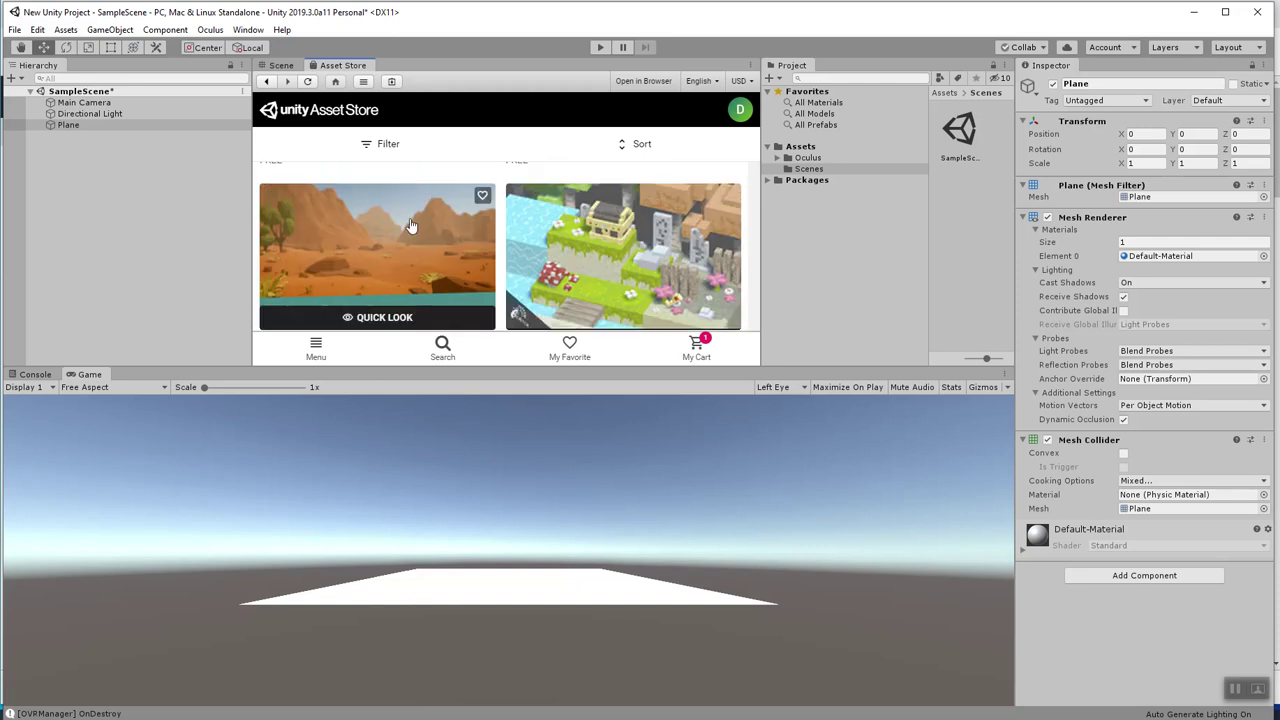
Open the LowPoly Environment Pack page and download it for import.
click(453, 235)
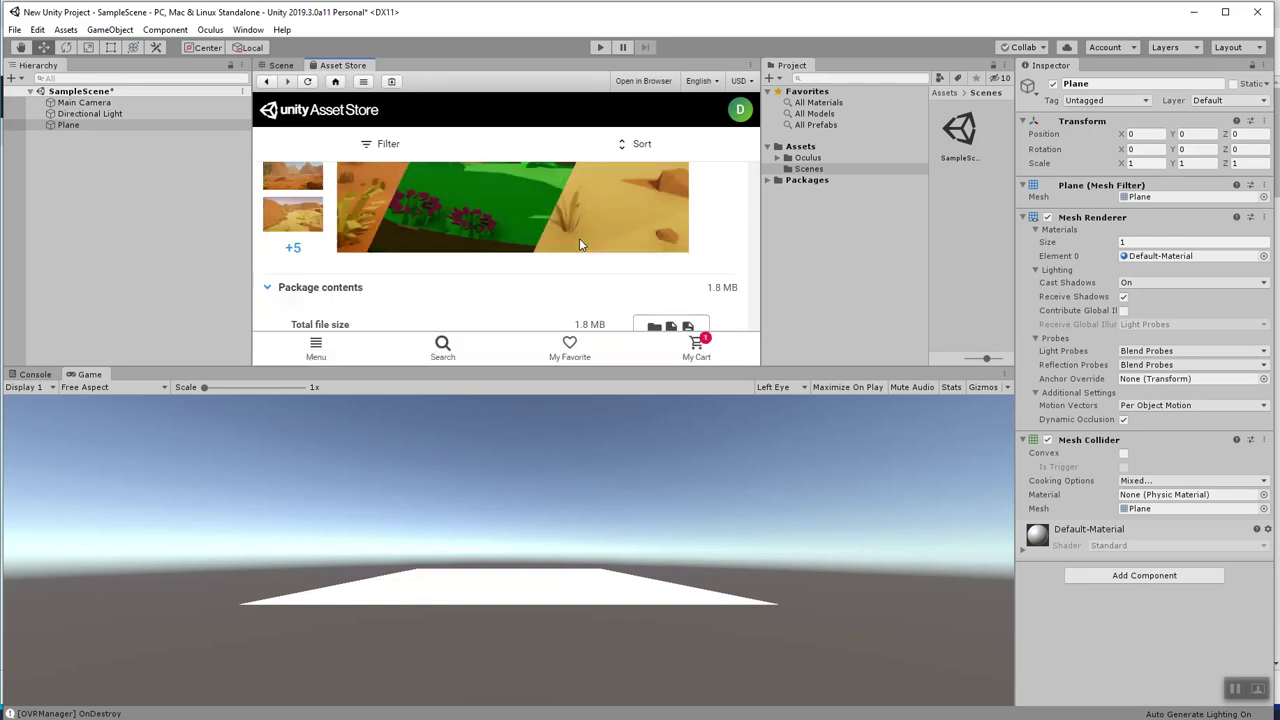
scroll(583, 258, down, 5)
scroll(595, 207, up, 5)
click(511, 265)
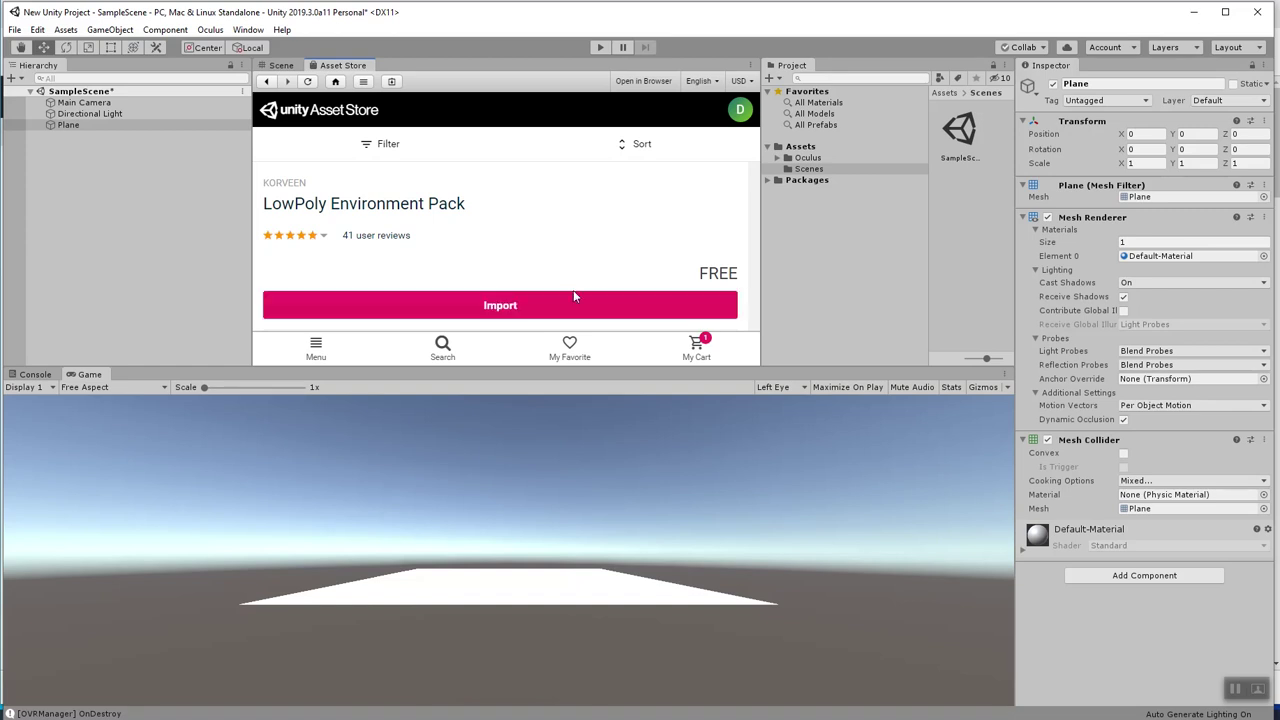
click(579, 305)
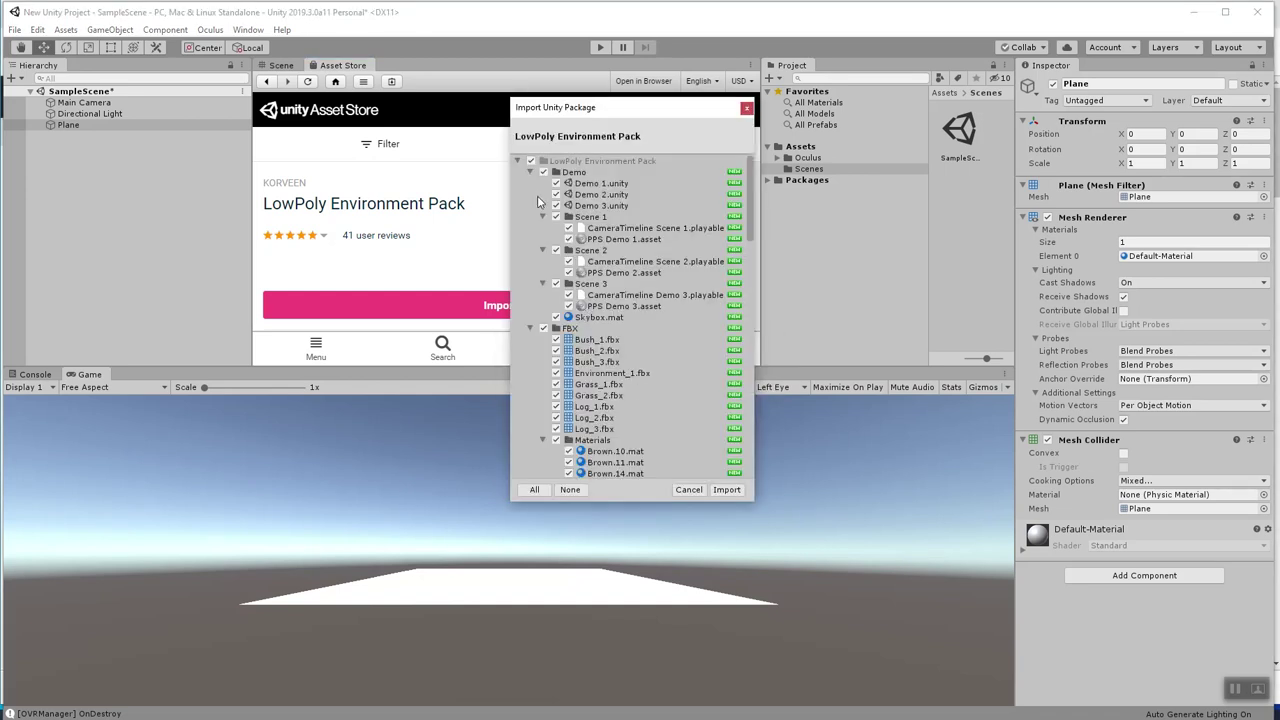
Import all files of the LowPoly Environment Pack, keeping every item checked.
scroll(673, 389, down, 15)
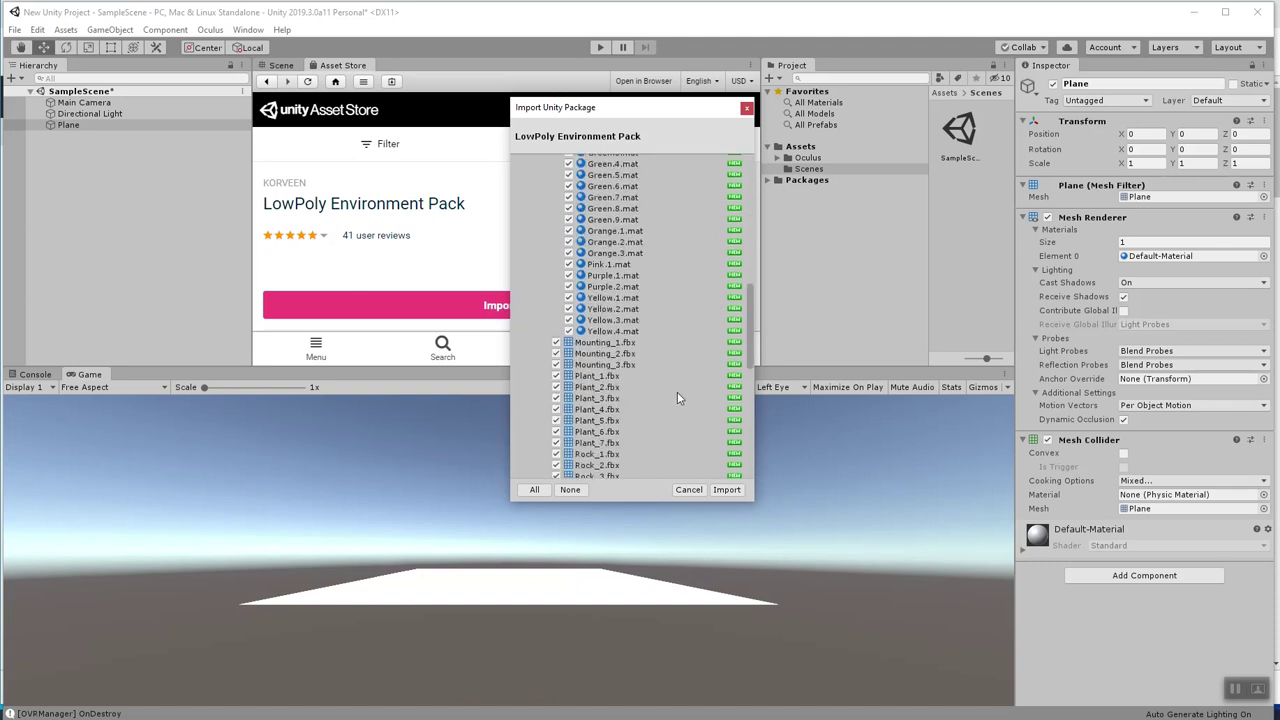
click(728, 490)
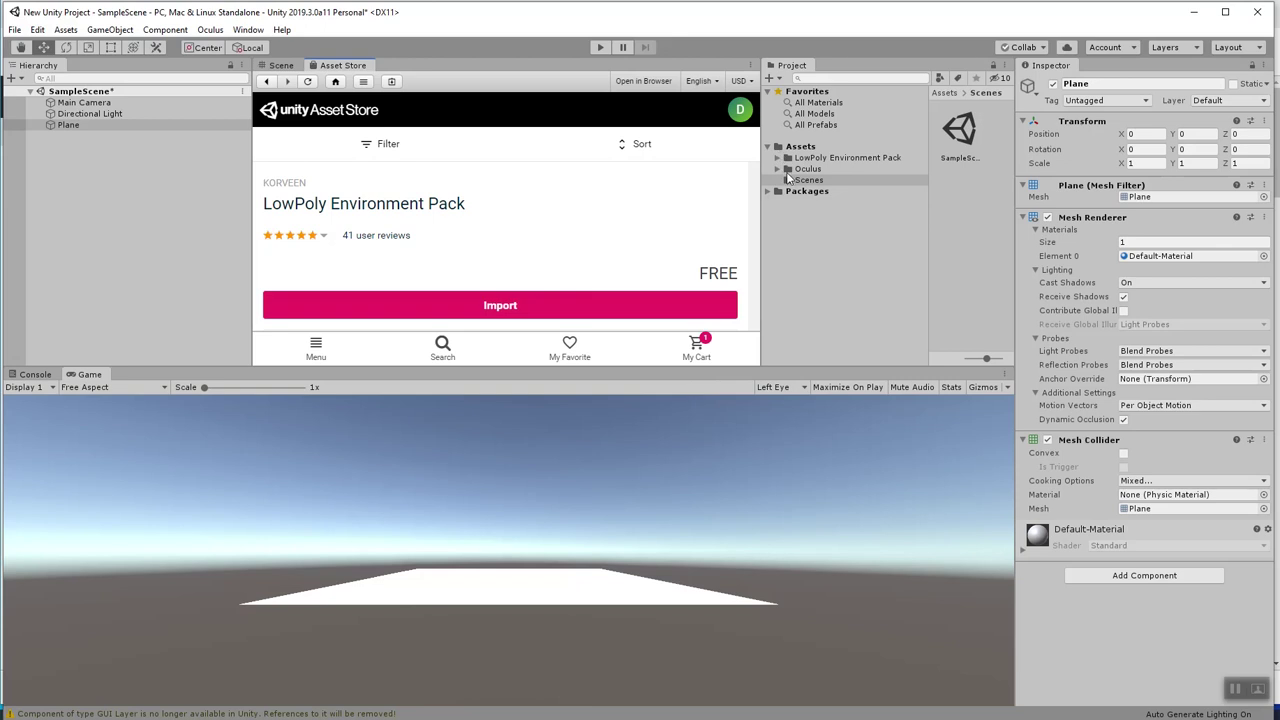
Expand the LowPoly Environment Pack and browse its Demo Scene 1 and Scene 2 contents.
click(781, 158)
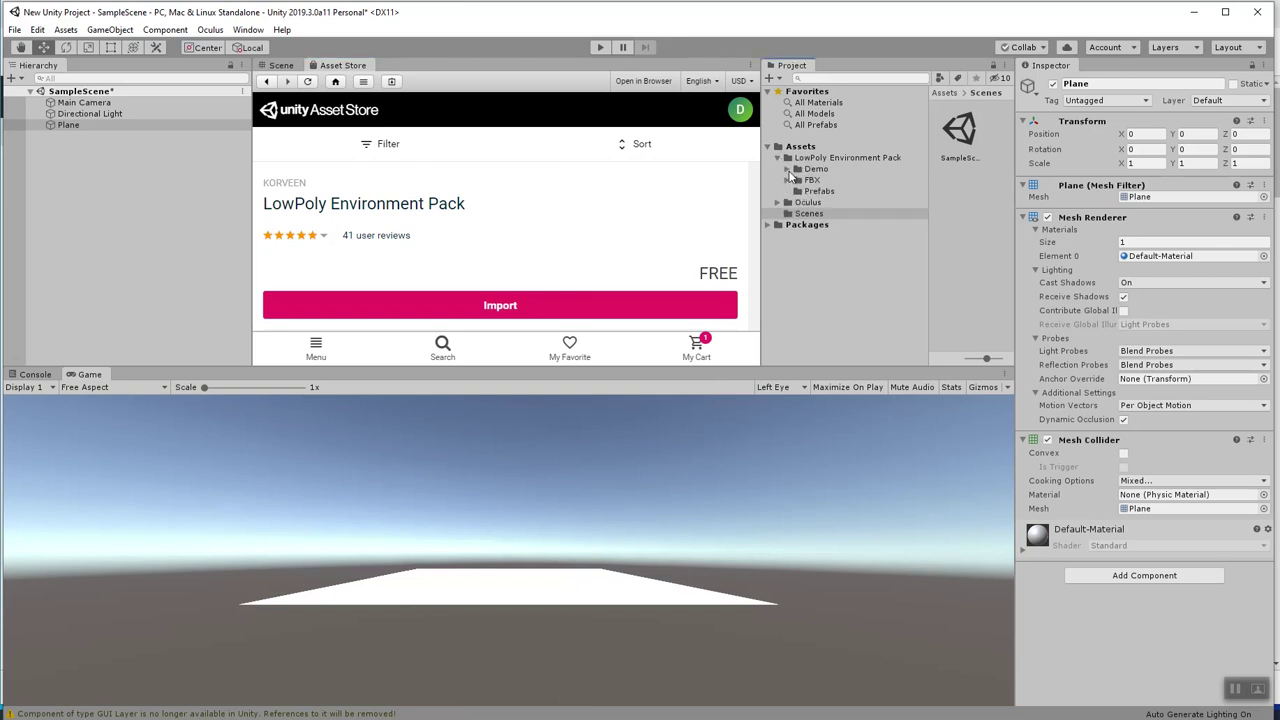
click(788, 169)
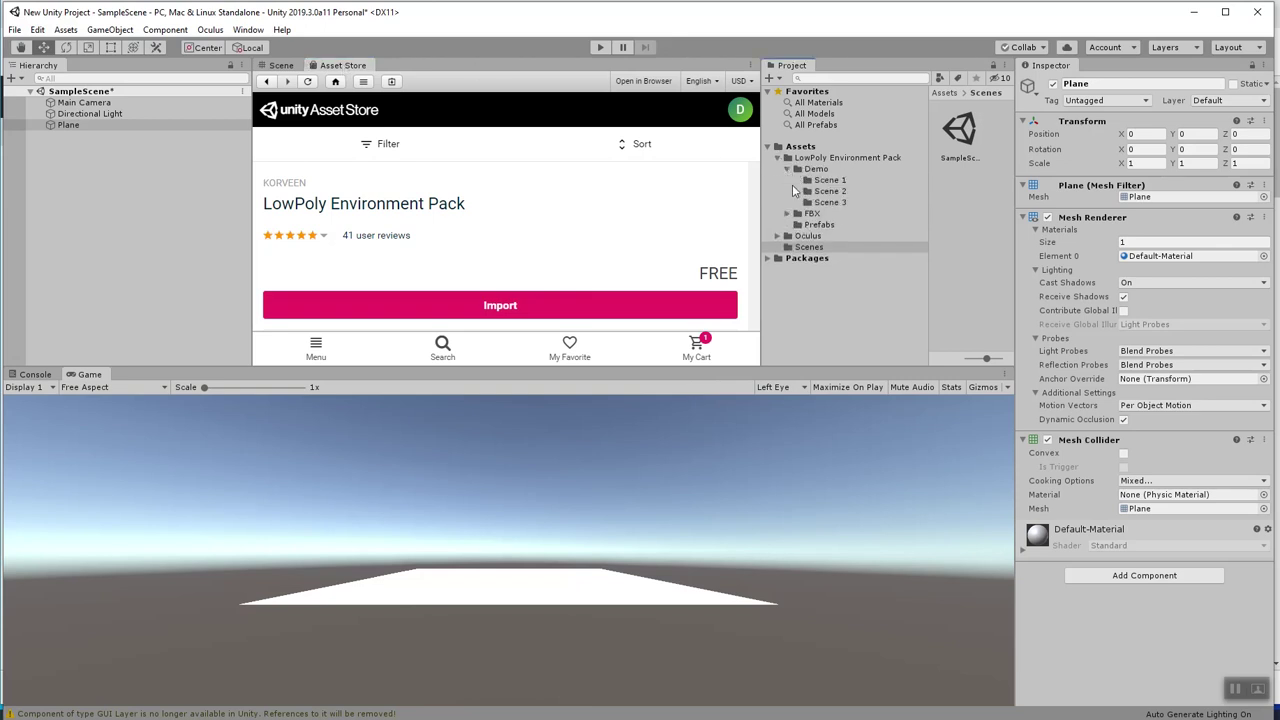
click(828, 180)
click(834, 193)
click(832, 182)
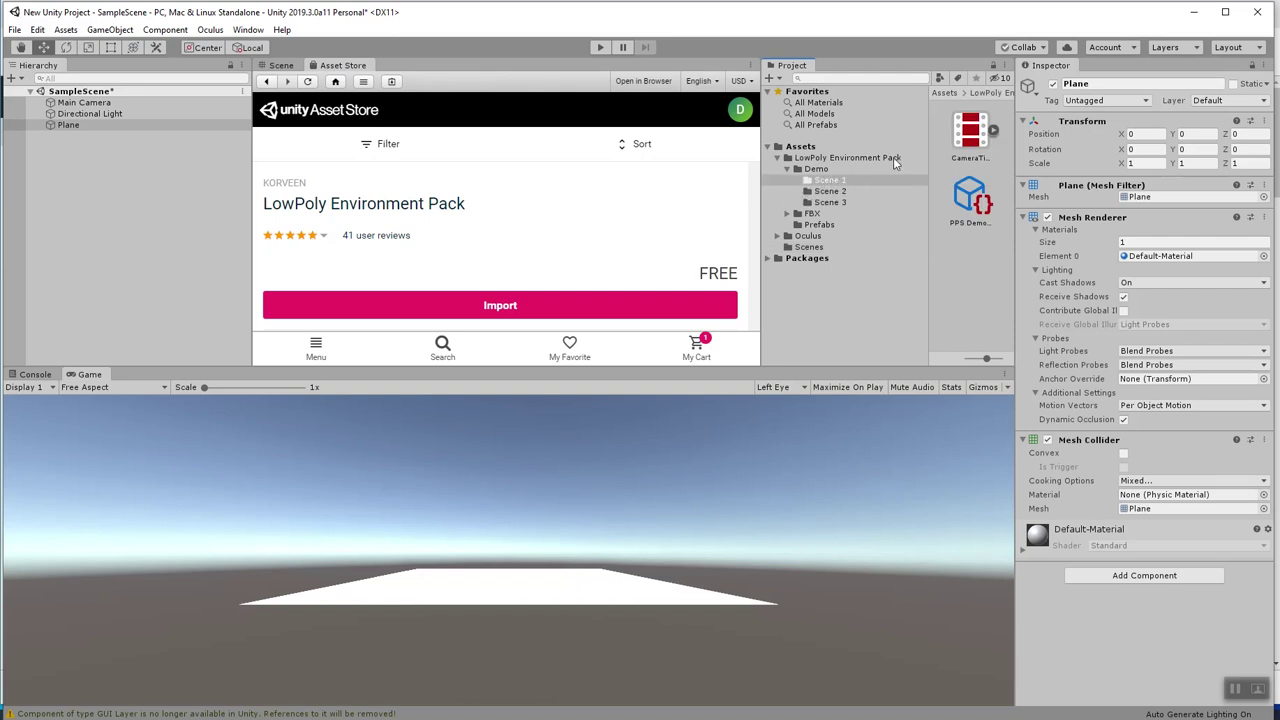
click(970, 200)
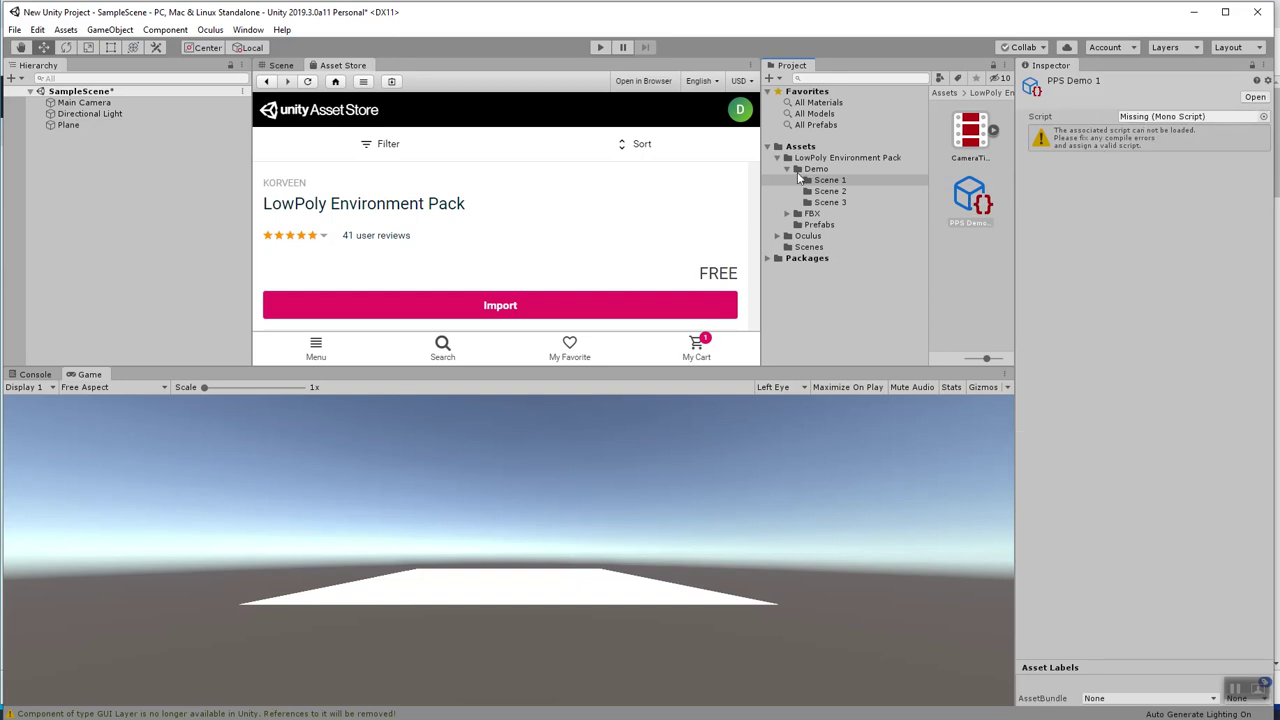
Open the pack's Prefabs folder and scroll through the bush, terrain and tree prefabs.
click(787, 169)
click(811, 180)
click(818, 191)
scroll(970, 257, down, 3)
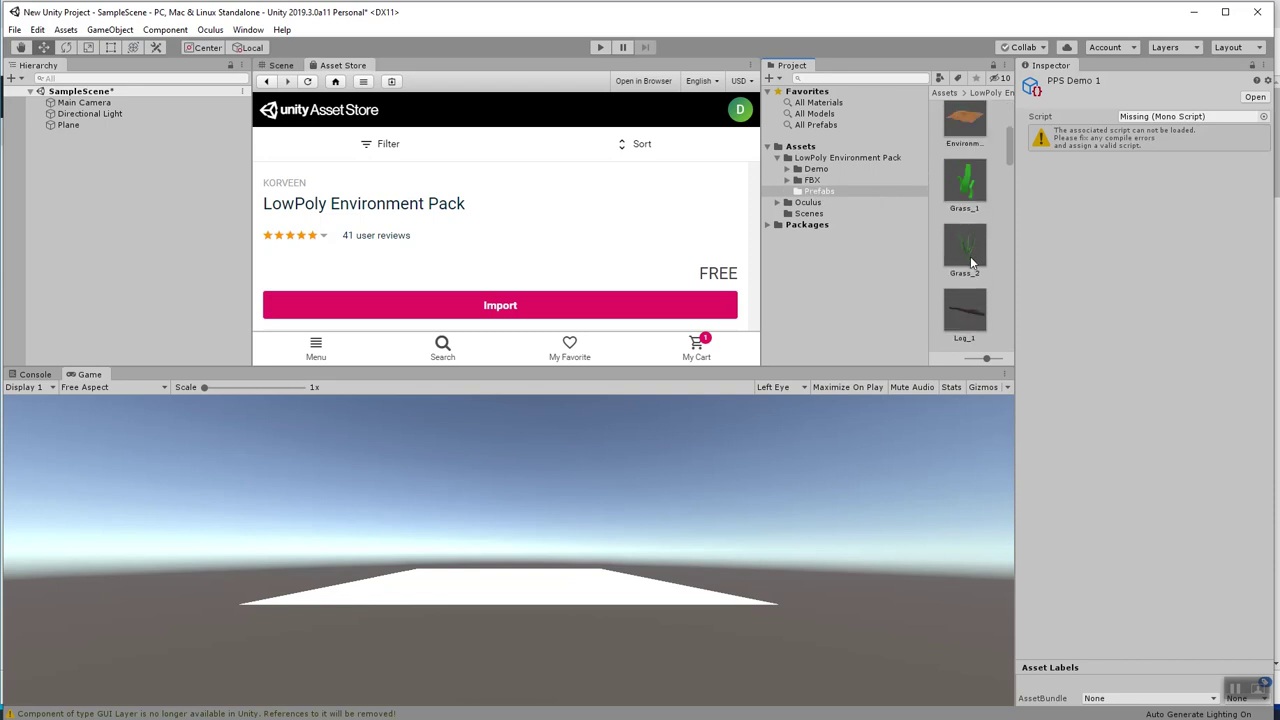
scroll(970, 258, up, 3)
scroll(960, 230, down, 10)
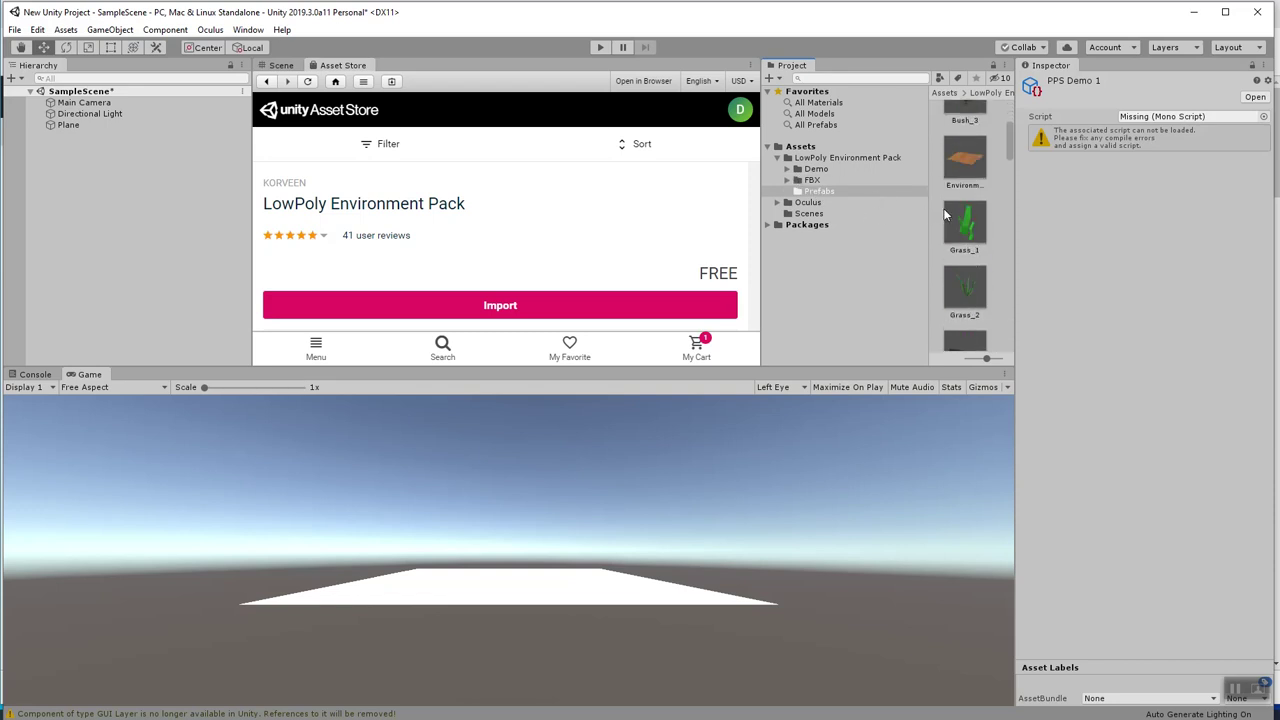
scroll(966, 242, down, 5)
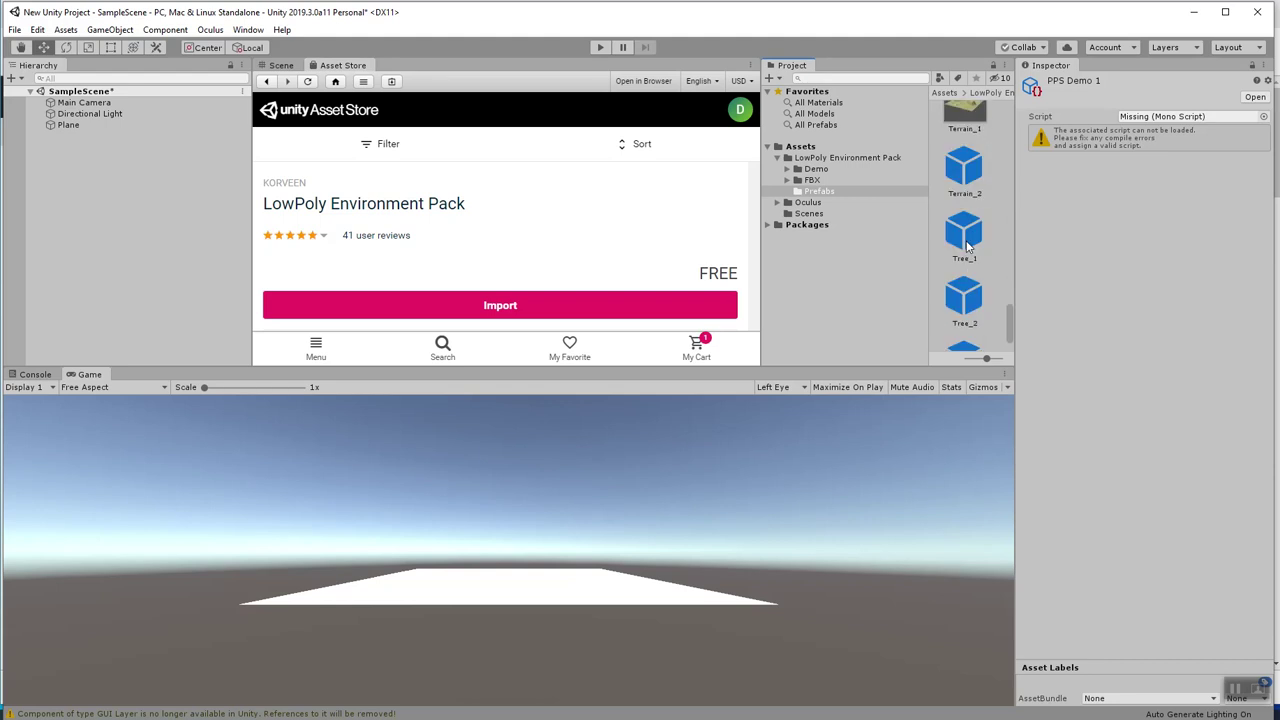
Drop a Tree_2 prefab into the Scene and set the Plane's scale to 5, 1, 5.
click(280, 66)
drag(963, 253, 475, 232)
click(97, 137)
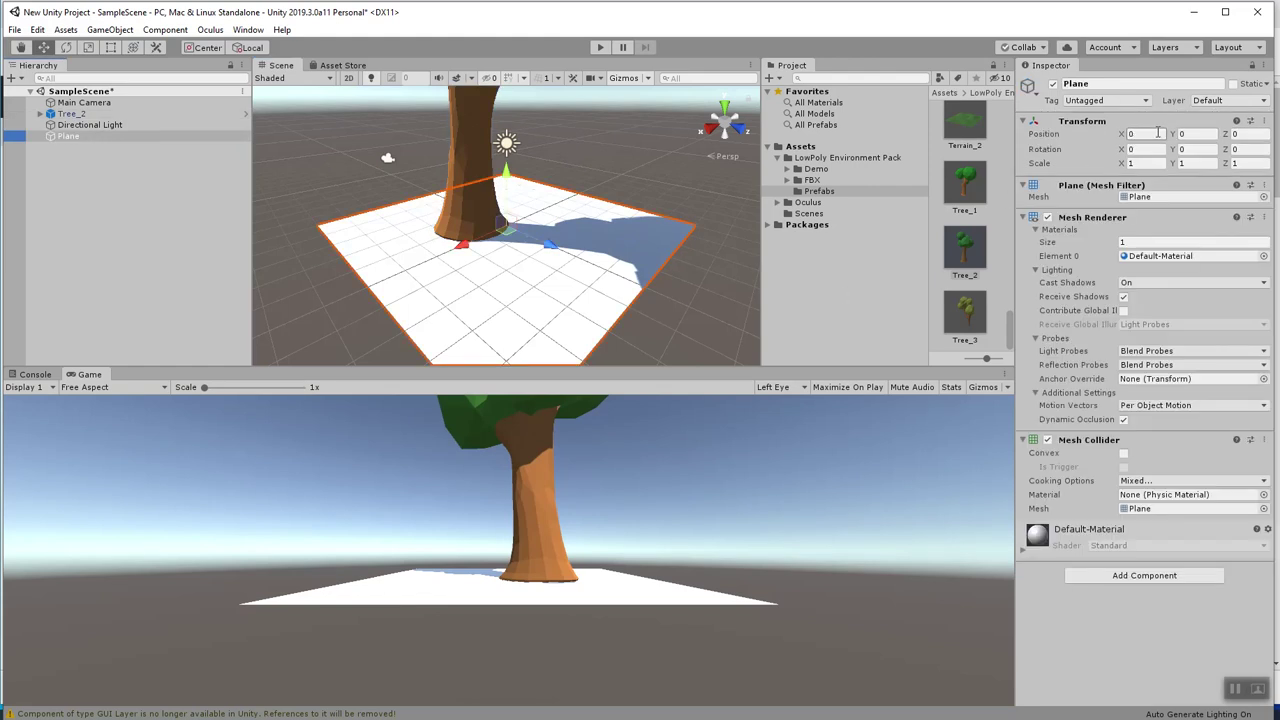
click(1160, 164)
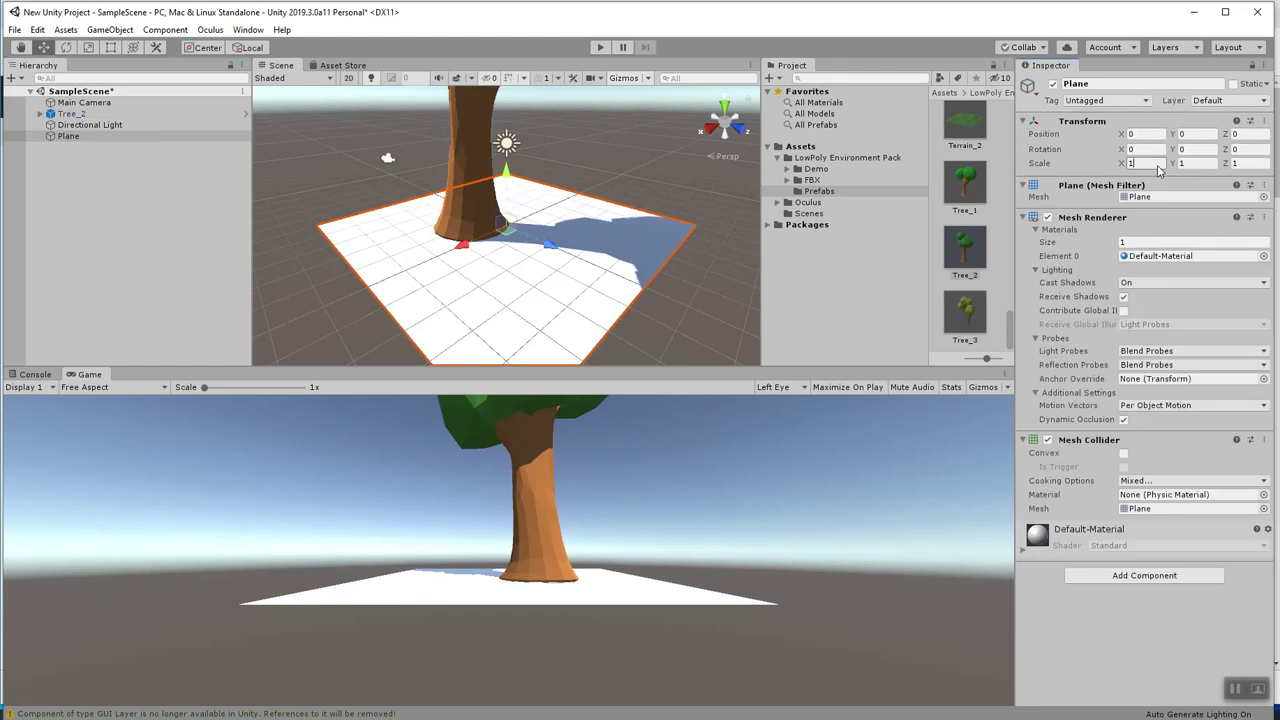
text(5)
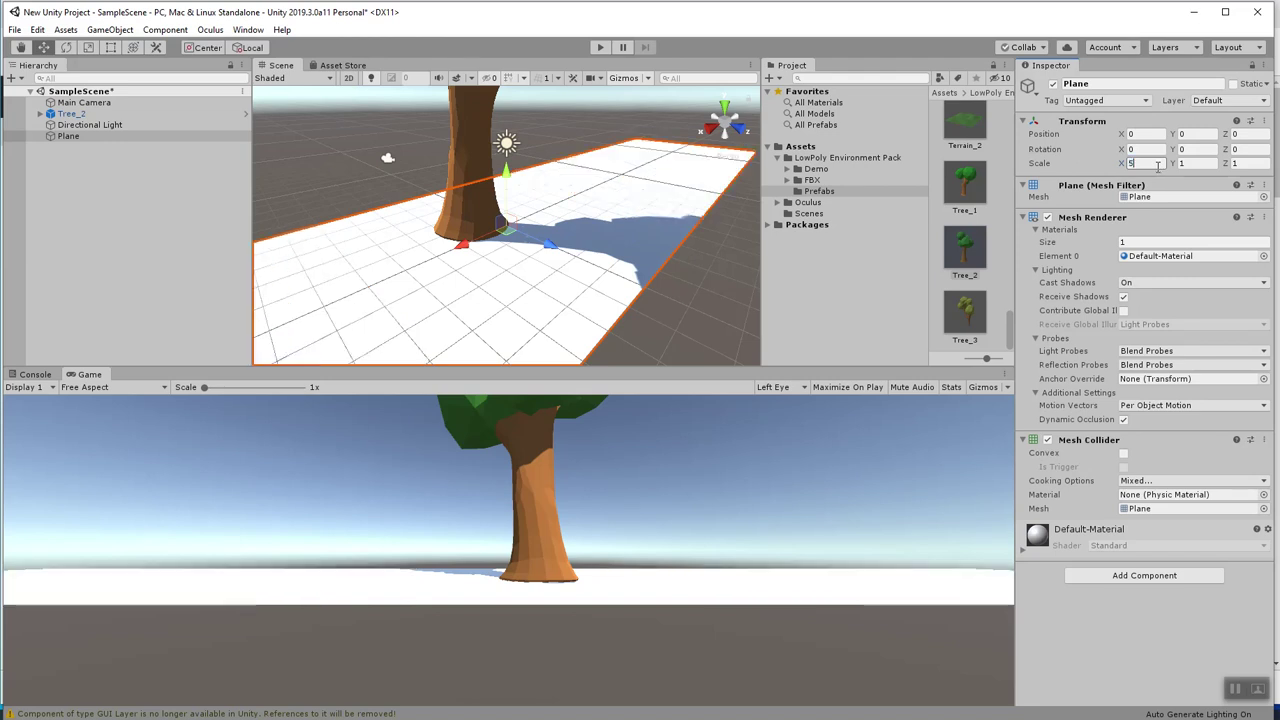
click(1247, 165)
text(5)
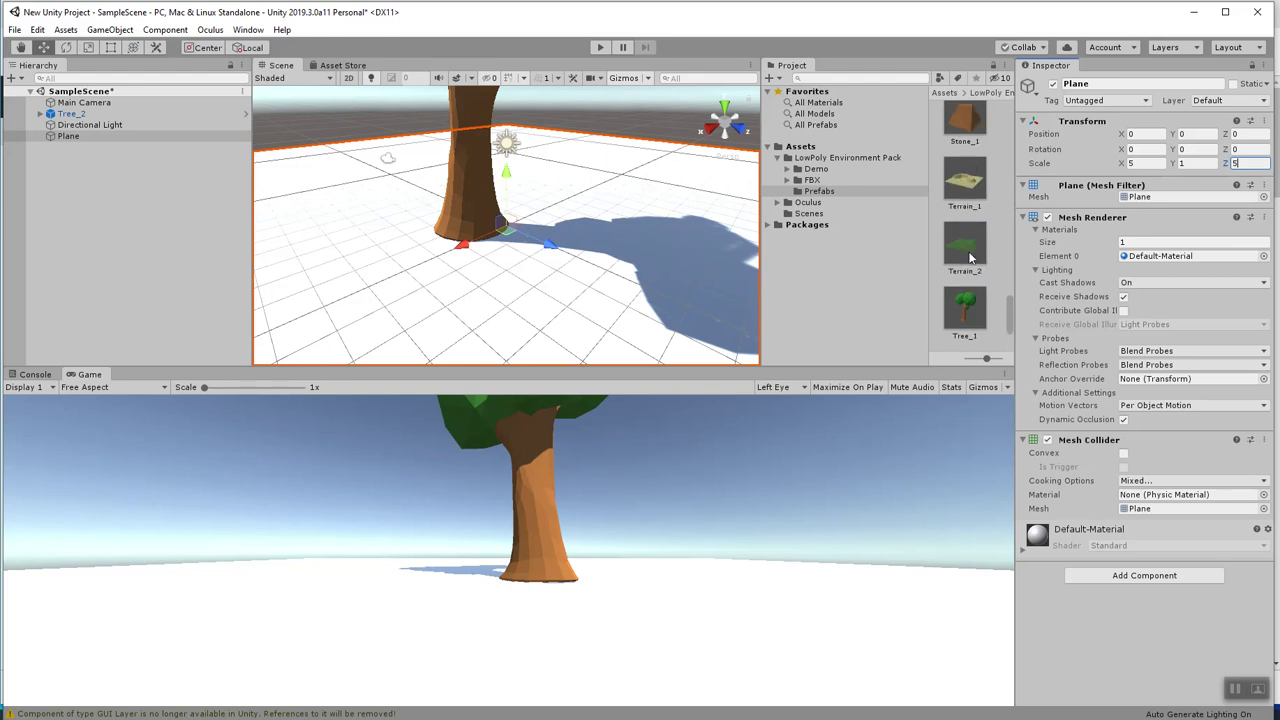
click(966, 245)
Place Terrain_2 in the scene and reset its transform to the origin.
drag(909, 241, 487, 187)
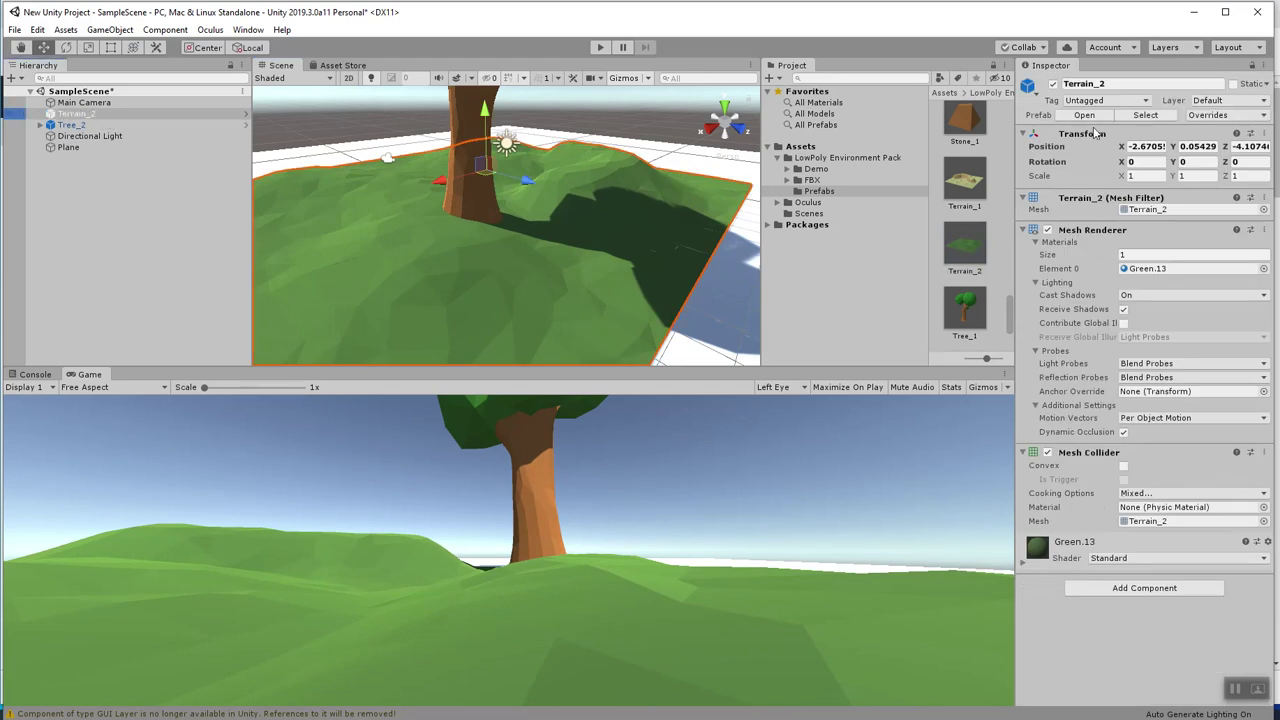
click(1263, 134)
click(1170, 146)
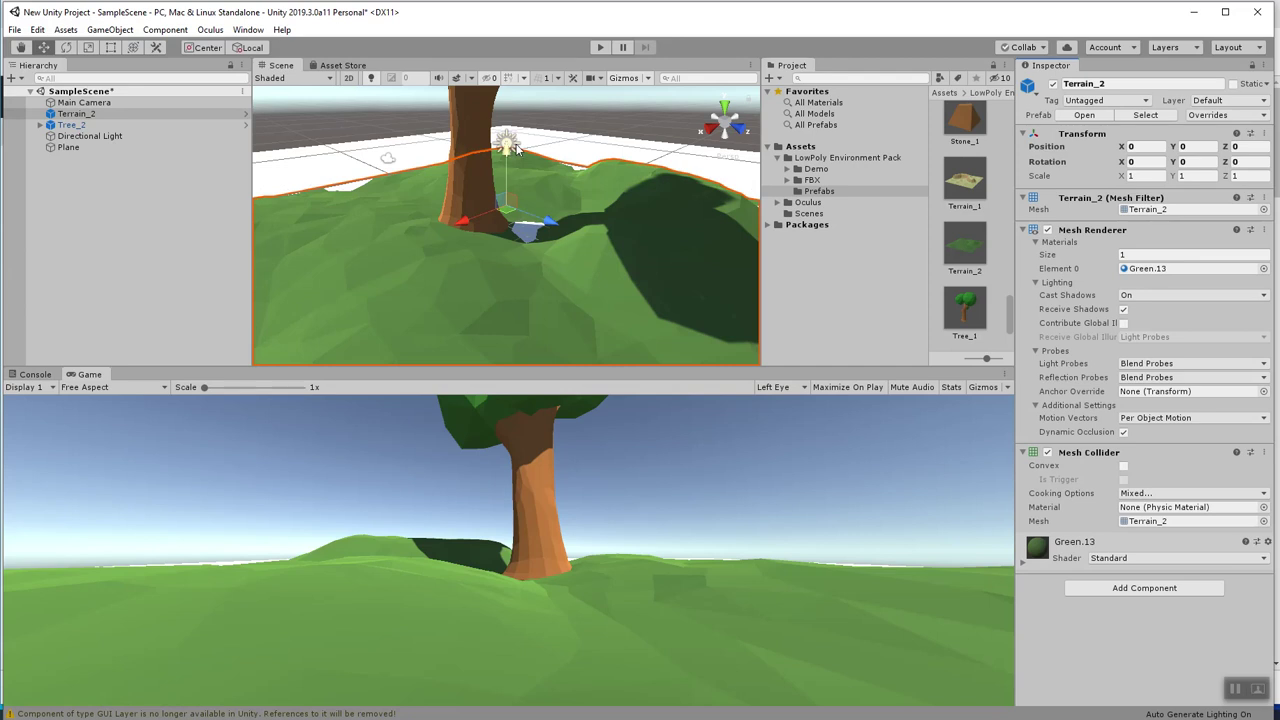
key(ctrl+alt+f)
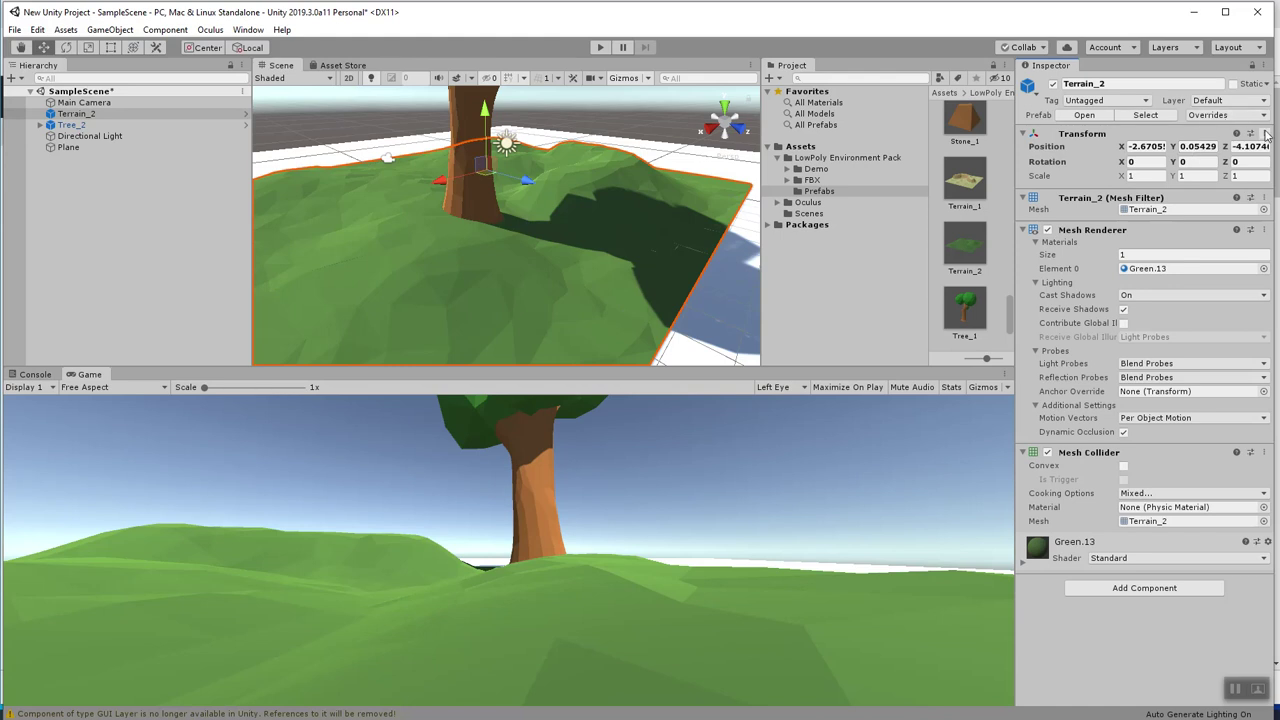
click(1265, 135)
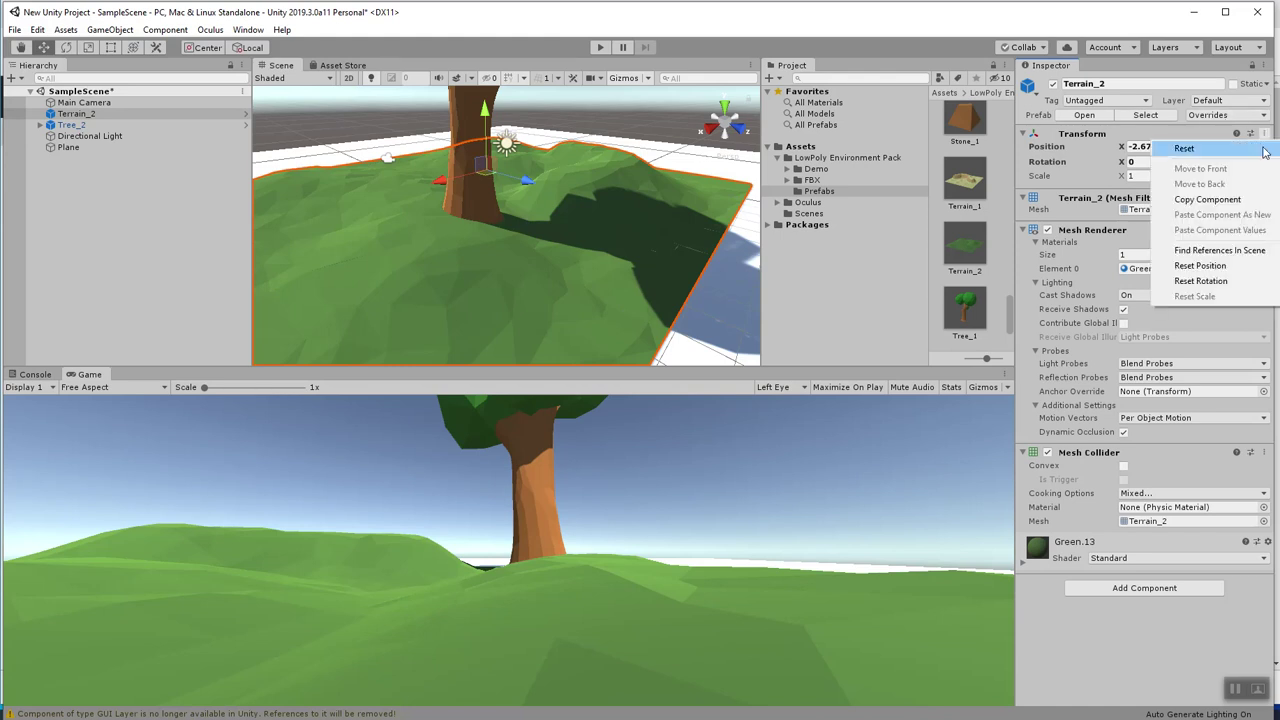
click(1255, 148)
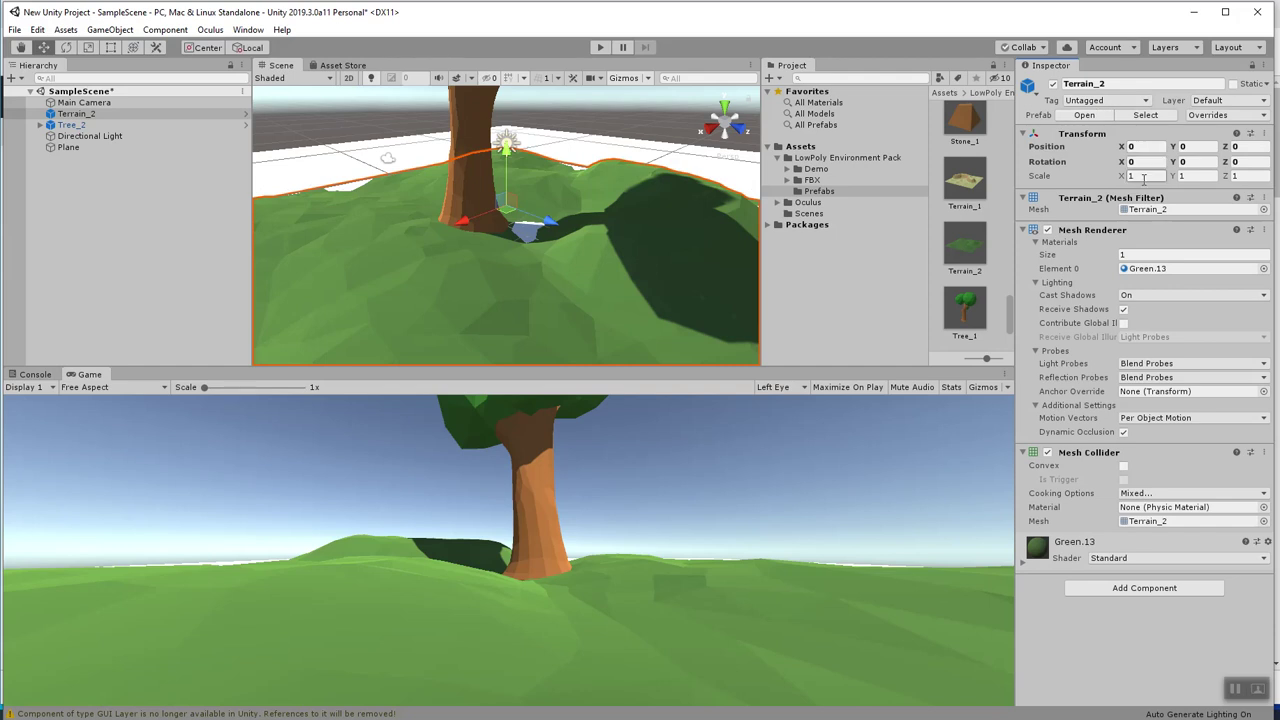
Try terrain X/Z scales of 5, then 2.
click(1145, 178)
text(5)
key(Tab)
key(Tab)
text(5)
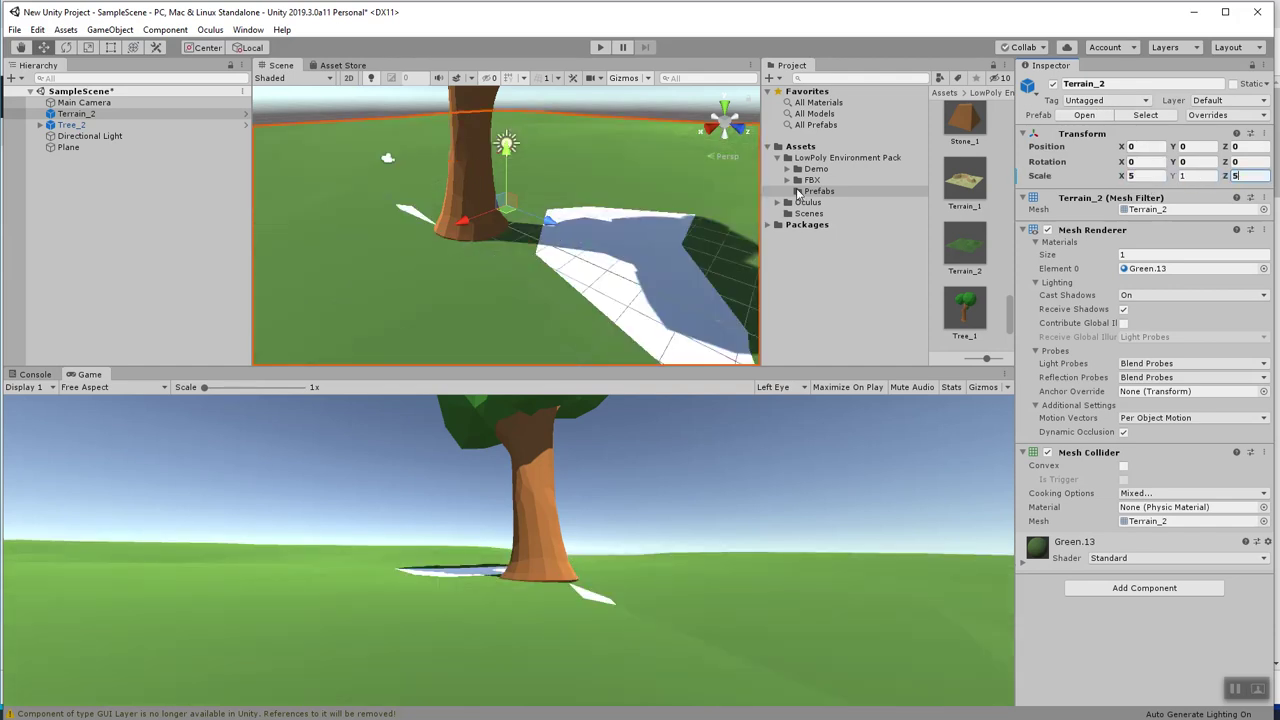
scroll(634, 225, down, 10)
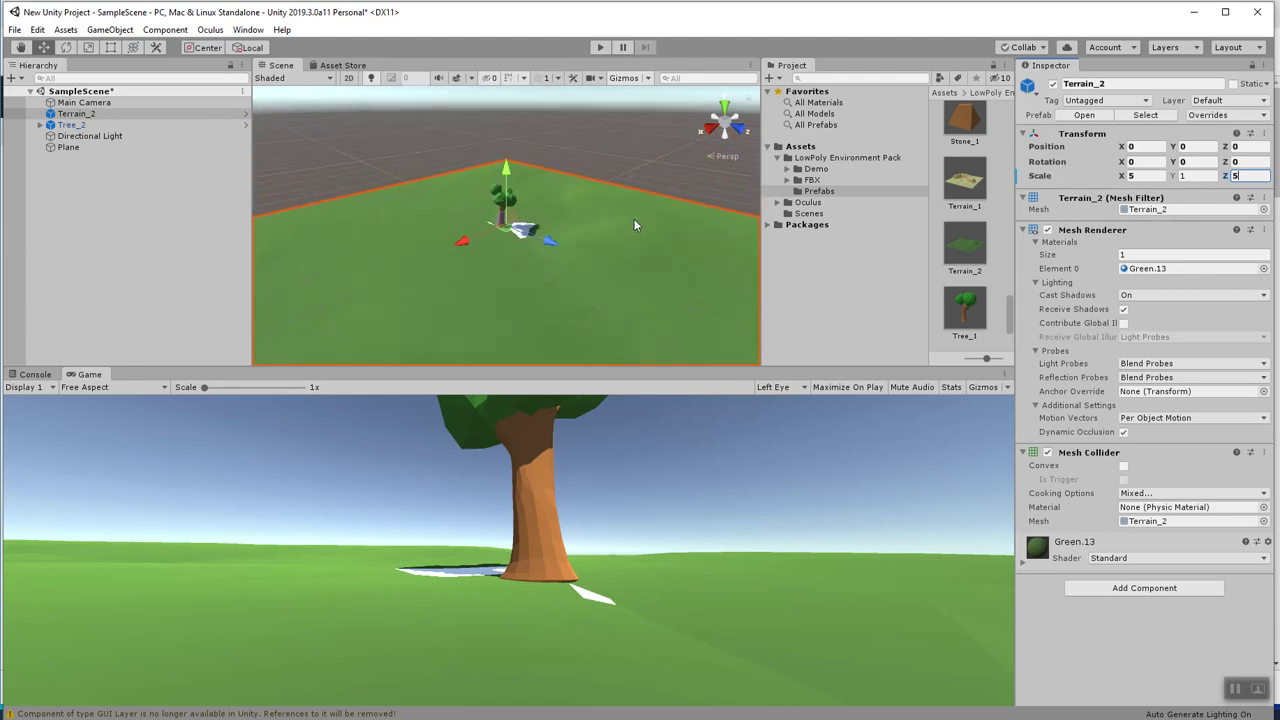
scroll(634, 225, down, 3)
scroll(646, 240, up, 5)
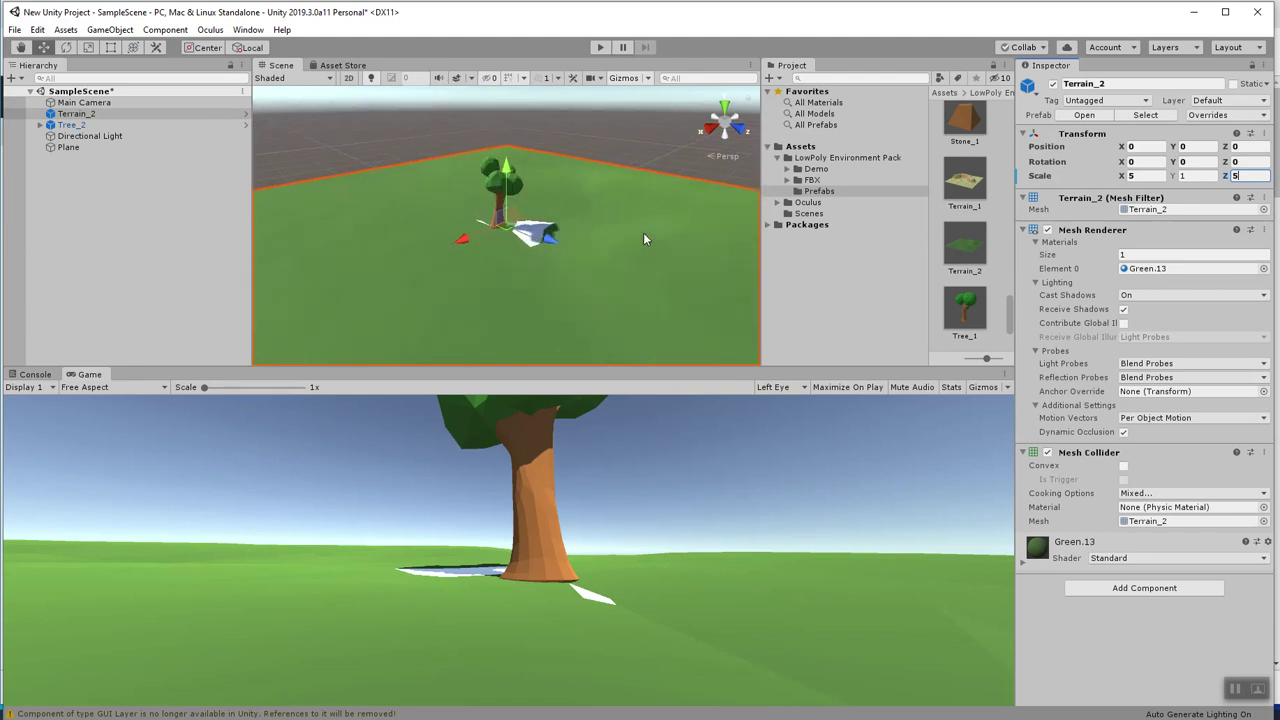
scroll(644, 239, up, 3)
click(1150, 176)
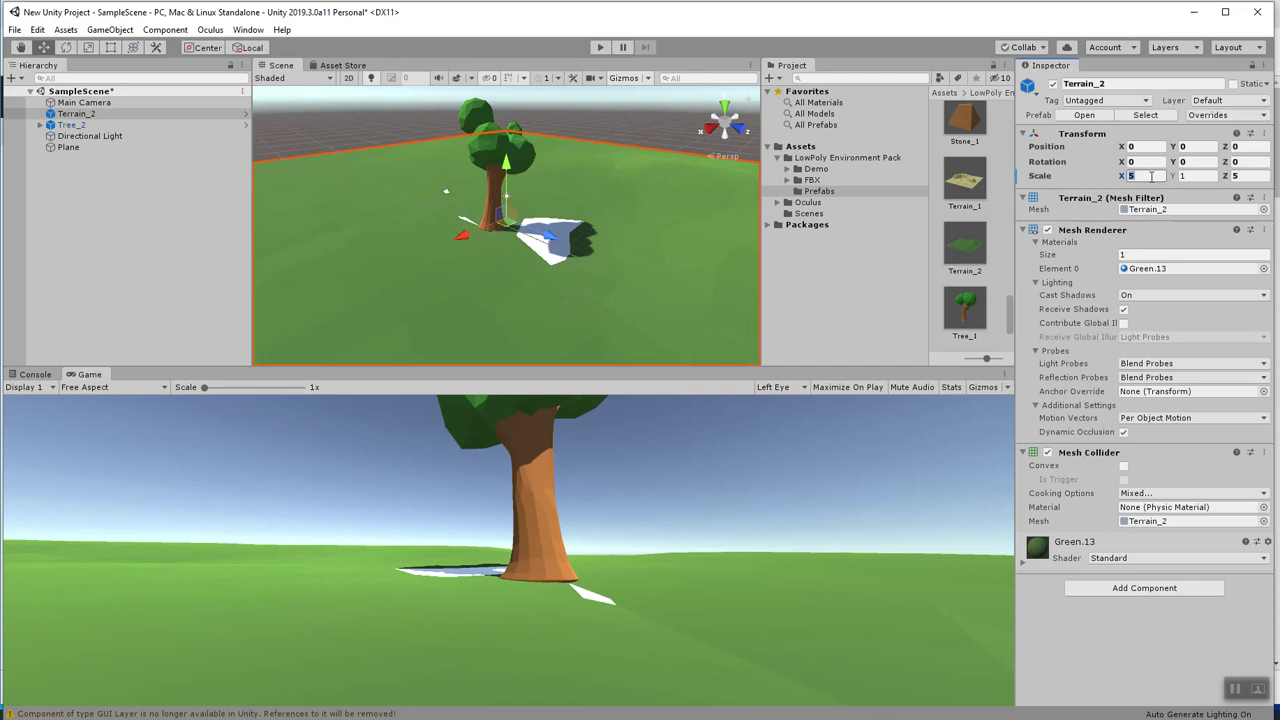
text(2)
key(Tab)
key(Tab)
text(2)
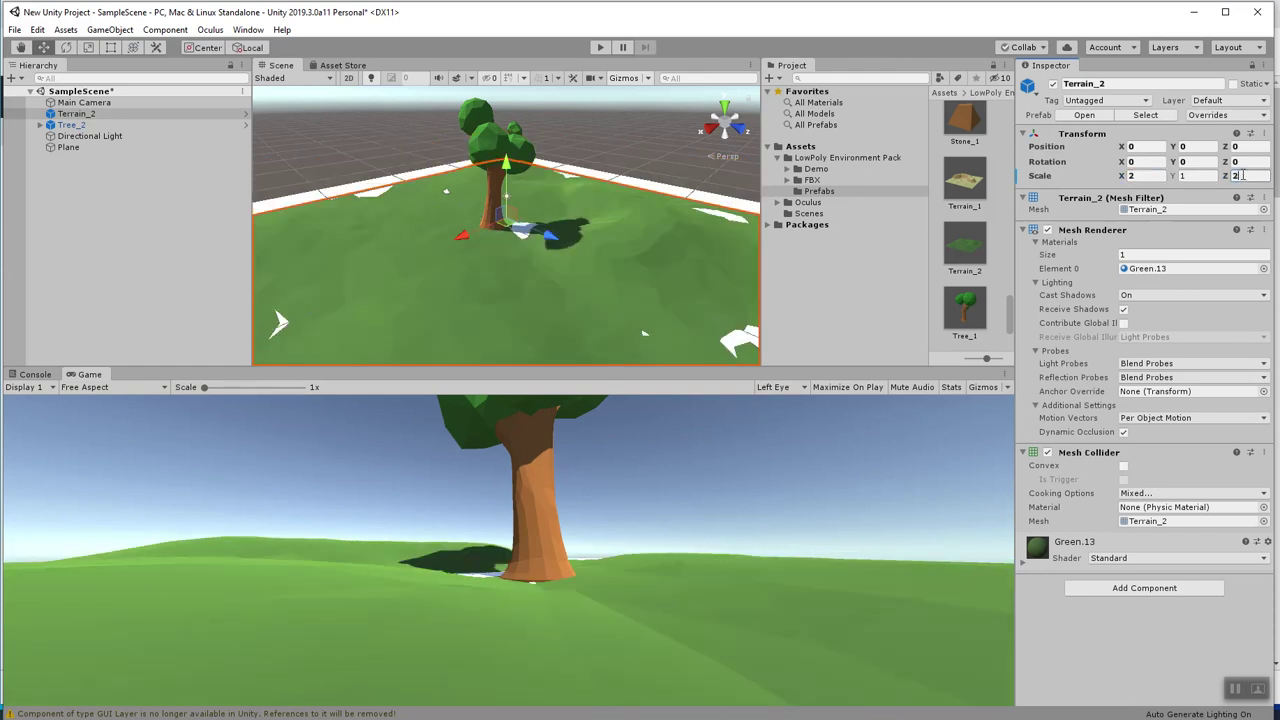
scroll(506, 215, down, 4)
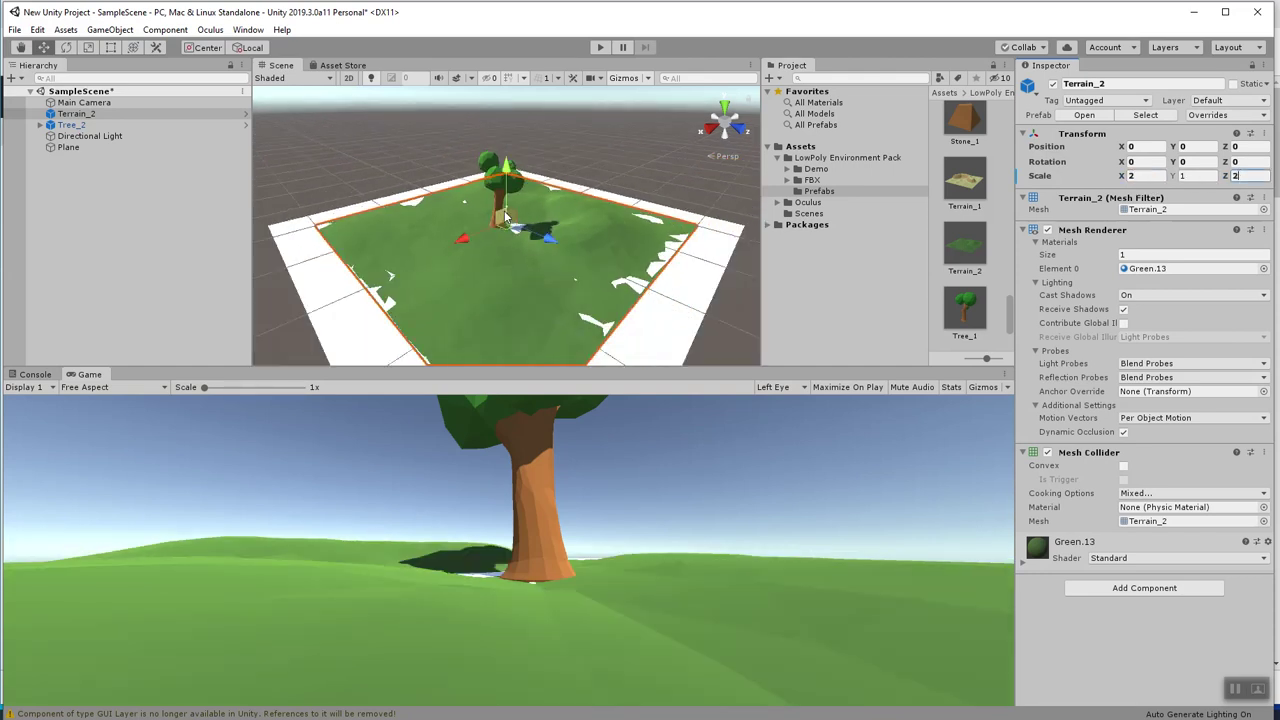
Set the terrain's X/Z scale to 3, raise it to Y 0.3, then select Tree_2.
click(1130, 176)
text(3)
key(Tab)
key(Tab)
text(3)
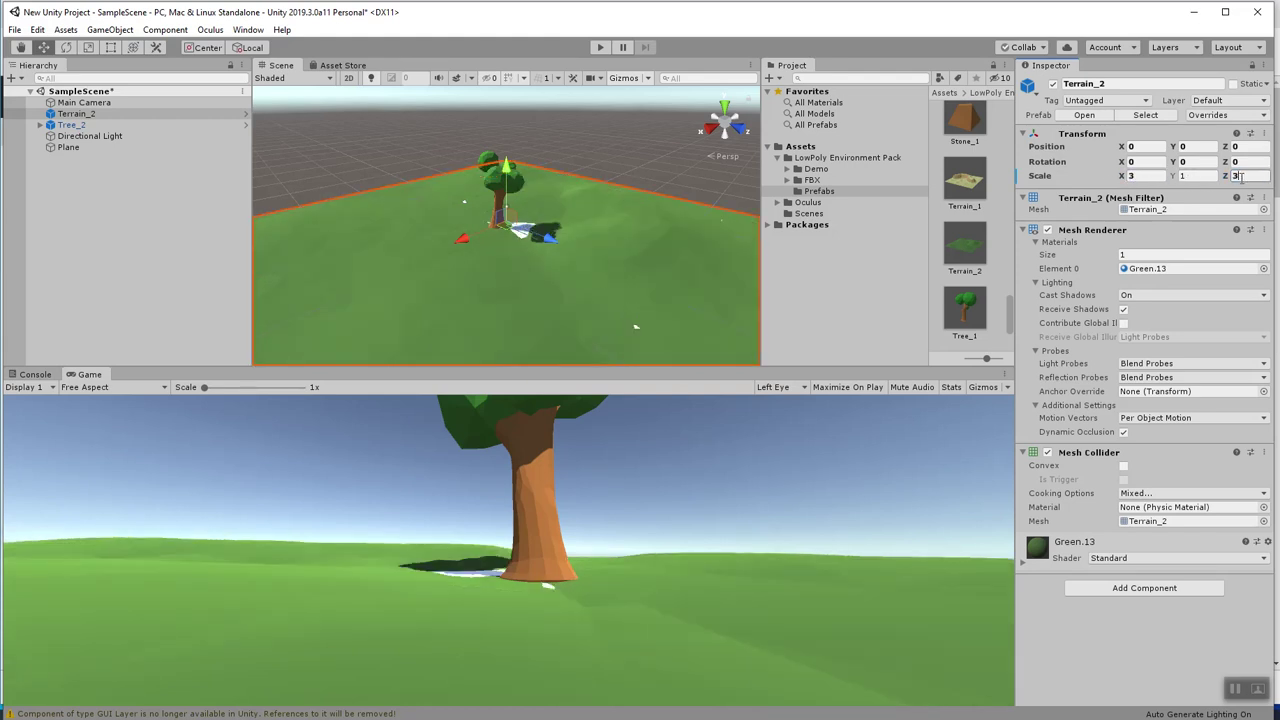
scroll(600, 200, down, 2)
scroll(570, 208, up, 3)
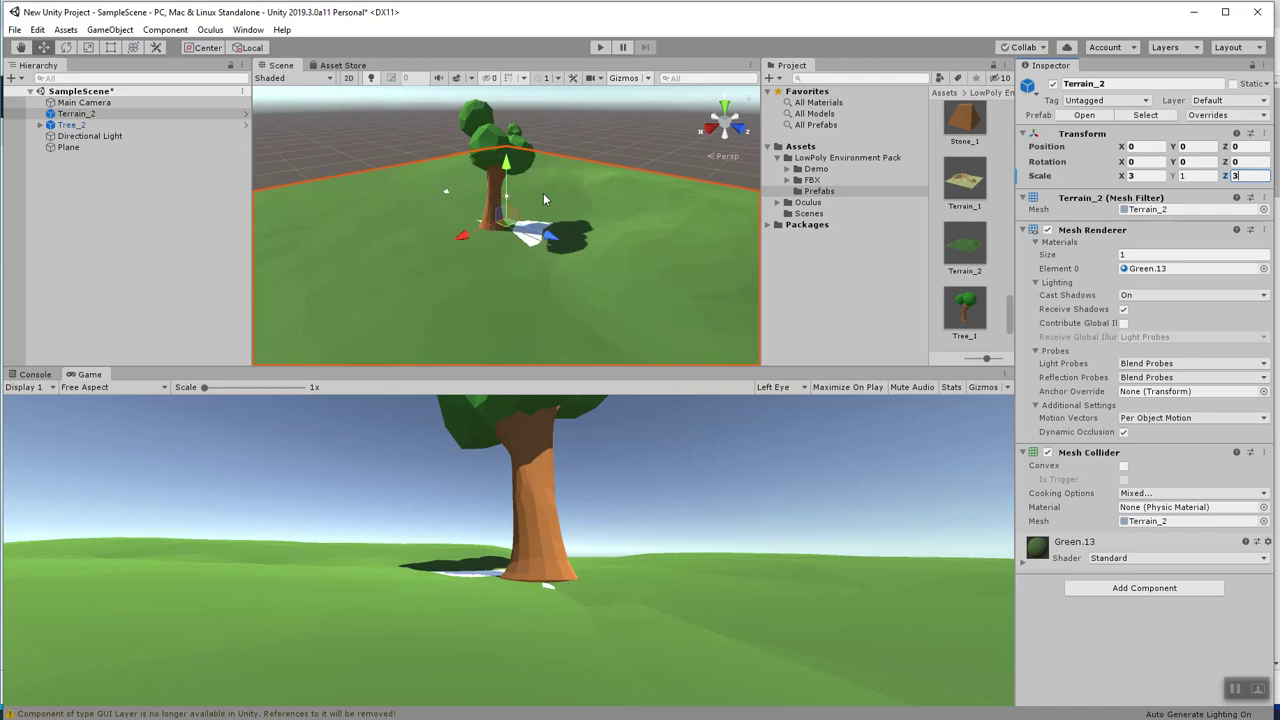
drag(503, 168, 508, 170)
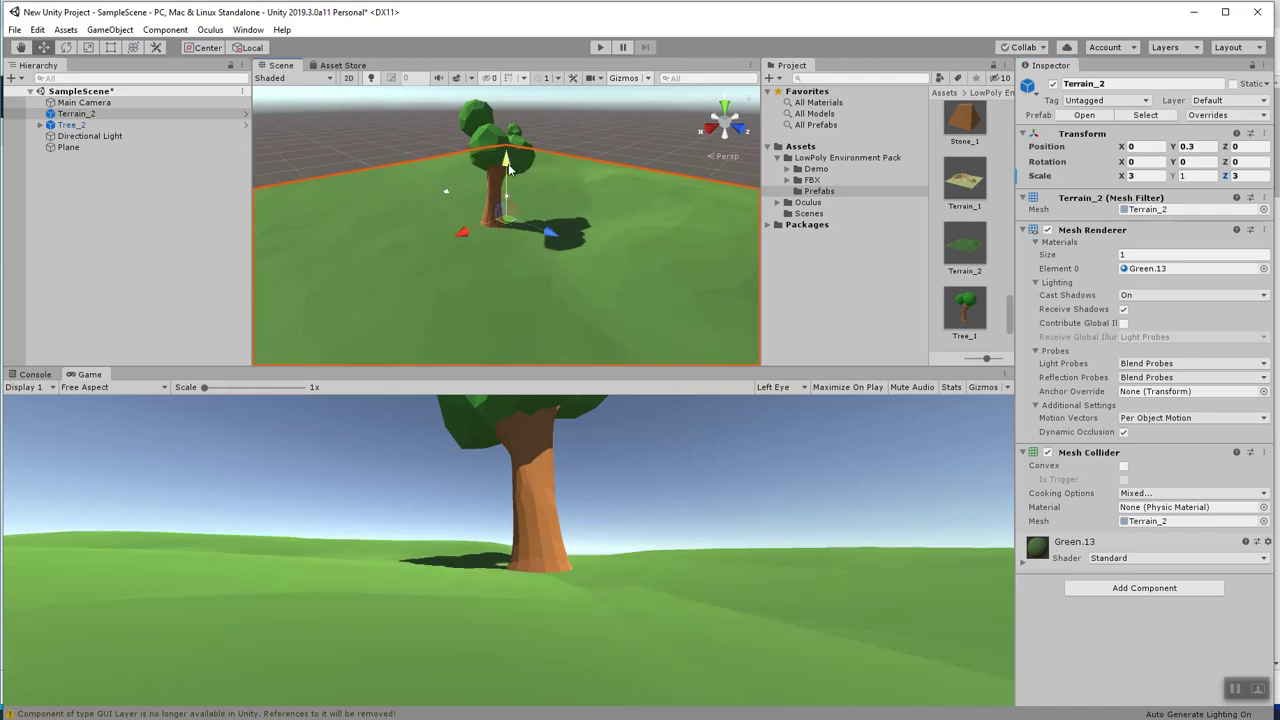
drag(75, 114, 83, 120)
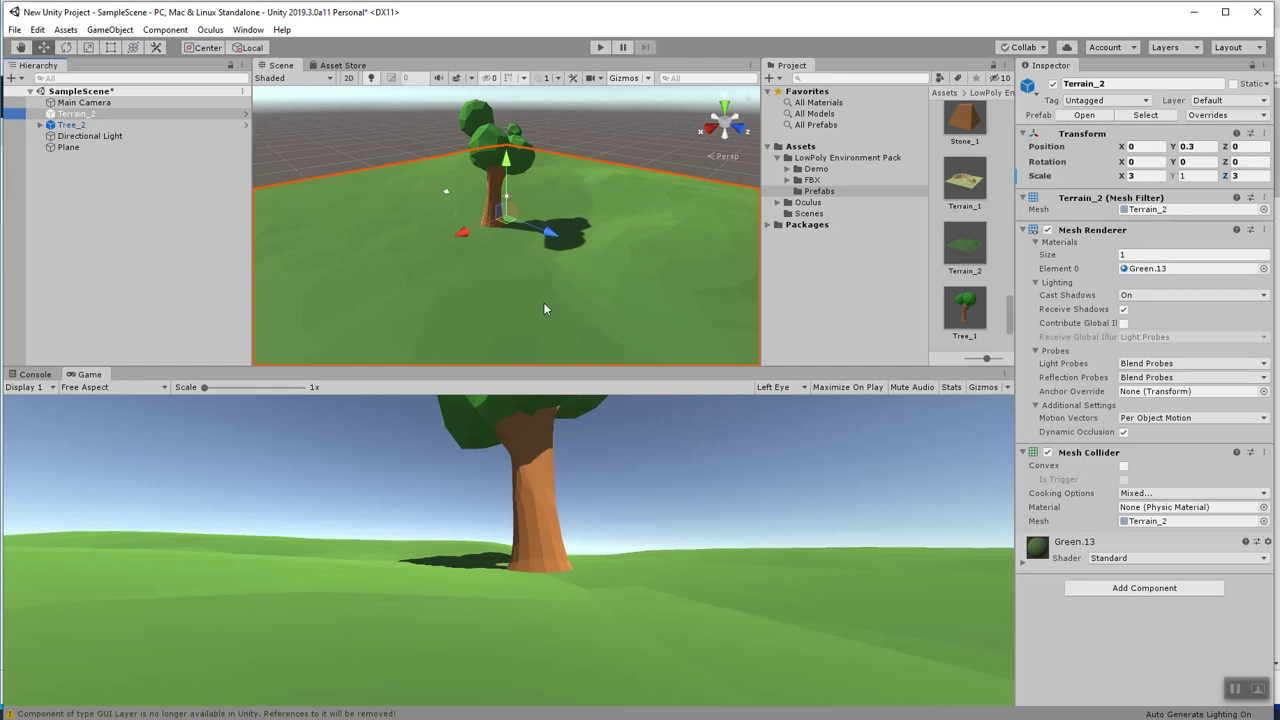
click(95, 125)
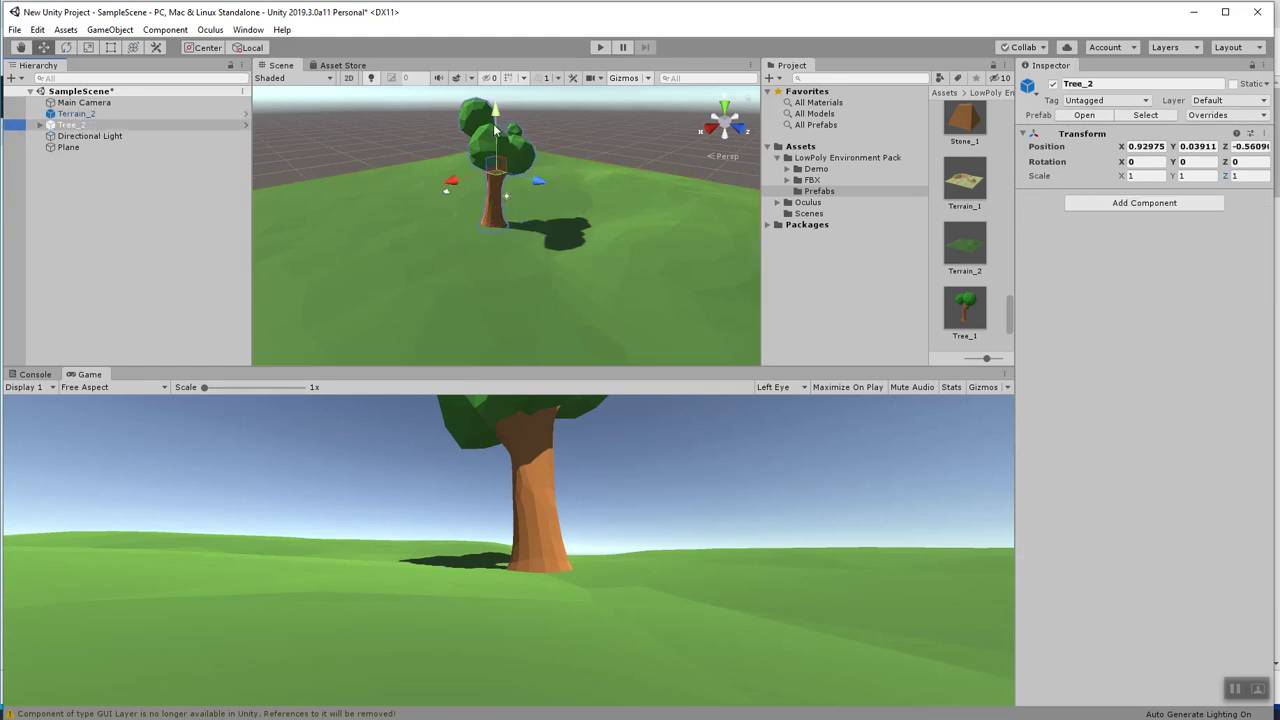
Duplicate the tree twice and move the copies to the right and left foreground.
key(ctrl+d)
key(ctrl+d)
drag(538, 182, 718, 213)
click(495, 176)
drag(446, 191, 466, 291)
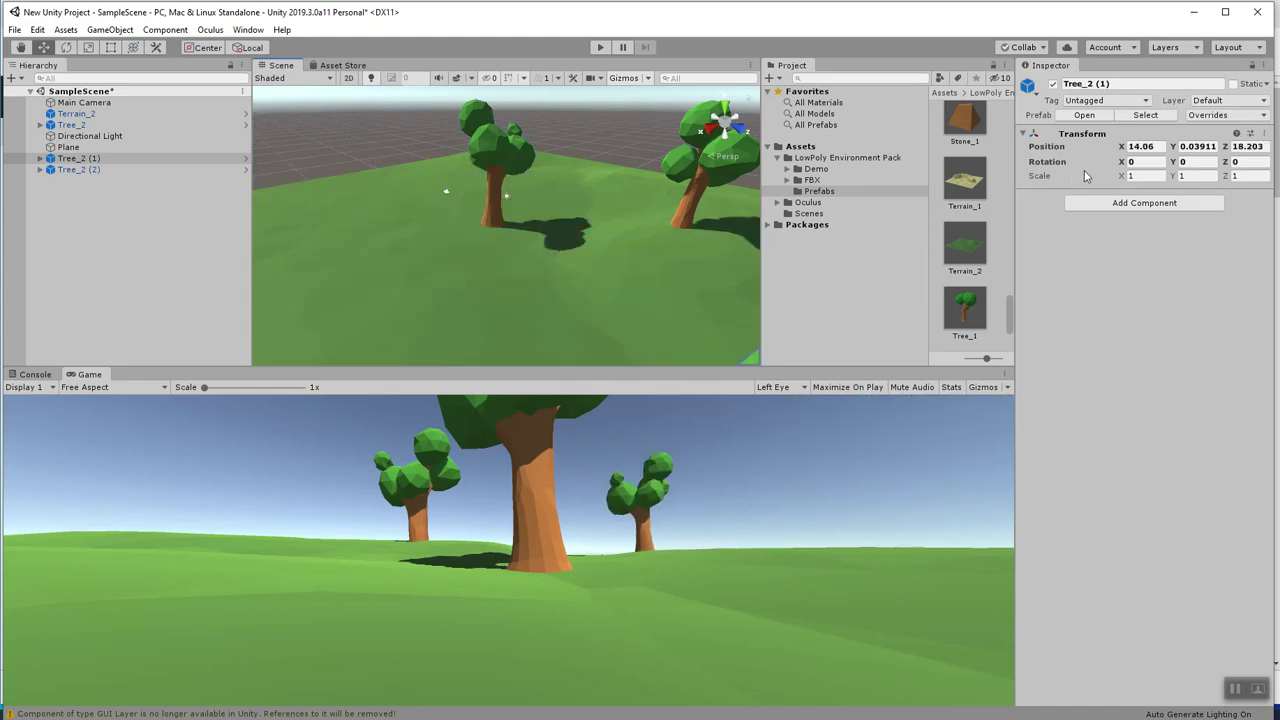
Look over the Plant_5 prefab, then go to the Oculus assets folder.
scroll(986, 236, up, 3)
scroll(981, 199, up, 2)
scroll(981, 210, up, 5)
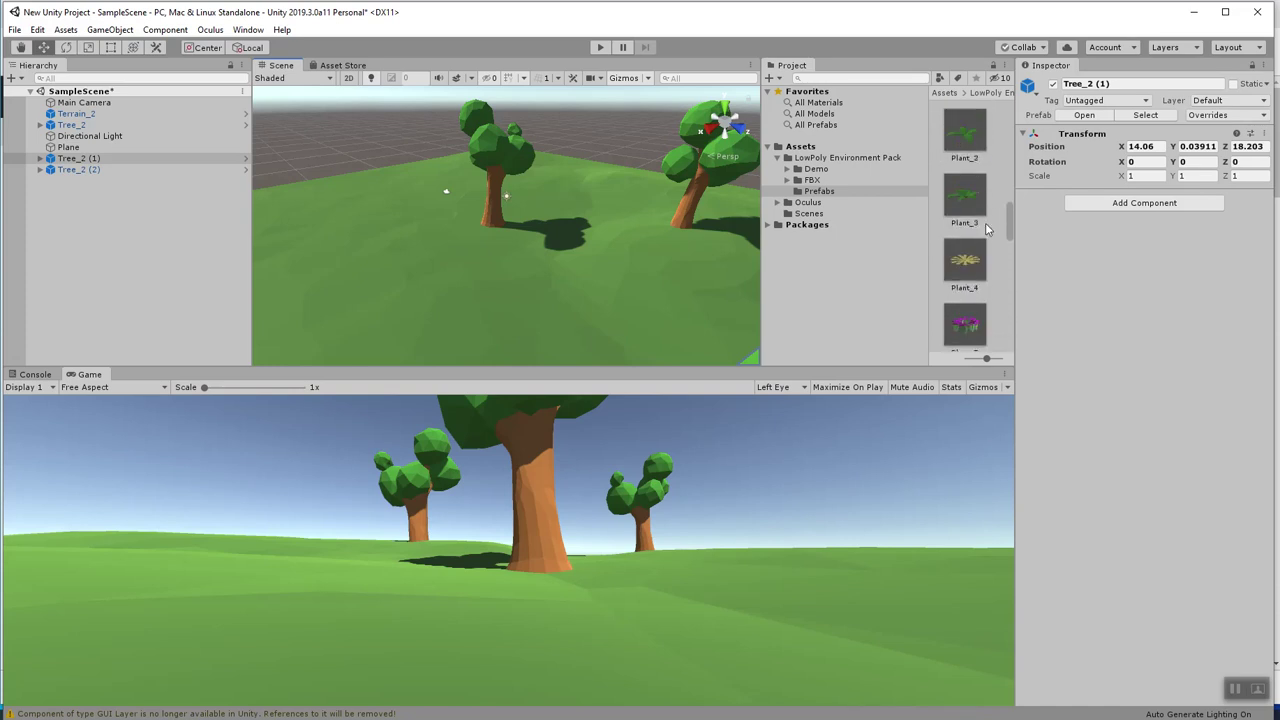
click(965, 202)
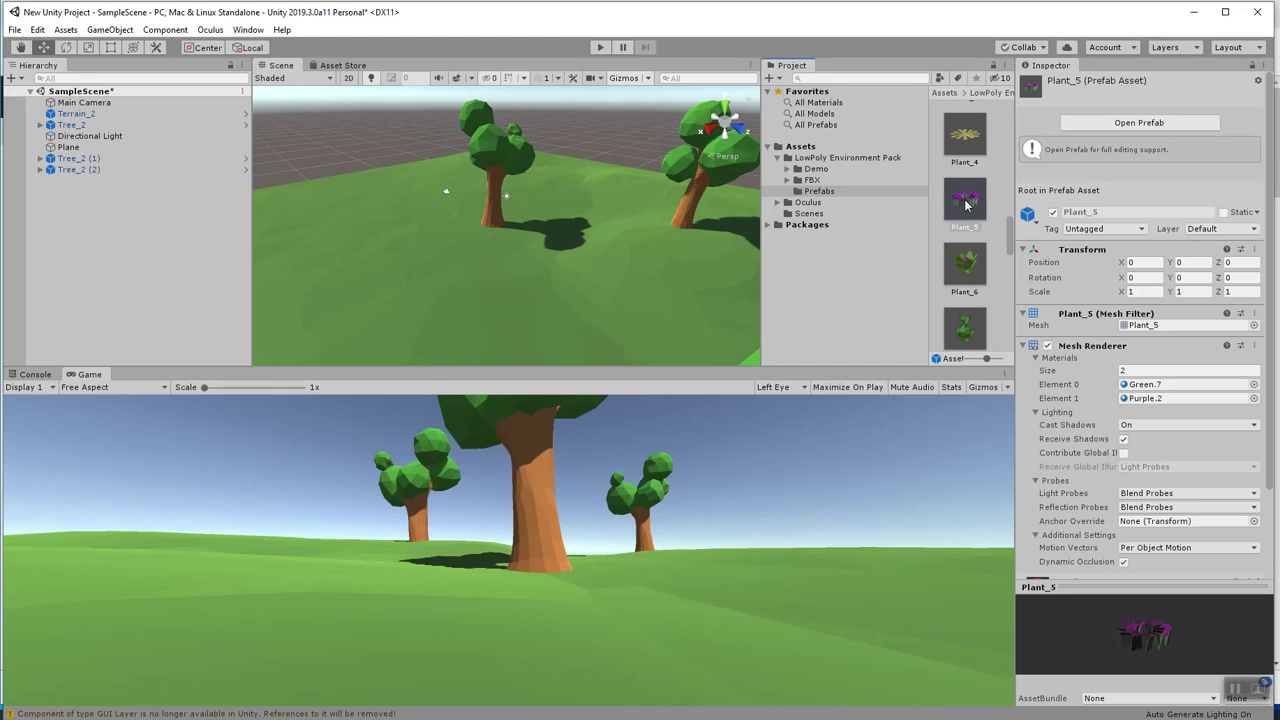
scroll(966, 204, up, 5)
scroll(970, 208, up, 3)
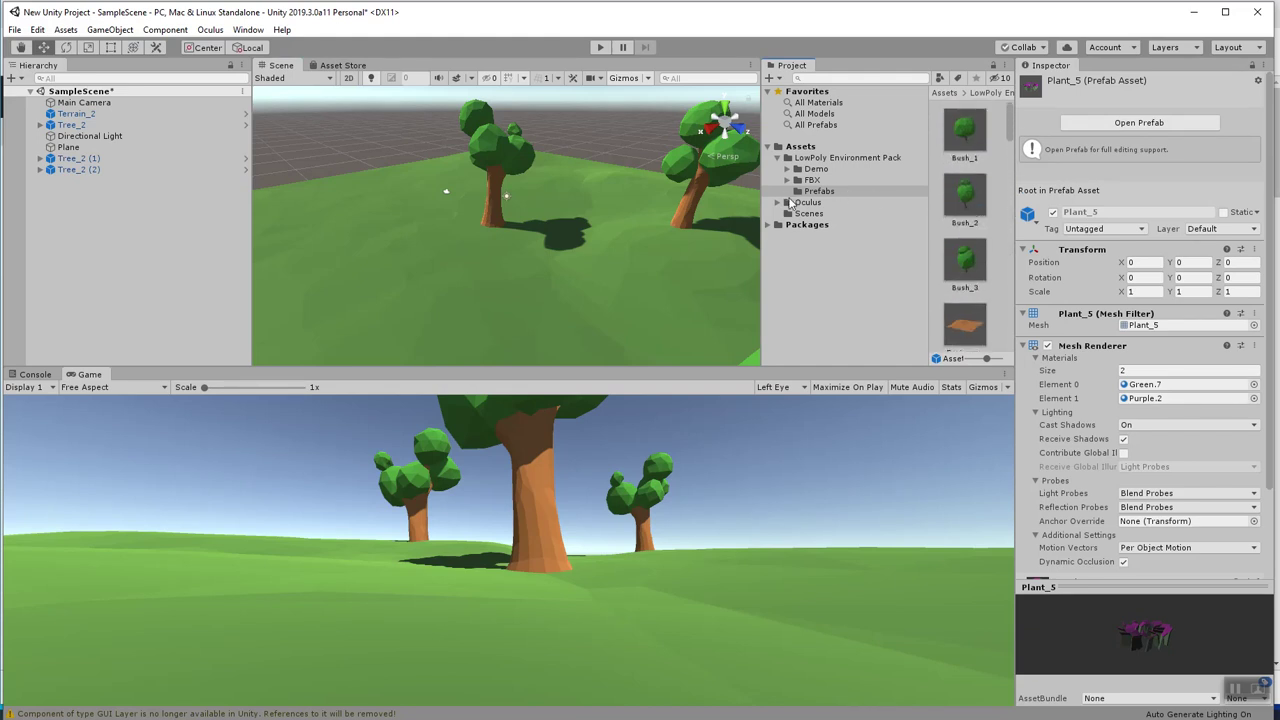
click(791, 203)
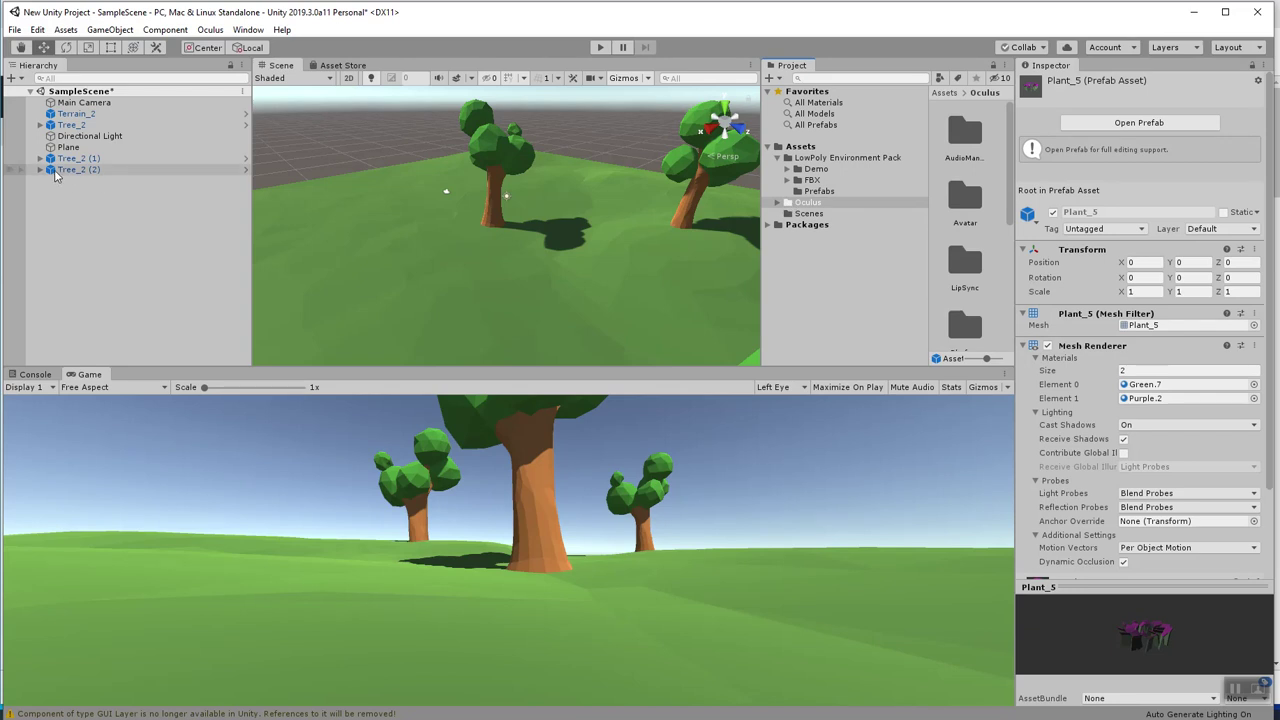
Create an empty object named Environment.
right_click(62, 199)
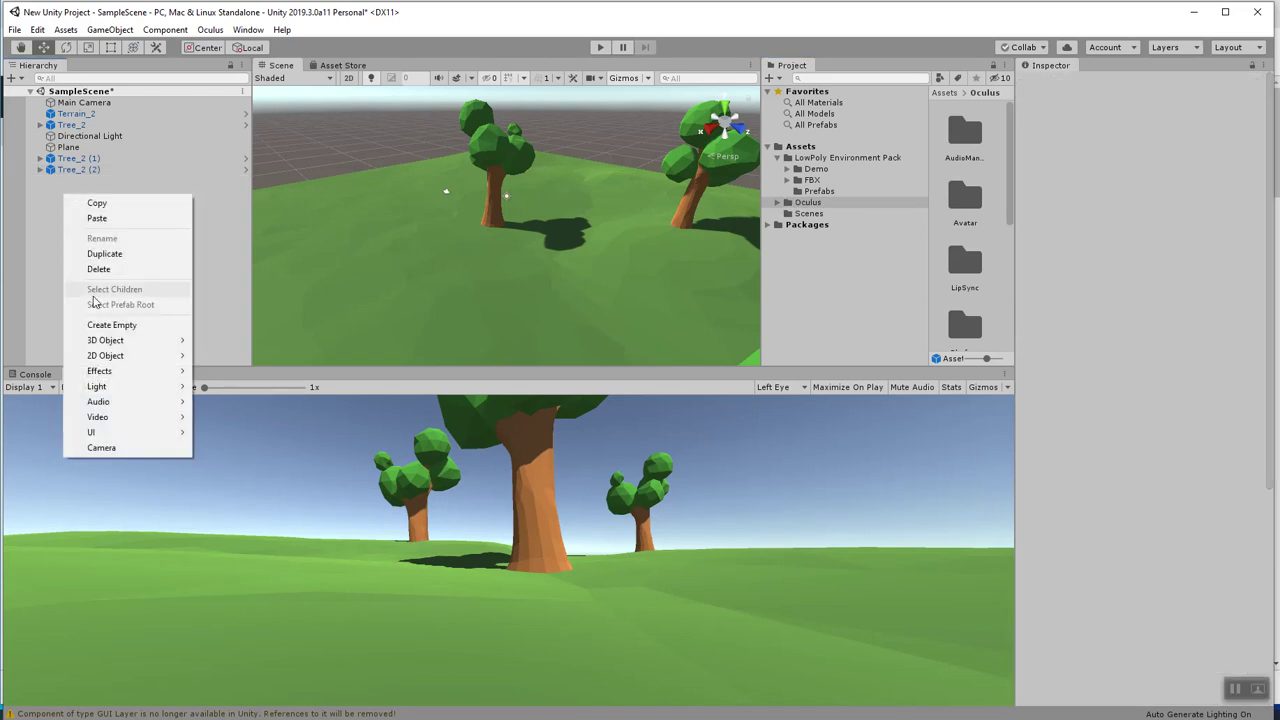
click(105, 325)
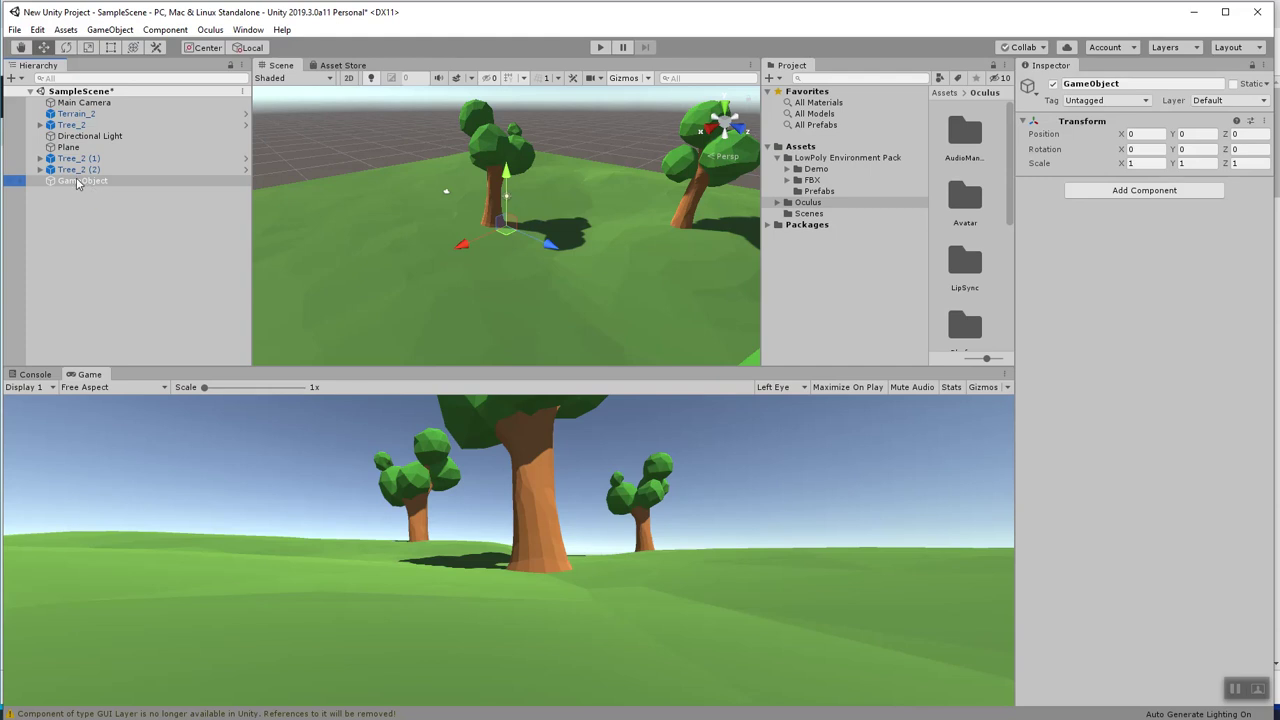
text(Environment)
key(Return)
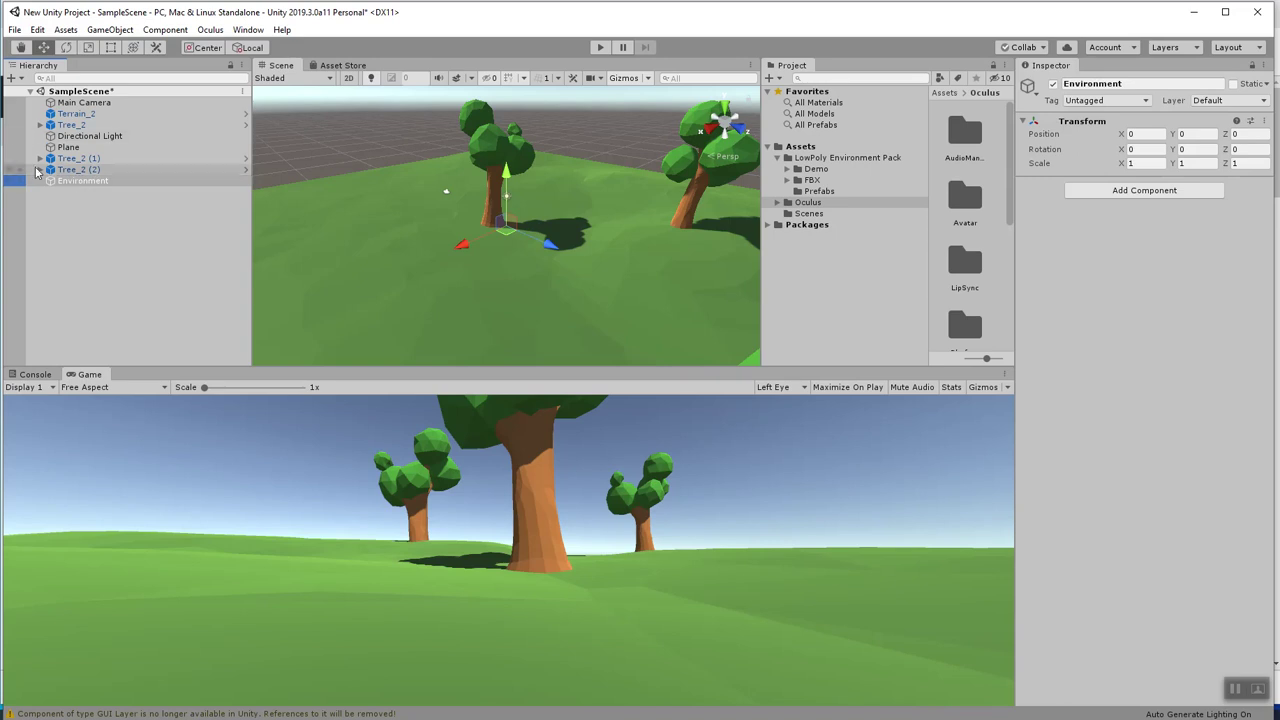
Select the three trees and Terrain_2 and reorder them beside Environment.
click(79, 169)
shift+click(79, 158)
click(72, 116)
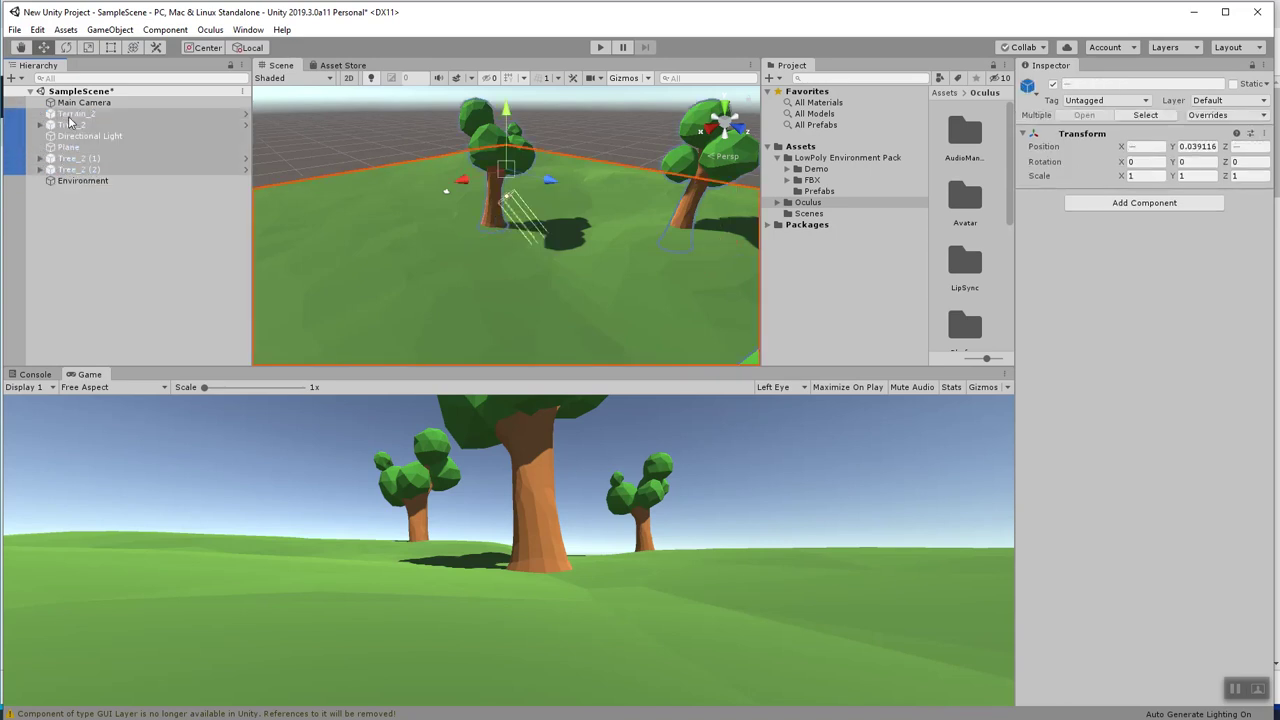
click(72, 123)
ctrl+click(72, 115)
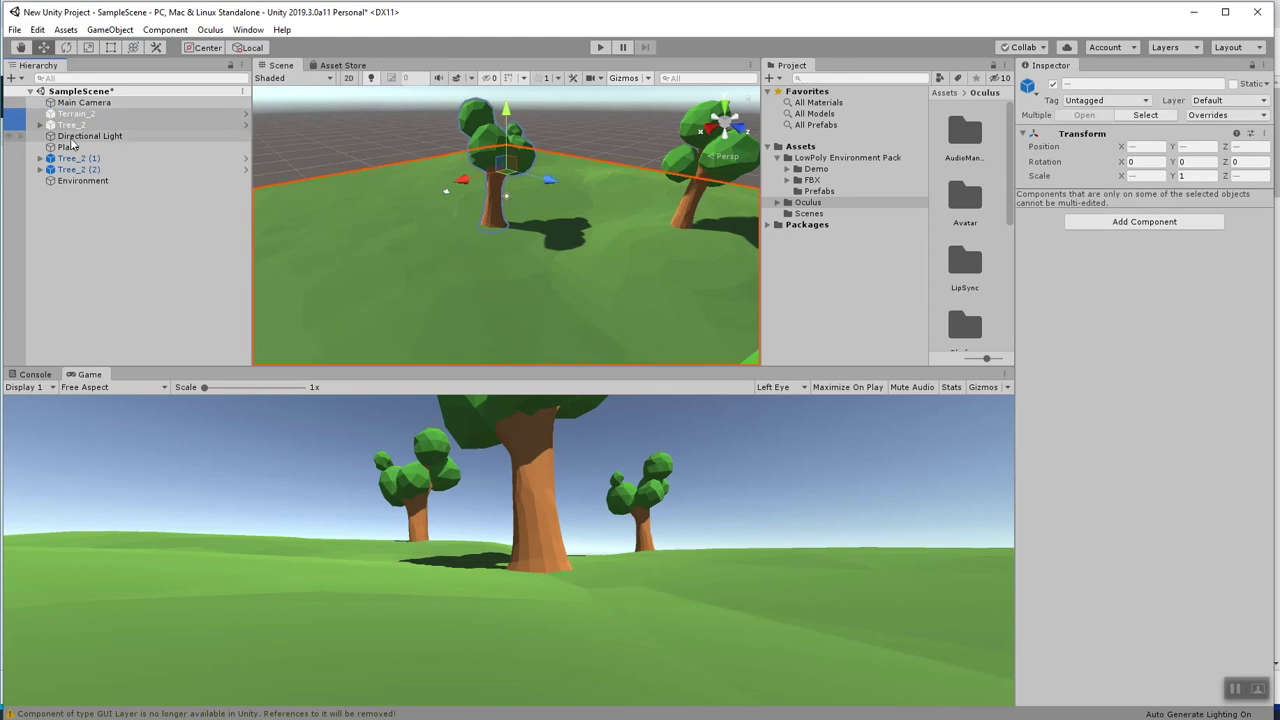
ctrl+click(72, 158)
ctrl+click(72, 170)
mouse_move(72, 163)
mouse_down()
mouse_move(74, 194)
mouse_move(68, 156)
mouse_up()
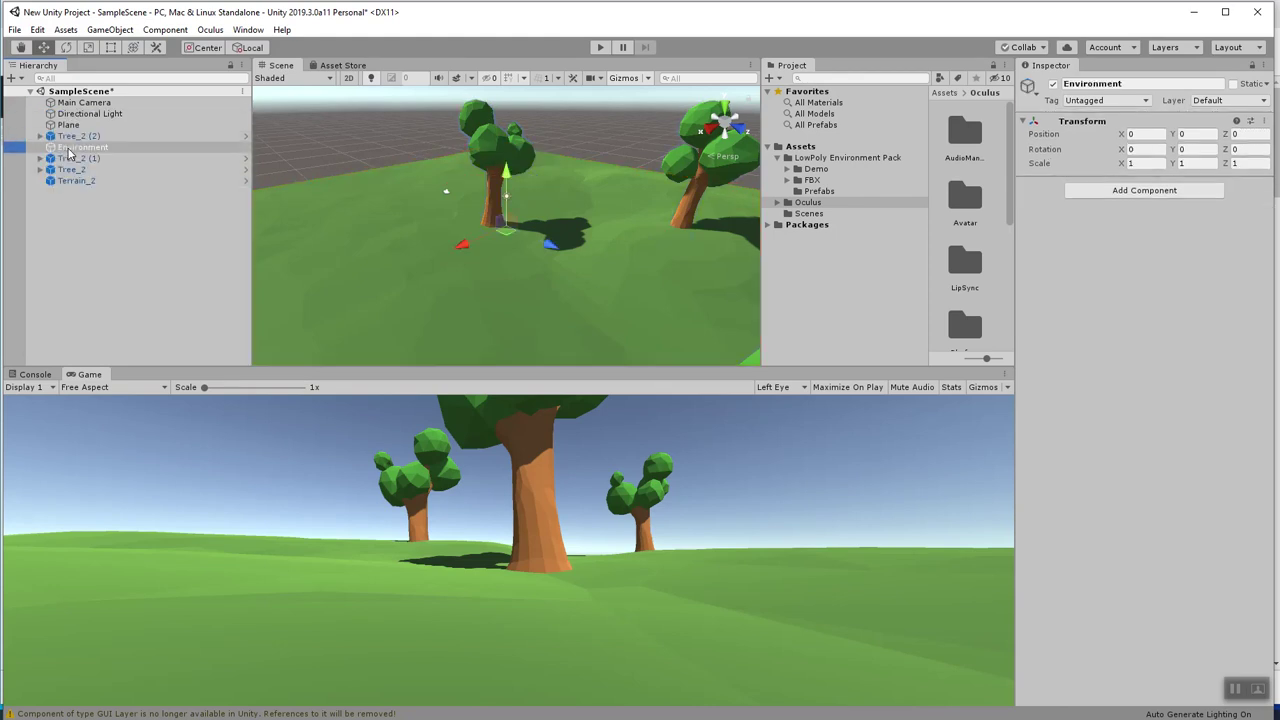
Make the three trees and Terrain_2 children of Environment.
ctrl+click(66, 161)
ctrl+click(68, 170)
ctrl+click(68, 181)
ctrl+click(68, 181)
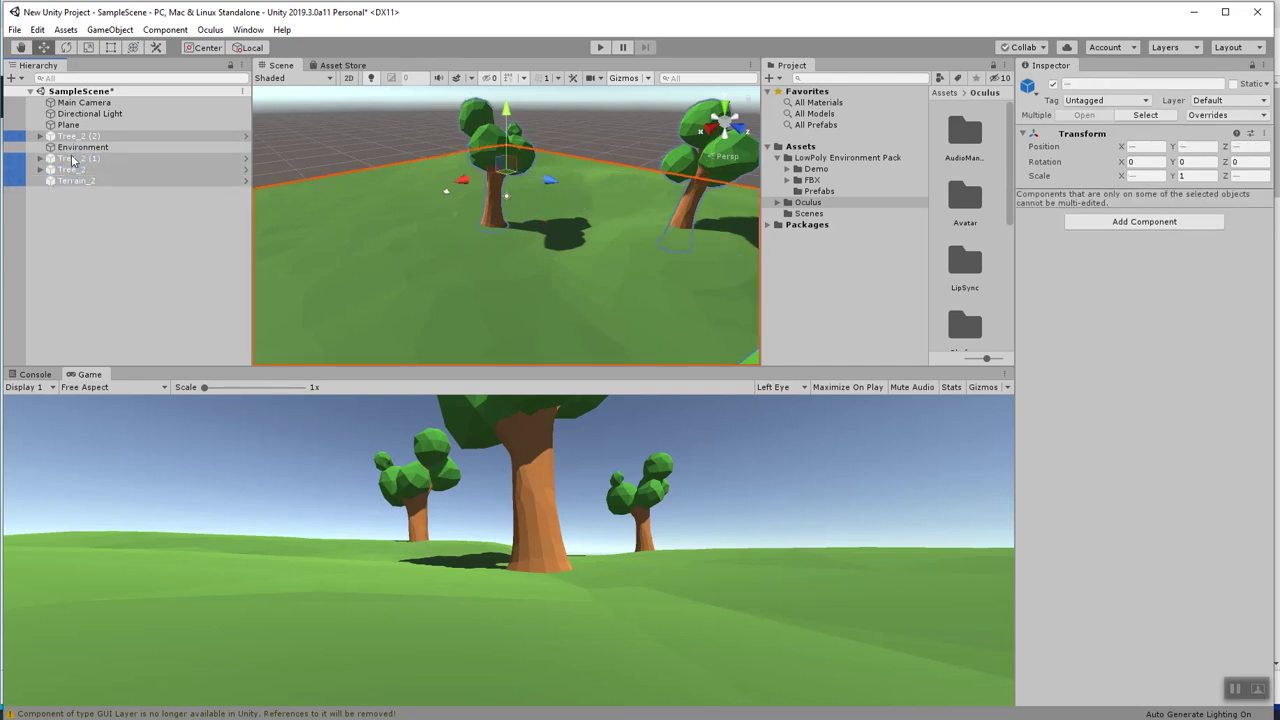
ctrl+click(68, 170)
ctrl+click(68, 159)
ctrl+click(68, 159)
ctrl+click(68, 170)
ctrl+click(68, 181)
drag(68, 160, 72, 143)
Create an empty child of Environment named Trees.
click(72, 147)
click(71, 136)
right_click(70, 136)
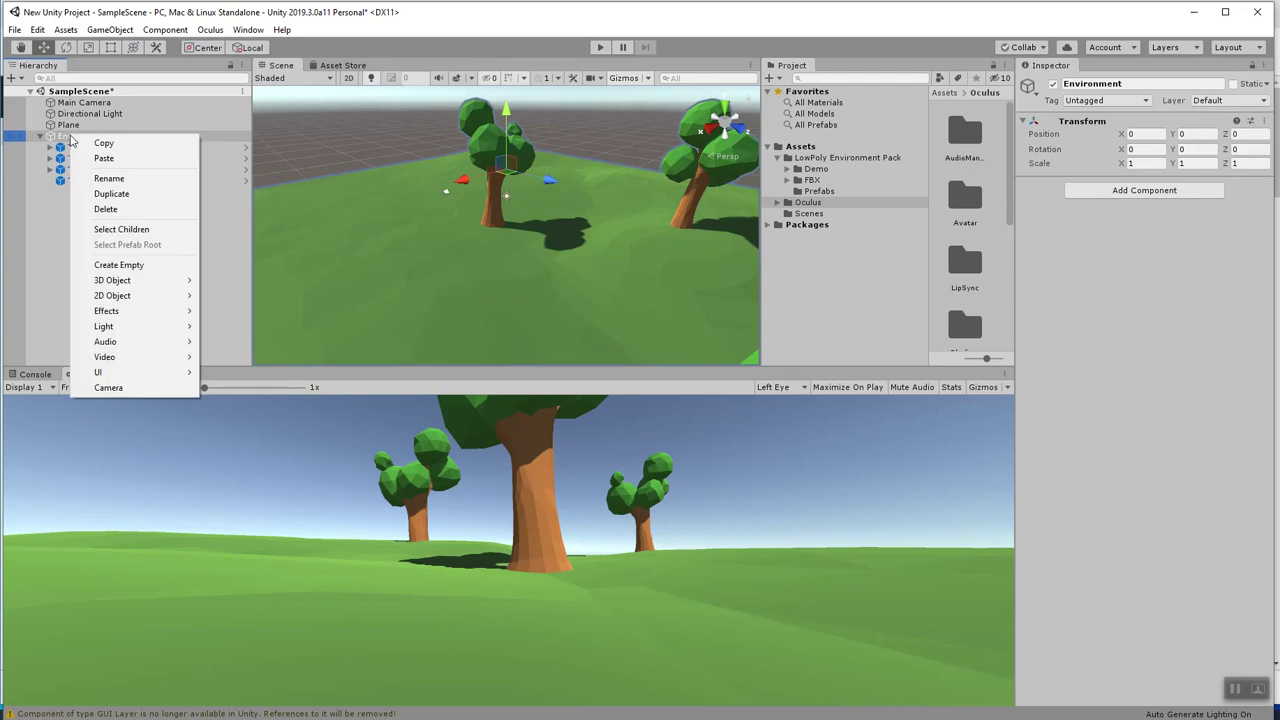
click(125, 265)
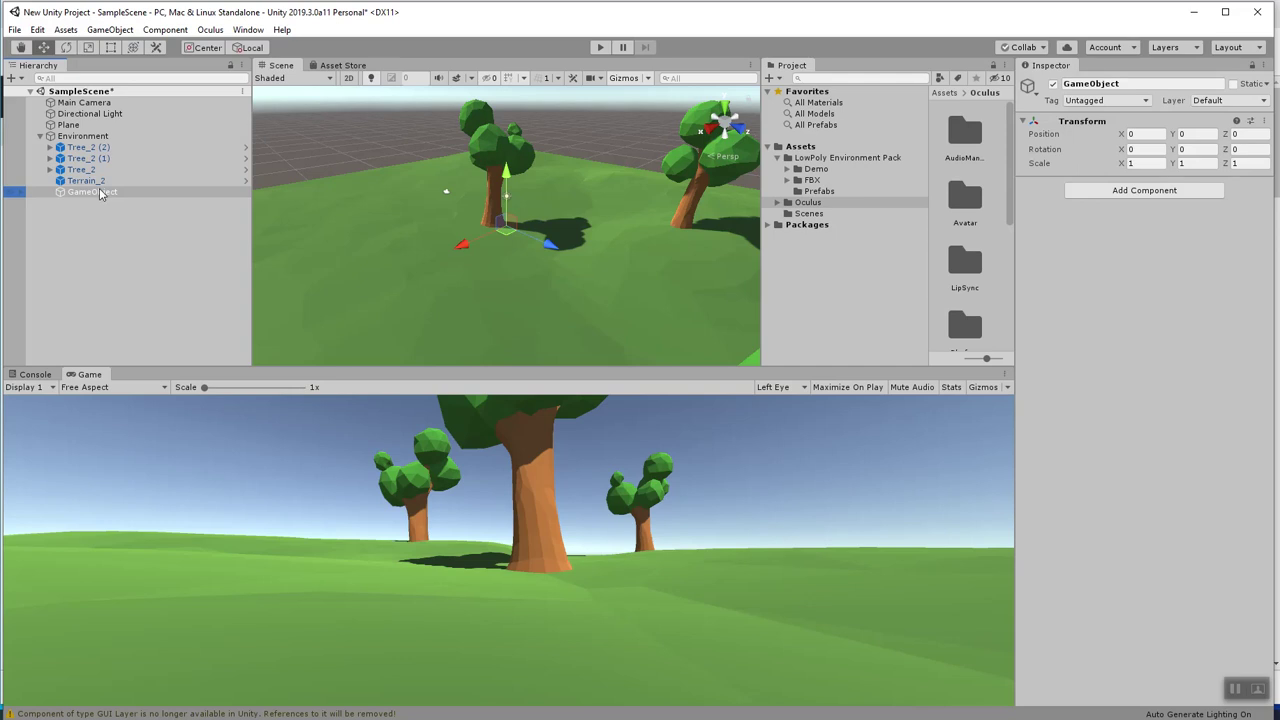
text(Trees)
key(Return)
Move the three Tree_2 objects into Trees, collapse the groups, and focus on the Plane.
click(88, 147)
shift+click(93, 170)
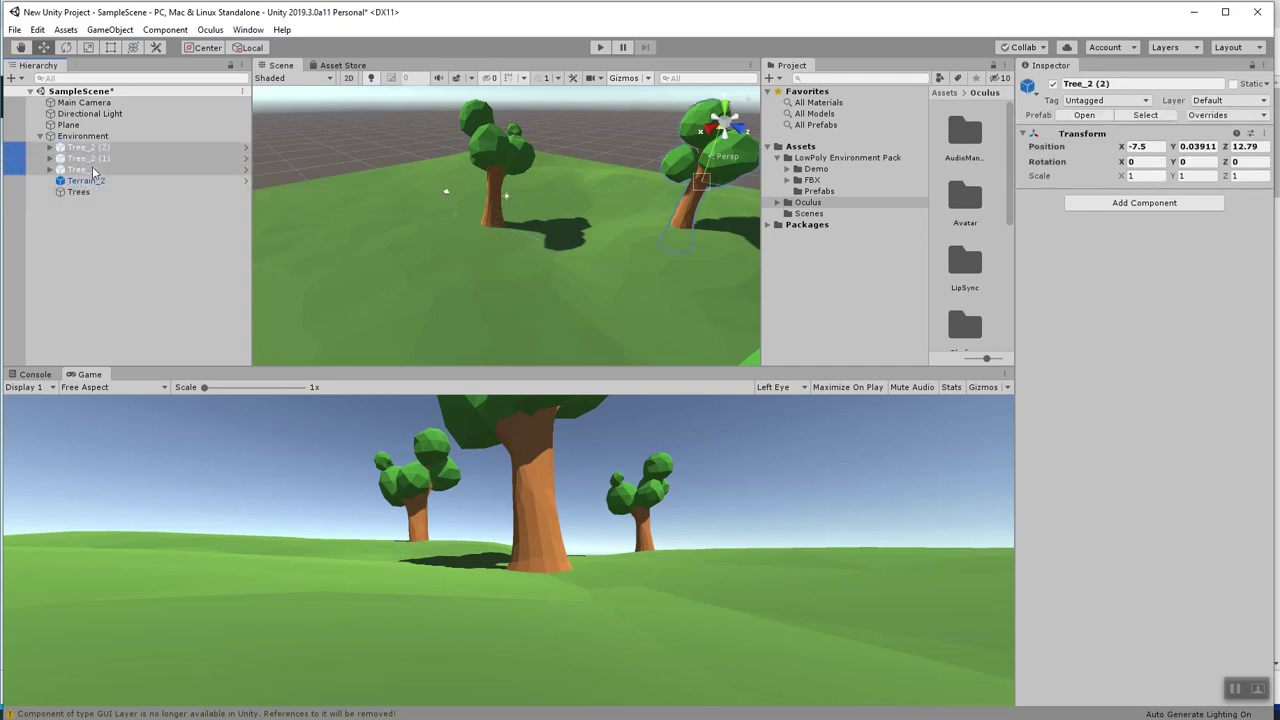
key(f)
drag(88, 175, 78, 191)
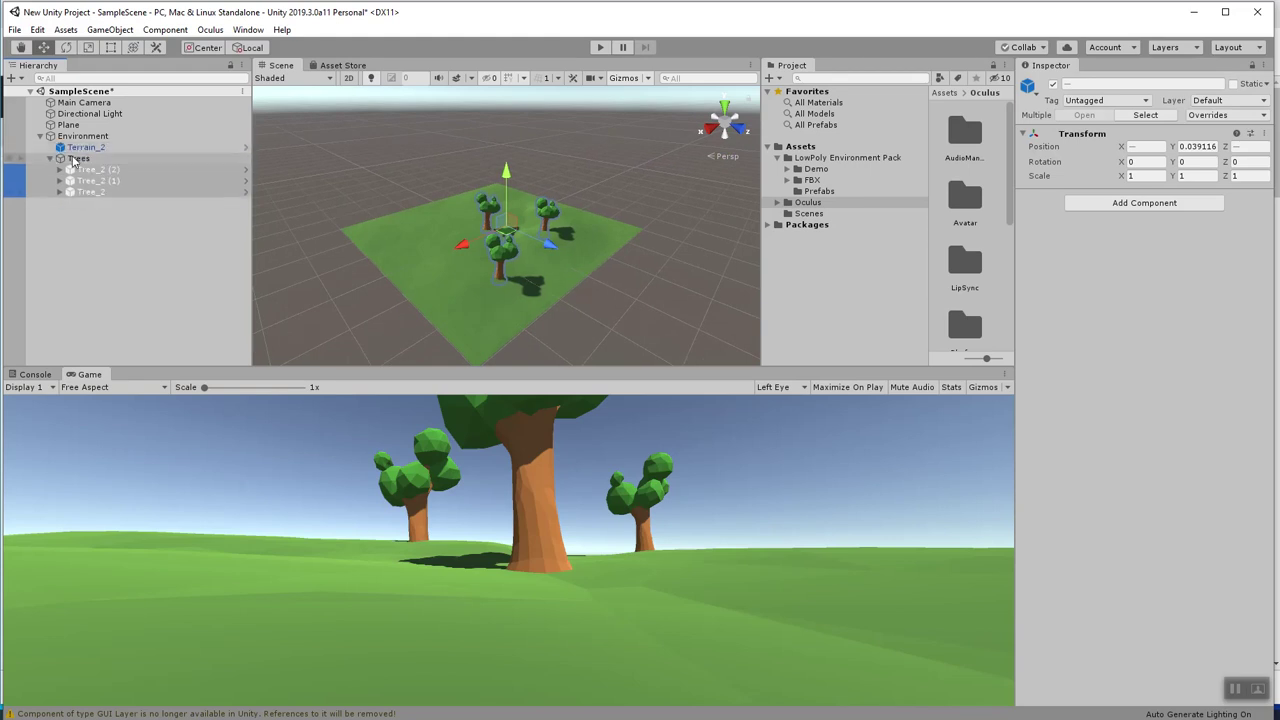
click(78, 156)
click(49, 158)
click(41, 137)
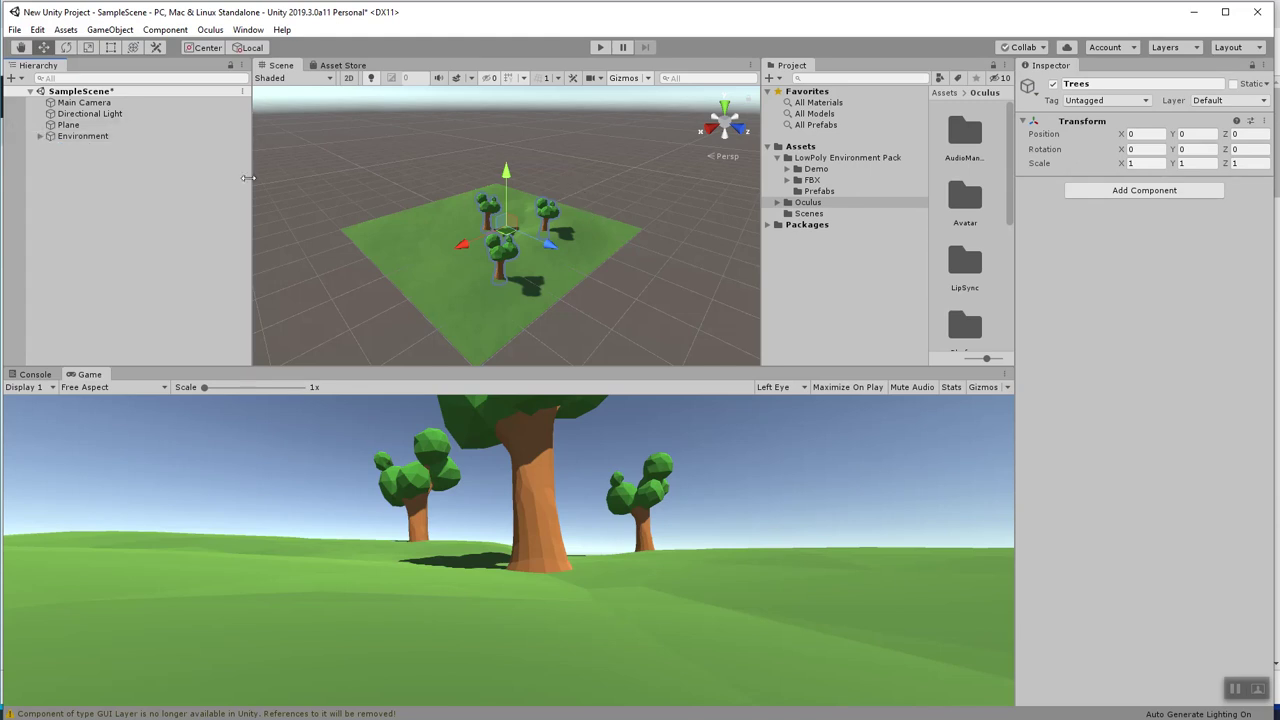
double_click(68, 124)
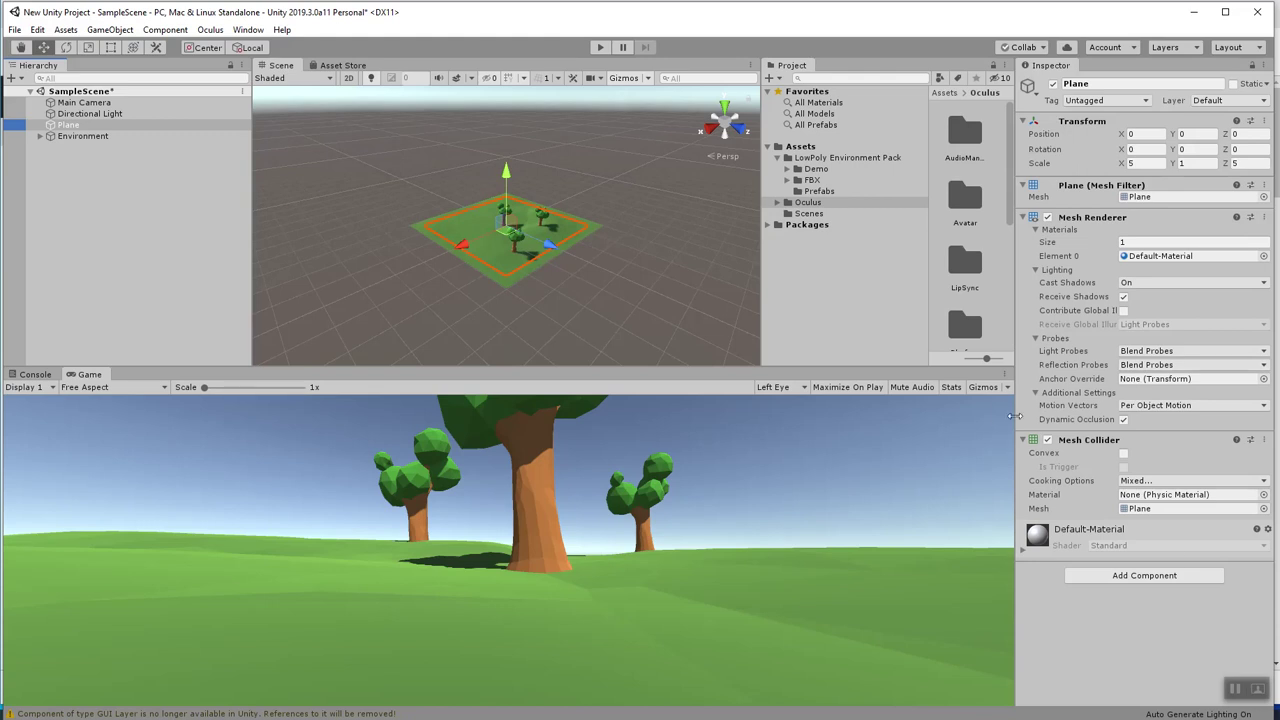
Browse to the VR prefabs inside the Oculus folder.
right_click(93, 172)
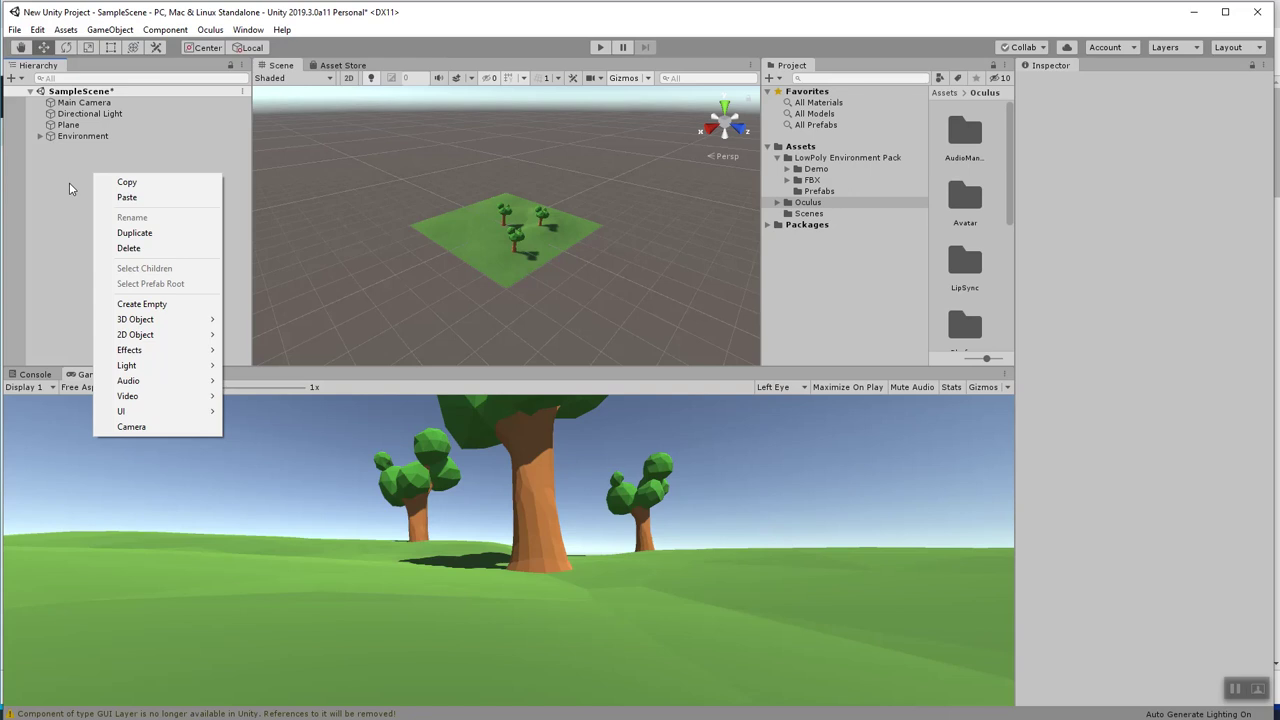
click(66, 181)
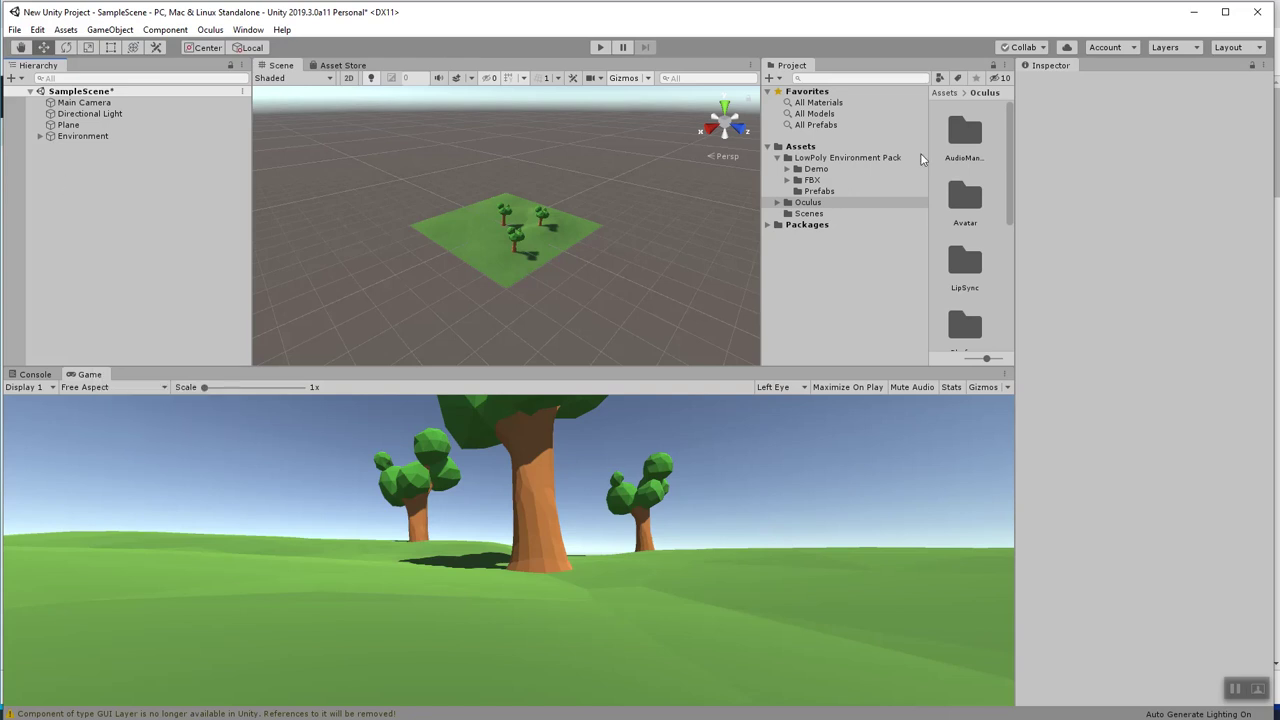
click(778, 204)
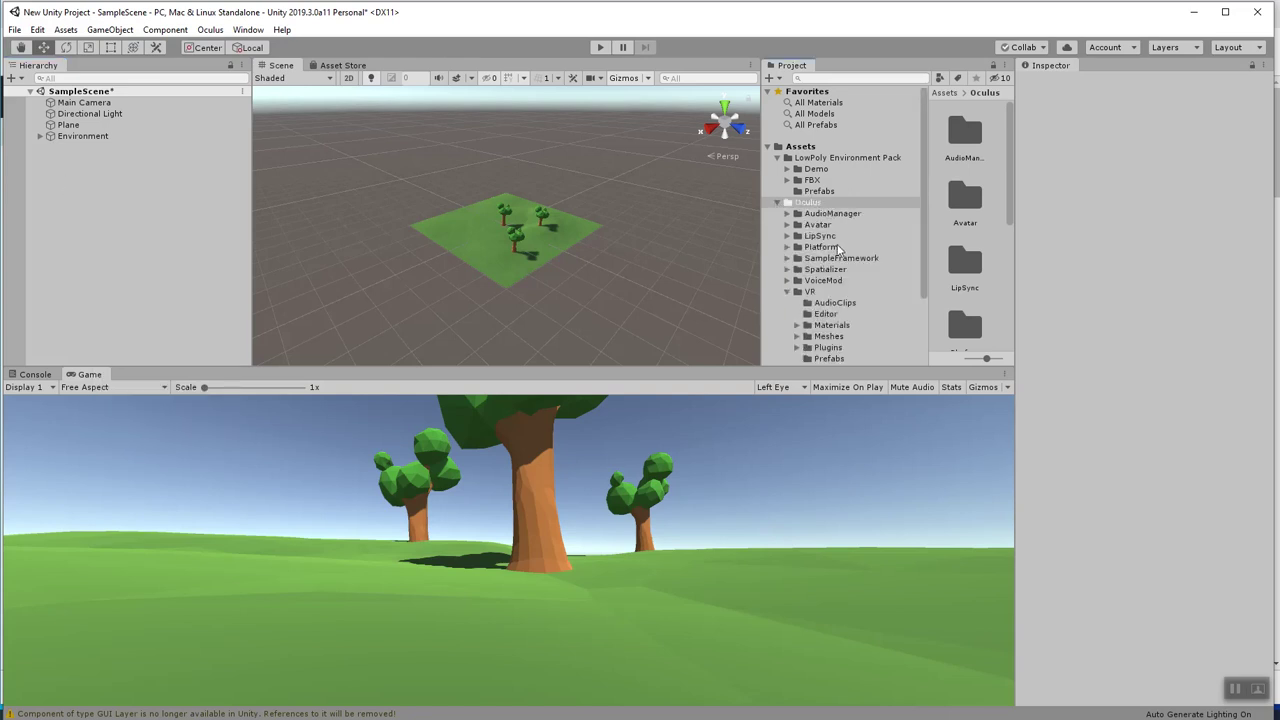
scroll(817, 244, down, 2)
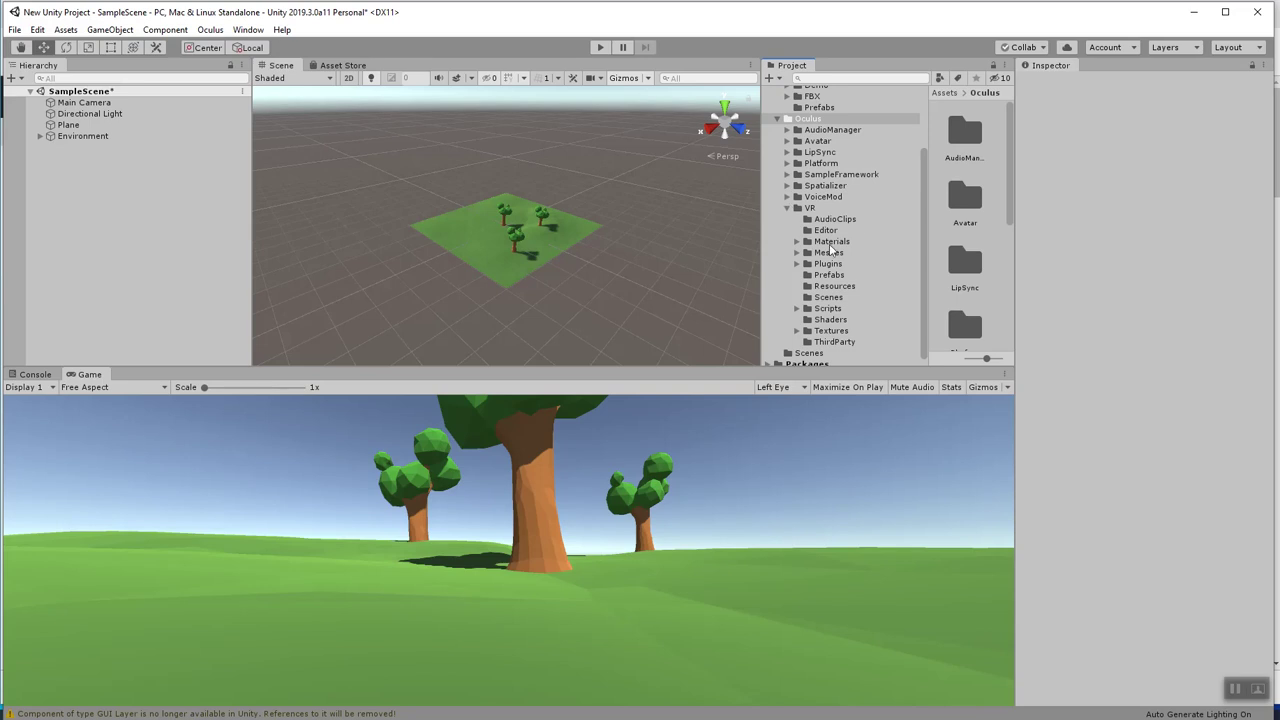
click(829, 274)
scroll(990, 224, down, 1)
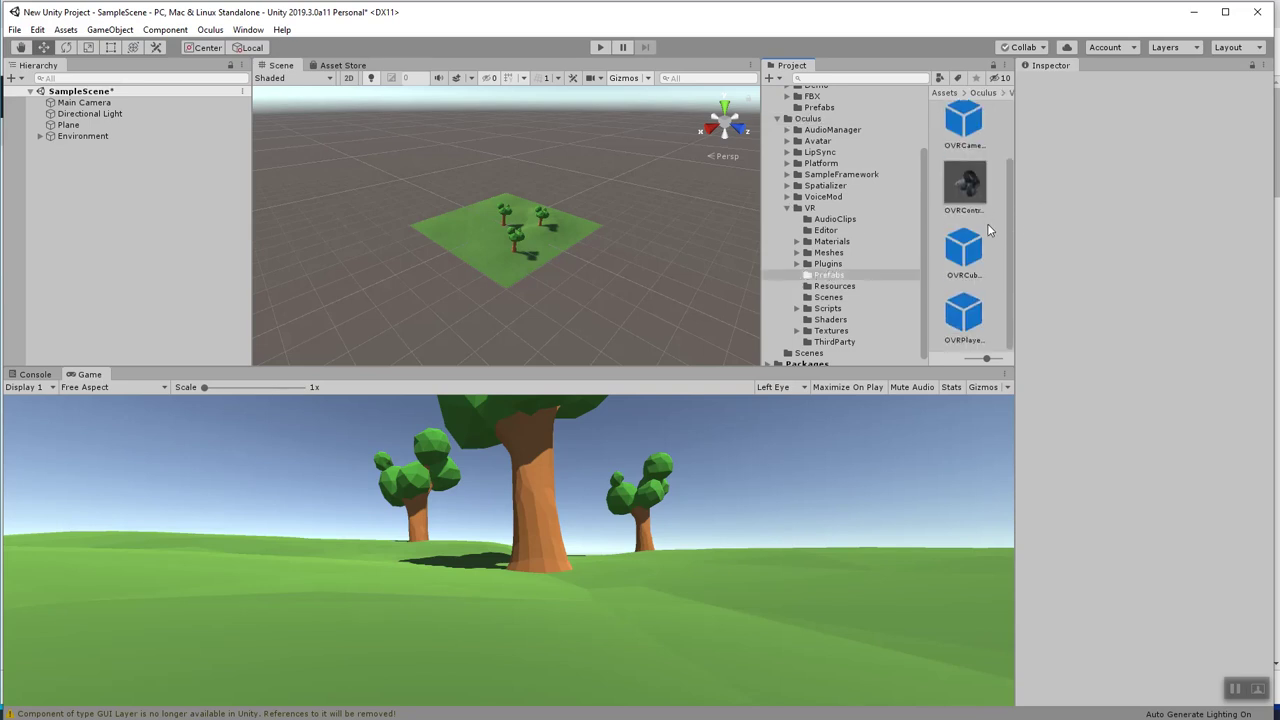
Add the OVRPlayerController prefab and move it to Y 3.4 and Z -5.3.
drag(961, 320, 74, 165)
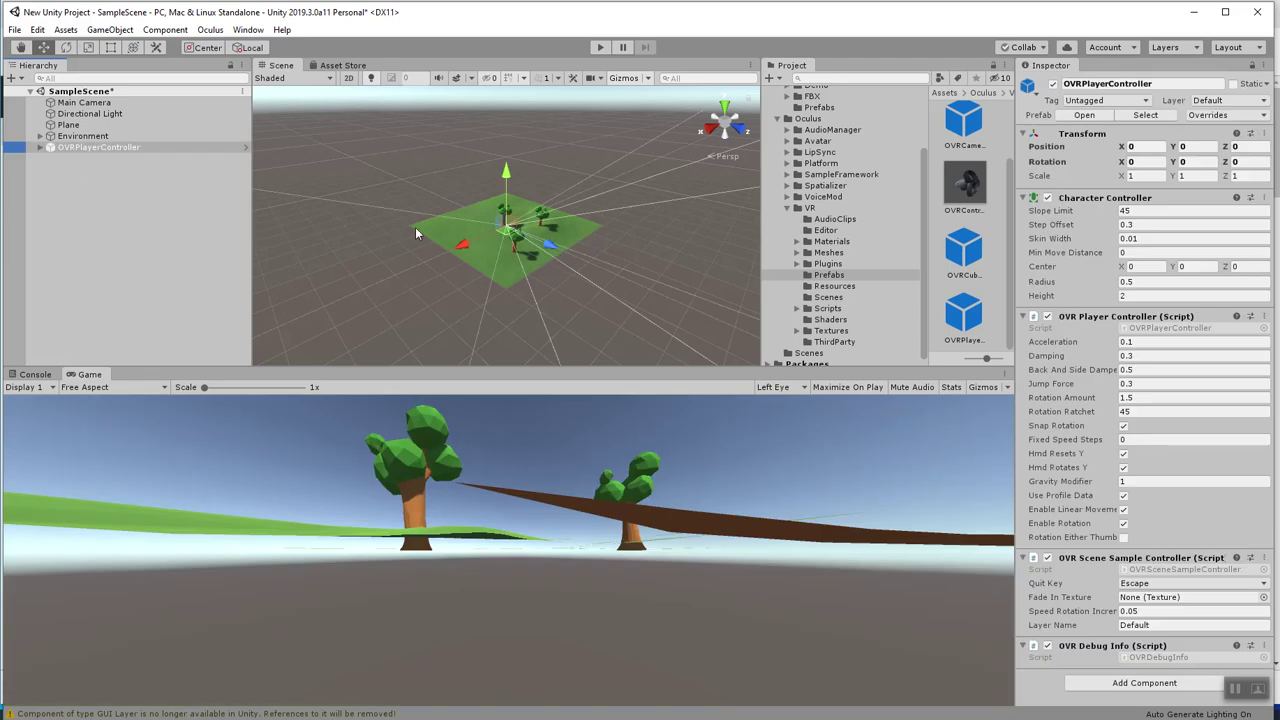
drag(505, 182, 503, 175)
drag(552, 233, 540, 232)
click(40, 147)
click(40, 147)
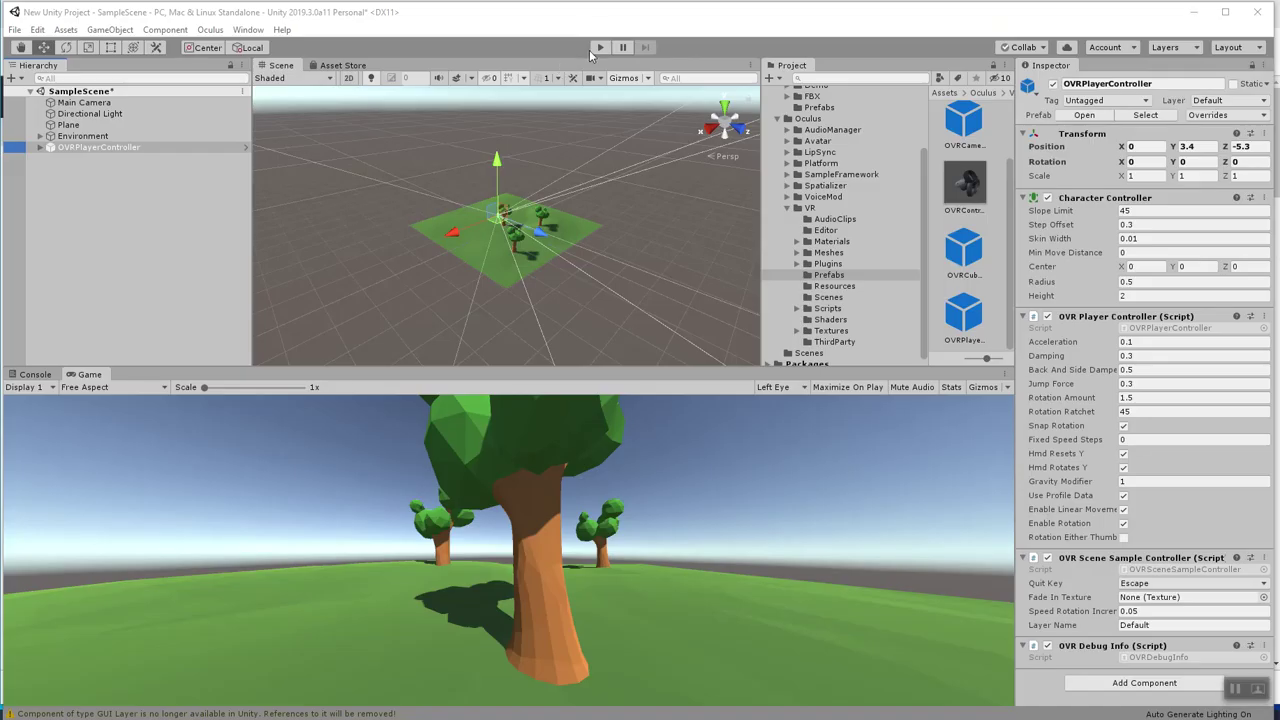
click(599, 48)
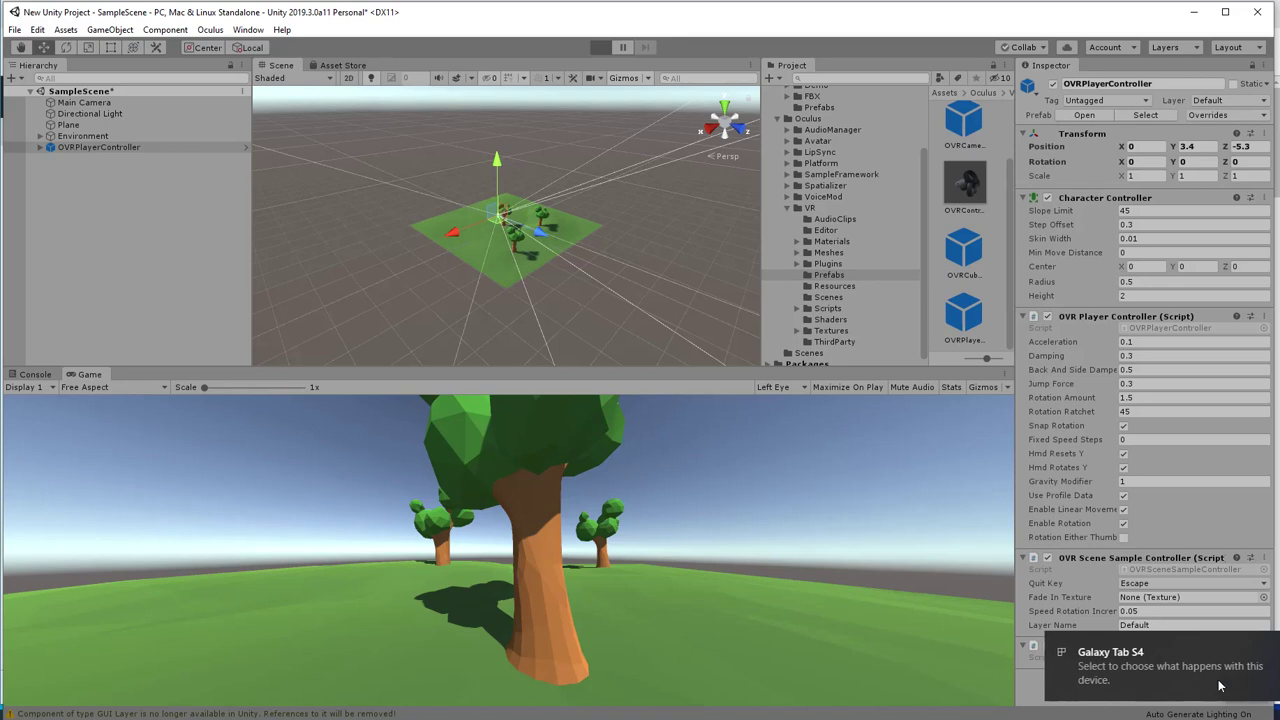
key(ctrl+p)
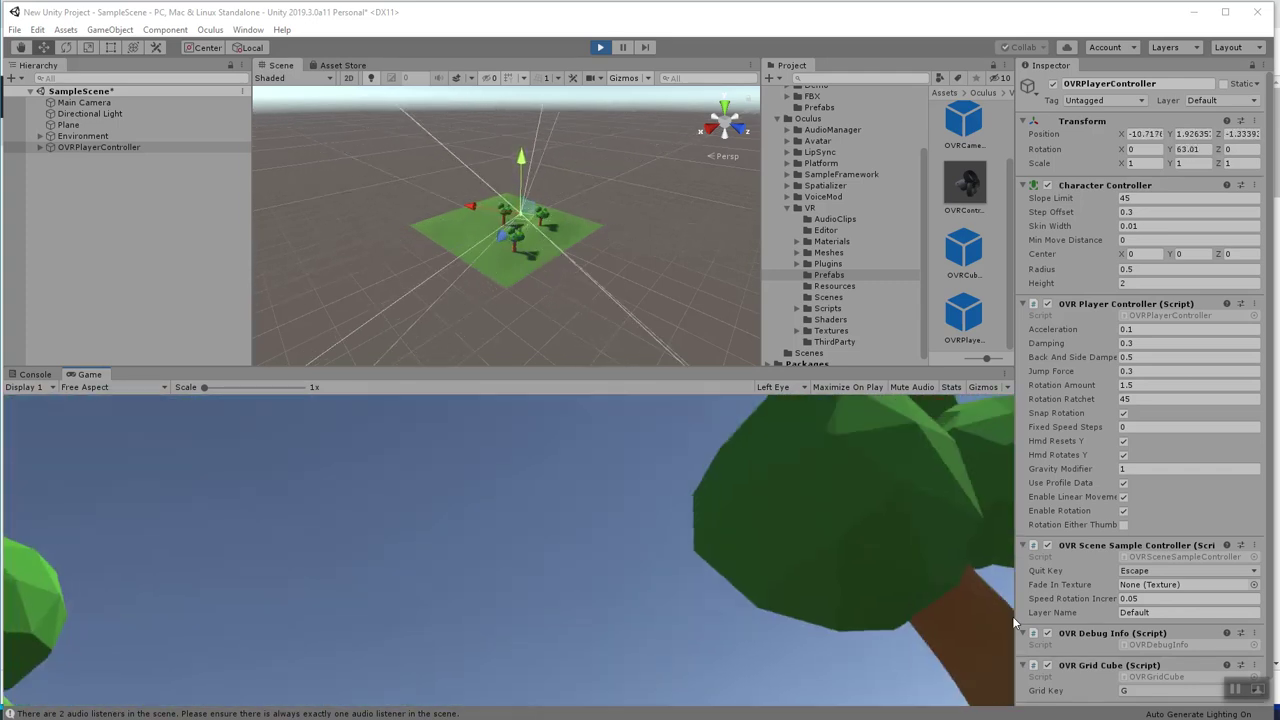
click(599, 46)
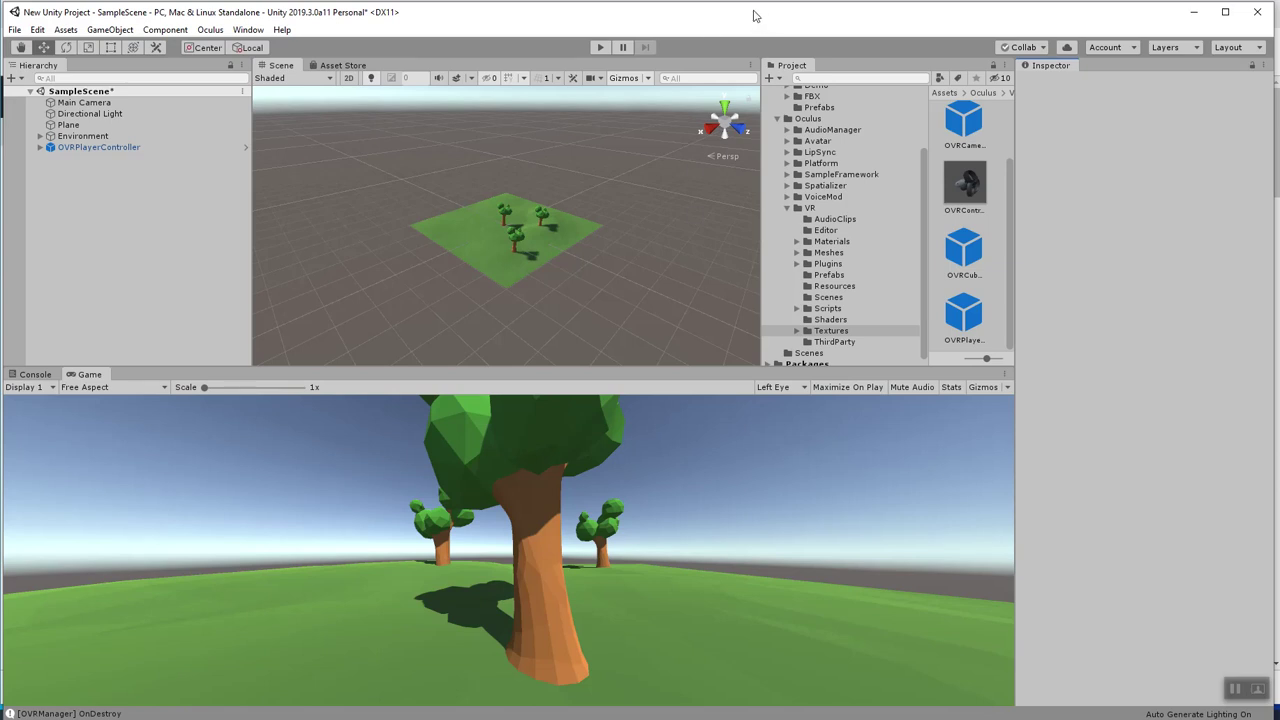
click(98, 147)
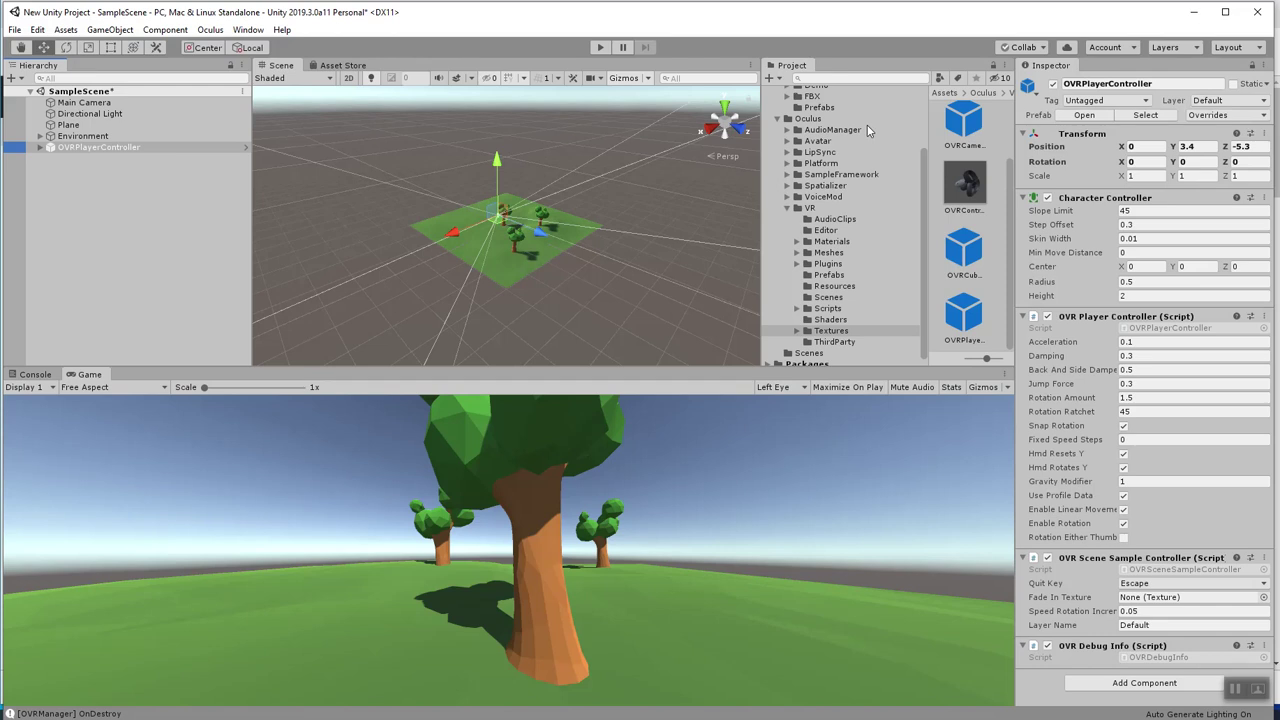
Show the low-poly pack's FBX models and select the Environment group.
scroll(924, 140, up, 3)
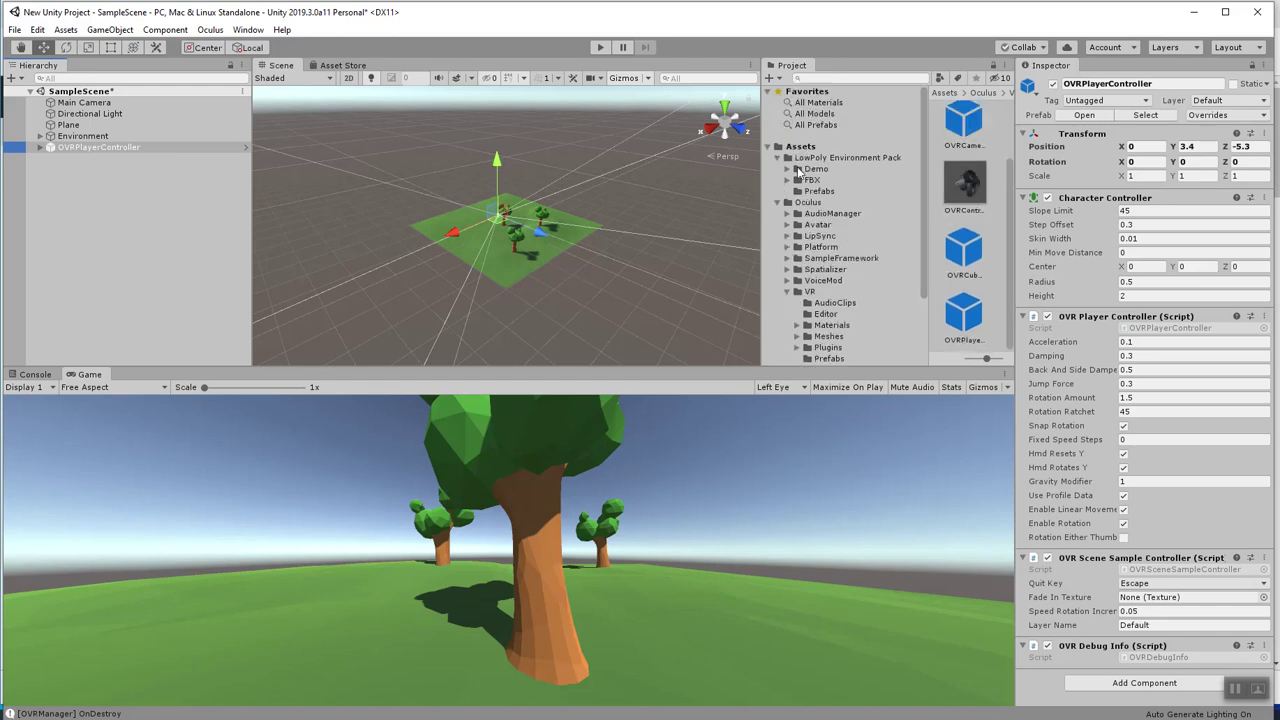
click(810, 180)
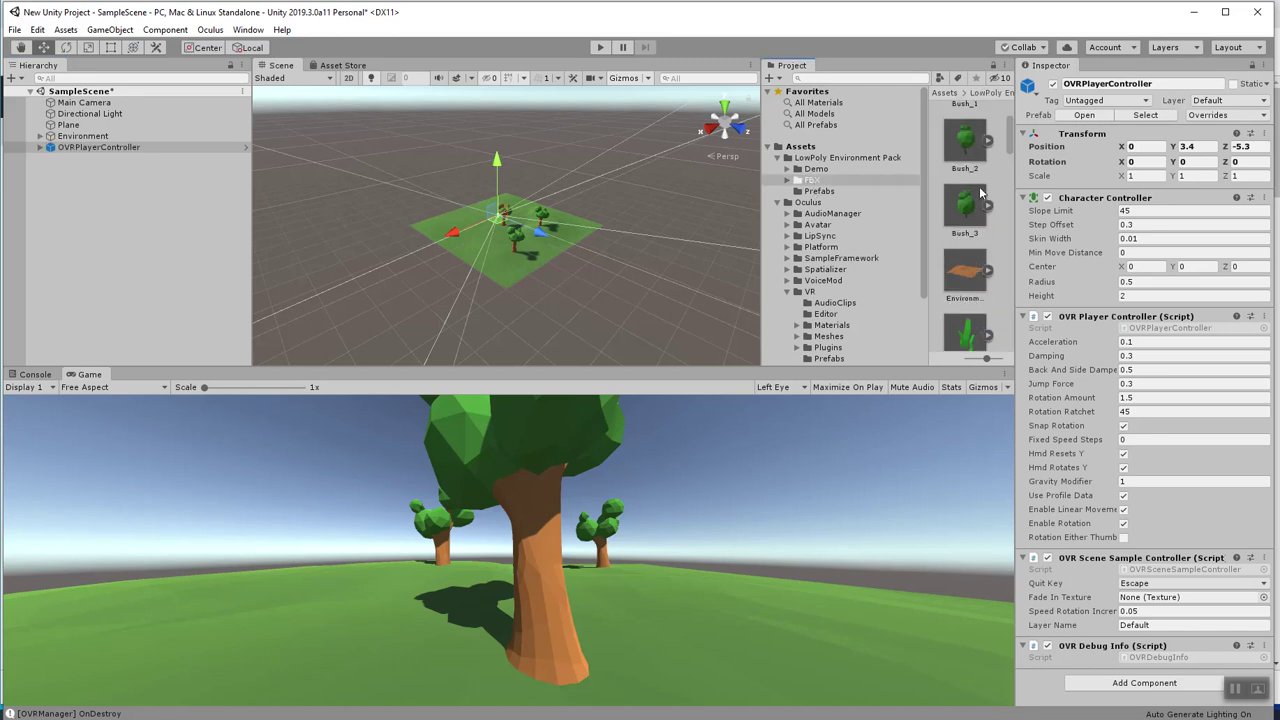
scroll(981, 193, down, 3)
click(100, 168)
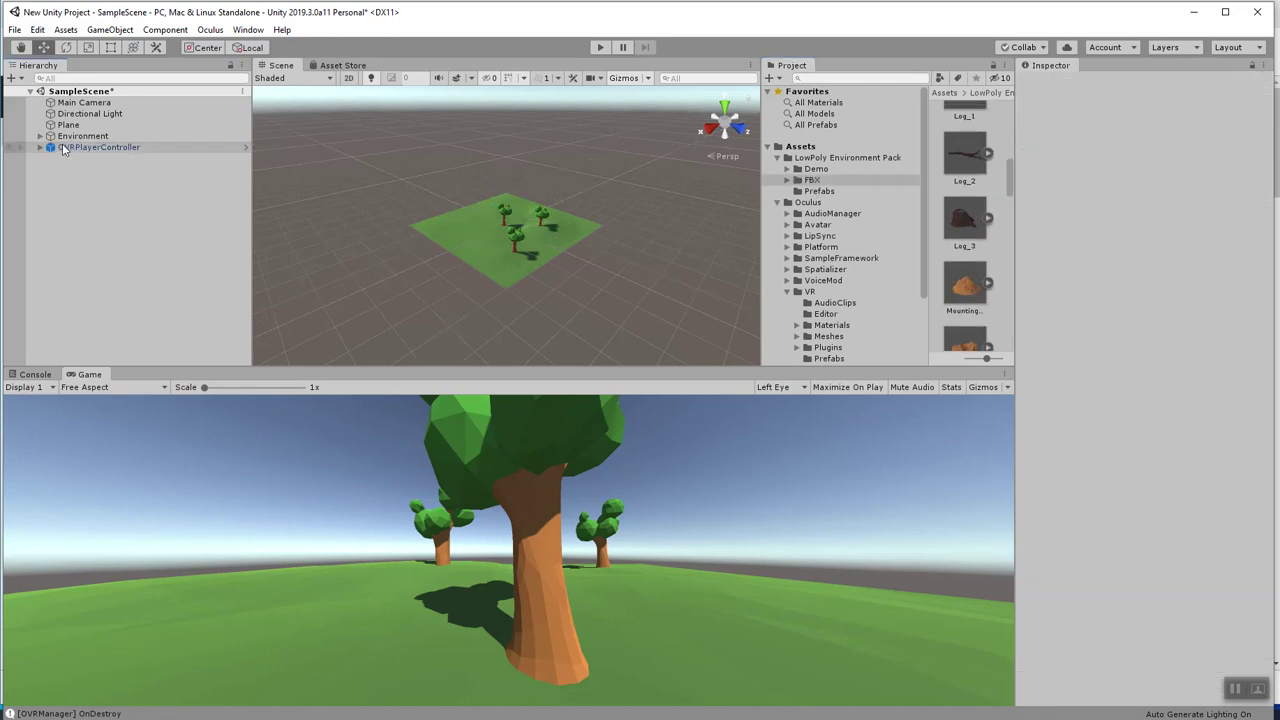
click(38, 136)
click(46, 137)
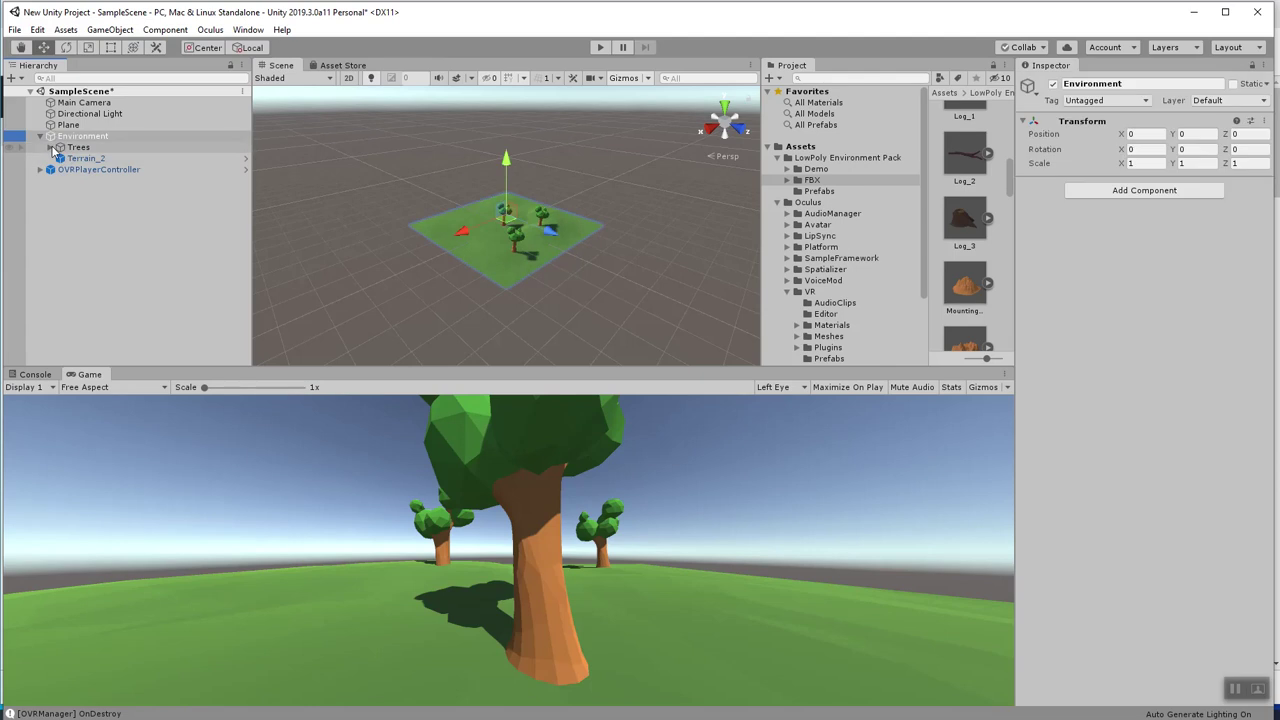
click(51, 147)
click(50, 147)
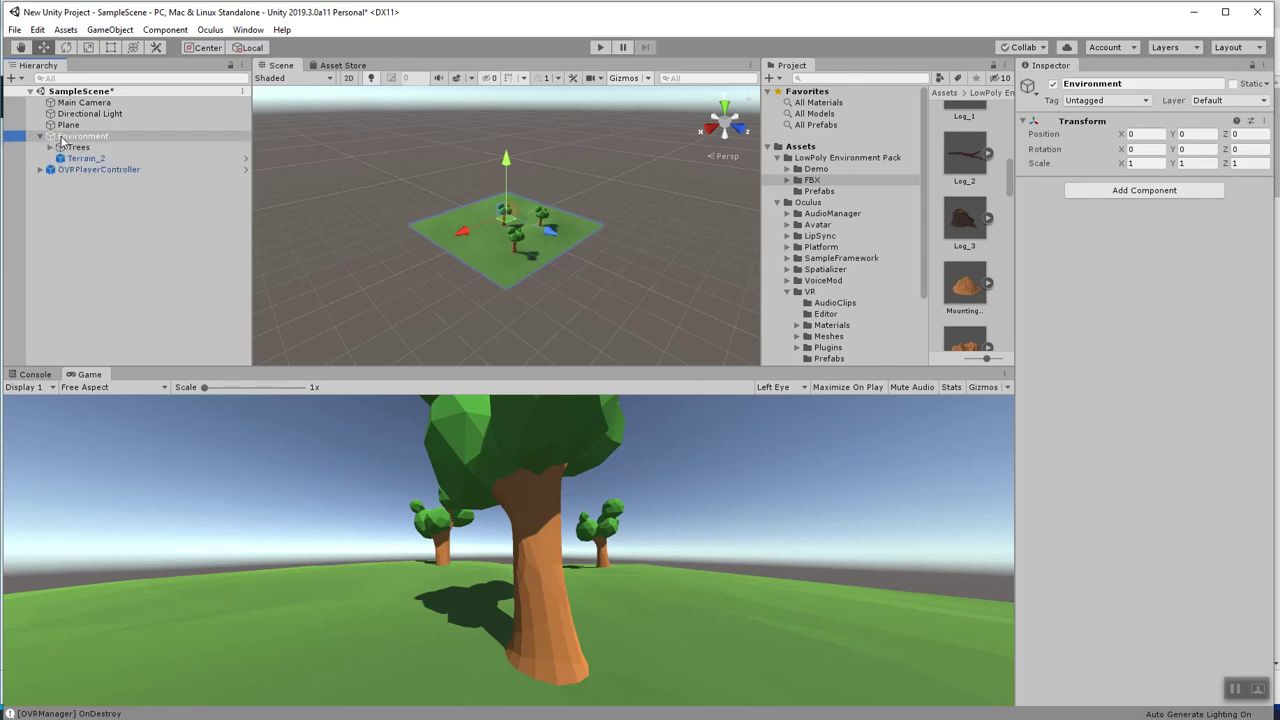
Create an empty child of Environment named Rocks.
right_click(65, 140)
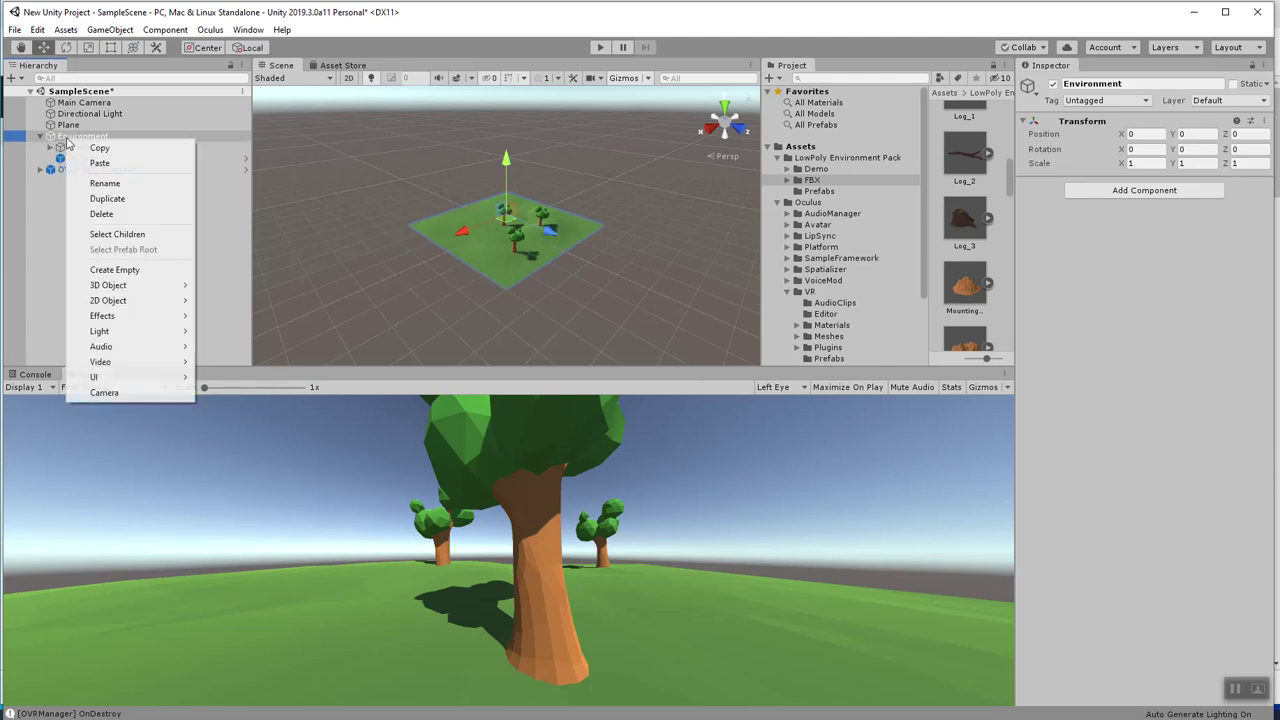
click(118, 268)
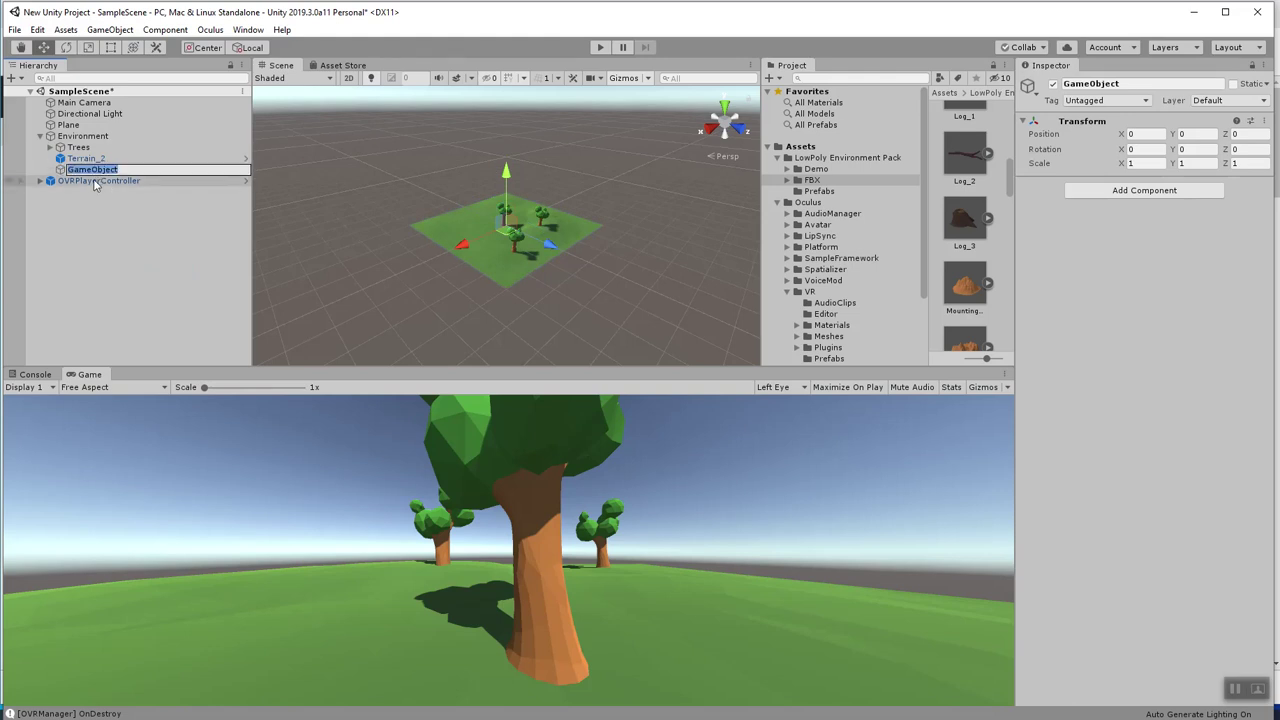
text(Rocks)
key(Return)
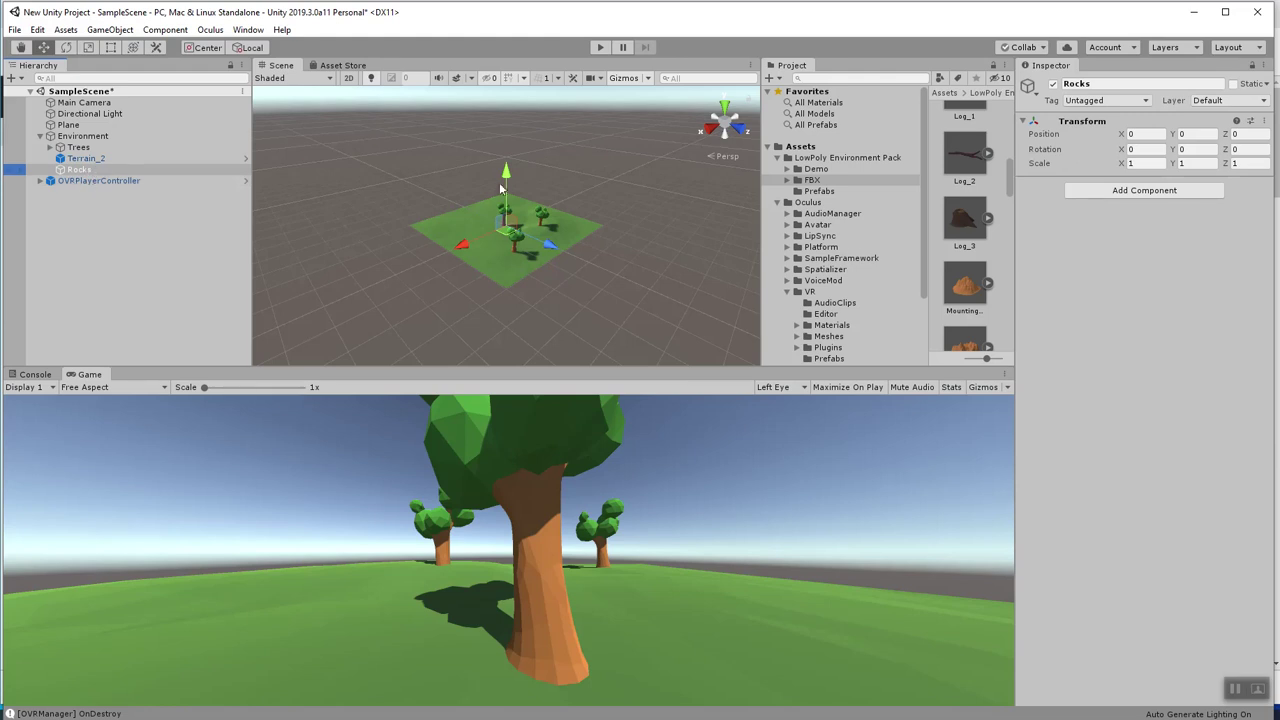
Drop Rock_1, Rock_2, Rock_3, Rock_3 (1), Rock_5 and Rock_6 onto the terrain around the trees.
scroll(960, 230, down, 3)
scroll(971, 249, down, 5)
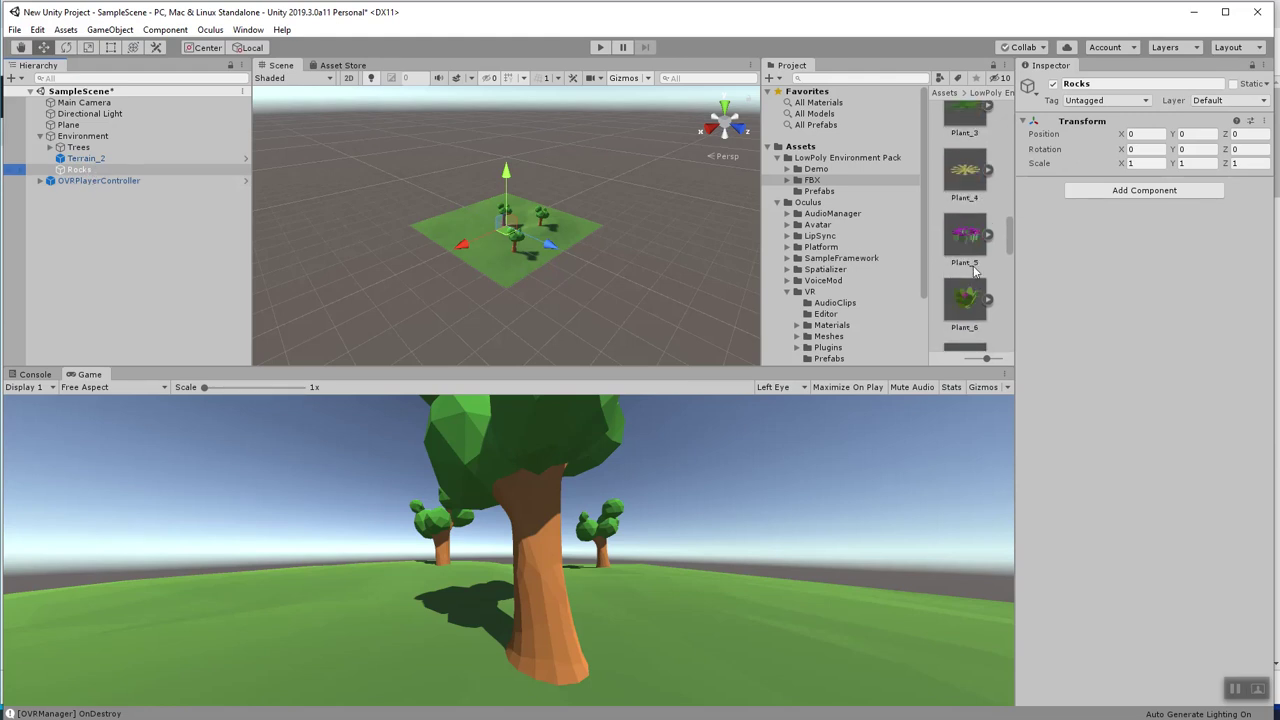
drag(971, 268, 495, 235)
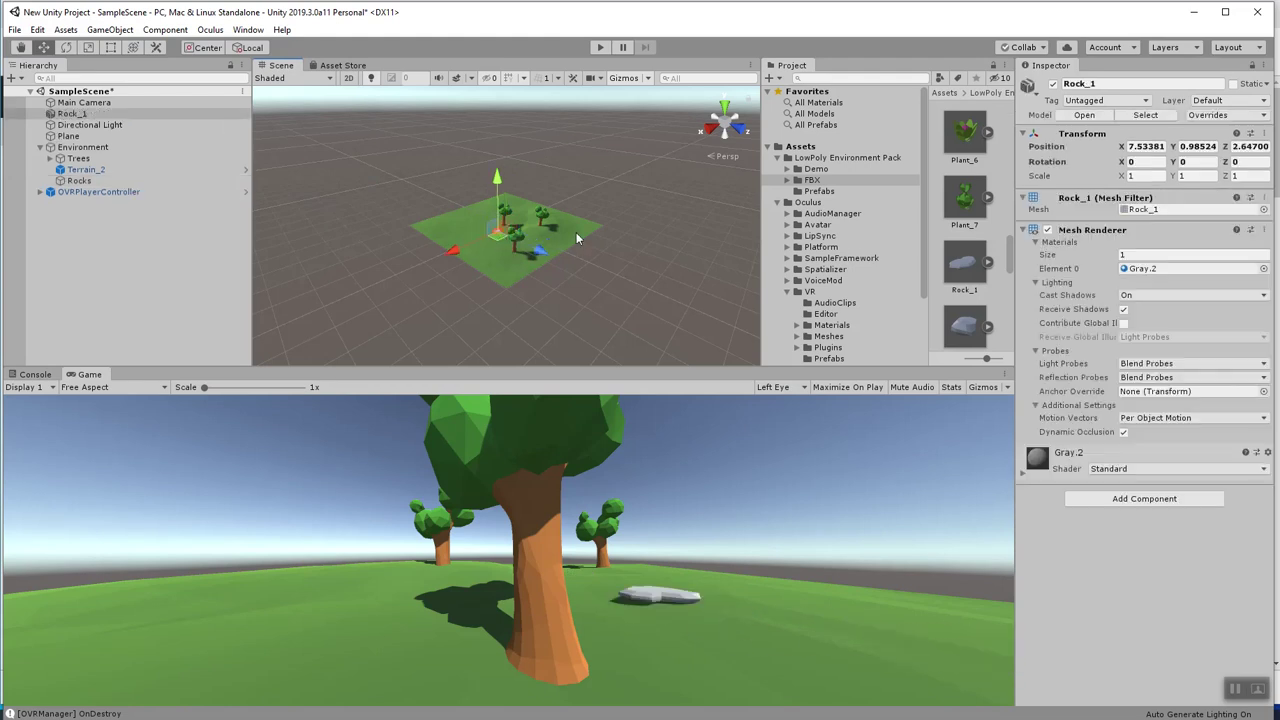
scroll(962, 318, down, 1)
drag(962, 318, 507, 237)
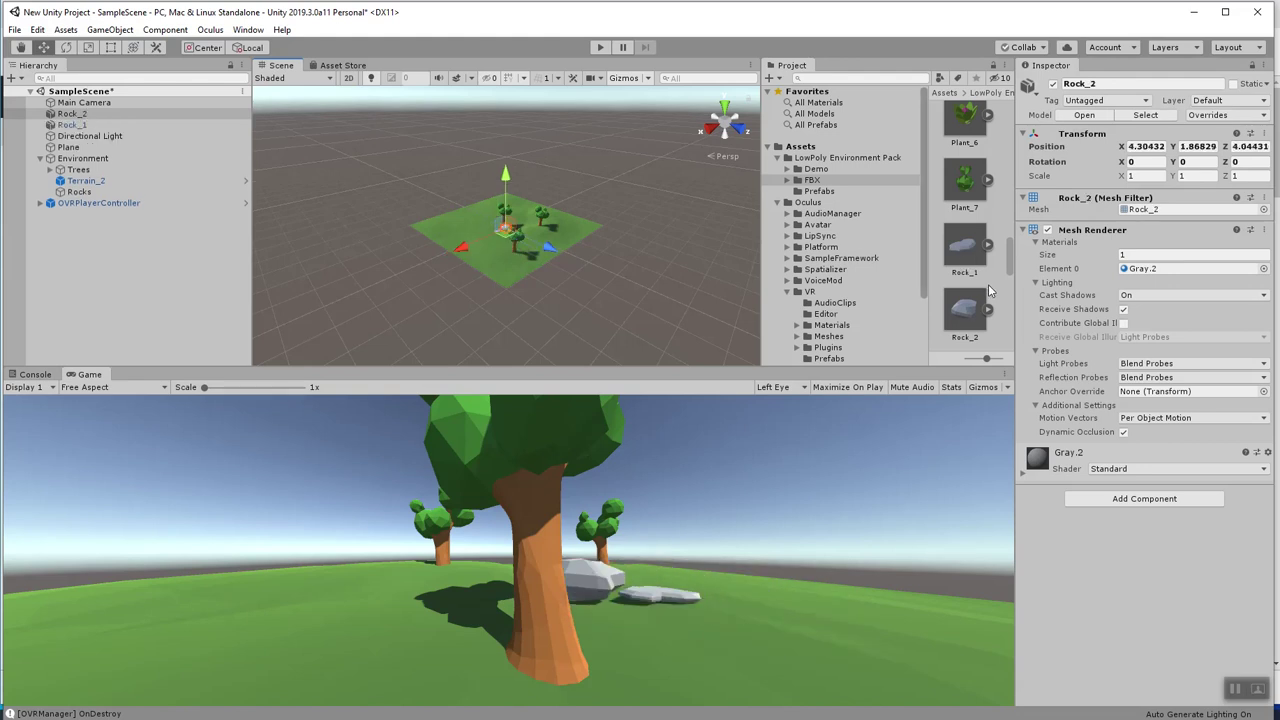
scroll(987, 290, down, 1)
drag(968, 293, 510, 228)
scroll(975, 290, down, 3)
drag(762, 262, 540, 226)
scroll(965, 250, down, 3)
drag(810, 285, 482, 237)
scroll(965, 290, down, 2)
drag(965, 290, 500, 244)
scroll(975, 285, down, 2)
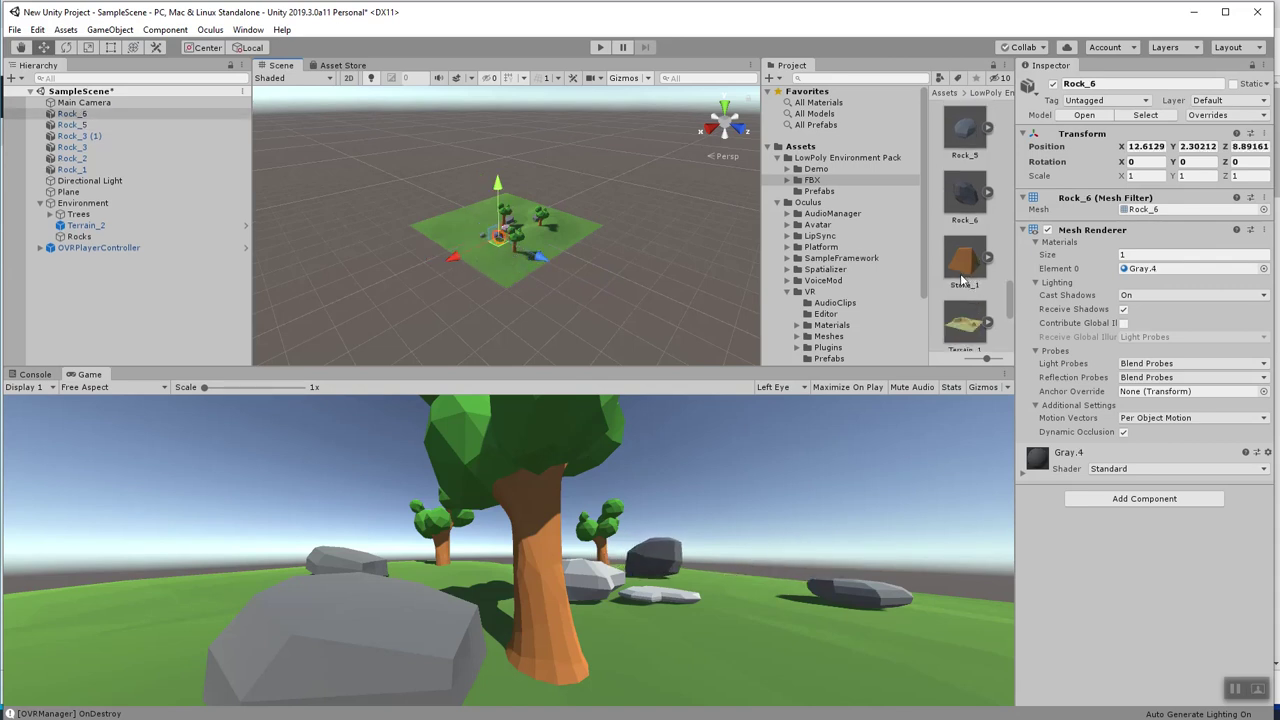
scroll(962, 280, down, 2)
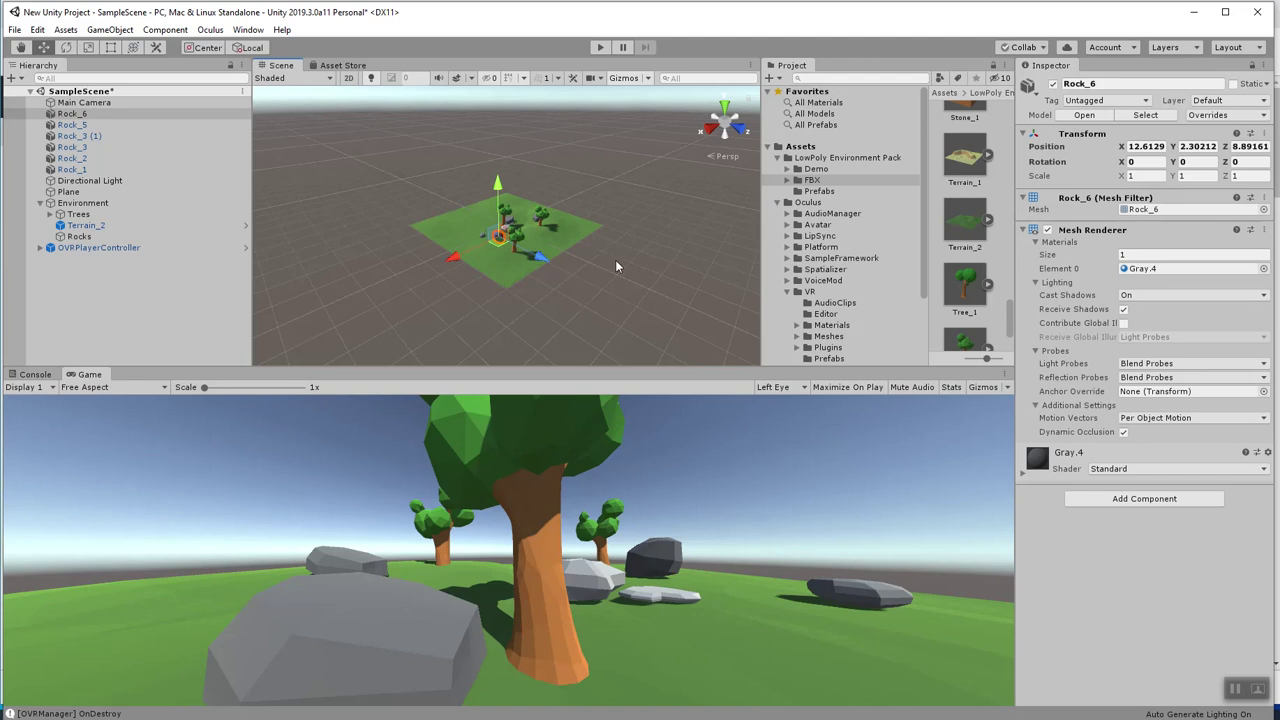
Add Rock_6 (1) and slide it forward and sideways across the terrain.
click(75, 117)
drag(78, 120, 528, 228)
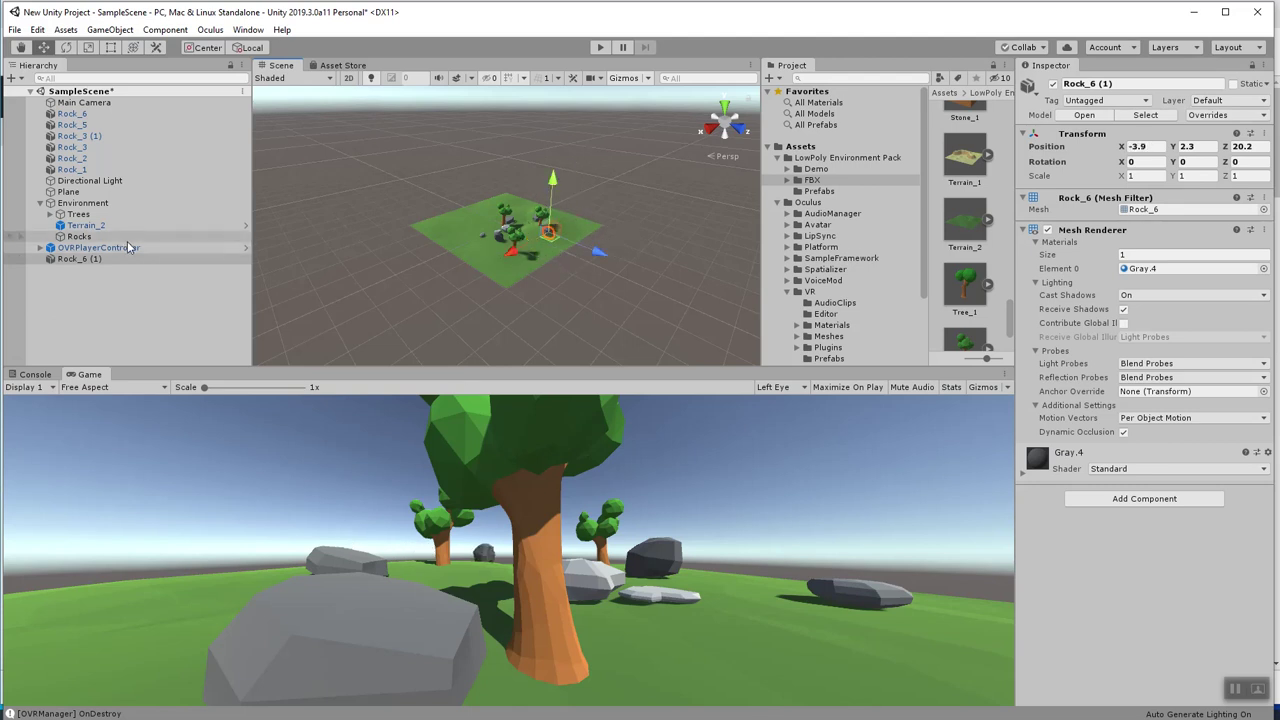
scroll(560, 260, up, 6)
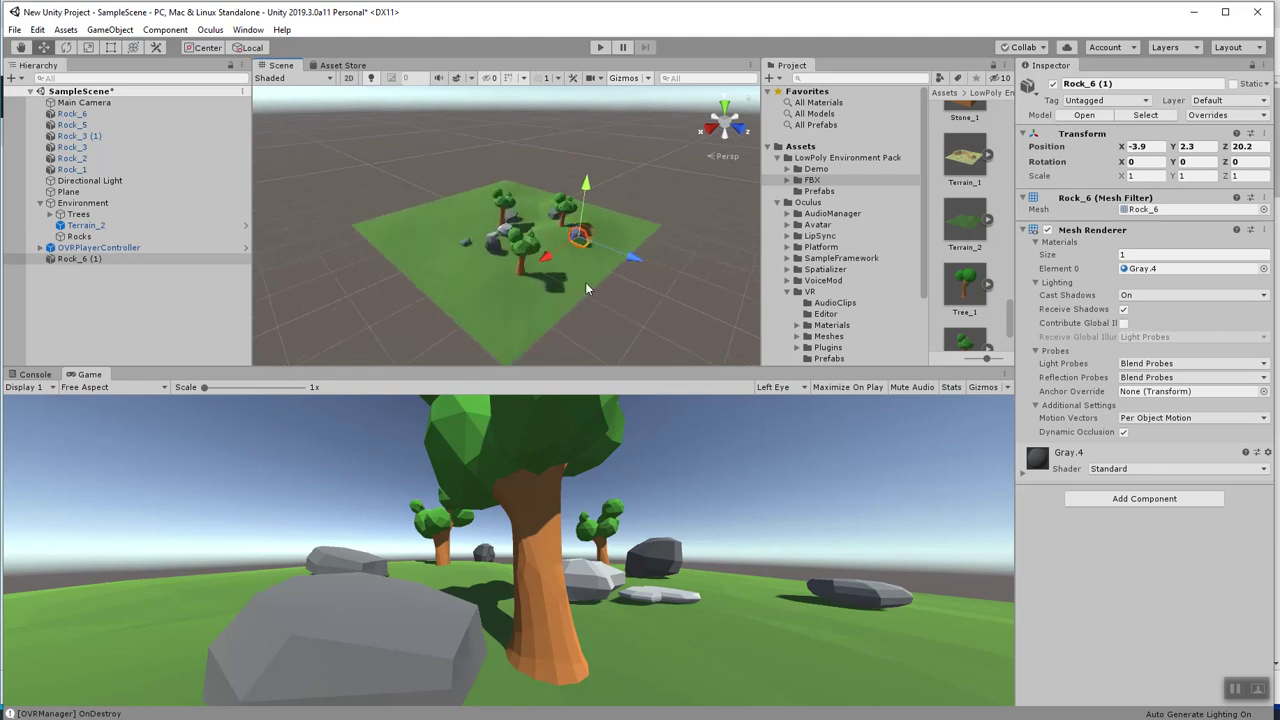
middle_drag(477, 306, 450, 310)
drag(466, 287, 455, 278)
drag(377, 279, 345, 290)
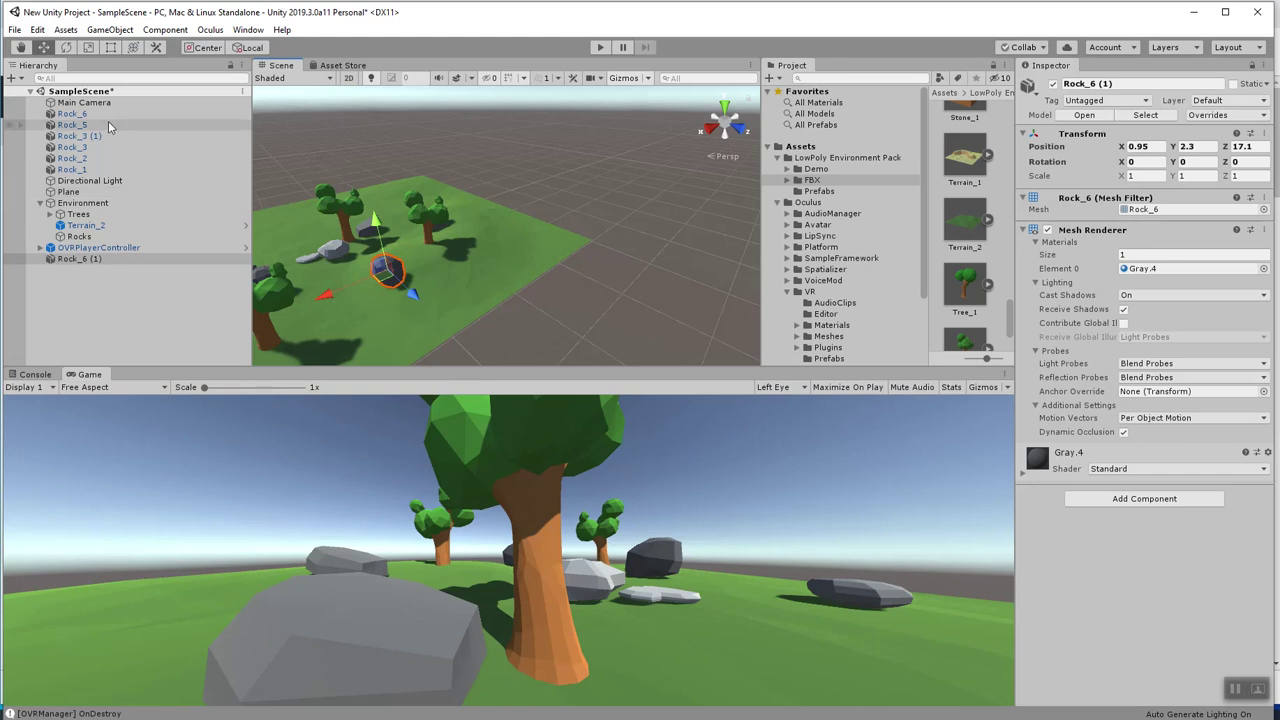
Duplicate Rock_3 (1) as Rock_3 (2) and move Rock_3 (1) along X toward the trees.
click(80, 136)
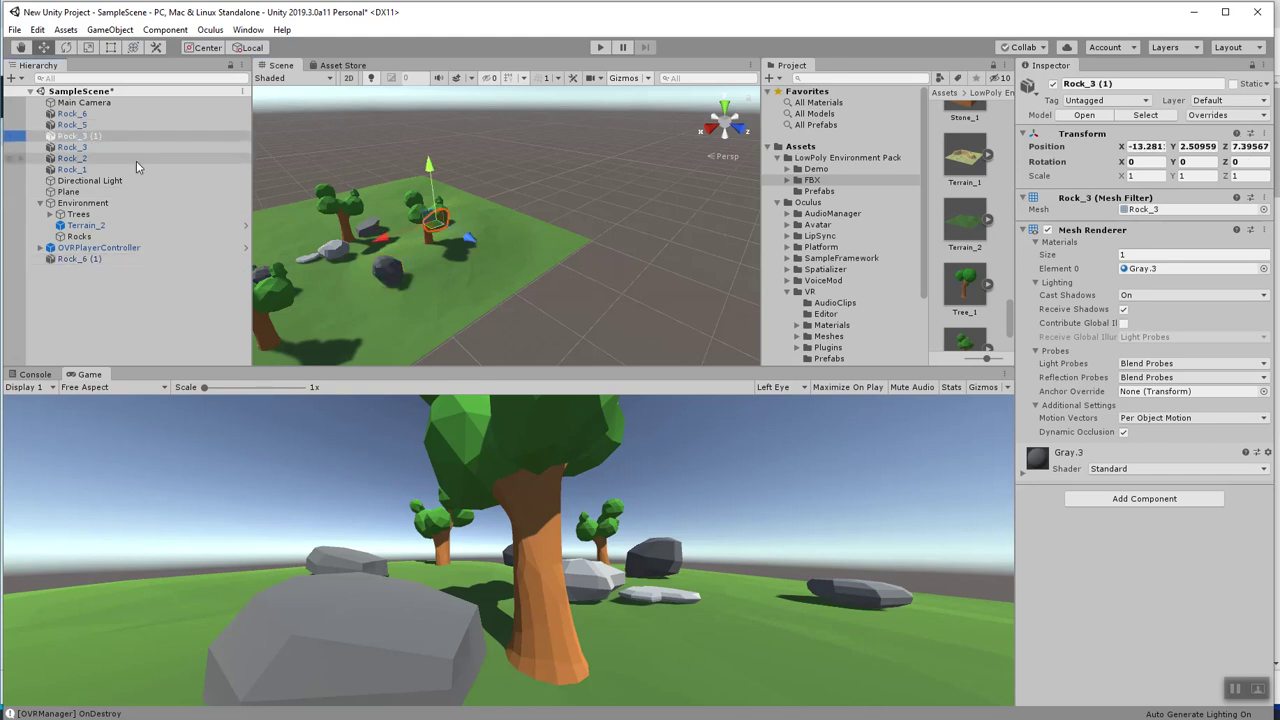
key(ctrl+d)
scroll(292, 208, down, 2)
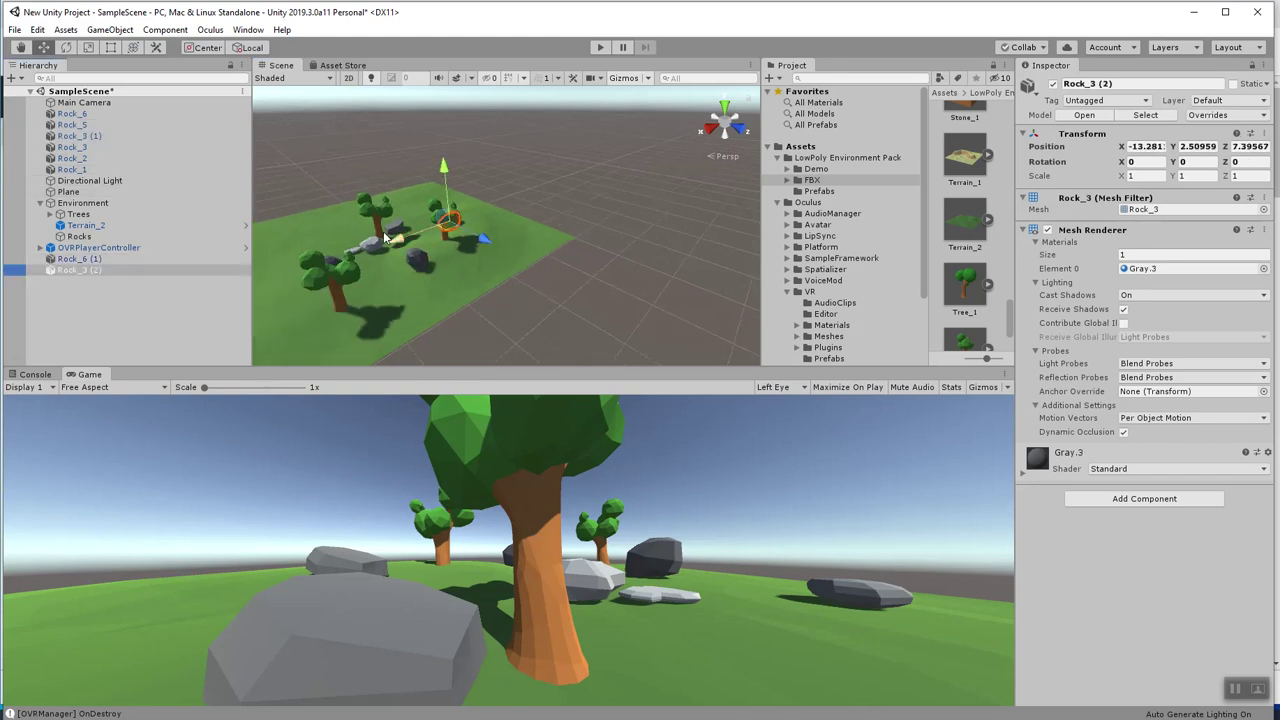
click(72, 137)
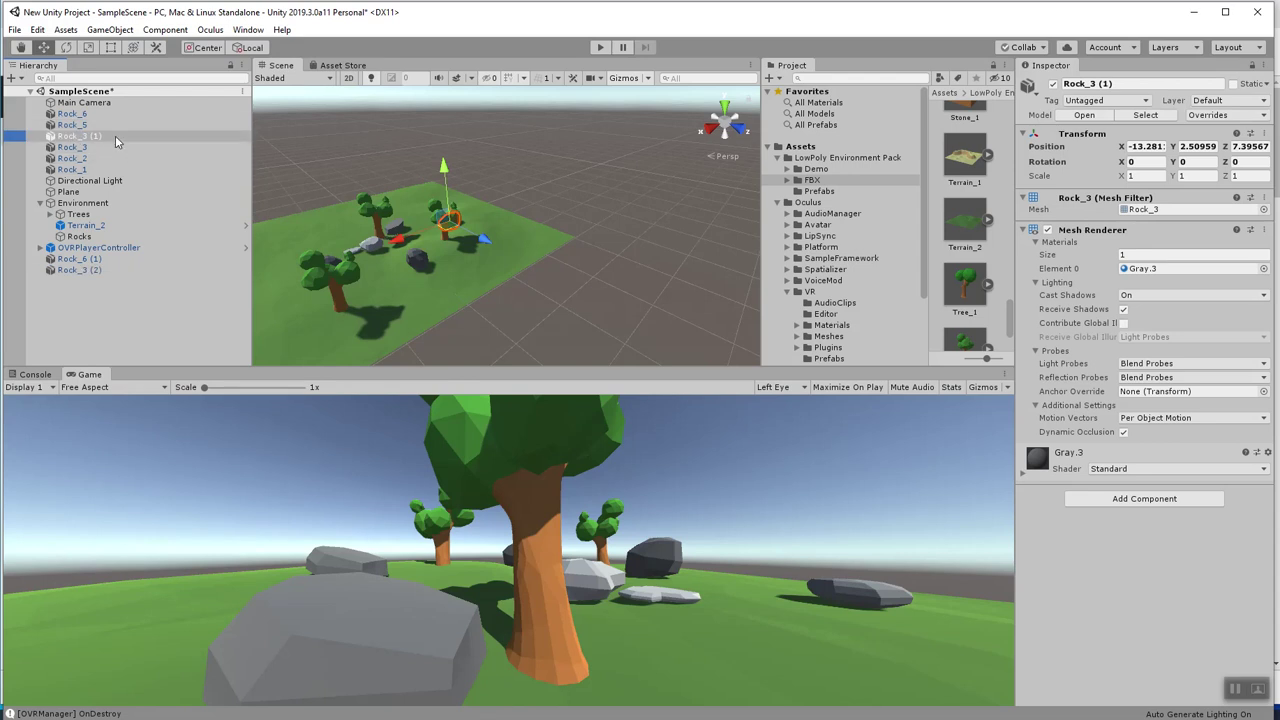
mouse_move(418, 233)
mouse_down()
mouse_move(370, 247)
mouse_move(505, 305)
mouse_move(395, 255)
mouse_move(400, 220)
mouse_move(370, 241)
mouse_move(412, 236)
mouse_up()
Push Rock_3 along Z, duplicate it as Rock_3 (3), and begin selecting the rocks.
click(100, 147)
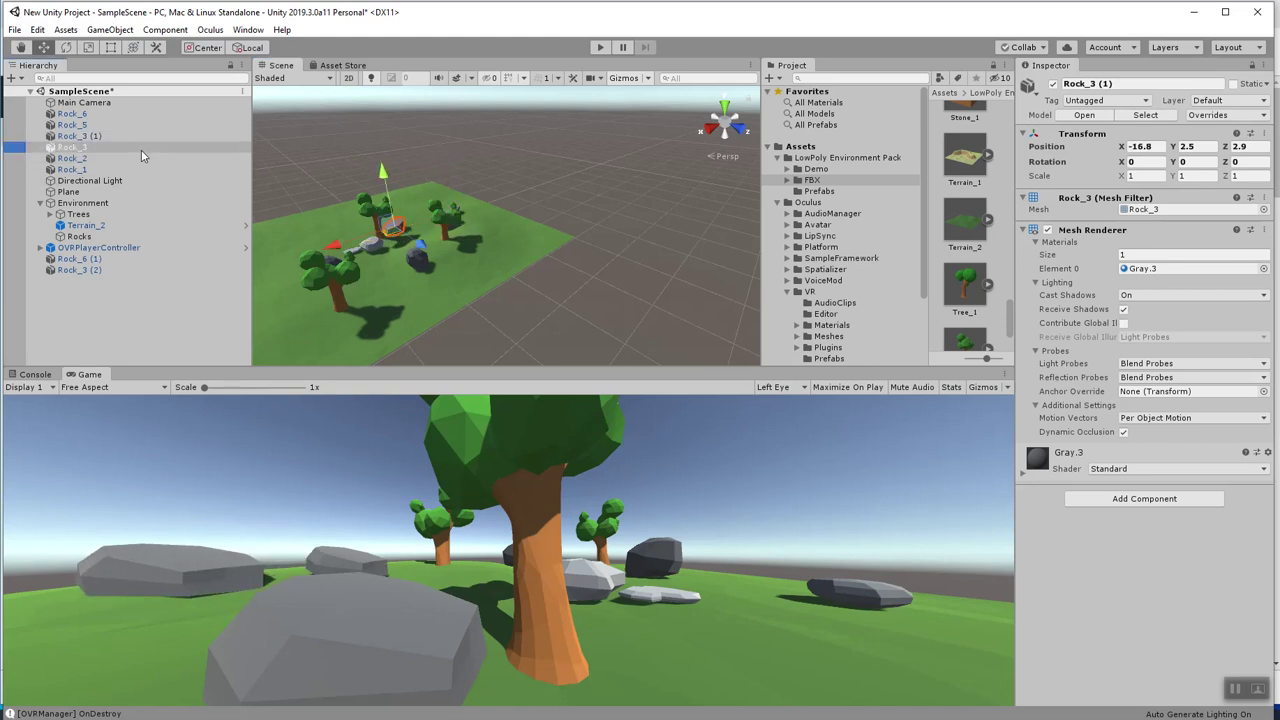
drag(432, 251, 318, 245)
key(ctrl+d)
scroll(335, 342, down, 2)
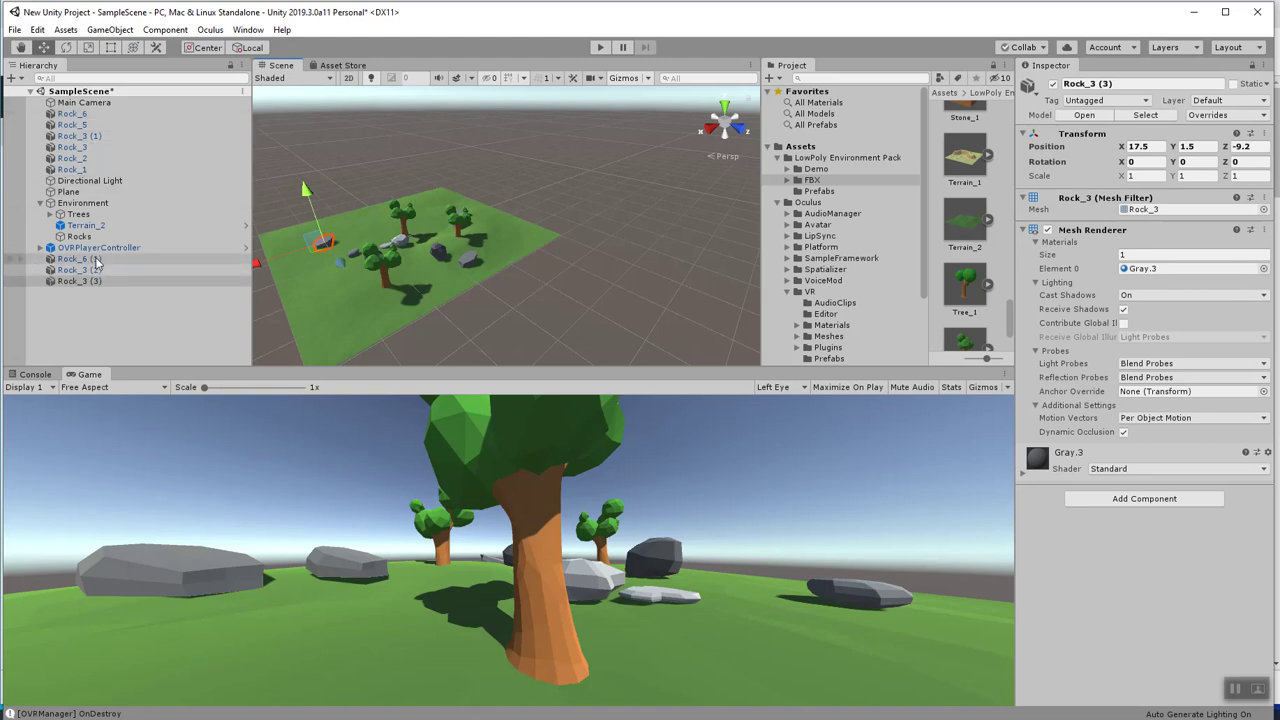
shift+click(96, 259)
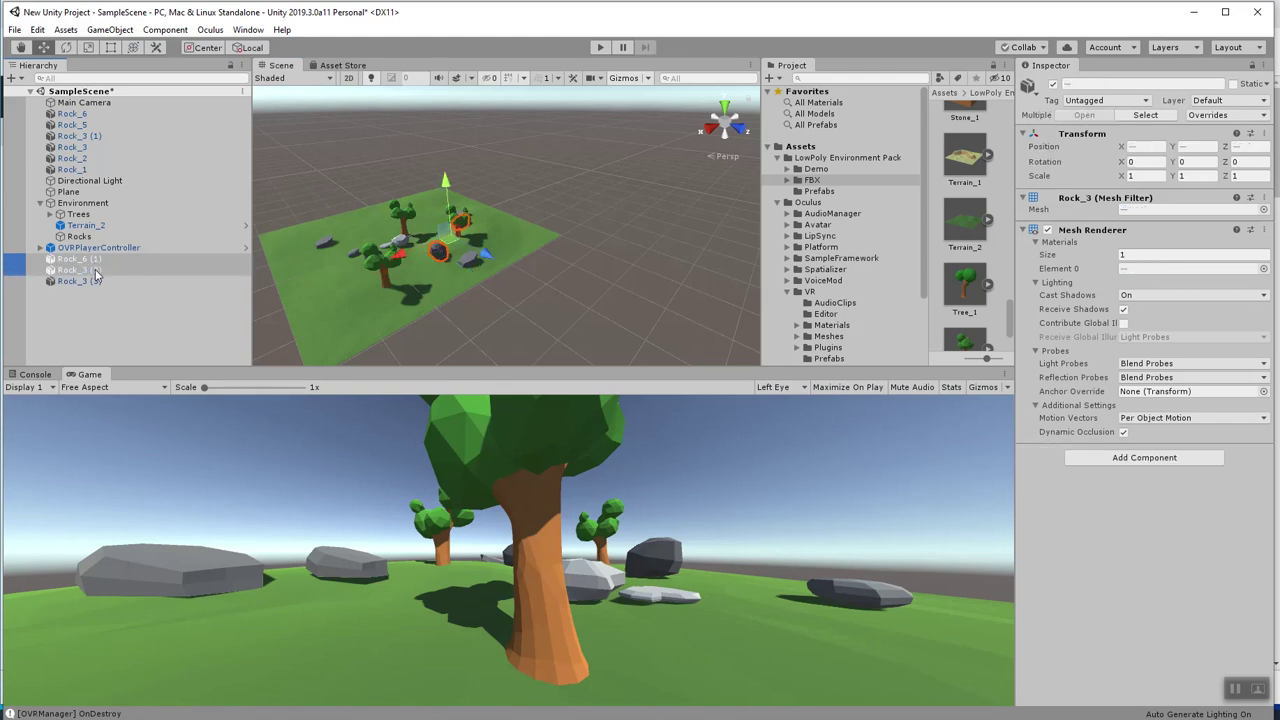
ctrl+click(90, 170)
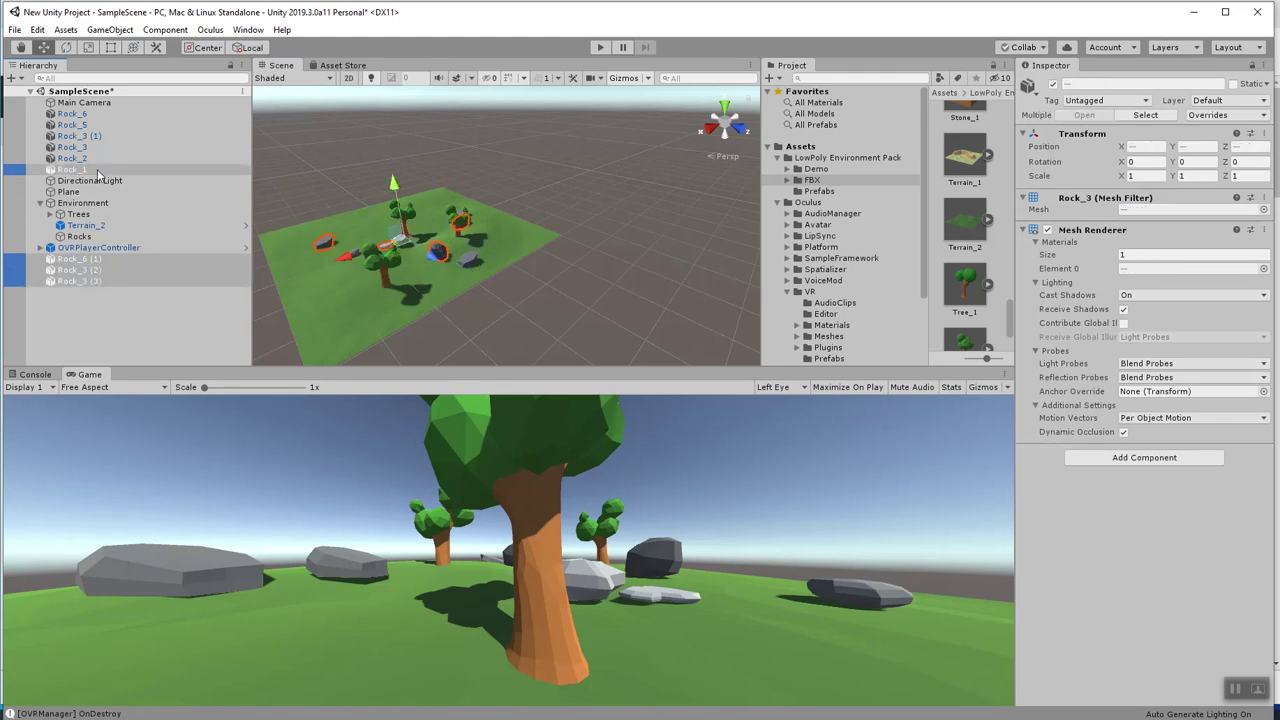
Add Rock_2, Rock_3, Rock_3 (1), Rock_5 and Rock_6 to the selection and parent all nine under Rocks.
ctrl+click(91, 159)
ctrl+click(72, 147)
ctrl+click(78, 136)
ctrl+click(72, 125)
ctrl+click(72, 114)
drag(101, 162, 97, 238)
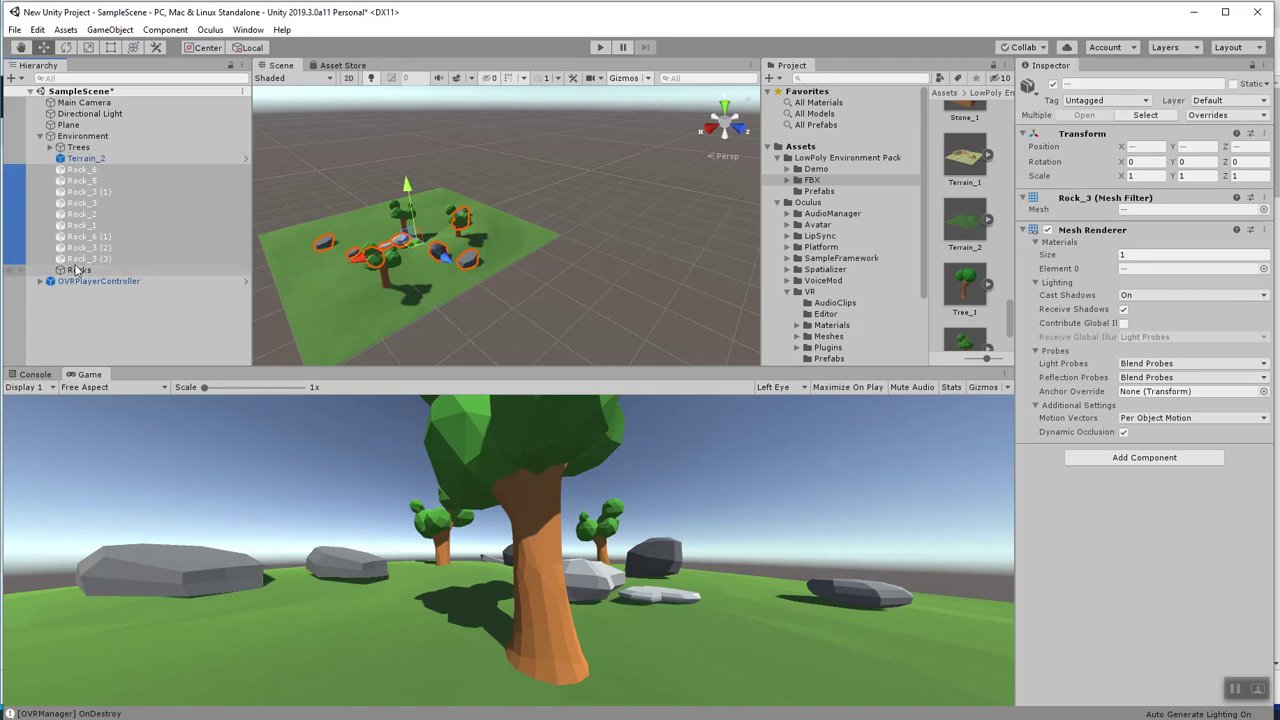
drag(83, 177, 93, 272)
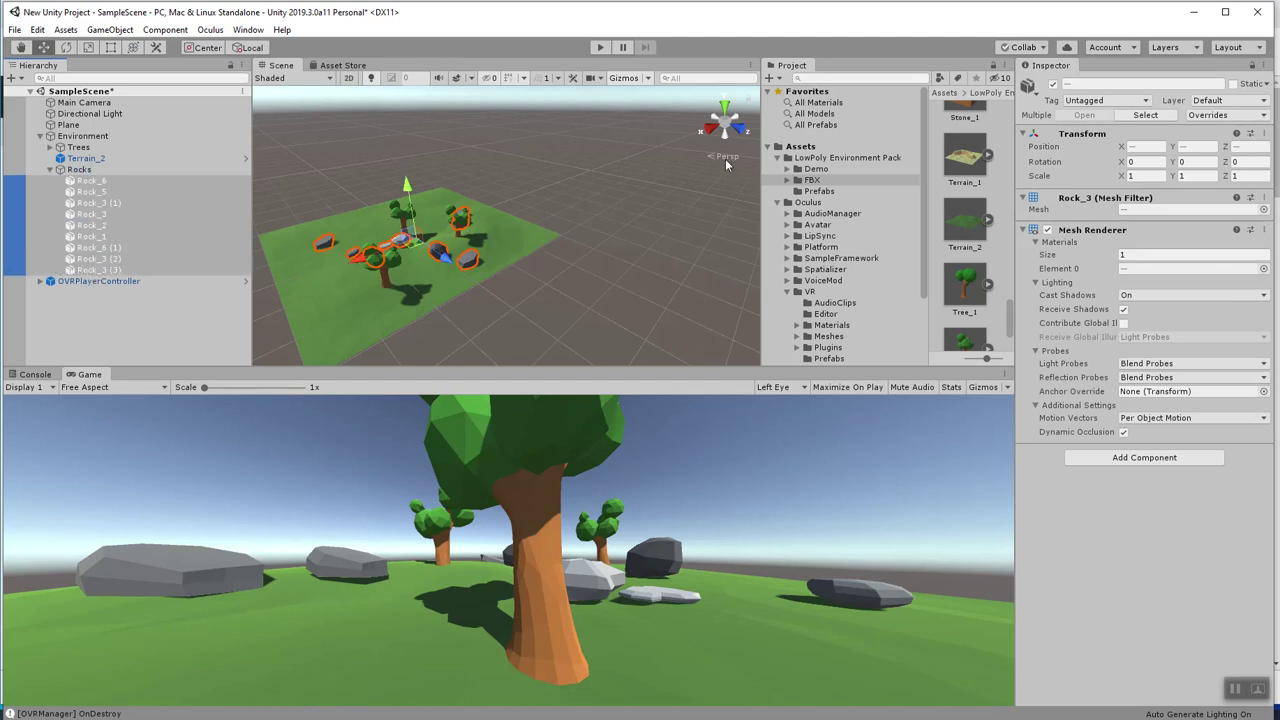
Add the OVR Grabbable component to all nine selected rocks.
click(1150, 461)
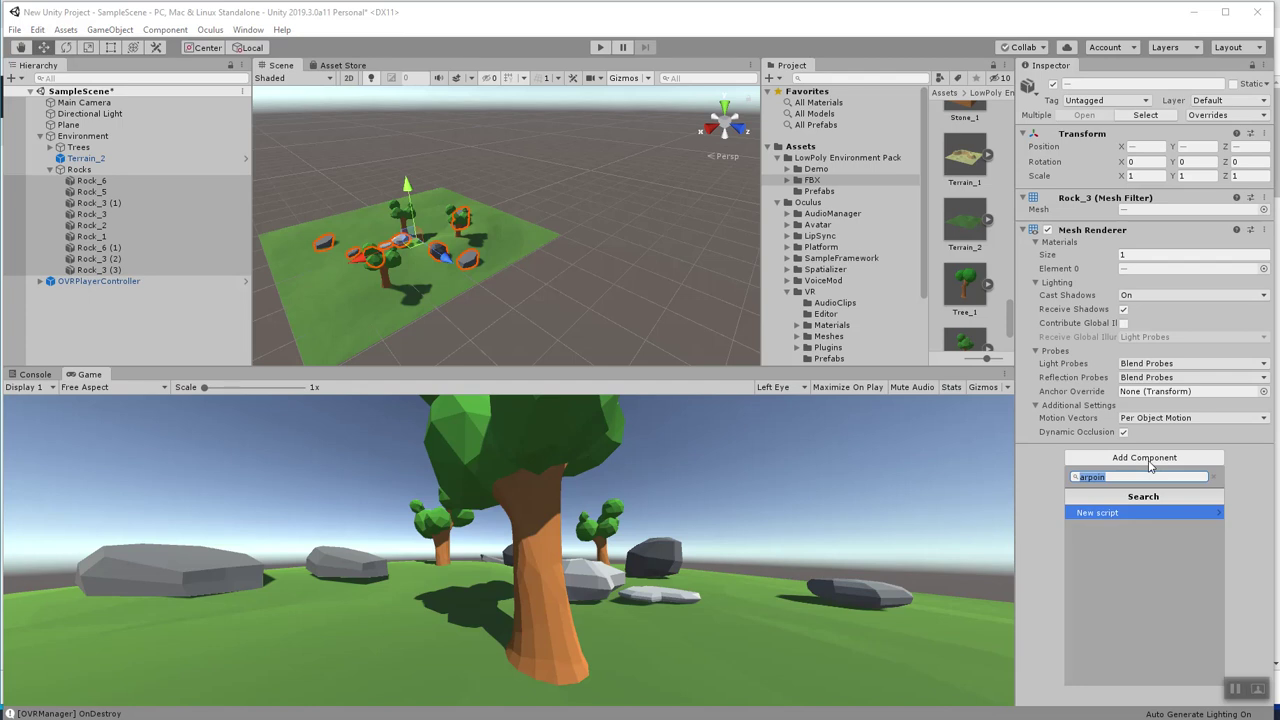
text(OVRGRA)
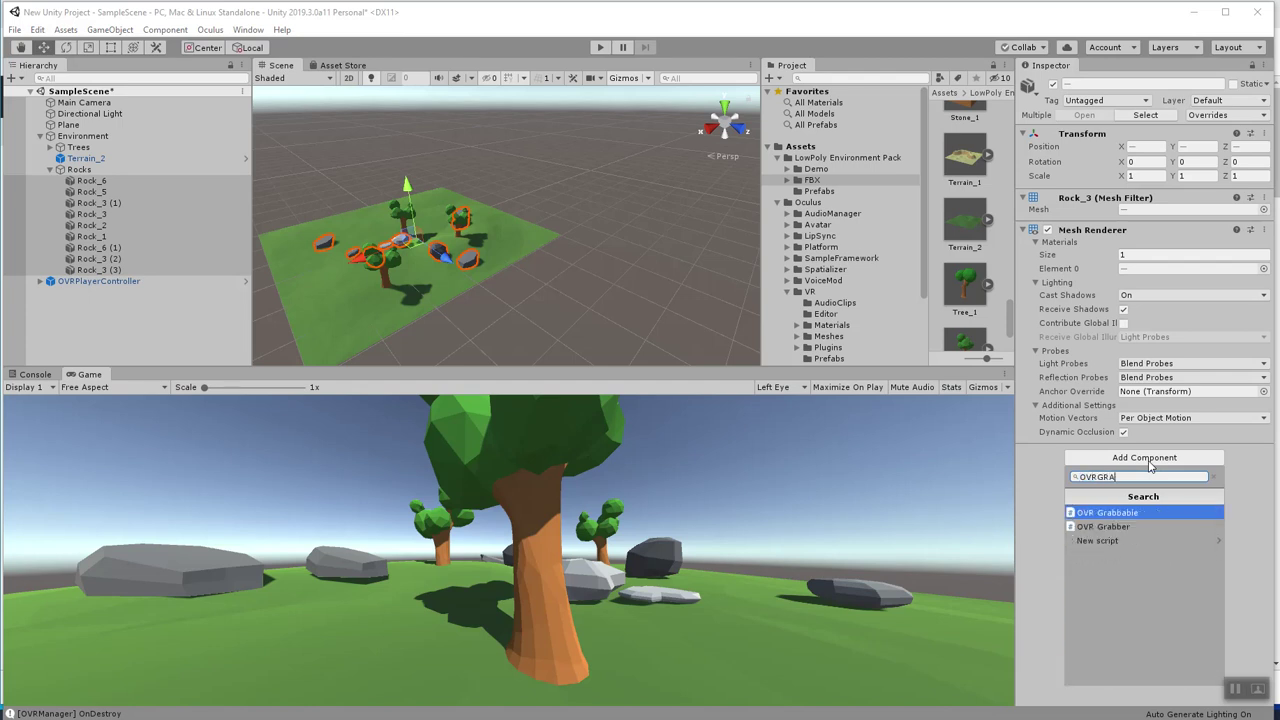
click(1105, 513)
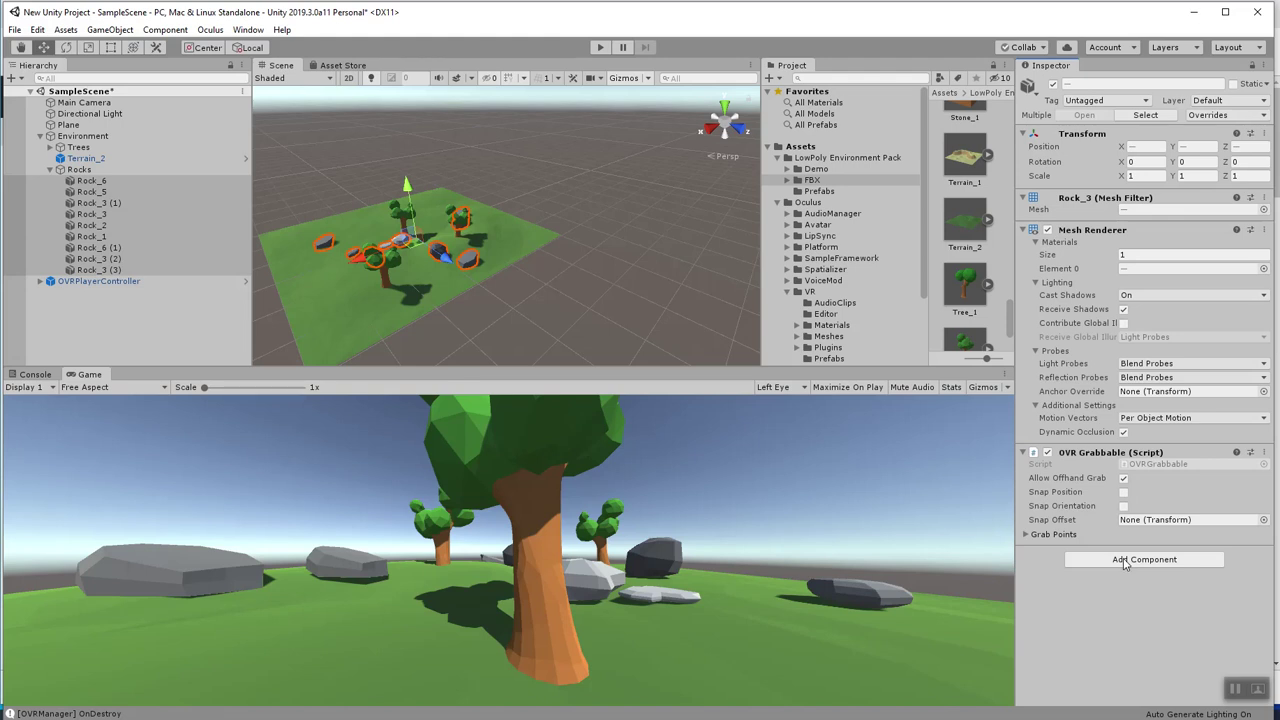
Verify the components on Rock_3 (1) and Rock_6, then reselect all nine rocks.
click(1124, 561)
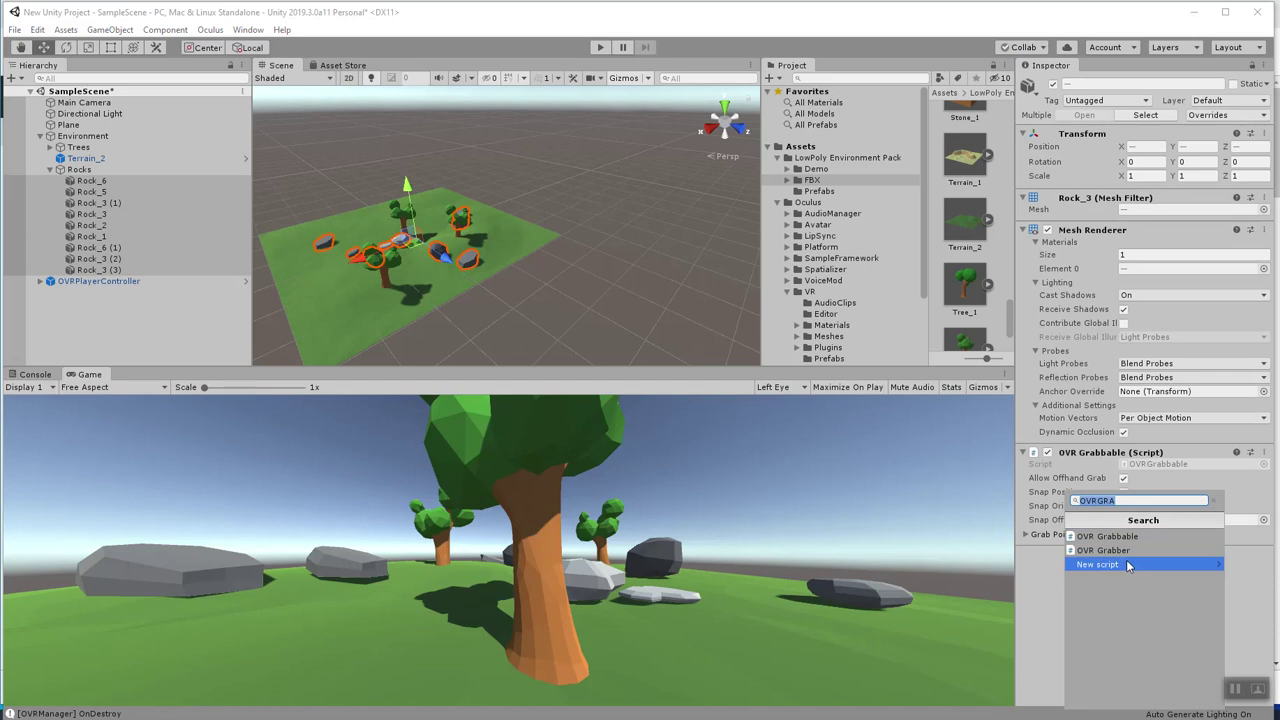
click(1042, 586)
click(100, 202)
click(98, 181)
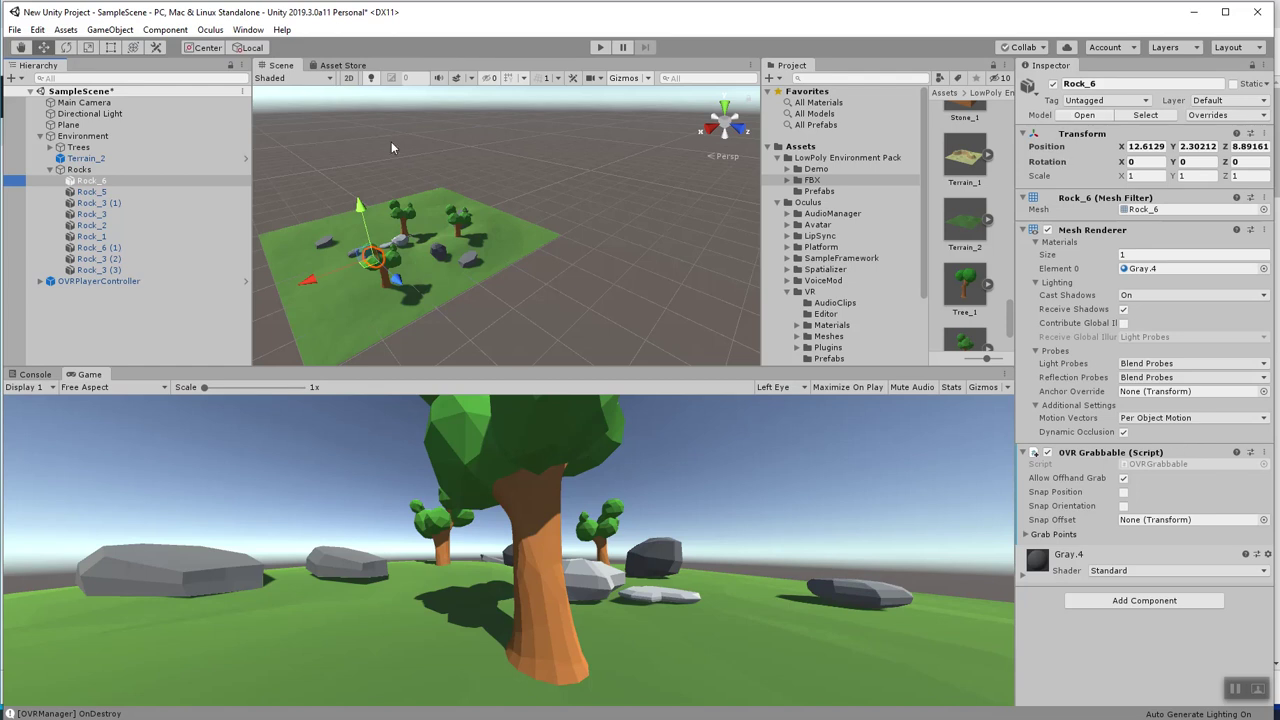
shift+click(99, 270)
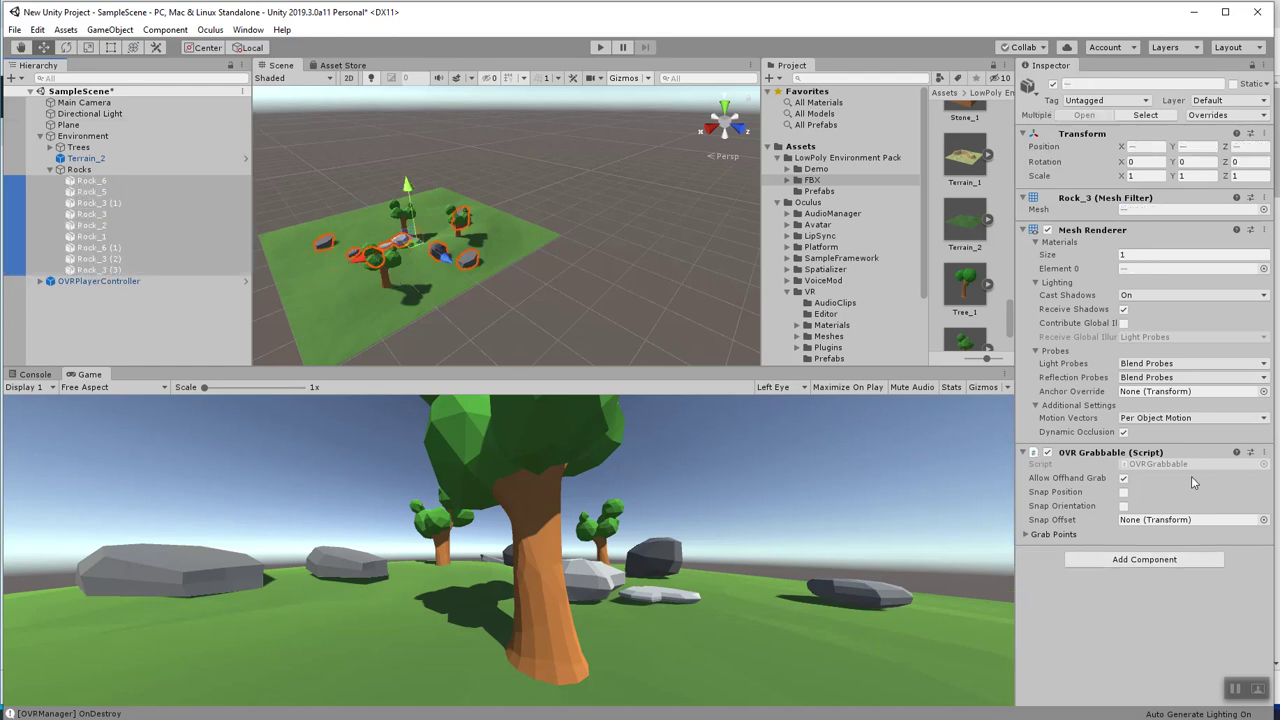
click(1164, 562)
Add a Rigidbody component to every selected rock.
text(RIGIDB)
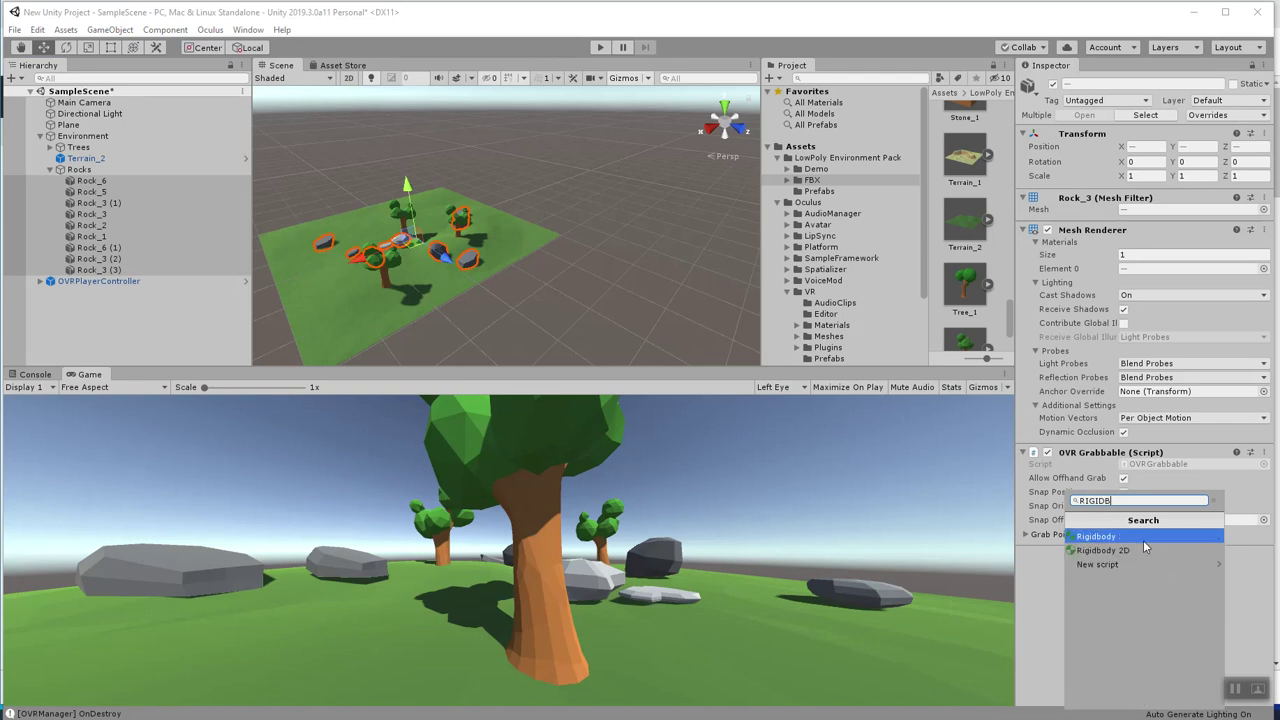
click(1145, 537)
scroll(1140, 548, down, 1)
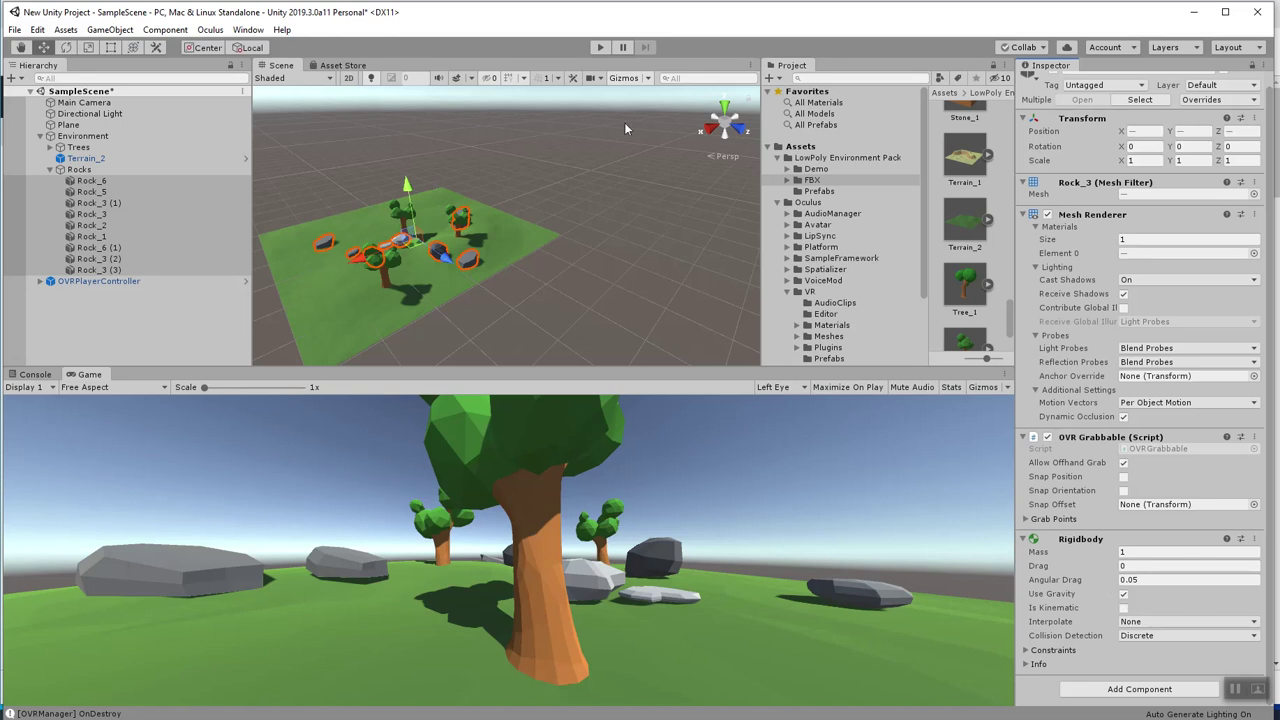
Run the scene in play mode to test the rock physics, then stop it.
click(601, 49)
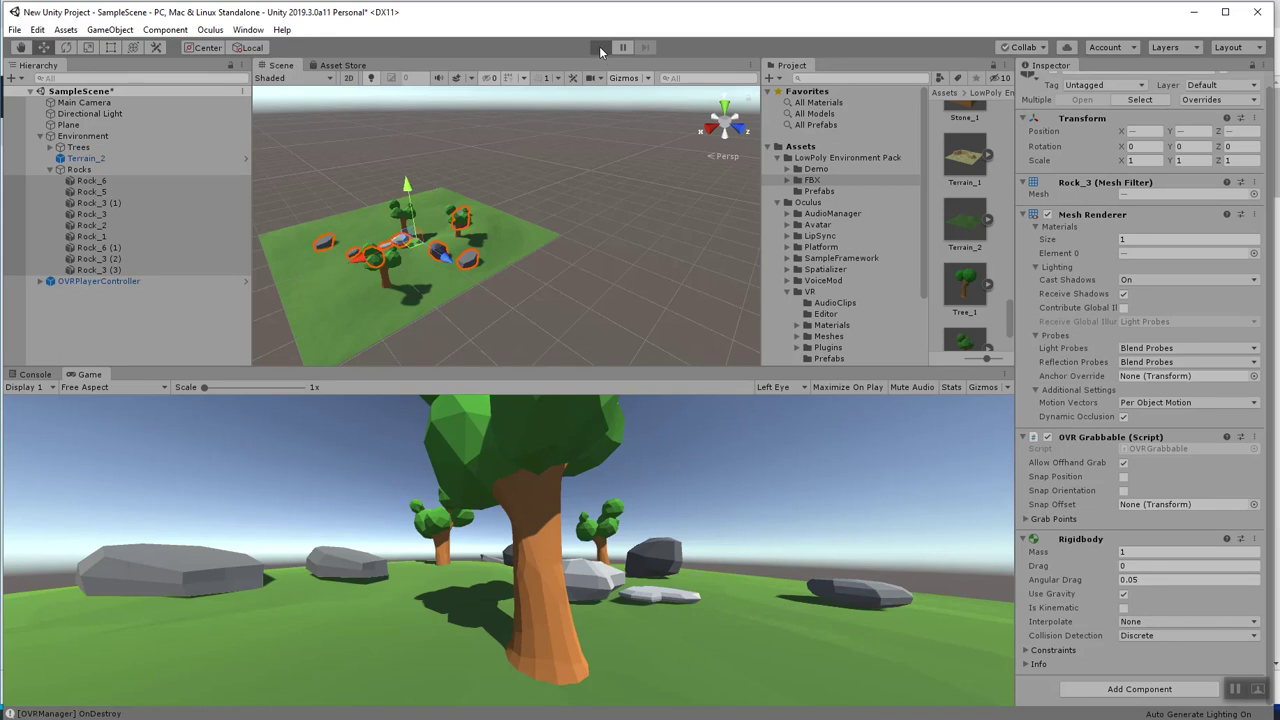
click(600, 48)
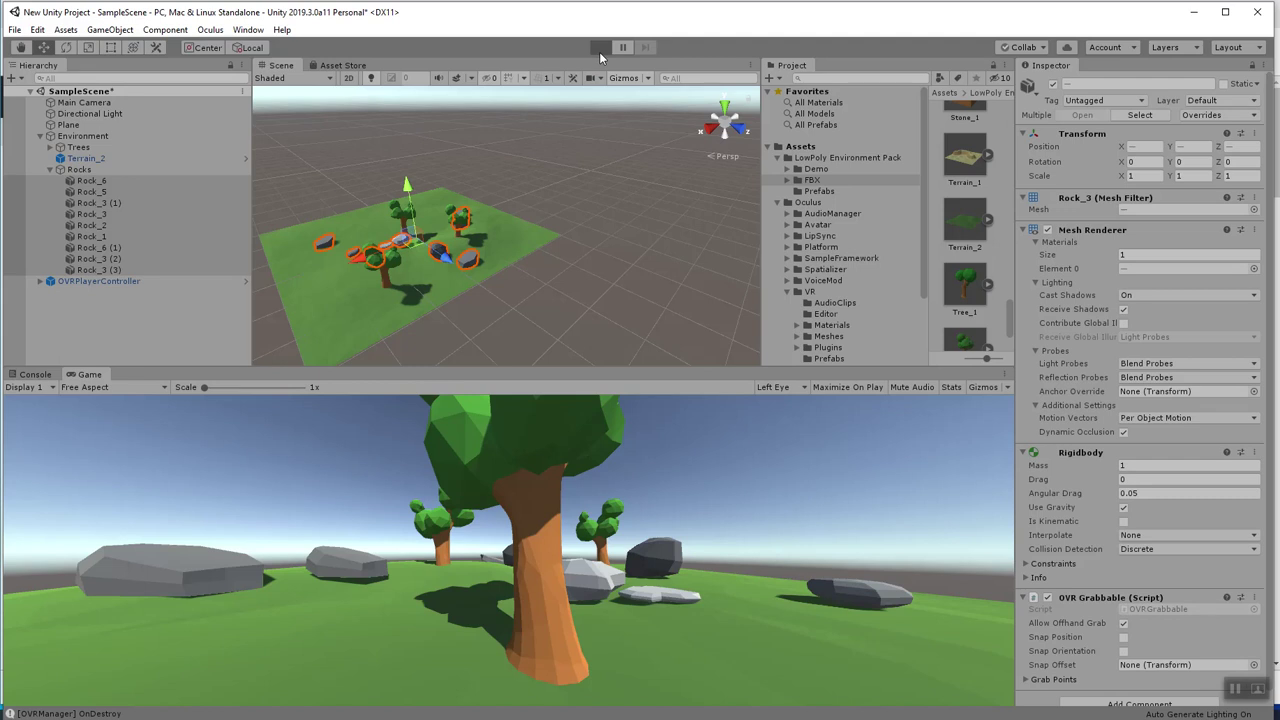
click(600, 48)
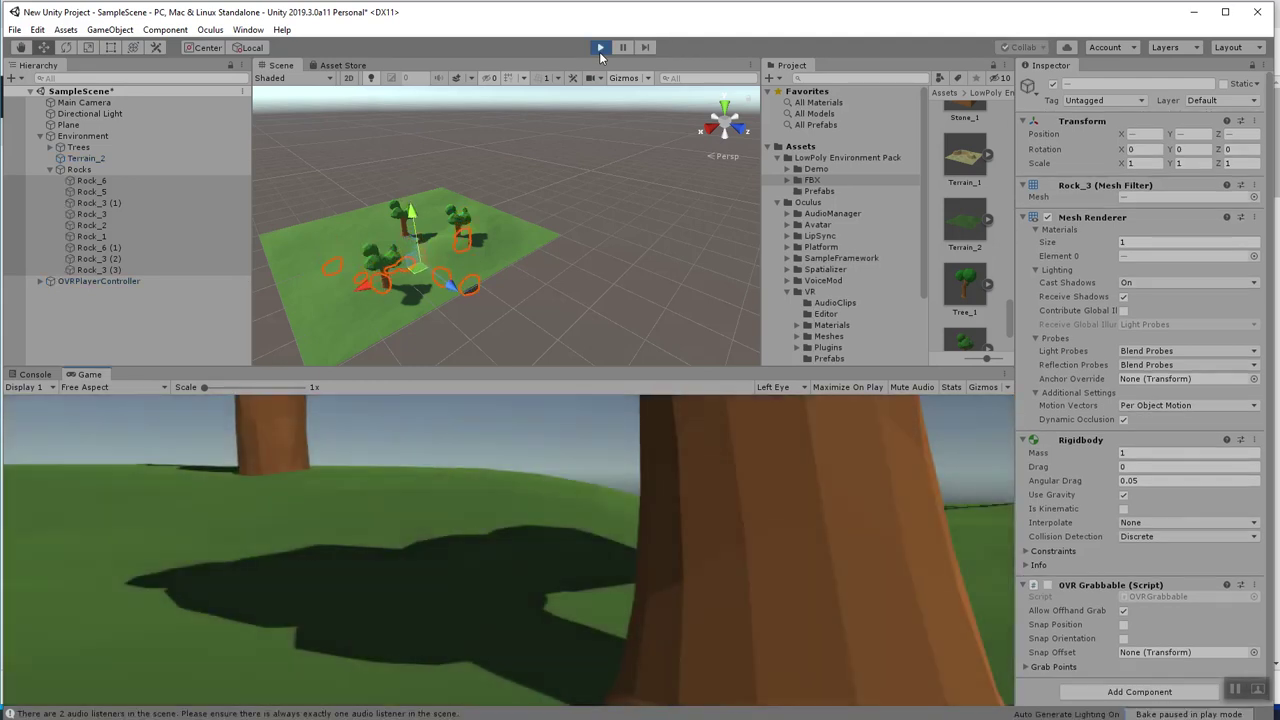
click(600, 48)
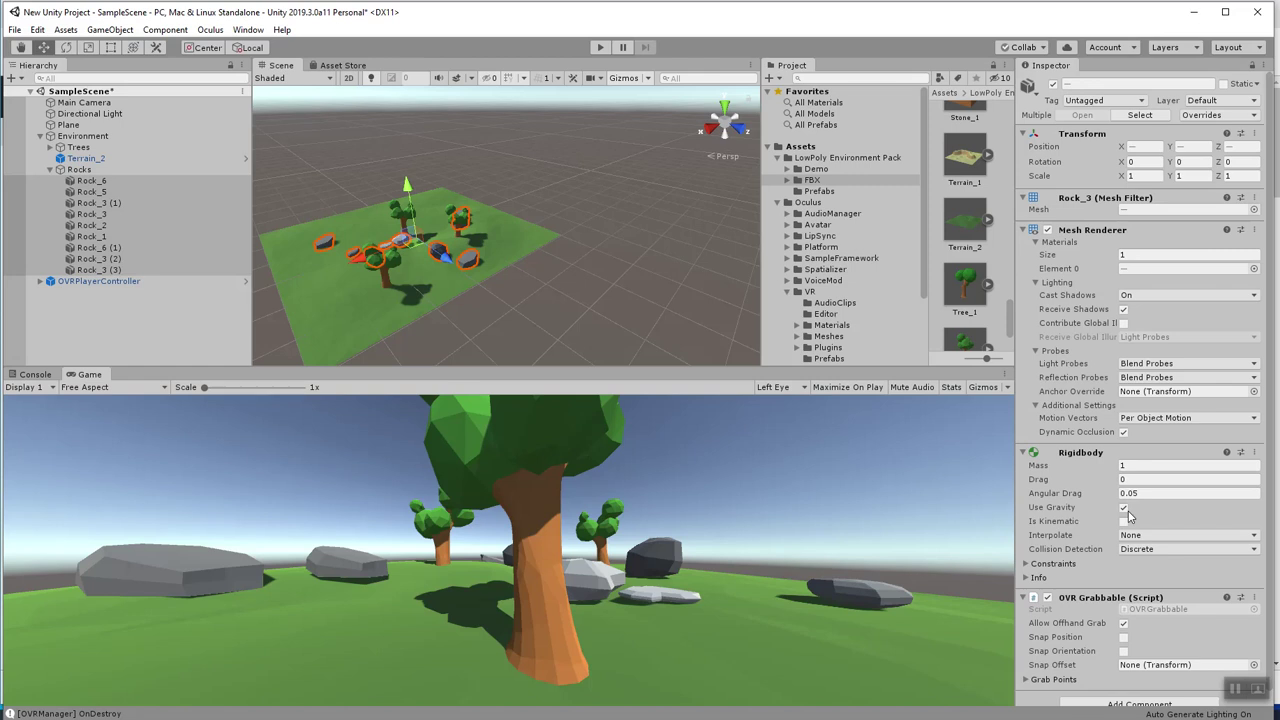
scroll(1130, 515, down, 1)
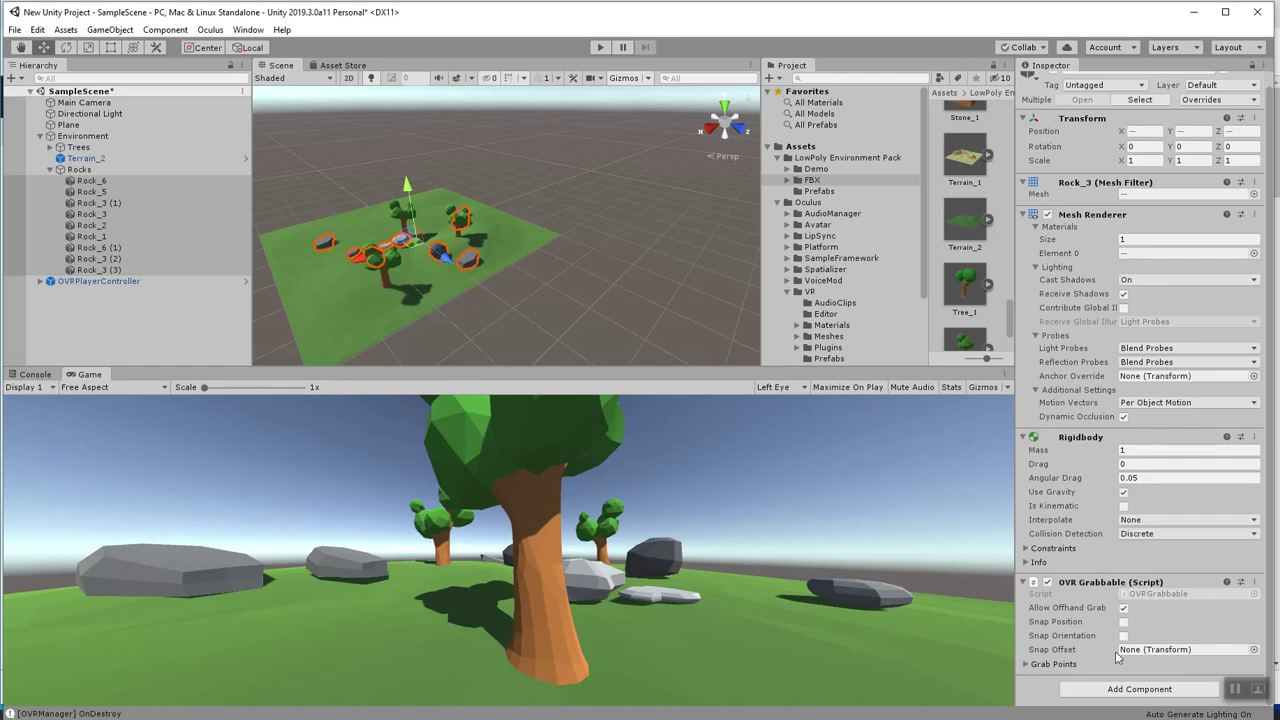
Add a Box Collider to all the selected rocks.
click(1146, 690)
text(BOX)
key(Return)
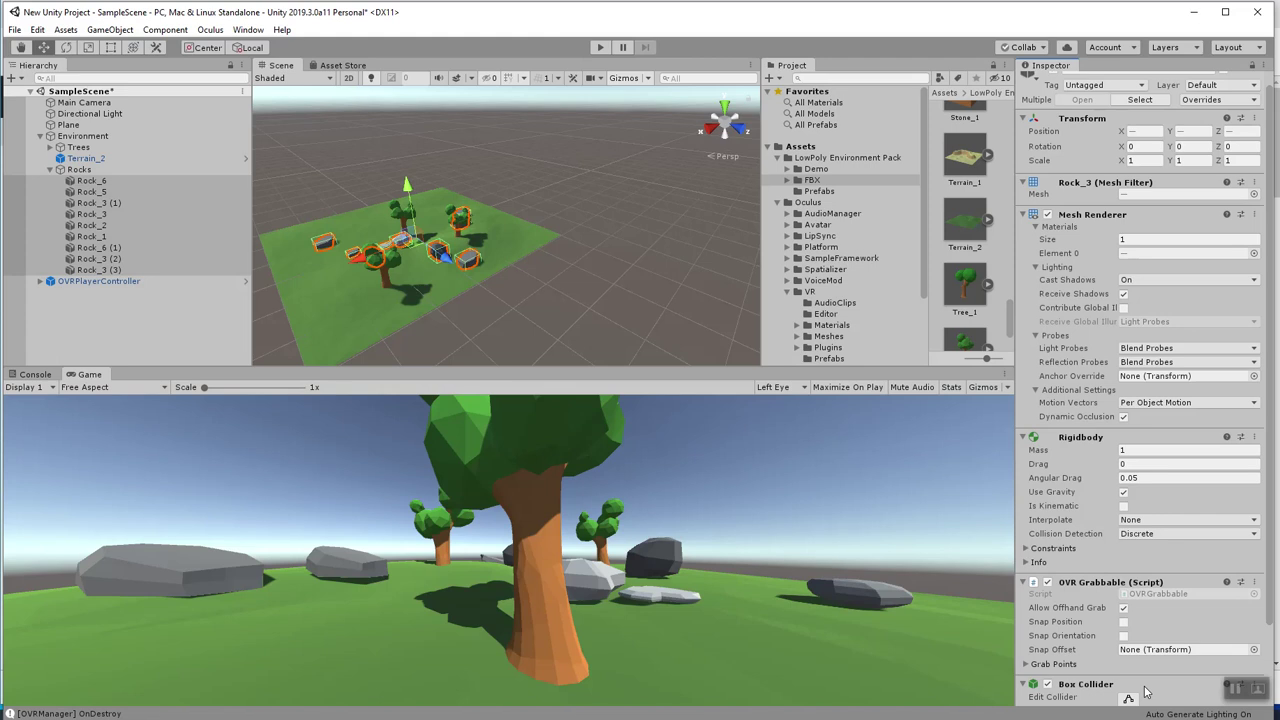
scroll(1108, 580, down, 3)
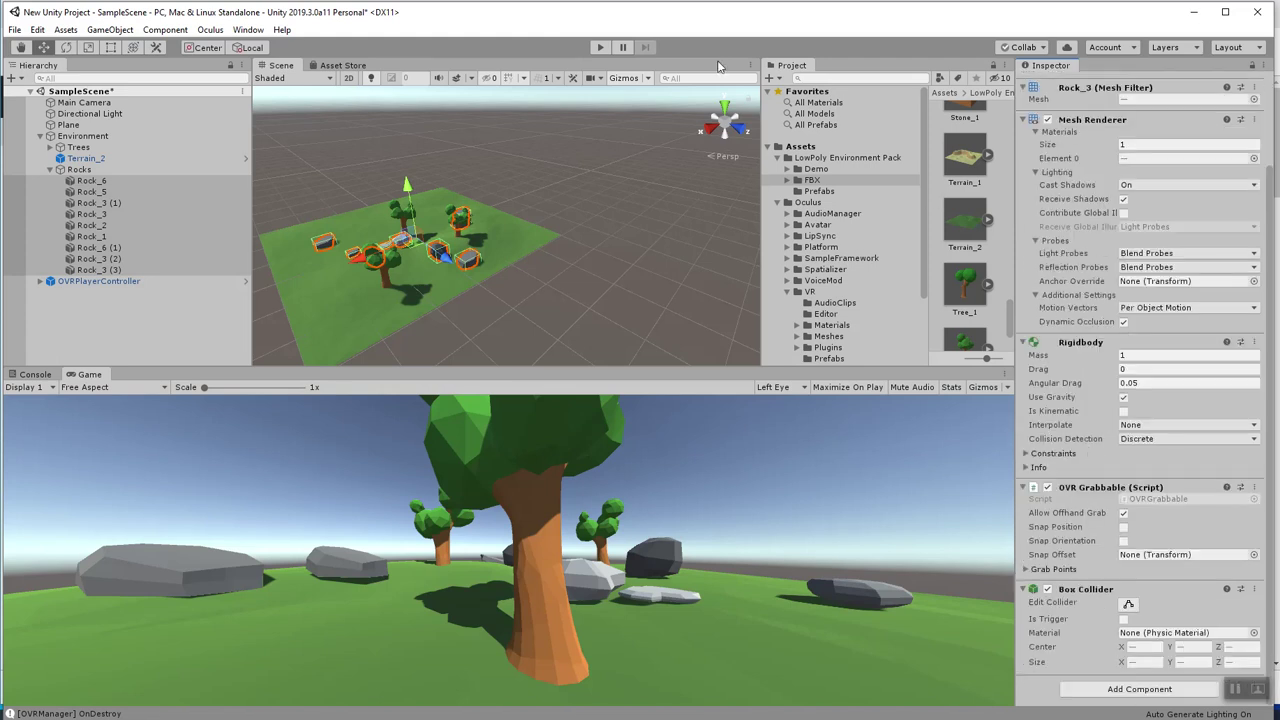
Test the rock colliders in play mode twice, then return the Inspector to the top.
click(598, 48)
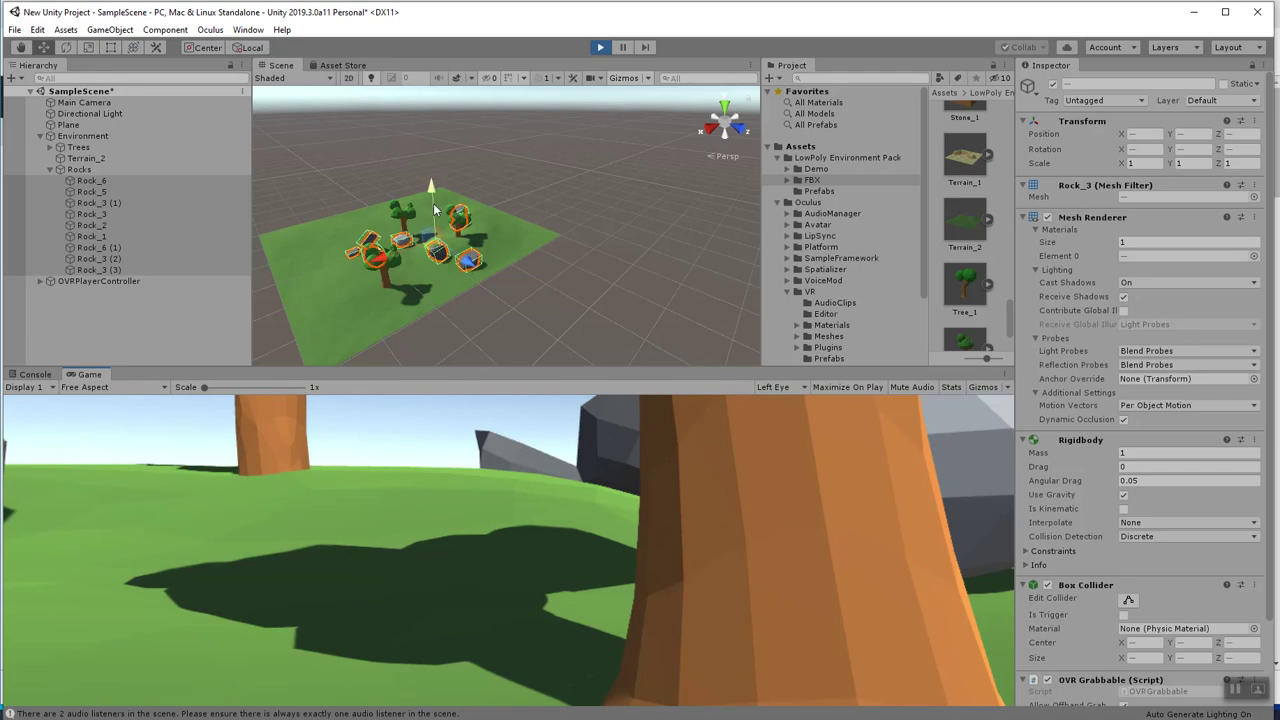
click(601, 48)
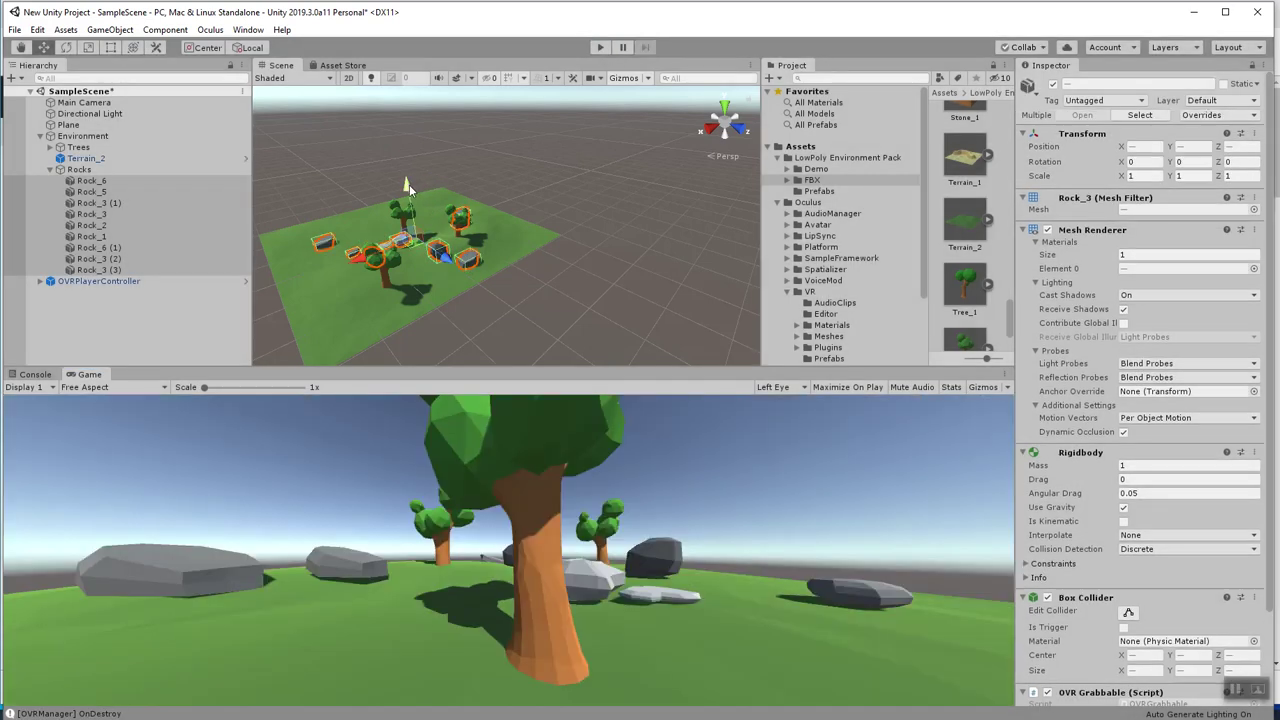
click(597, 48)
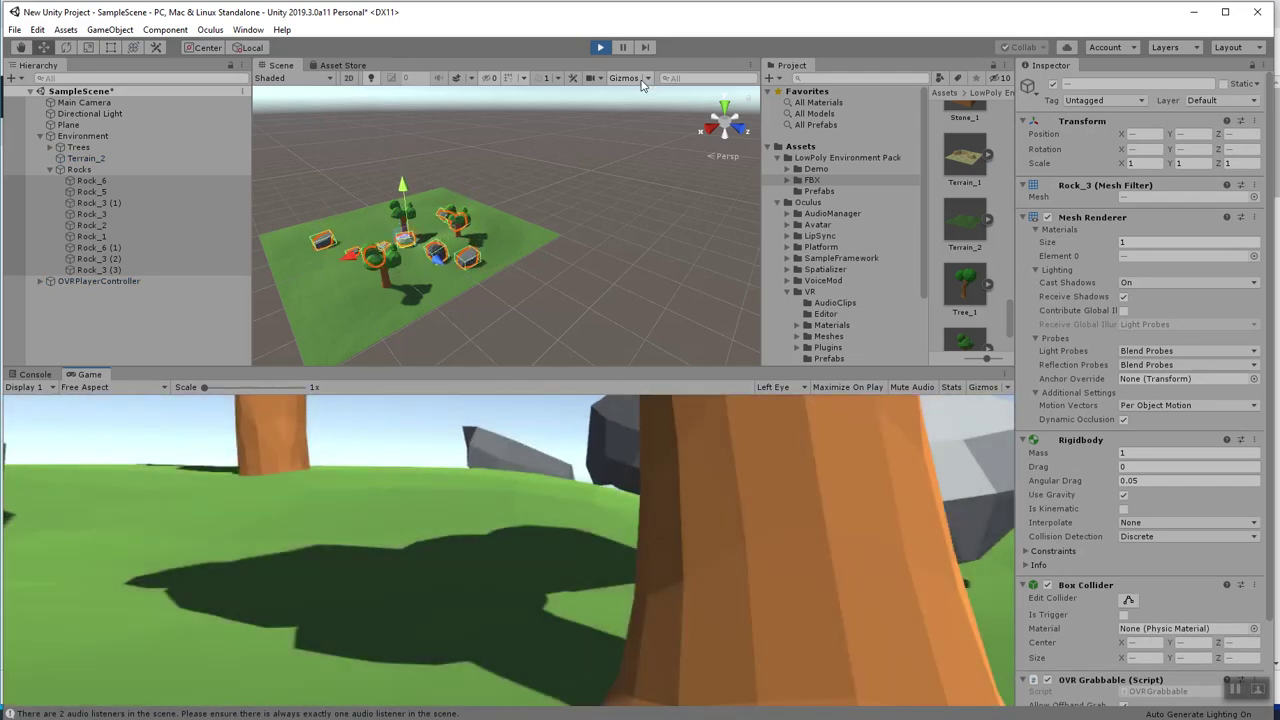
click(601, 47)
scroll(1200, 464, down, 3)
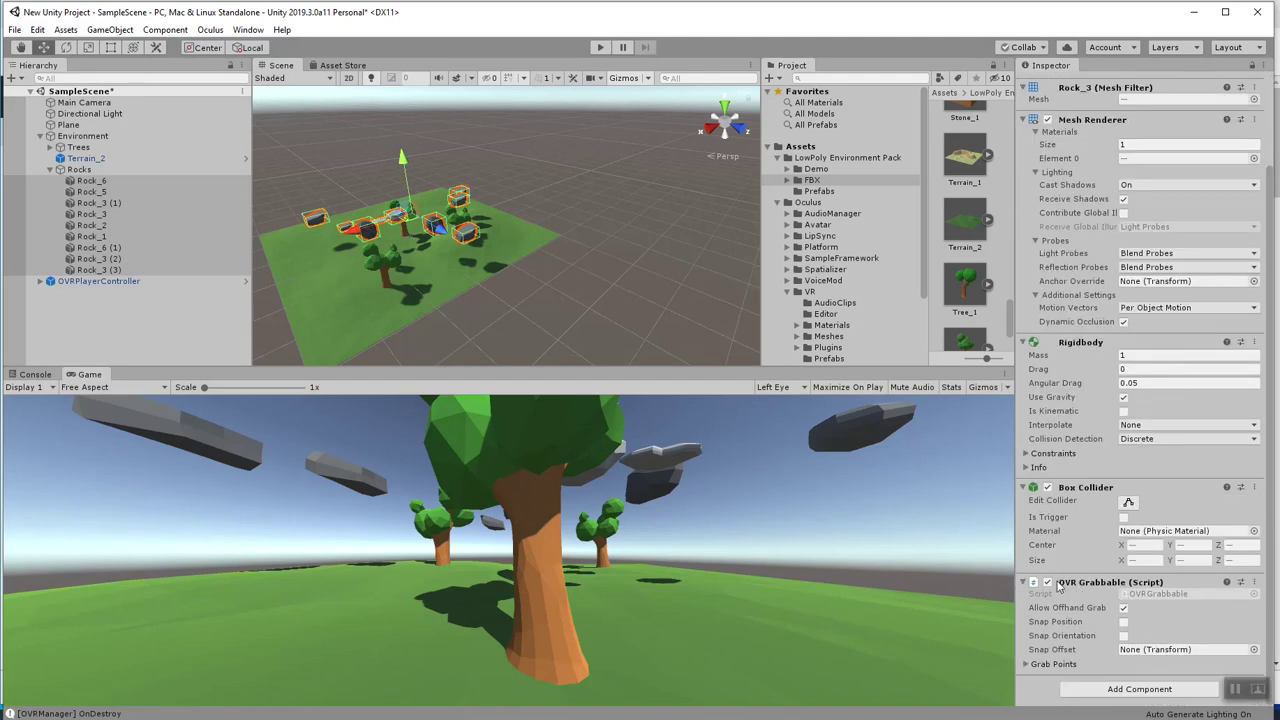
scroll(1035, 553, up, 3)
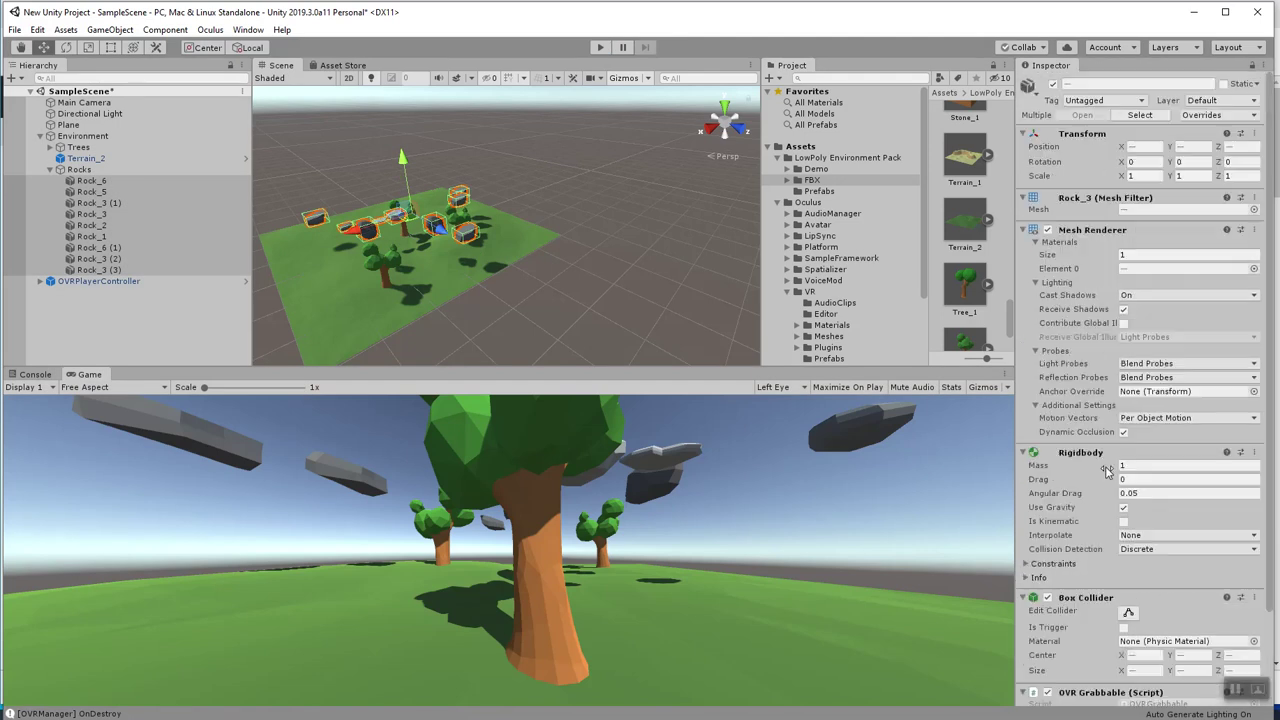
Collapse Environment, then select and expand OVRPlayerController in the Hierarchy.
click(41, 136)
click(75, 147)
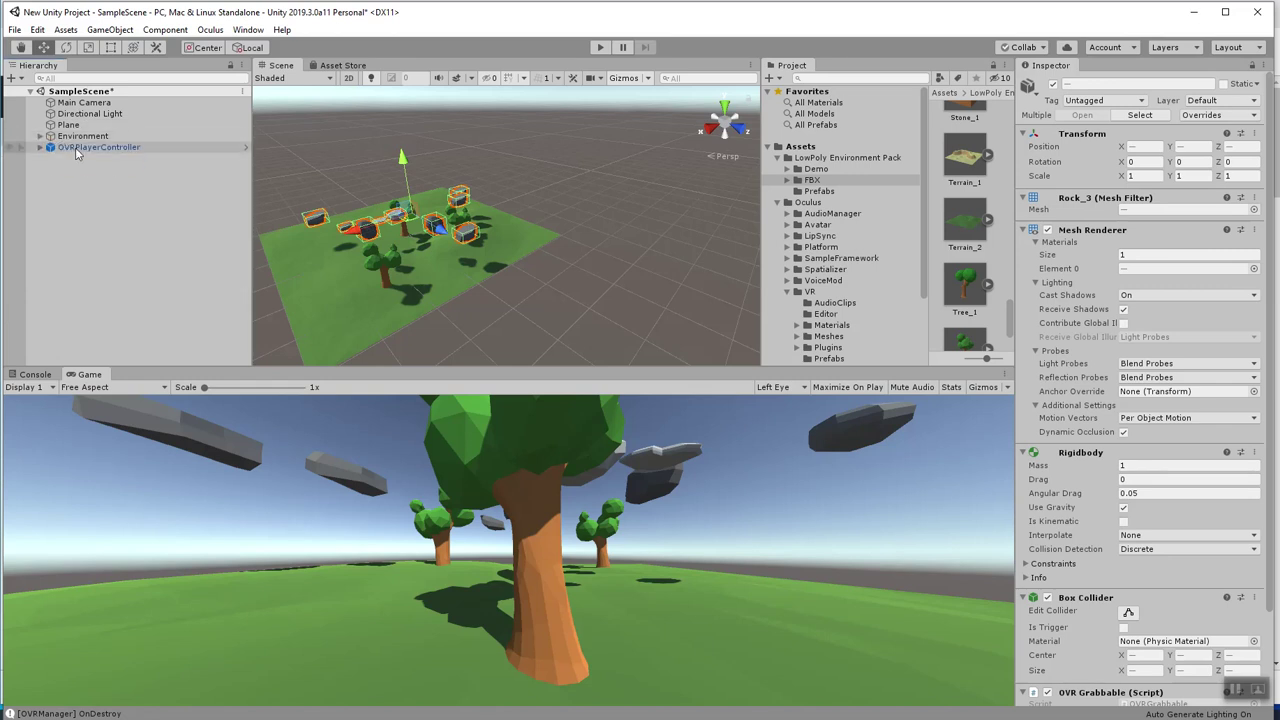
click(41, 147)
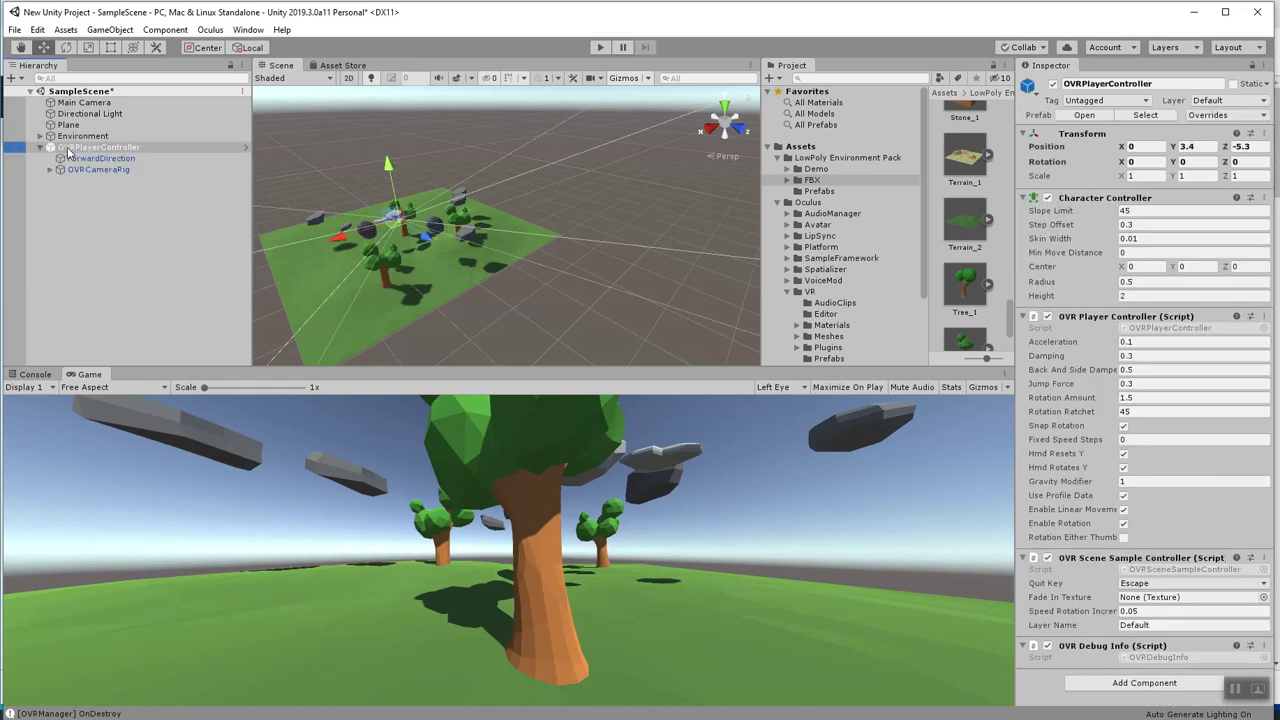
scroll(822, 184, down, 3)
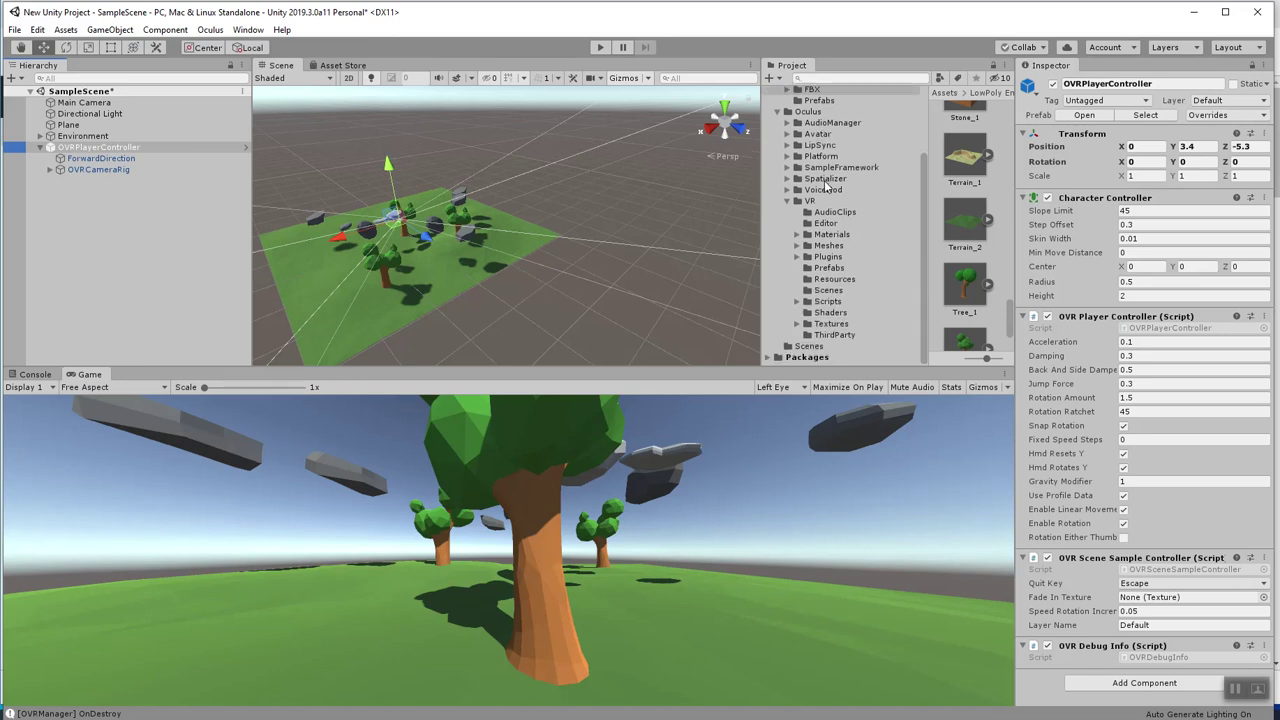
click(789, 201)
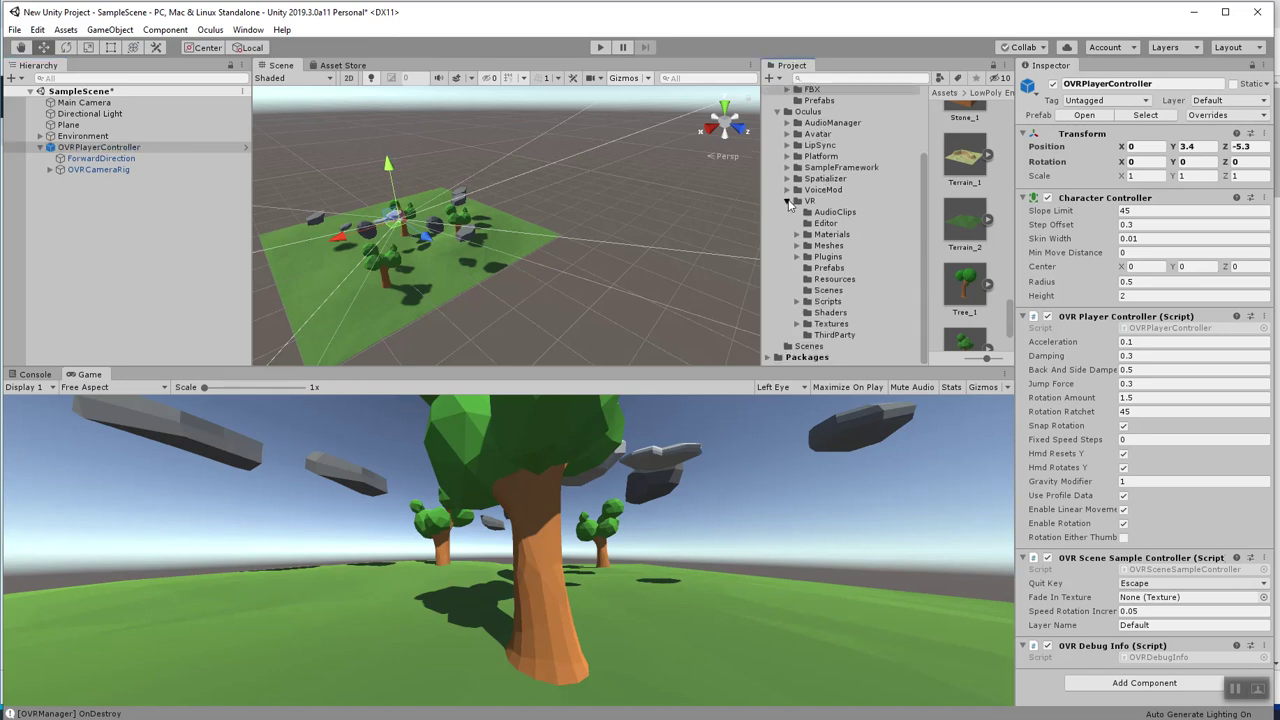
Bring up Oculus > Avatars > Edit Settings, focus the Rift App Id field, and switch to the browser.
click(214, 30)
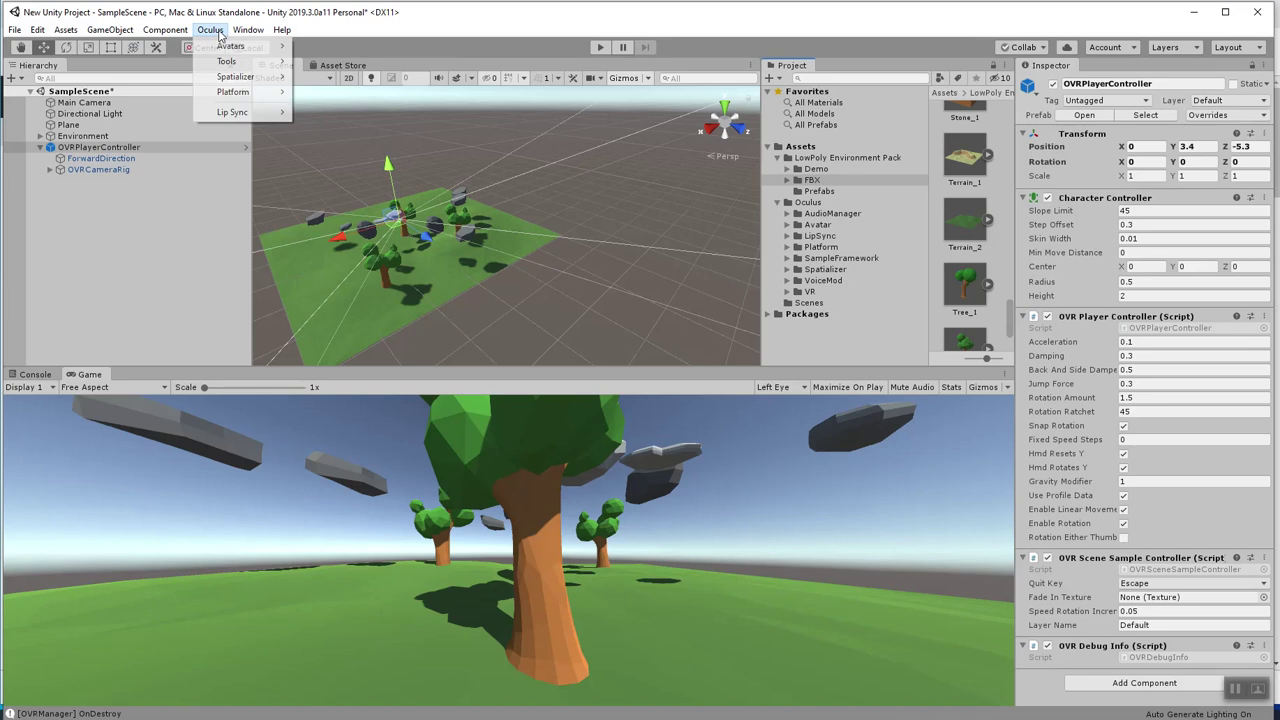
mouse_move(229, 47)
click(334, 46)
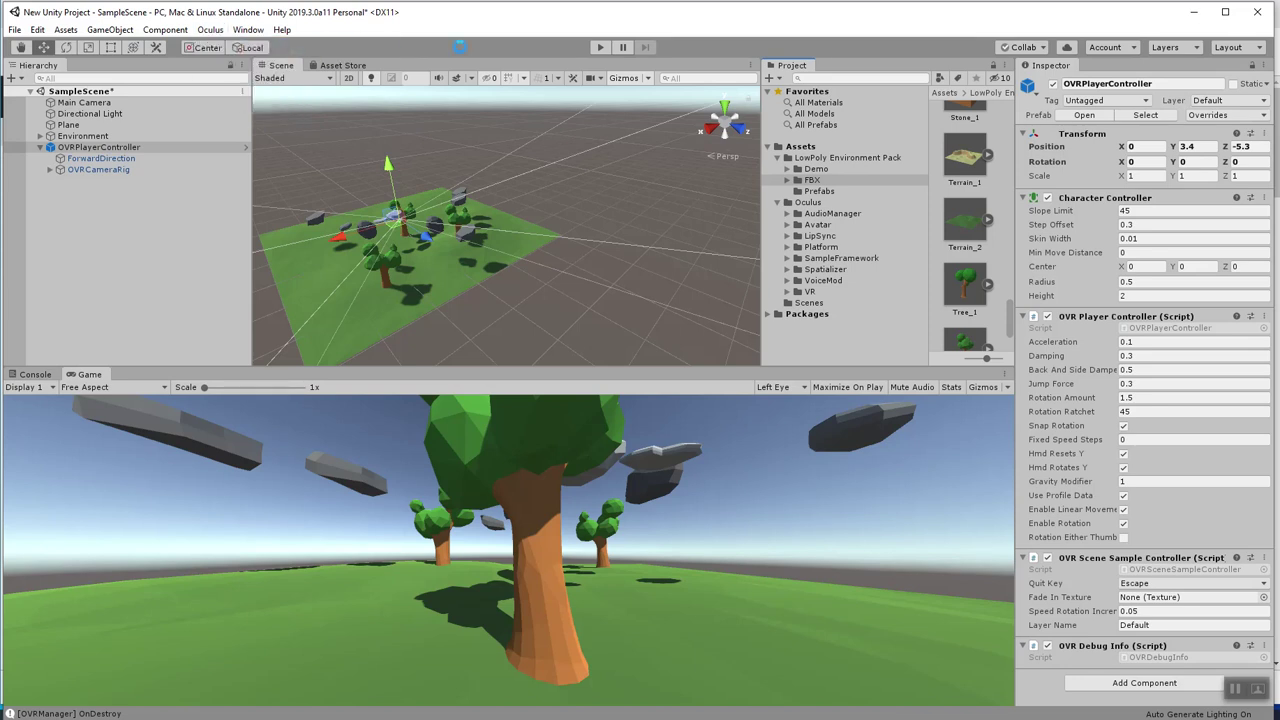
click(1180, 116)
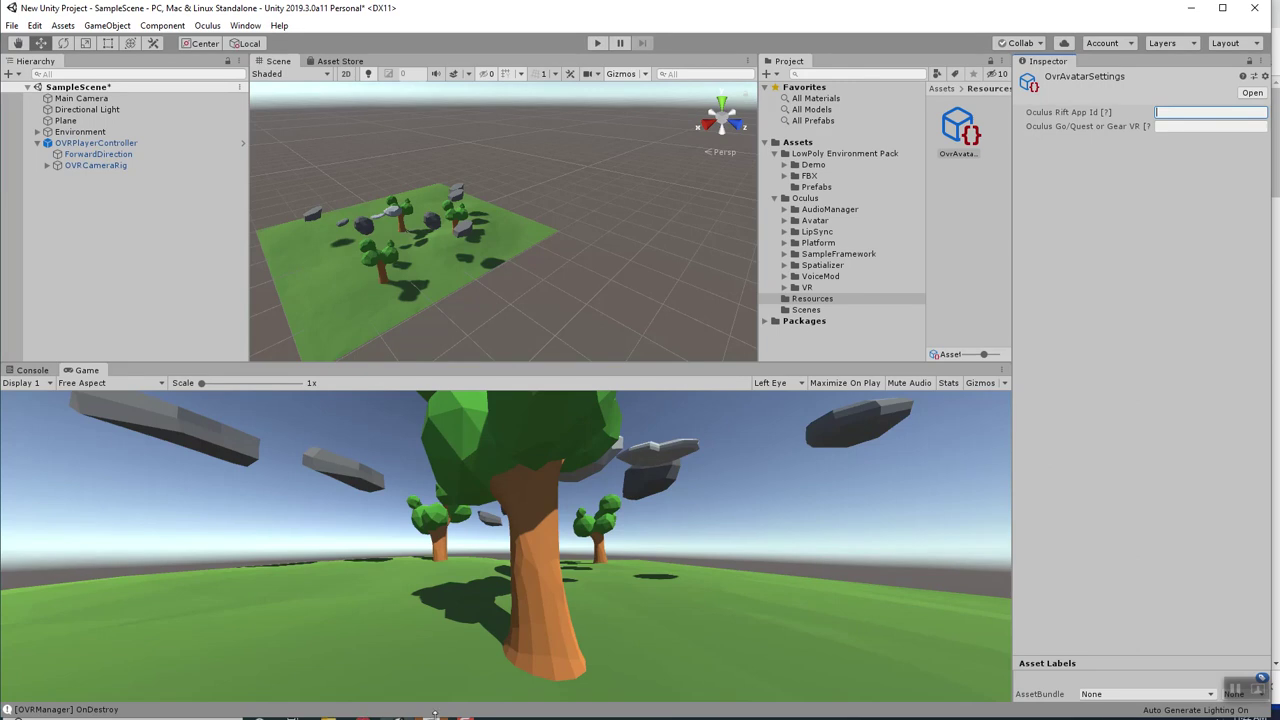
key(alt+Tab)
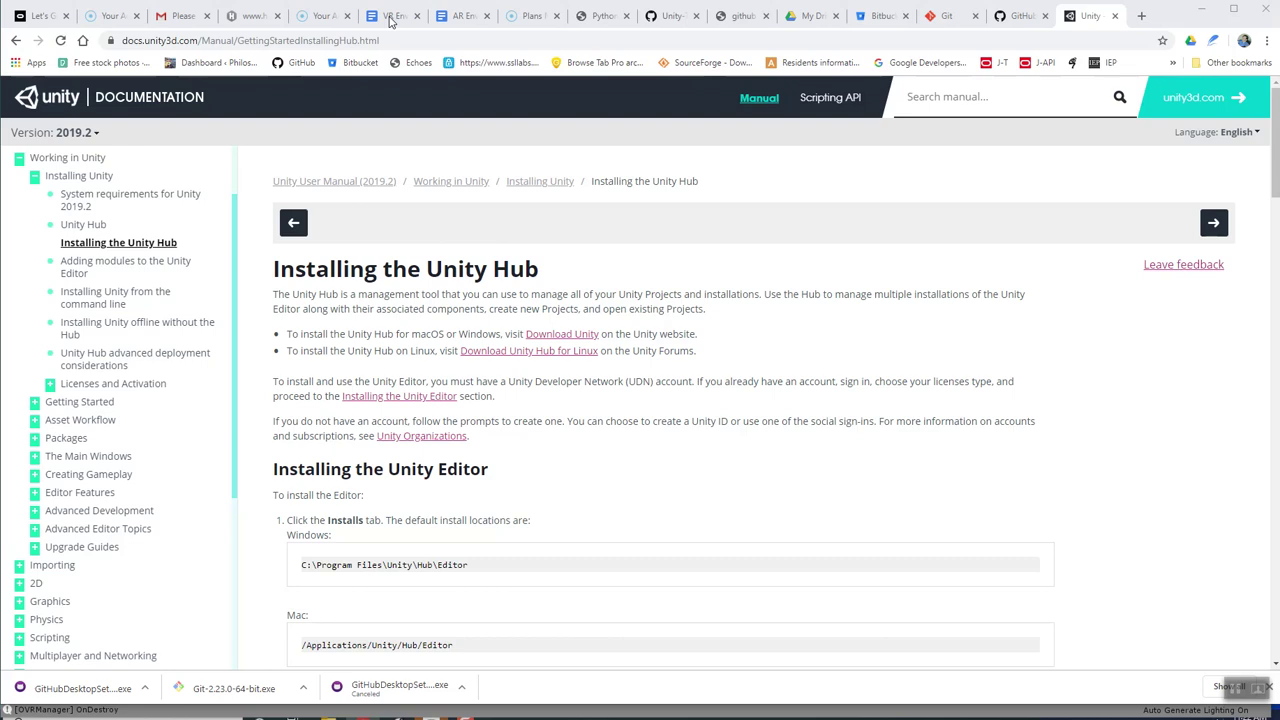
Copy the app ID number from the VR Environment Unity 2019 notes and minimize Chrome.
click(395, 17)
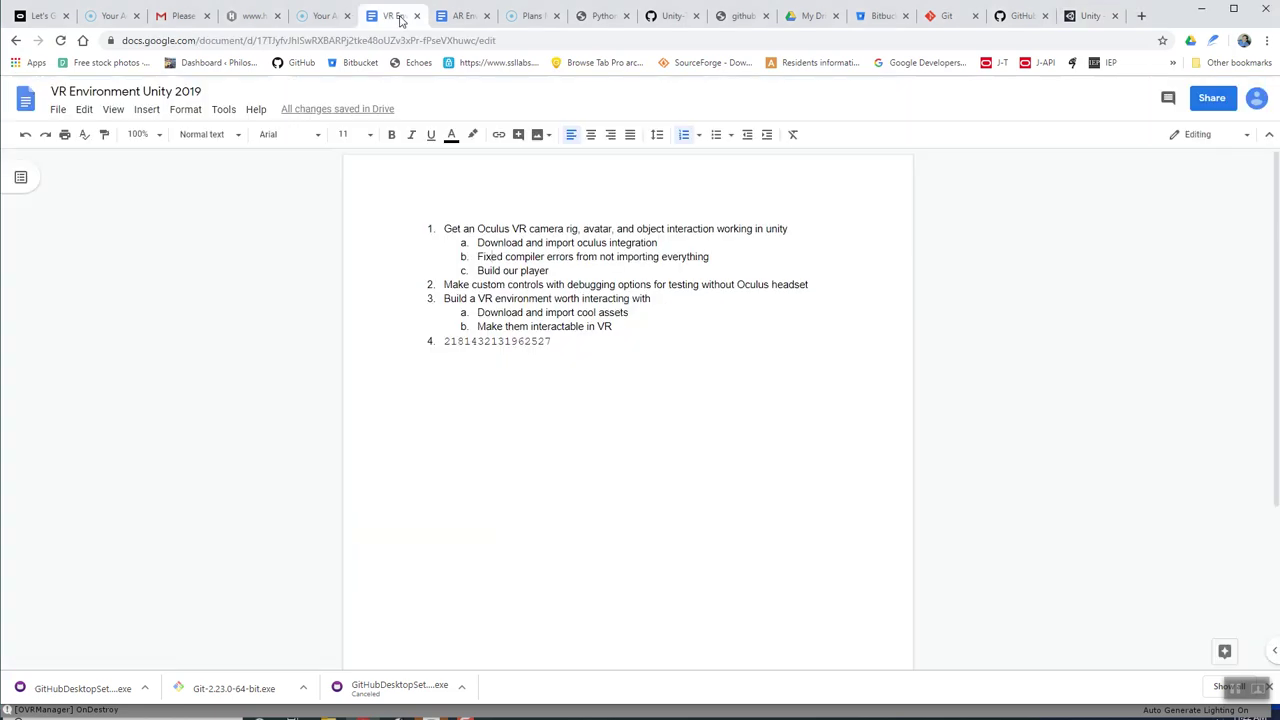
drag(563, 348, 430, 343)
key(ctrl+c)
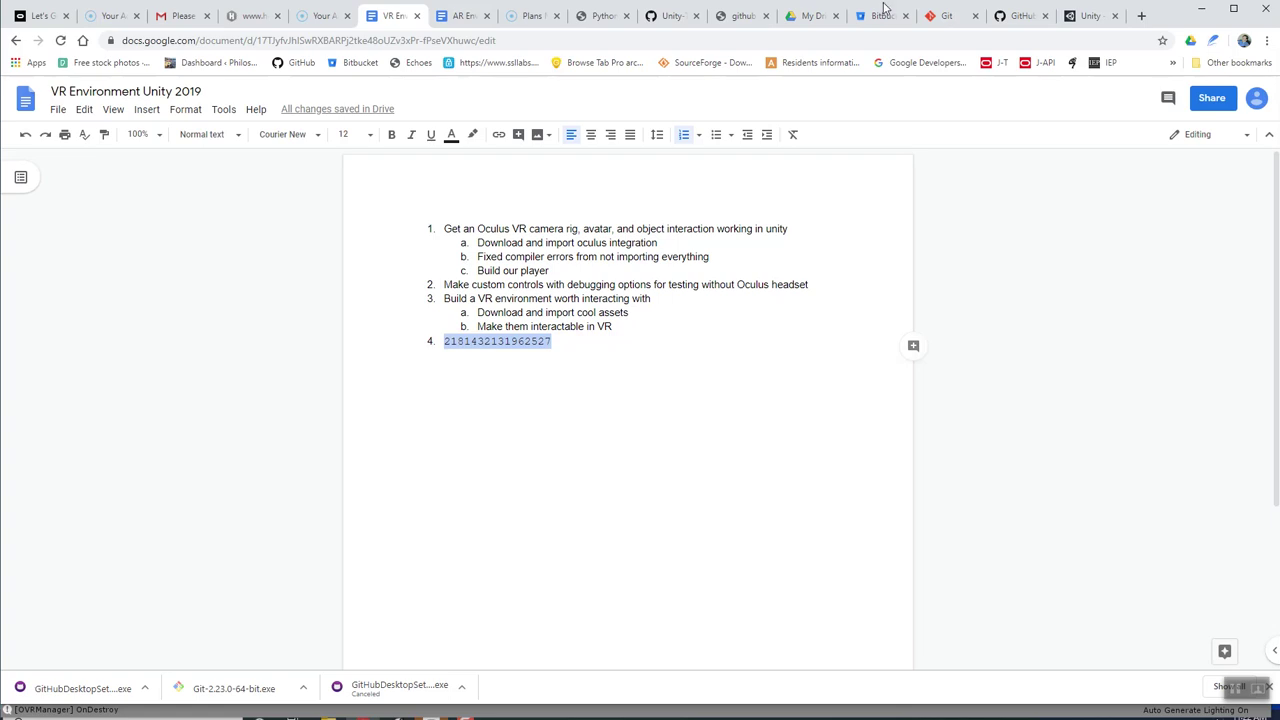
click(1202, 10)
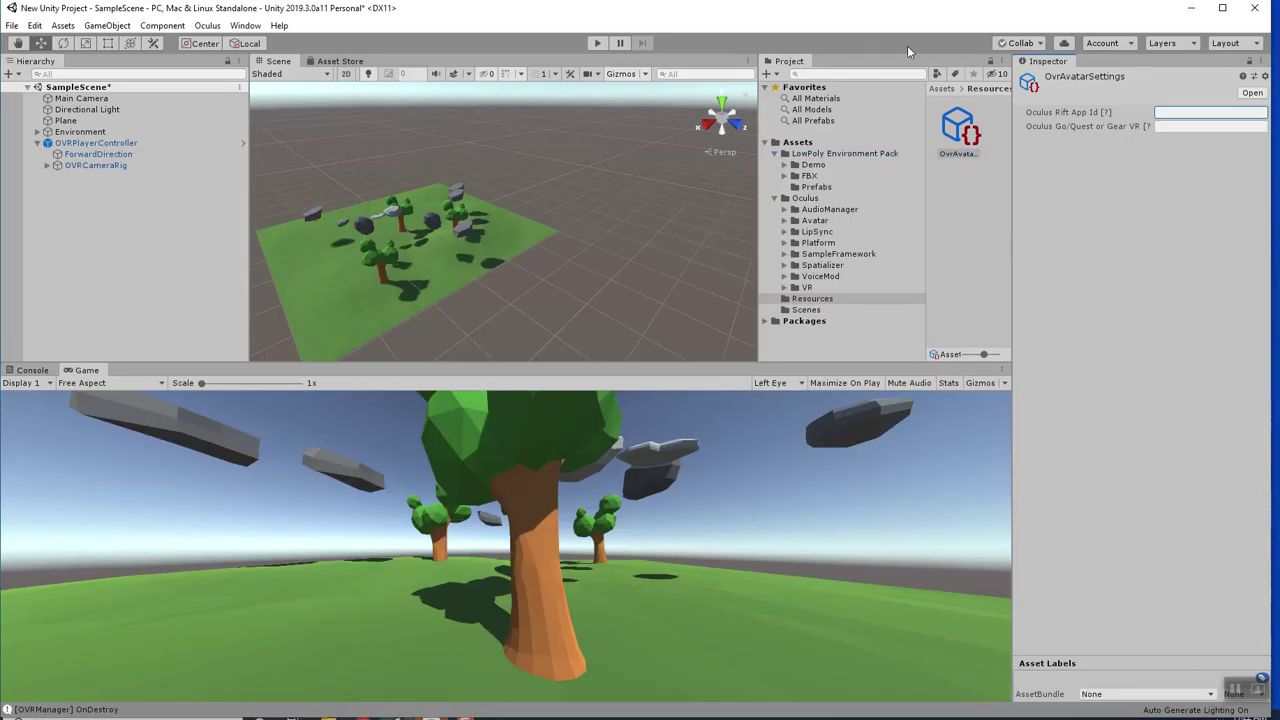
Paste the app ID into the Rift and Go/Quest fields of OvrAvatarSettings.
key(ctrl+v)
click(1168, 128)
key(ctrl+v)
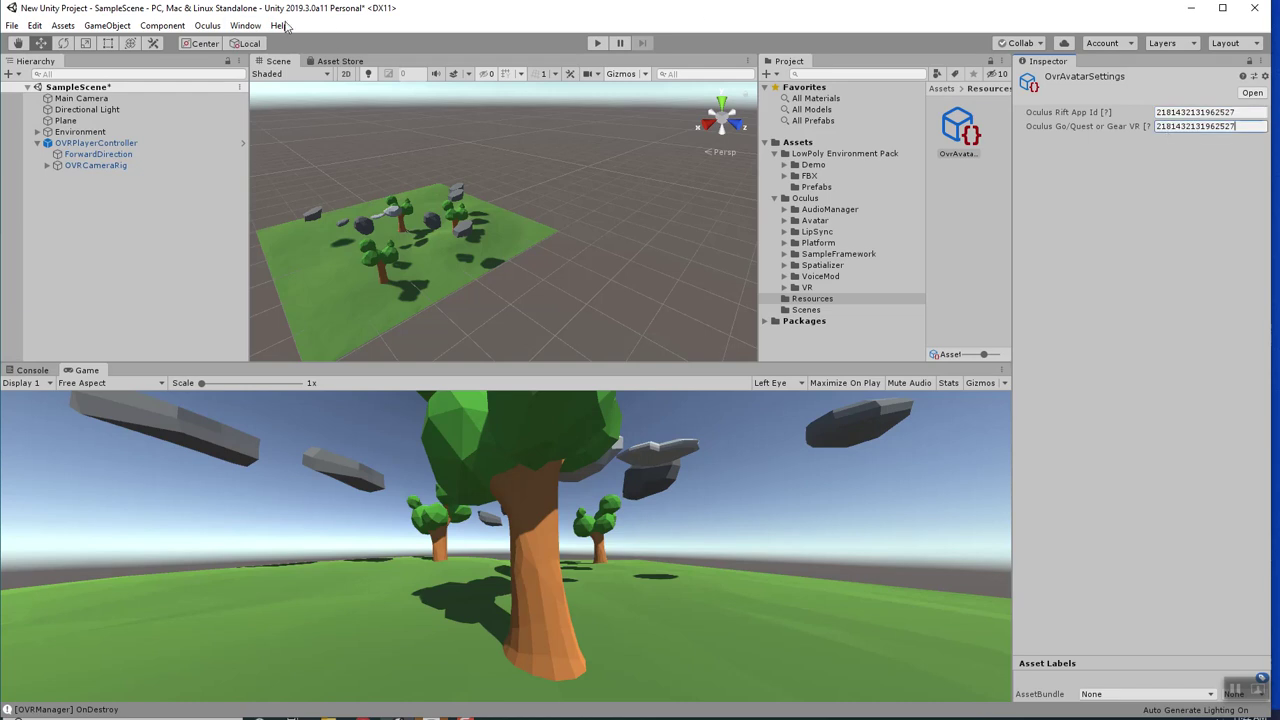
Paste the app ID into both Rift and Go/Quest fields of Oculus Platform settings.
click(207, 27)
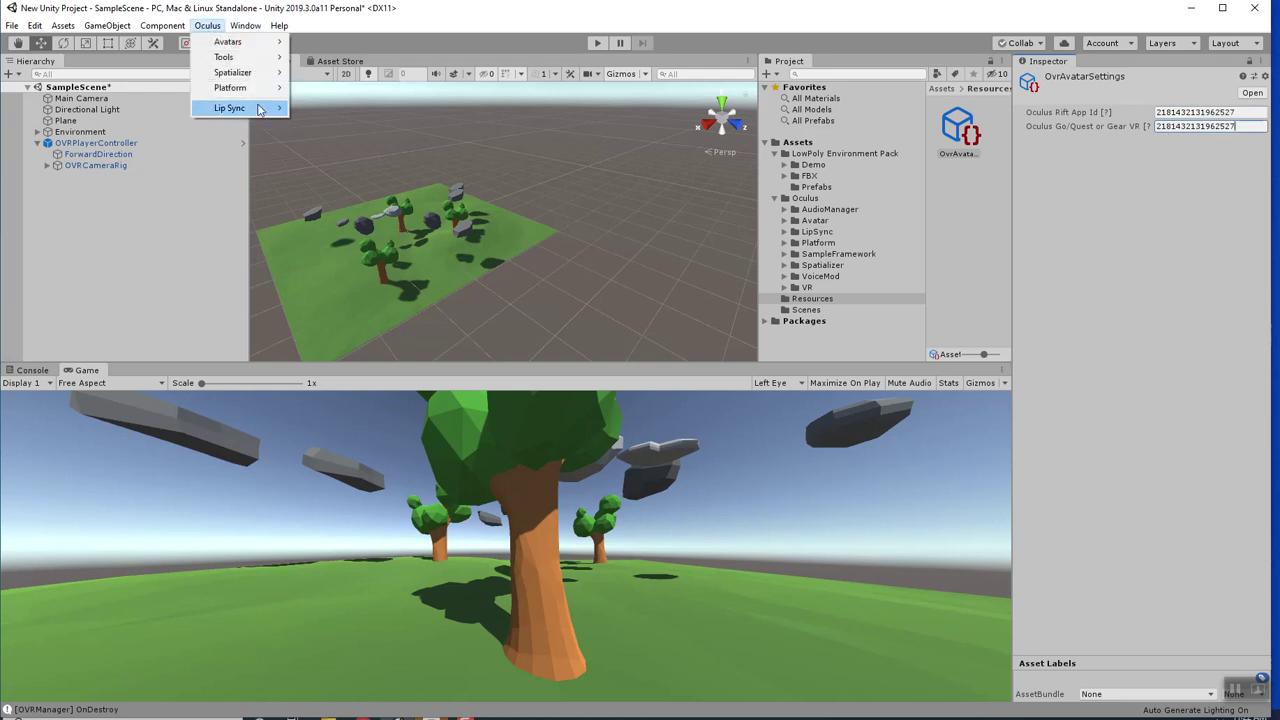
mouse_move(264, 87)
click(322, 89)
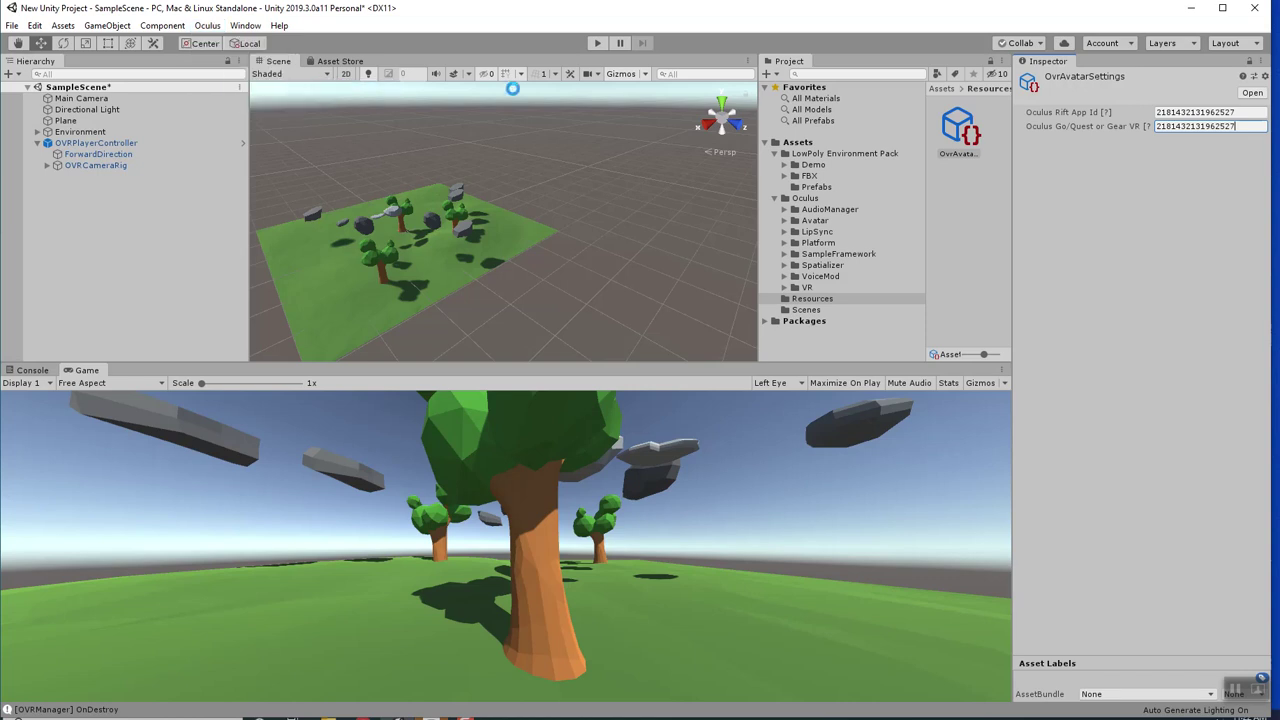
click(1188, 128)
key(ctrl+v)
click(1184, 140)
key(ctrl+v)
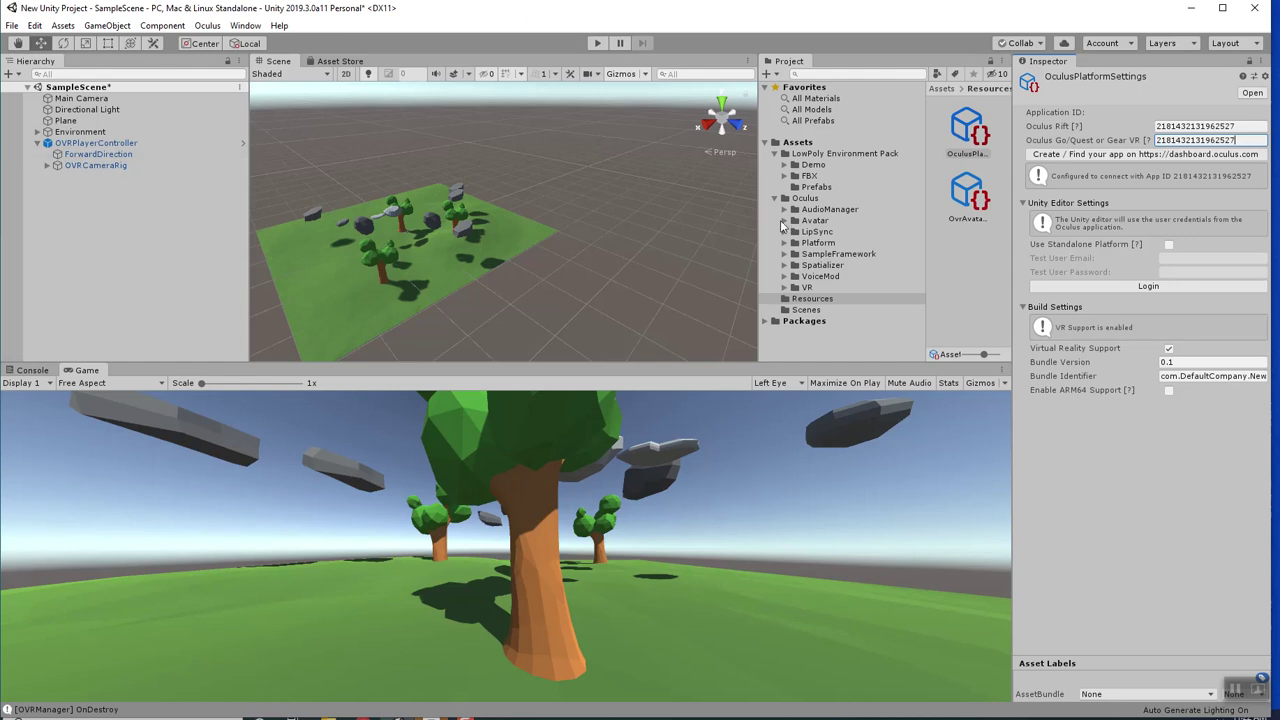
click(784, 221)
Place the LocalAvatar prefab from Oculus/Avatar/Content/Prefabs under OVRPlayerController and play the scene.
click(810, 221)
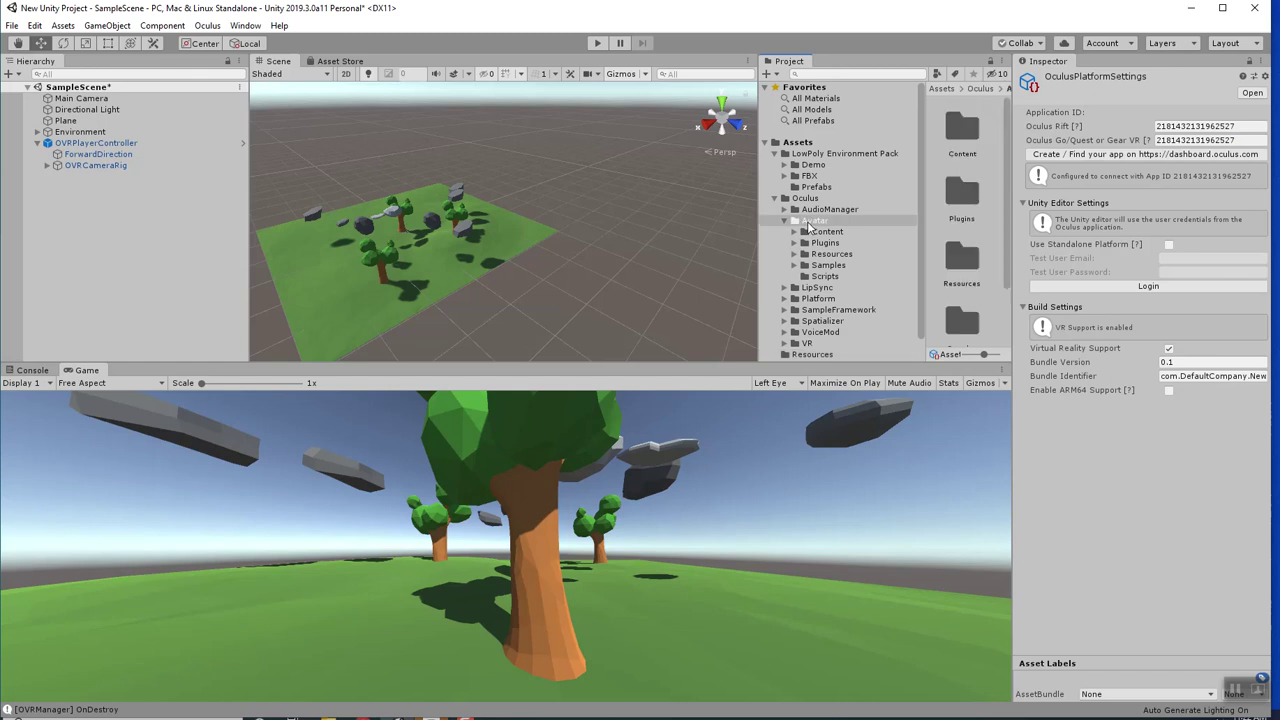
click(796, 232)
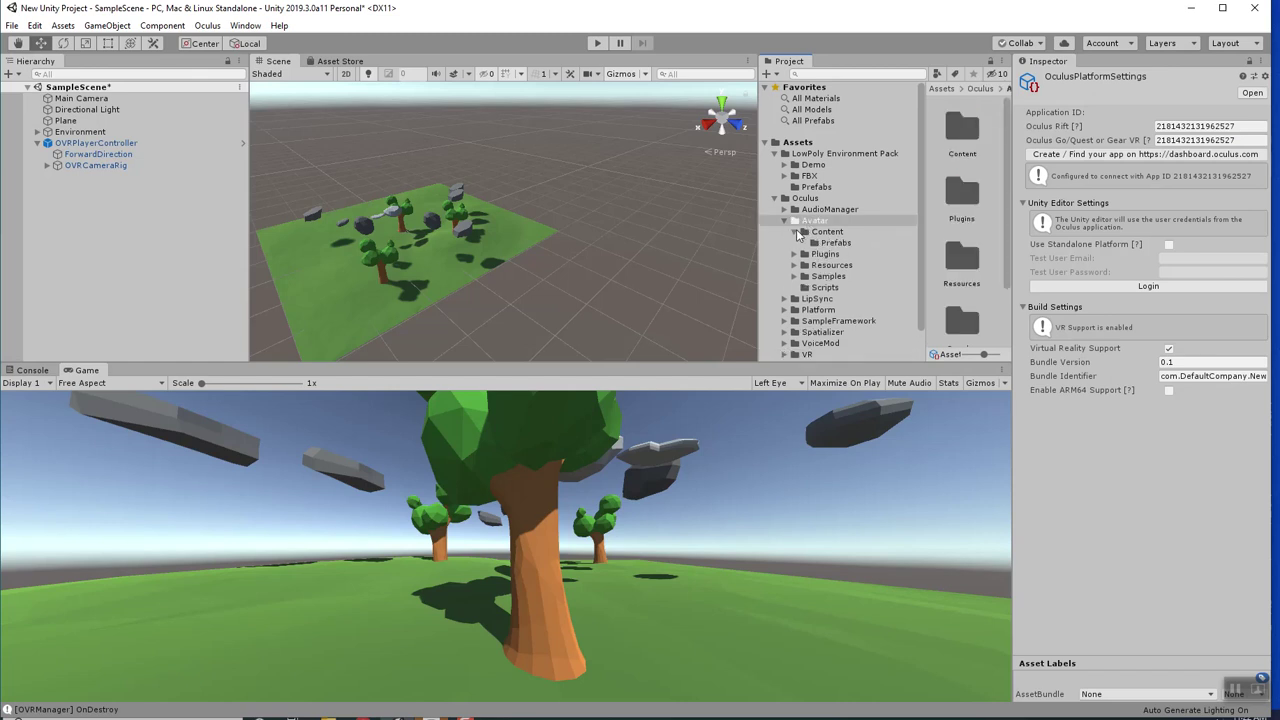
click(835, 243)
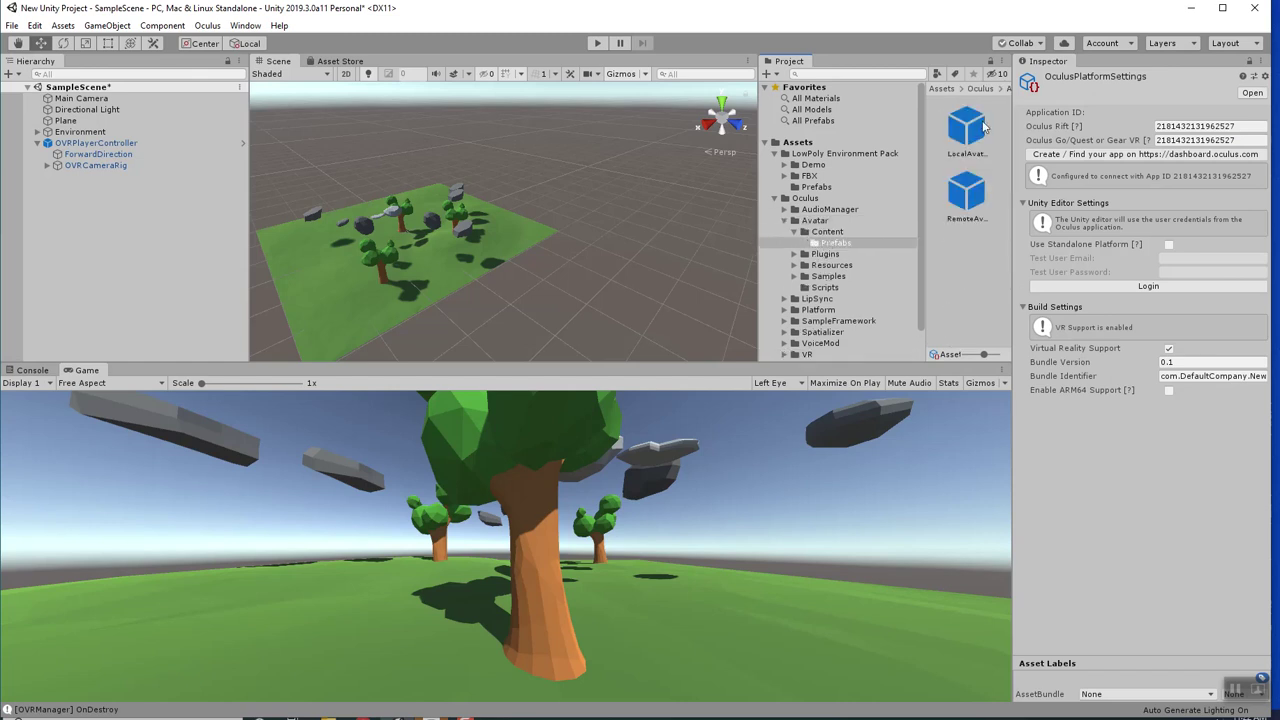
drag(958, 140, 124, 146)
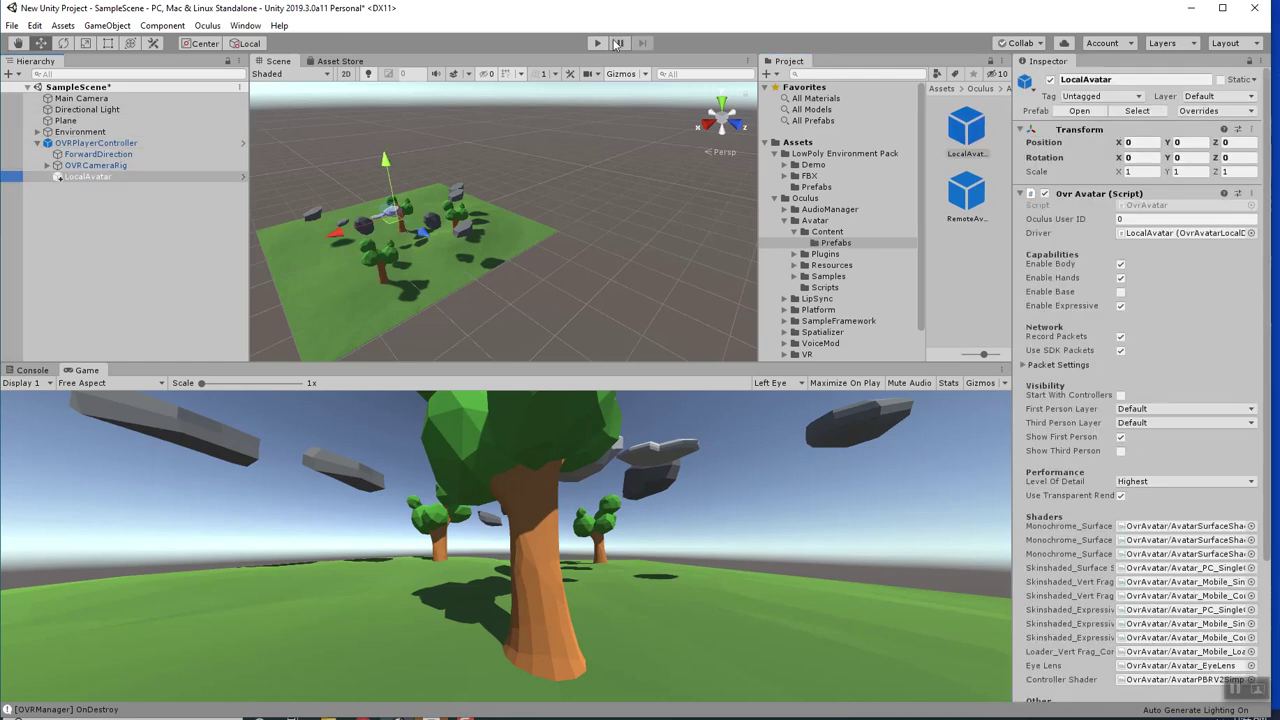
scroll(1155, 288, down, 5)
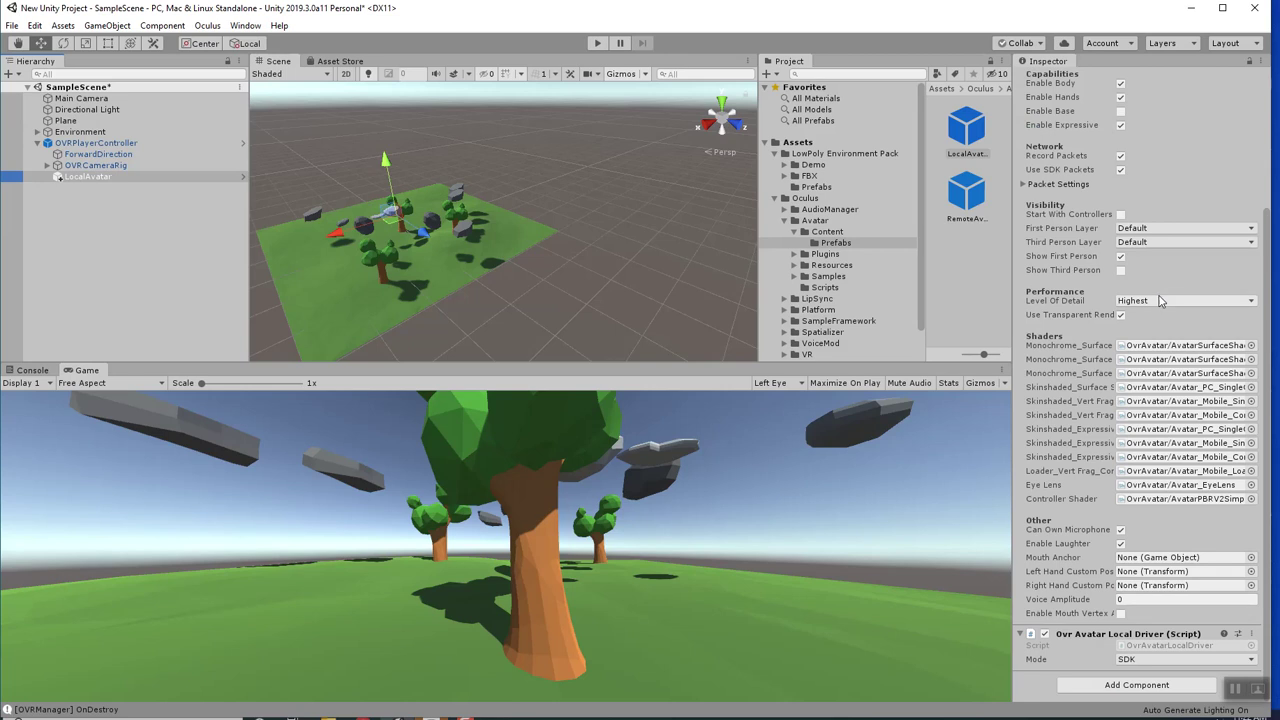
scroll(1160, 305, up, 5)
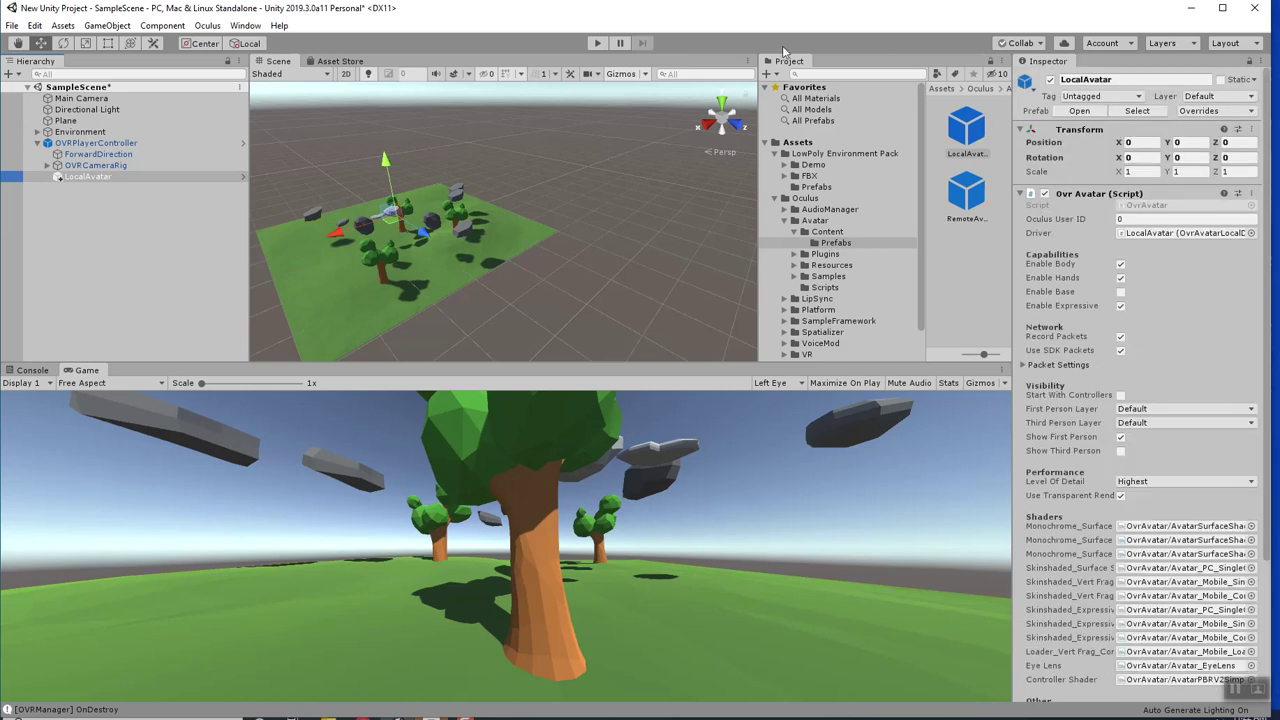
click(597, 44)
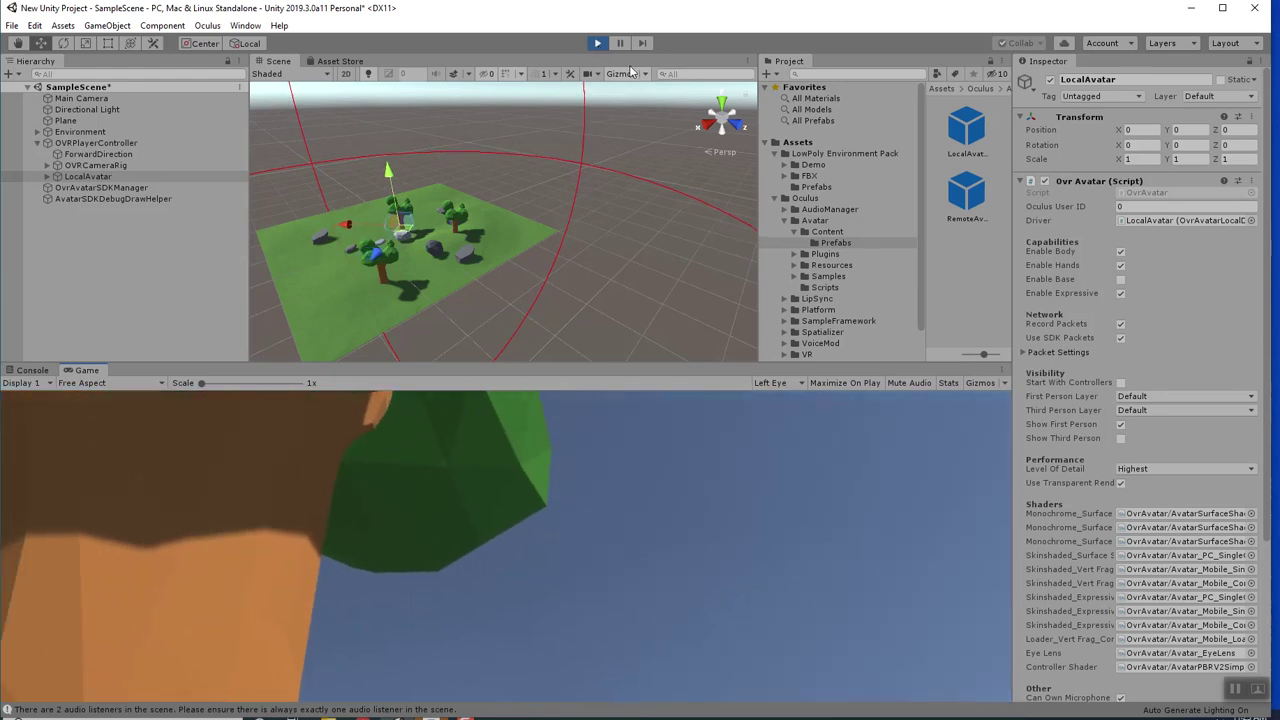
Stop play, set LocalAvatar Y to 0.4, disable Hmd Rotates Y on OVRPlayerController, and replay.
click(597, 43)
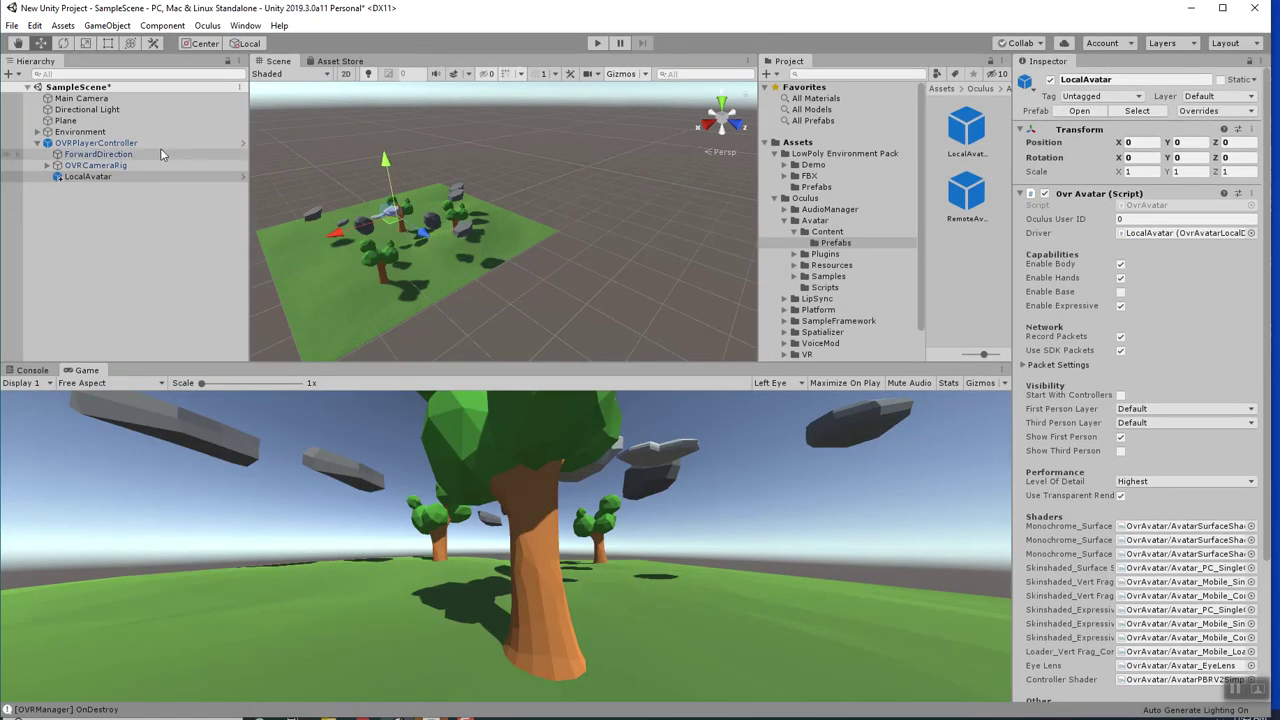
click(1201, 141)
text(.4)
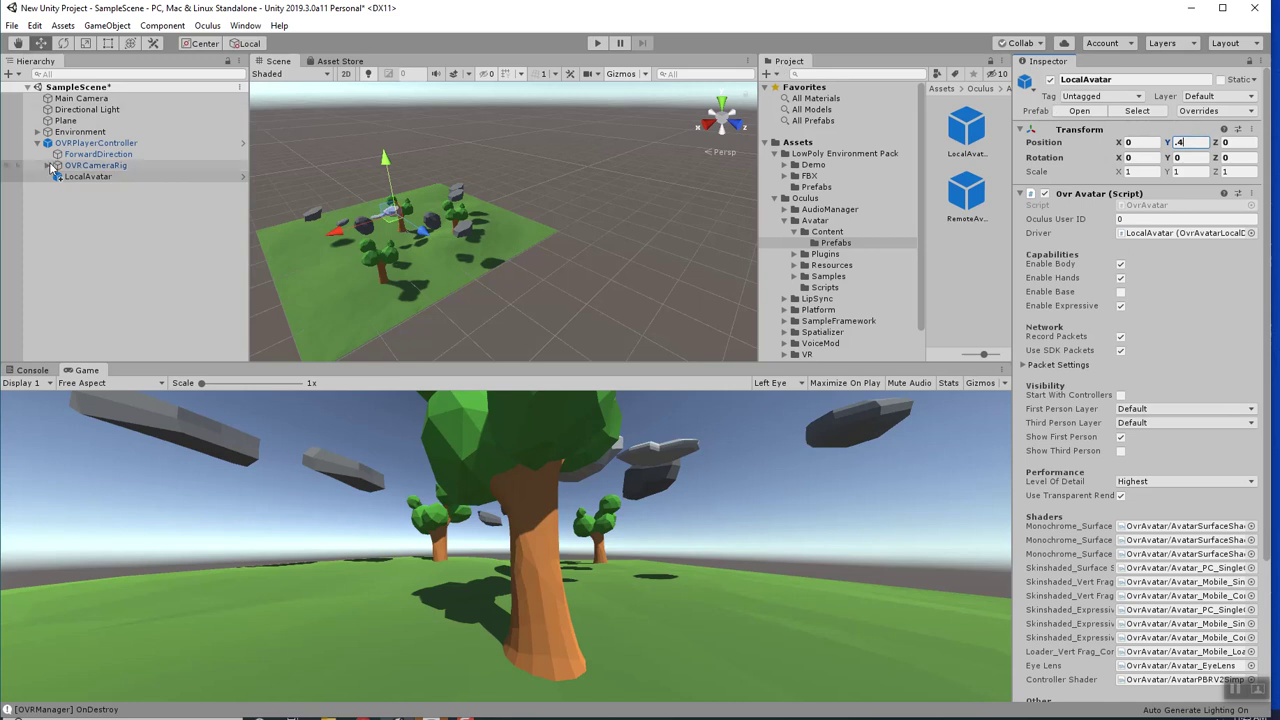
click(90, 143)
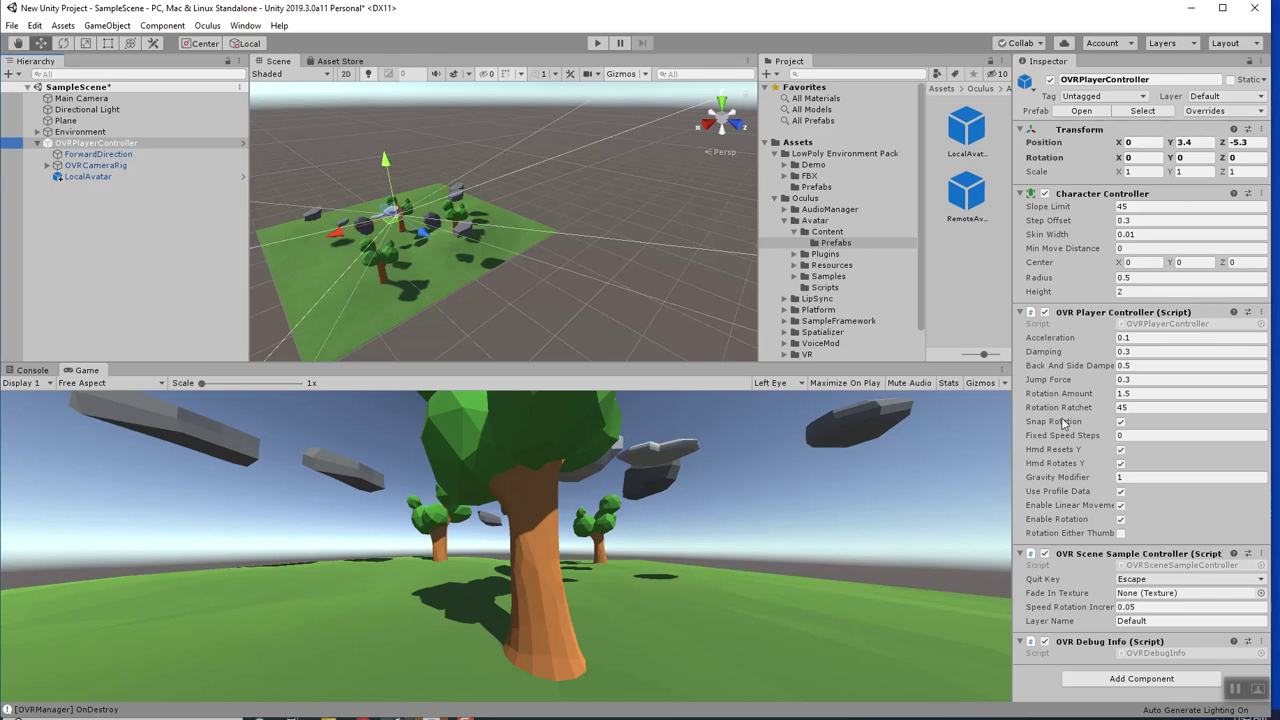
click(1121, 464)
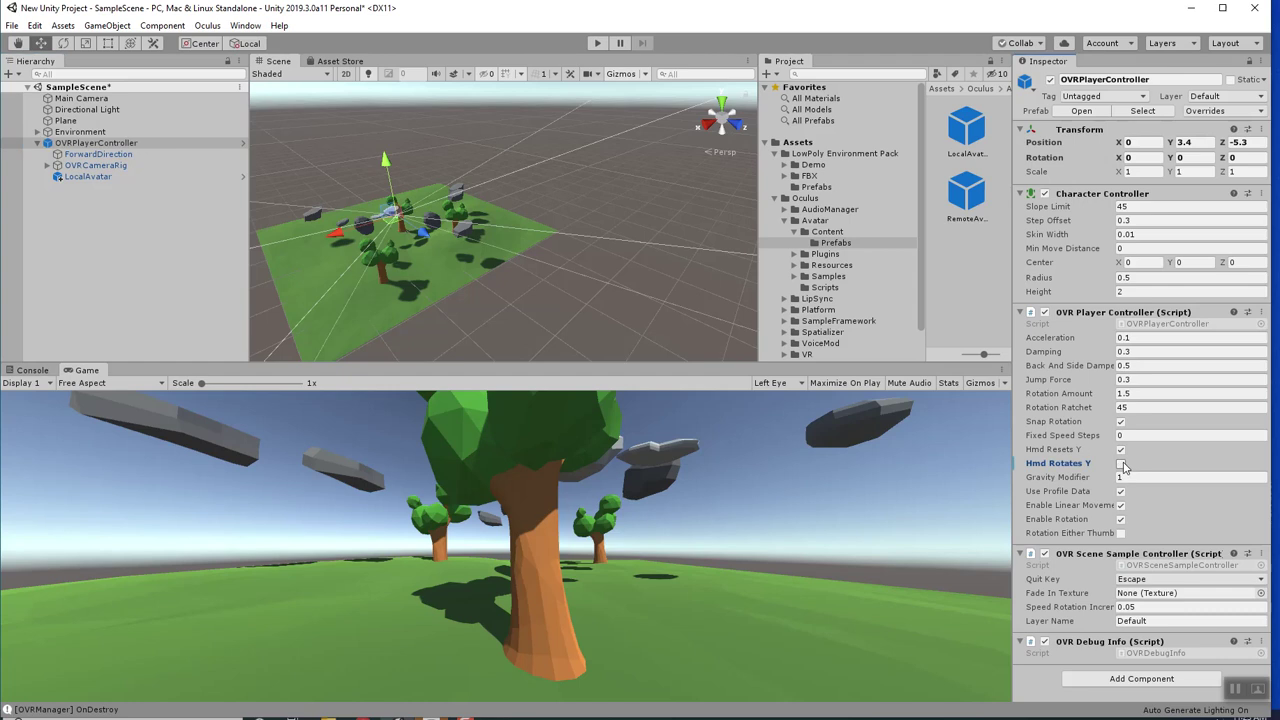
click(596, 45)
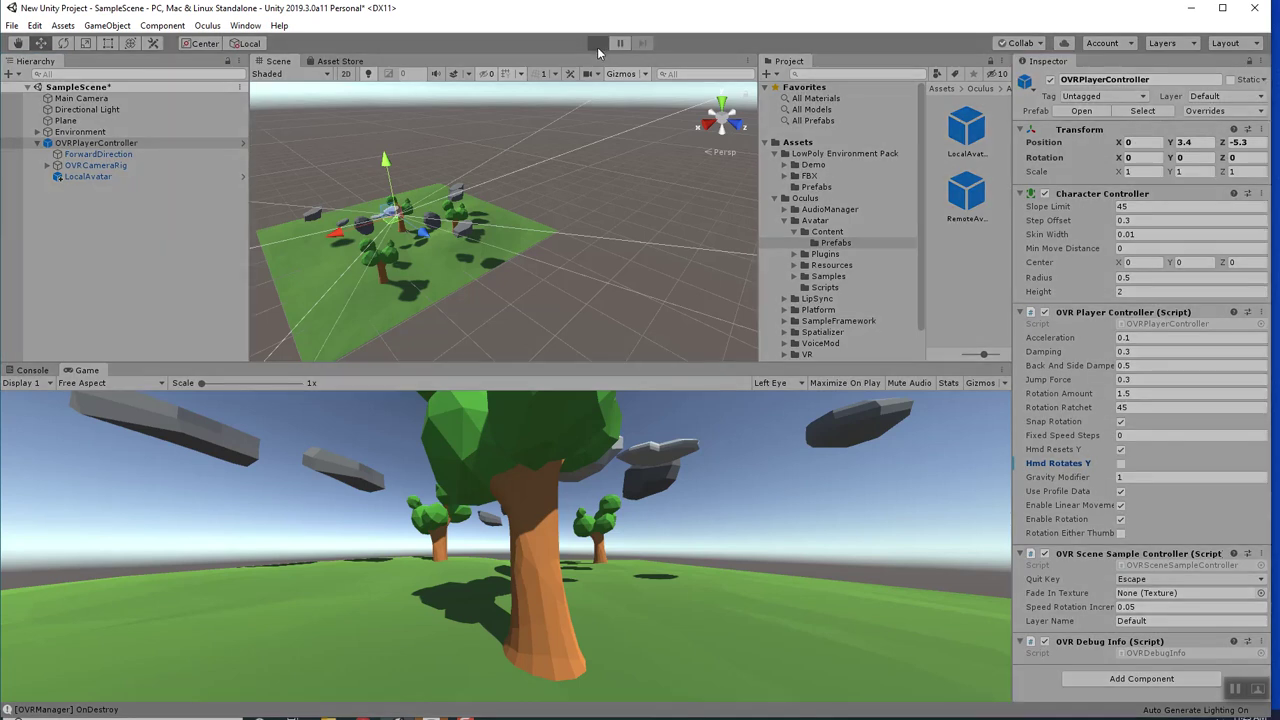
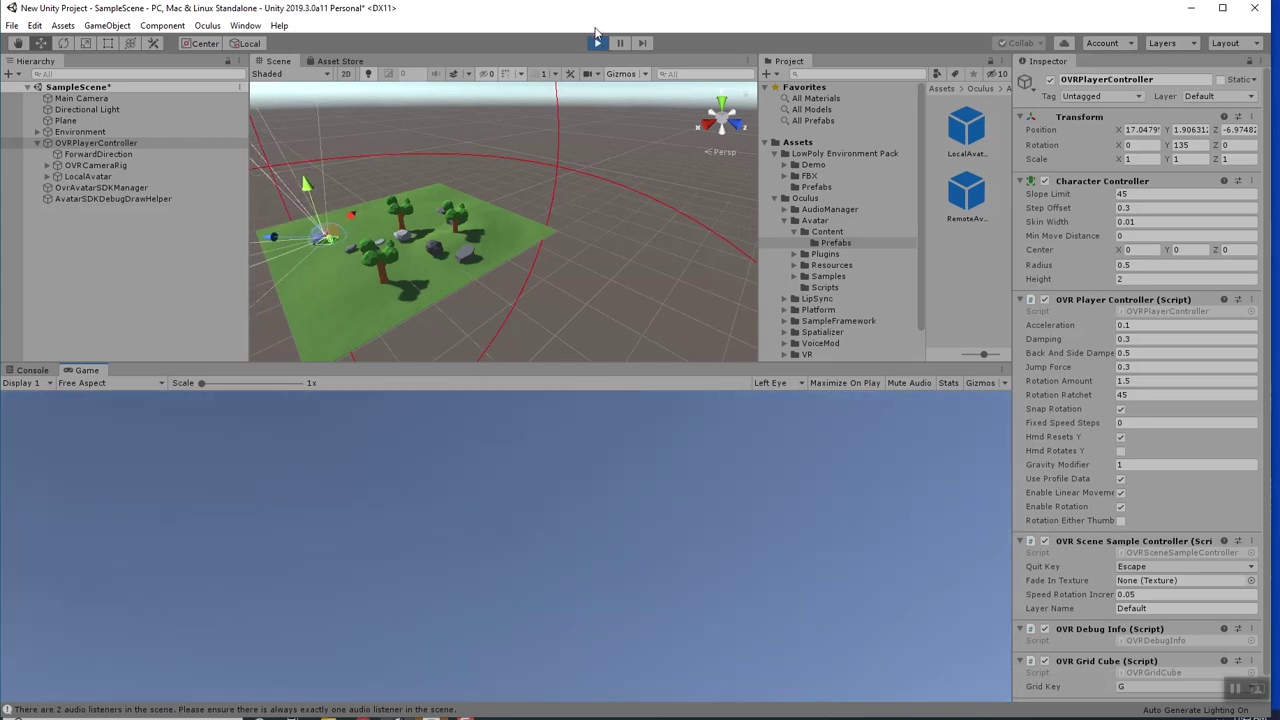
Exit play mode, then open the LocalAvatar prefab briefly and return to the scene.
click(597, 43)
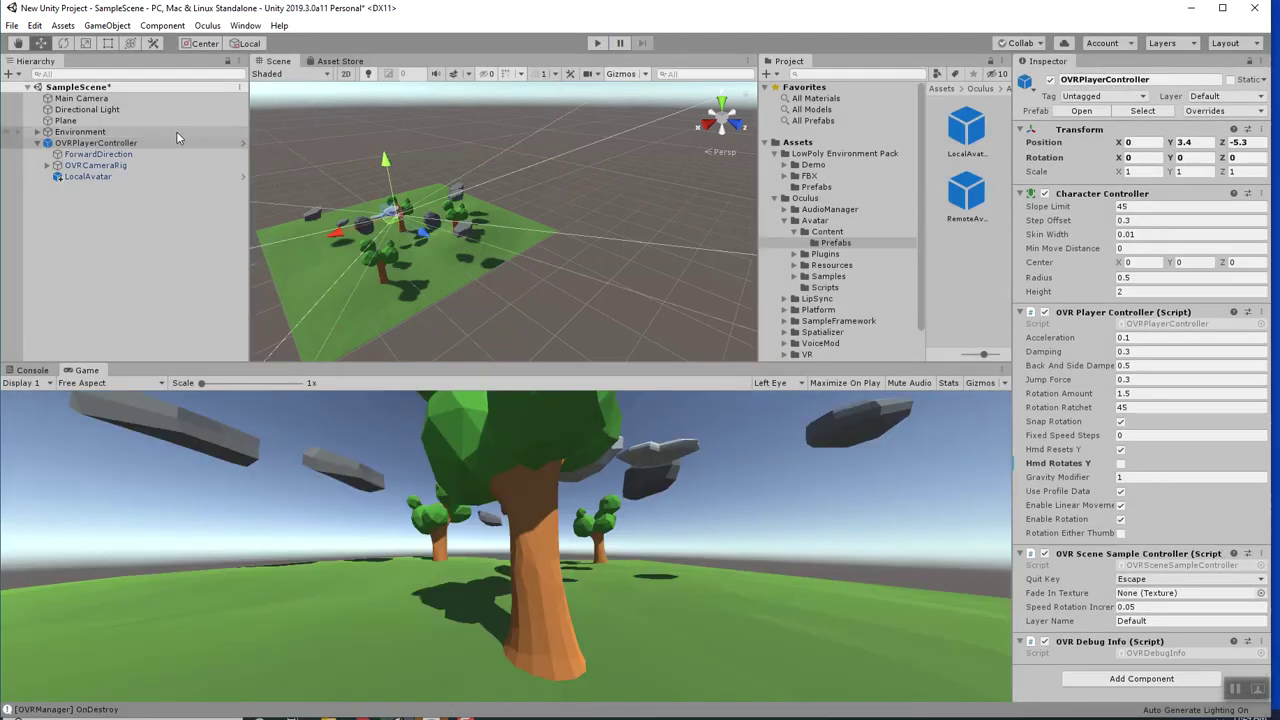
right_click(93, 145)
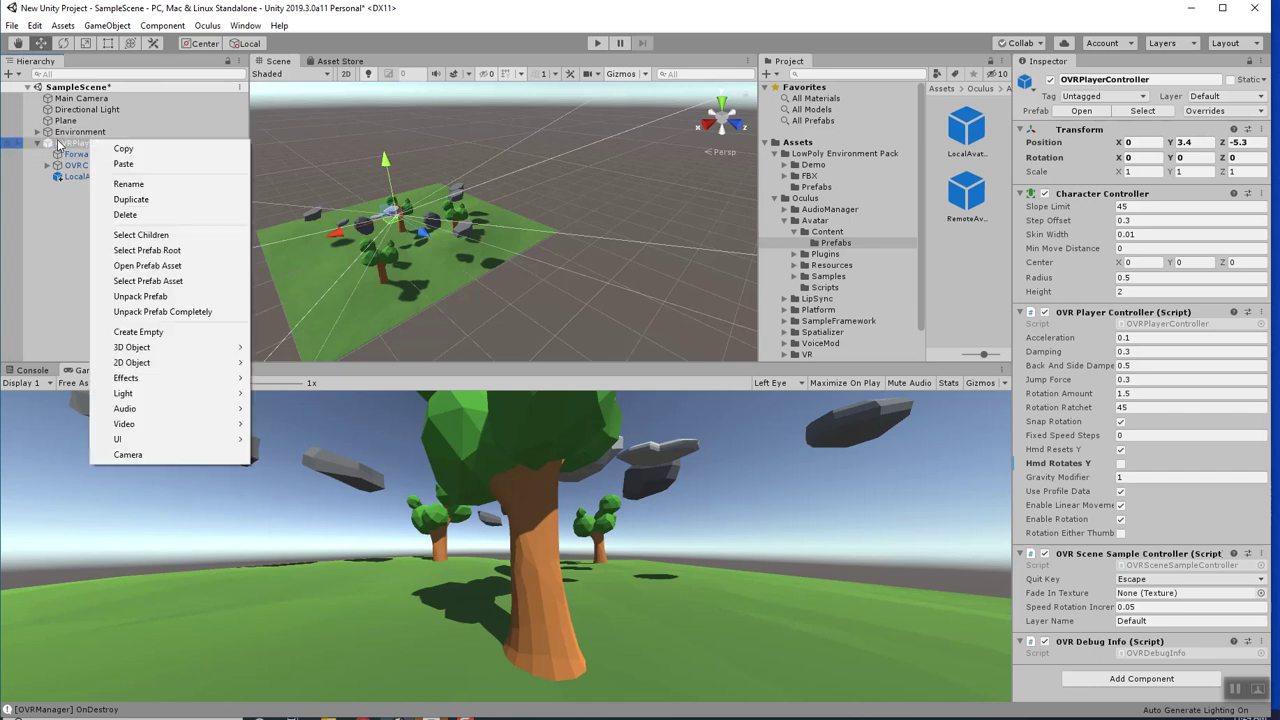
click(56, 143)
click(85, 177)
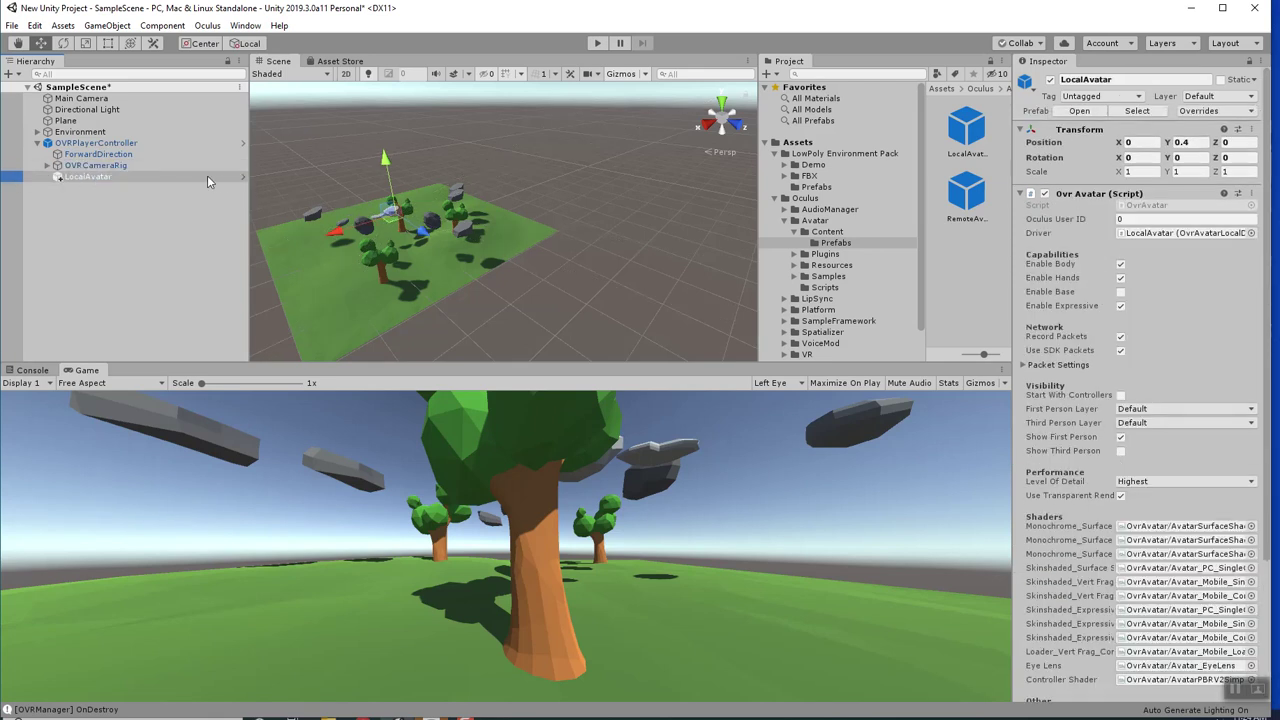
click(243, 177)
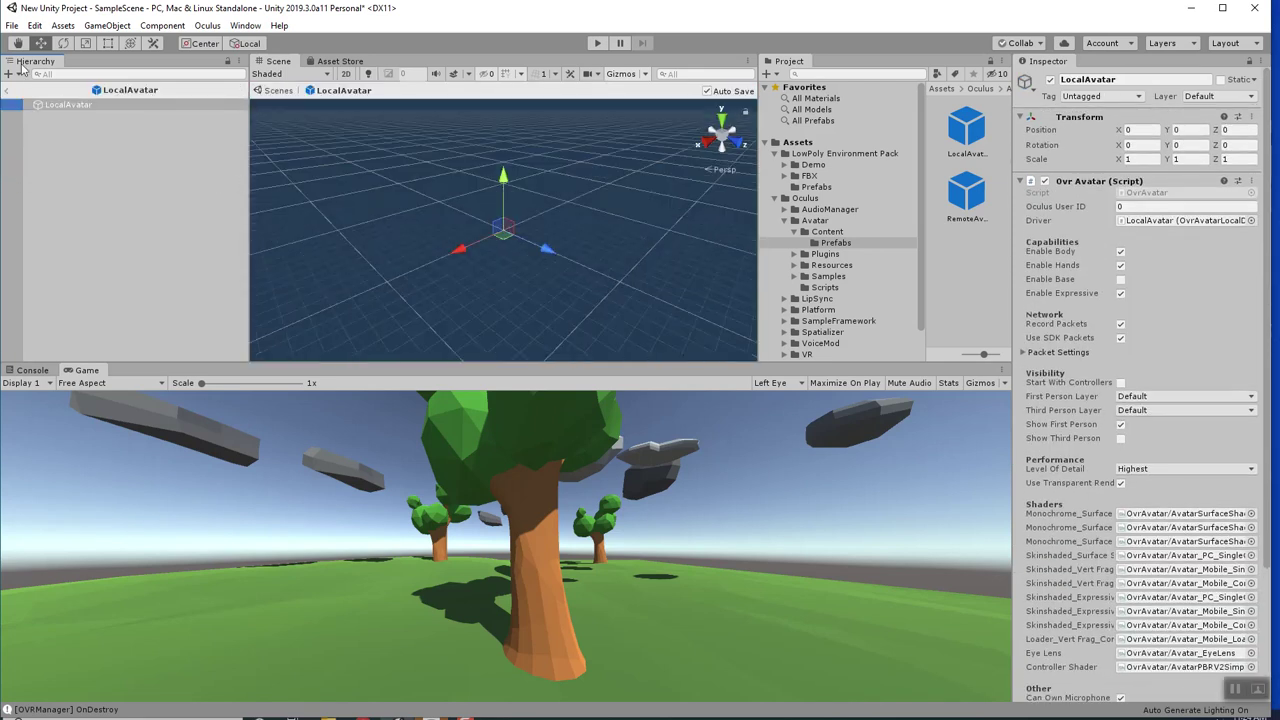
click(8, 91)
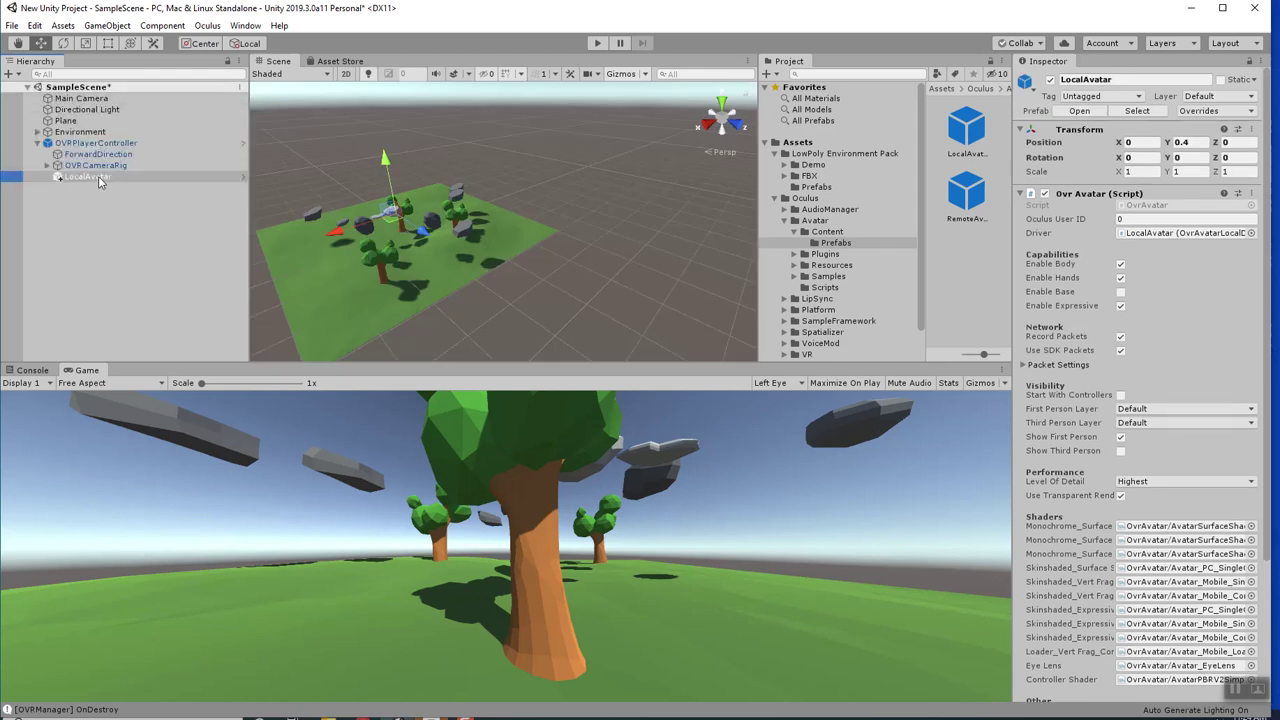
Expand OVRCameraRig so its TrackingSpace child appears in the Hierarchy.
right_click(98, 176)
click(67, 214)
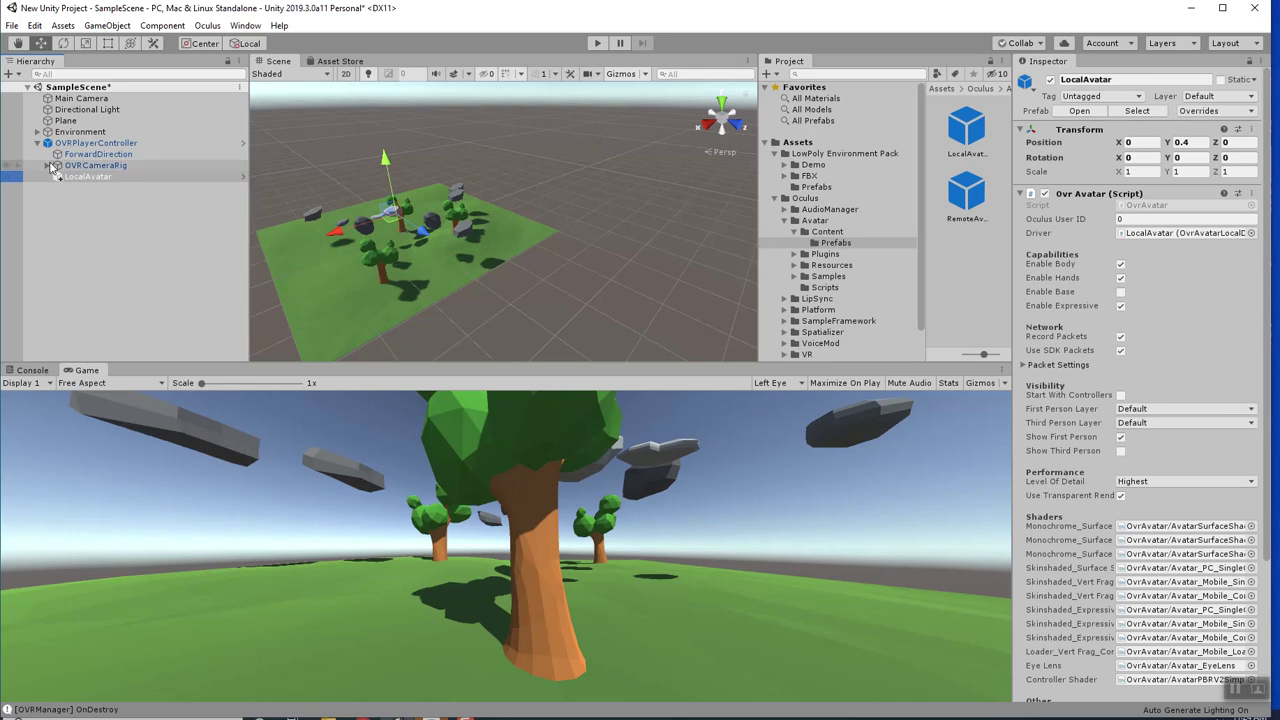
click(60, 166)
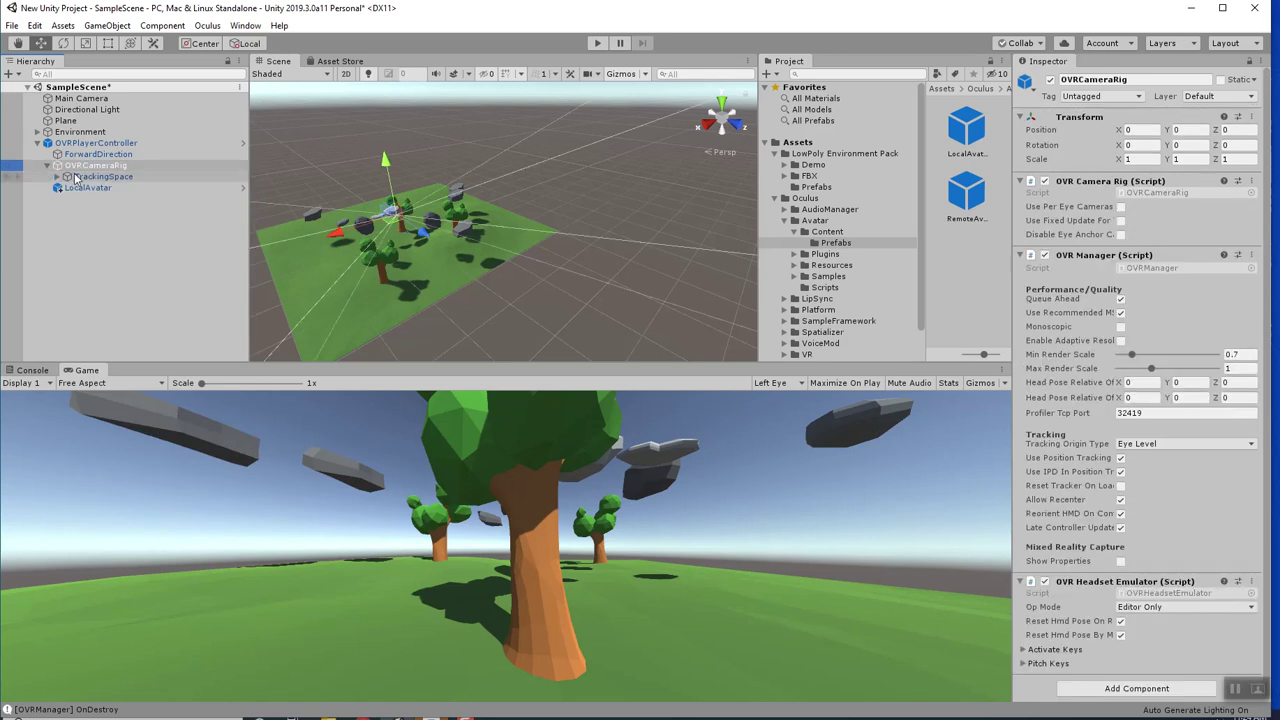
Expand TrackingSpace and select LeftHandAnchor among the hand anchors.
click(57, 177)
click(78, 177)
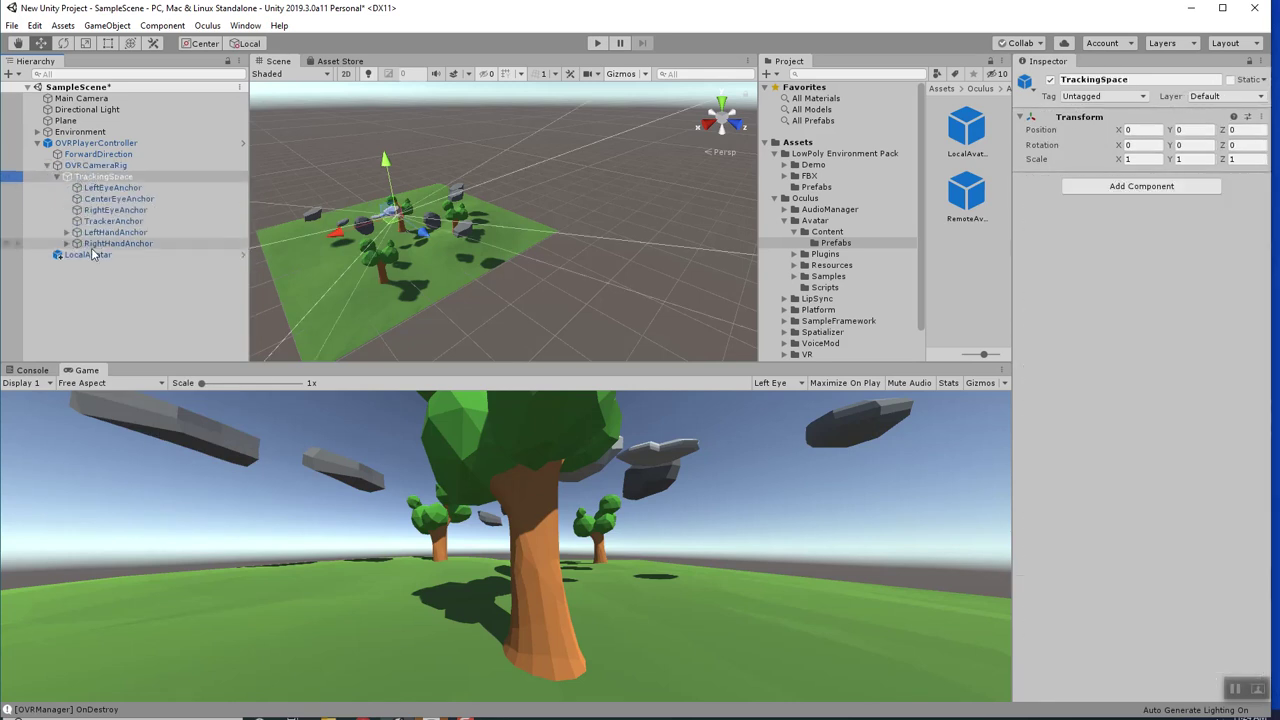
click(88, 233)
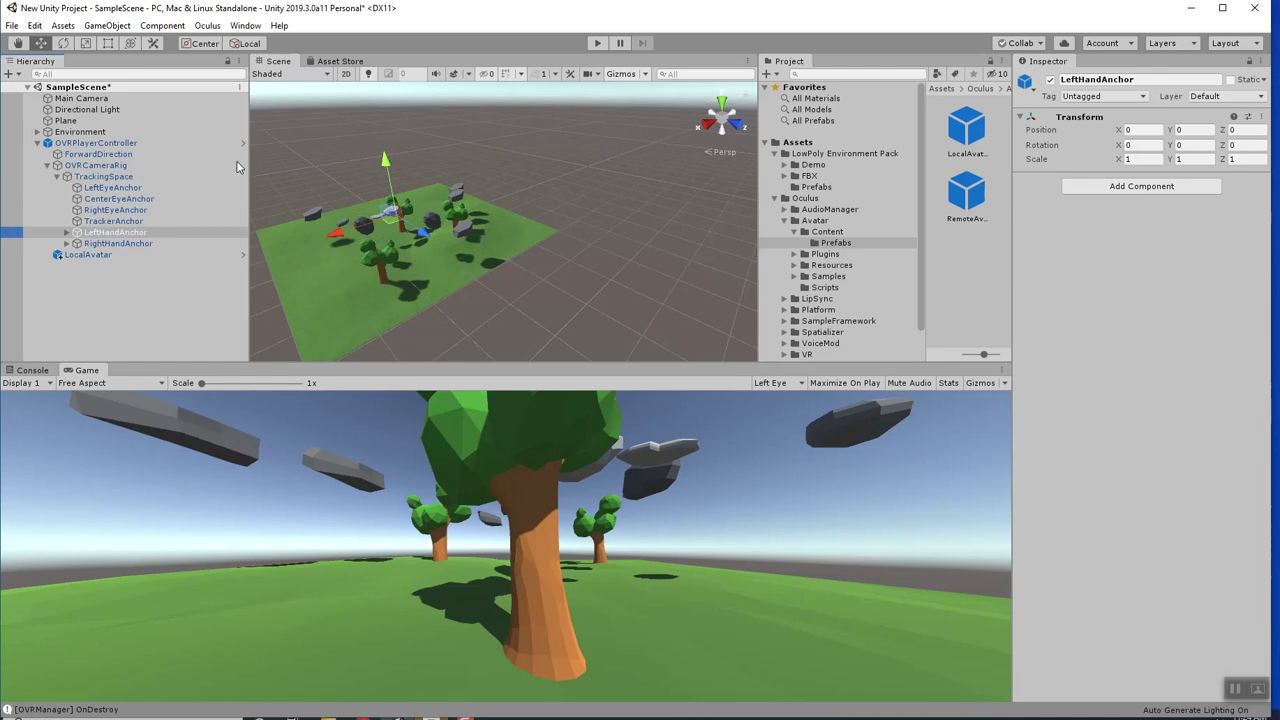
click(66, 232)
click(97, 244)
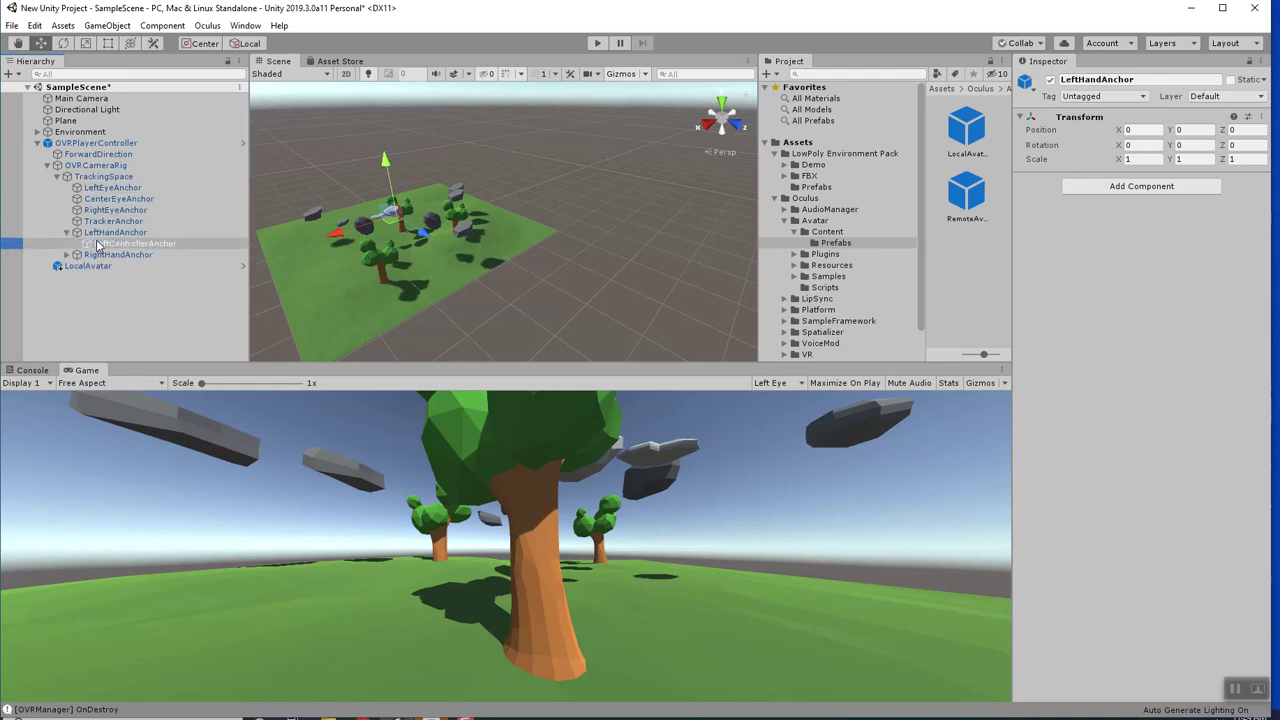
click(100, 233)
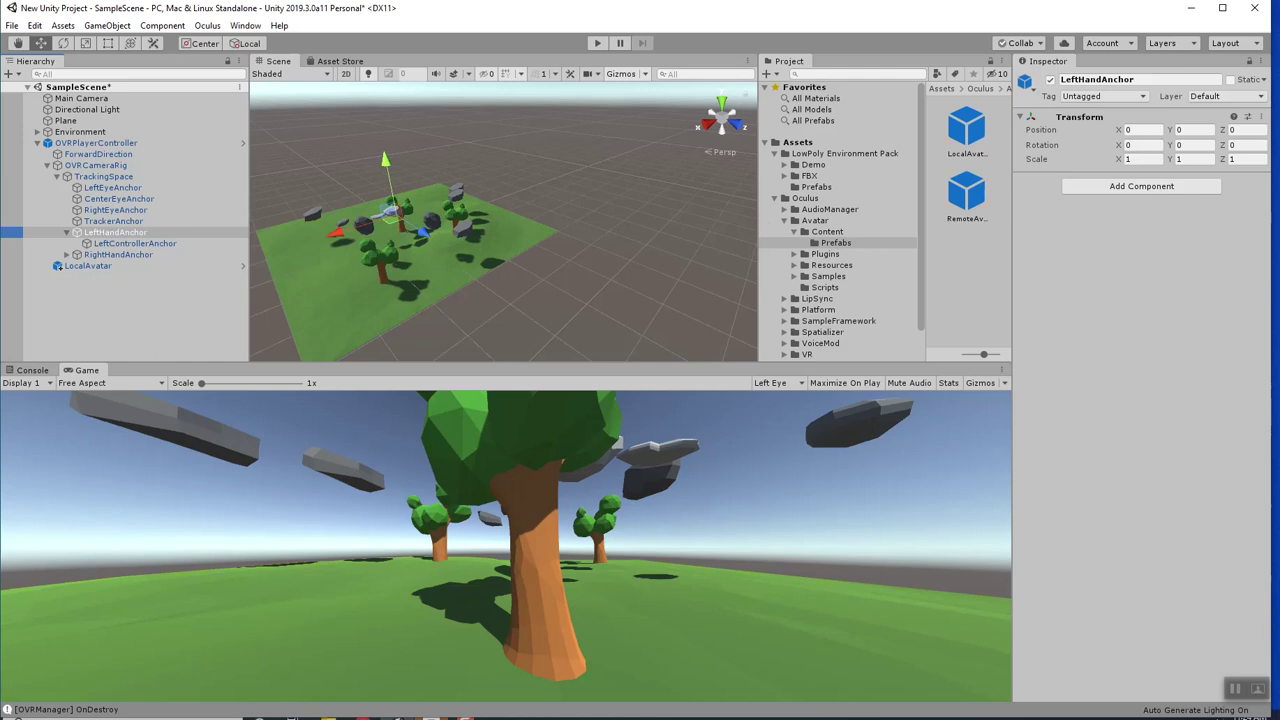
Add an OVR Grabber component to LeftHandAnchor.
click(1110, 190)
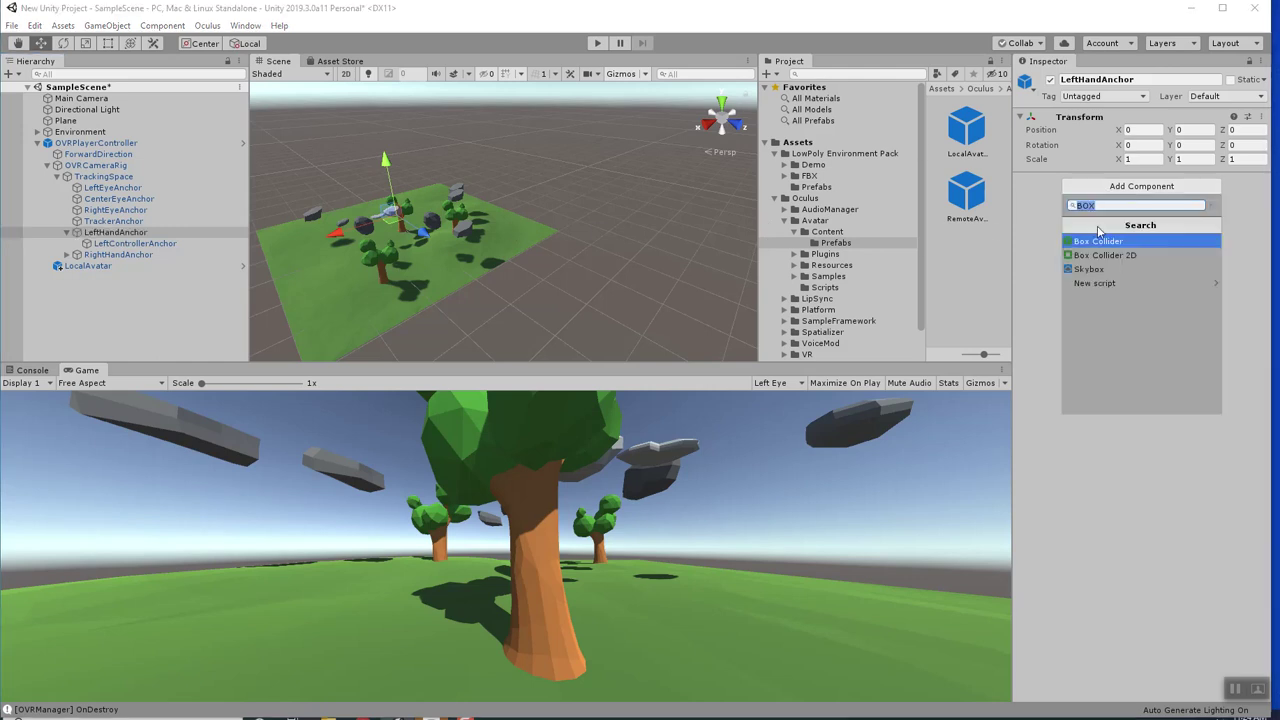
text(OVR)
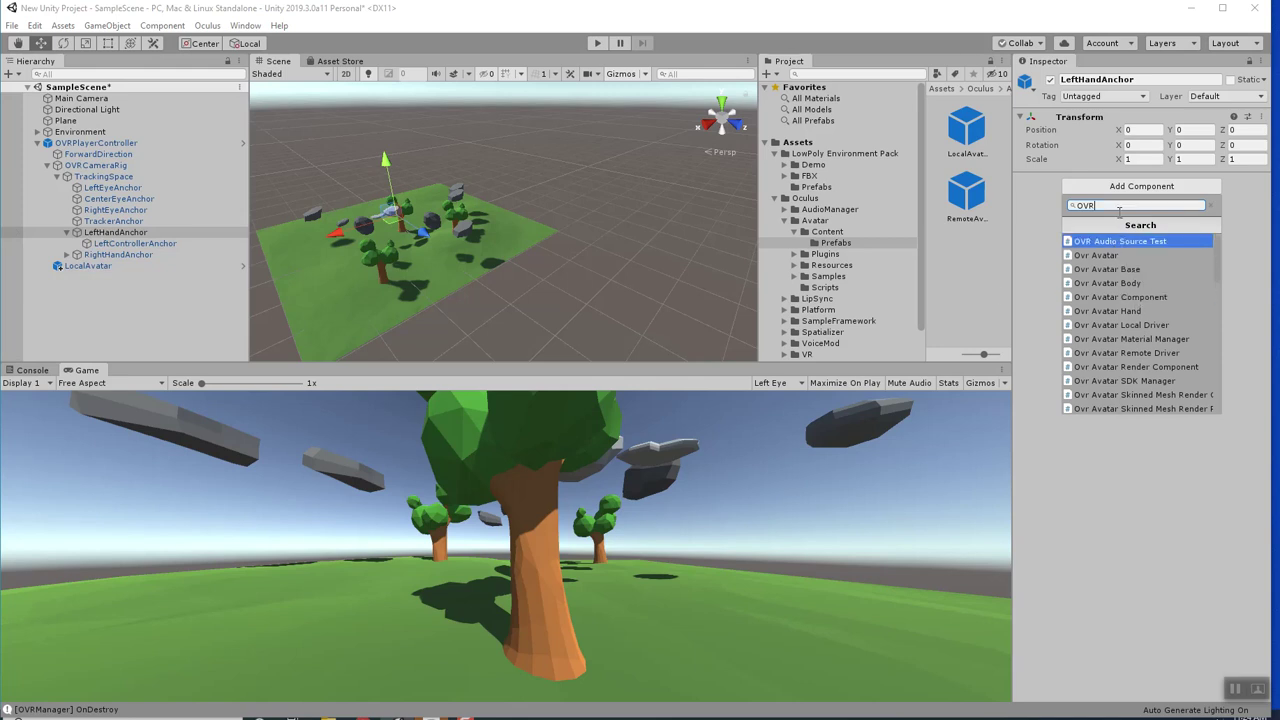
text(GRA)
key(Down)
key(Return)
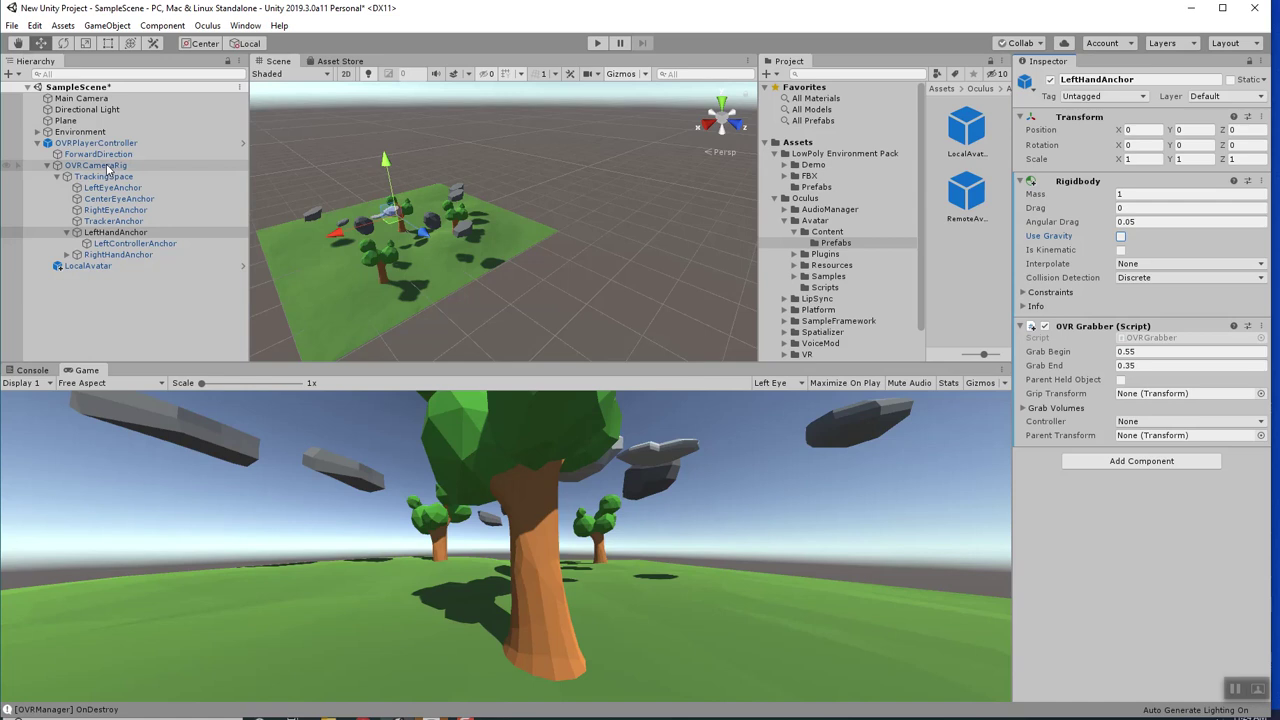
Set the grabber's Parent Transform to OVRCameraRig, Controller to L Touch, grip via LeftHandAnchor.
drag(107, 170, 806, 339)
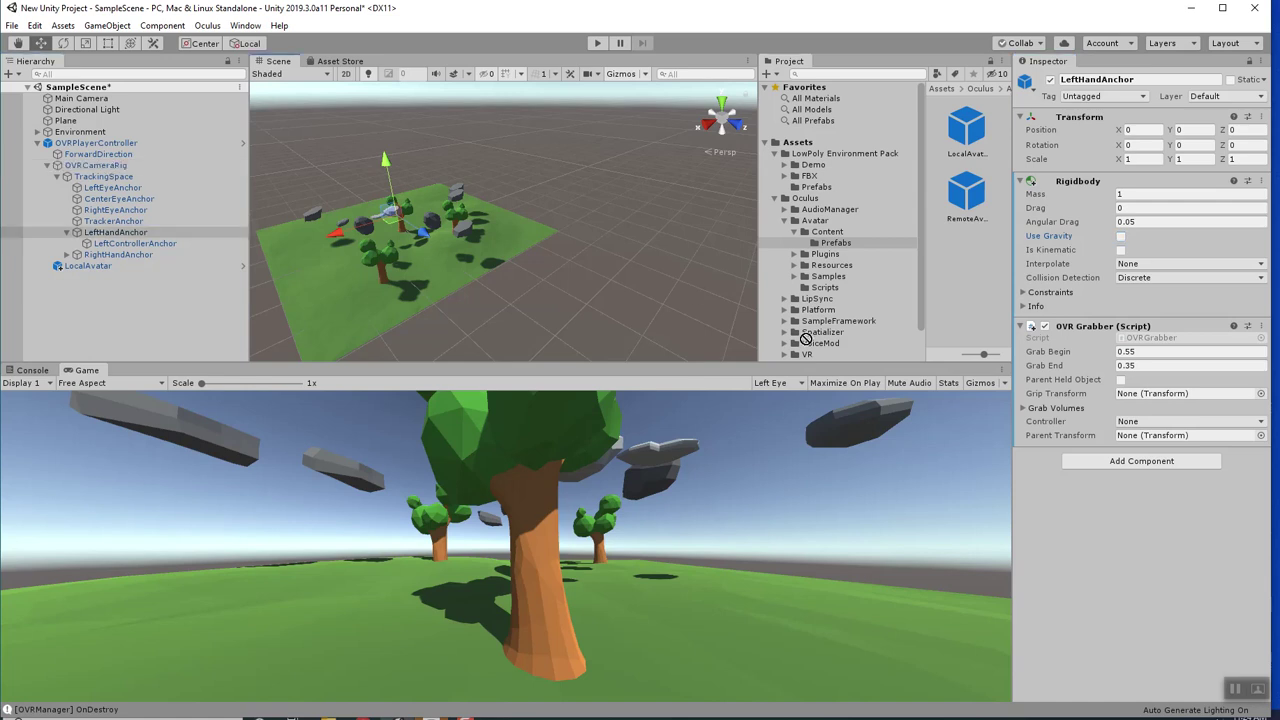
click(1139, 424)
click(1145, 476)
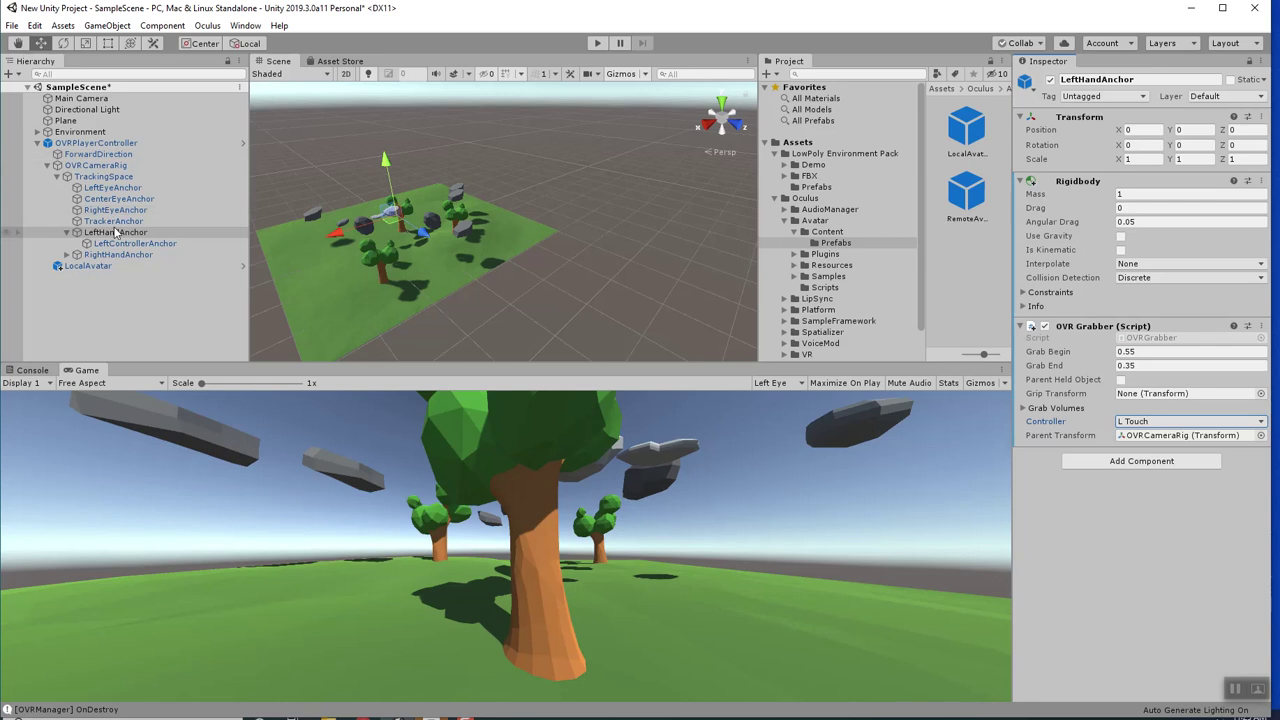
drag(122, 243, 1120, 379)
drag(115, 254, 85, 258)
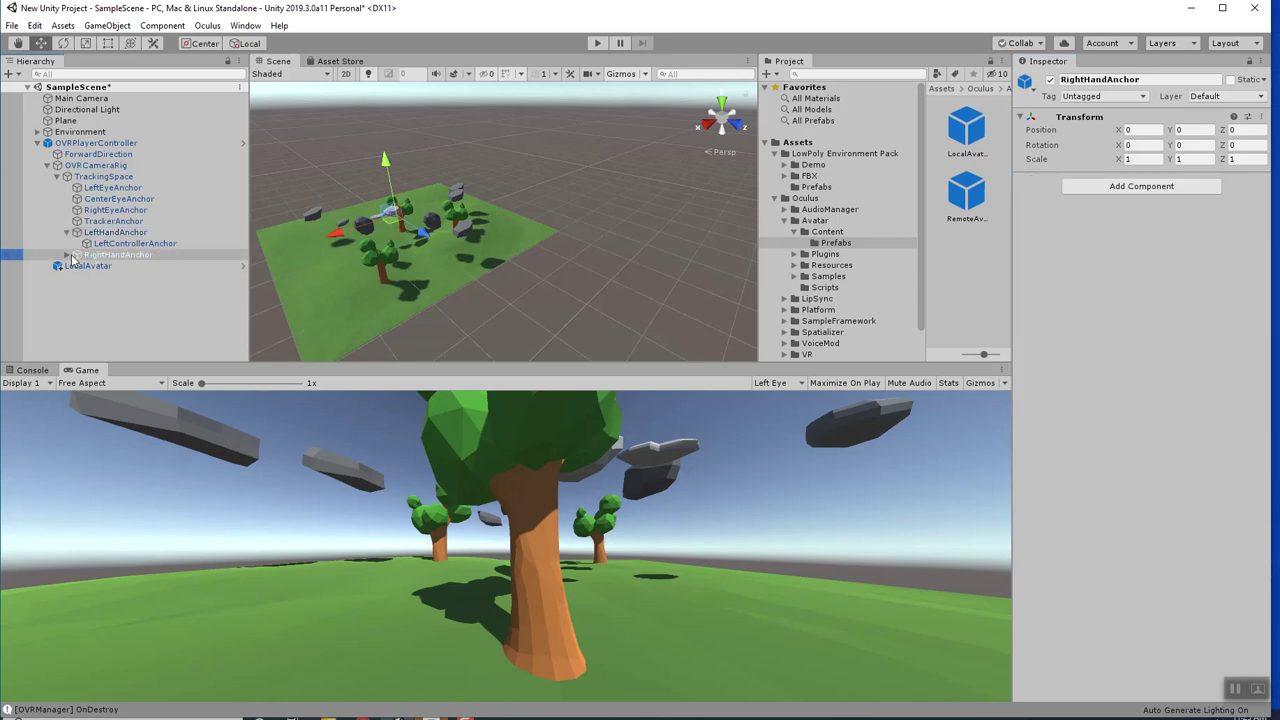
Add an OVR Grabber to RightHandAnchor, gripping itself, with OVRCameraRig as Parent Transform.
click(1140, 186)
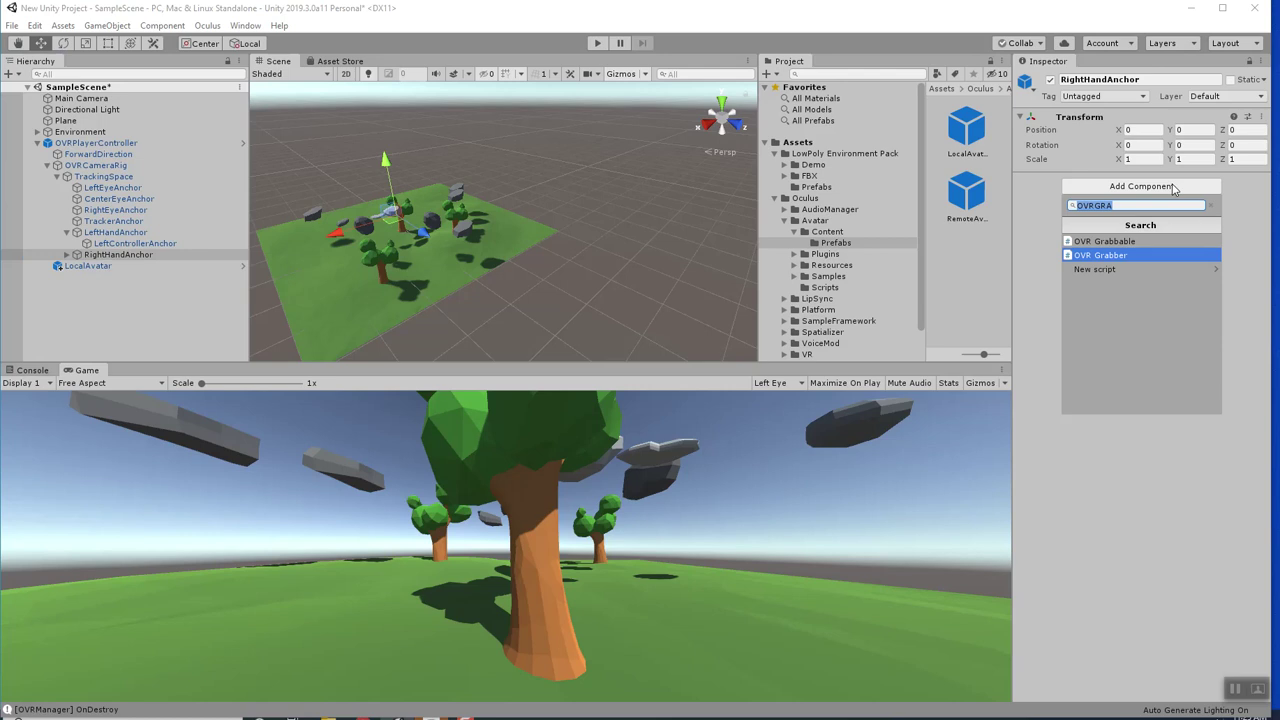
key(Return)
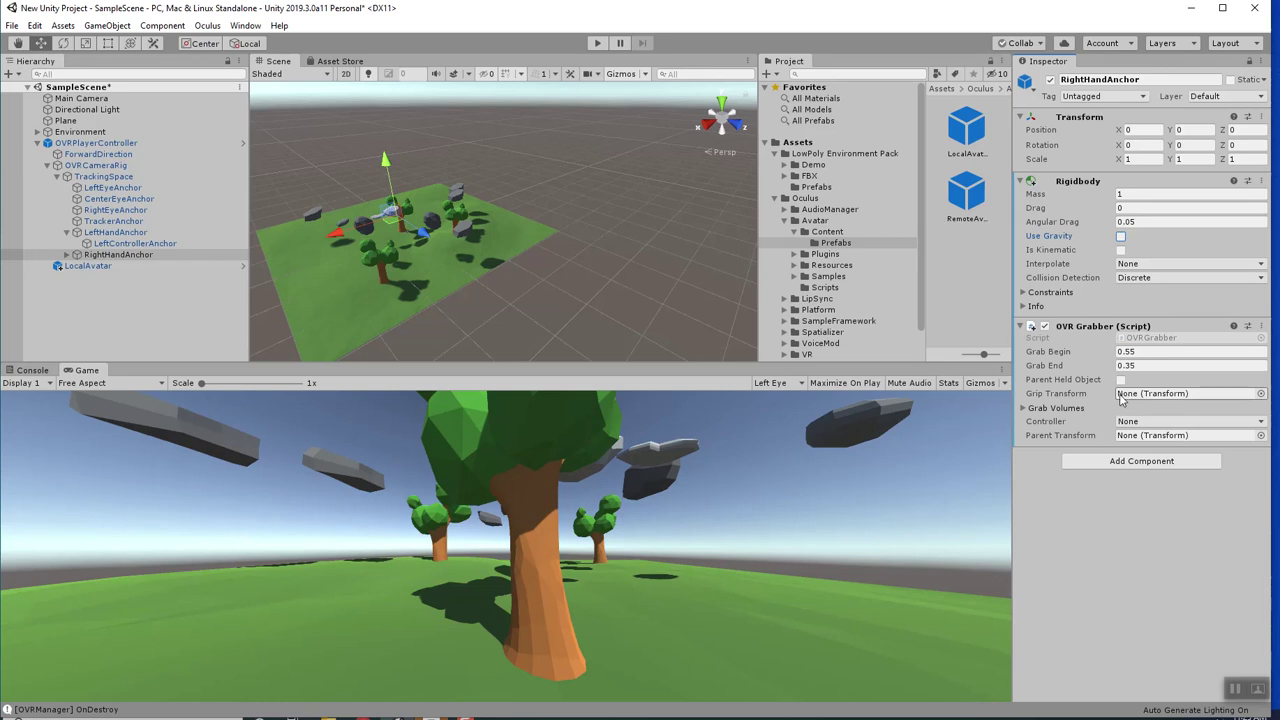
drag(90, 256, 1120, 402)
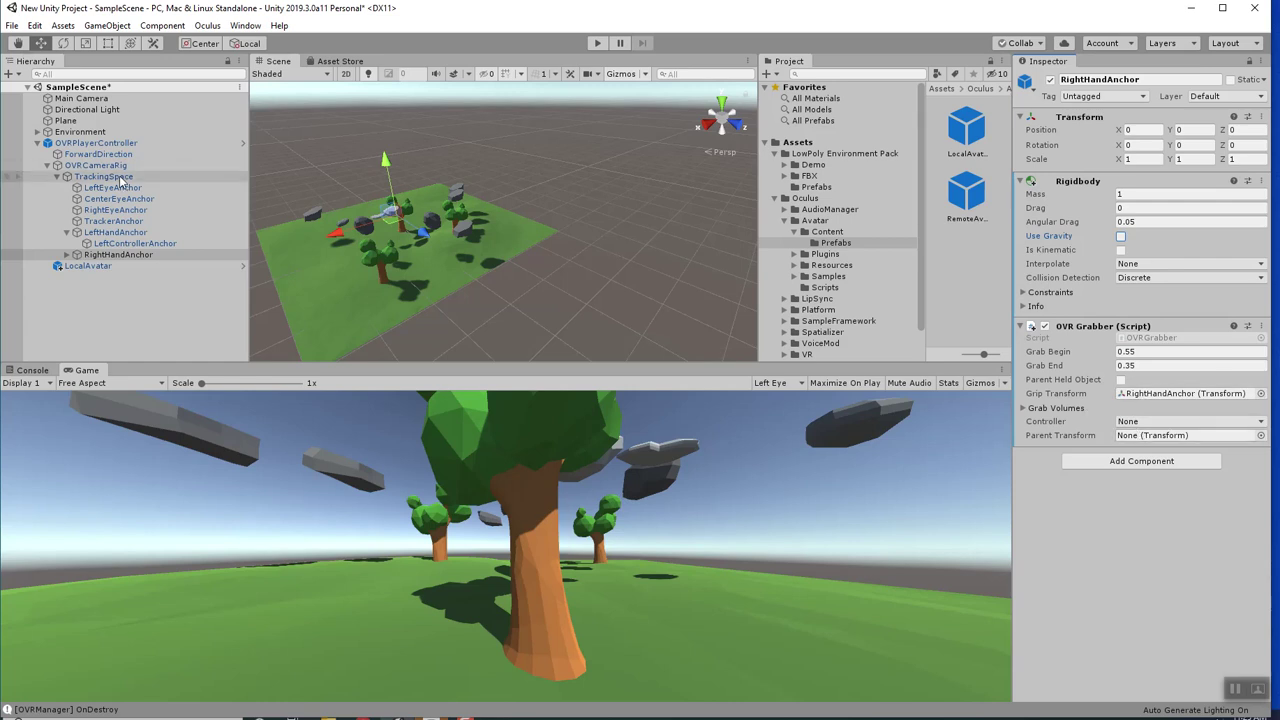
mouse_move(110, 254)
mouse_down()
mouse_move(946, 361)
mouse_move(1159, 444)
mouse_up()
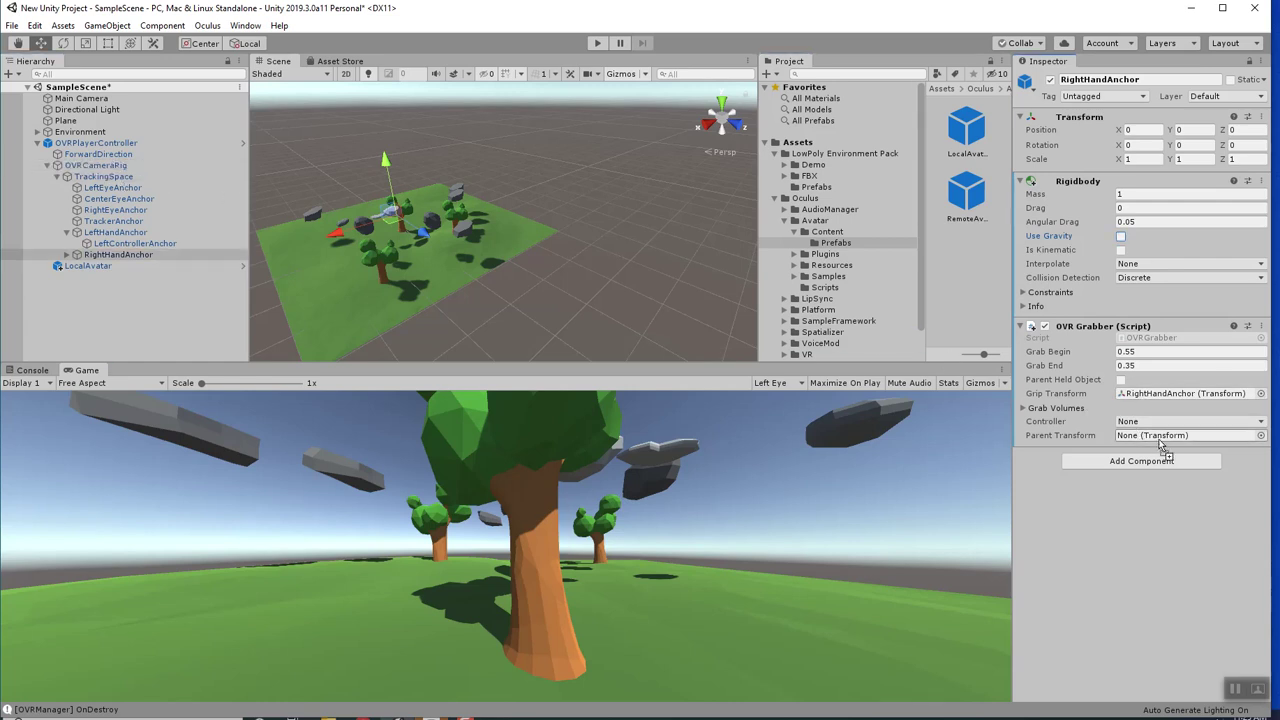
Set the right grabber's Controller to R Touch, save the scene, and start play mode.
click(1142, 419)
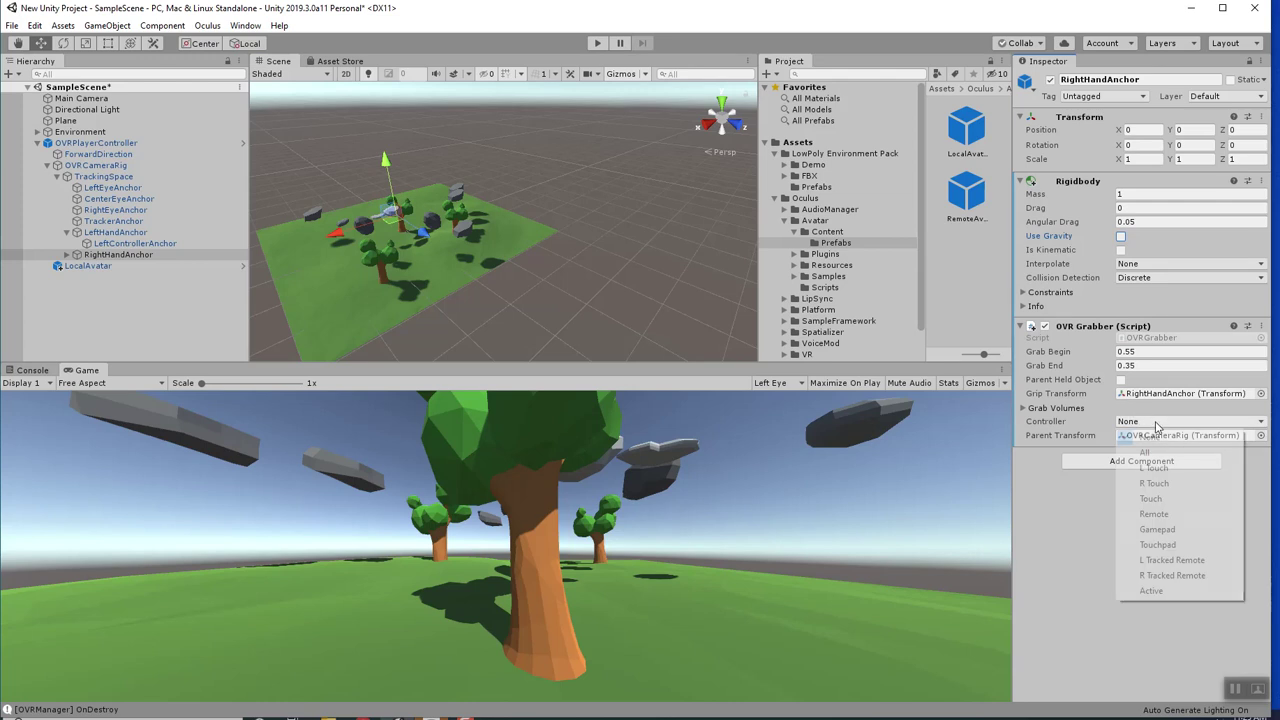
click(1160, 484)
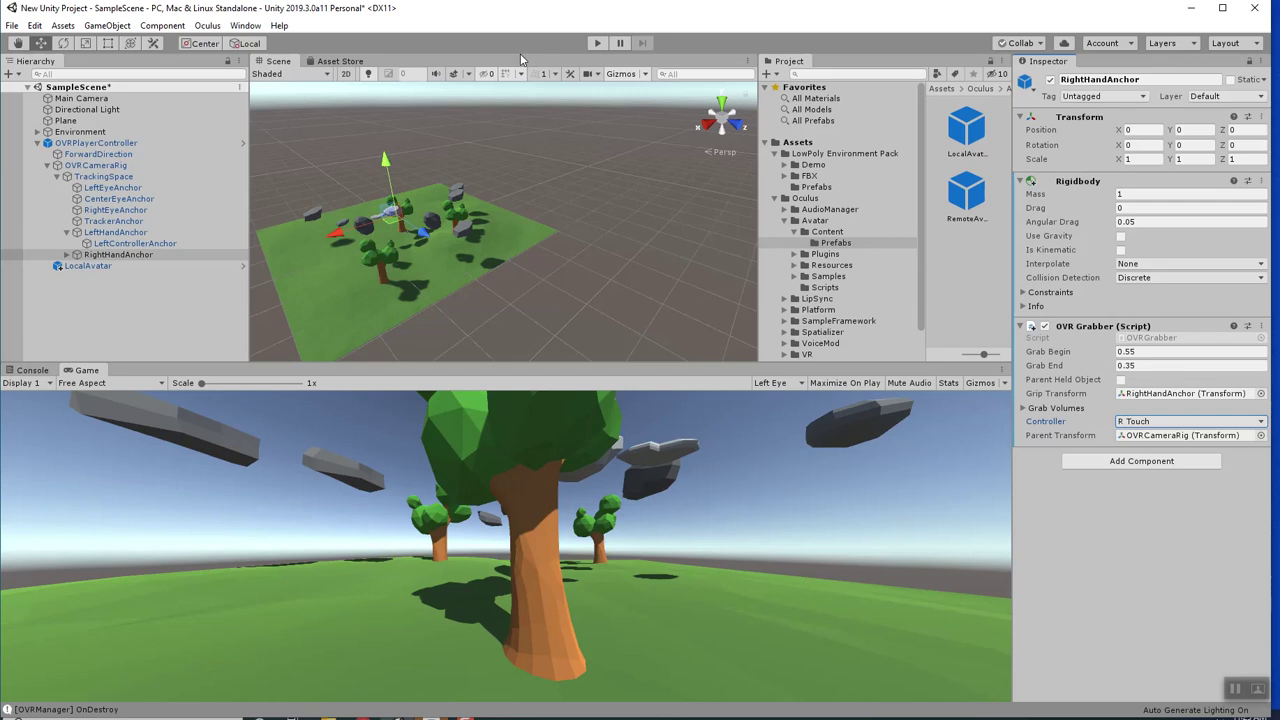
key(ctrl+s)
click(601, 44)
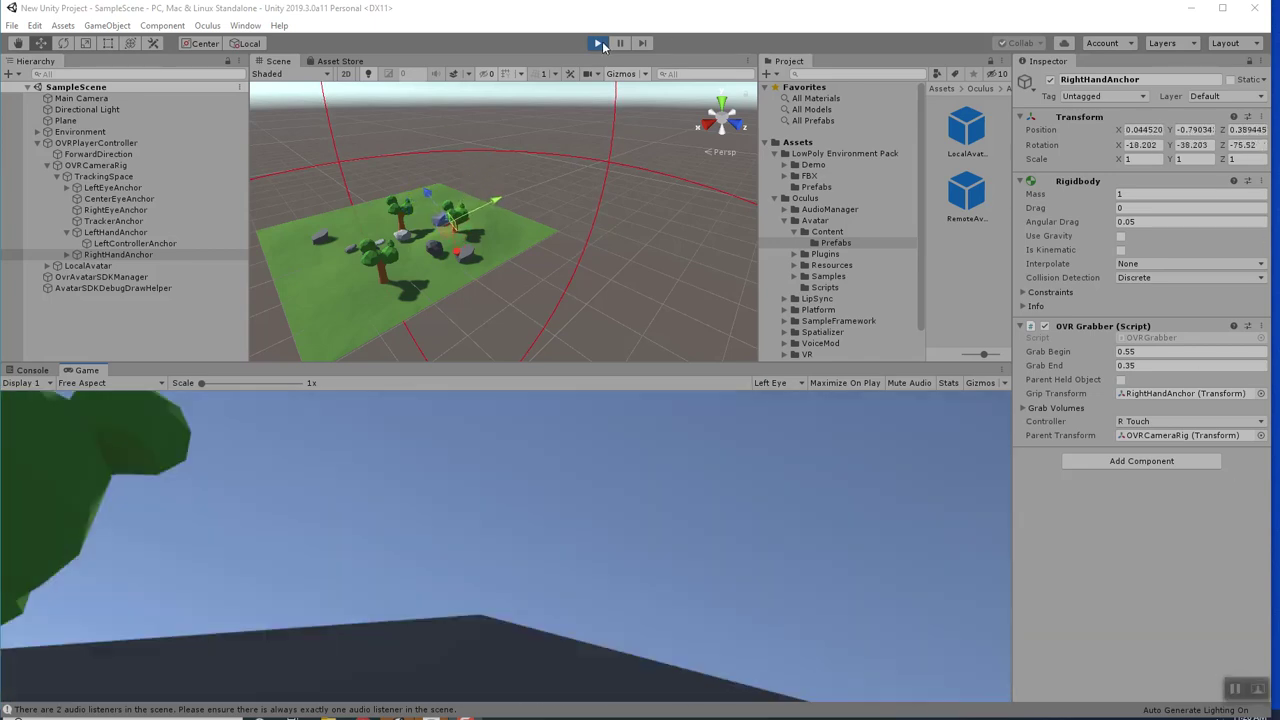
Stop play mode after testing the hand grabbers.
click(598, 43)
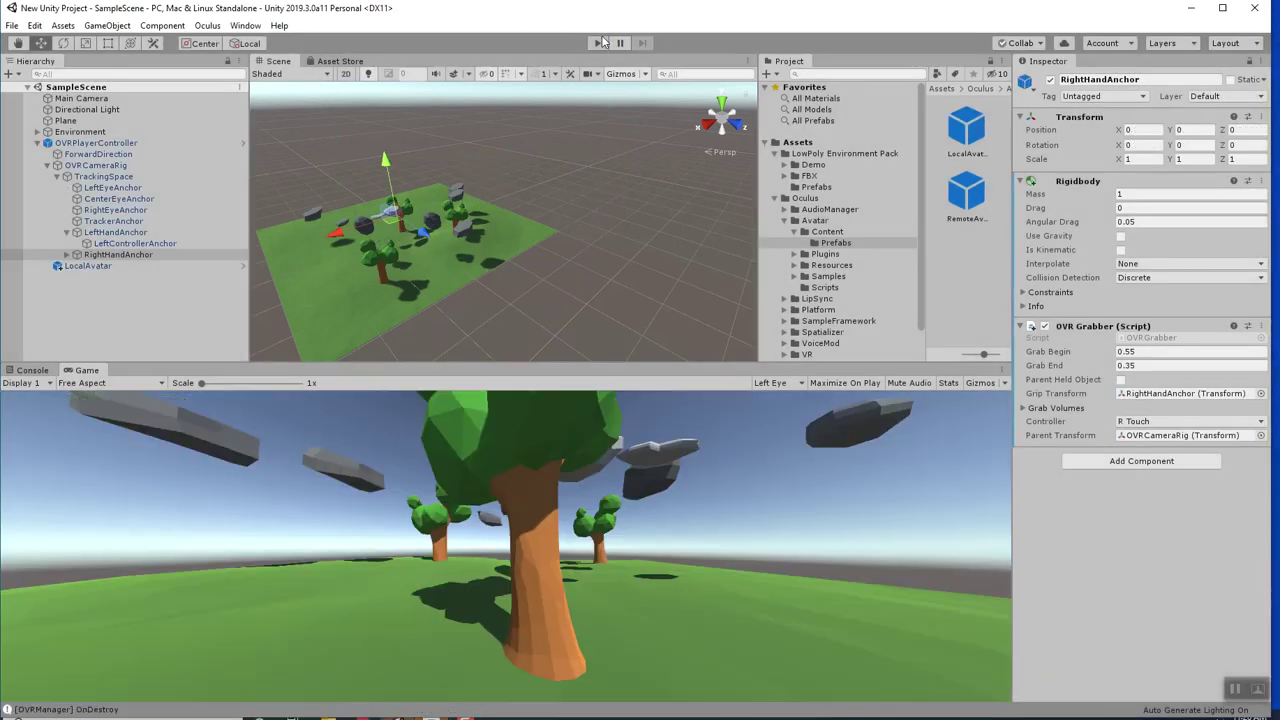
Add a Box Collider to LeftHandAnchor.
click(116, 232)
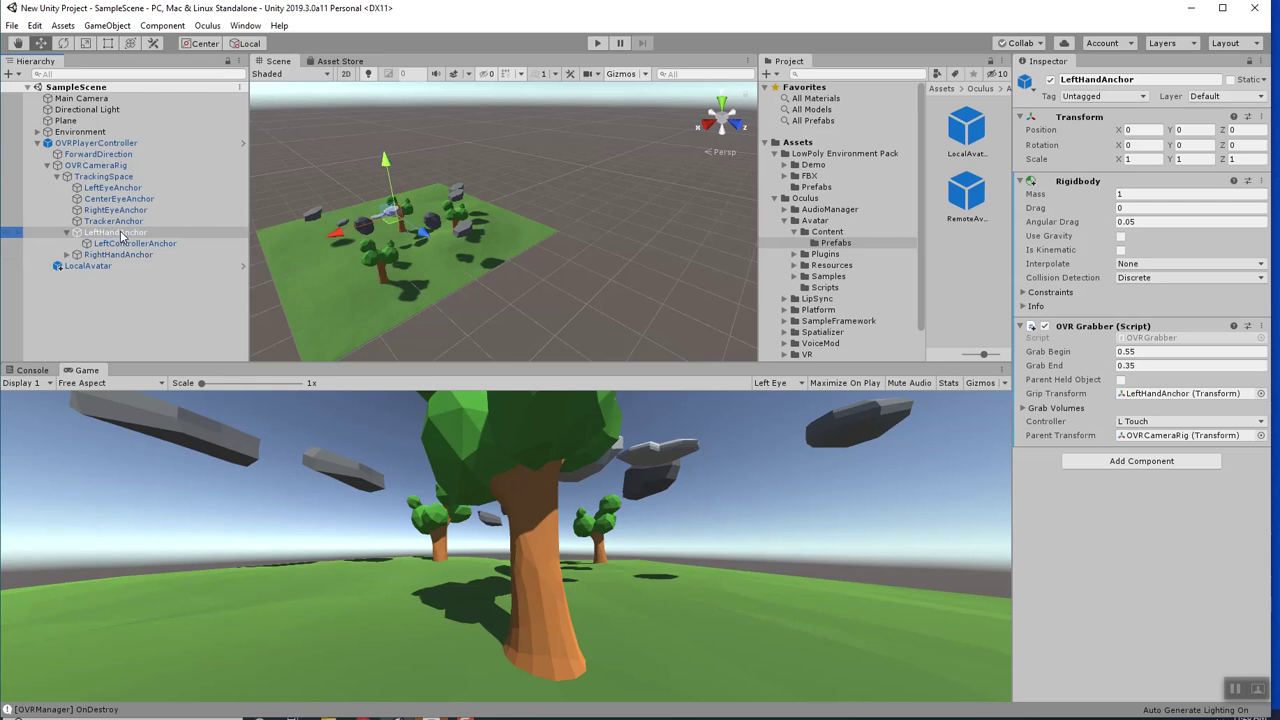
click(1155, 463)
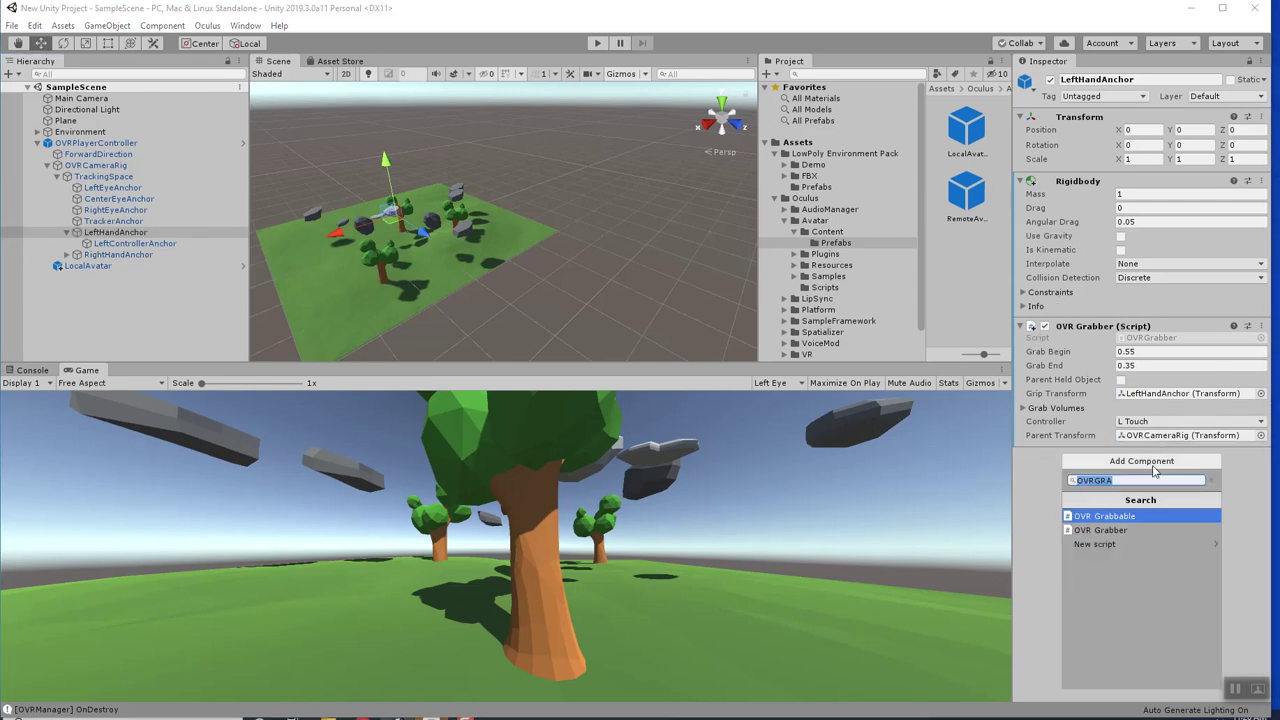
text(BOX)
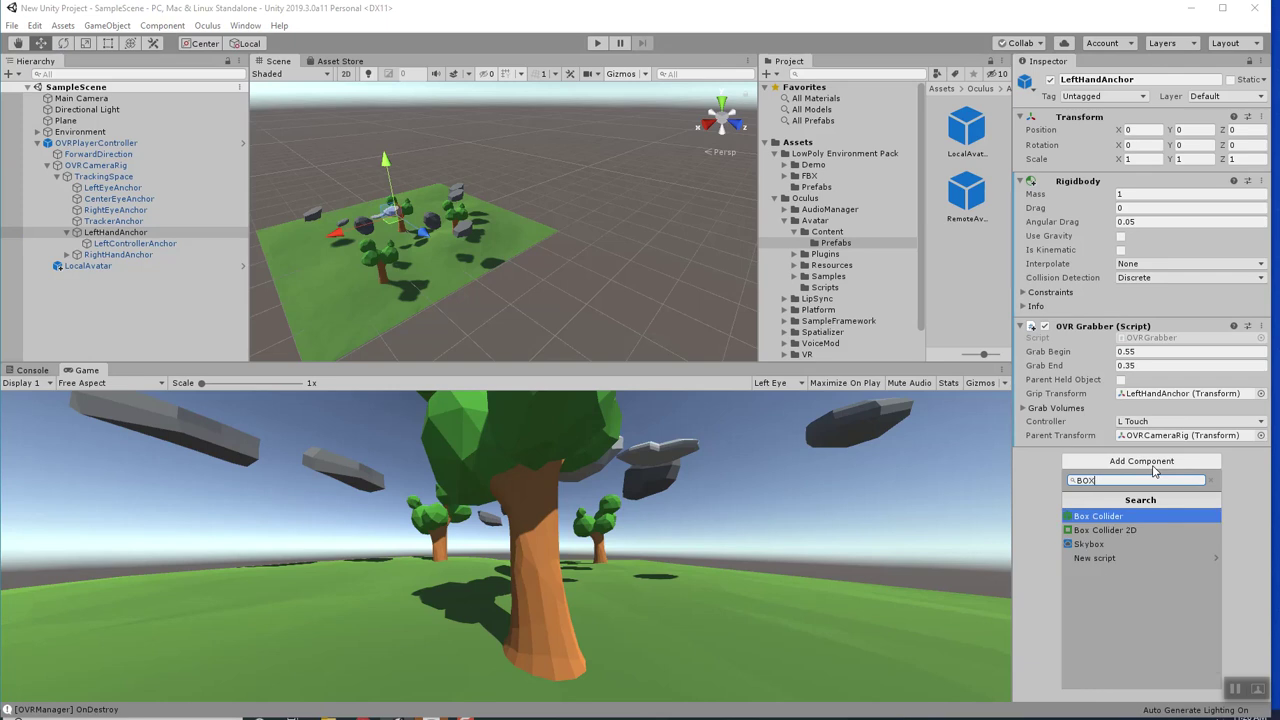
click(1086, 517)
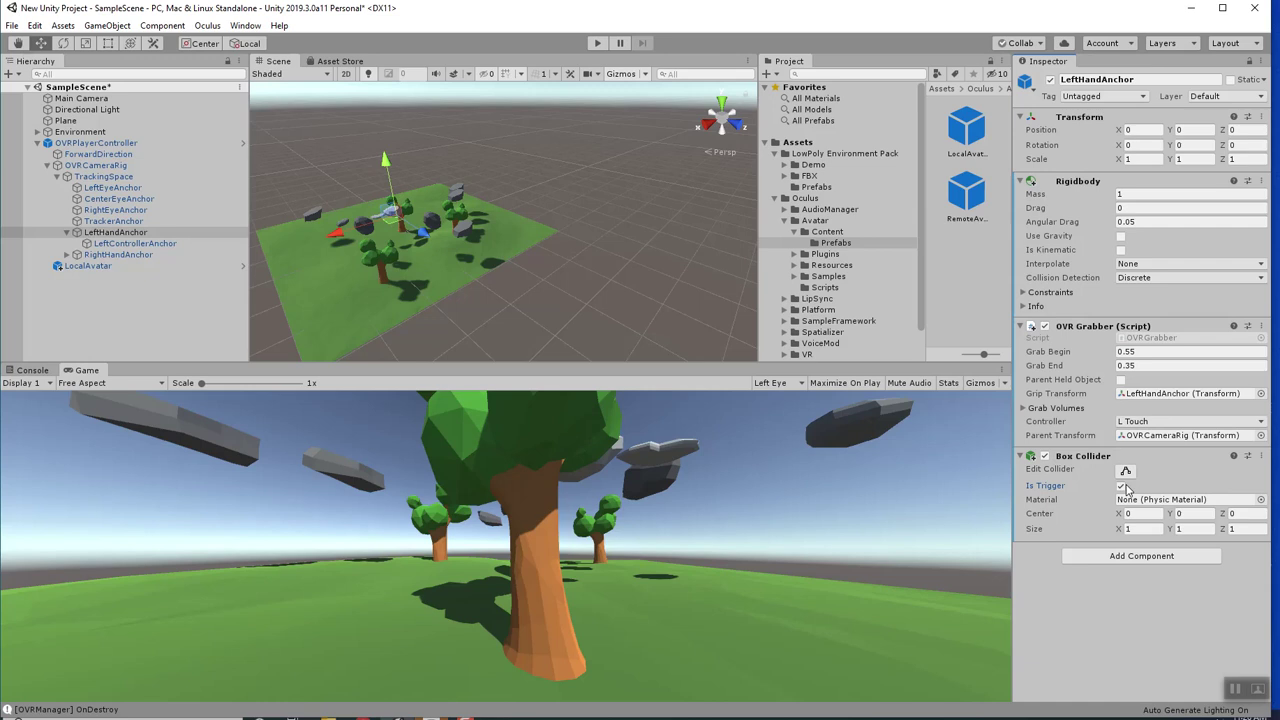
Add a Box Collider to RightHandAnchor and run the scene again.
key(Down)
key(Down)
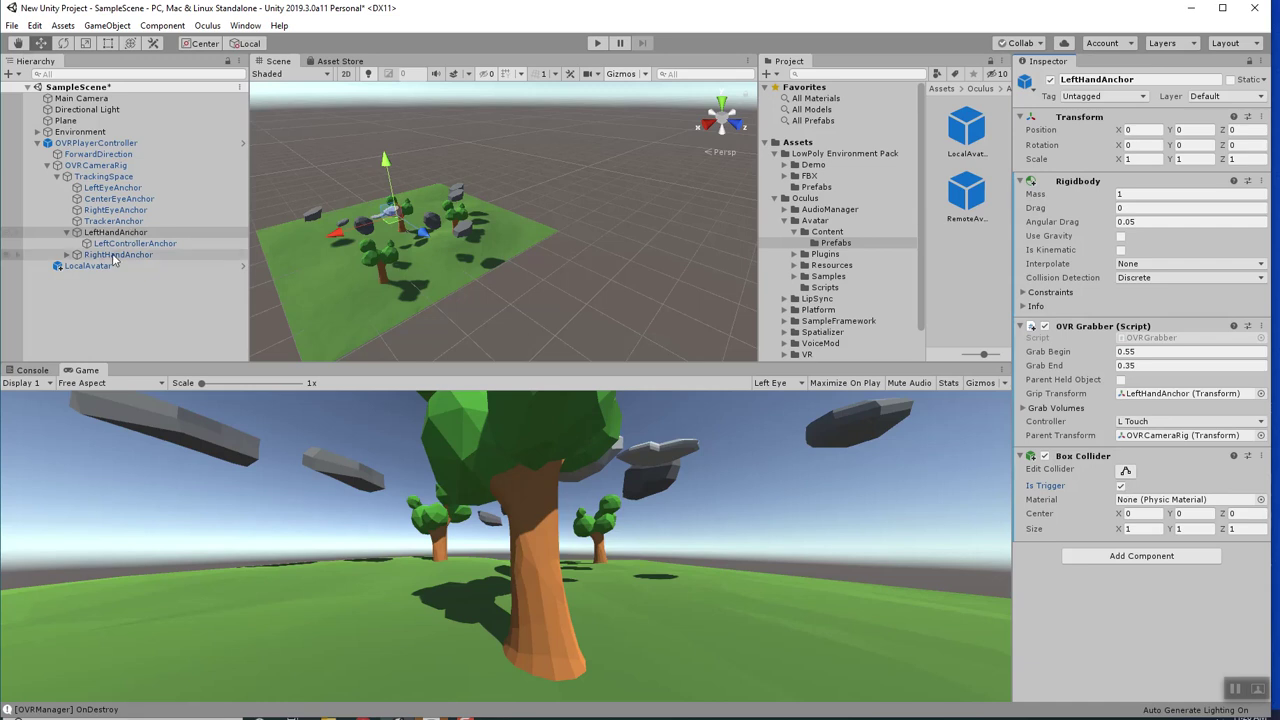
click(1092, 462)
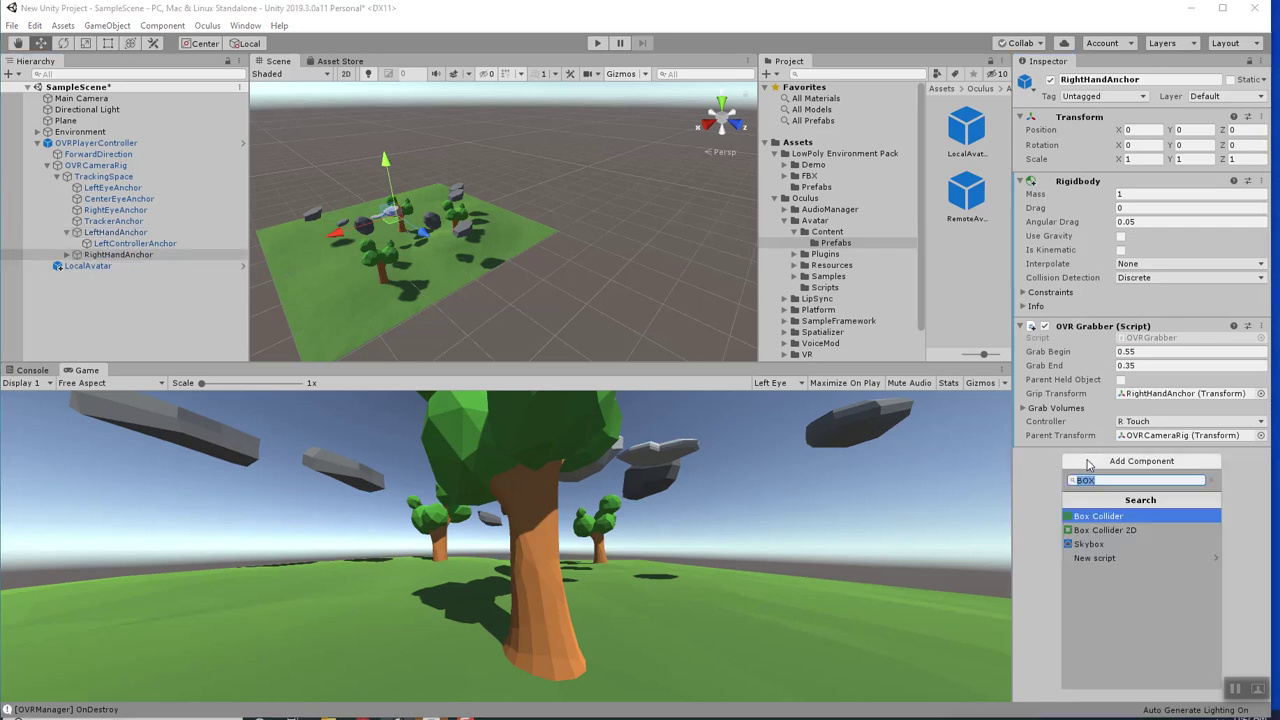
text(BOX)
click(1097, 516)
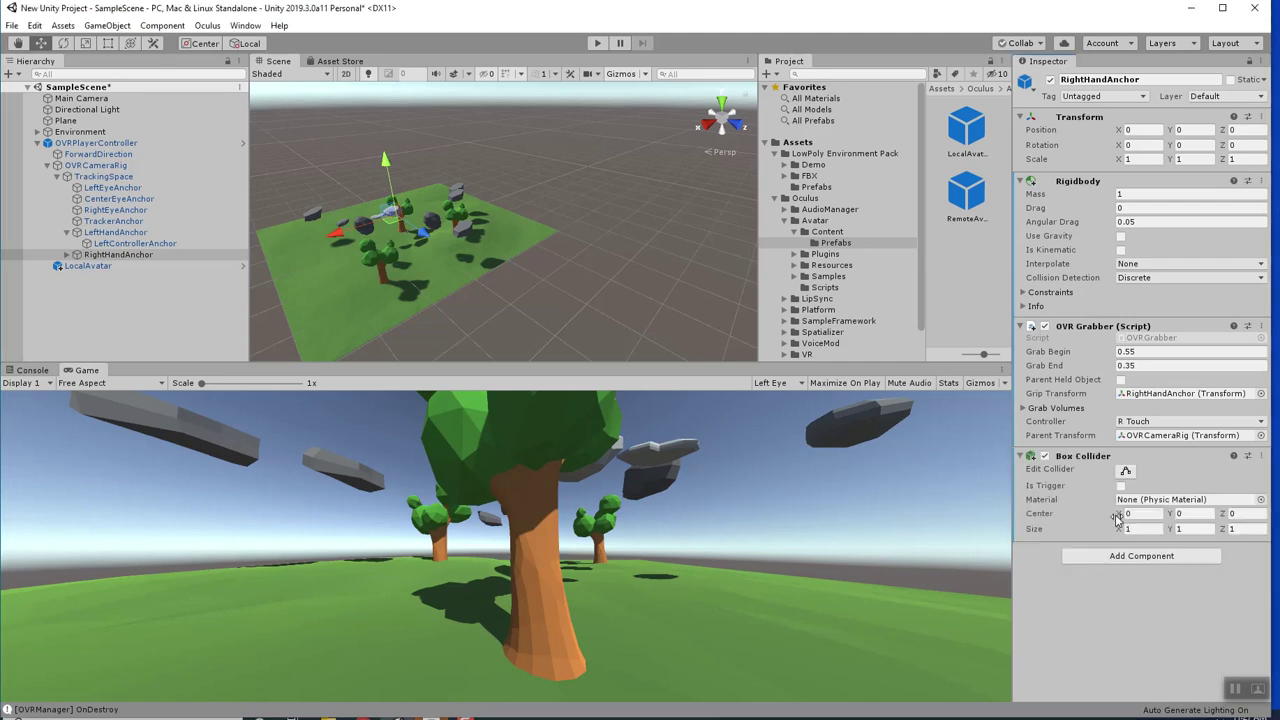
click(597, 42)
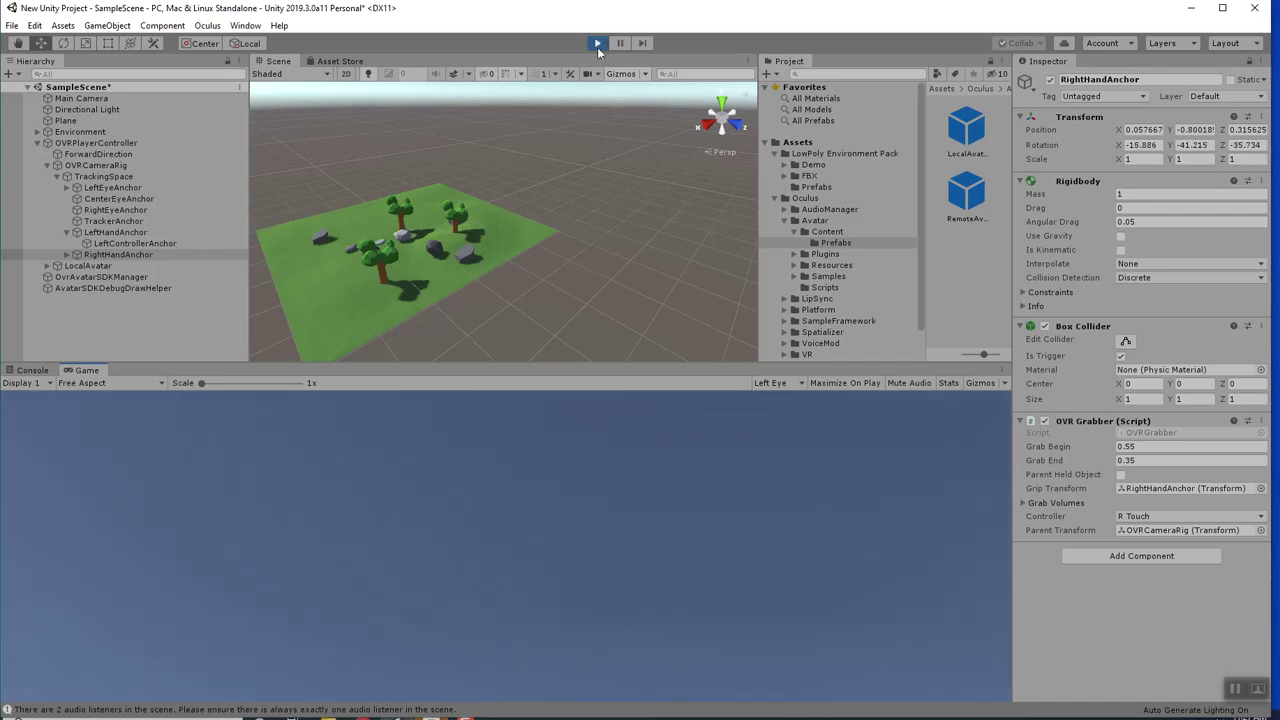
Stop play mode after the second hand-grabbing test.
click(598, 44)
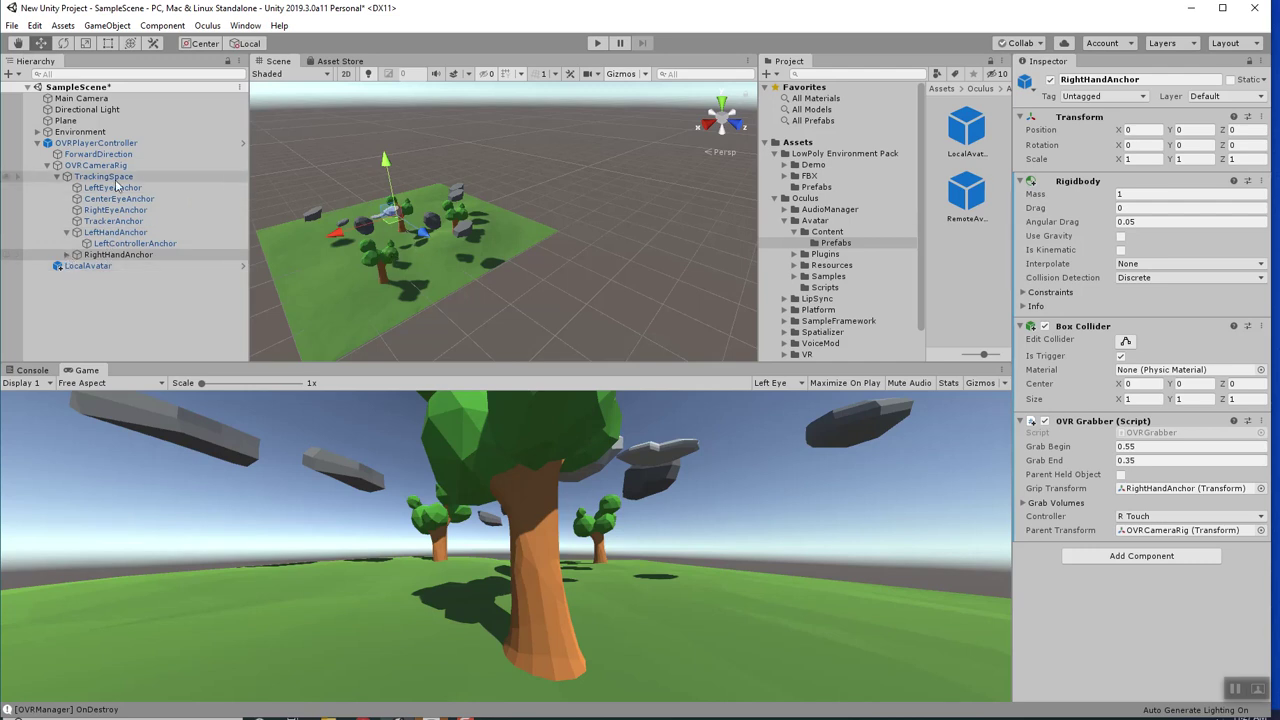
Expand Environment, select Rock_6 and frame it in the Scene view.
click(37, 131)
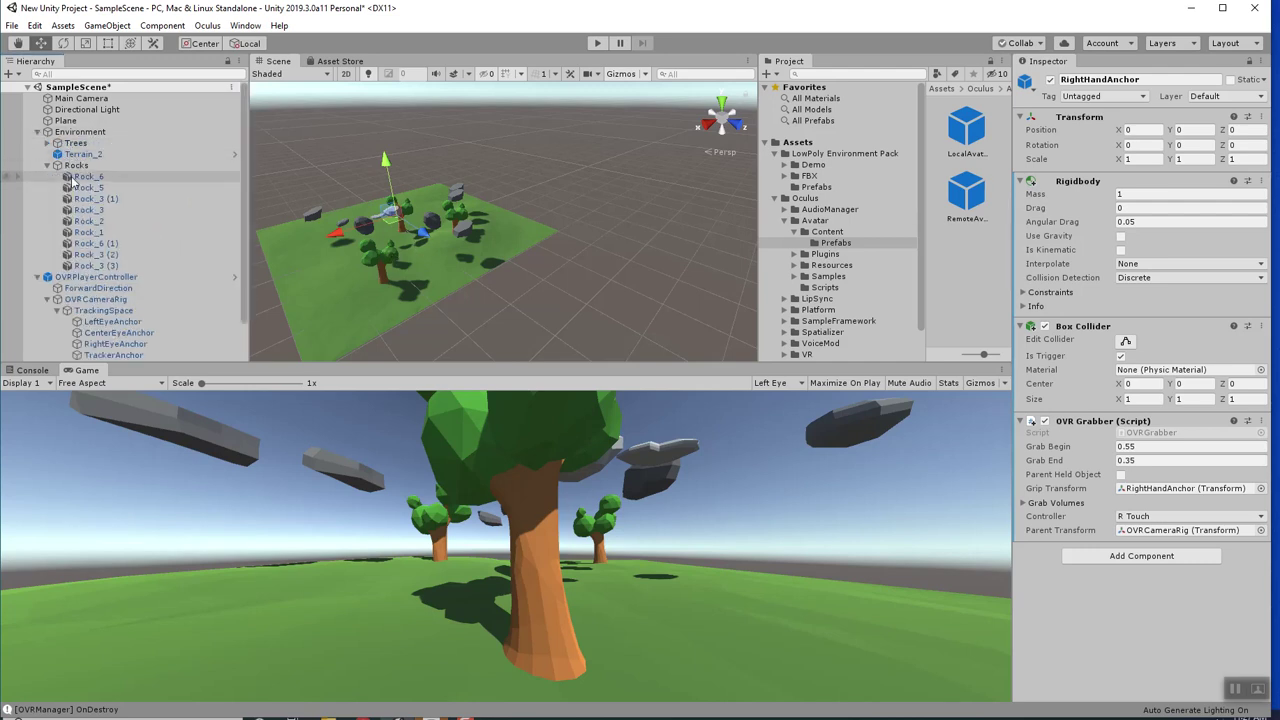
click(88, 176)
key(f)
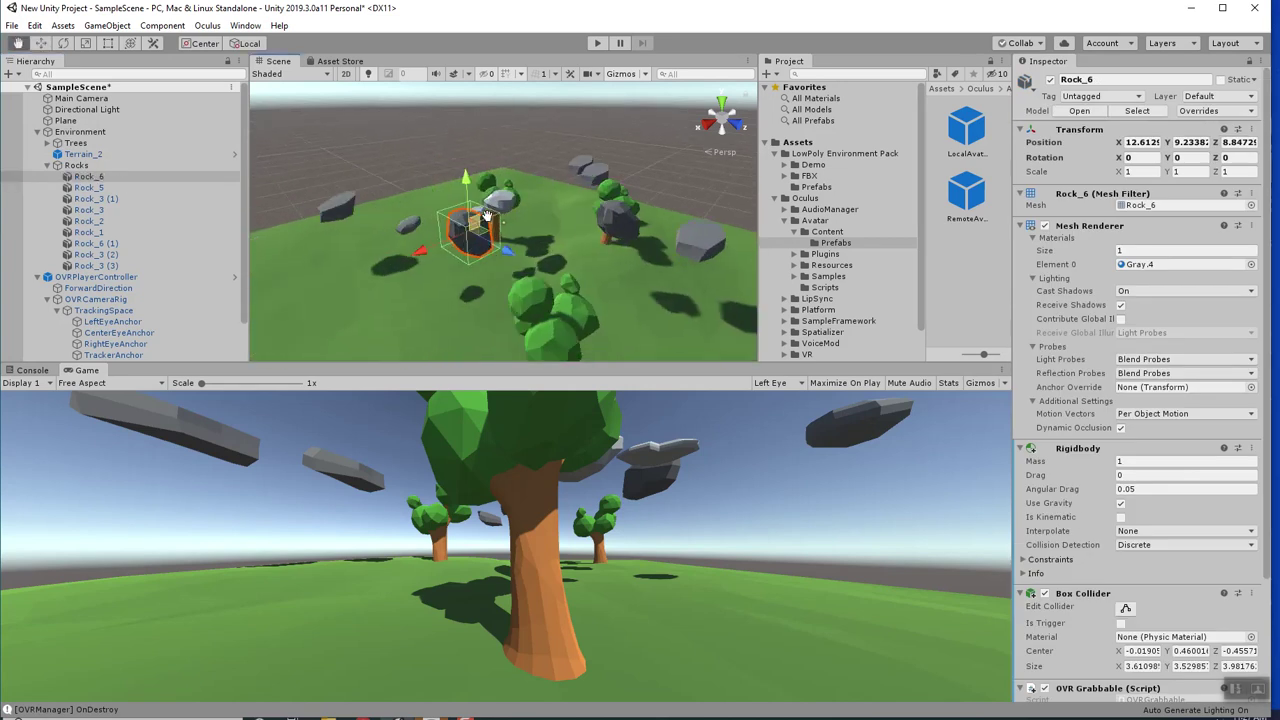
scroll(512, 265, up, 4)
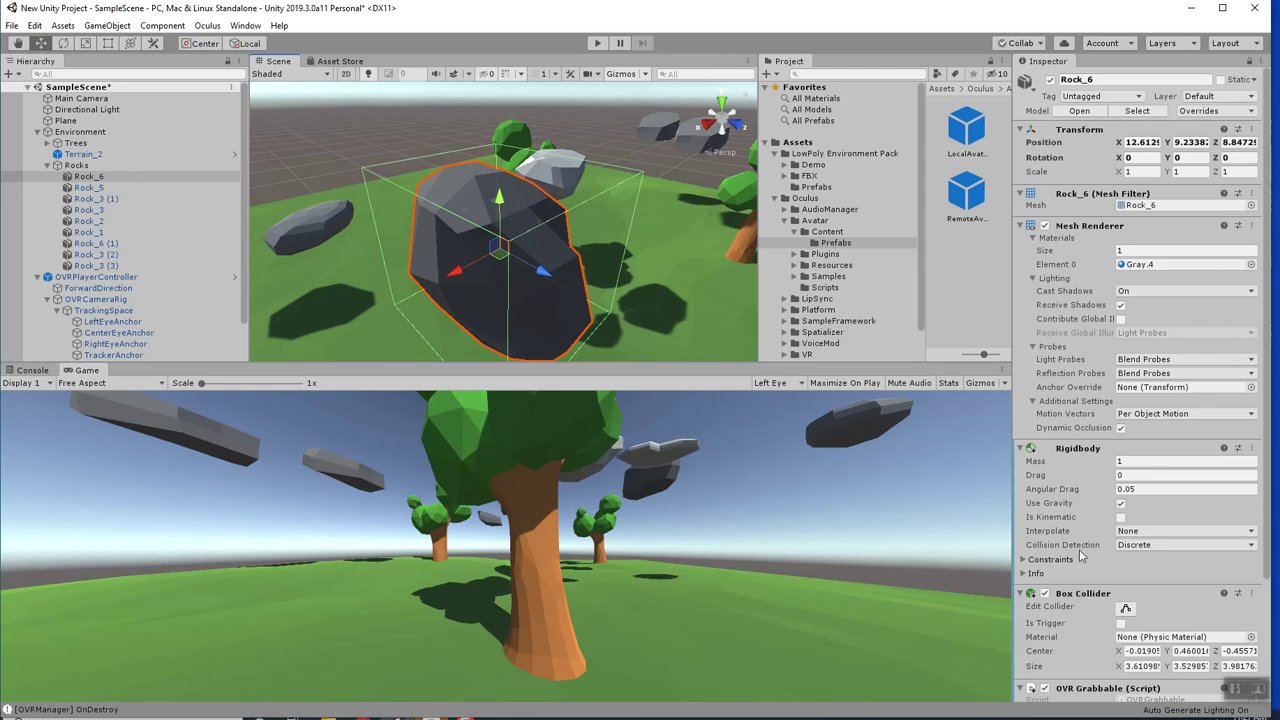
scroll(1095, 570, down, 3)
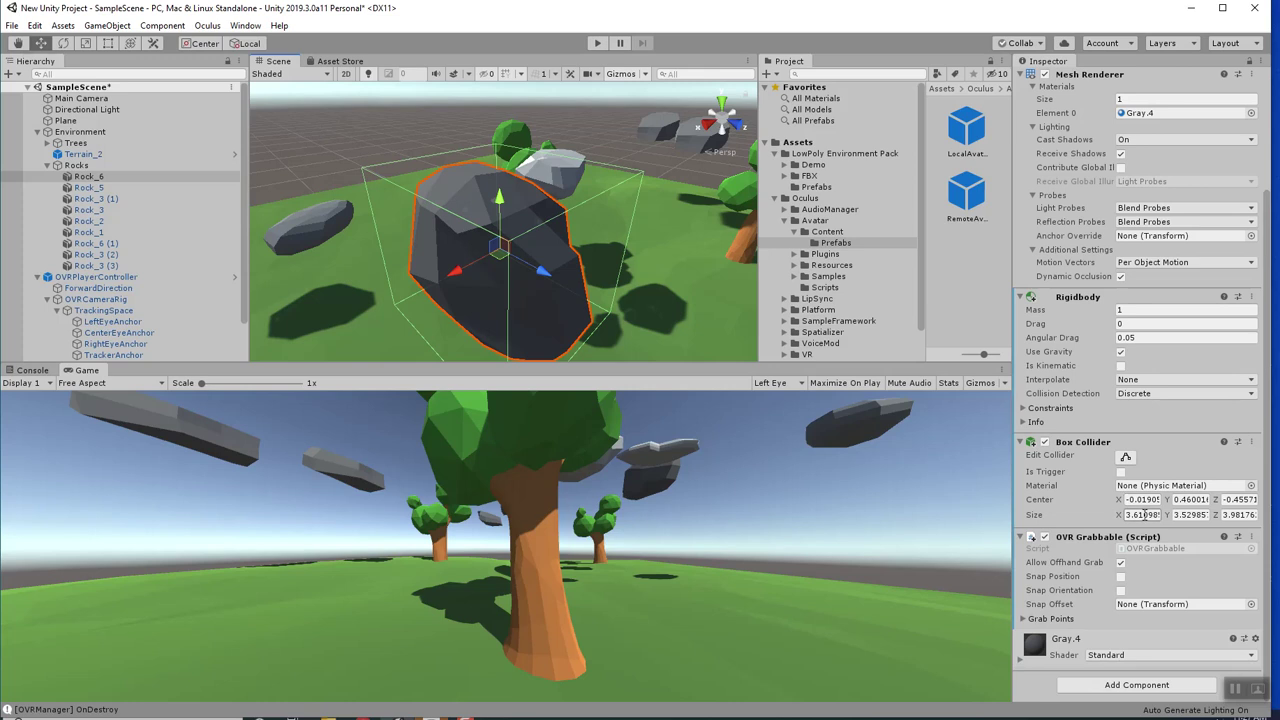
Try Rock_6's Box Collider size at 1, 1, 1, then at 2, 2, 2.
click(1144, 514)
text(1)
key(Tab)
text(1)
key(Tab)
text(1)
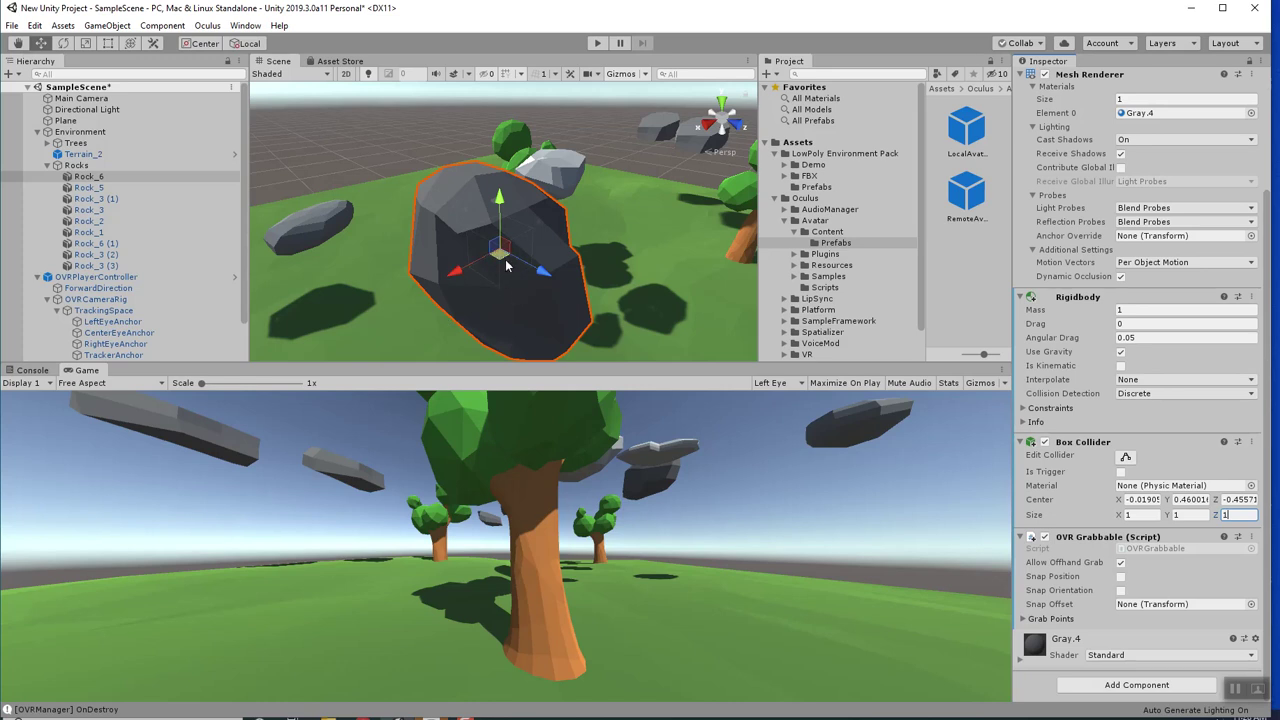
click(1140, 514)
text(2)
click(1186, 514)
text(2)
click(1236, 514)
text(2)
Undo the collider edits, restoring the size to about 3.61 × 3.53 × 3.98.
scroll(530, 268, up, 5)
alt+drag(530, 268, 440, 220)
scroll(444, 214, down, 3)
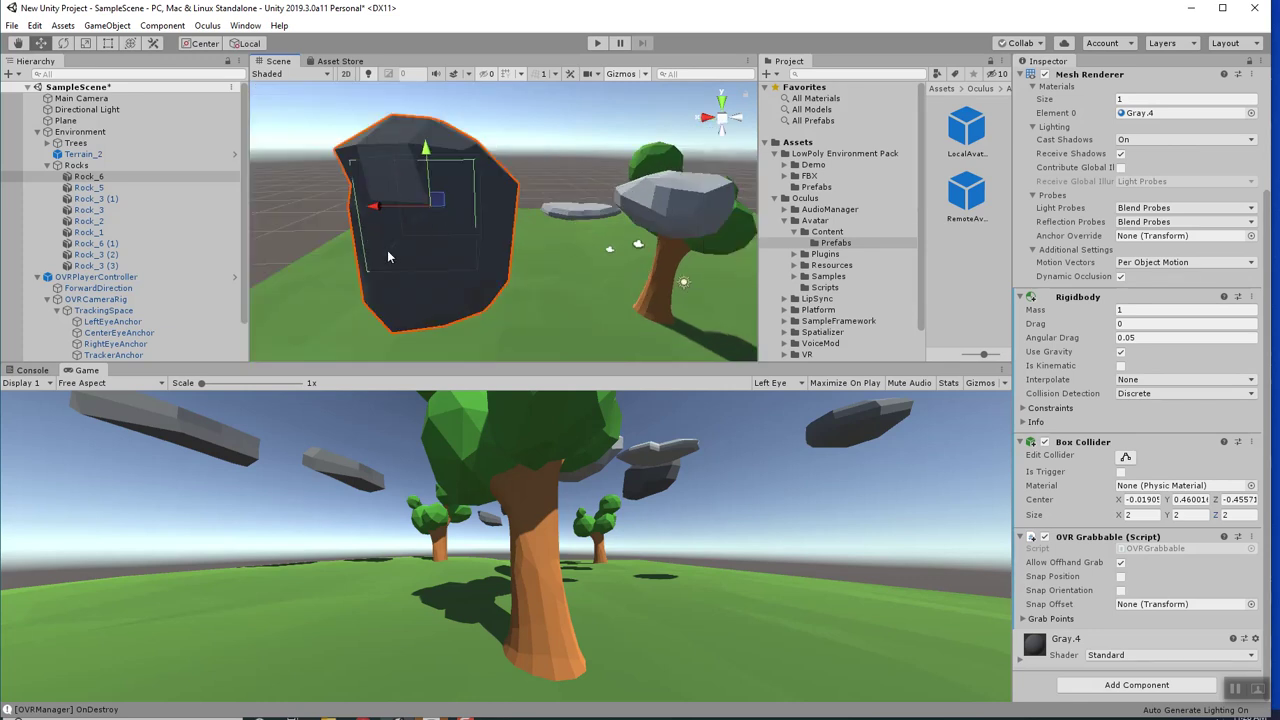
scroll(396, 257, up, 4)
scroll(401, 257, down, 3)
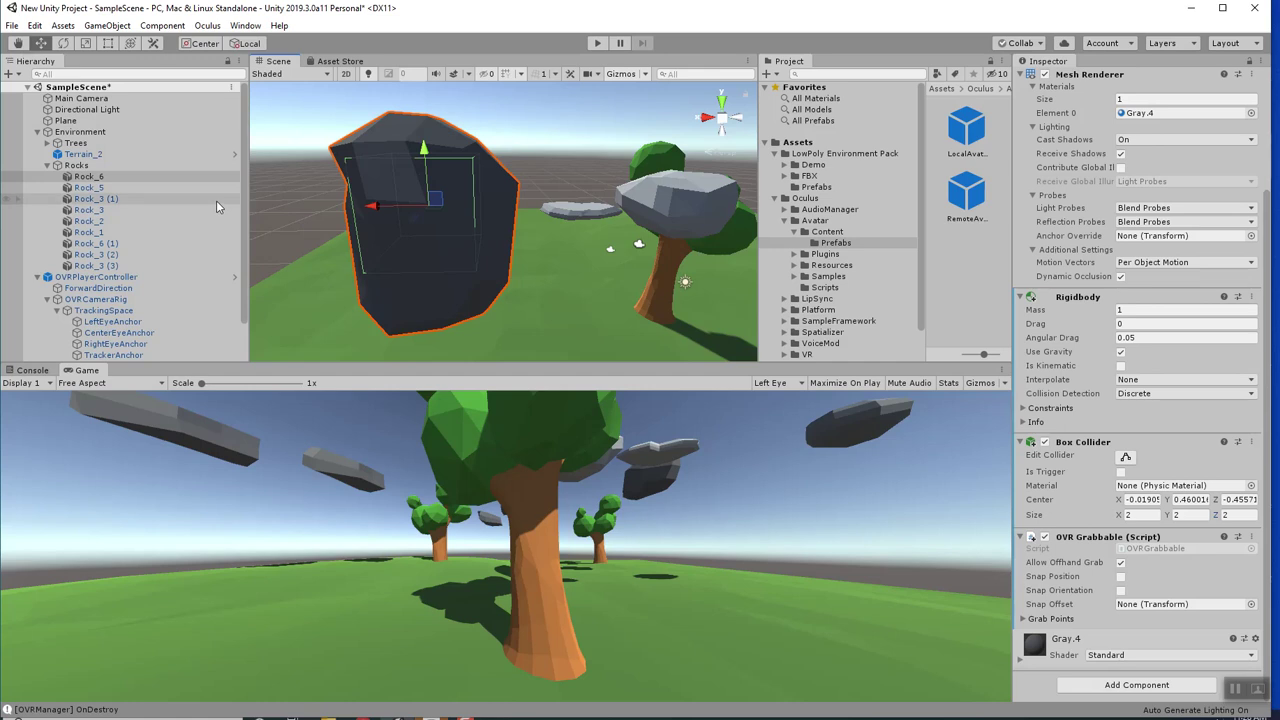
key(ctrl+z)
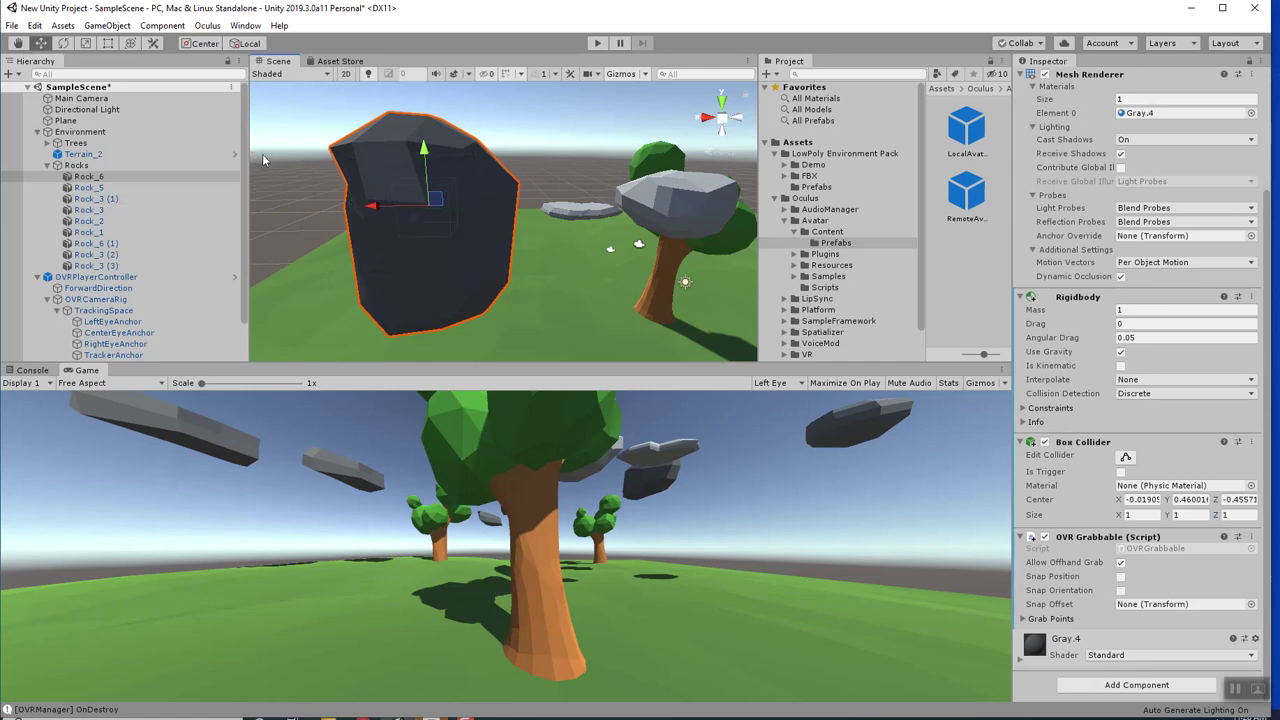
key(ctrl+z)
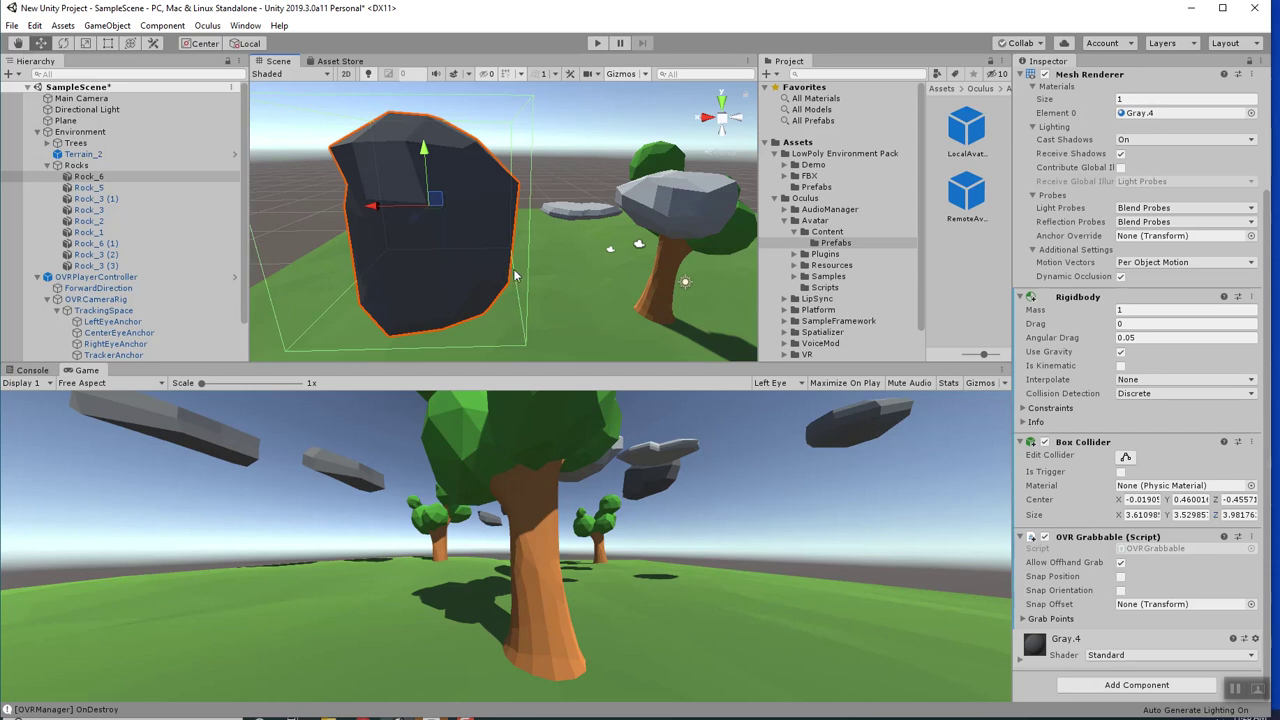
Inspect LeftHandAnchor's Rigidbody, trigger collider and L Touch grabber, then check Rock_2.
scroll(516, 280, down, 2)
scroll(76, 248, down, 2)
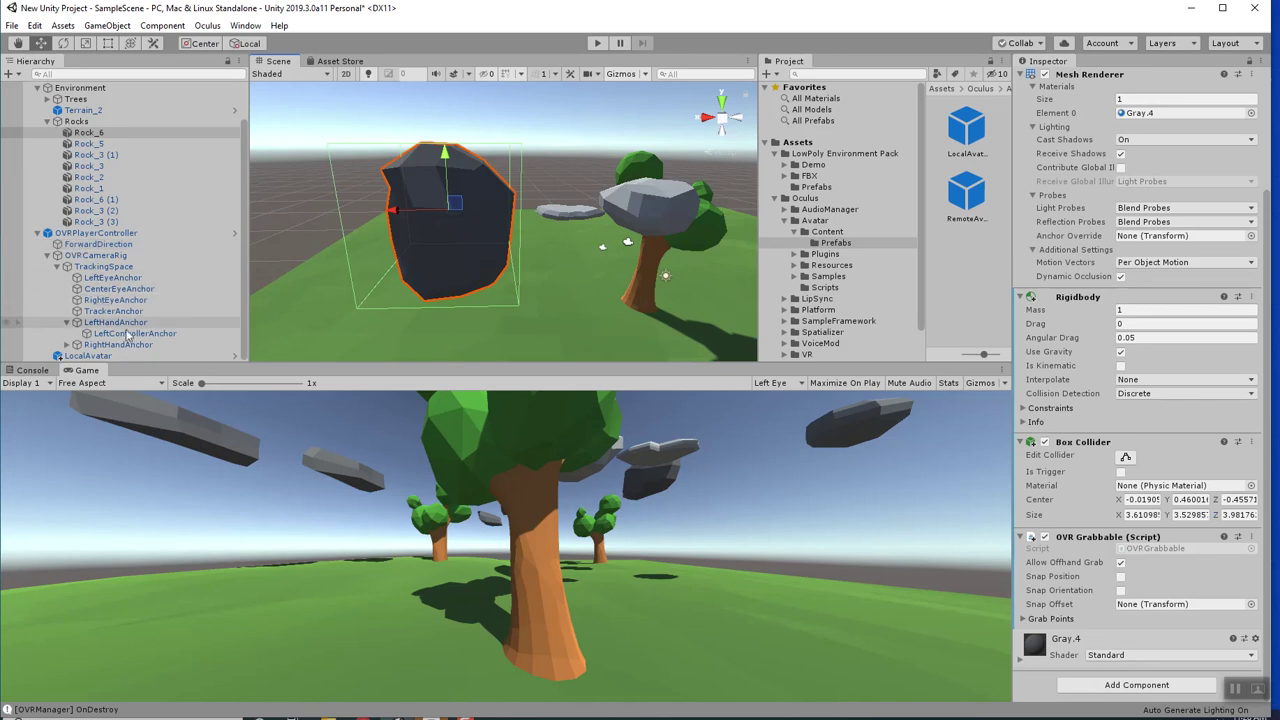
click(112, 322)
scroll(640, 243, up, 6)
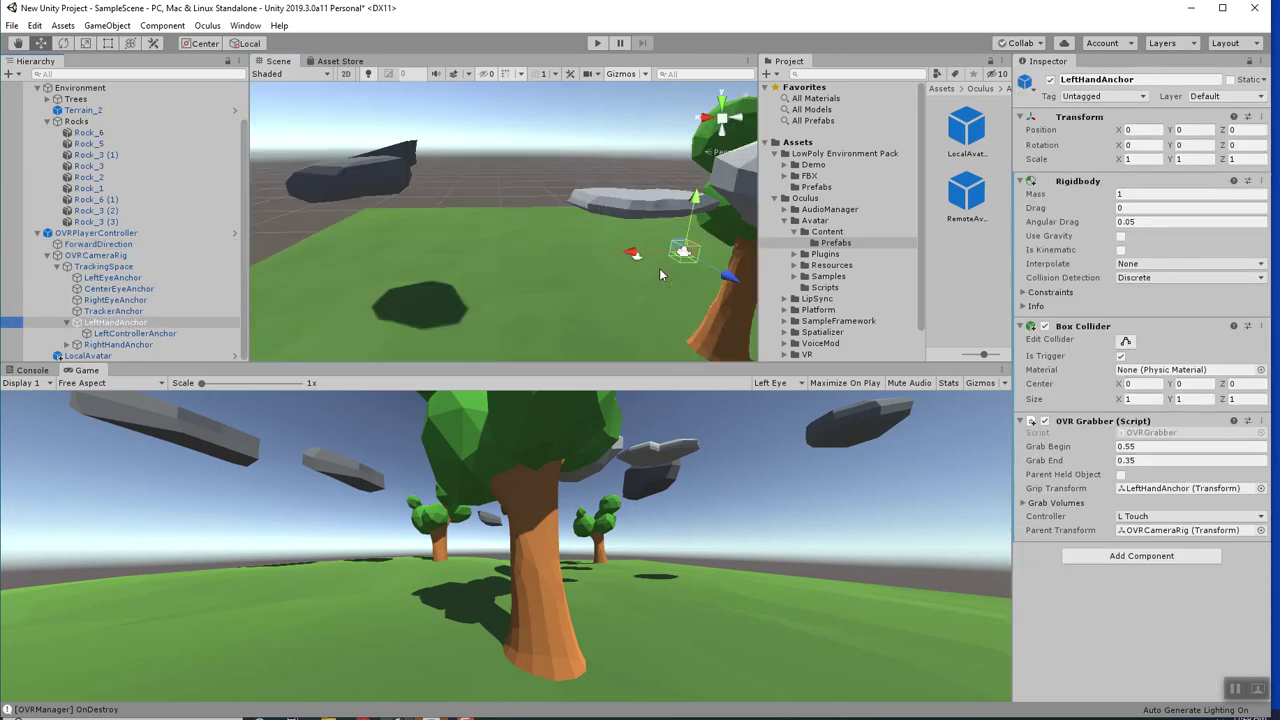
alt+drag(544, 266, 665, 272)
scroll(620, 273, down, 5)
scroll(618, 278, down, 4)
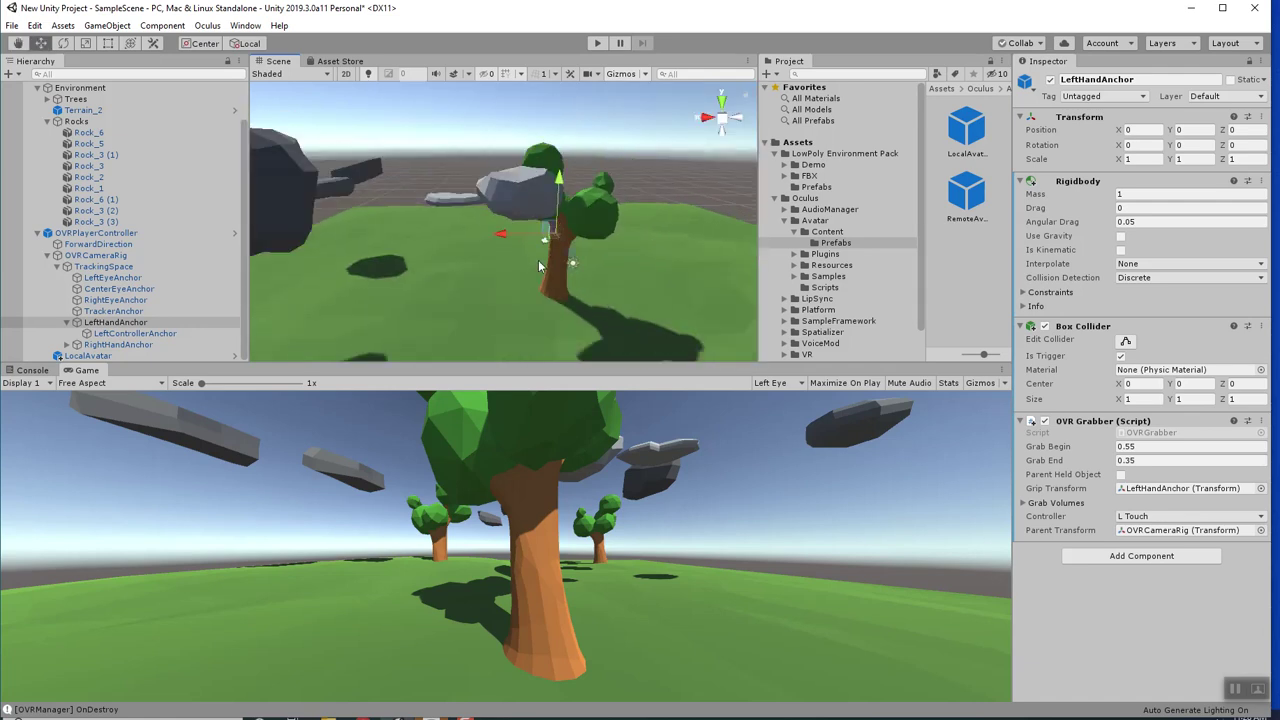
click(517, 216)
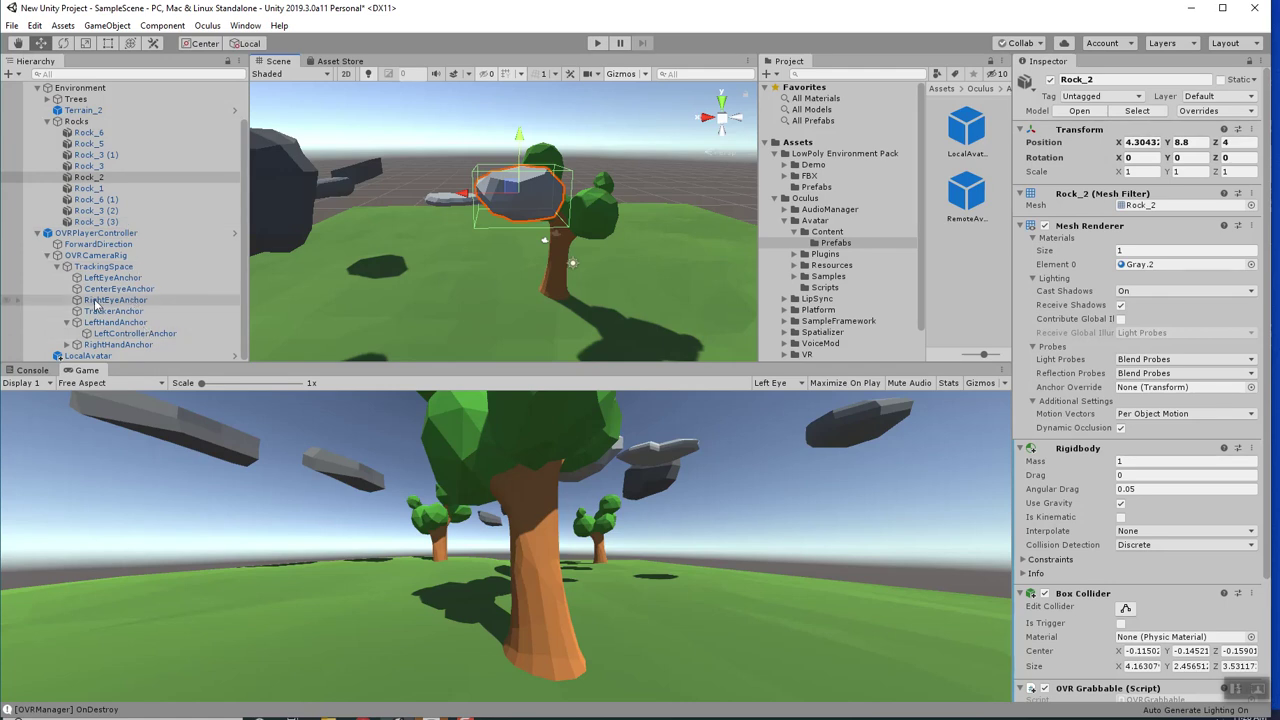
Open and close LeftHandAnchor's context menu, then select OVRPlayerController.
drag(72, 133, 44, 204)
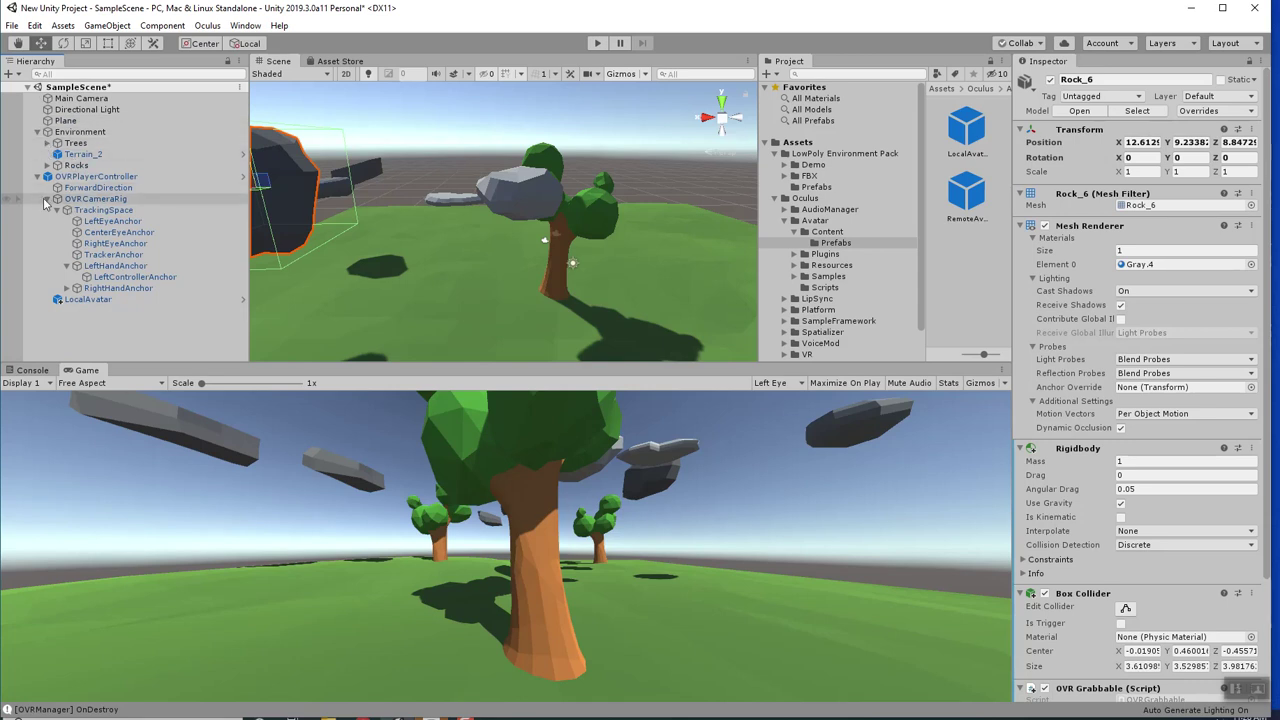
right_click(104, 268)
click(101, 268)
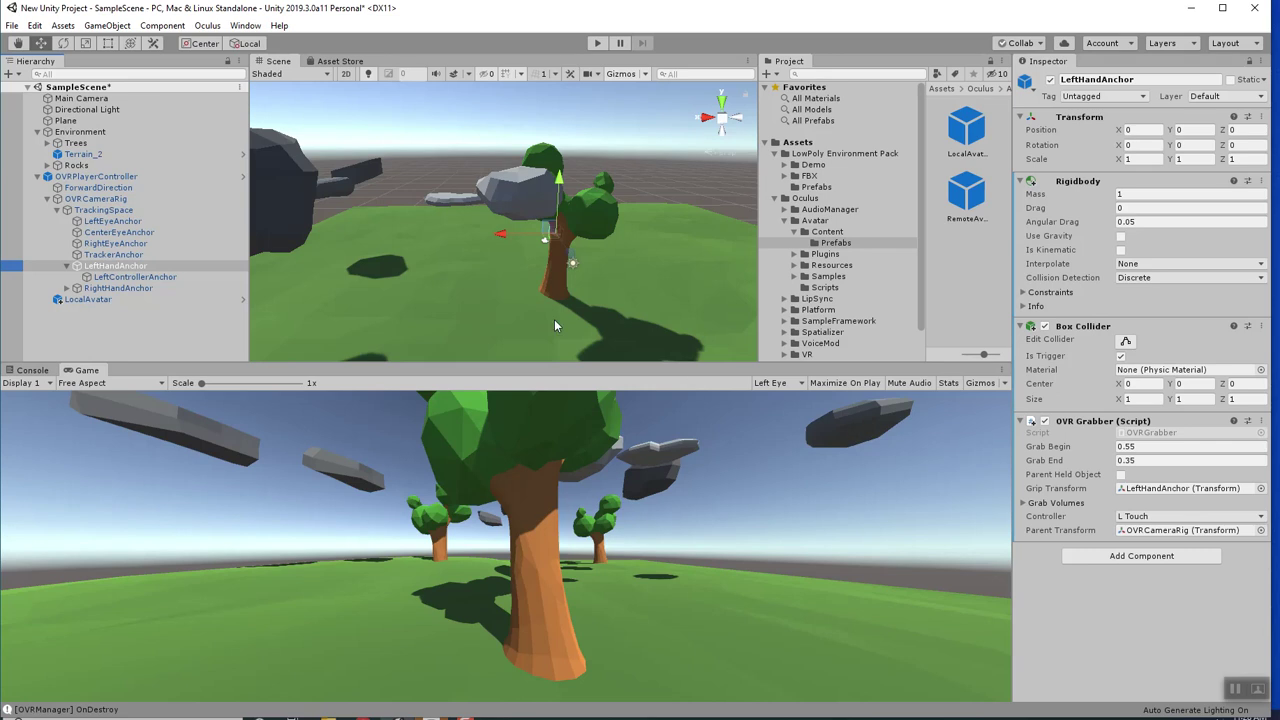
click(78, 176)
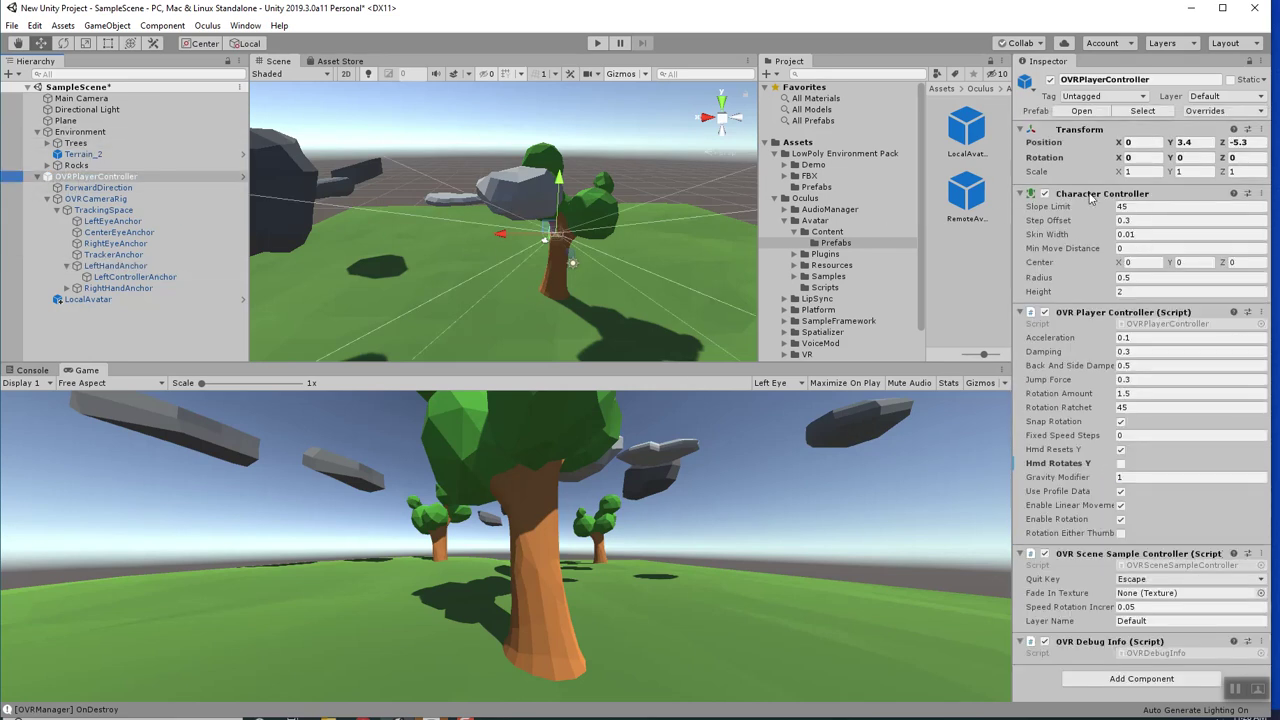
Collapse OVRPlayerController's children and bring up its Layer dropdown in the Inspector.
drag(80, 178, 180, 192)
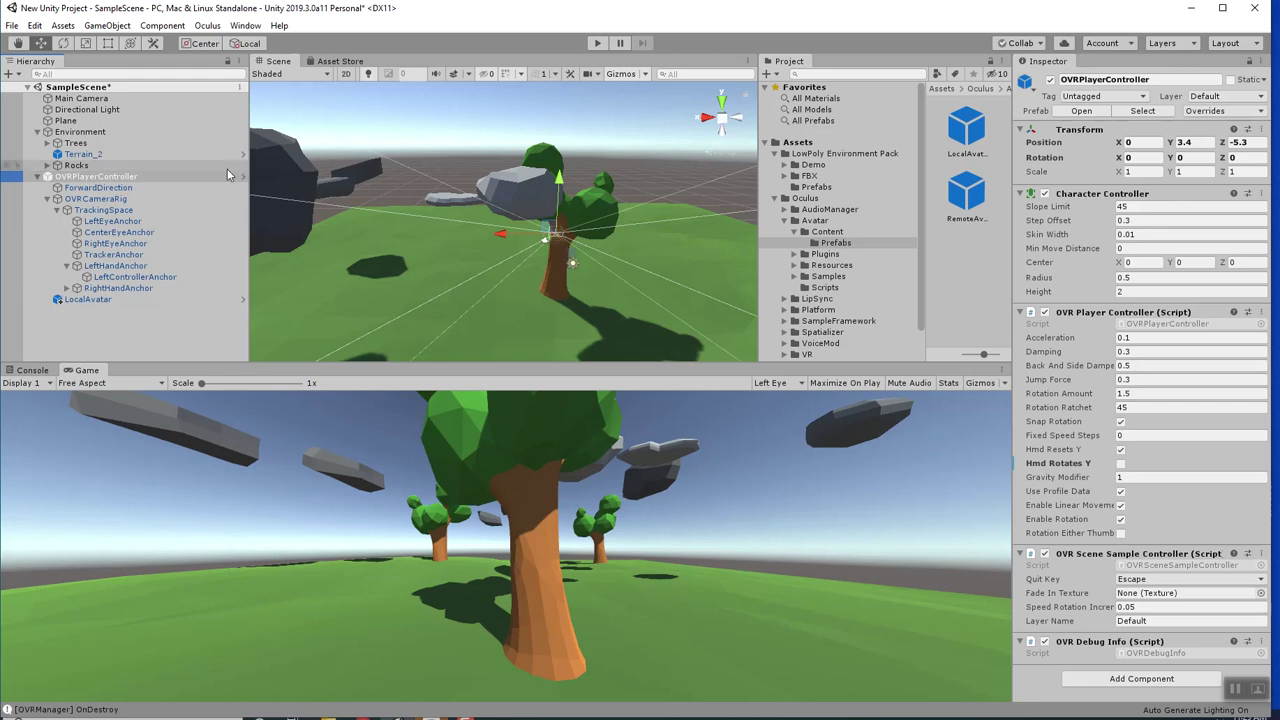
right_drag(625, 252, 571, 260)
scroll(571, 254, up, 5)
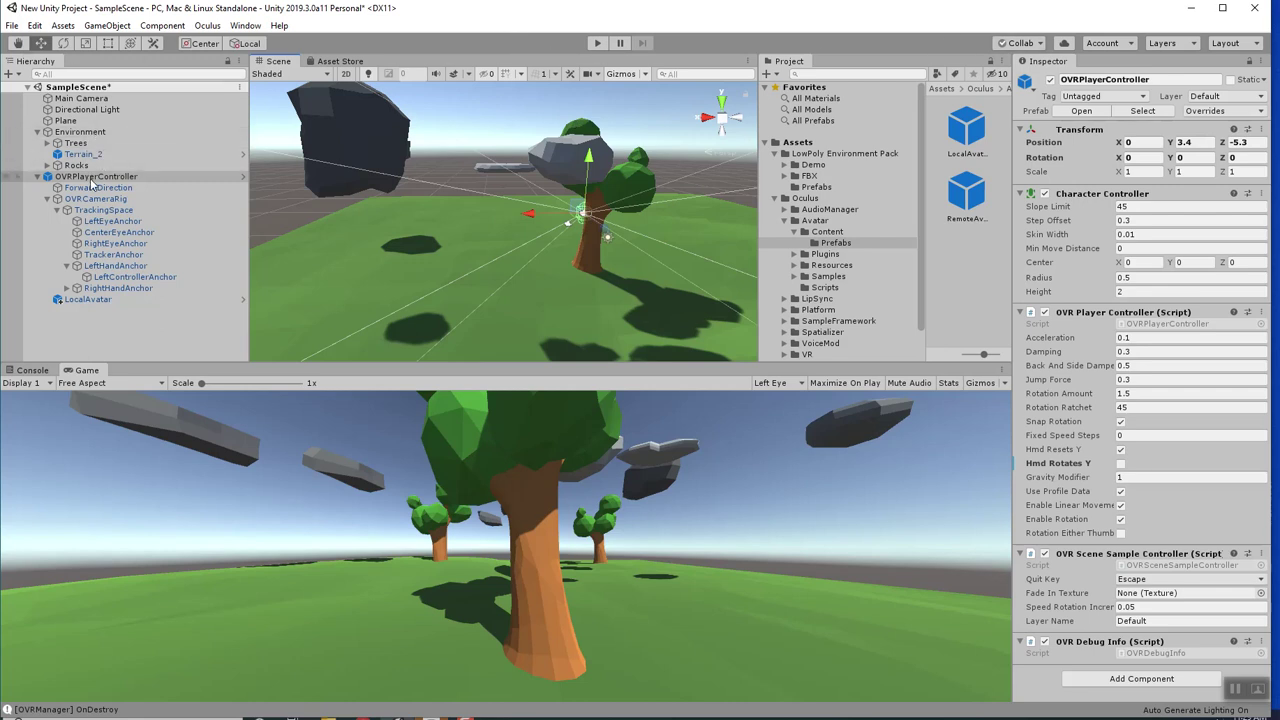
click(96, 178)
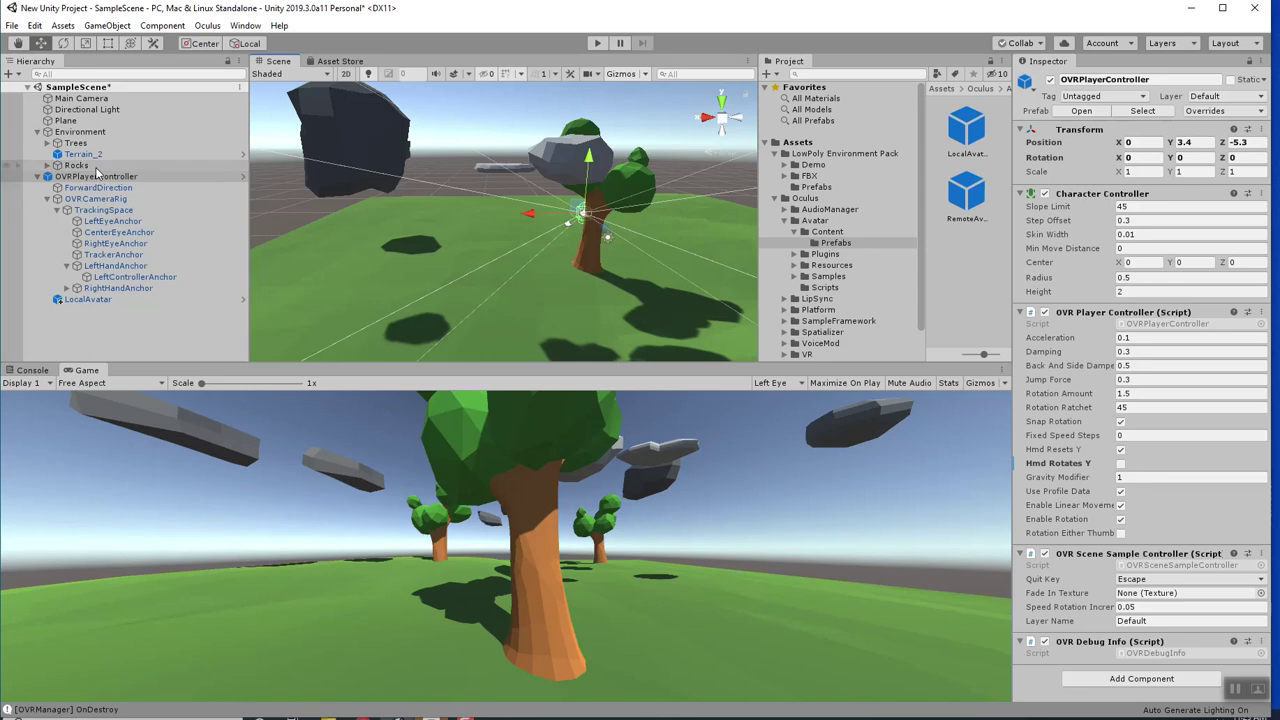
click(37, 177)
key(F2)
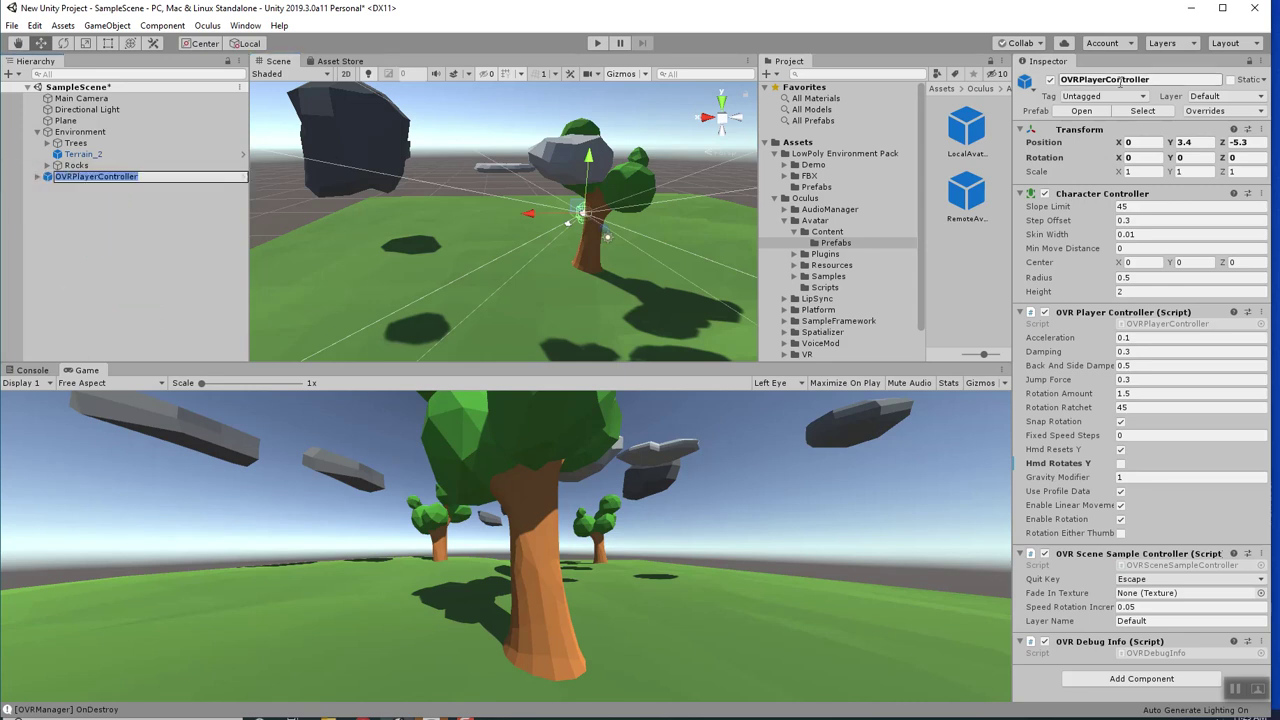
click(1211, 97)
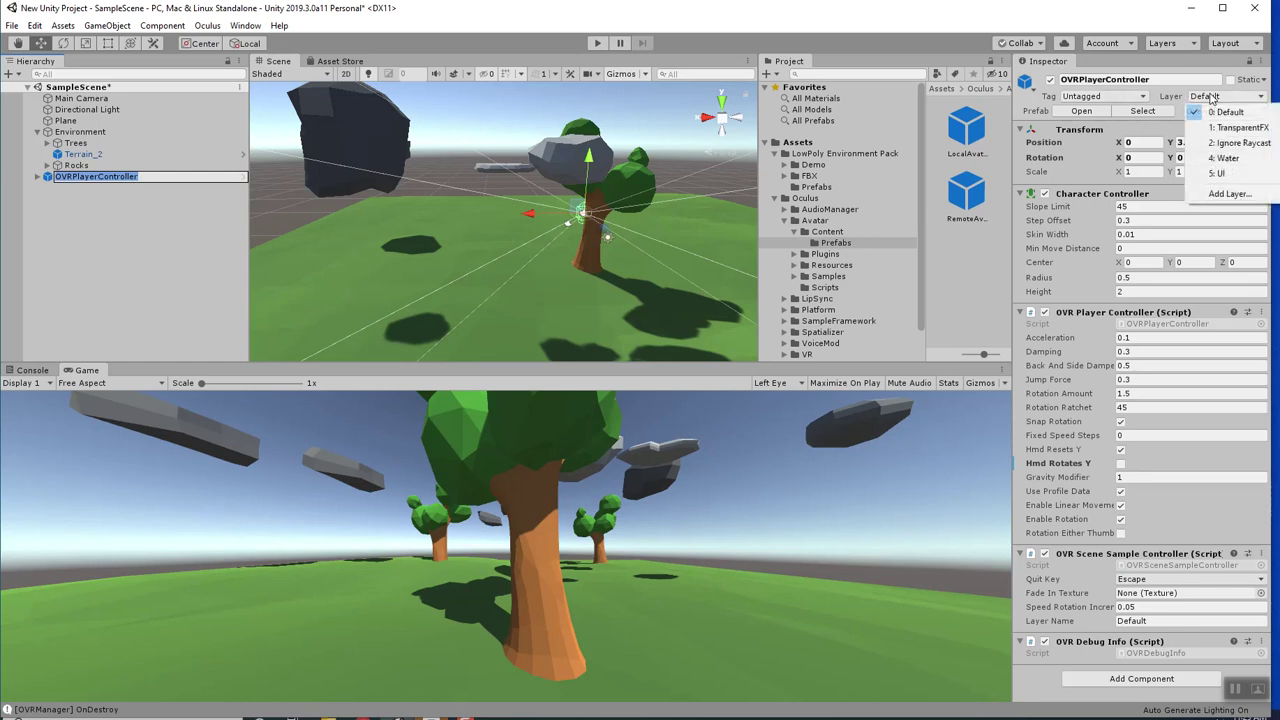
Name User Layer 8 'Player' and User Layer 9 'Grabbable', then reselect OVRPlayerController.
click(1228, 195)
click(1124, 266)
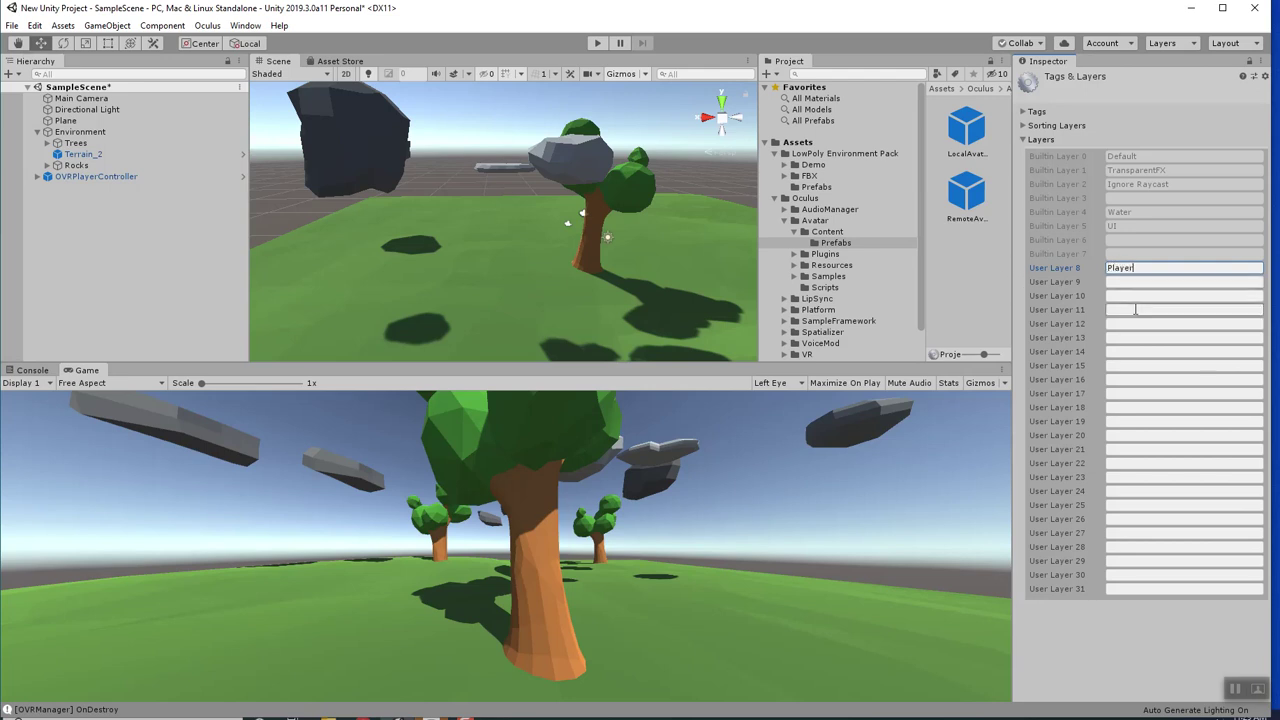
click(1128, 284)
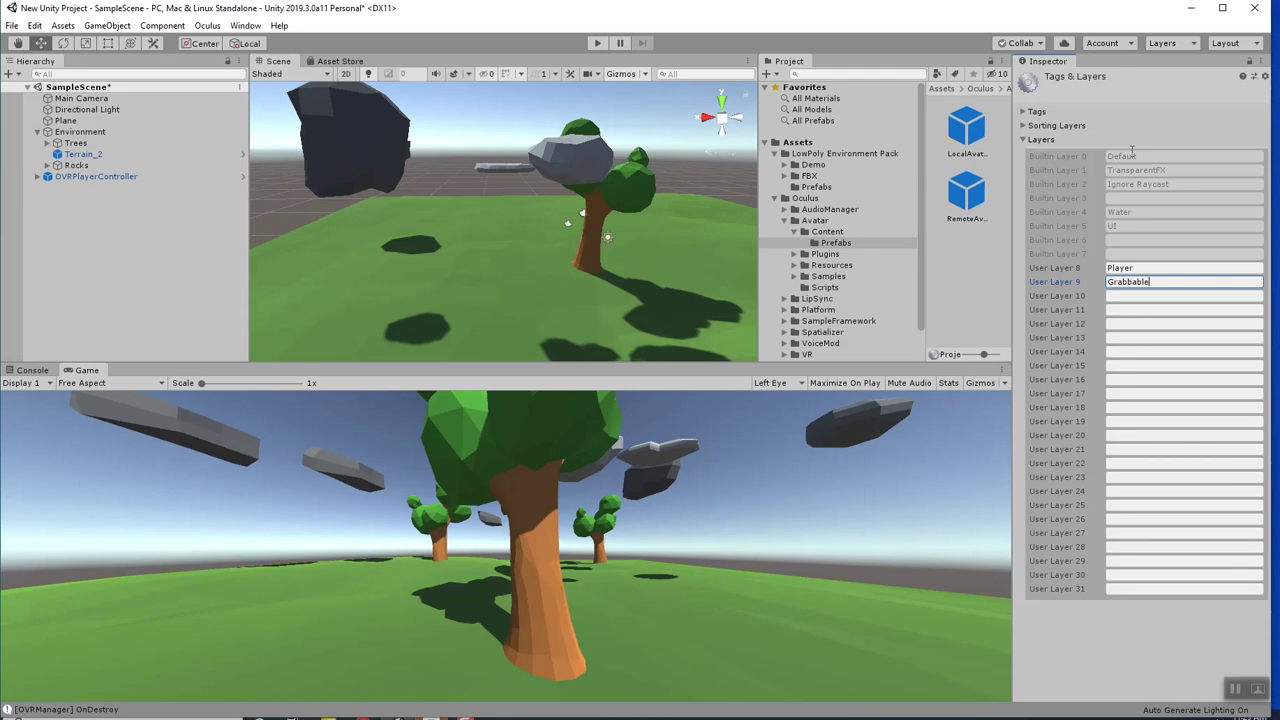
click(1145, 624)
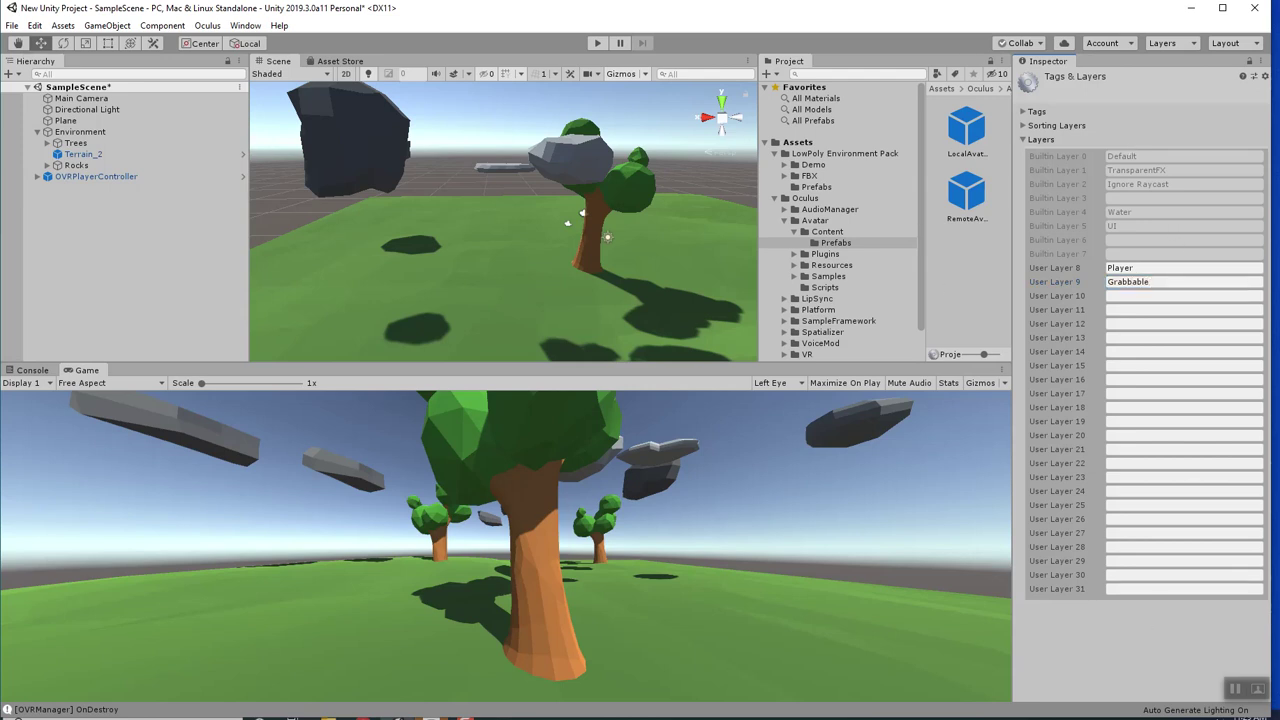
click(97, 177)
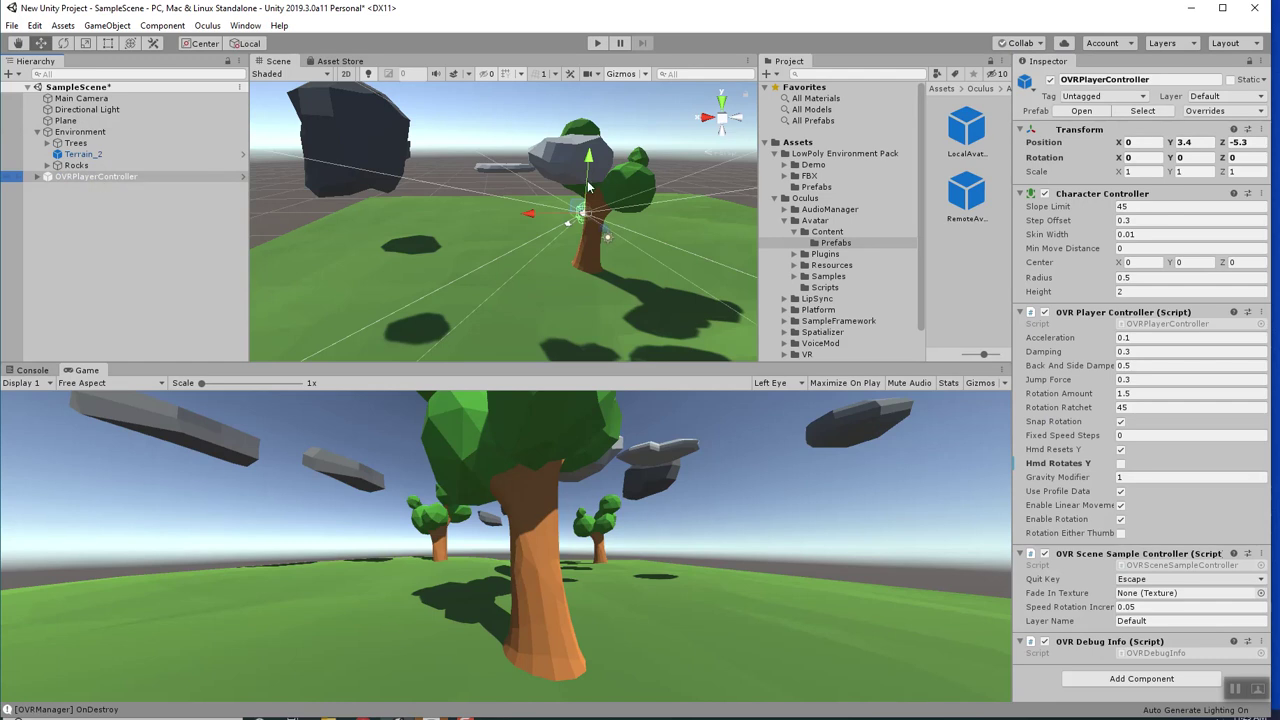
Put OVRPlayerController on layer 8: Player, applying it to all children too.
click(1218, 100)
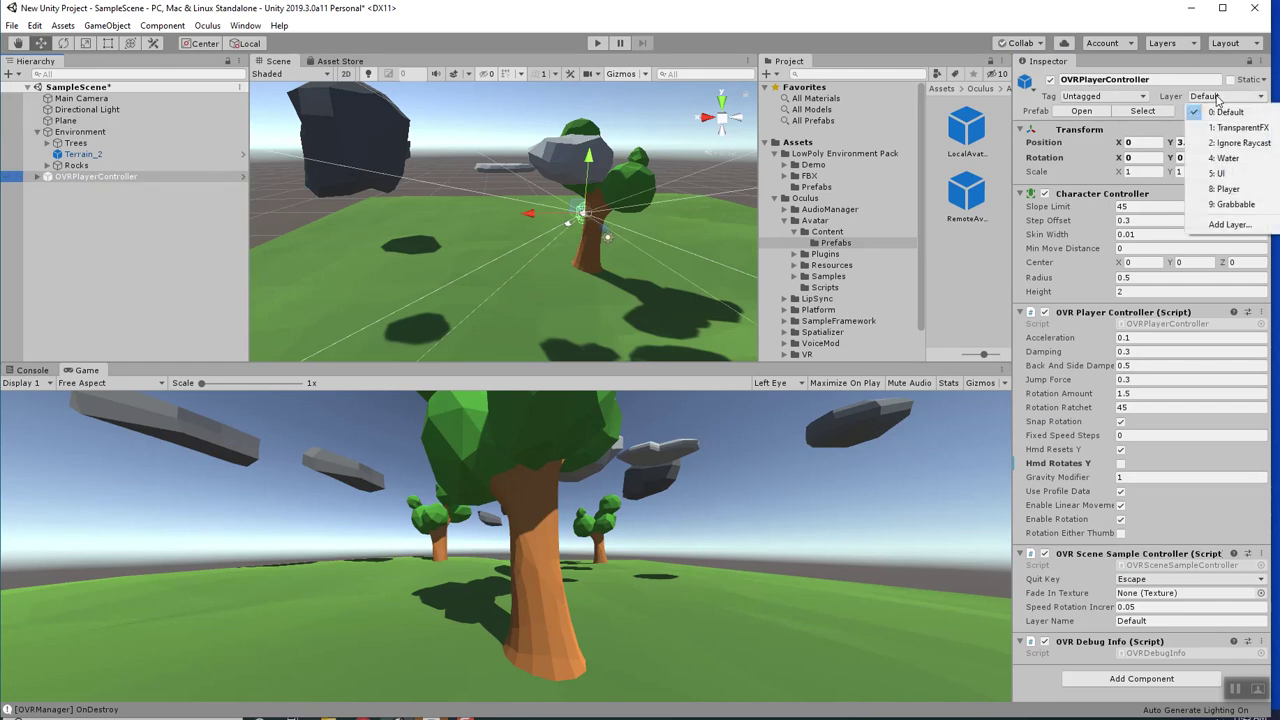
click(1227, 189)
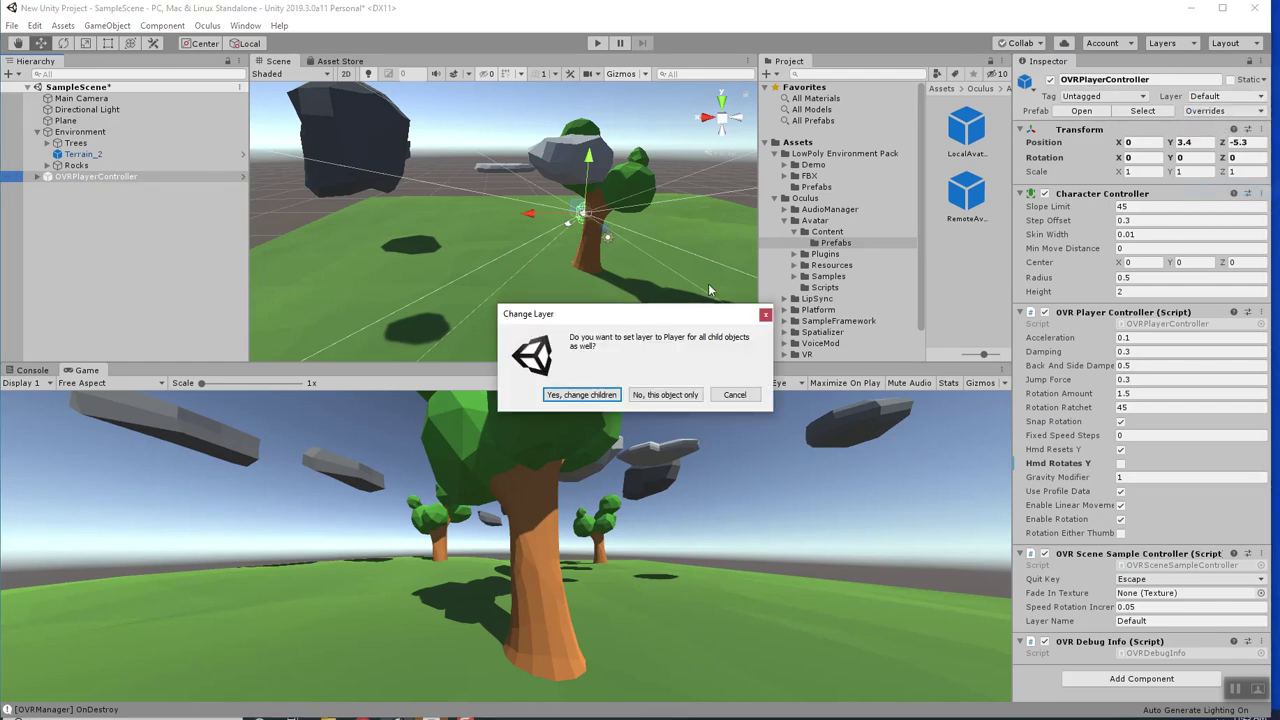
click(582, 395)
Expand OVRPlayerController and multi-select LeftHandAnchor and RightHandAnchor.
click(36, 177)
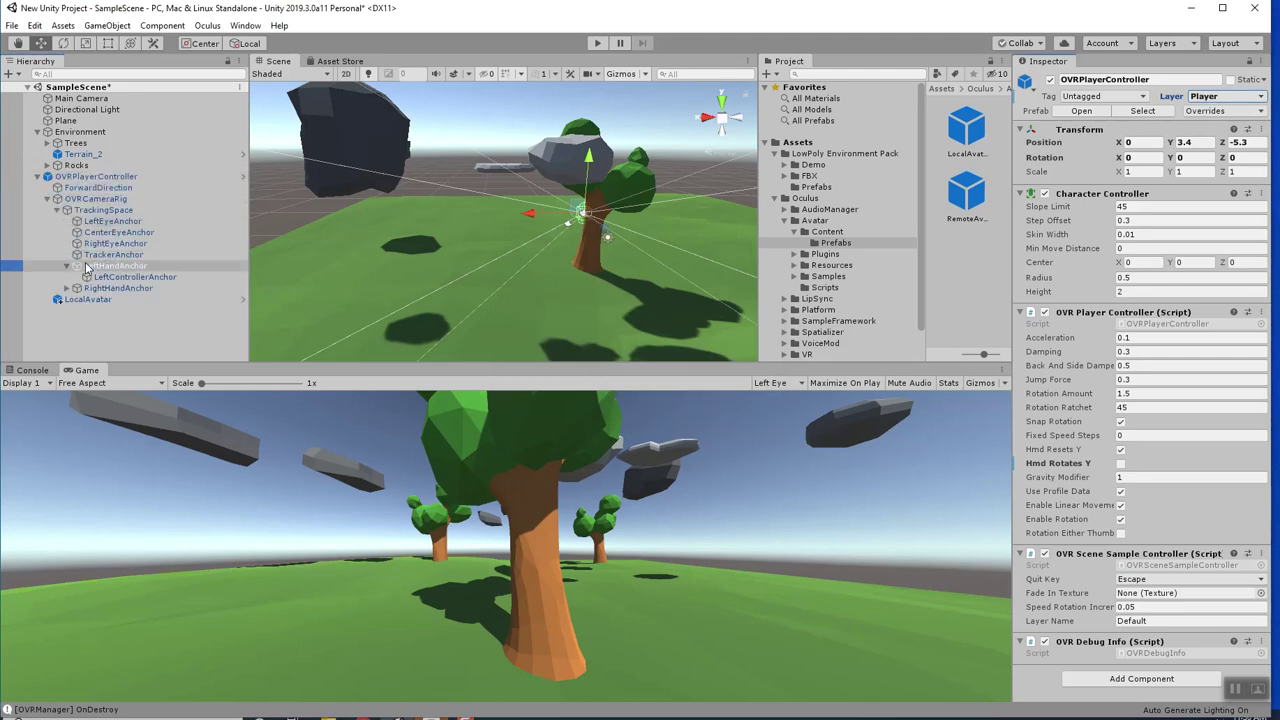
click(107, 267)
drag(107, 267, 74, 296)
ctrl+click(100, 290)
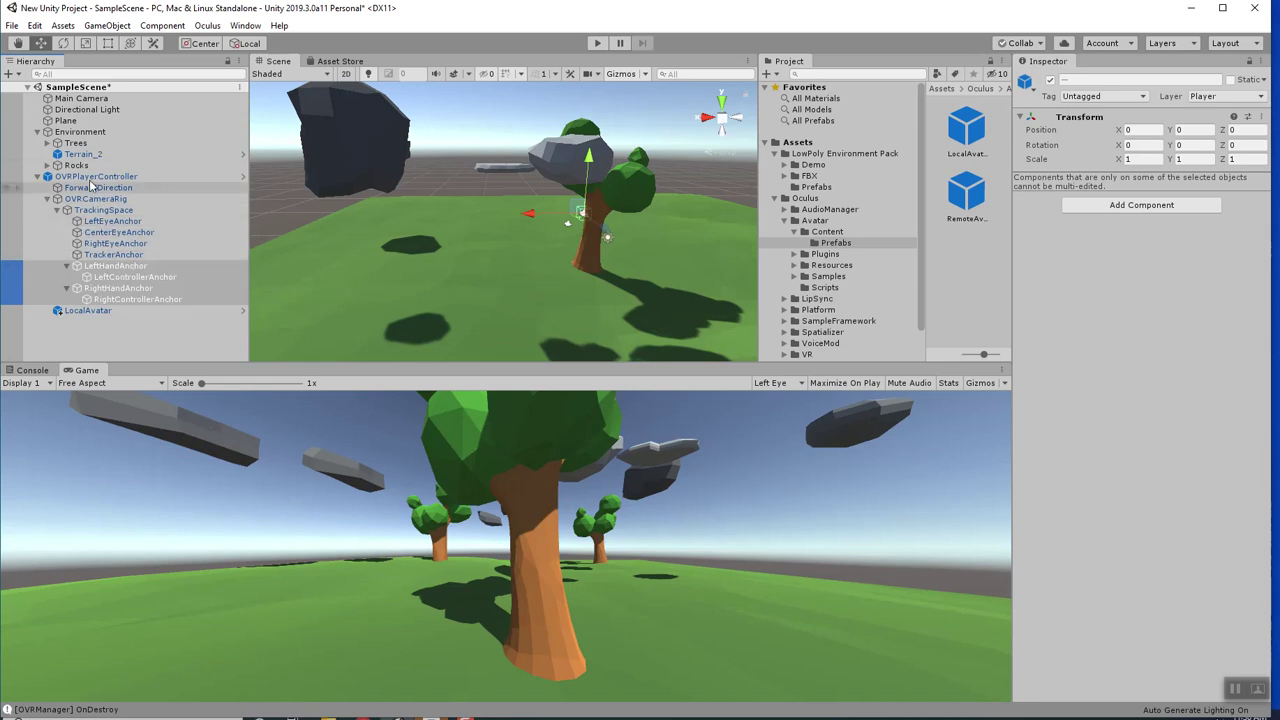
Set both selected hand anchors' layer back to Default.
click(1222, 96)
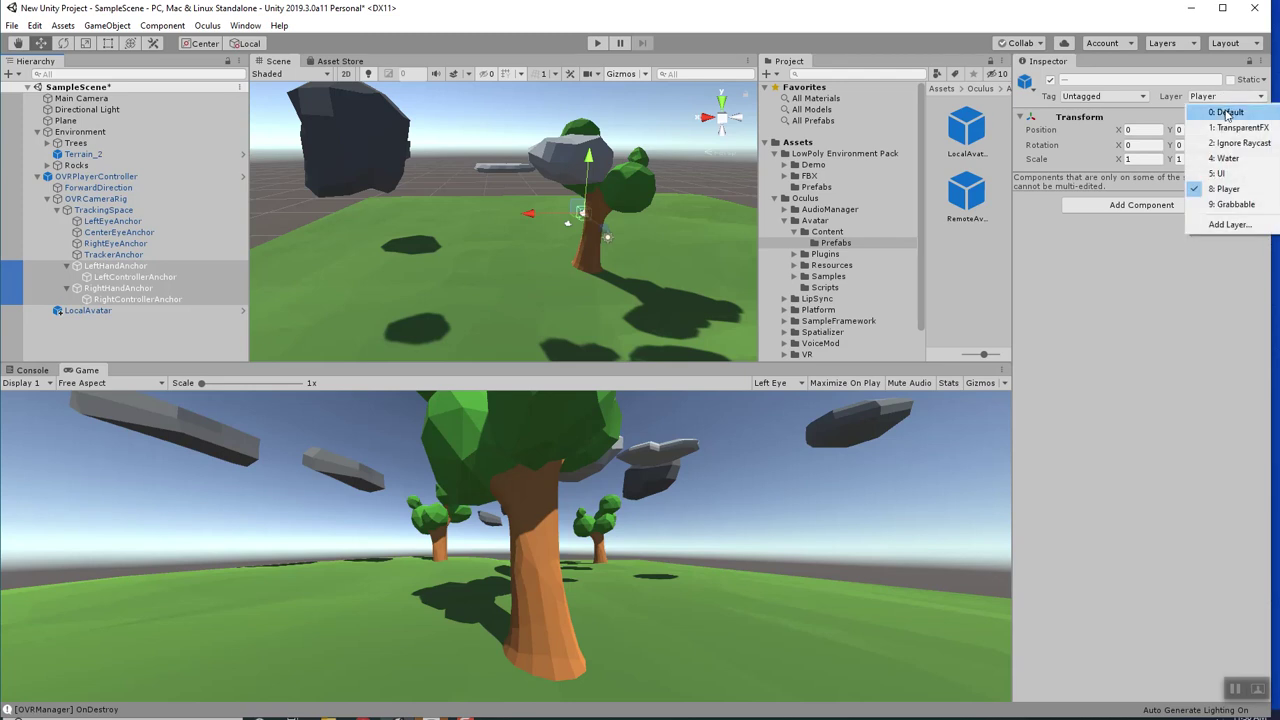
click(1222, 112)
click(589, 395)
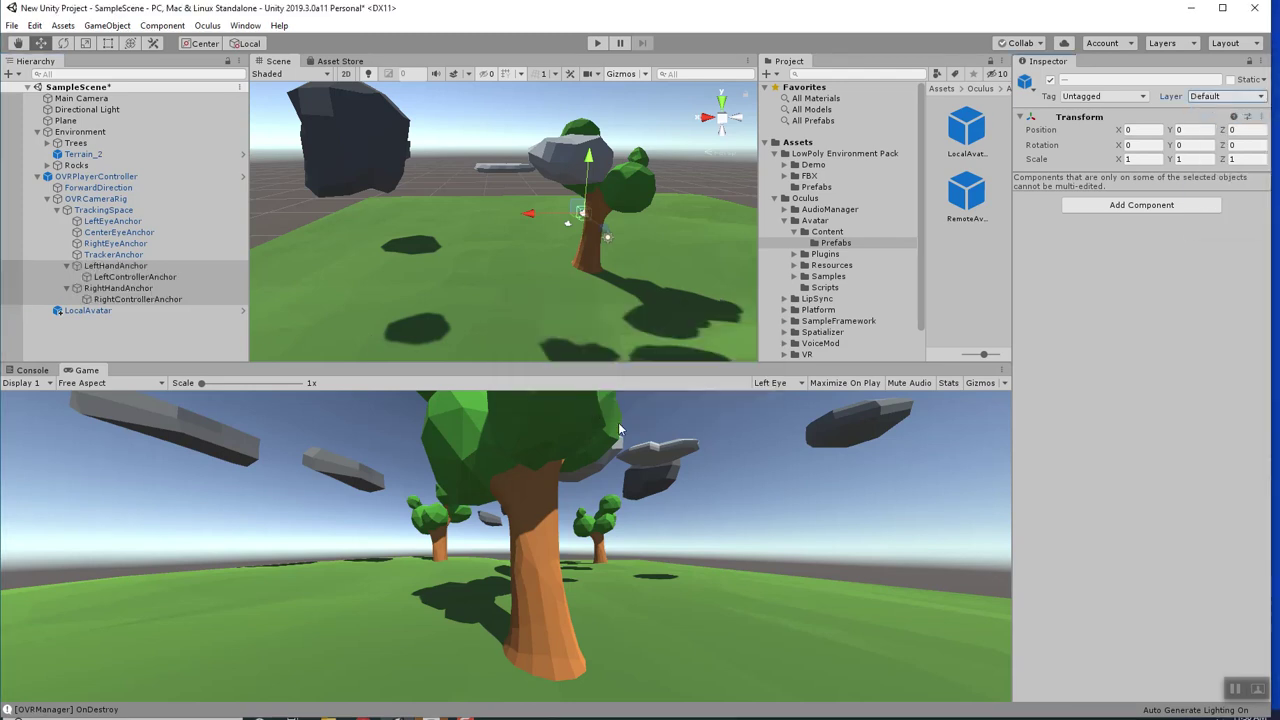
Check RightHandAnchor, select OVRPlayerController and collapse its hierarchy.
click(171, 300)
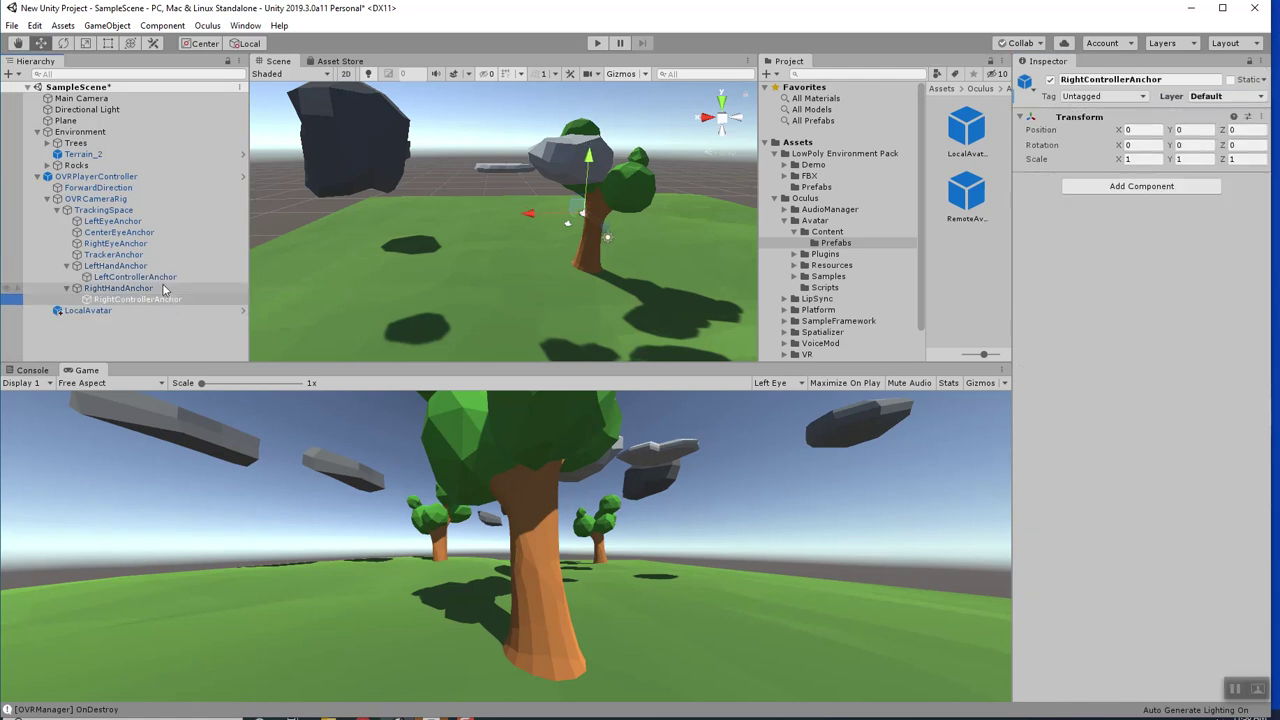
click(162, 290)
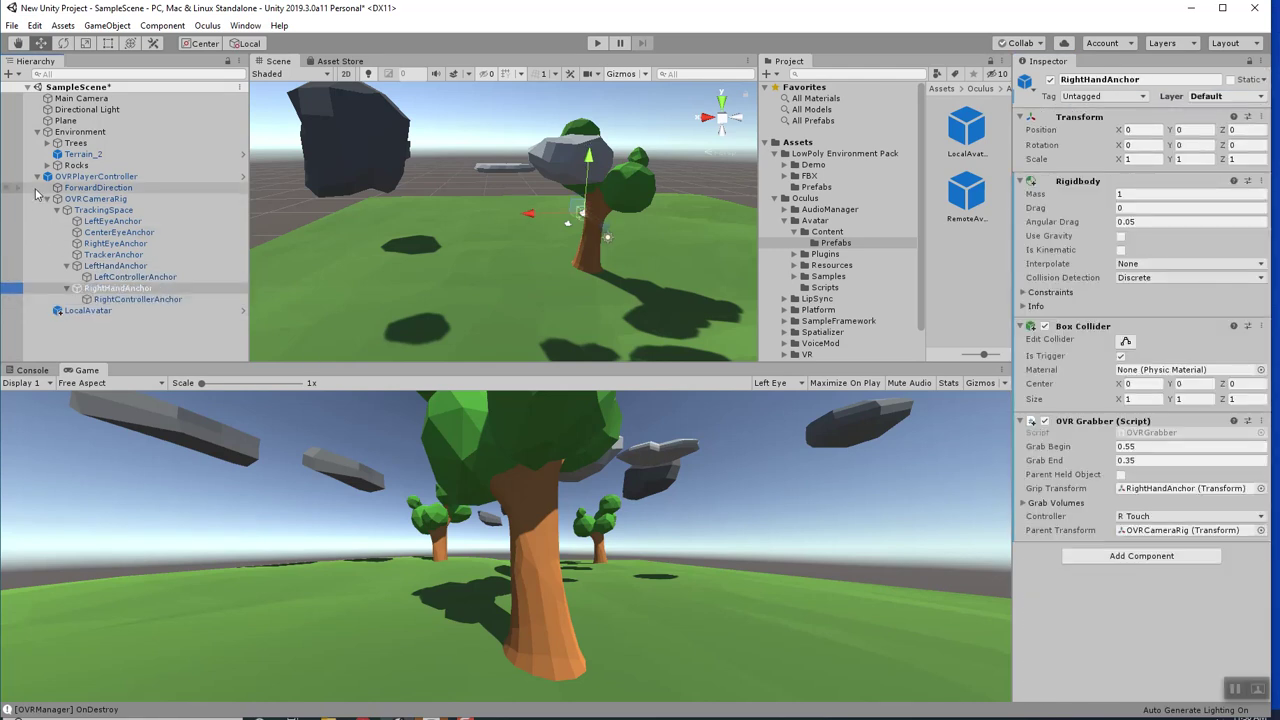
click(84, 177)
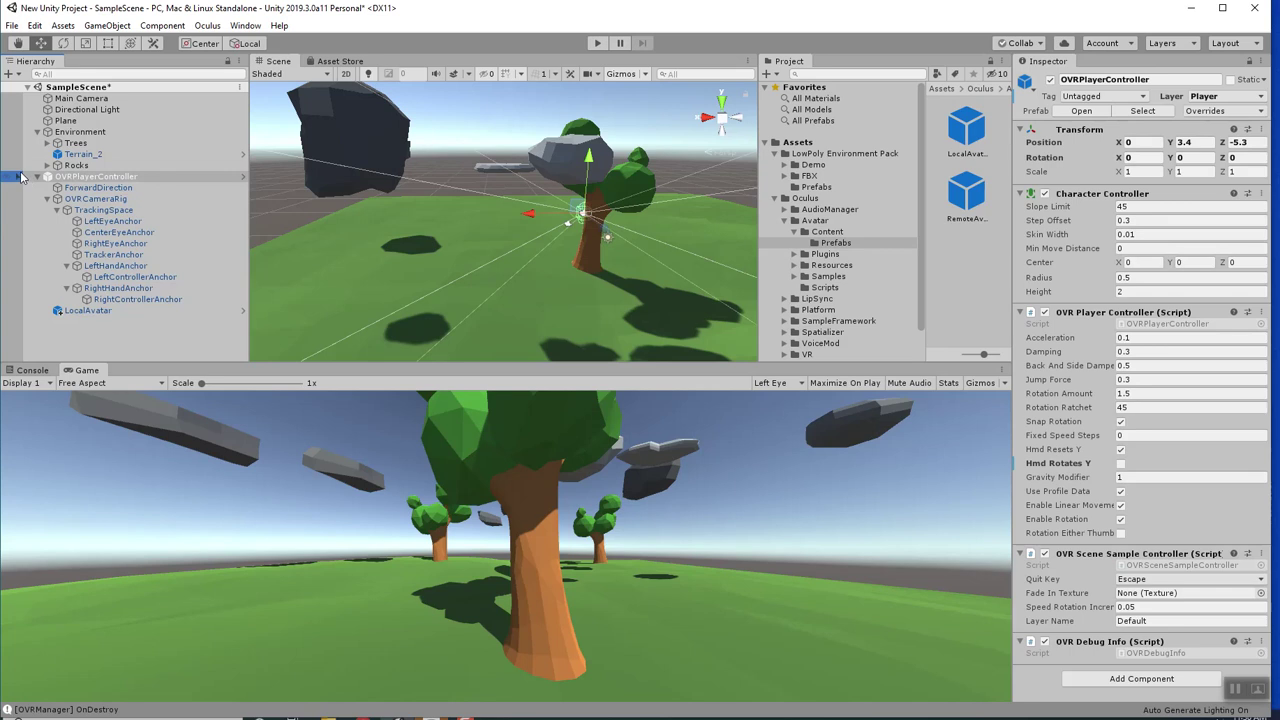
click(37, 177)
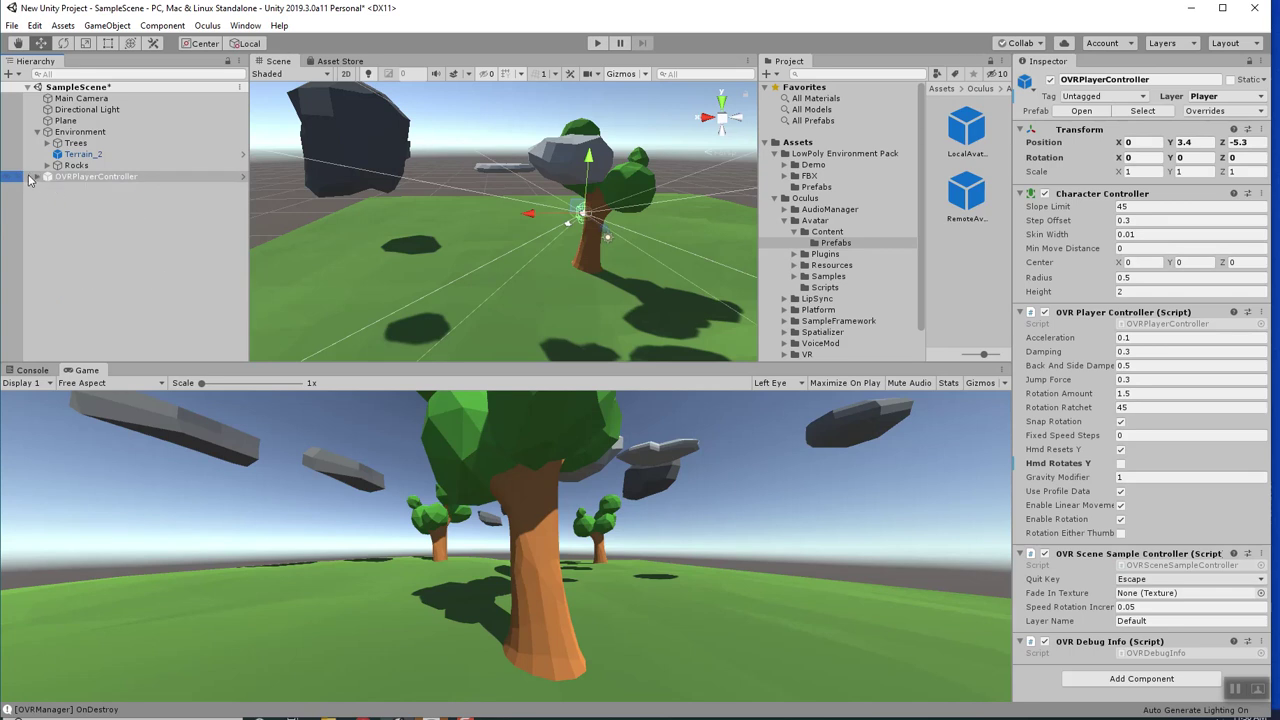
click(37, 177)
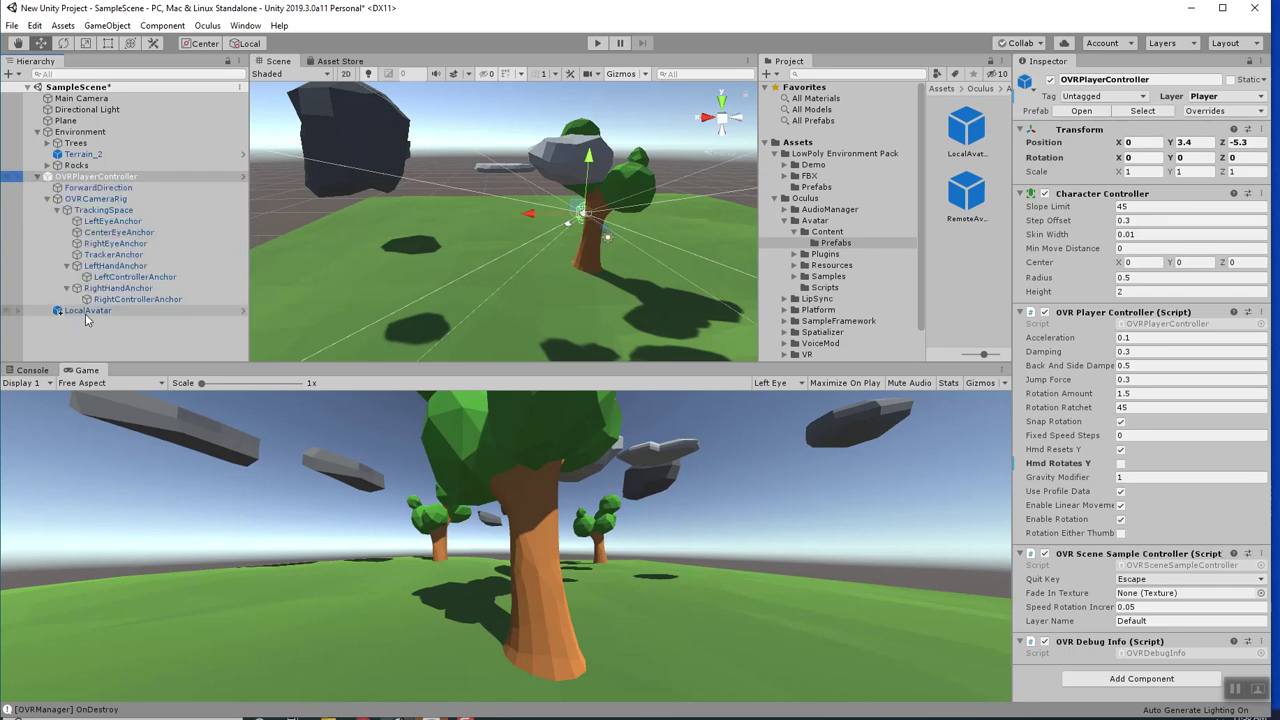
click(37, 177)
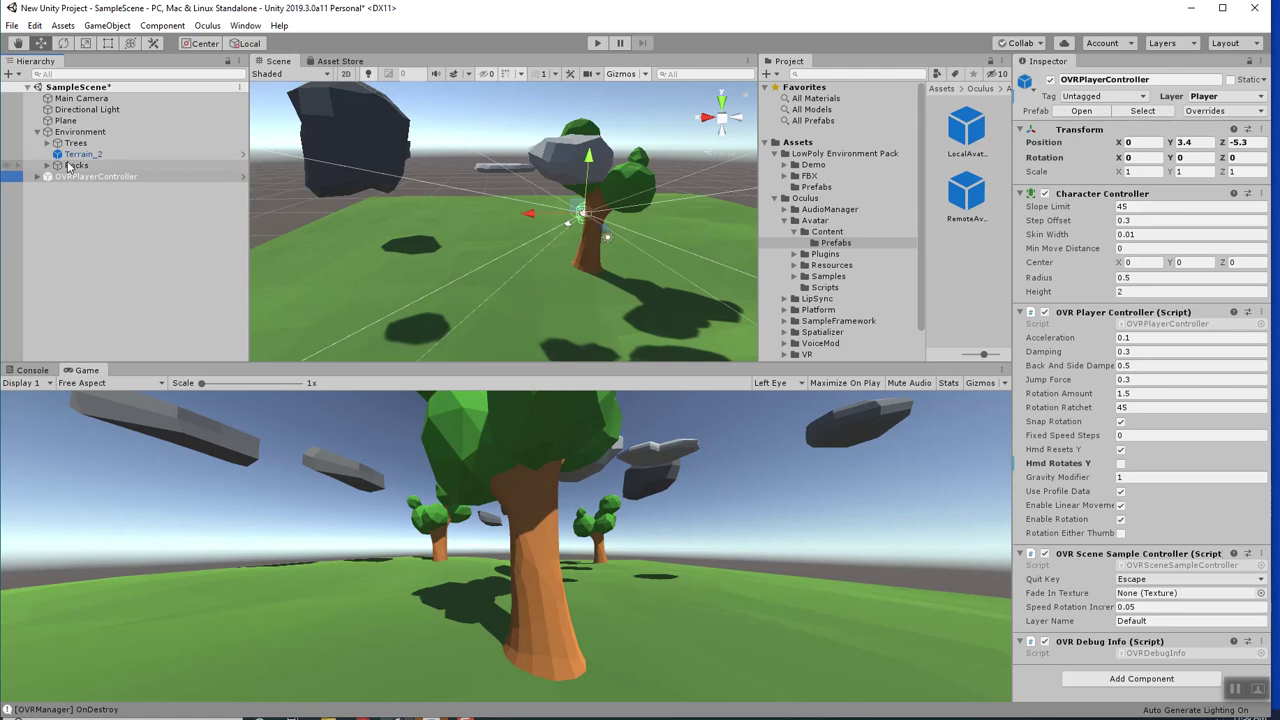
Put the Rocks group and all child rocks on layer 9: Grabbable.
click(70, 165)
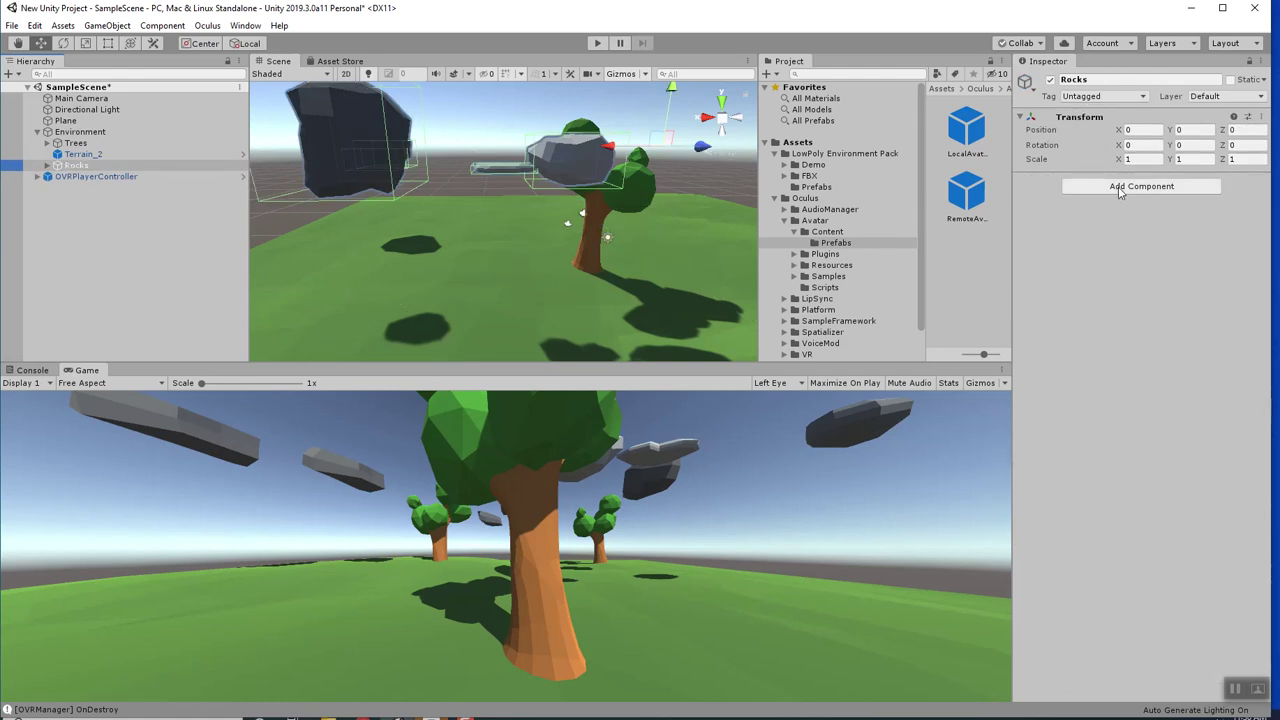
click(1231, 97)
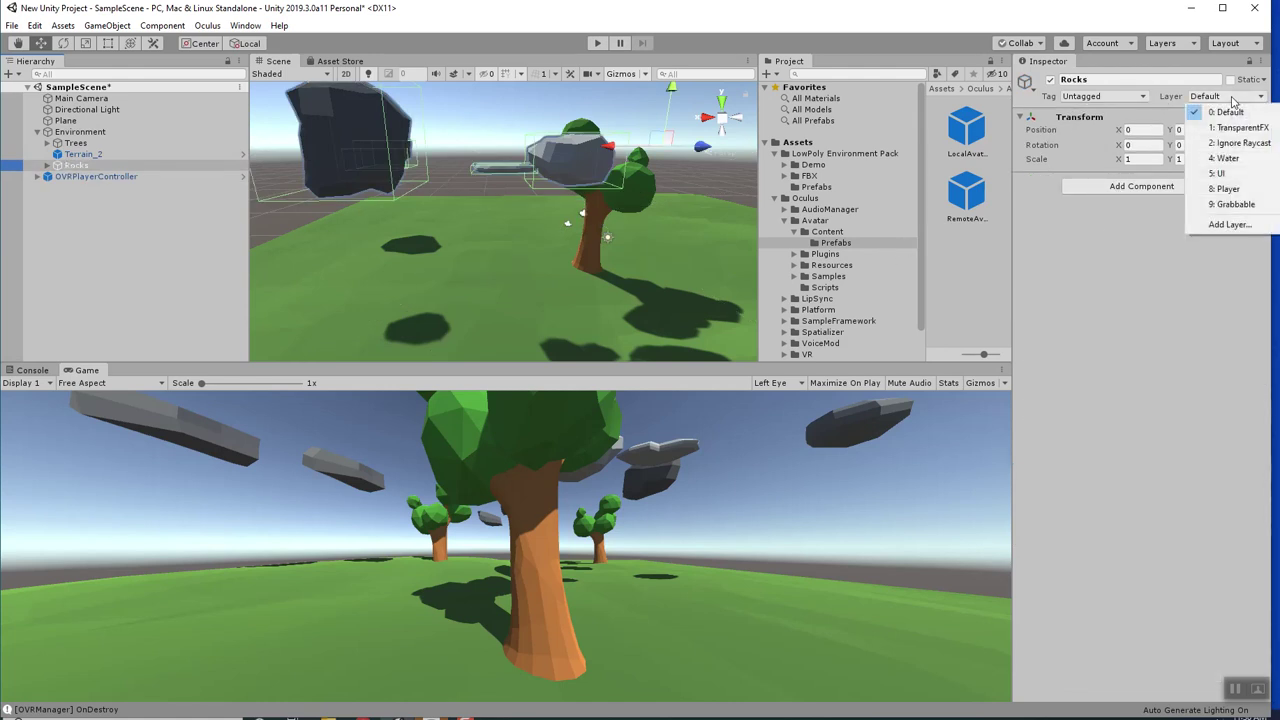
click(1229, 205)
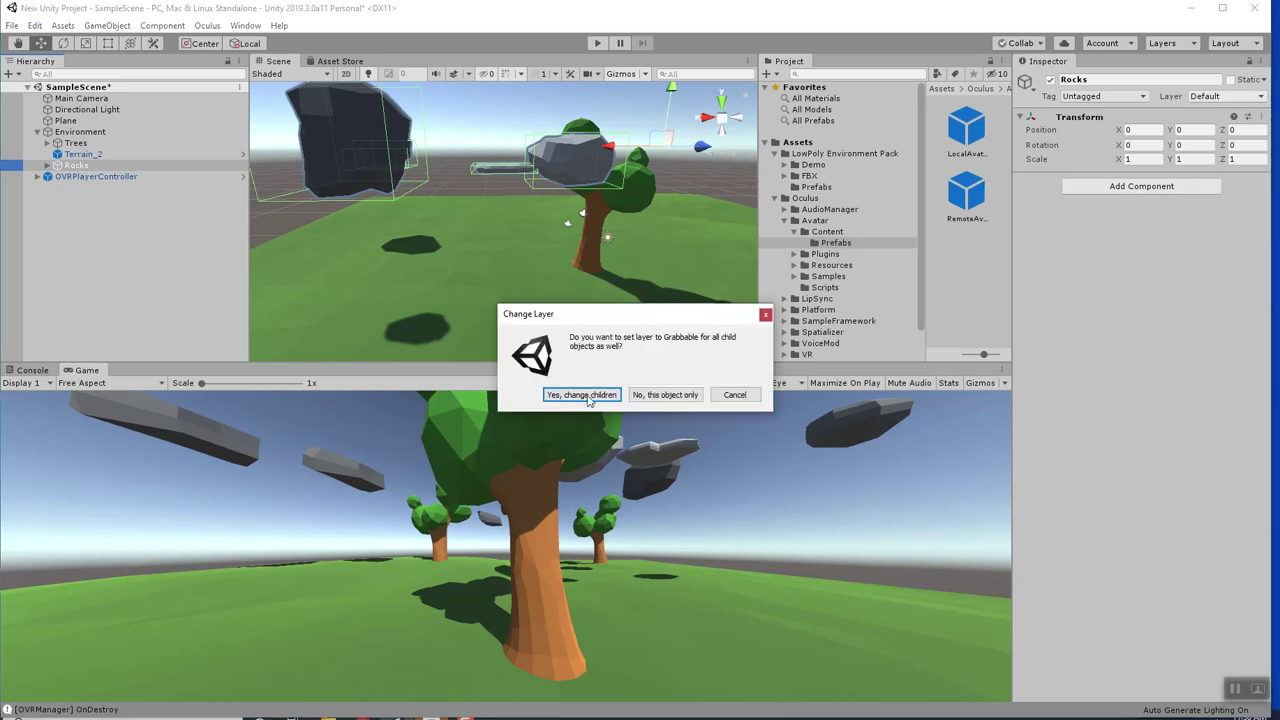
click(593, 395)
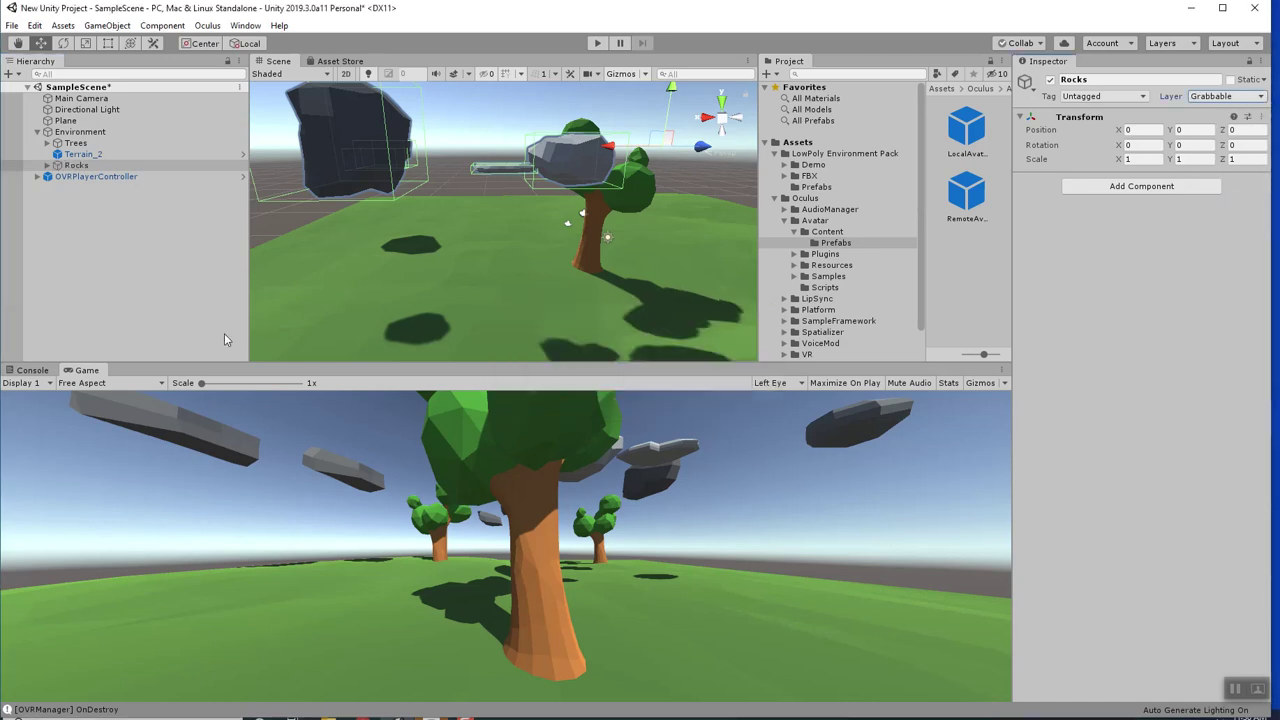
click(48, 166)
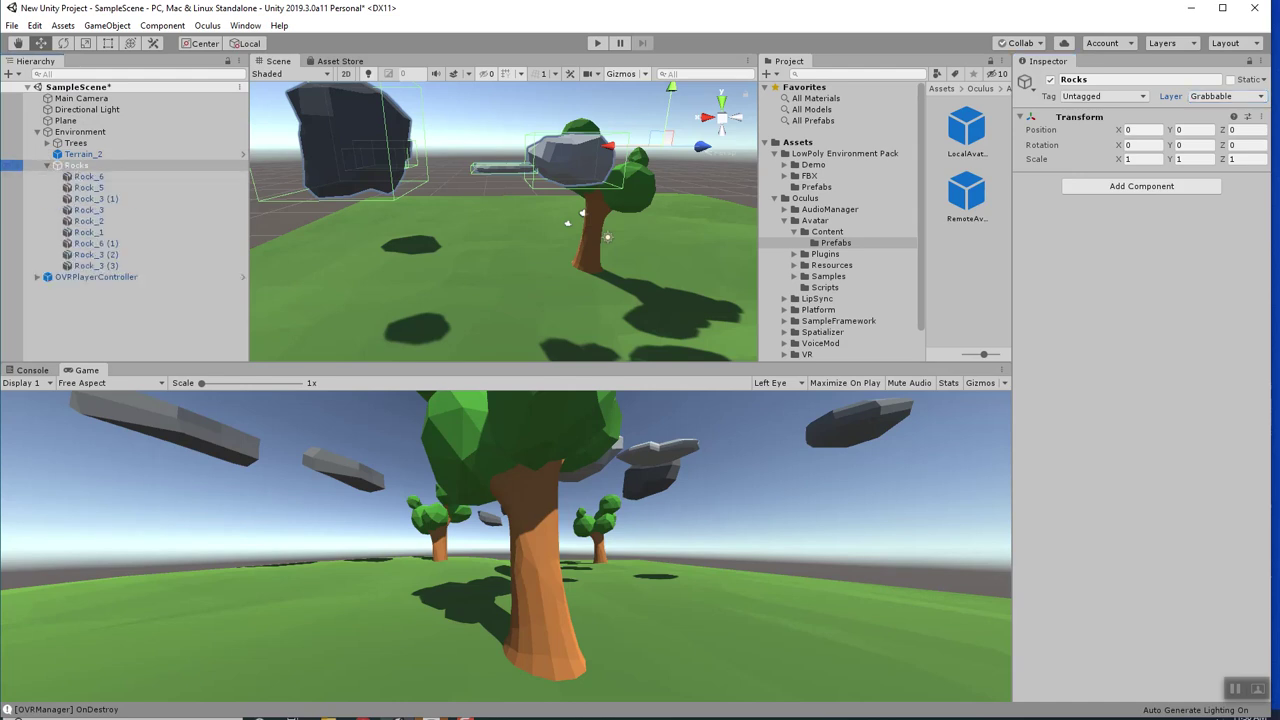
Set only the Rocks parent back to Default and confirm Rock_6 remains Grabbable.
click(1226, 100)
click(1230, 108)
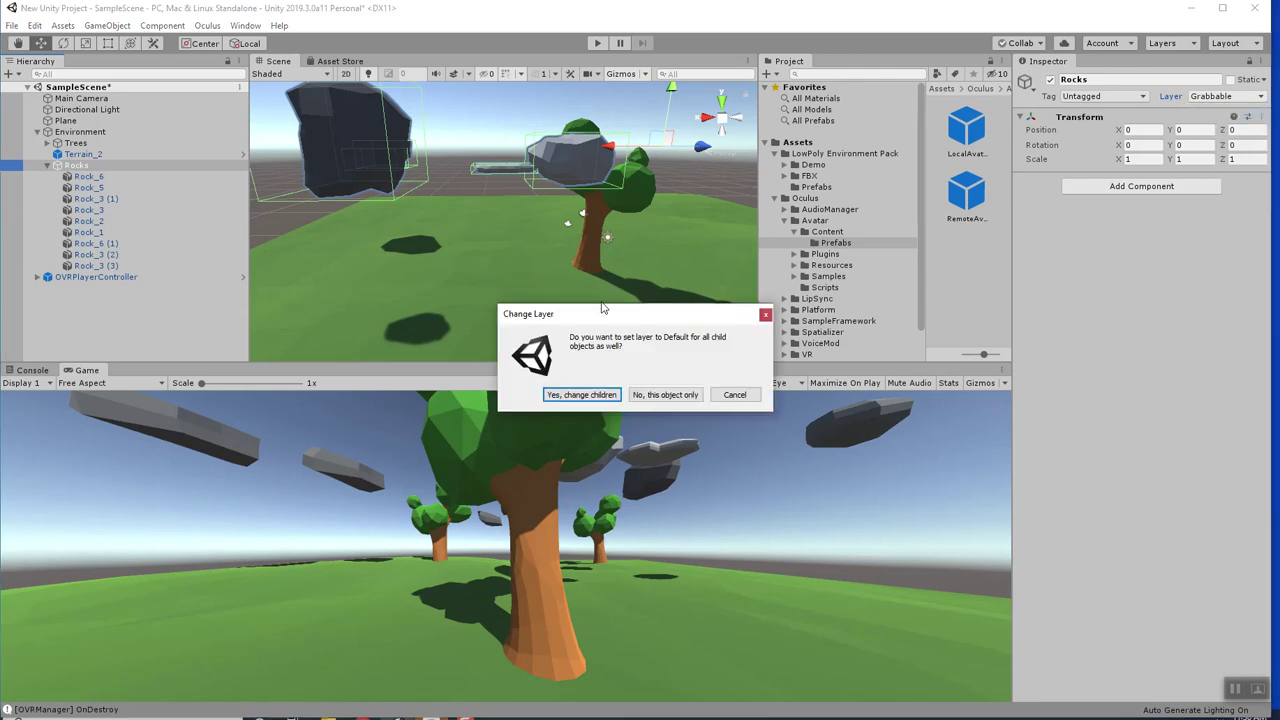
click(680, 396)
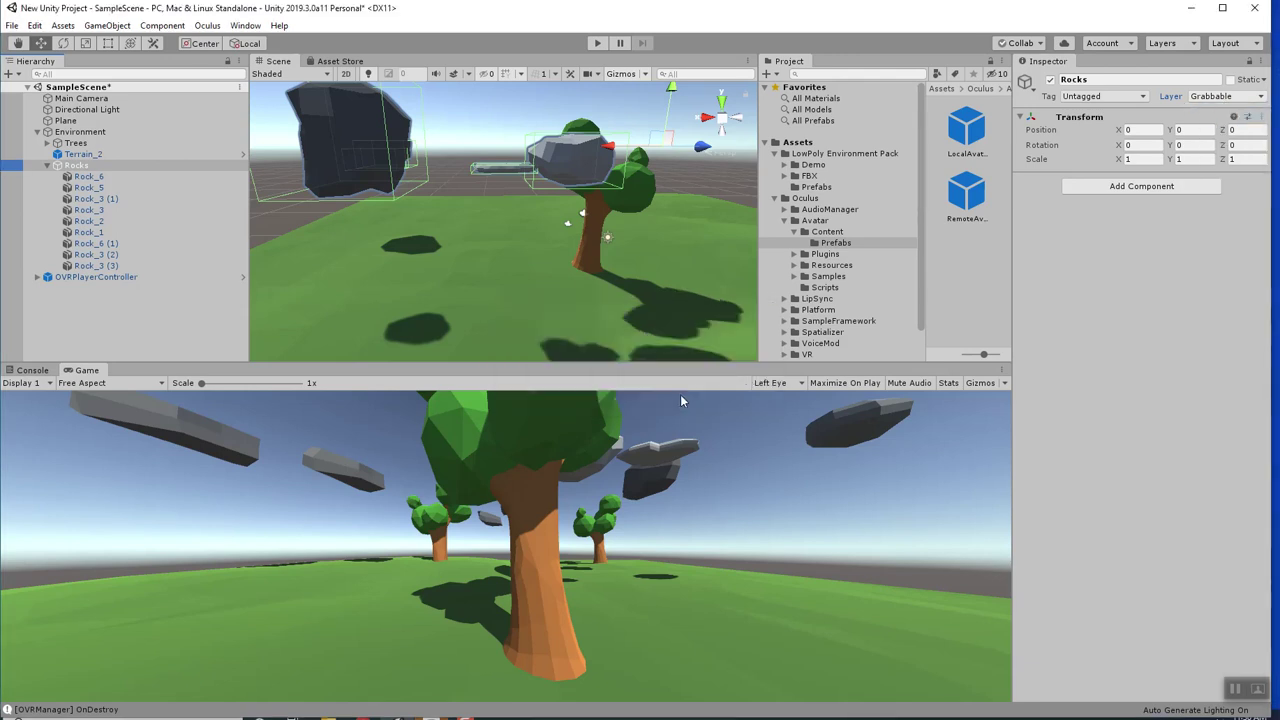
click(48, 166)
click(48, 166)
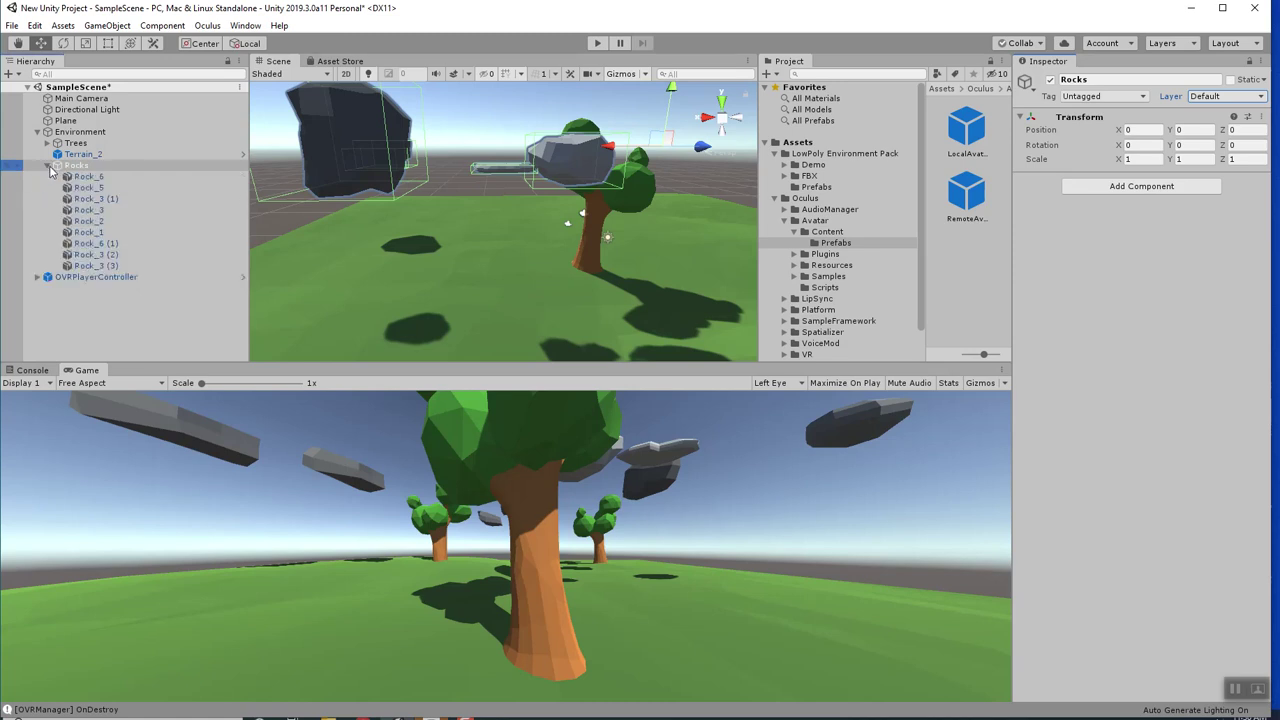
click(88, 176)
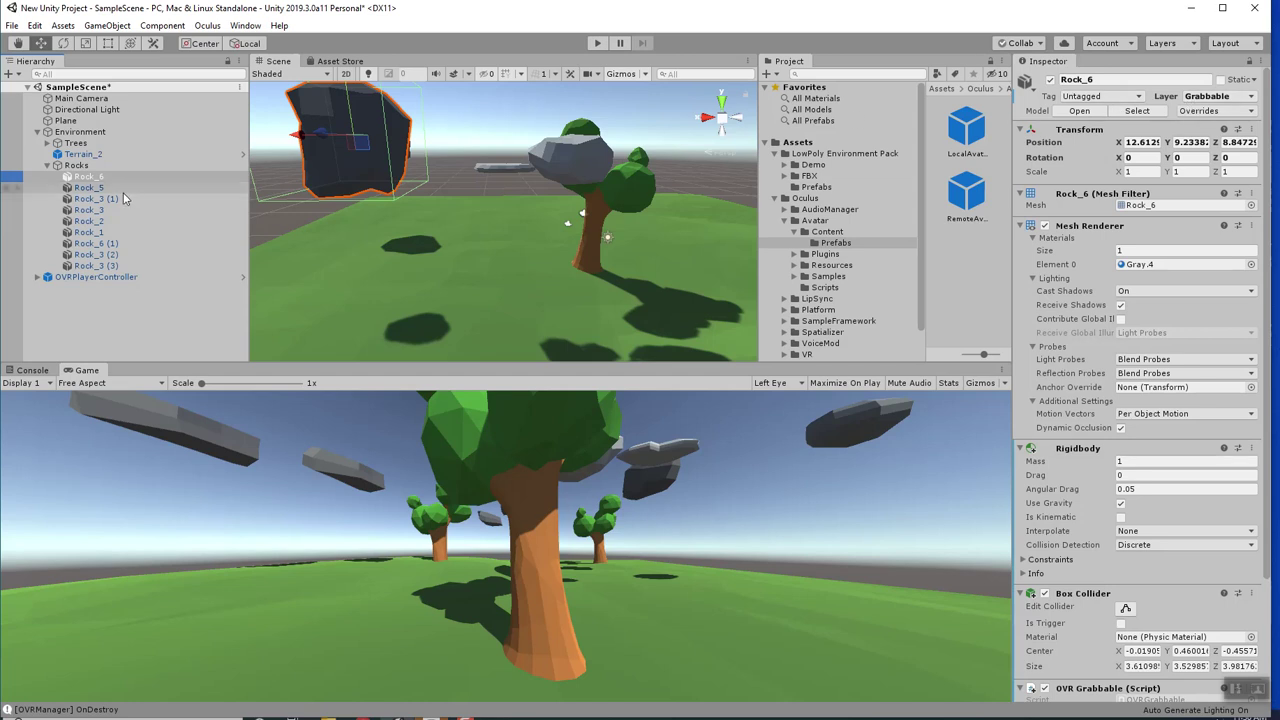
Collapse the Rocks and Environment groups and select OVRPlayerController.
click(75, 166)
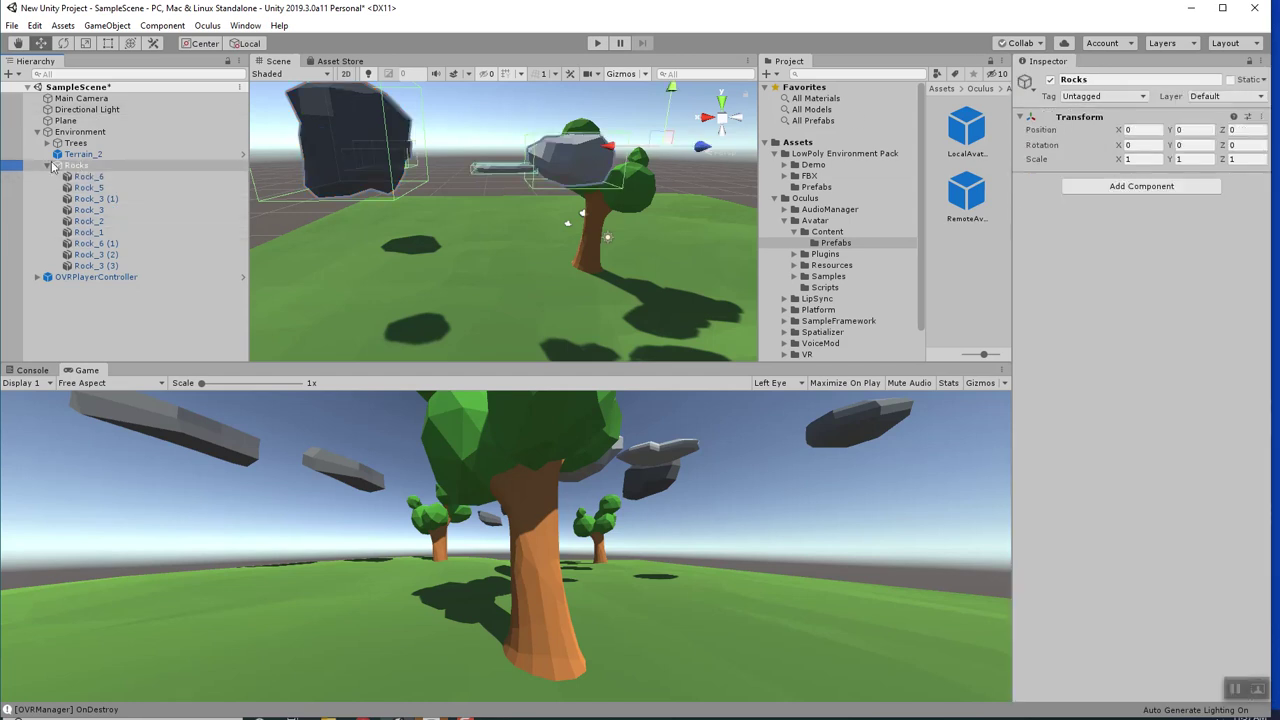
click(47, 166)
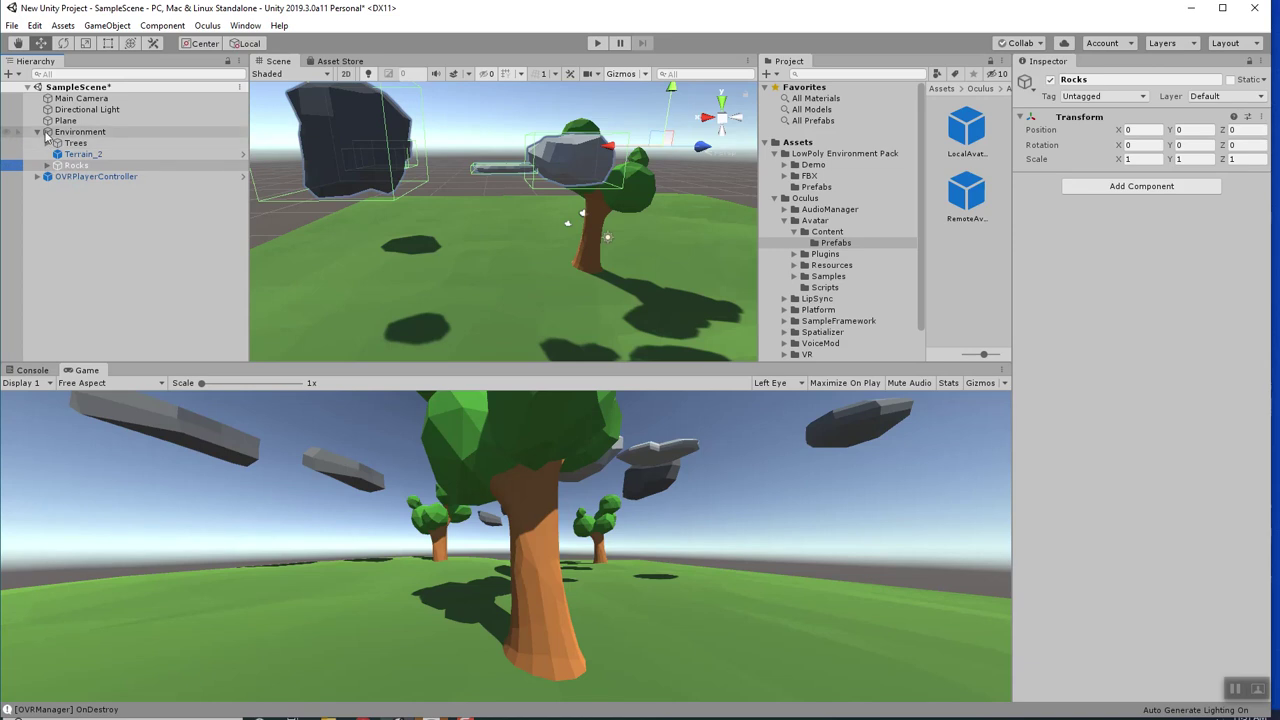
click(37, 132)
click(62, 145)
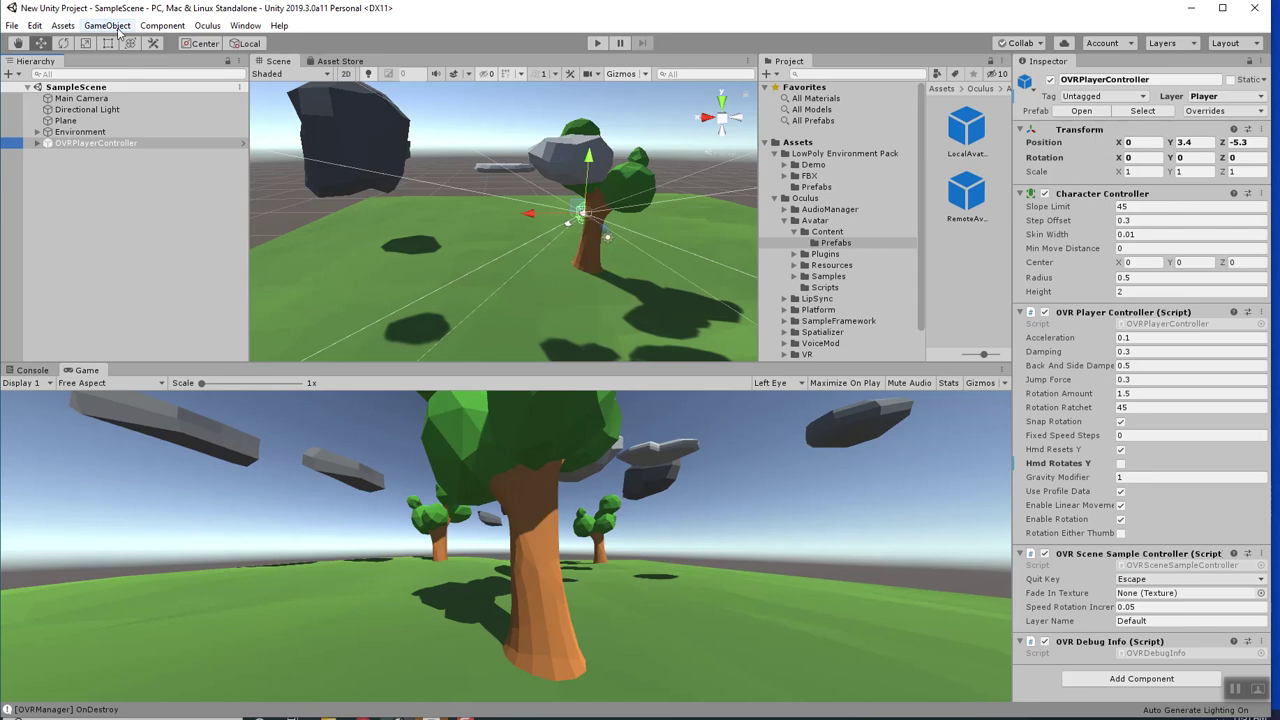
Uncheck Player/Grabbable in the Physics Layer Collision Matrix, then enter Play mode.
click(34, 25)
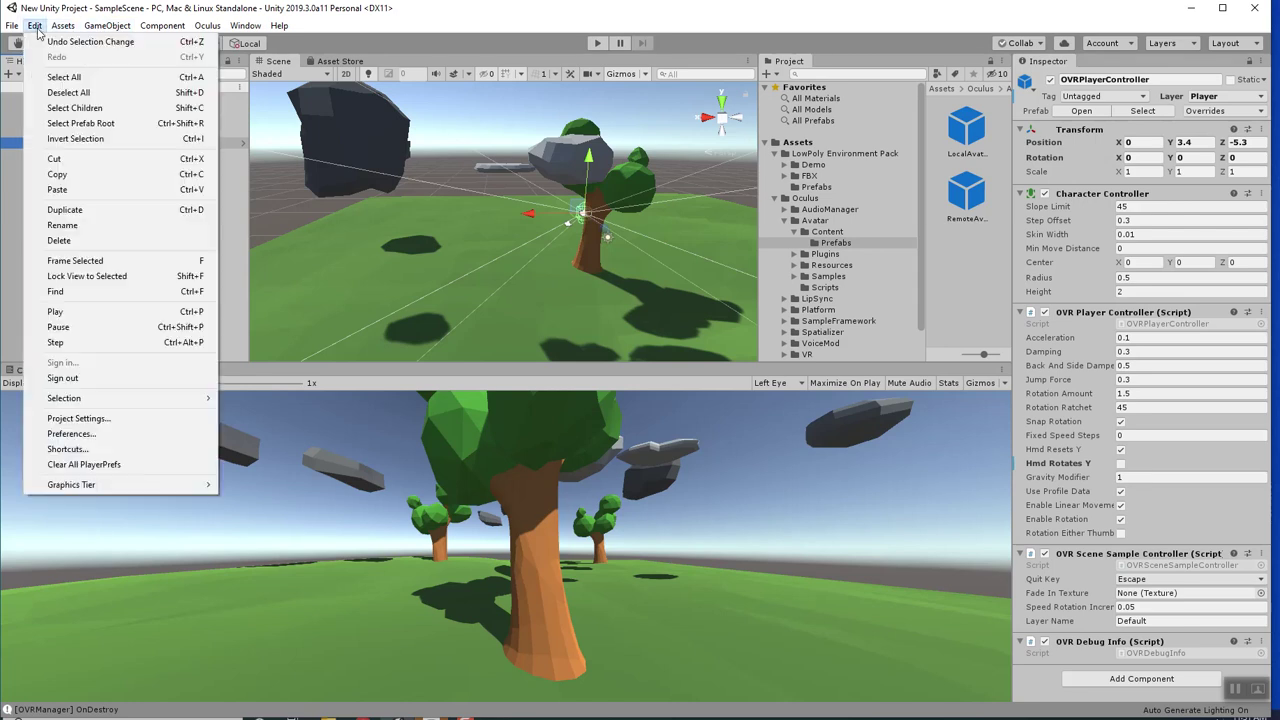
click(68, 420)
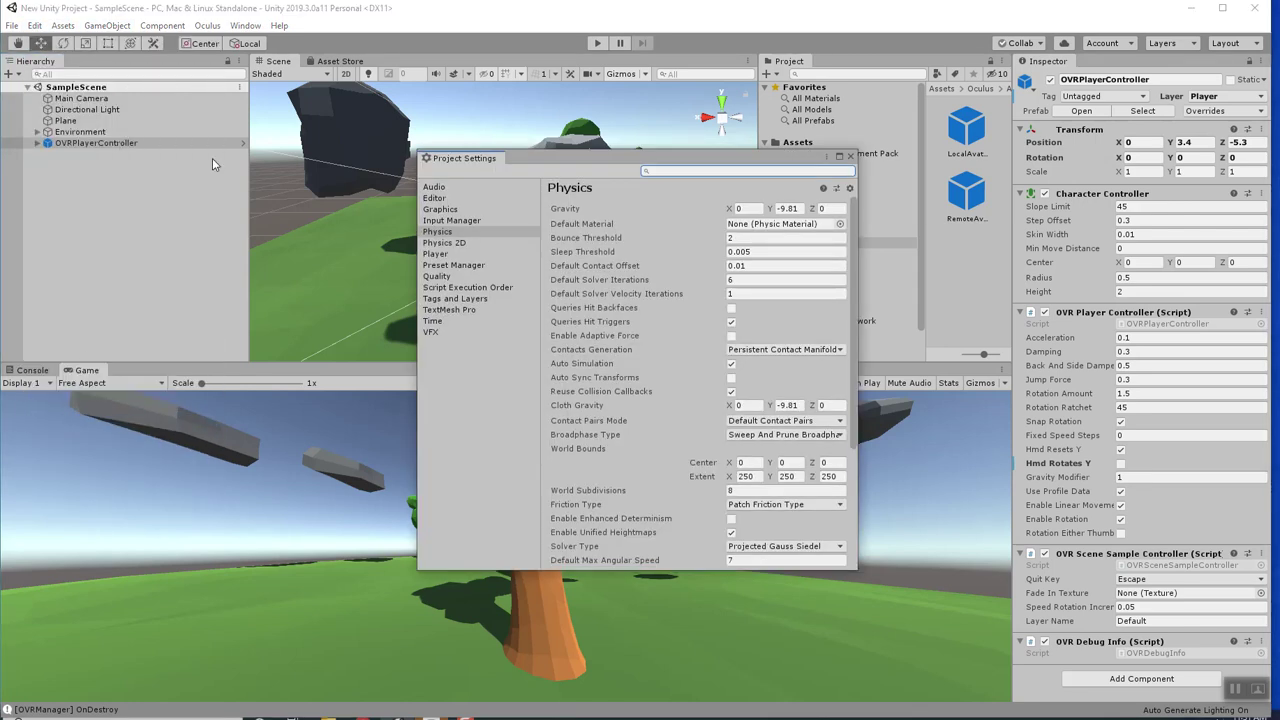
scroll(700, 367, down, 4)
scroll(668, 293, down, 1)
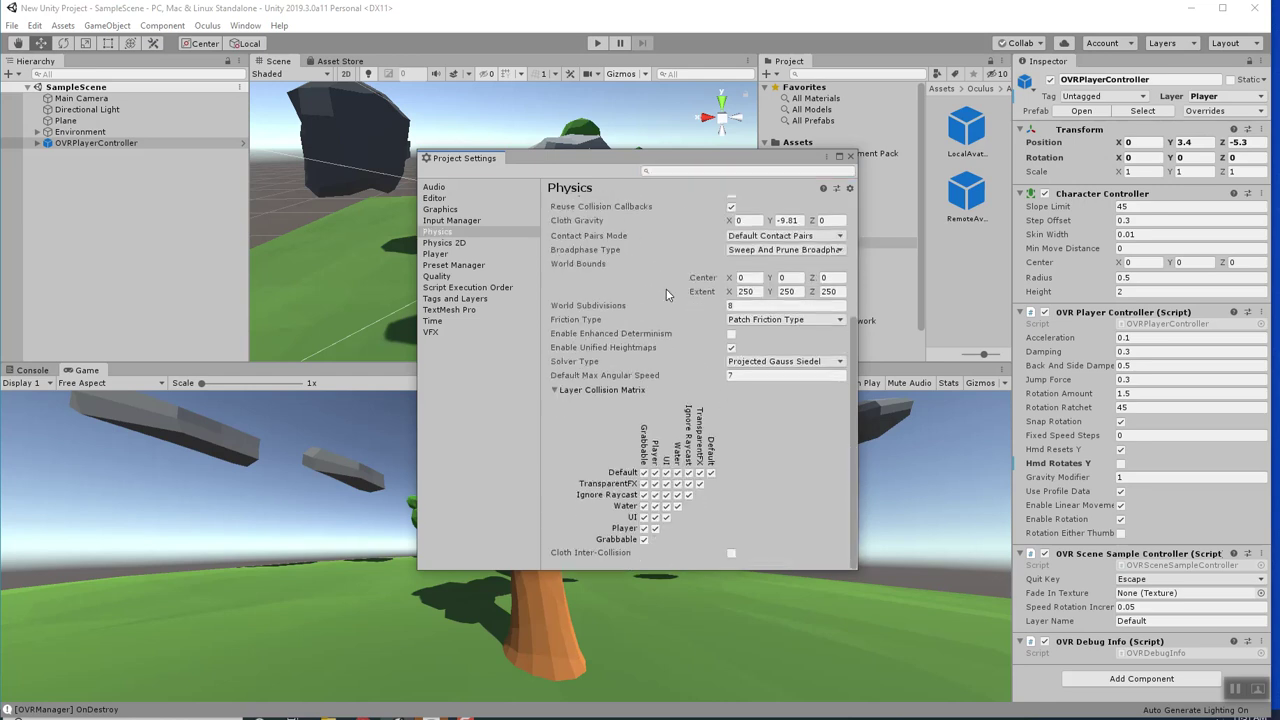
click(645, 529)
click(850, 157)
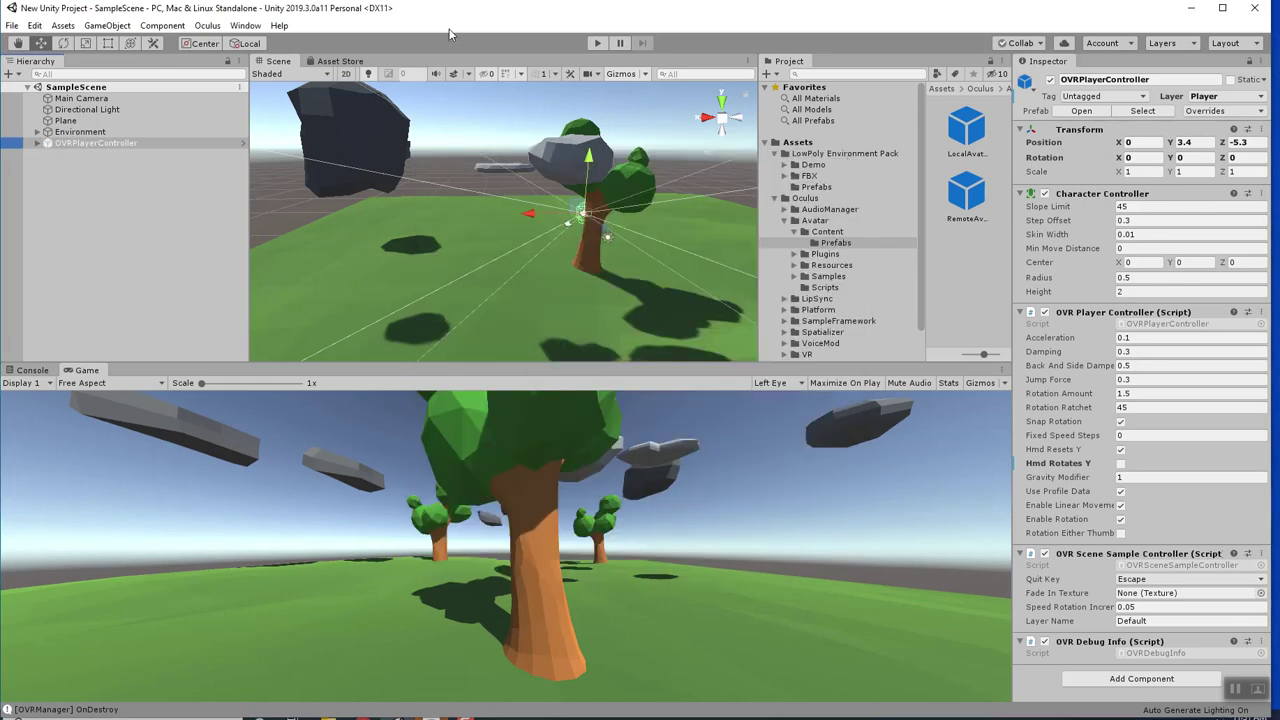
click(595, 50)
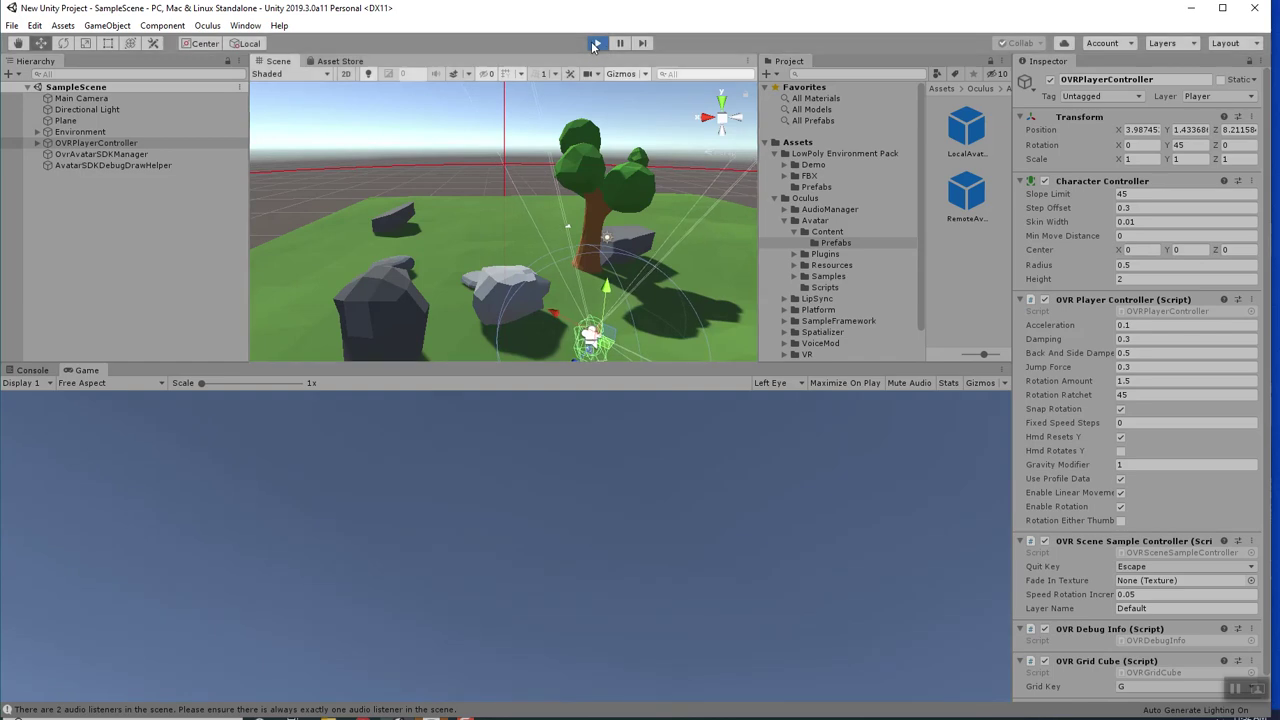
Exit Play mode and switch to the VR Environment Unity 2019 document in Chrome.
click(596, 43)
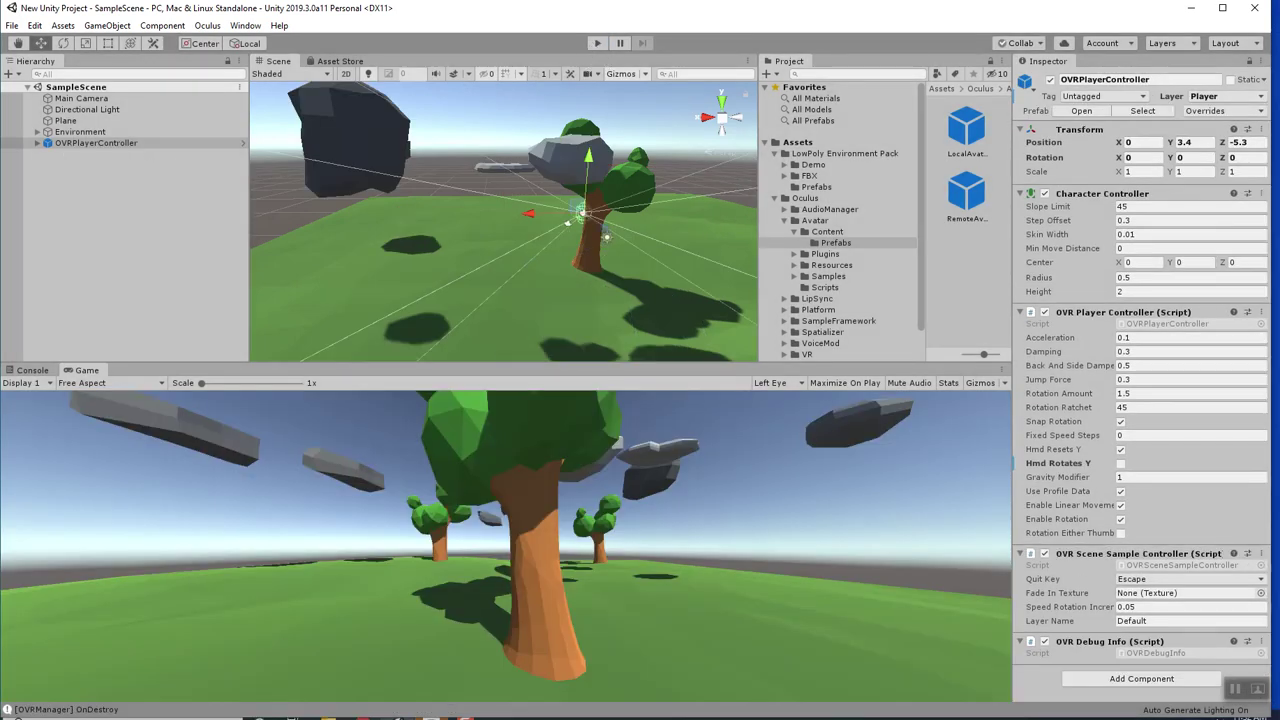
key(alt+Tab)
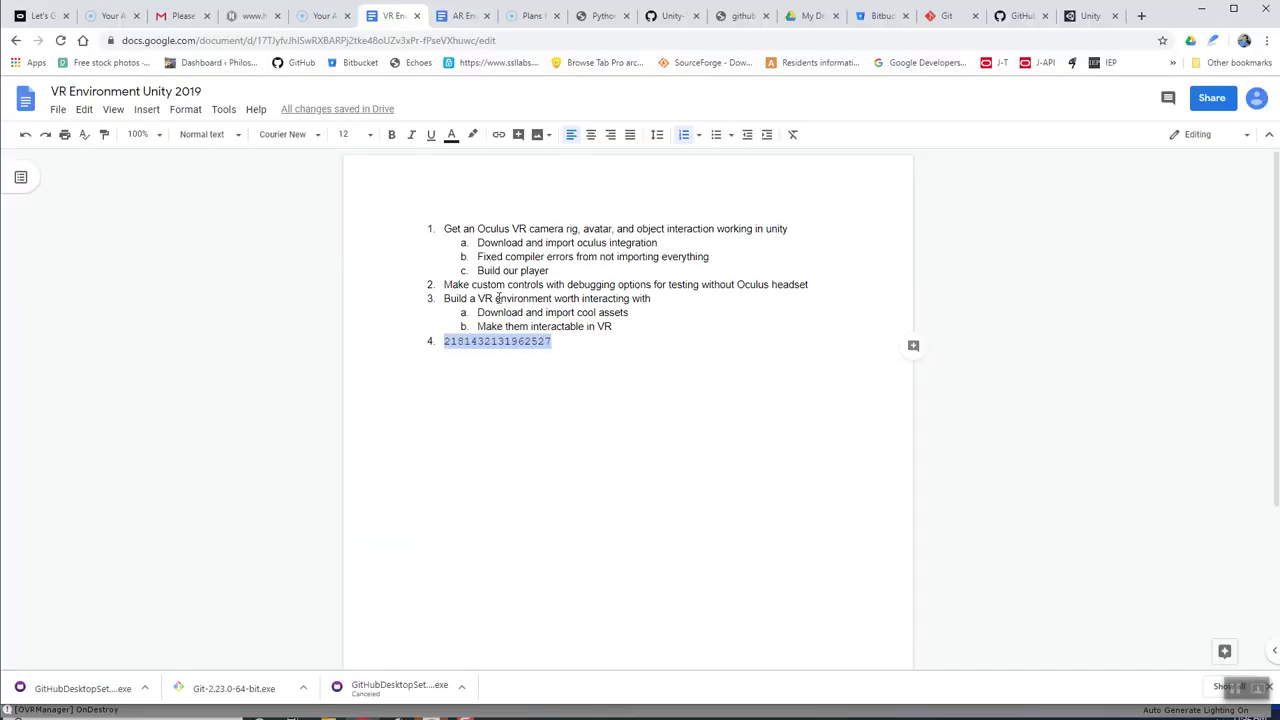
Color item 1 and its sub-items red in the Google Doc.
click(495, 298)
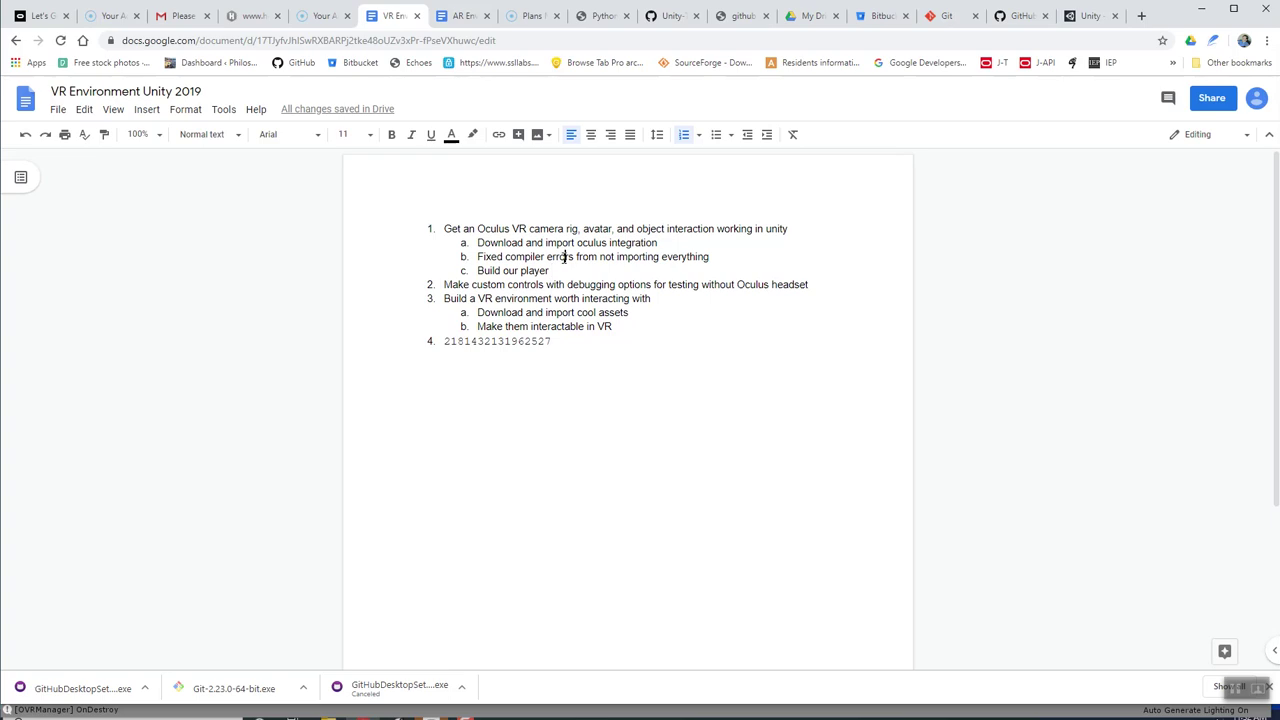
drag(559, 270, 432, 215)
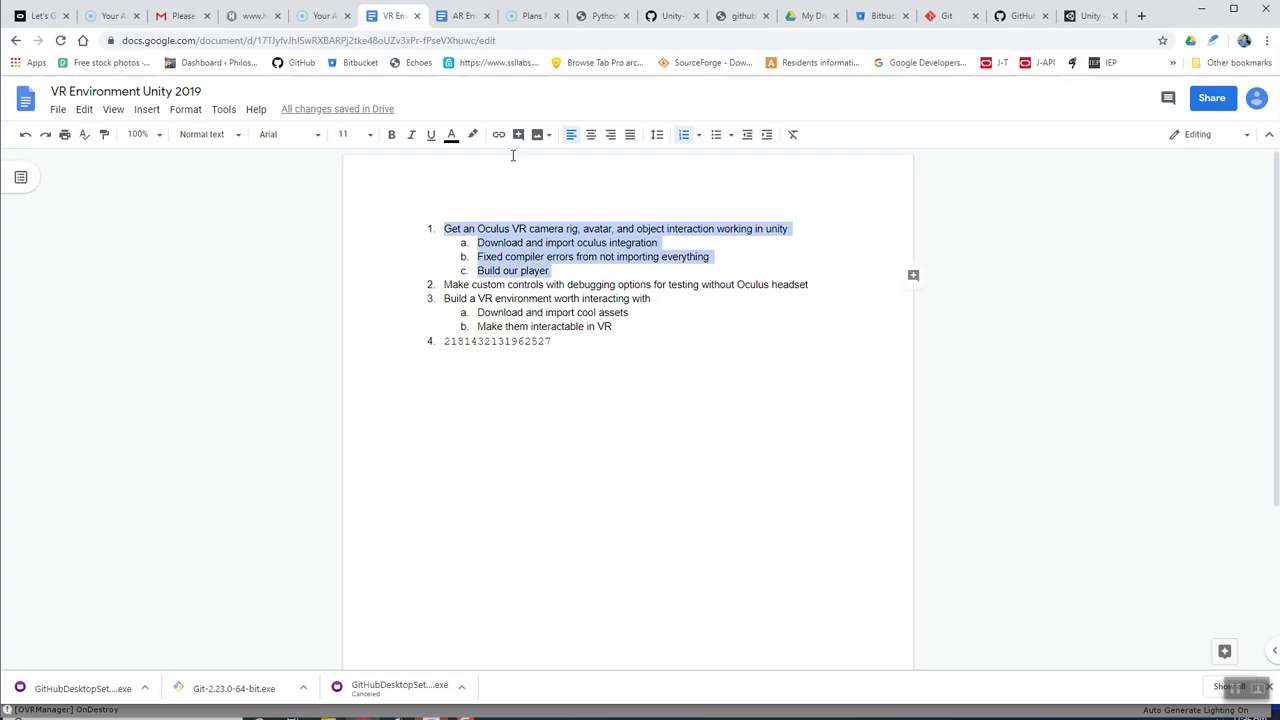
click(452, 136)
click(472, 178)
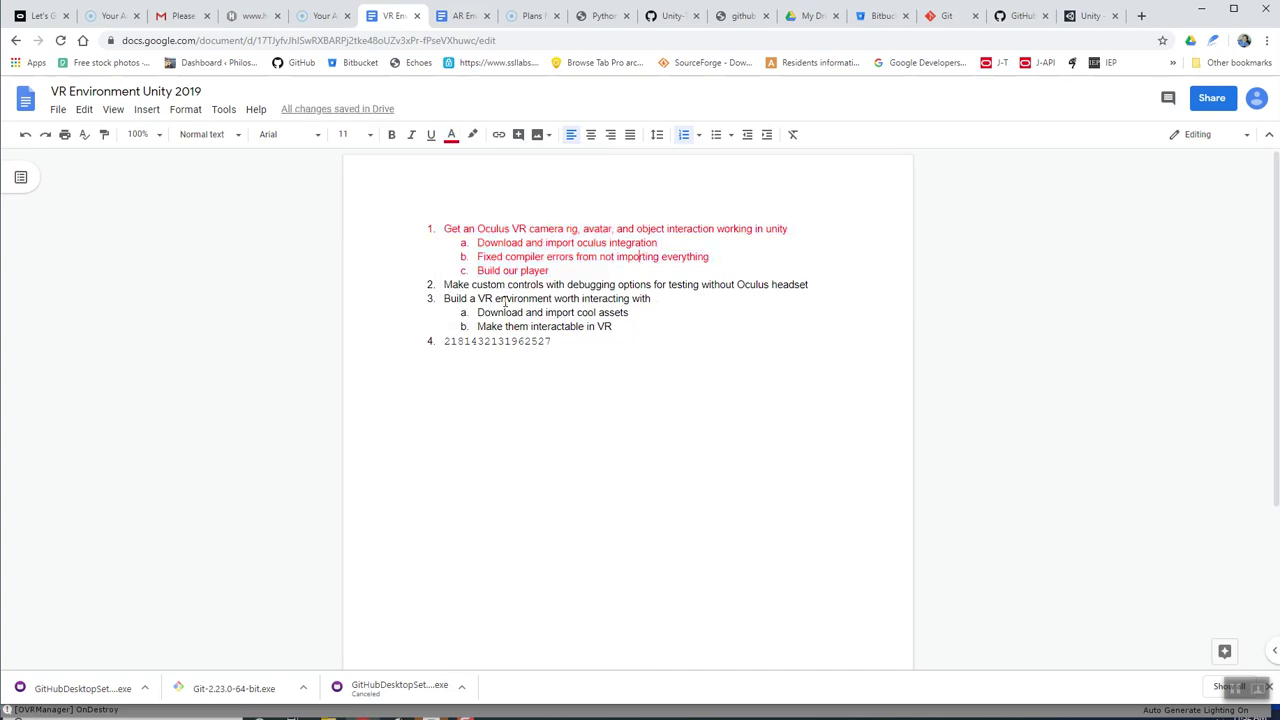
Color item 3 and its sub-items red, then minimize Chrome back to Unity.
drag(622, 328, 444, 299)
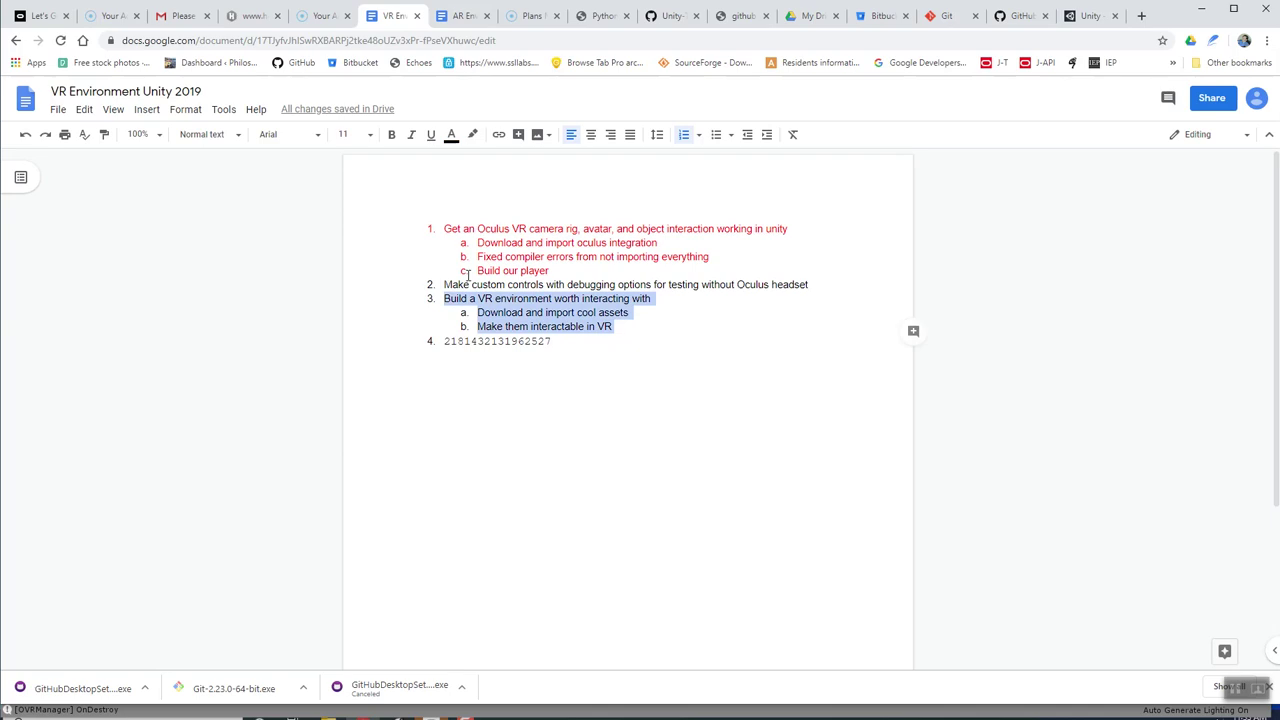
click(451, 136)
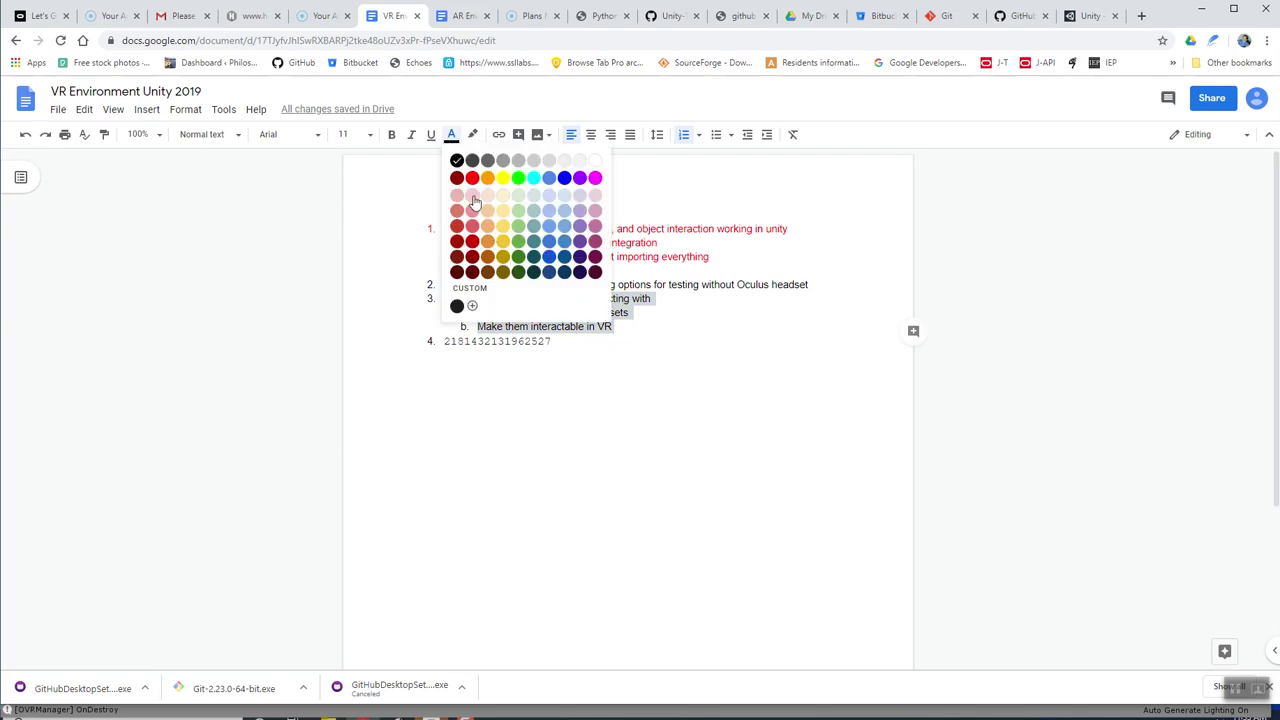
click(469, 179)
click(543, 326)
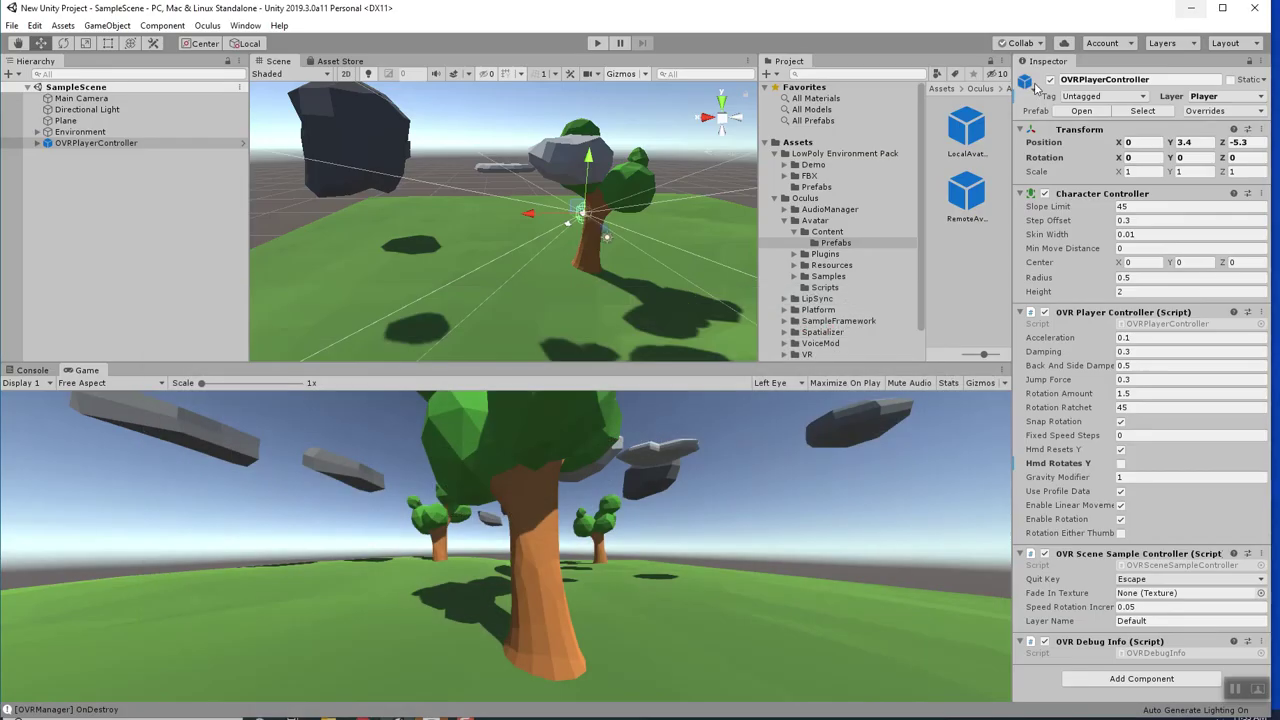
click(1202, 8)
Open the environment pack's Asset Store page and glance at the filter options.
click(140, 131)
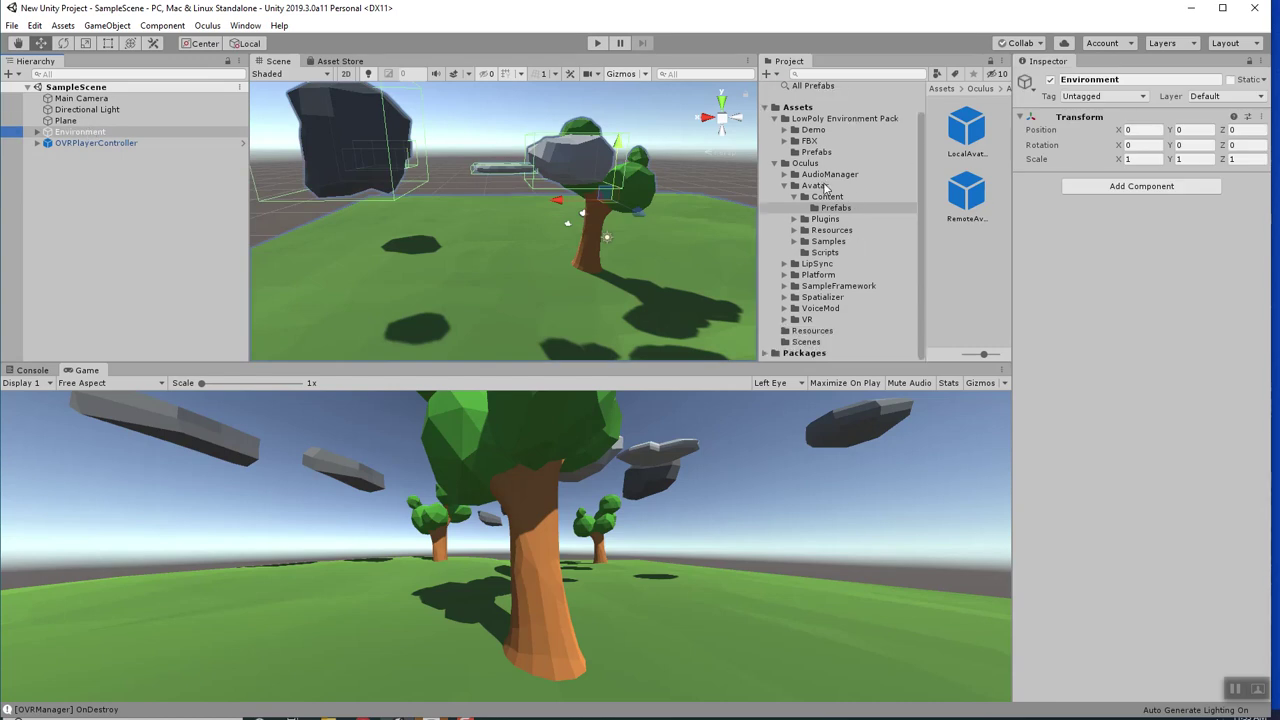
click(339, 62)
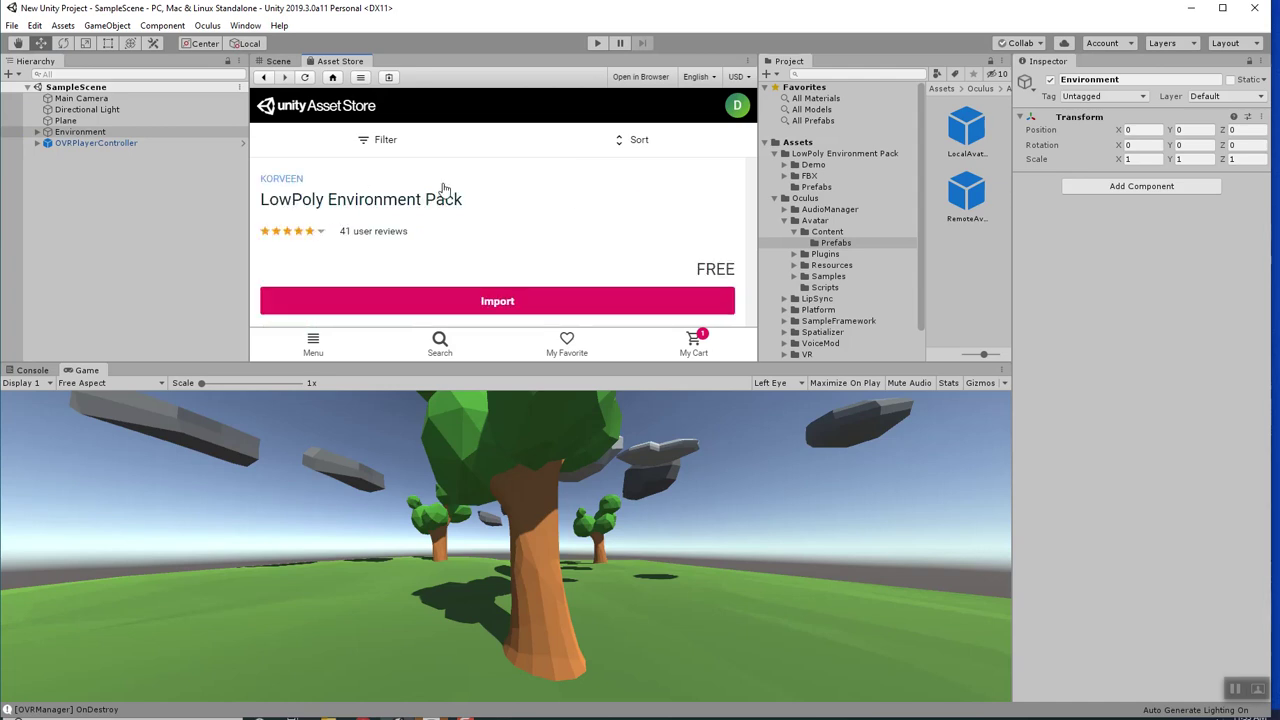
click(412, 140)
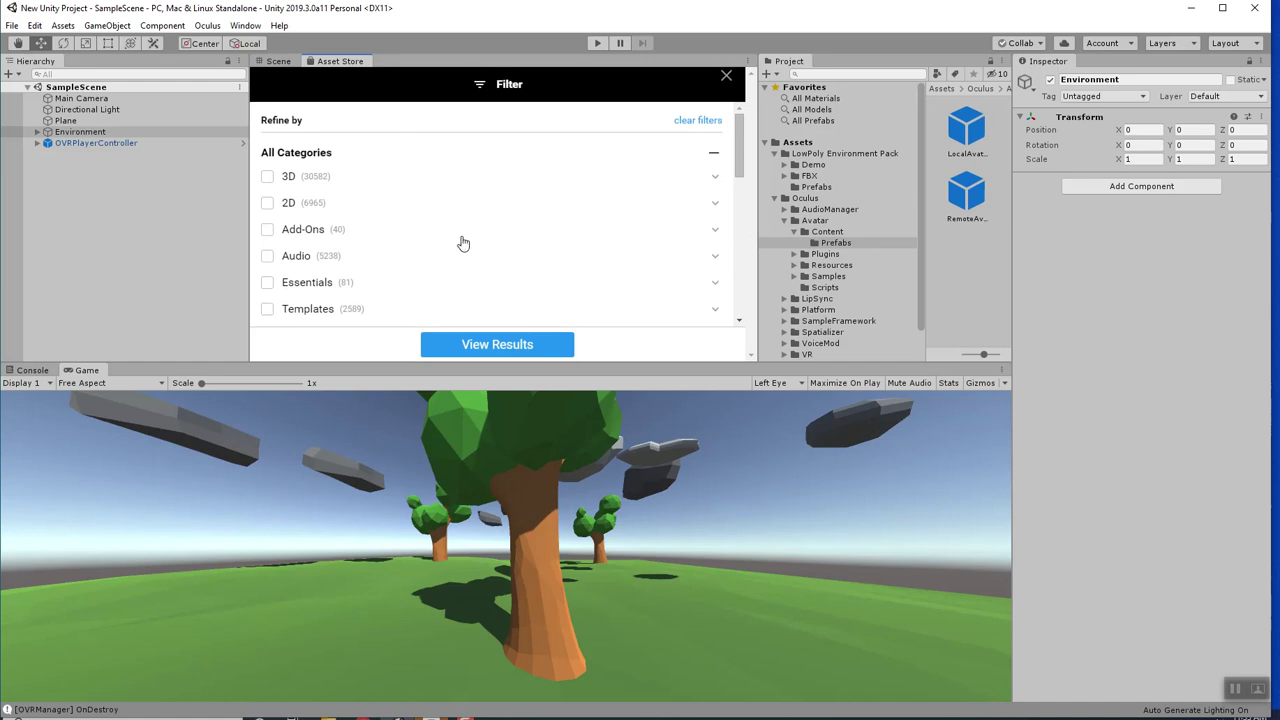
click(500, 343)
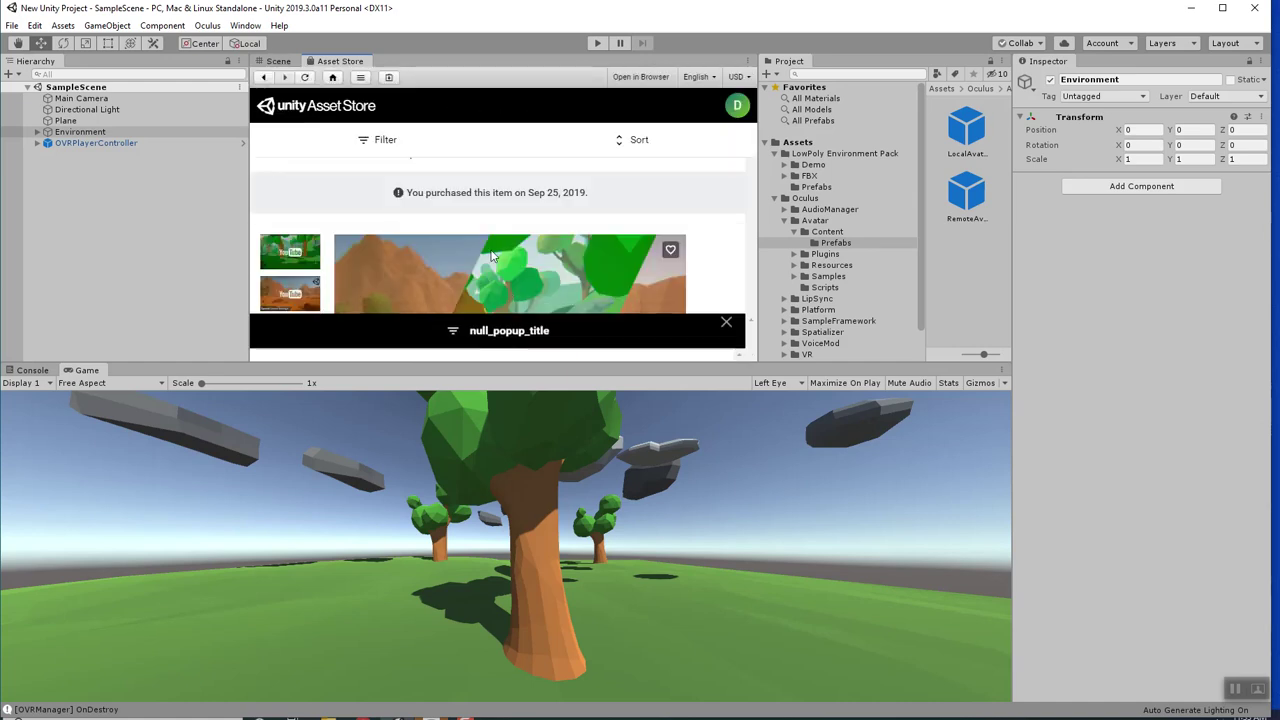
Search the Asset Store for 'fireball prefabs' and browse the results.
click(440, 340)
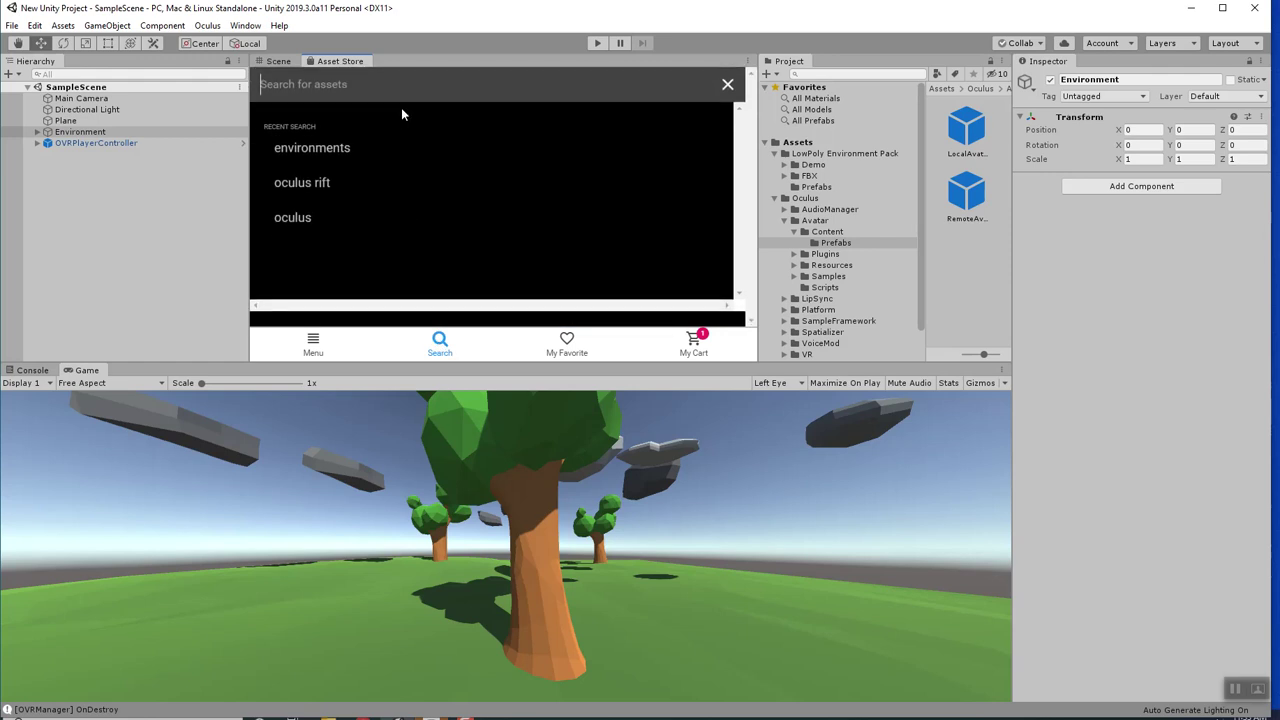
text(fireball)
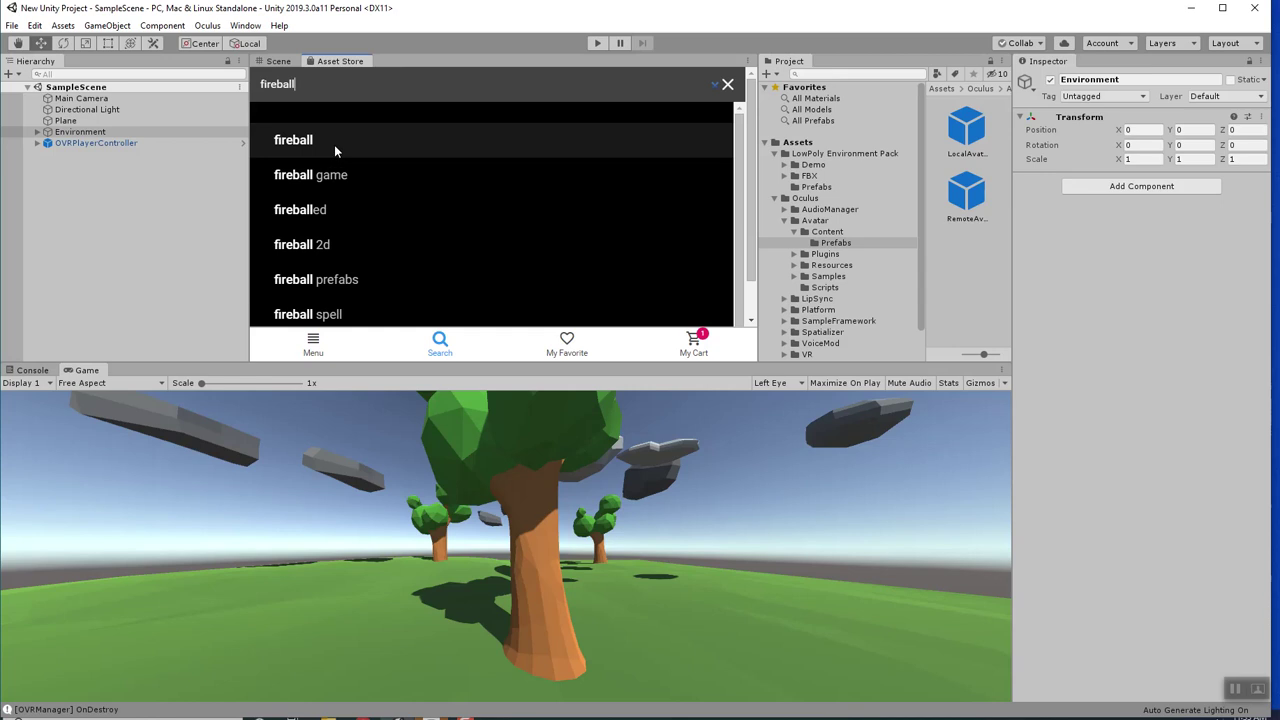
click(364, 282)
scroll(443, 246, down, 3)
scroll(451, 254, up, 2)
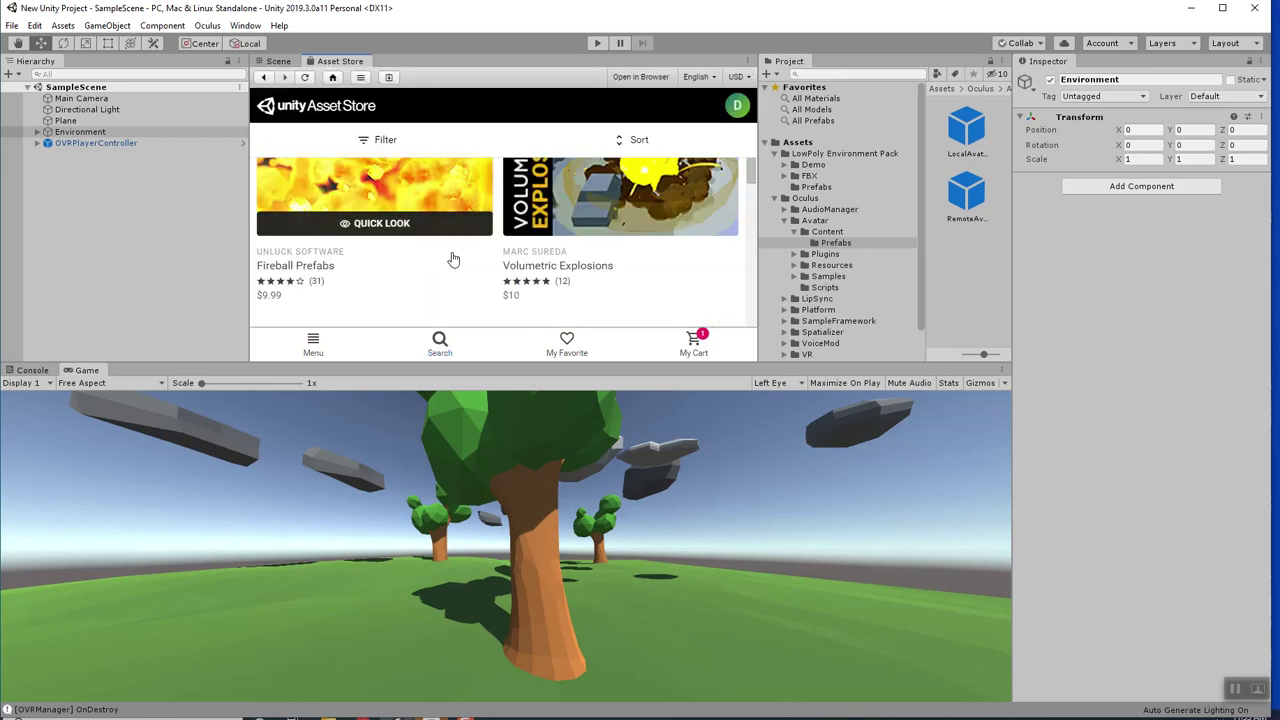
scroll(480, 263, down, 2)
scroll(480, 260, up, 4)
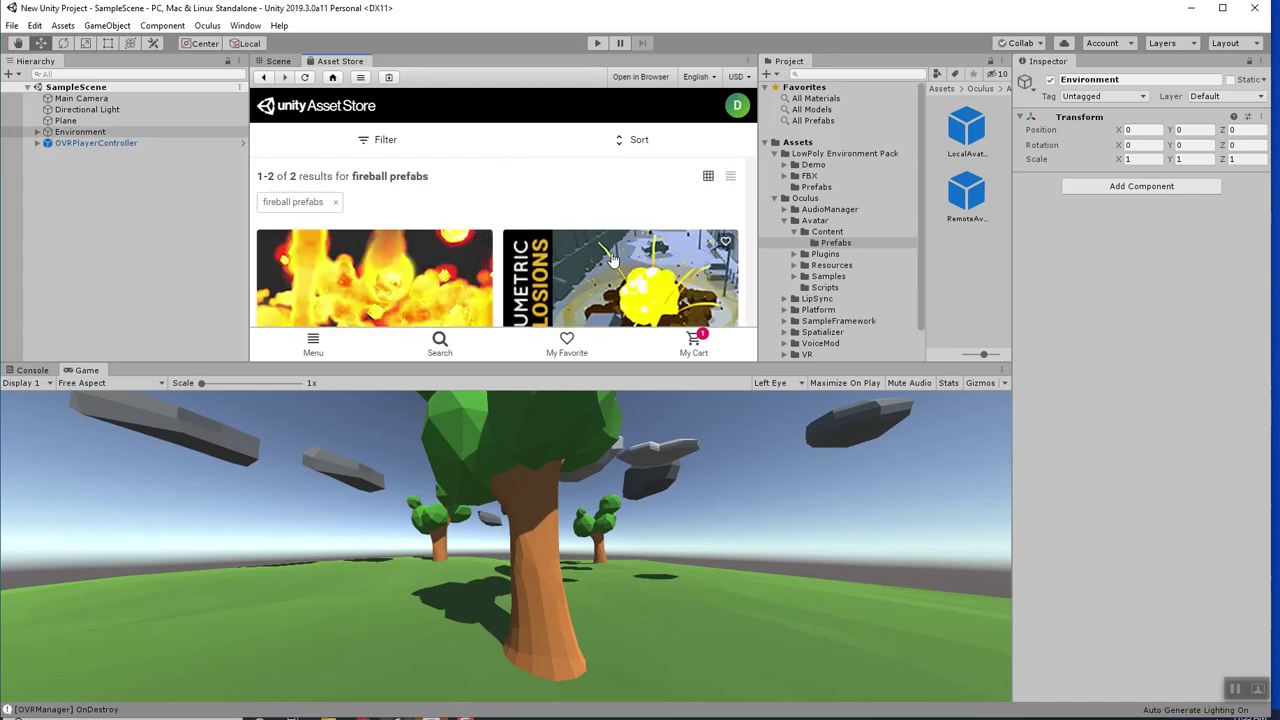
Apply a price filter to the fireball prefabs results.
click(393, 140)
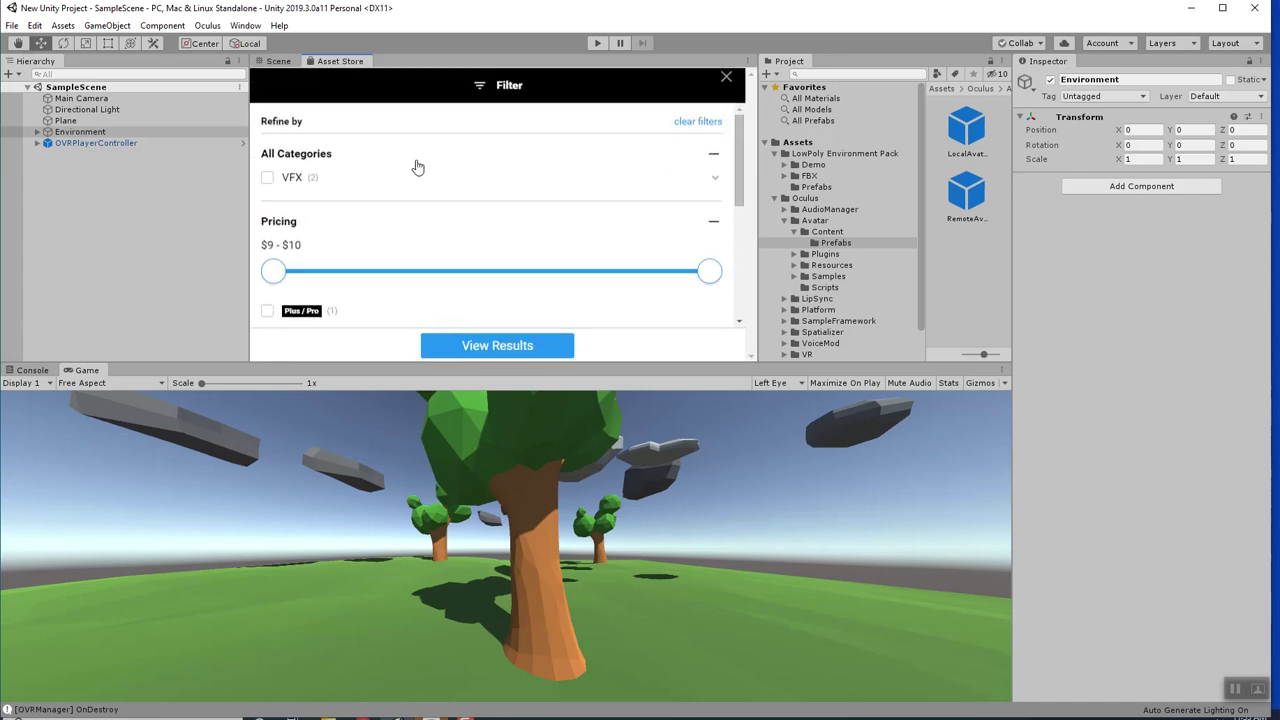
scroll(486, 183, down, 3)
scroll(487, 205, up, 3)
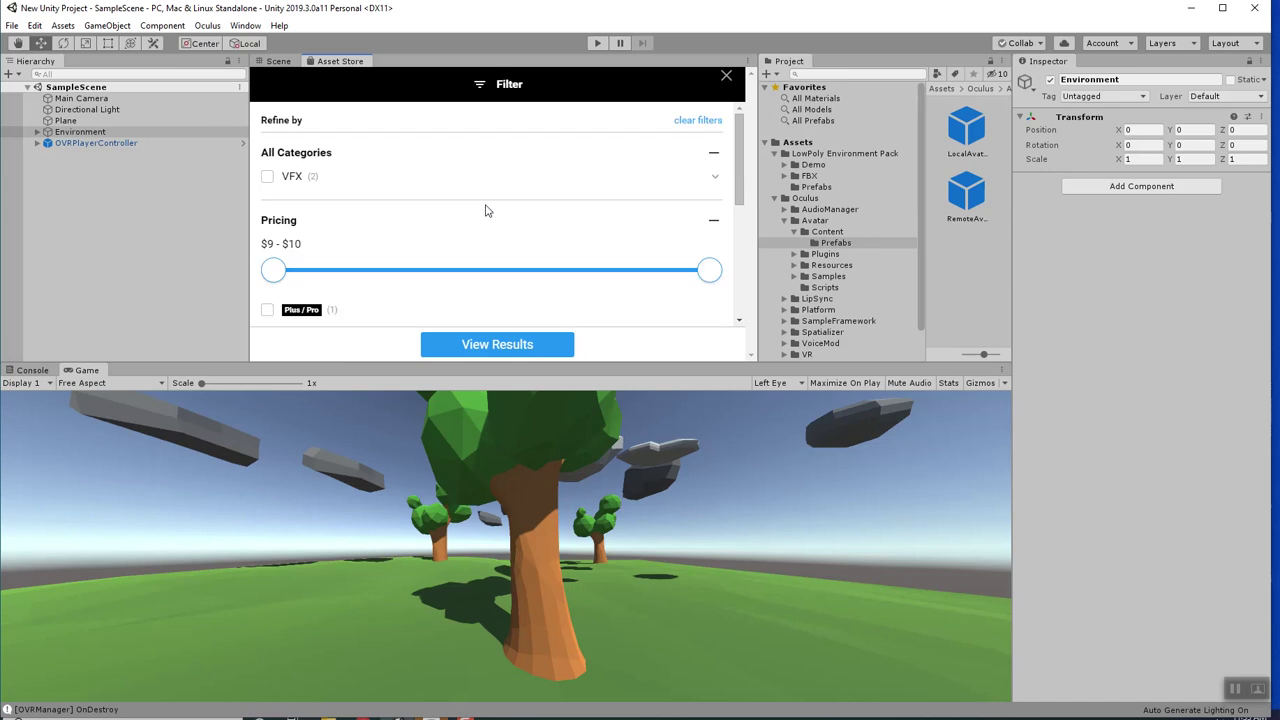
scroll(434, 294, down, 3)
scroll(436, 296, up, 3)
scroll(292, 305, down, 2)
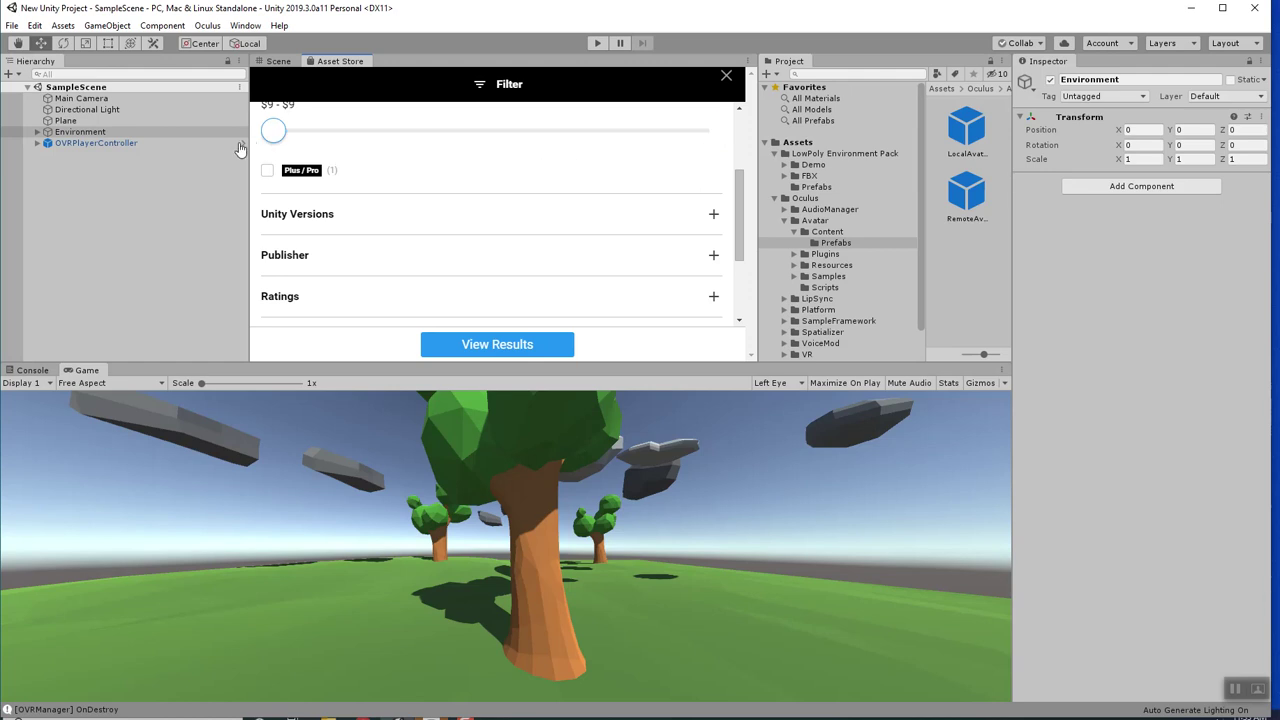
scroll(443, 249, down, 2)
click(499, 345)
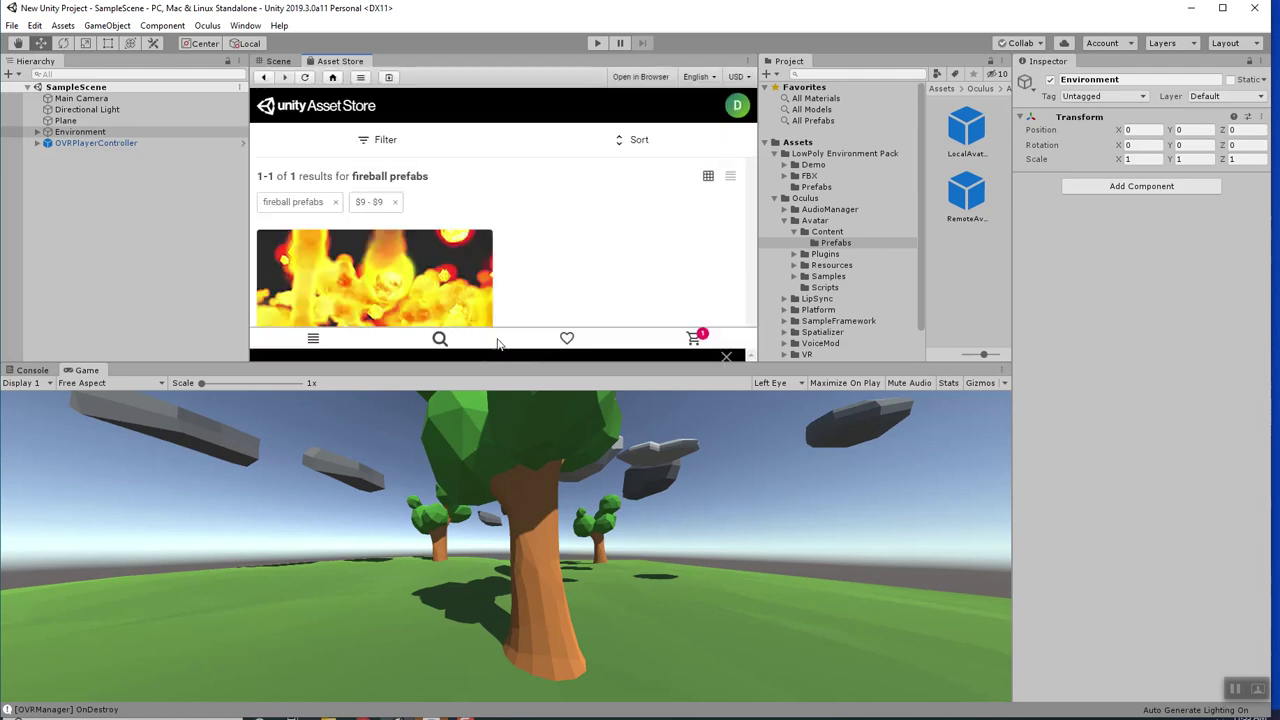
scroll(477, 281, down, 2)
scroll(466, 280, up, 2)
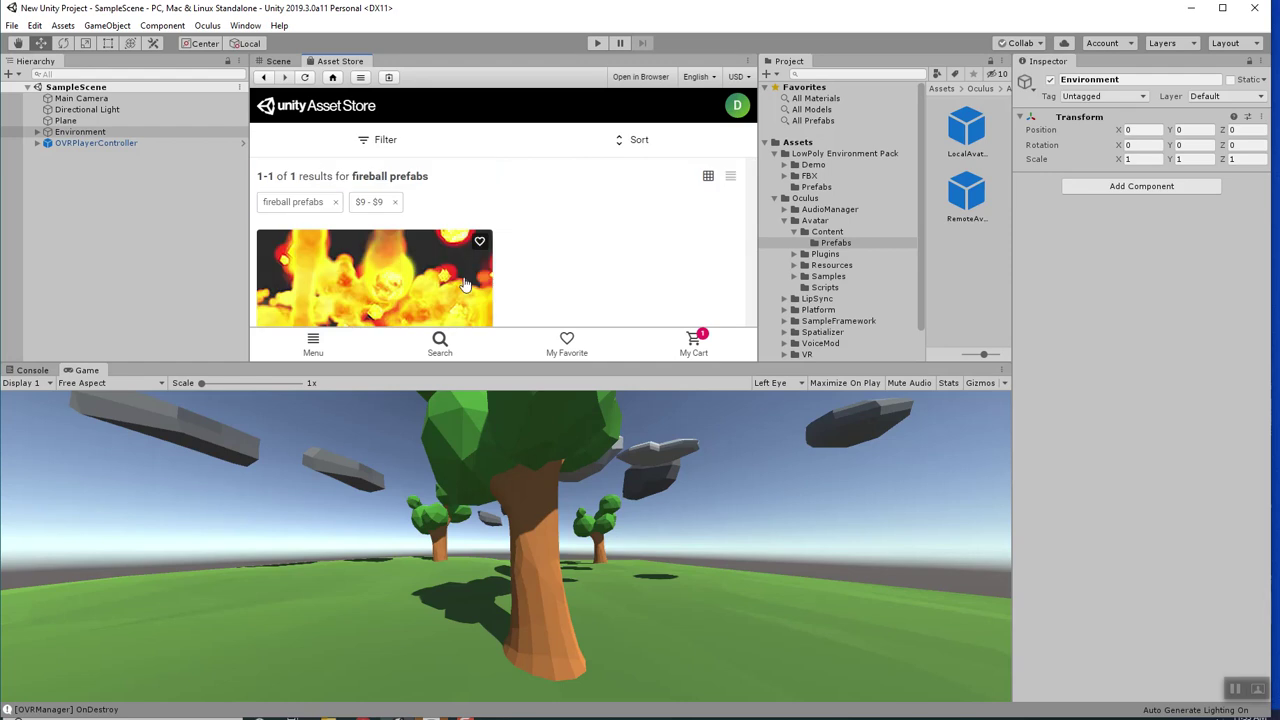
Rerun the search with just 'fireball' as the query.
click(438, 346)
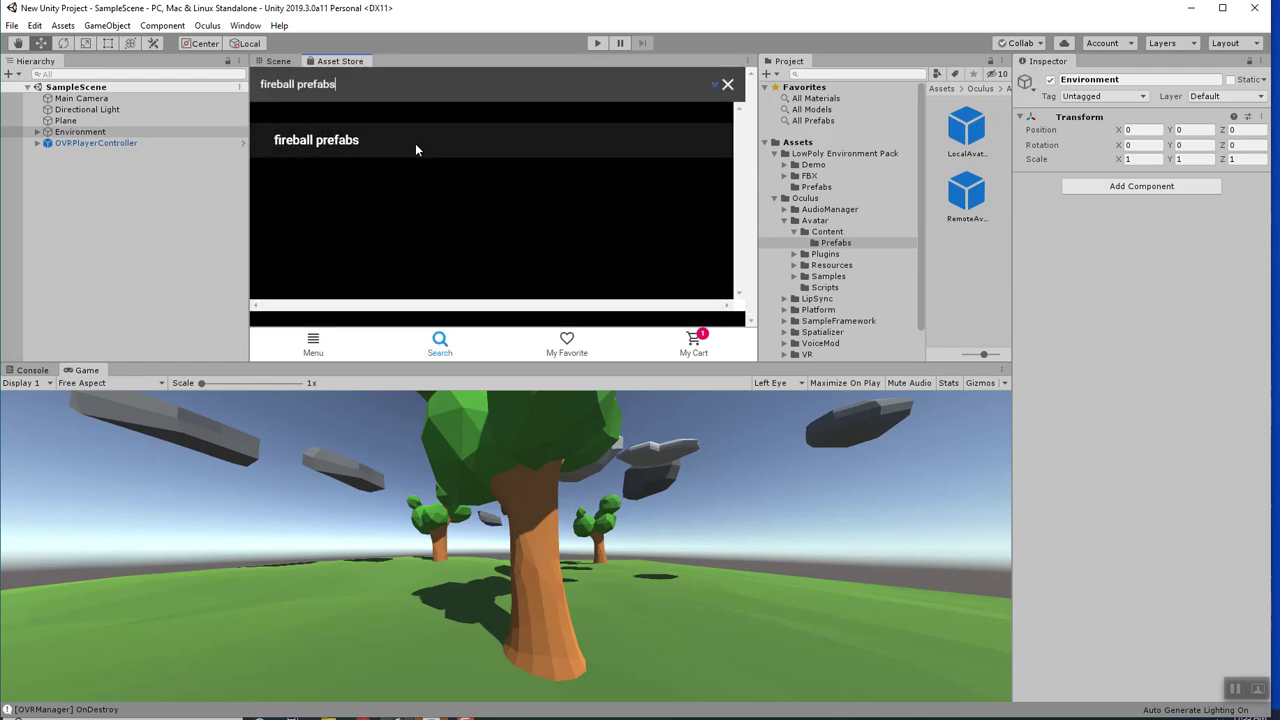
key(BackSpace)
key(BackSpace)
key(BackSpace)
key(BackSpace)
key(BackSpace)
key(BackSpace)
key(BackSpace)
key(BackSpace)
key(Return)
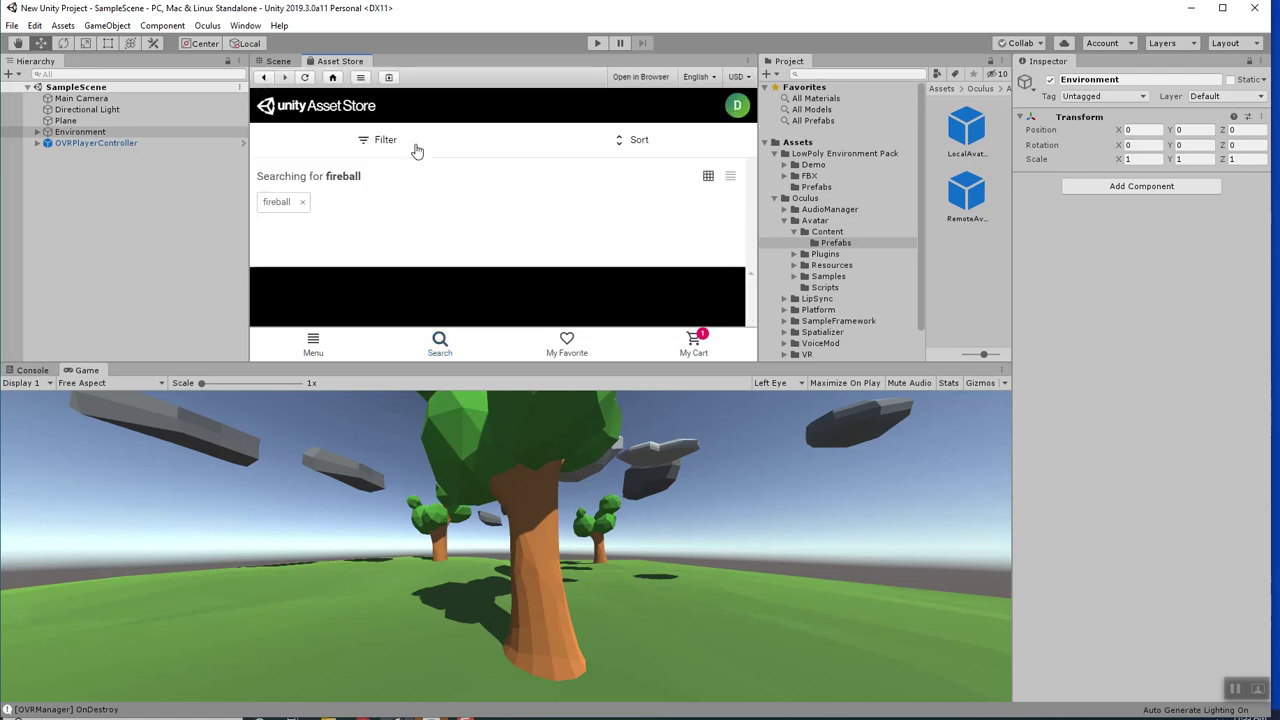
Browse the fireball results and filter them to Free Assets only.
scroll(466, 194, down, 2)
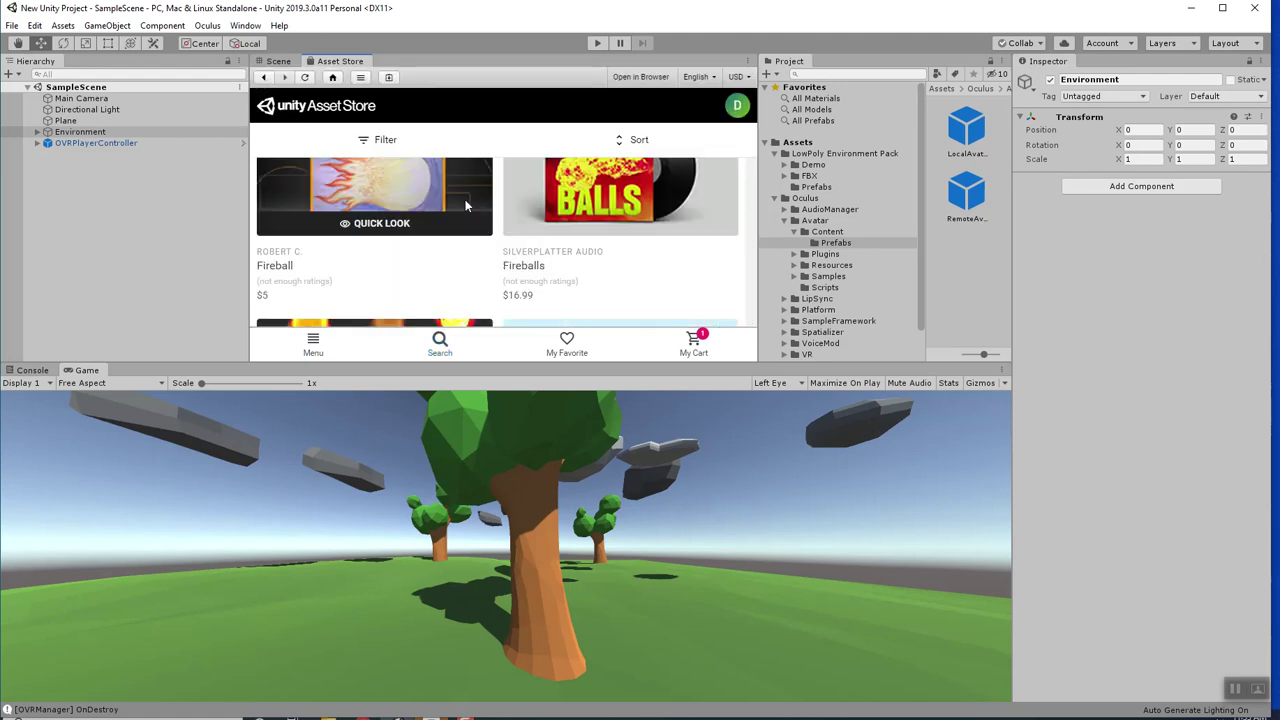
scroll(466, 205, down, 2)
scroll(506, 240, down, 2)
scroll(506, 235, down, 2)
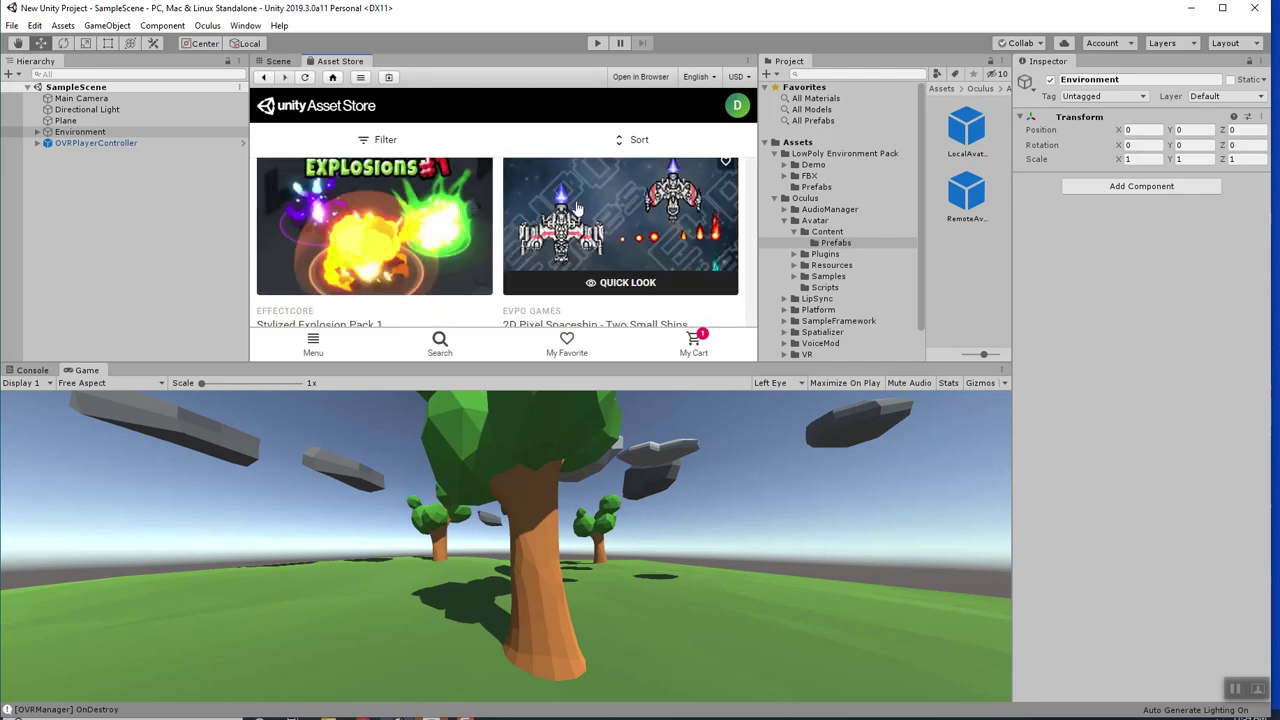
scroll(577, 208, down, 1)
scroll(560, 240, down, 2)
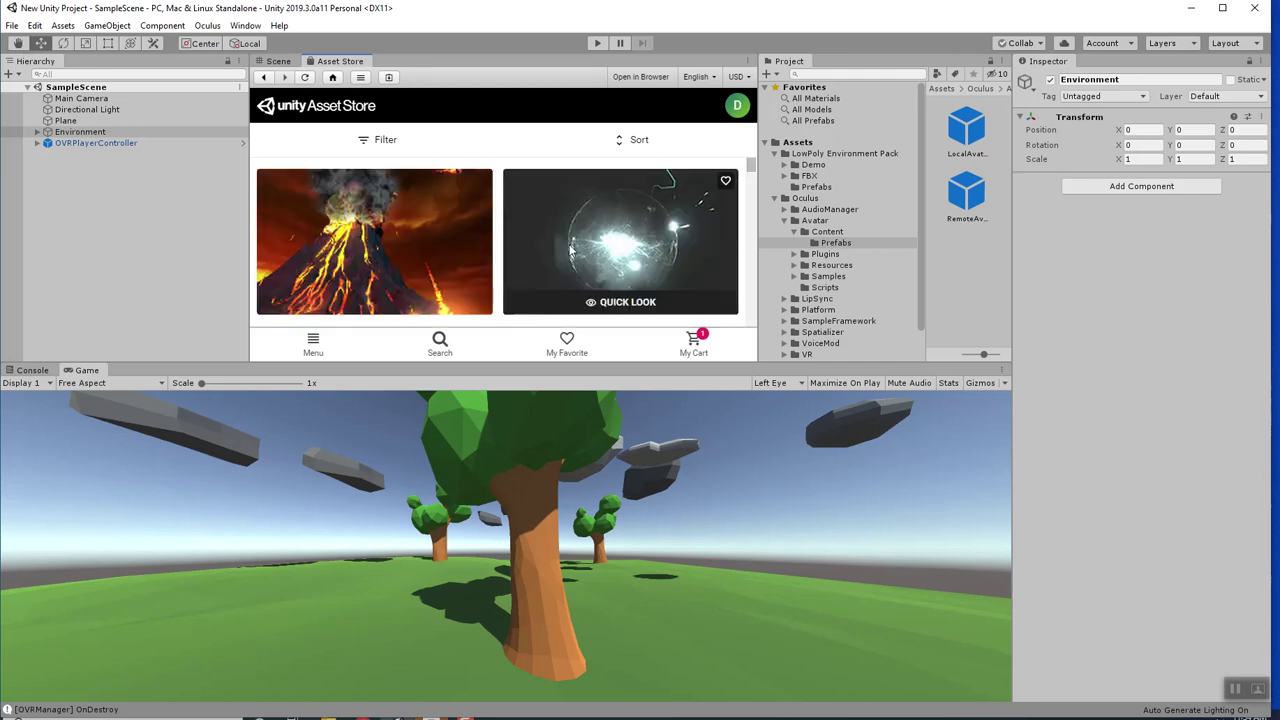
scroll(513, 218, down, 3)
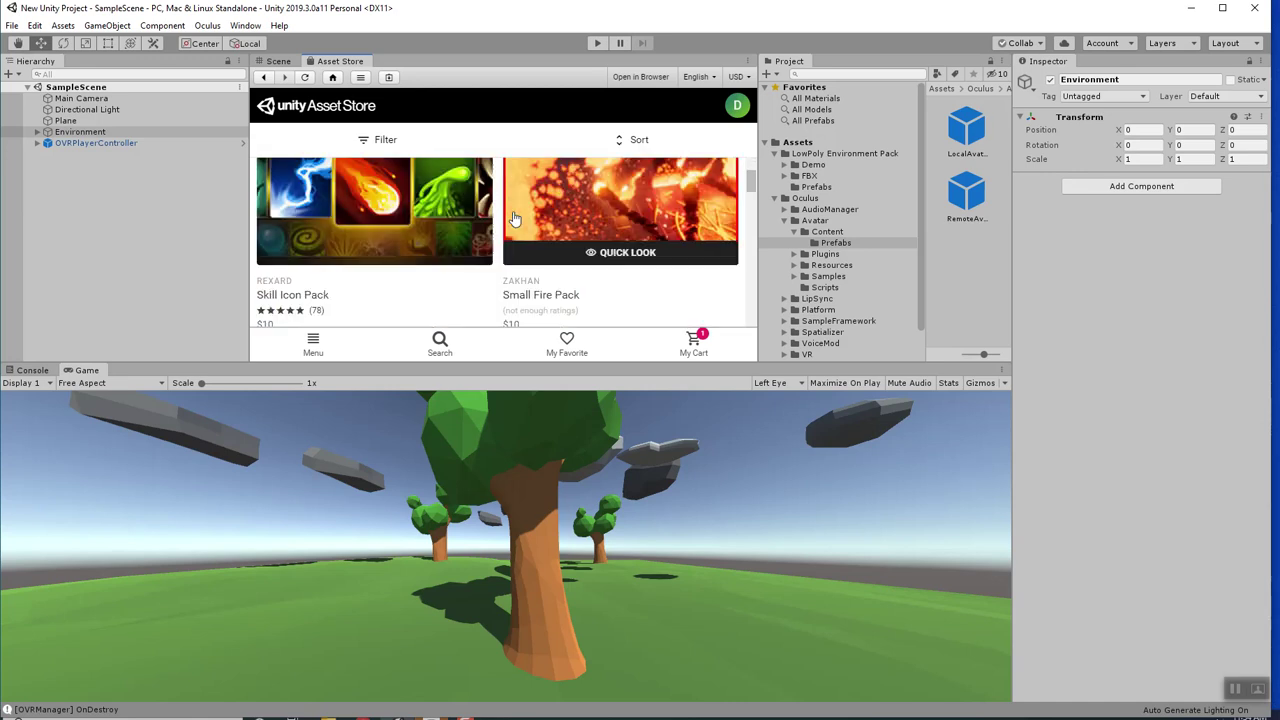
scroll(528, 228, down, 6)
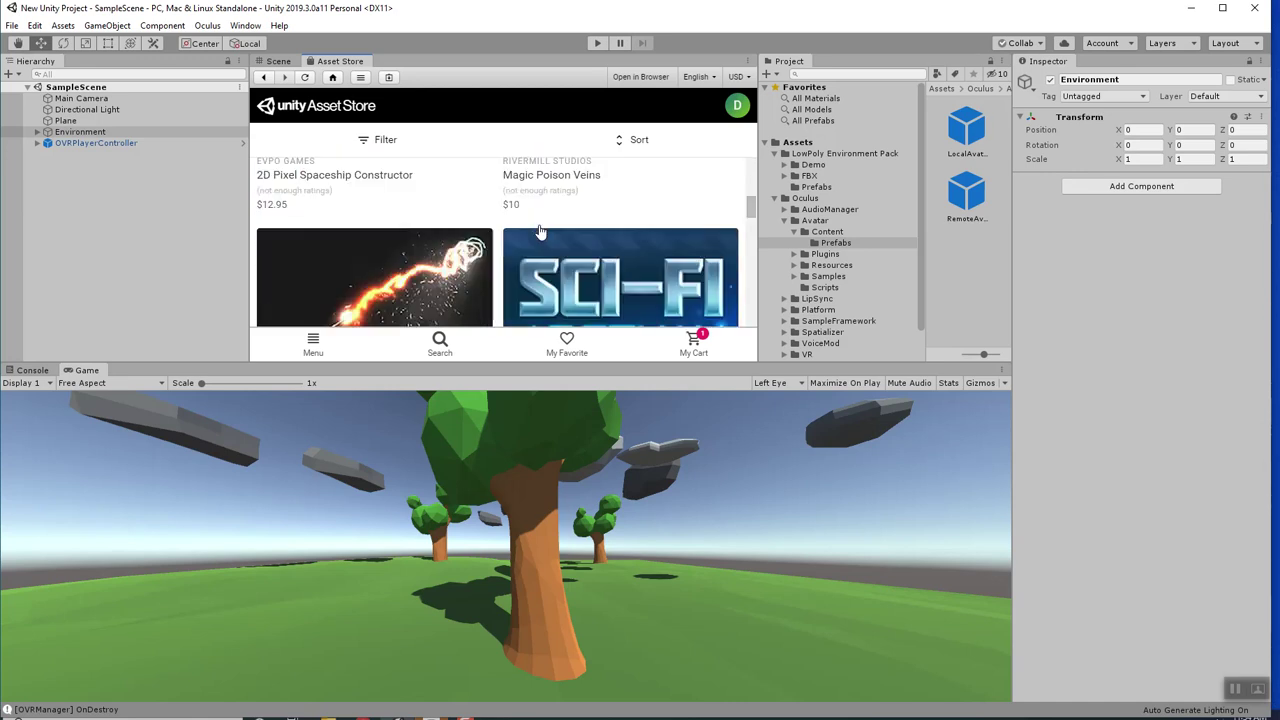
scroll(540, 232, down, 6)
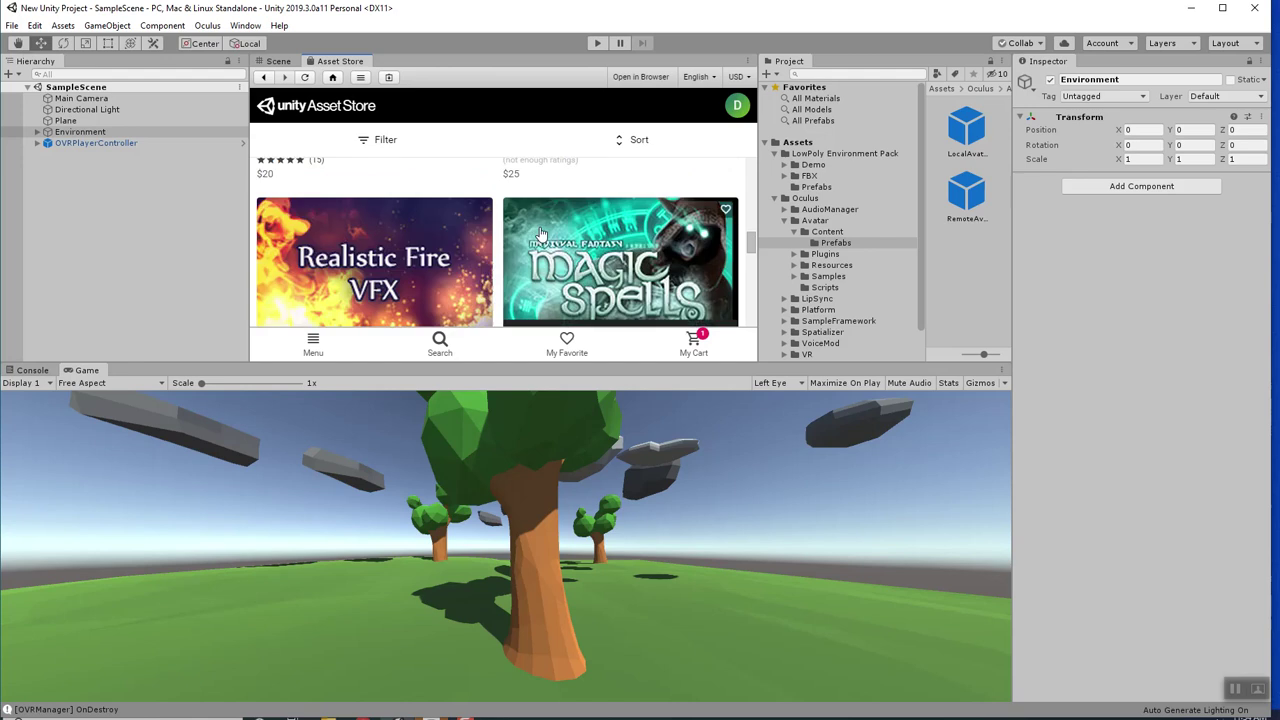
scroll(540, 232, down, 5)
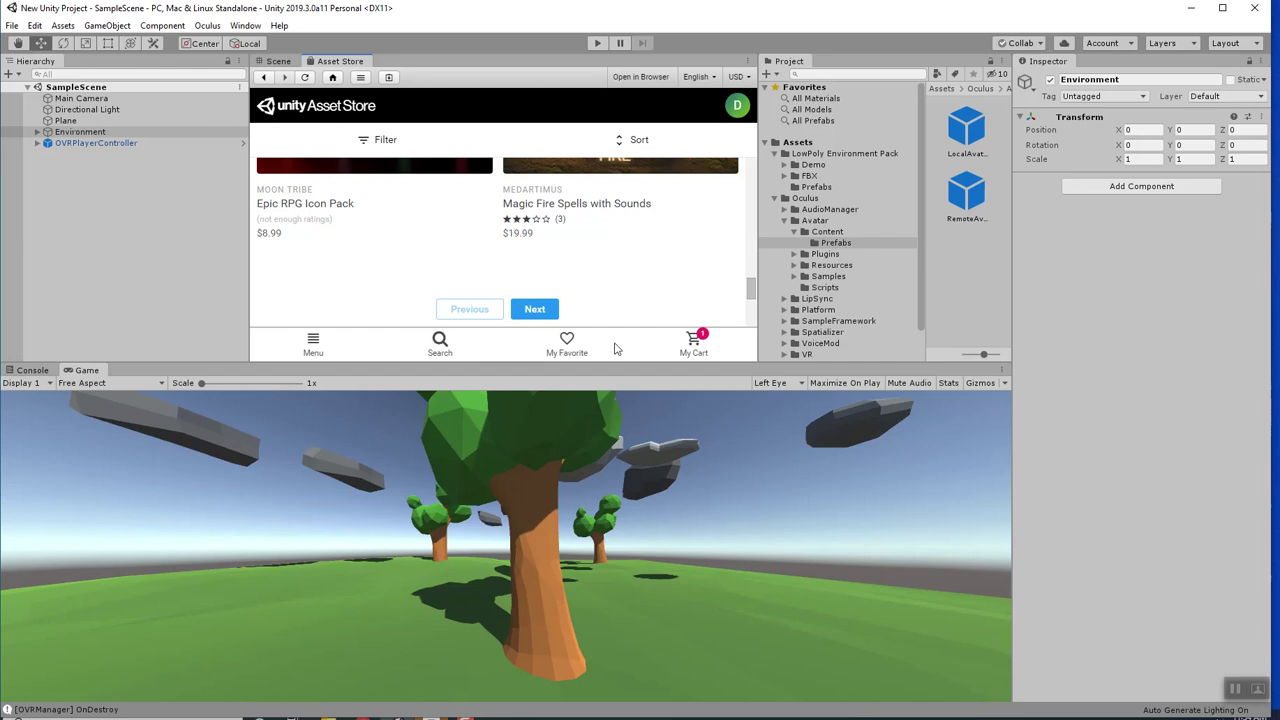
click(368, 144)
scroll(285, 300, down, 3)
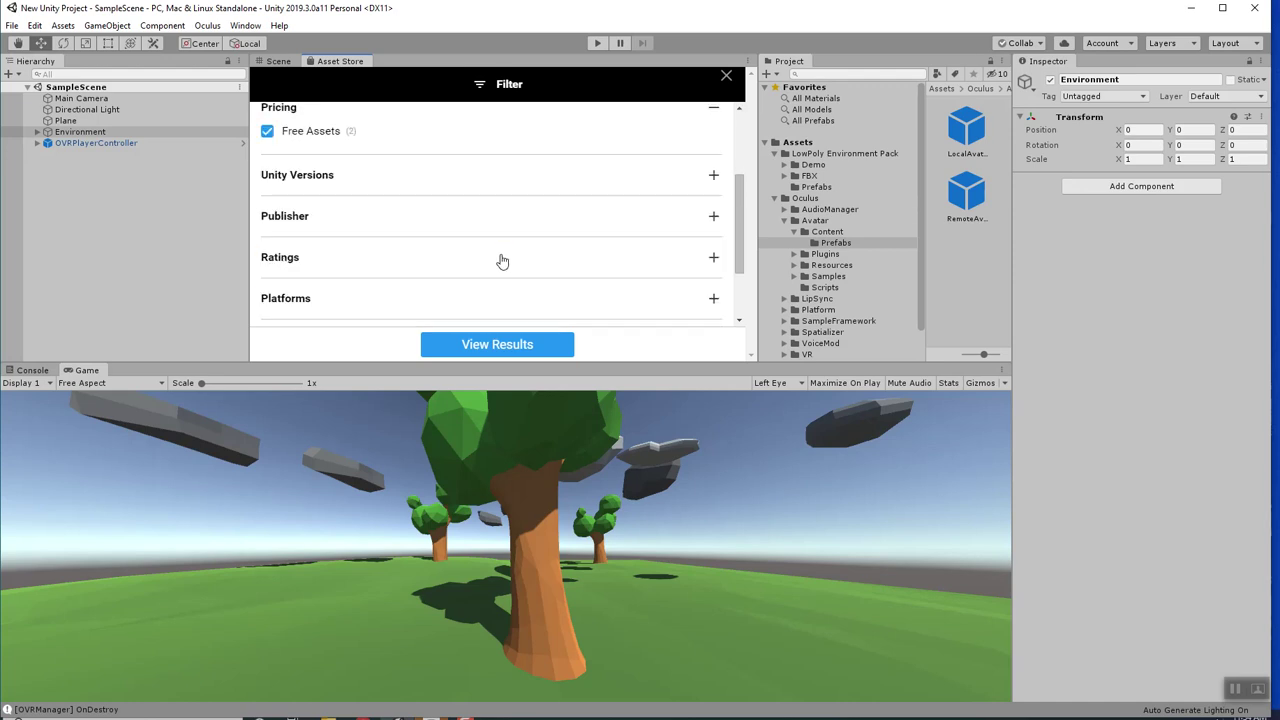
scroll(502, 245, up, 3)
click(543, 346)
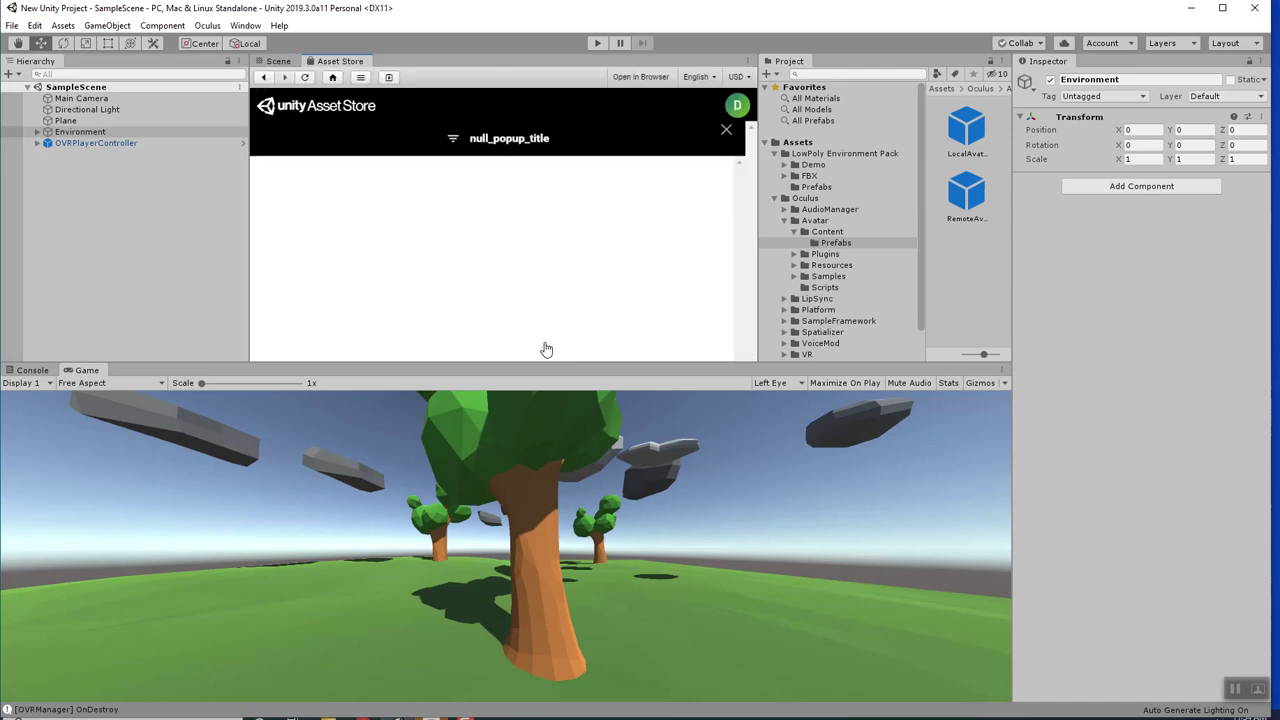
Download the free Fire & Spell Effects pack.
scroll(543, 257, down, 1)
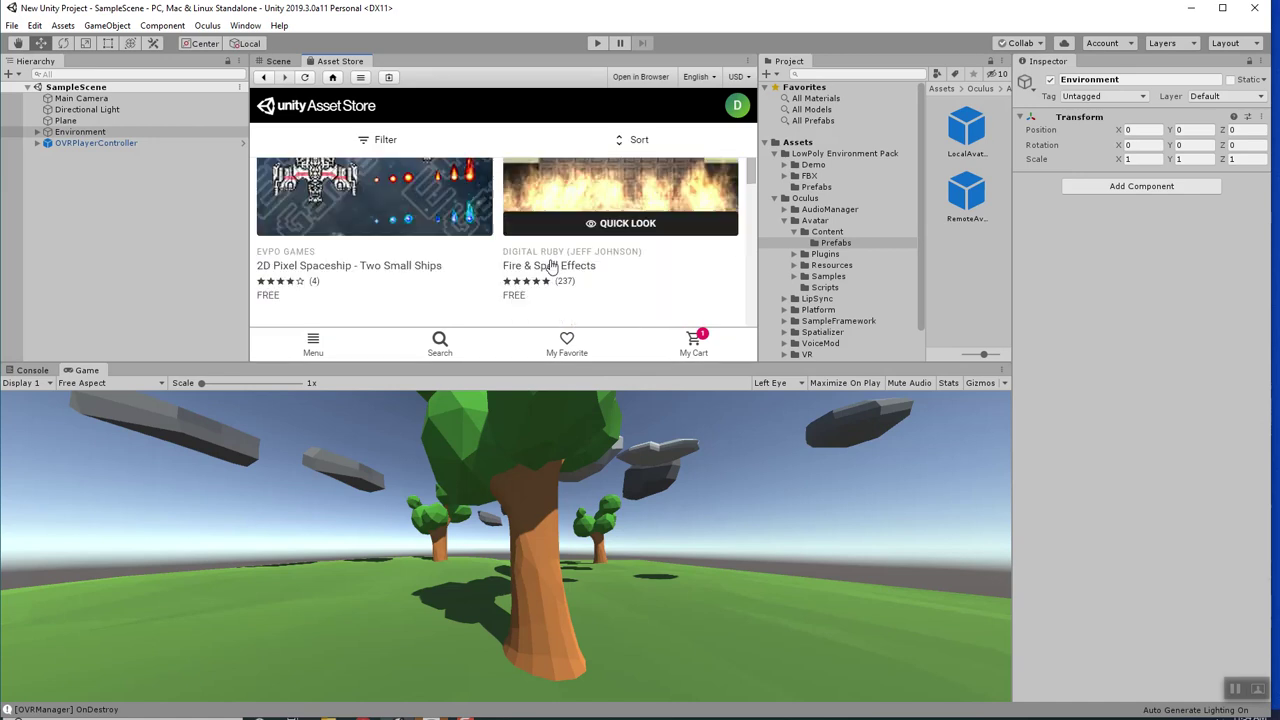
scroll(592, 240, up, 2)
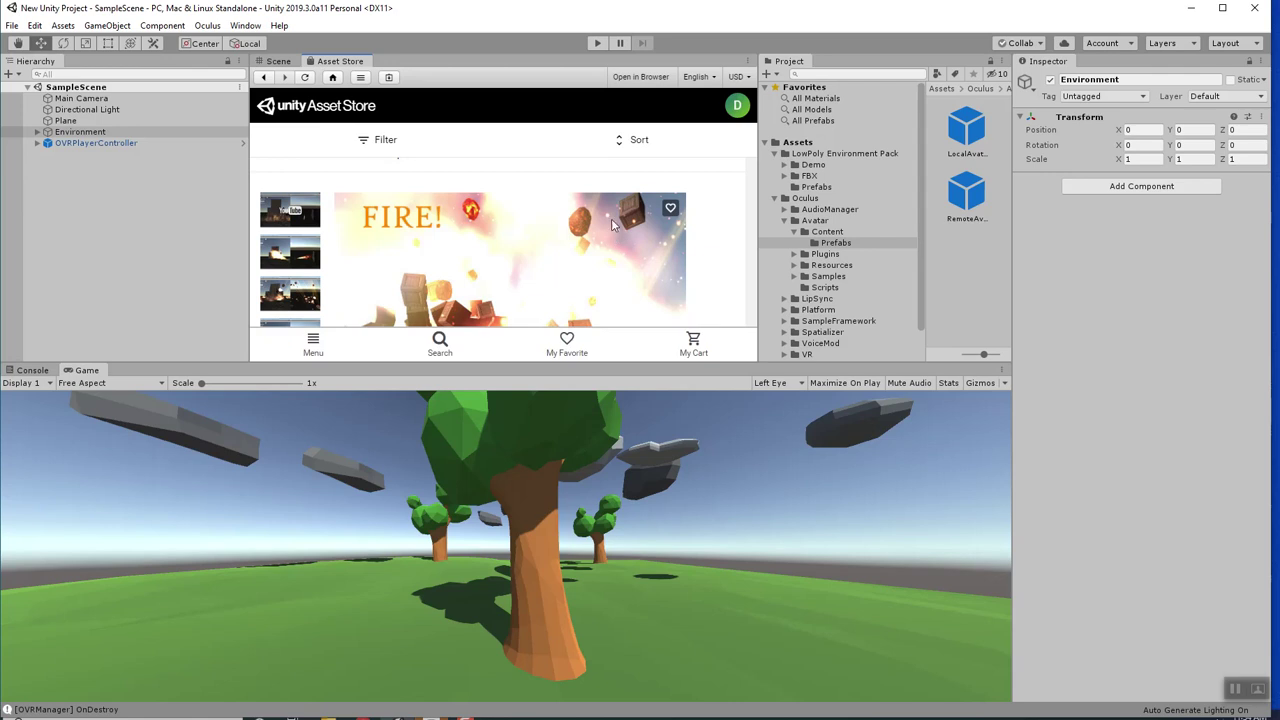
scroll(645, 240, down, 3)
scroll(632, 249, up, 1)
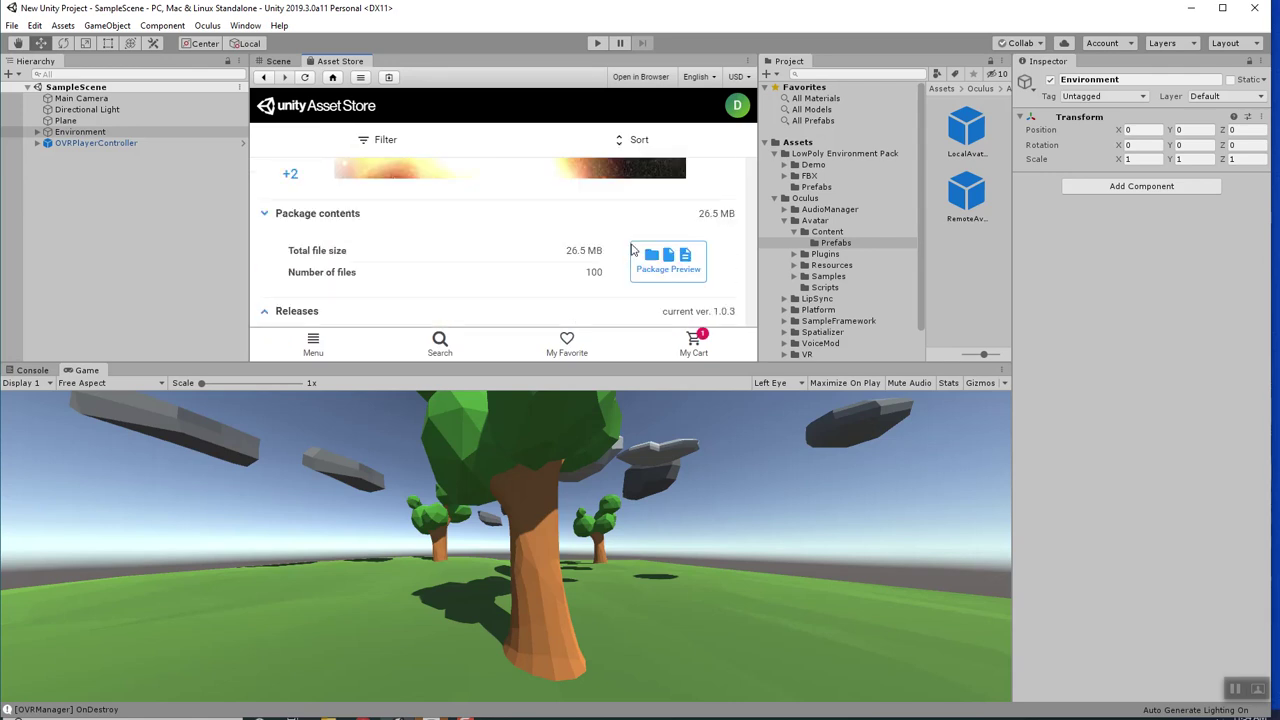
scroll(658, 275, up, 3)
scroll(640, 272, down, 1)
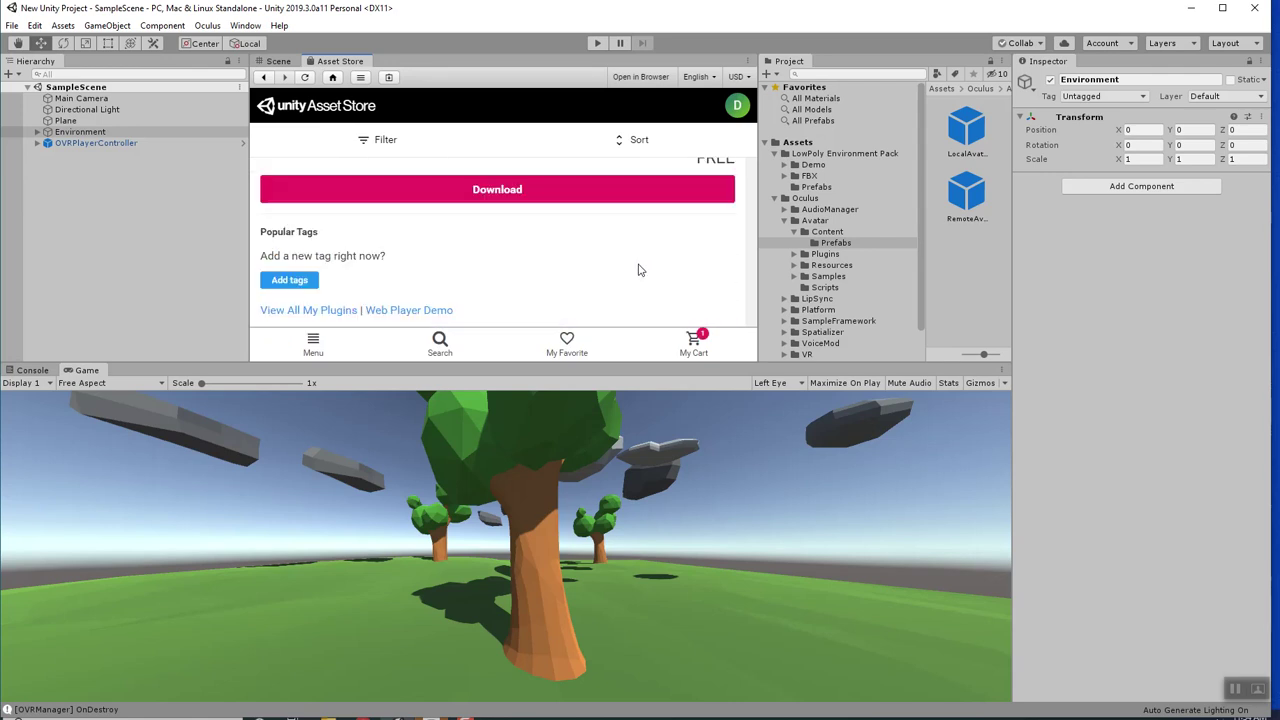
click(543, 194)
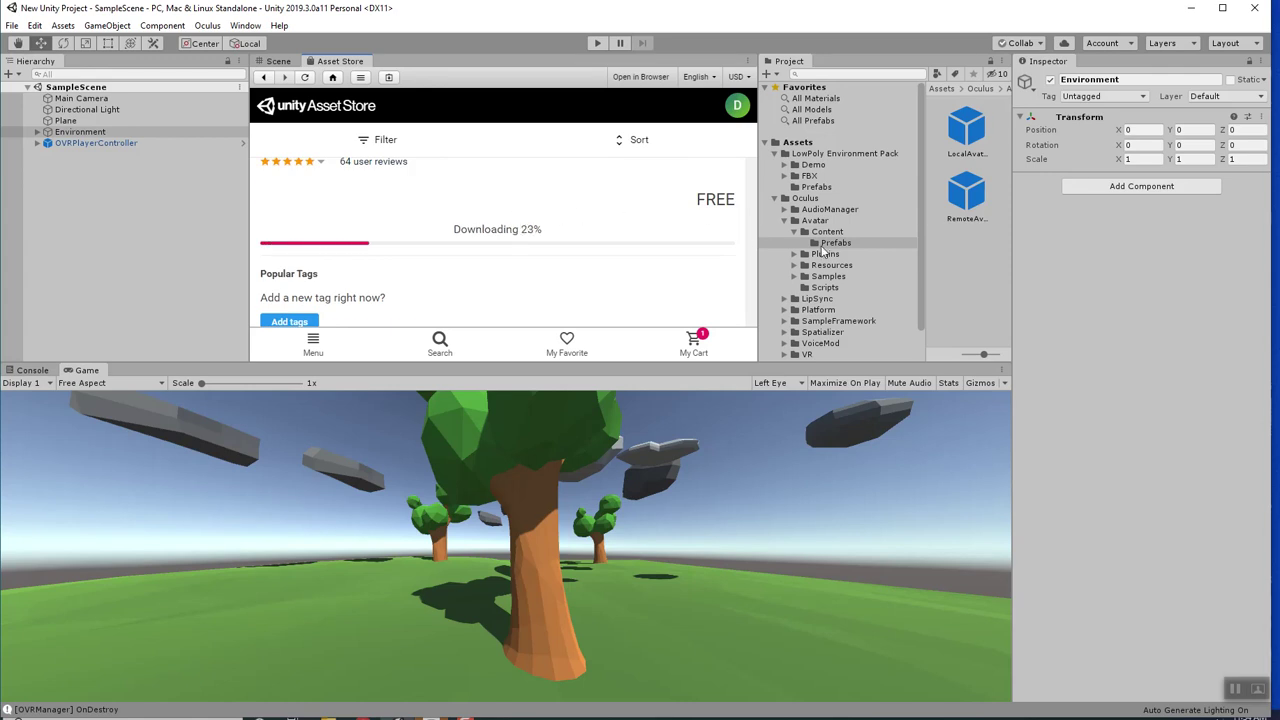
drag(828, 249, 97, 150)
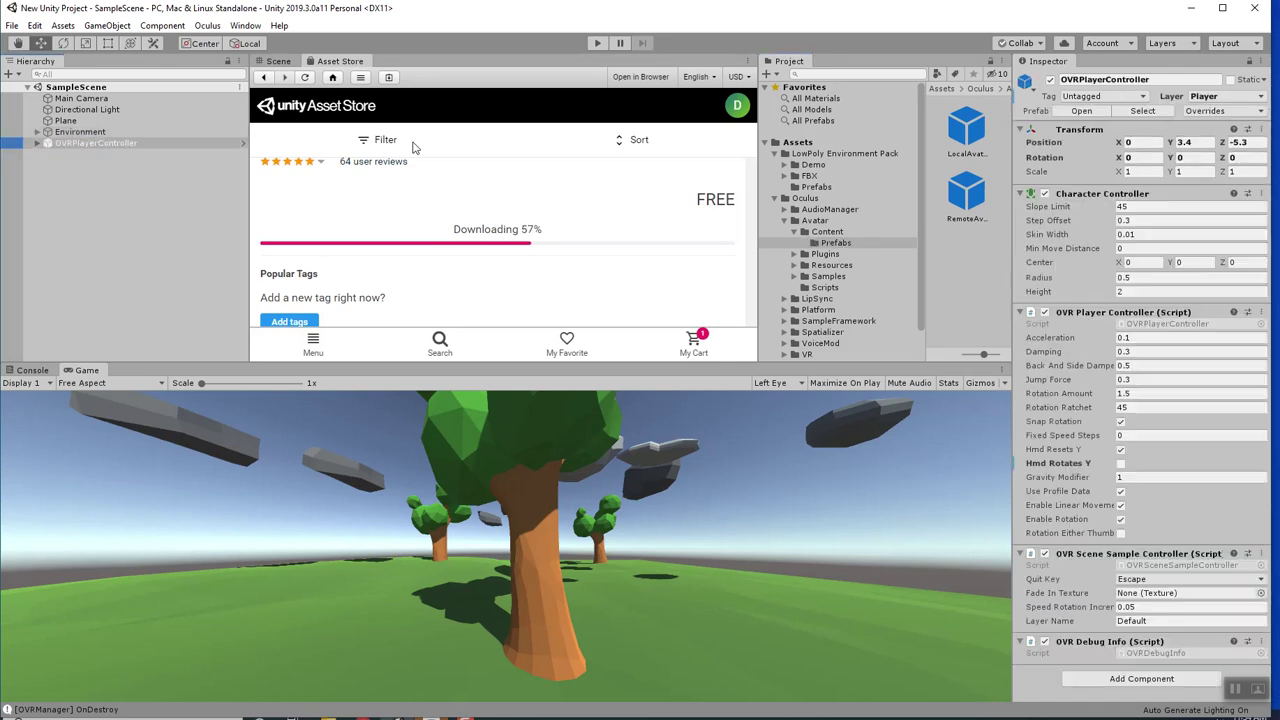
Add a new CustomController script component to OVRPlayerController via Add Component.
click(1114, 680)
text(Cust)
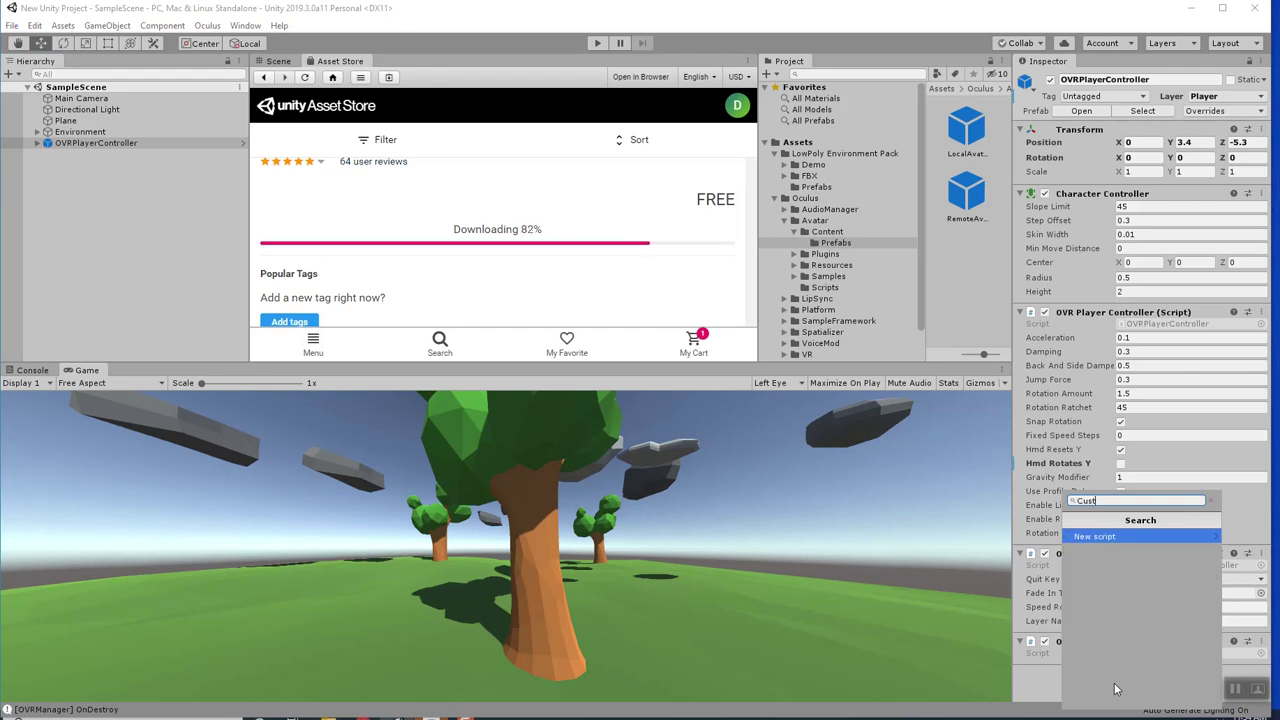
text(omContro)
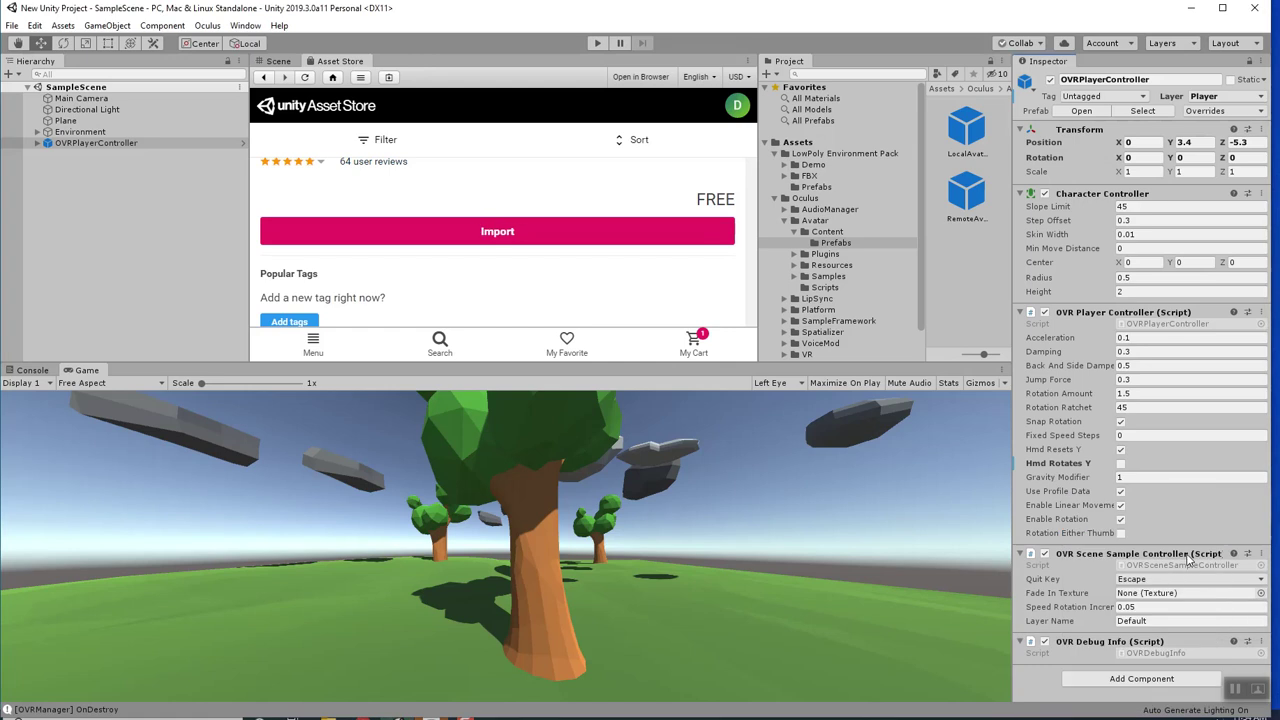
click(1153, 678)
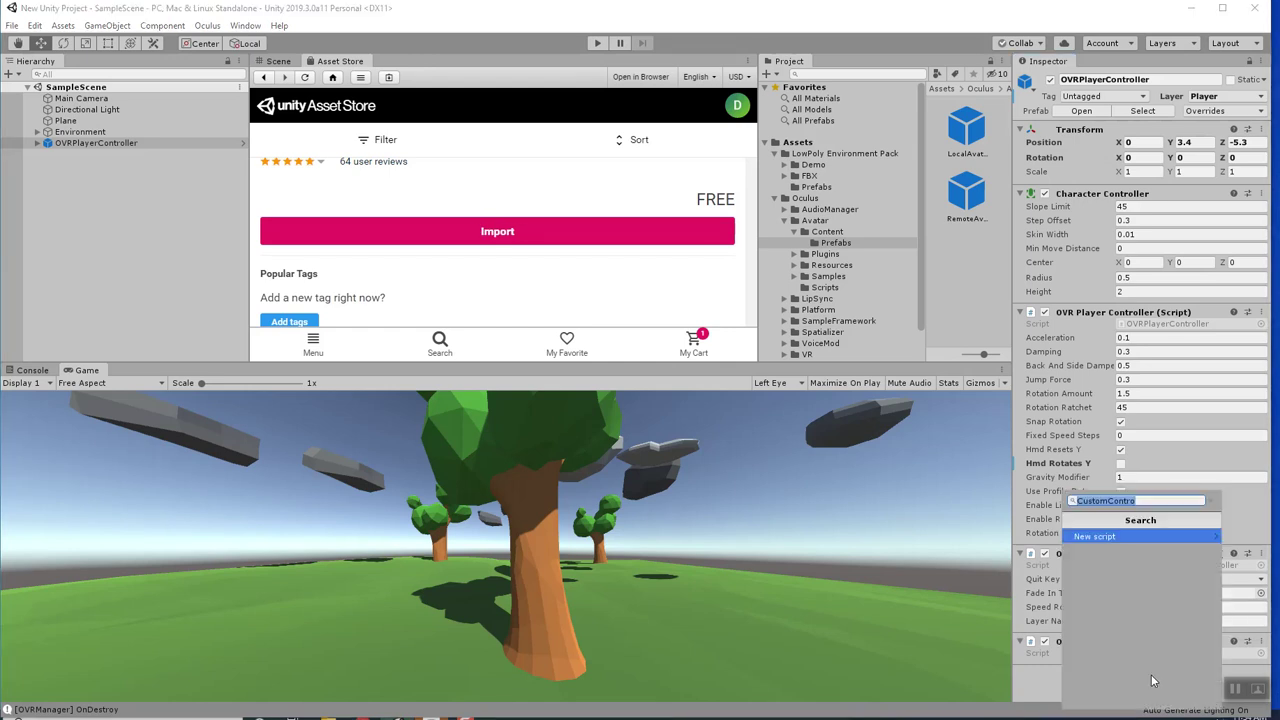
click(1155, 501)
key(Return)
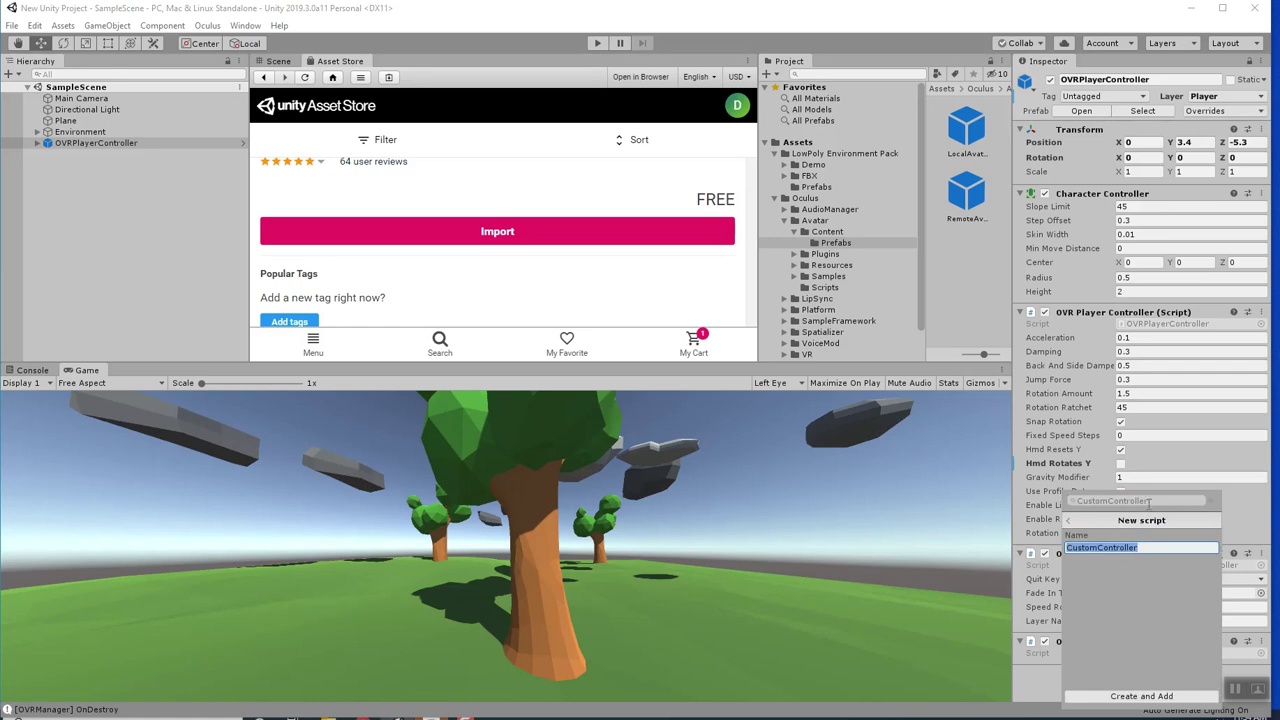
click(1142, 696)
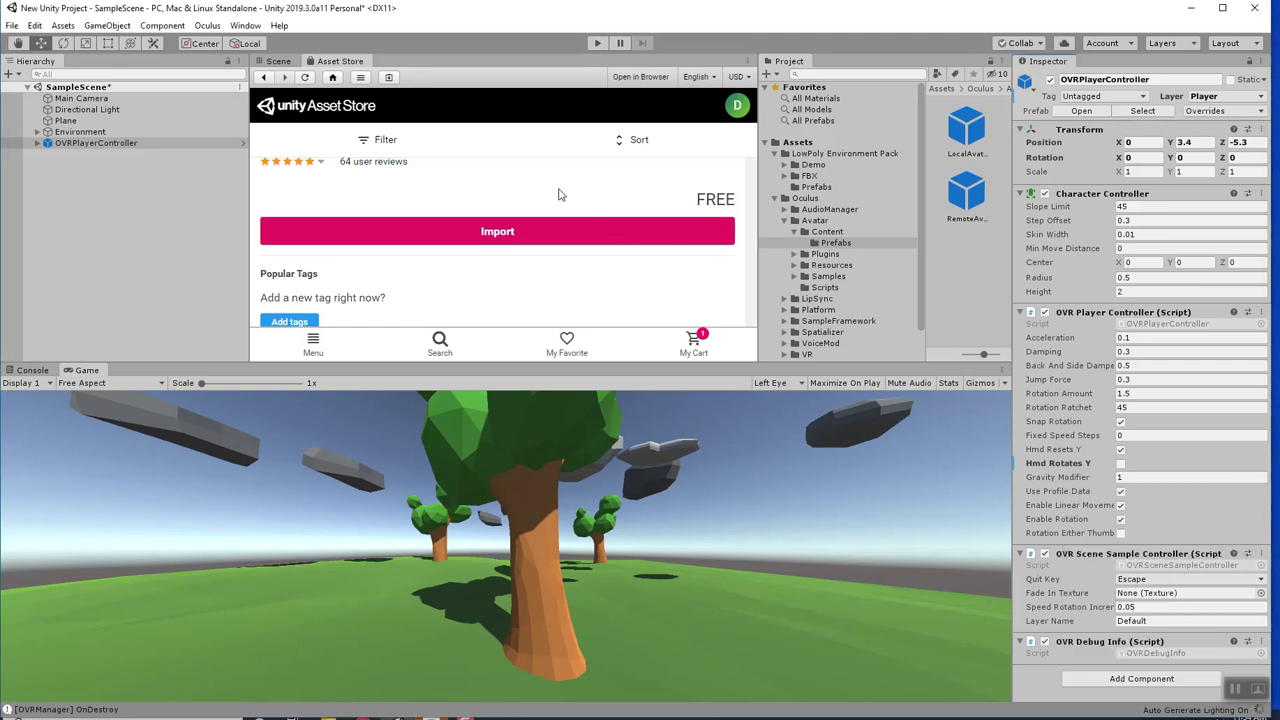
Import the Fire Spell Effects package with every PyroParticles file ticked.
click(510, 231)
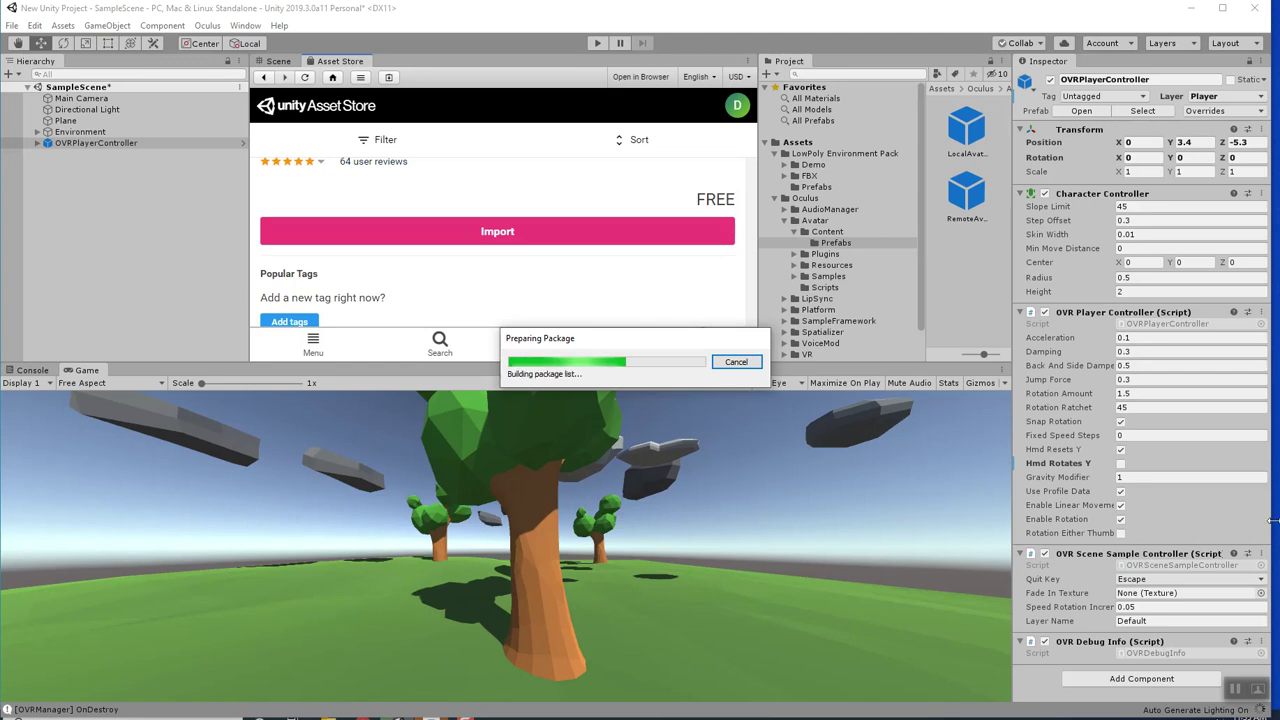
scroll(632, 373, down, 2)
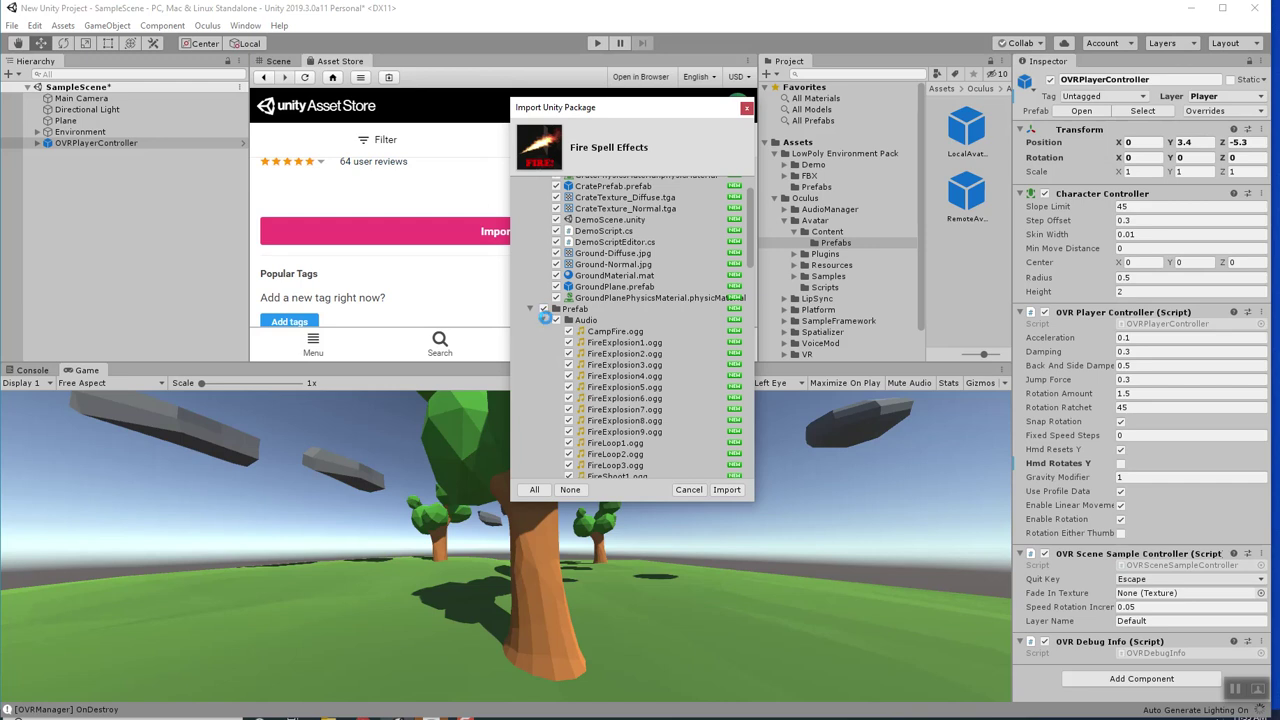
scroll(607, 337, up, 2)
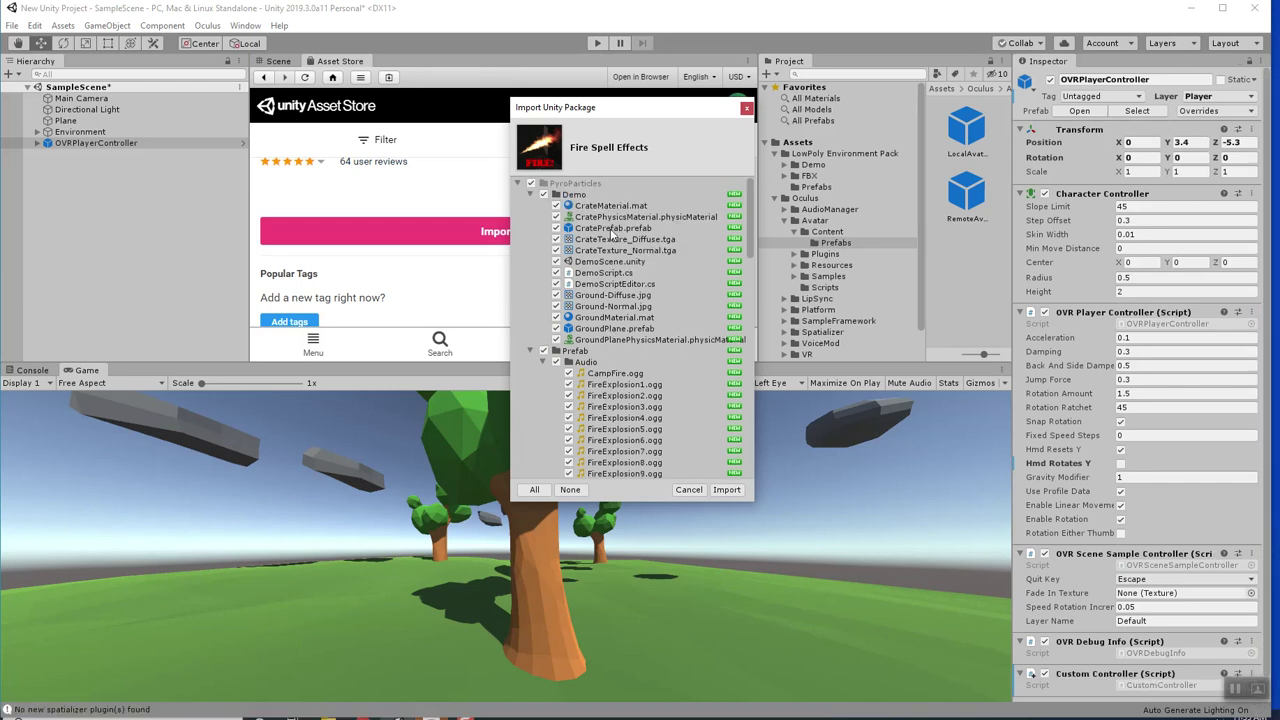
scroll(626, 340, down, 10)
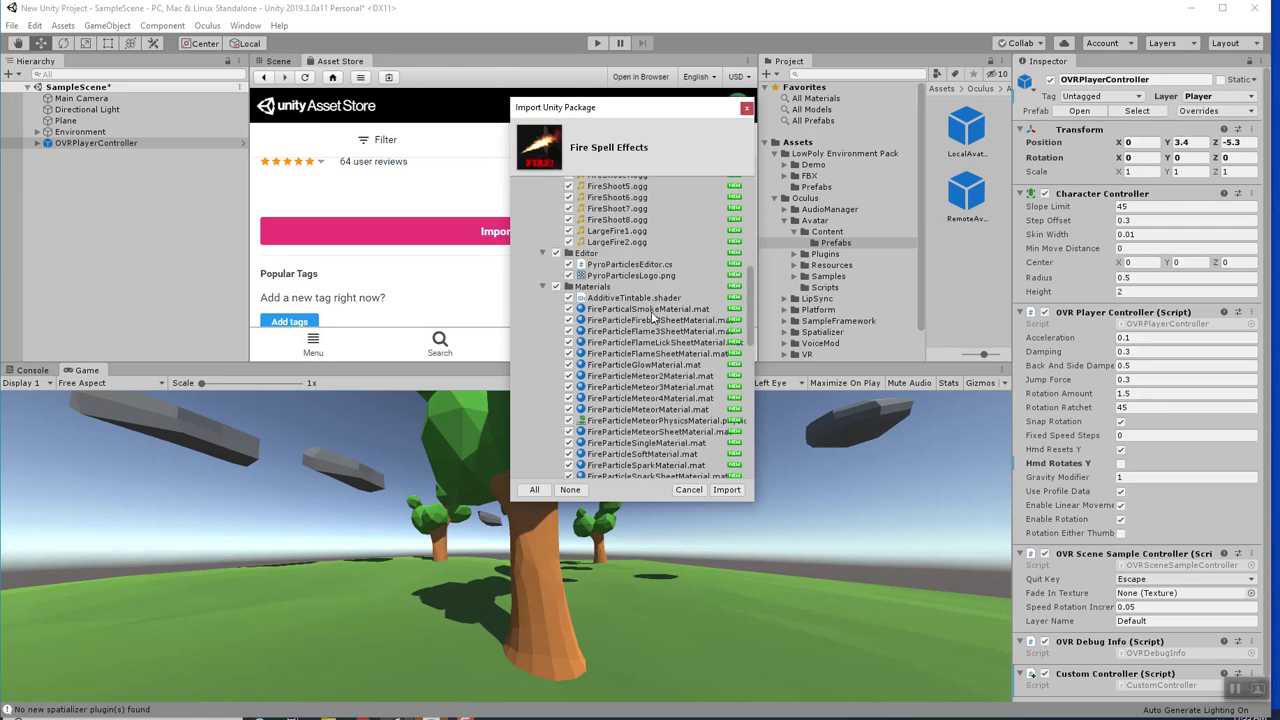
scroll(595, 308, down, 6)
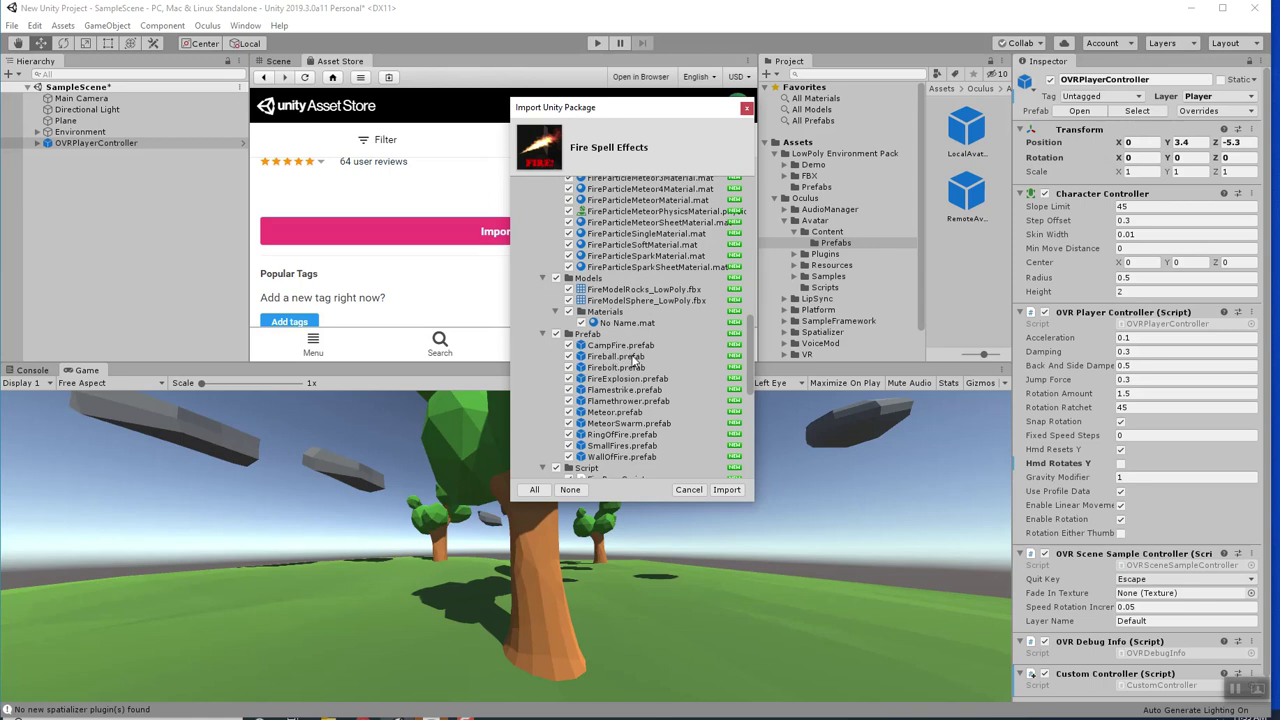
click(726, 489)
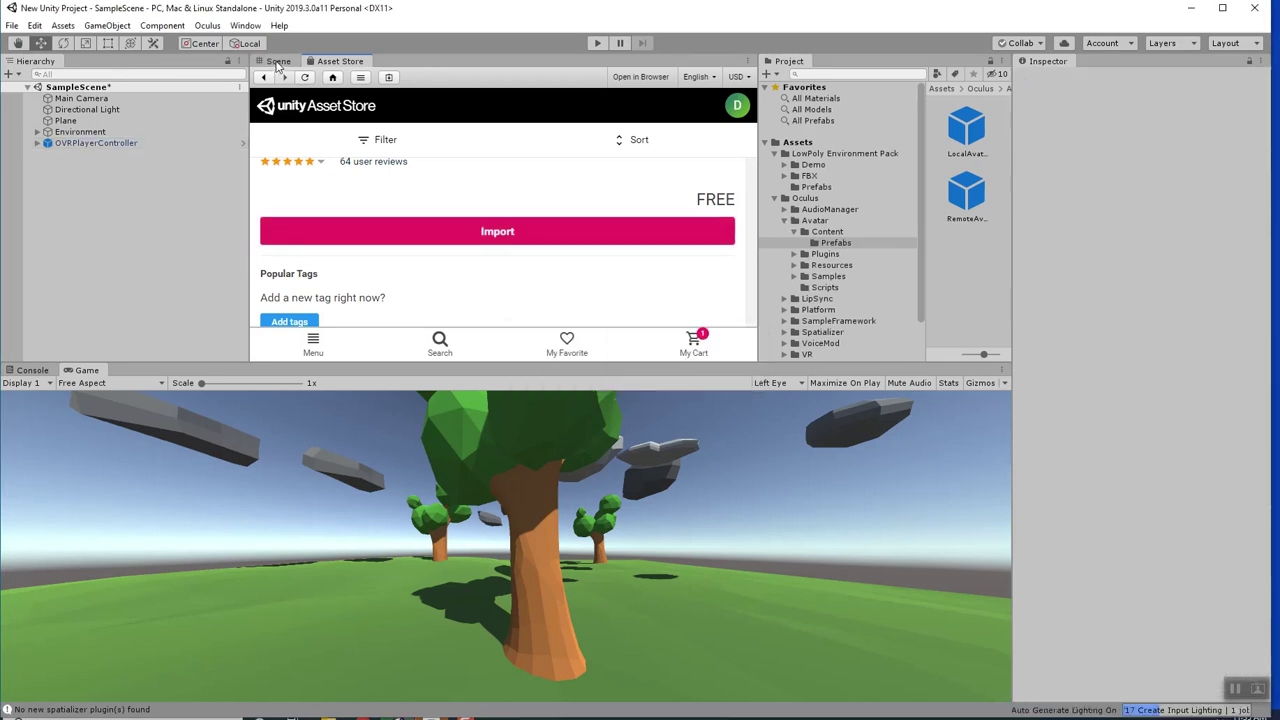
Close the Asset Store tab so the Scene view shows above the Game view.
right_click(328, 66)
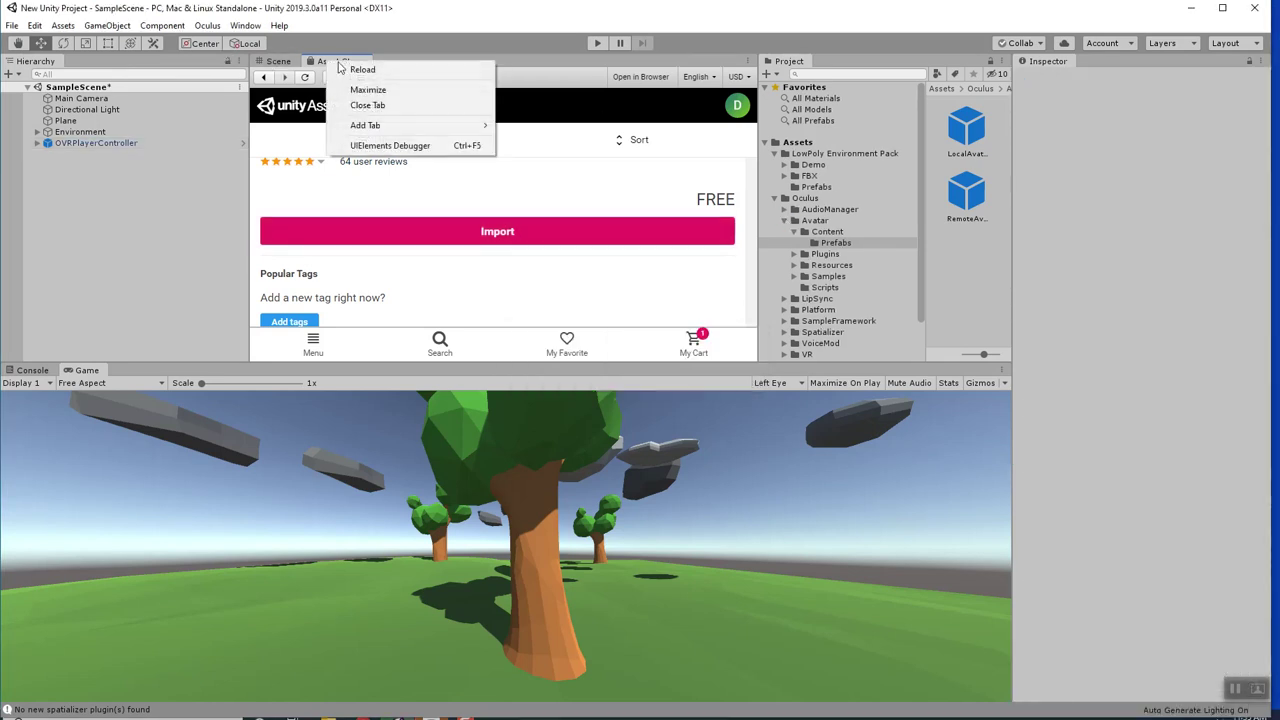
click(380, 103)
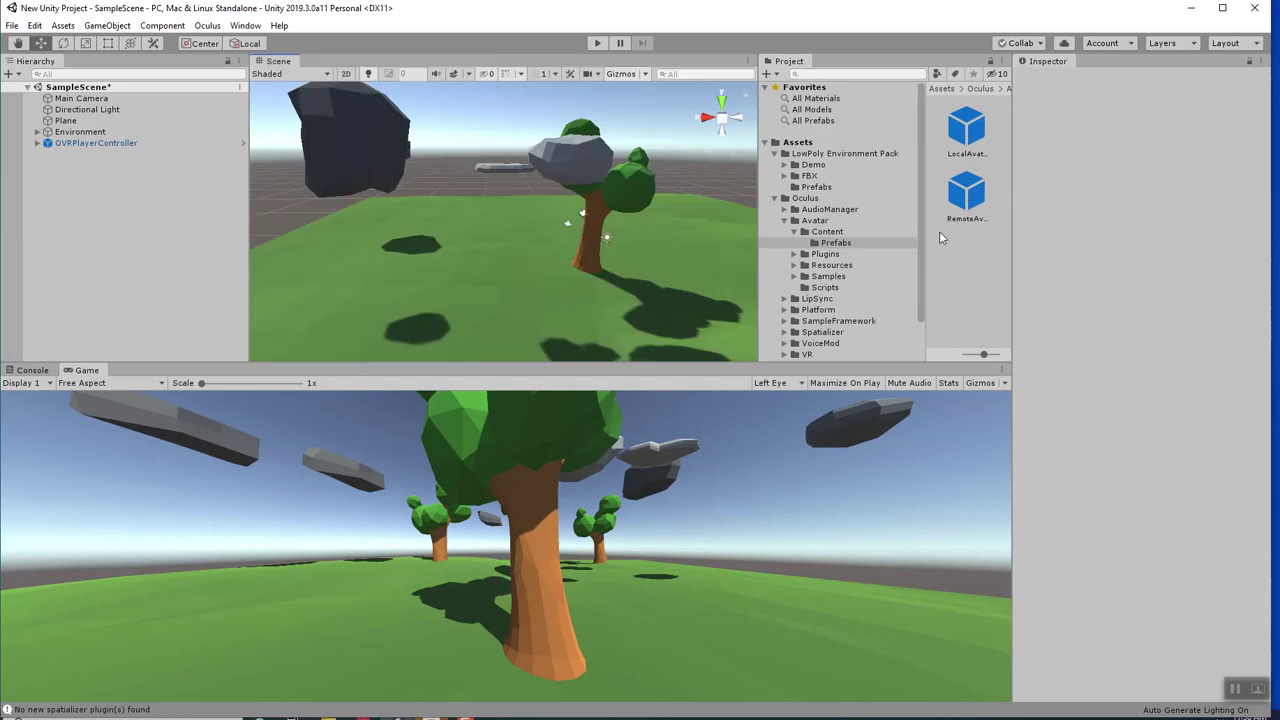
scroll(865, 240, down, 2)
scroll(865, 252, up, 2)
Drag the PyroParticles Meteor prefab into the Hierarchy to add an instance.
click(774, 153)
click(774, 164)
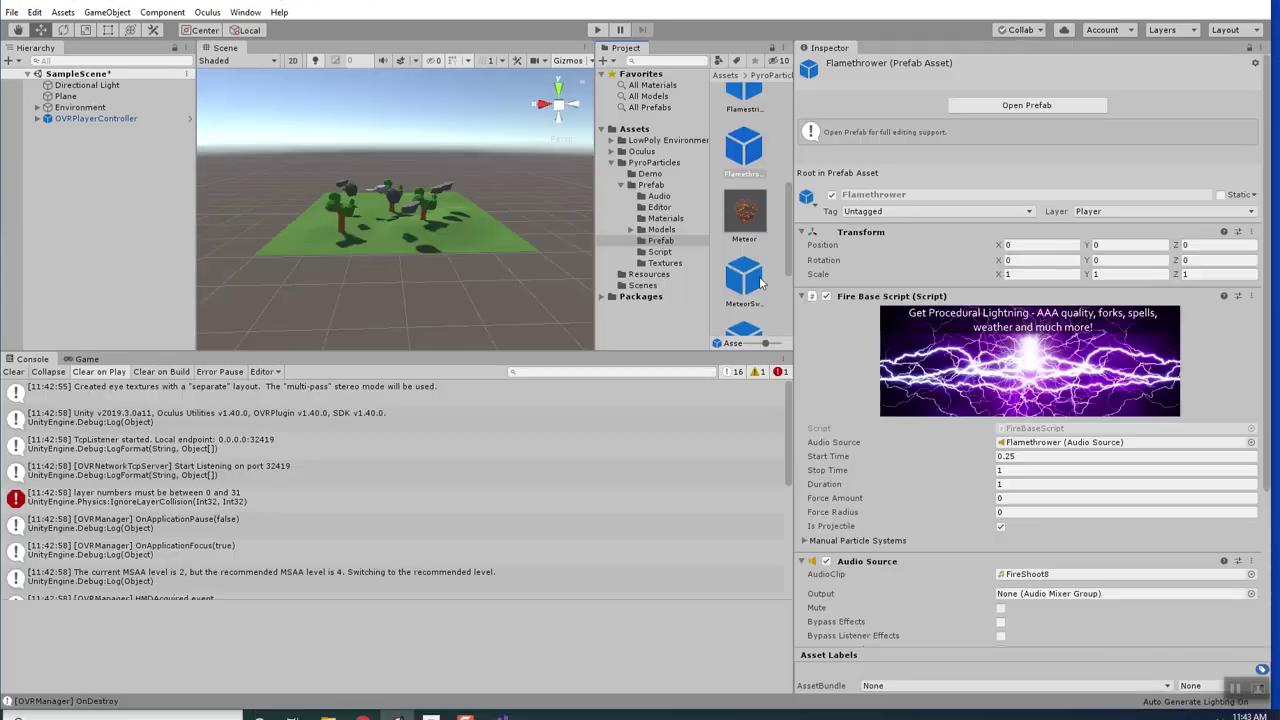
click(742, 222)
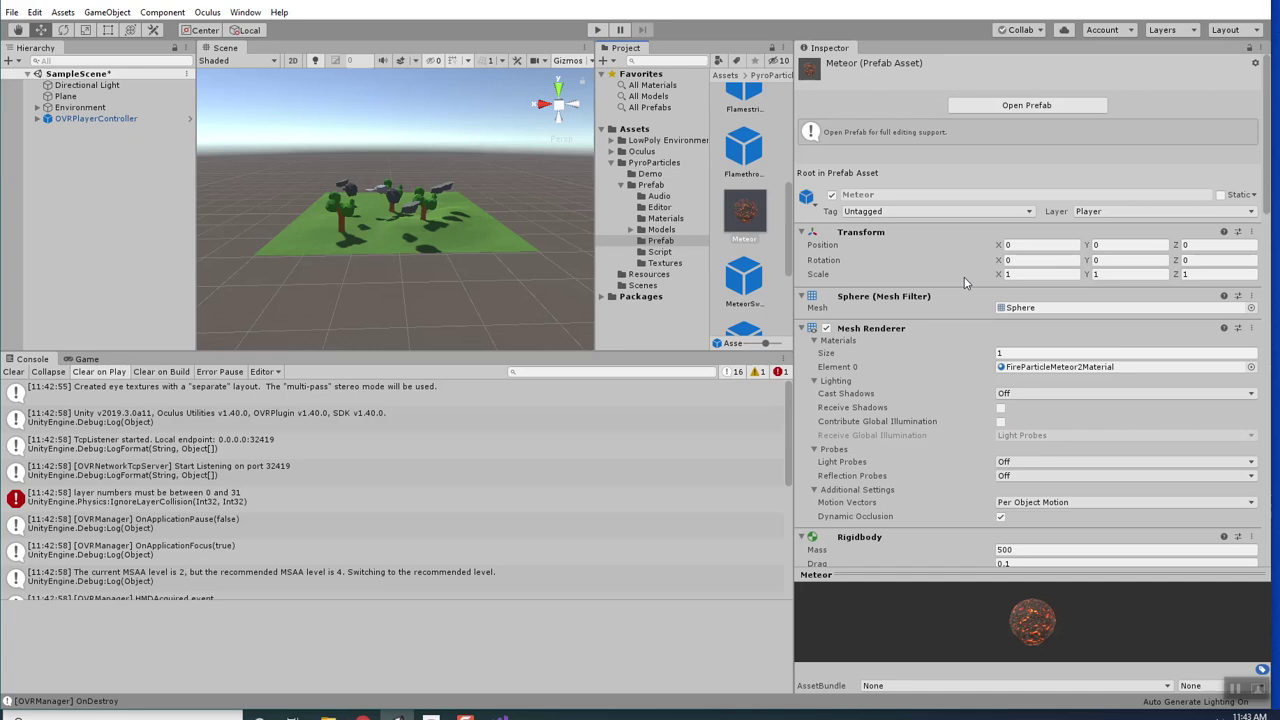
drag(750, 218, 107, 193)
Raise the Meteor high above the ground and start play mode.
drag(404, 177, 413, 150)
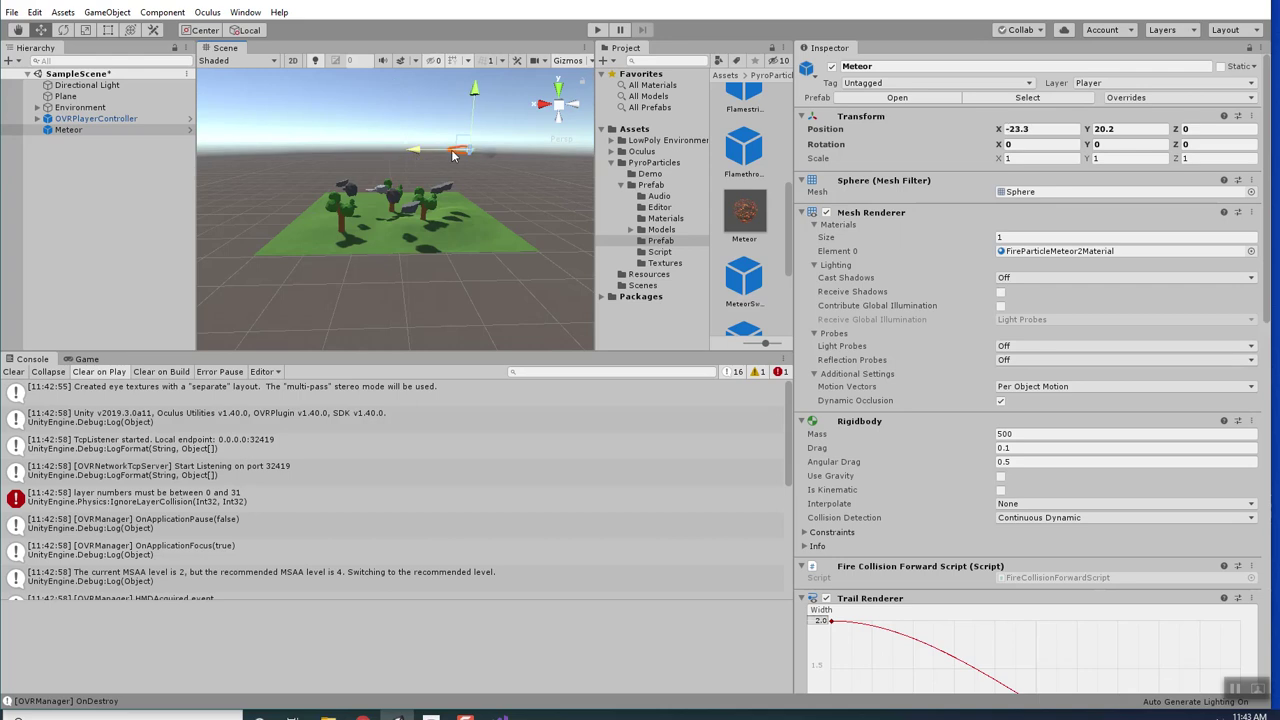
scroll(1012, 418, down, 5)
scroll(1012, 418, up, 6)
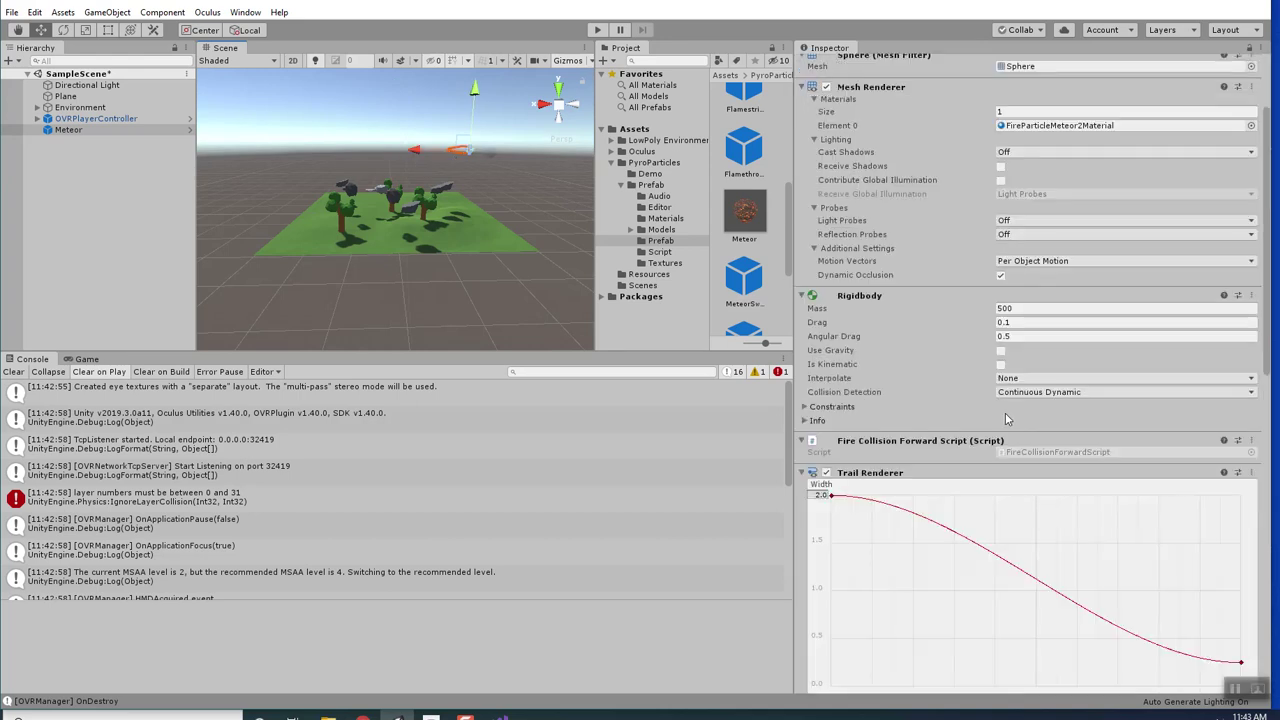
scroll(975, 352, up, 3)
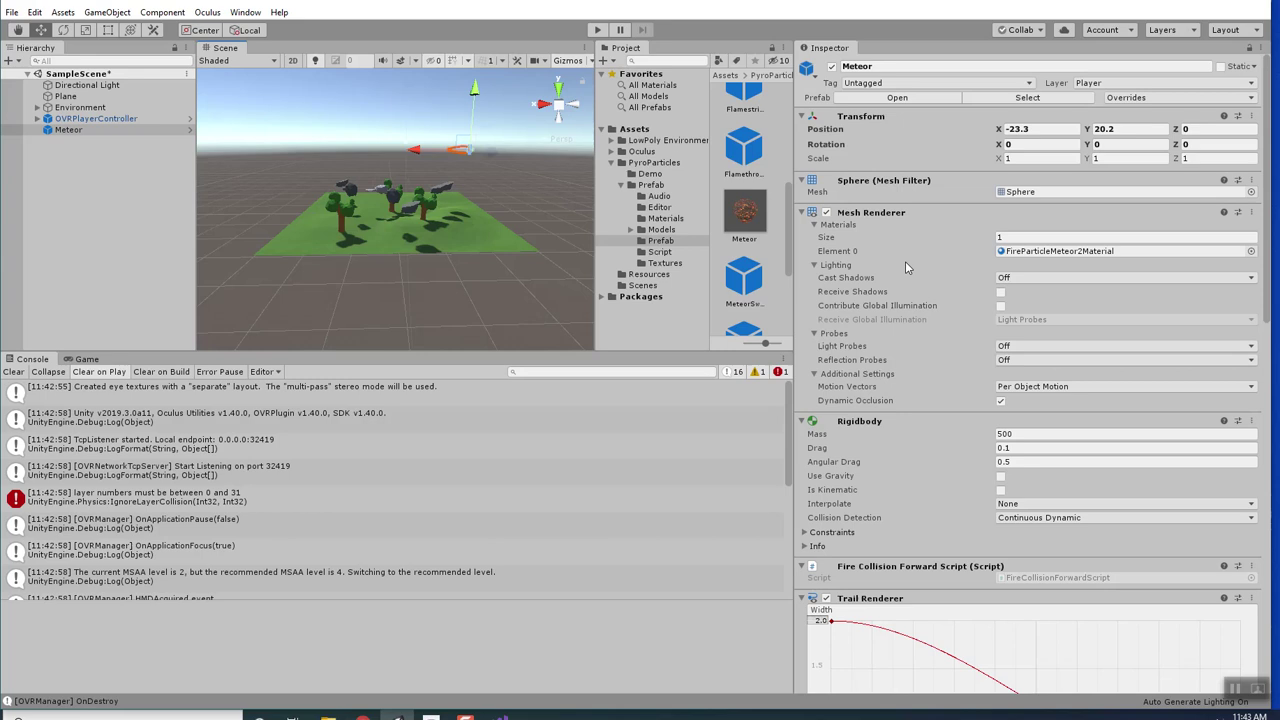
scroll(930, 277, down, 10)
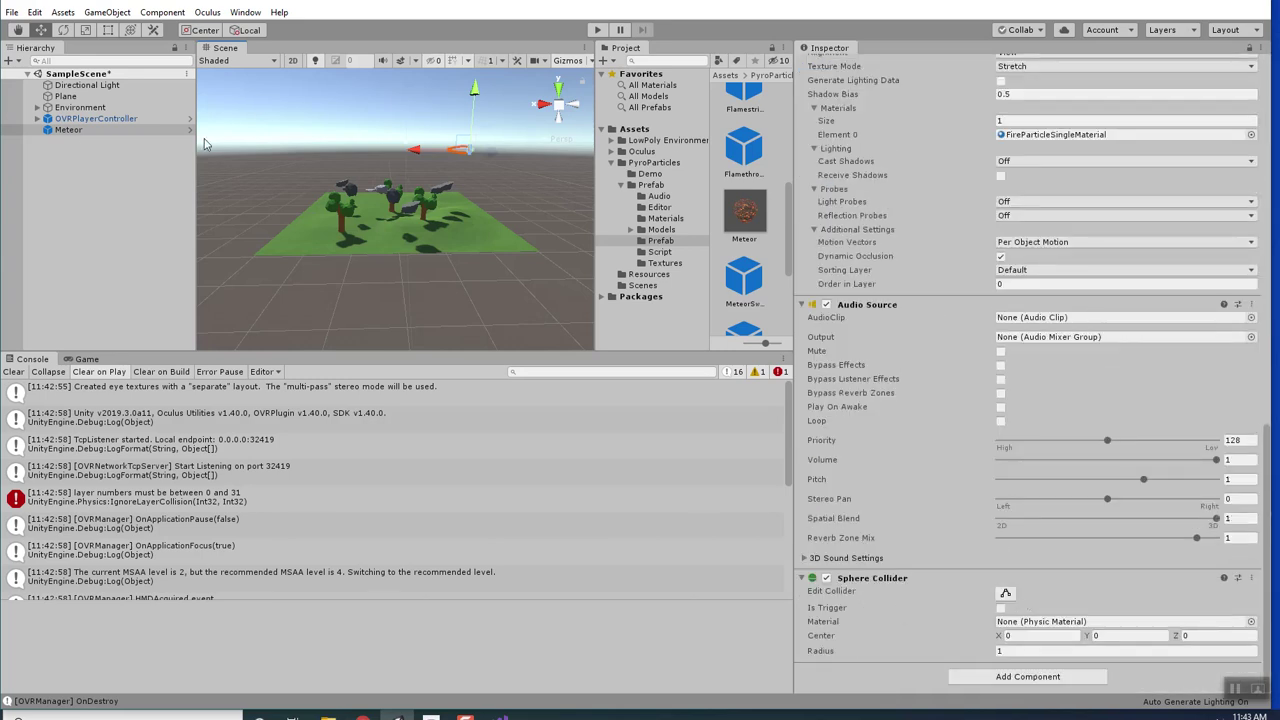
click(68, 130)
click(597, 30)
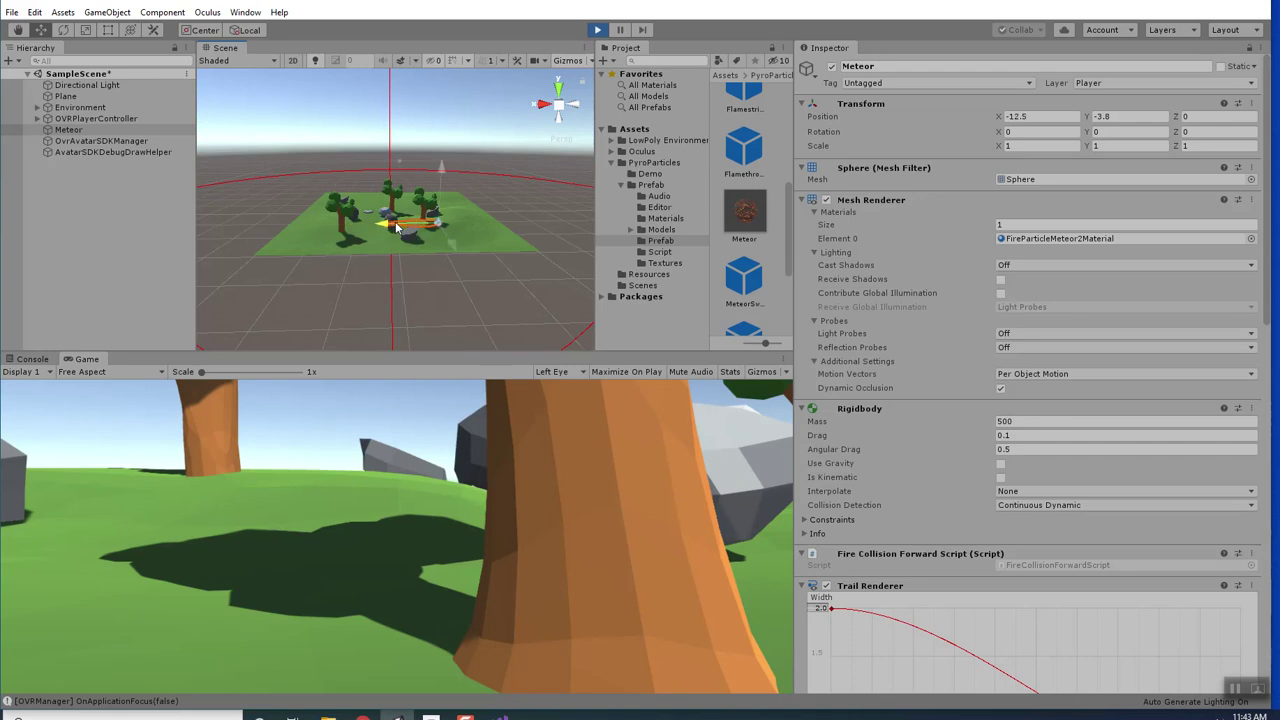
Frame the flying Meteor, nudge it up and along X, then stop play mode.
scroll(436, 226, down, 2)
scroll(451, 280, up, 8)
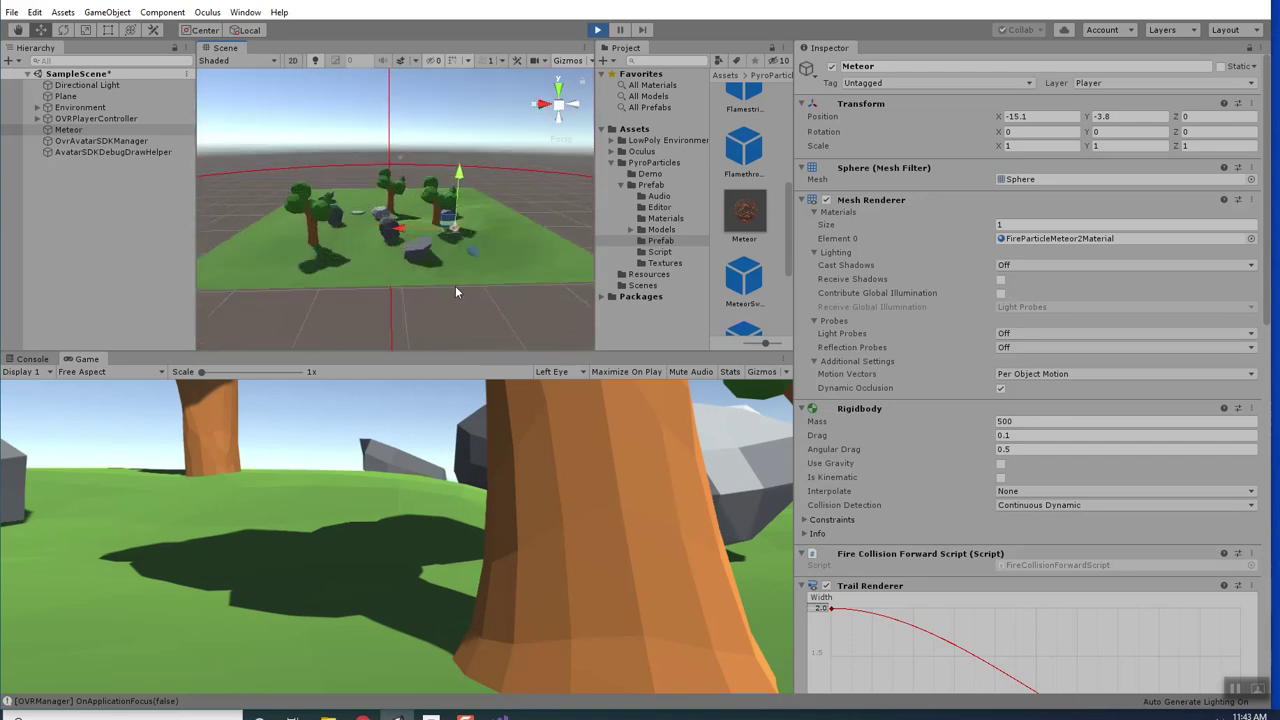
double_click(68, 130)
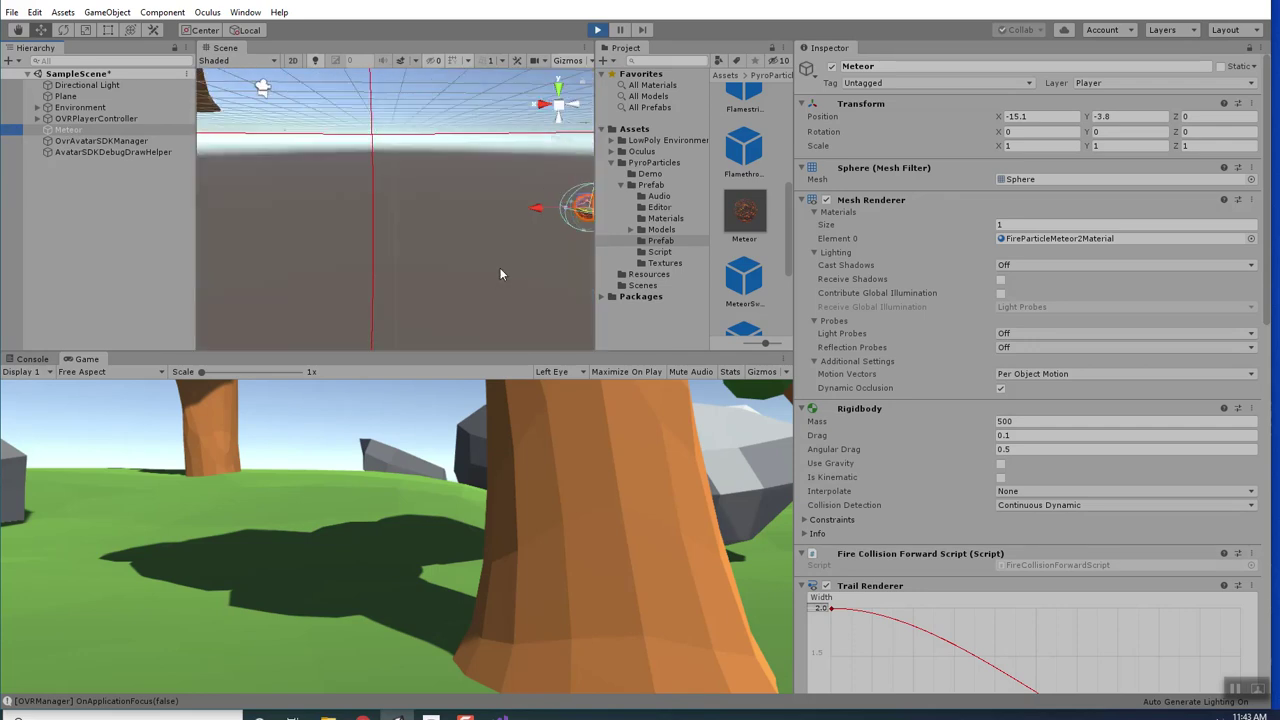
mouse_move(477, 167)
mouse_down()
mouse_move(472, 146)
mouse_move(467, 158)
mouse_up()
drag(376, 141, 457, 145)
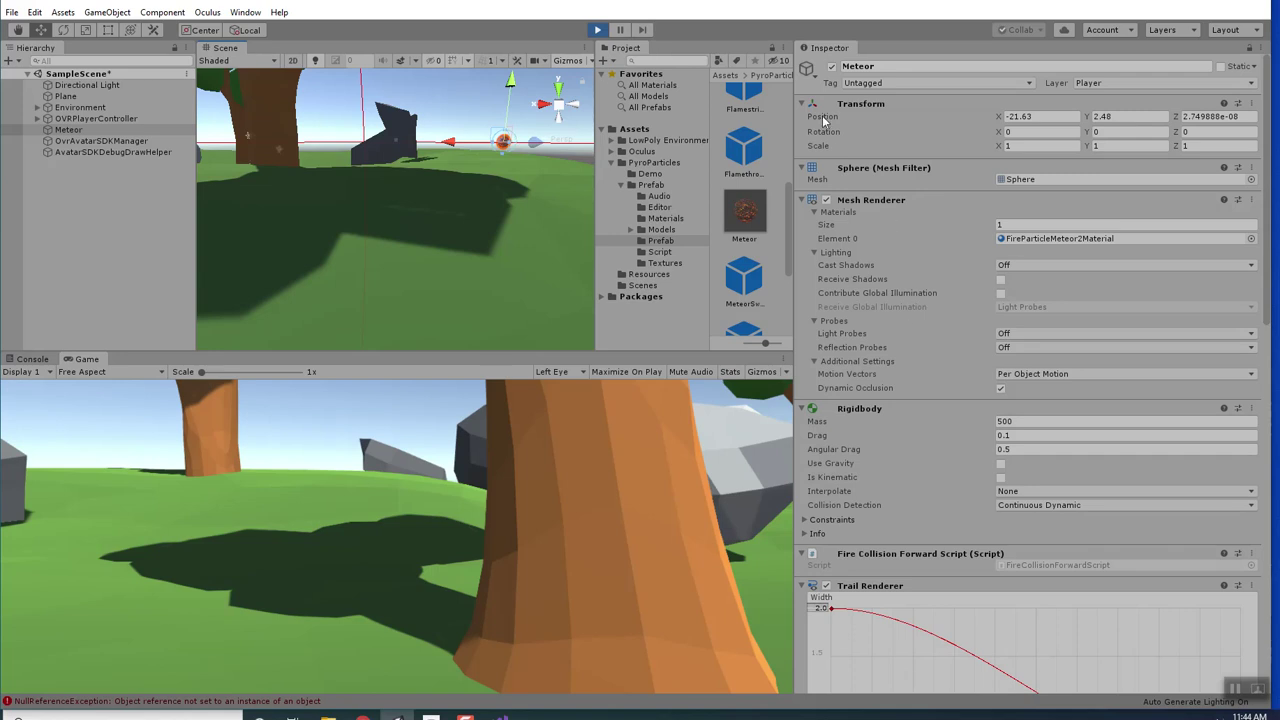
scroll(908, 391, down, 10)
scroll(913, 391, up, 6)
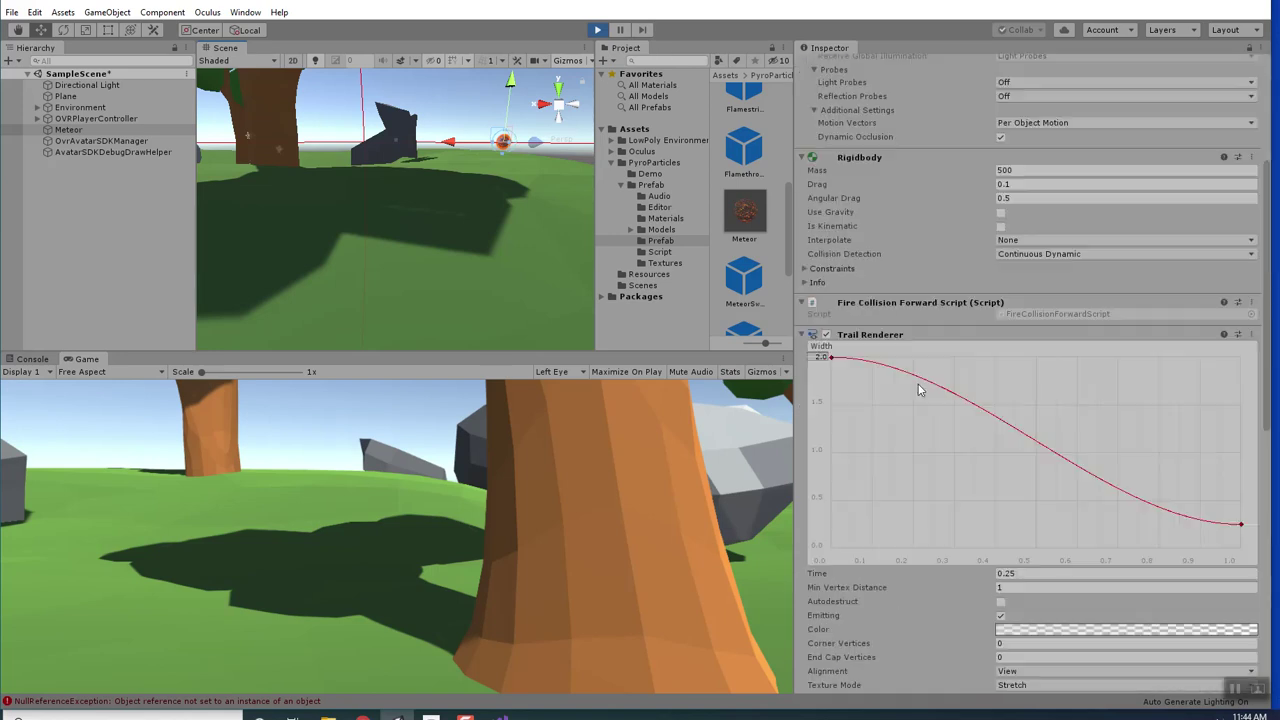
click(596, 31)
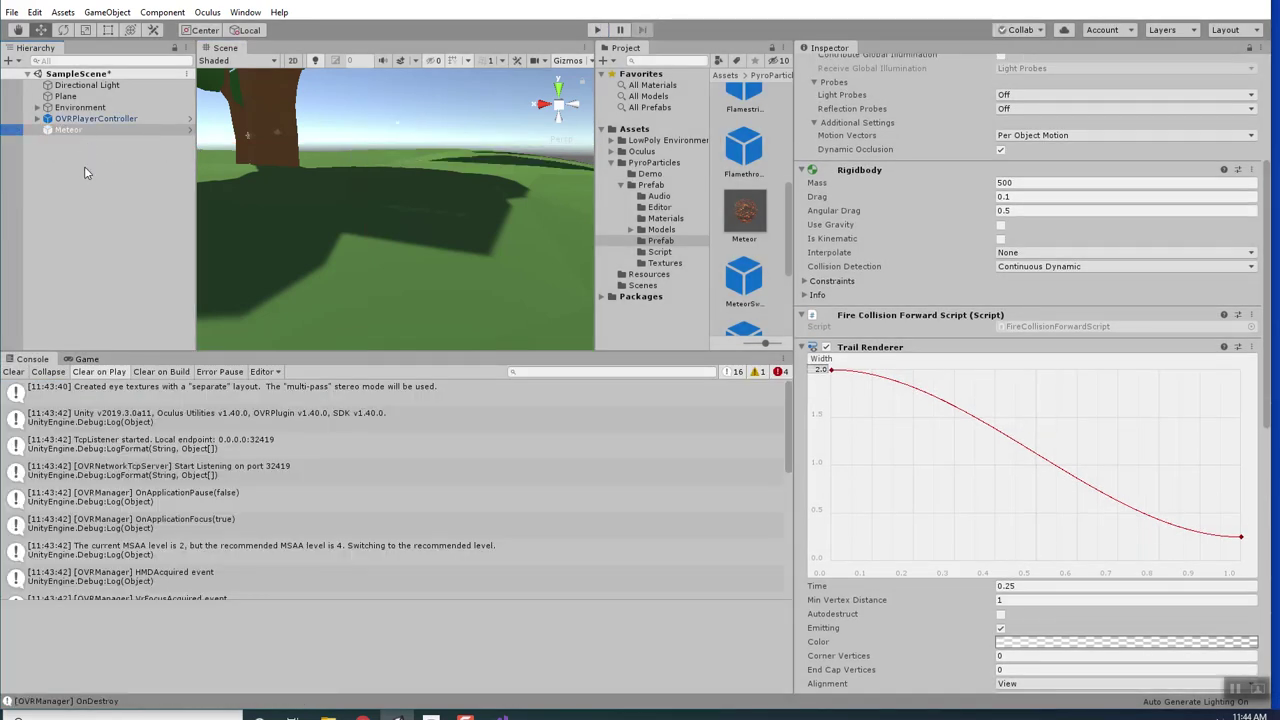
Open CustomController.cs via Edit Script on OVRPlayerController's Custom Controller component.
click(83, 121)
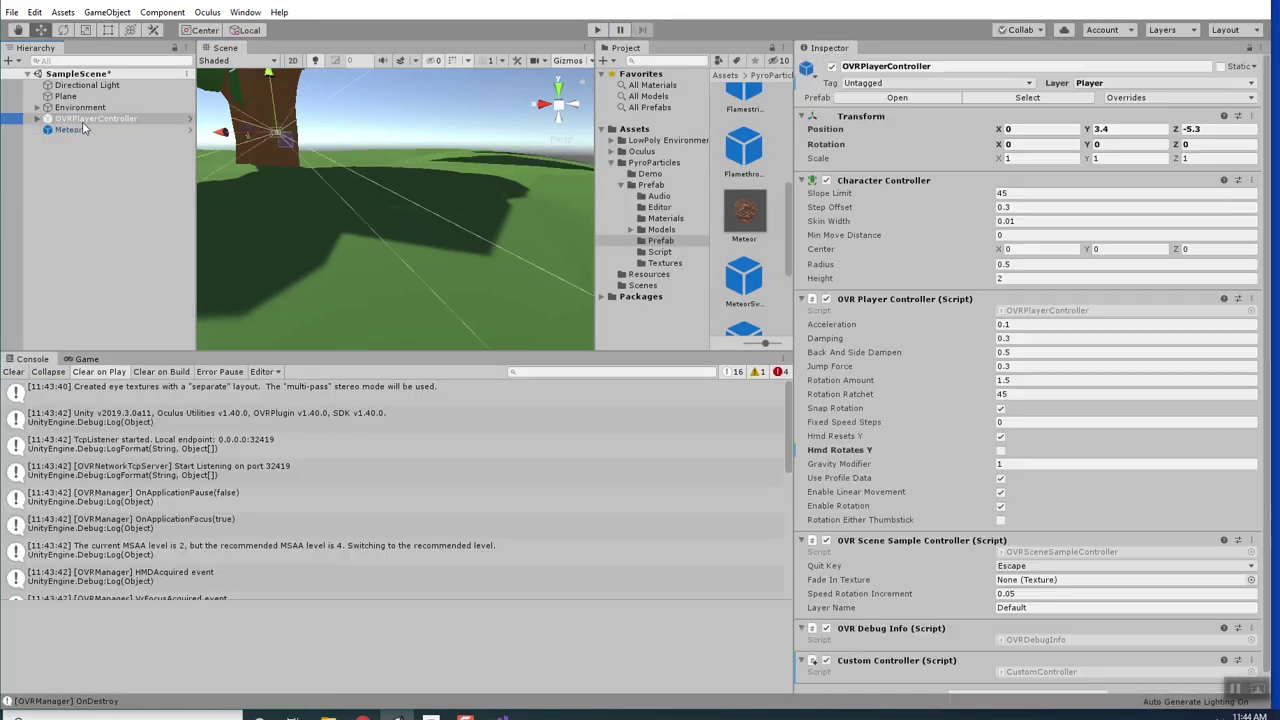
scroll(983, 665, down, 1)
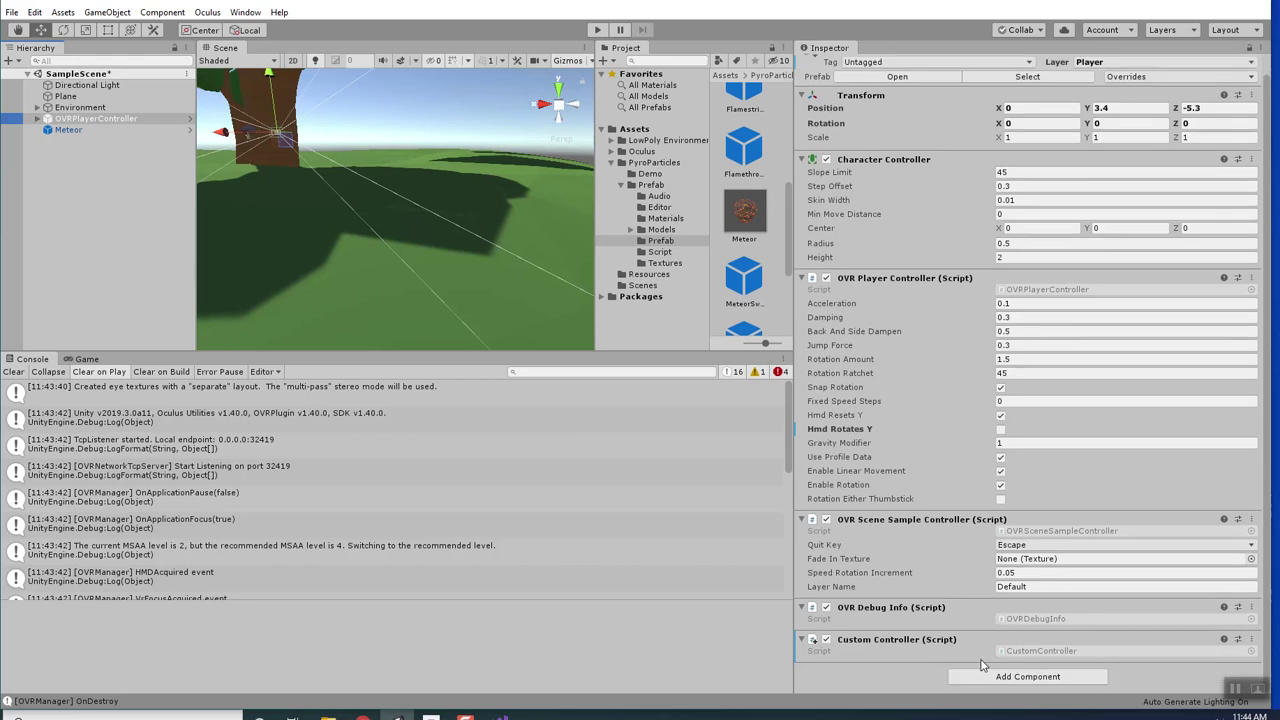
click(1251, 639)
click(1110, 634)
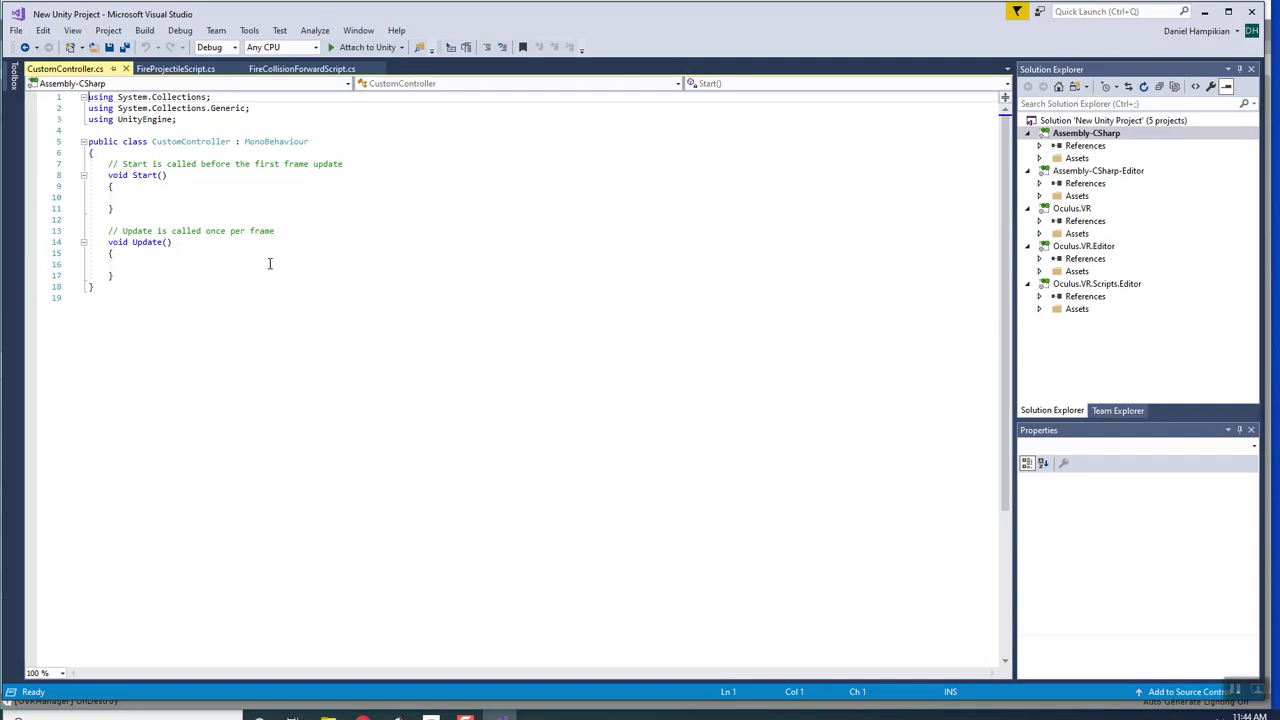
click(175, 257)
drag(107, 164, 336, 165)
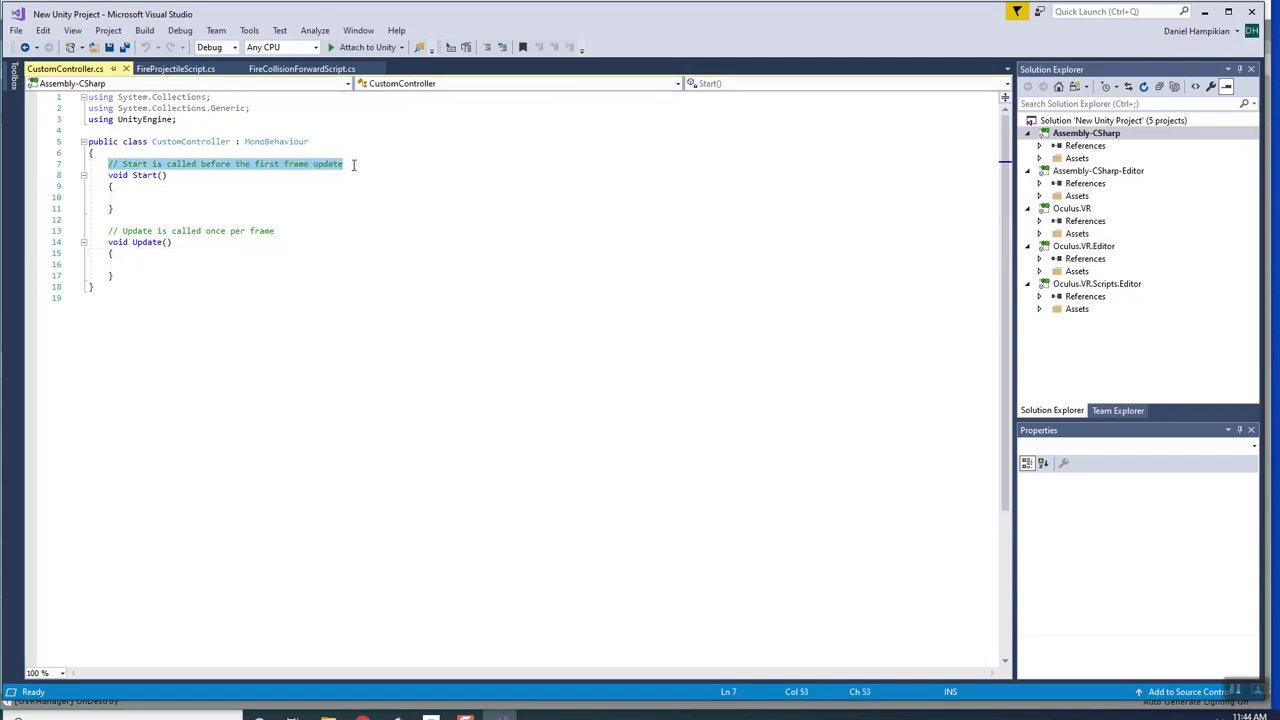
Declare a public GameObject meteor field in CustomController.
text(publ)
key(BackSpace)
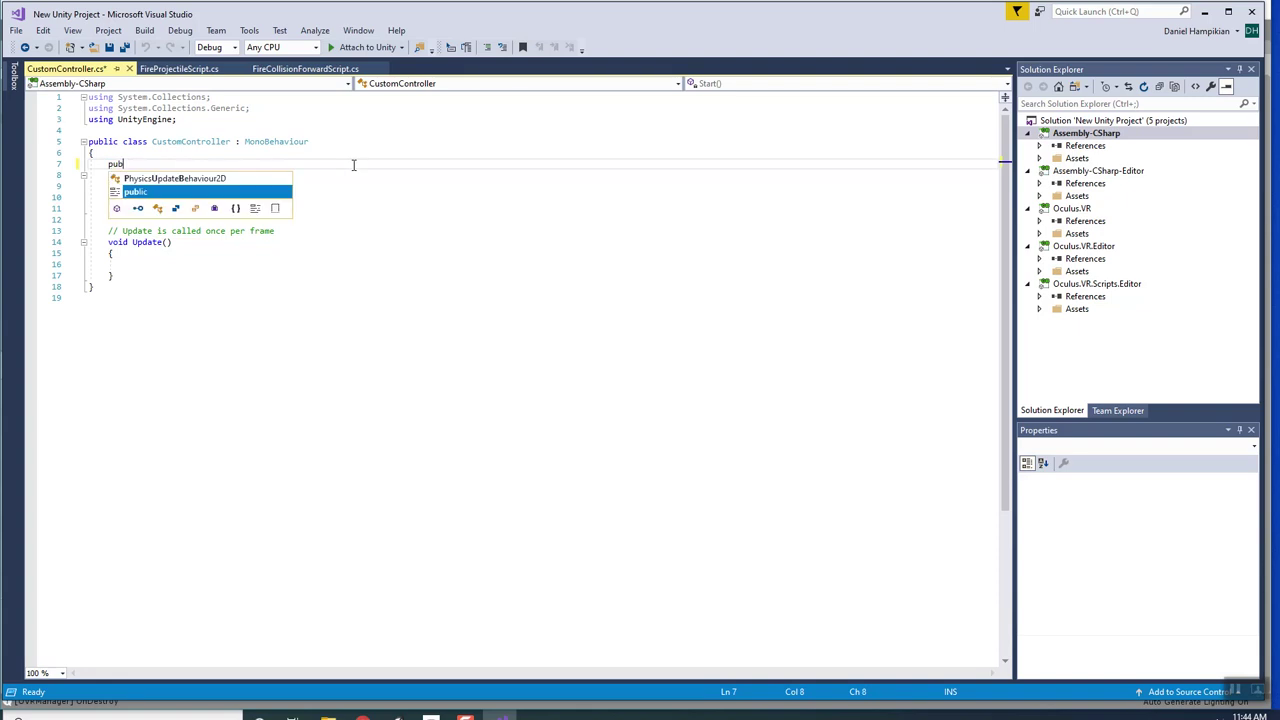
text(lic )
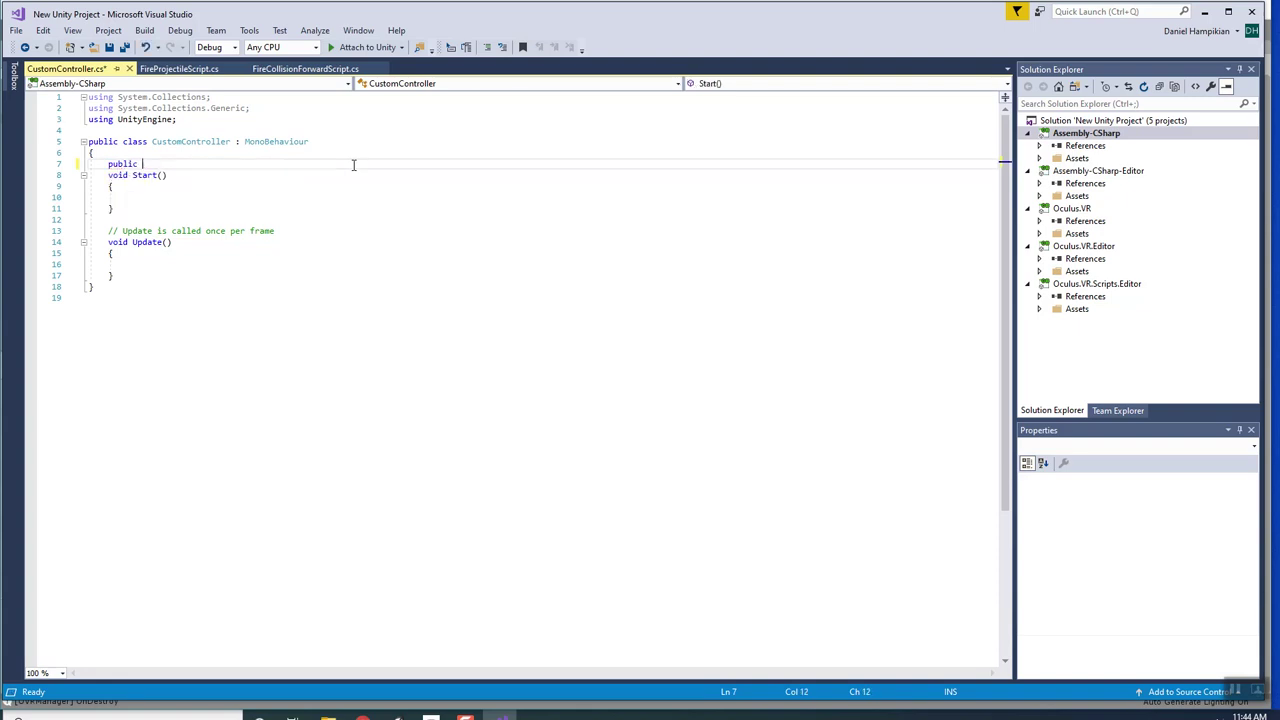
text(GameObject )
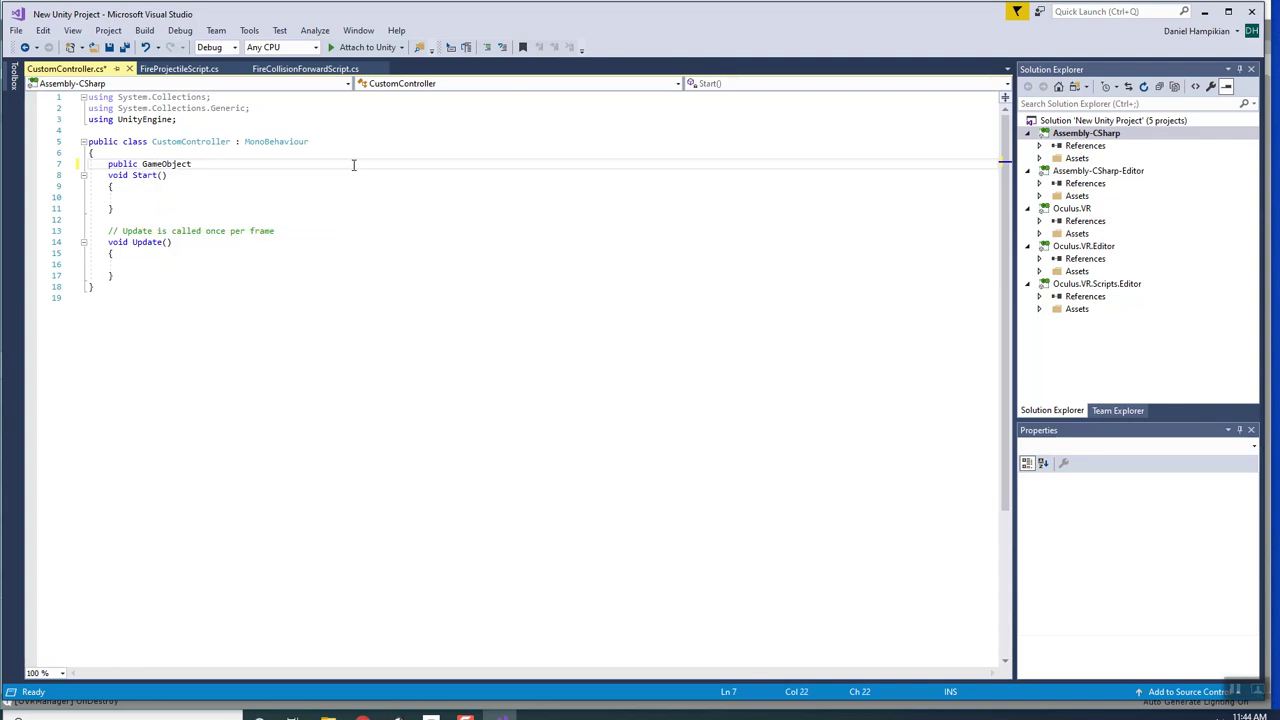
text(meto)
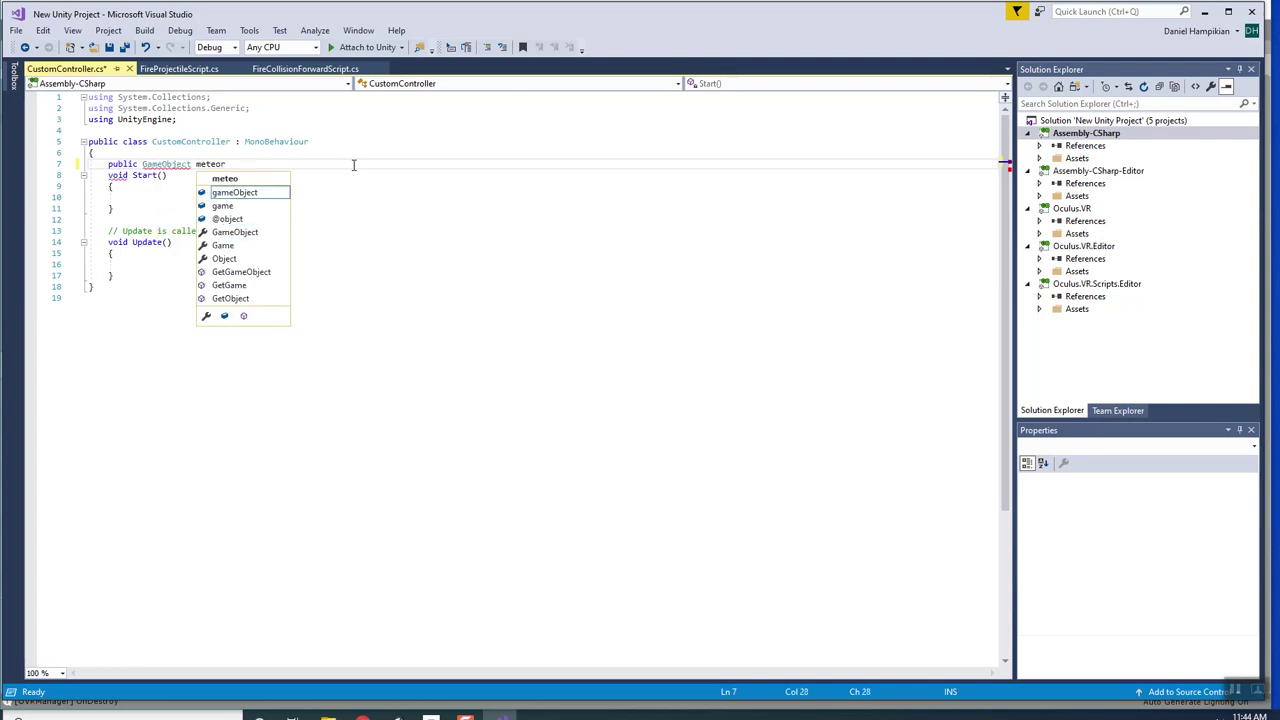
text(or;)
Delete the empty Start method and the comment line above Update.
click(222, 206)
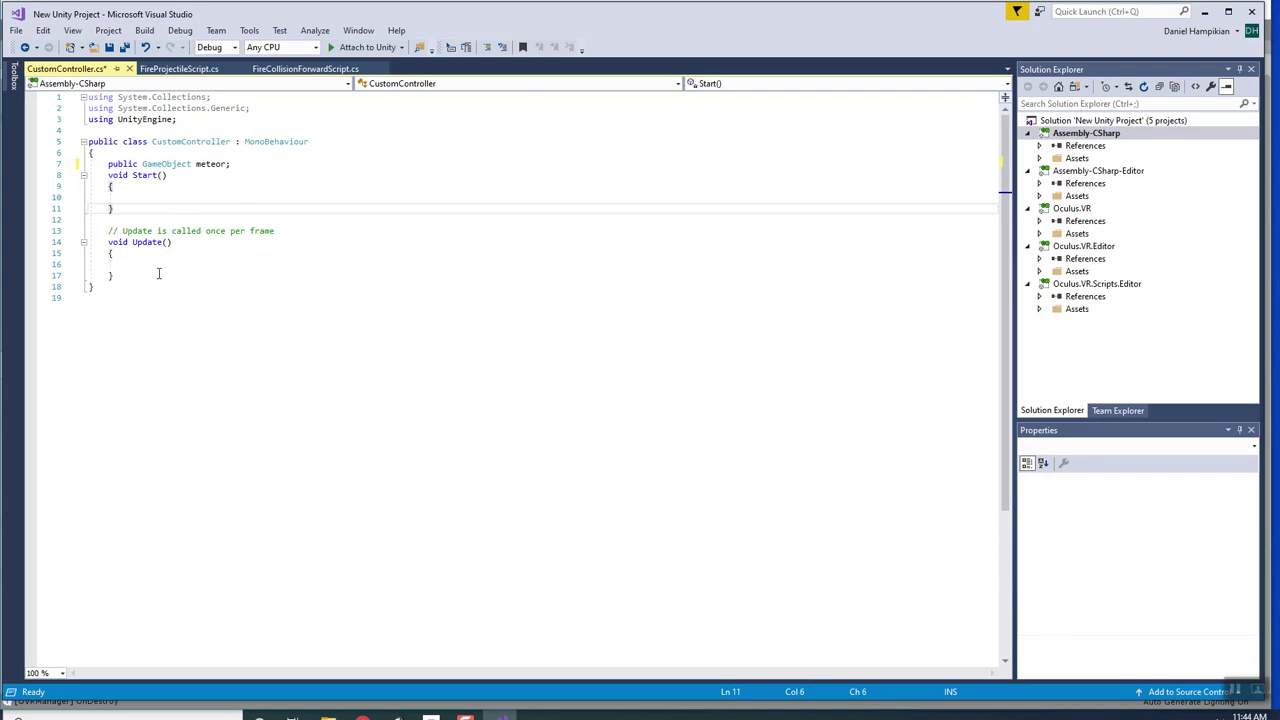
drag(149, 274, 110, 177)
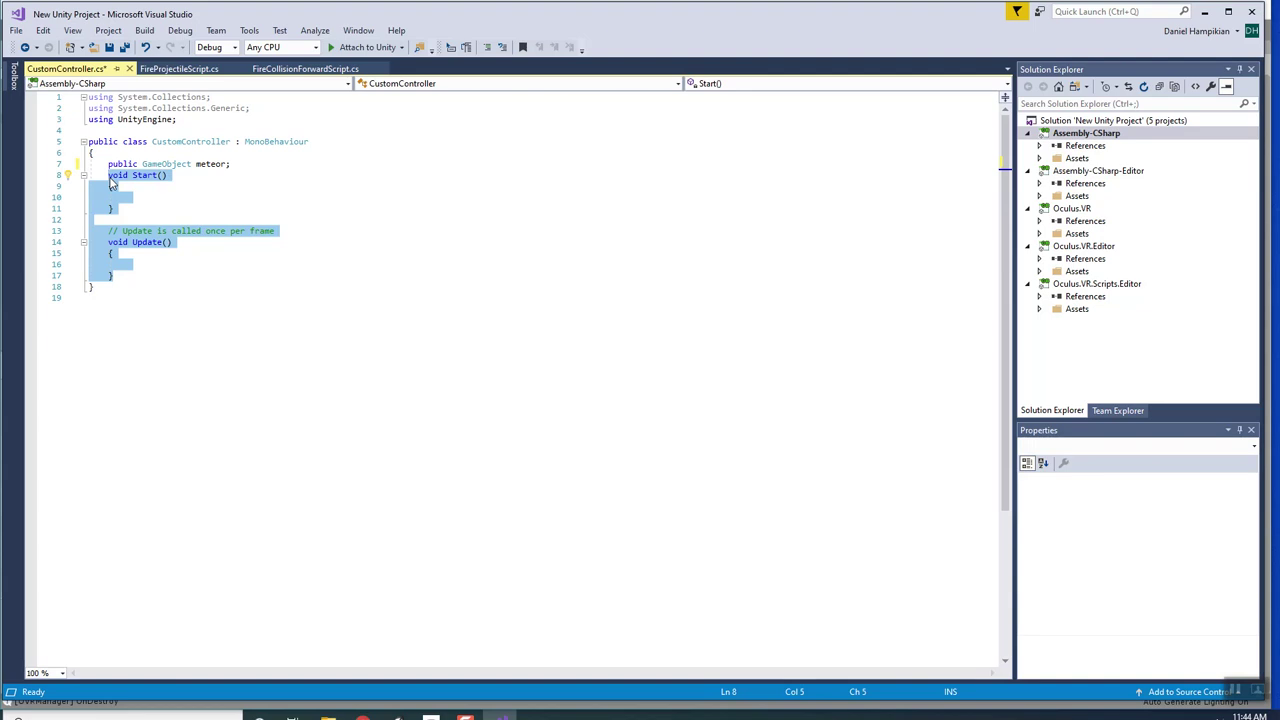
click(112, 180)
key(Down)
key(Down)
key(Down)
key(End)
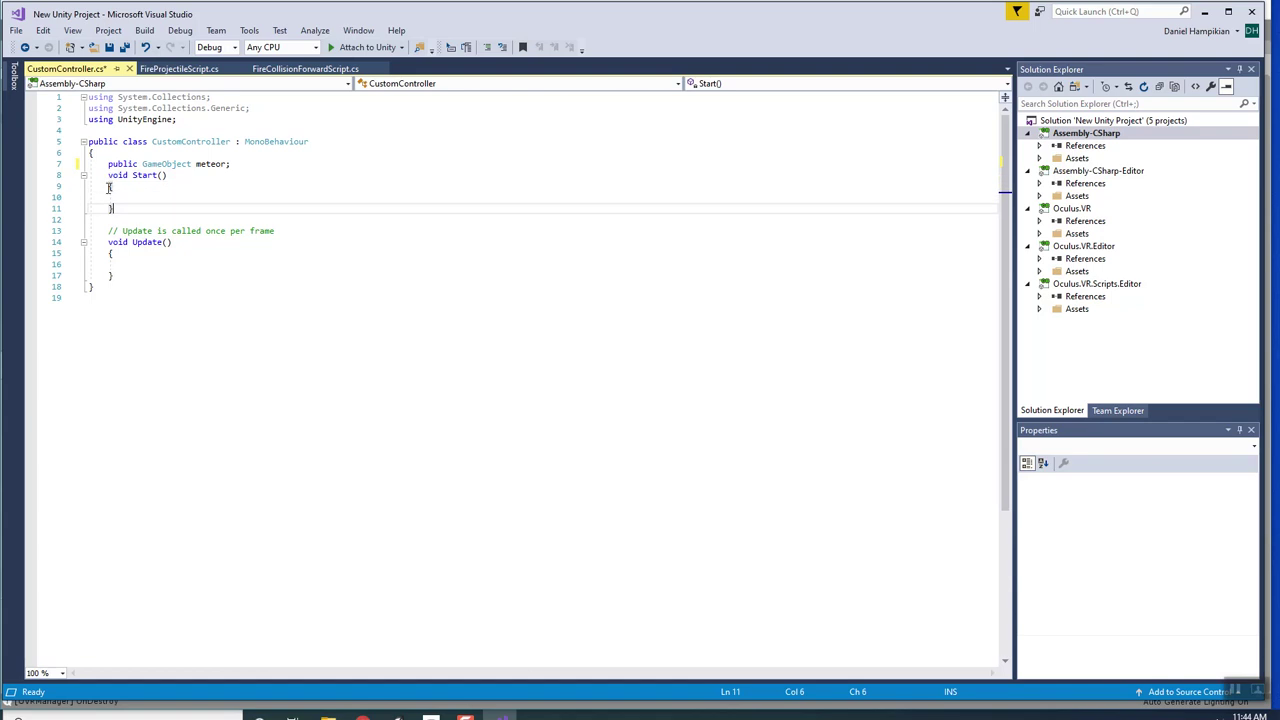
drag(119, 202, 110, 180)
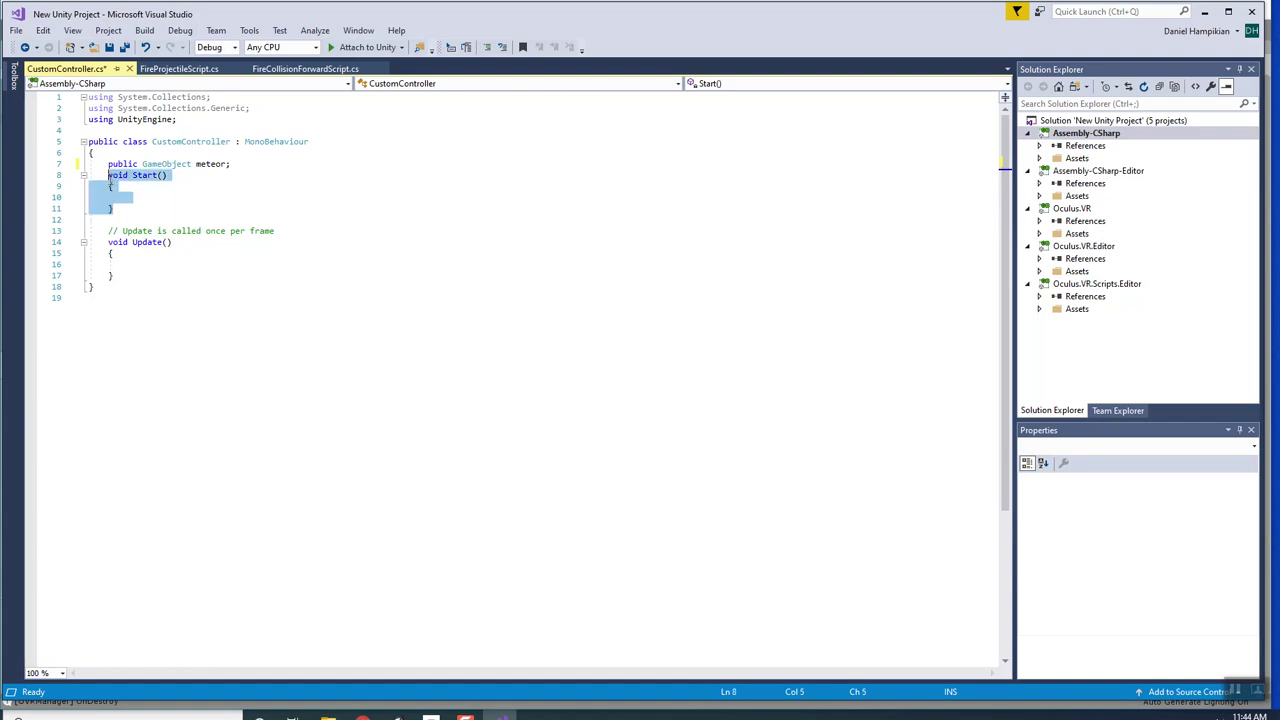
key(Delete)
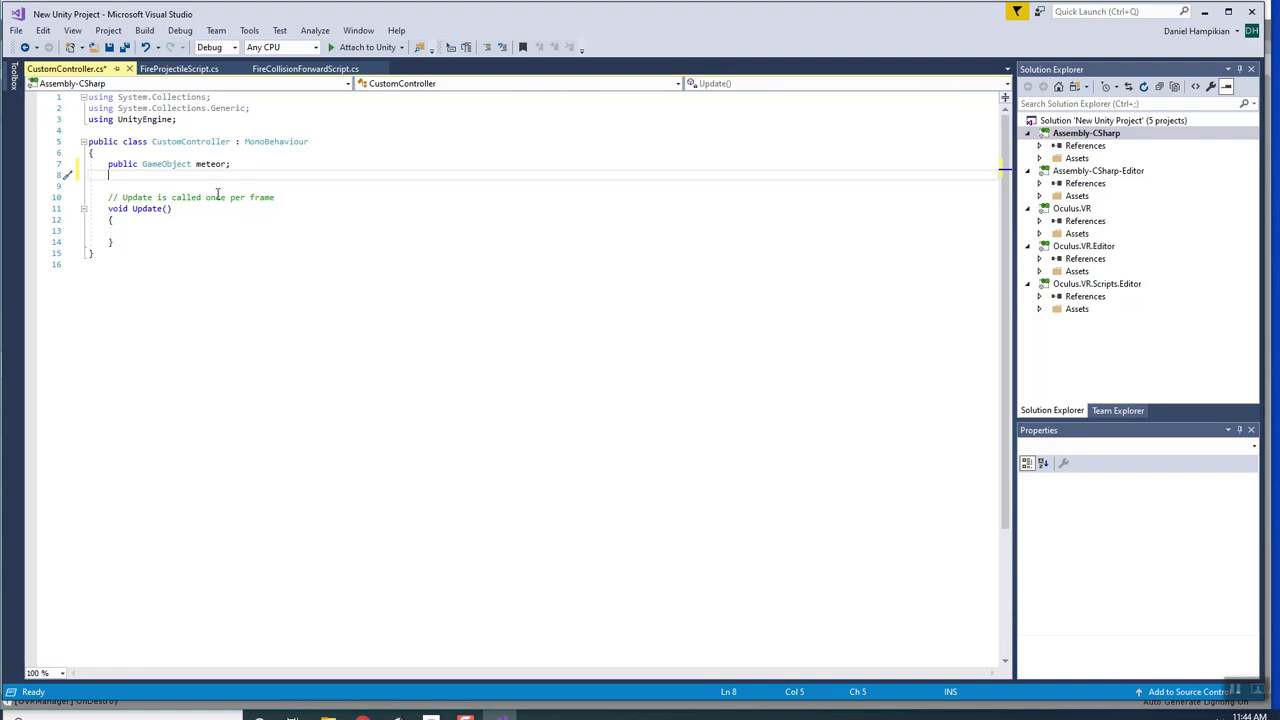
triple_click(217, 196)
key(Delete)
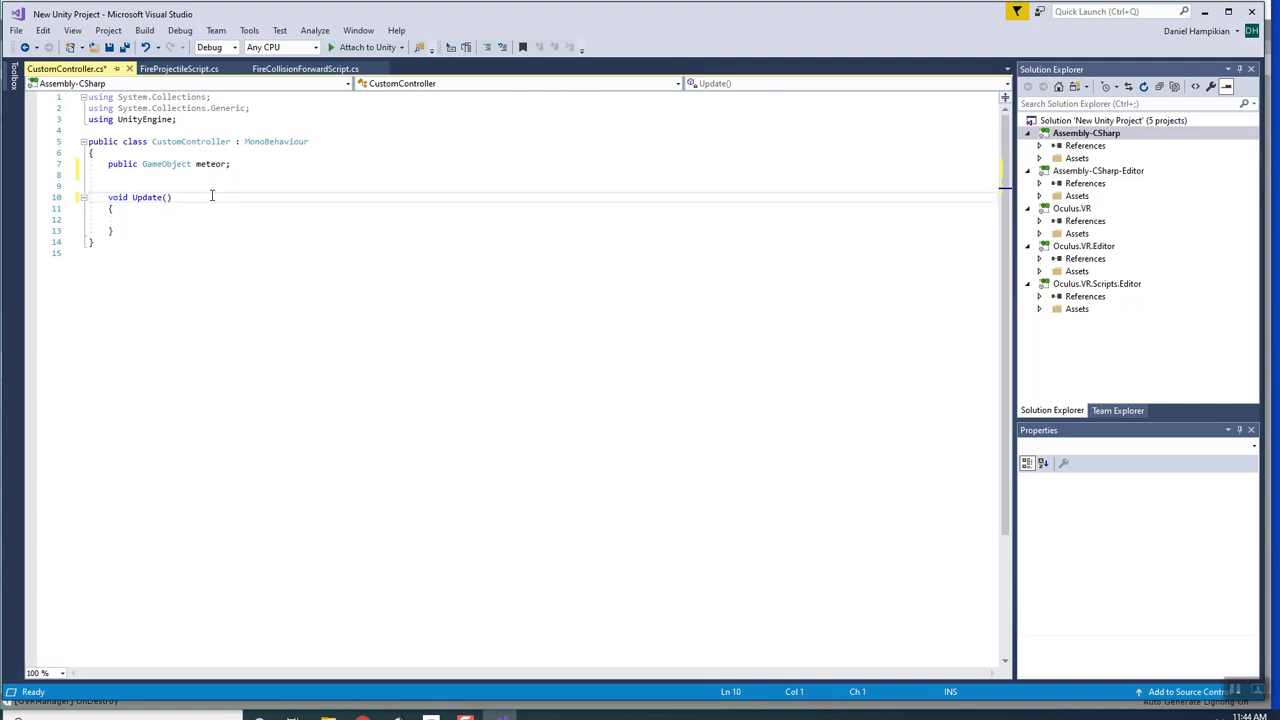
click(176, 217)
Begin an if statement in Update typed as 'if(OVRInput.'.
text(if(Over)
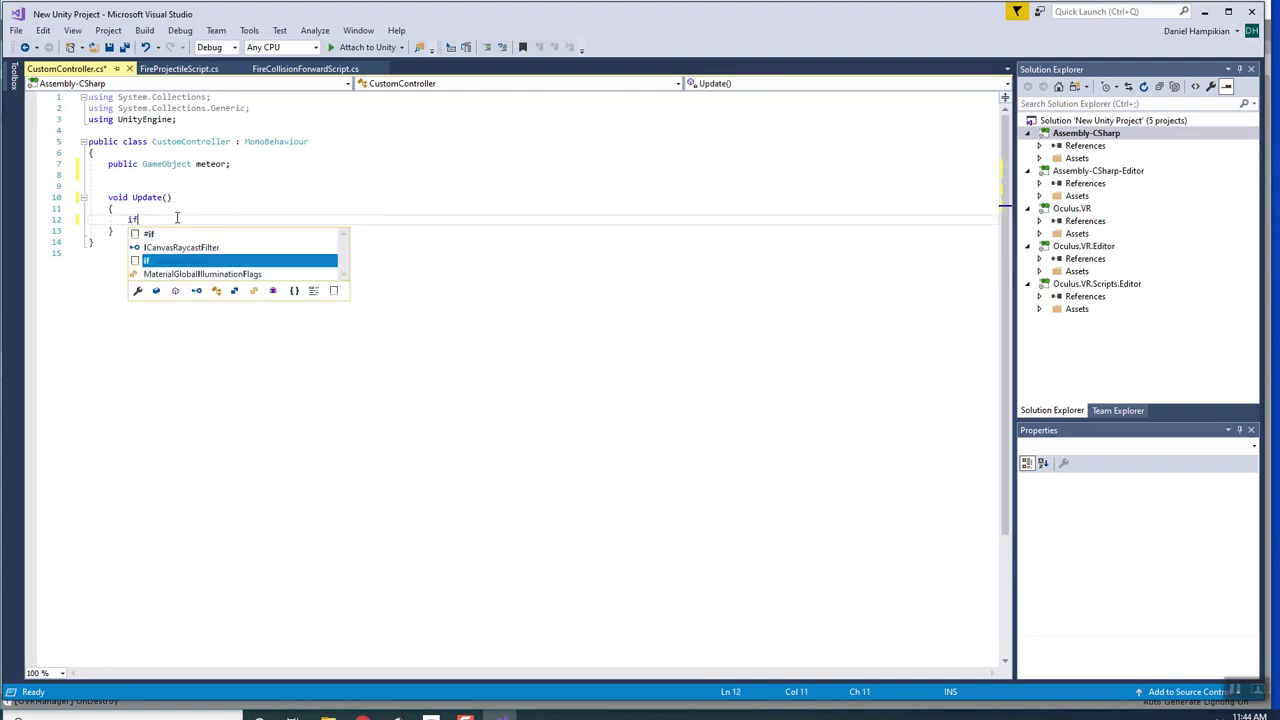
key(BackSpace)
key(BackSpace)
key(BackSpace)
text(VR)
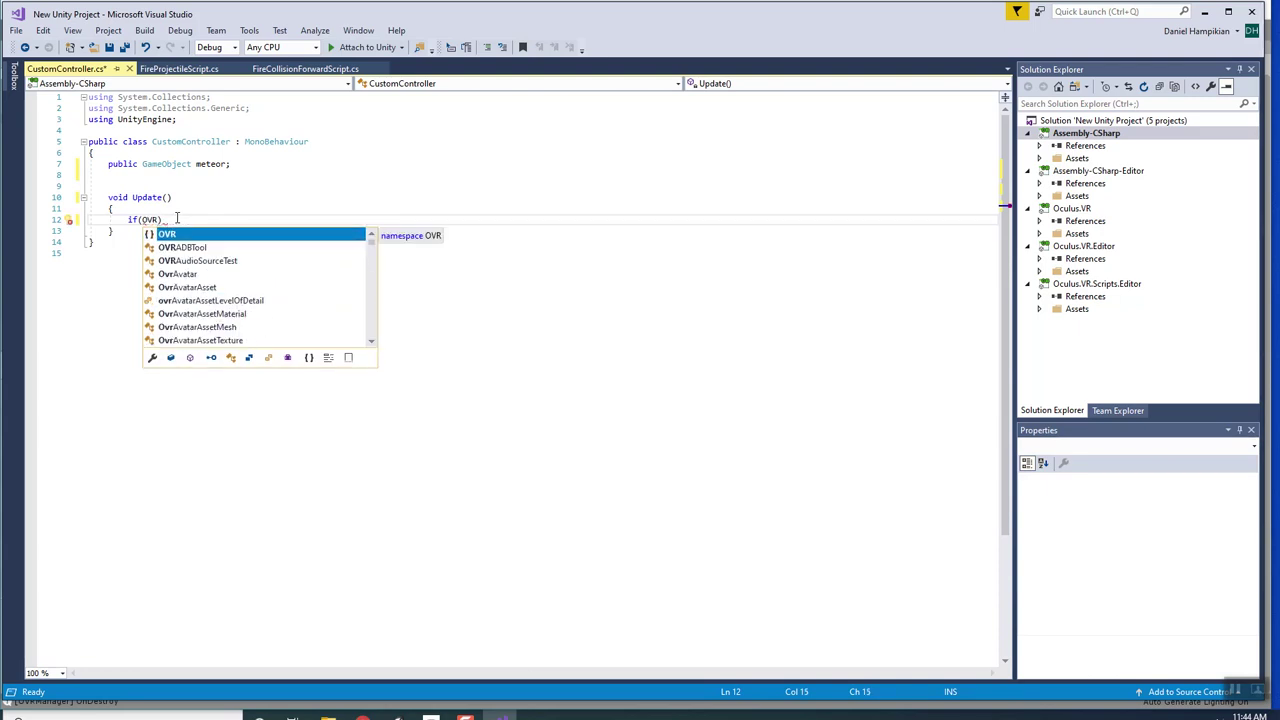
text(.In)
key(BackSpace)
key(BackSpace)
text(inpu)
key(BackSpace)
key(BackSpace)
key(BackSpace)
key(BackSpace)
key(BackSpace)
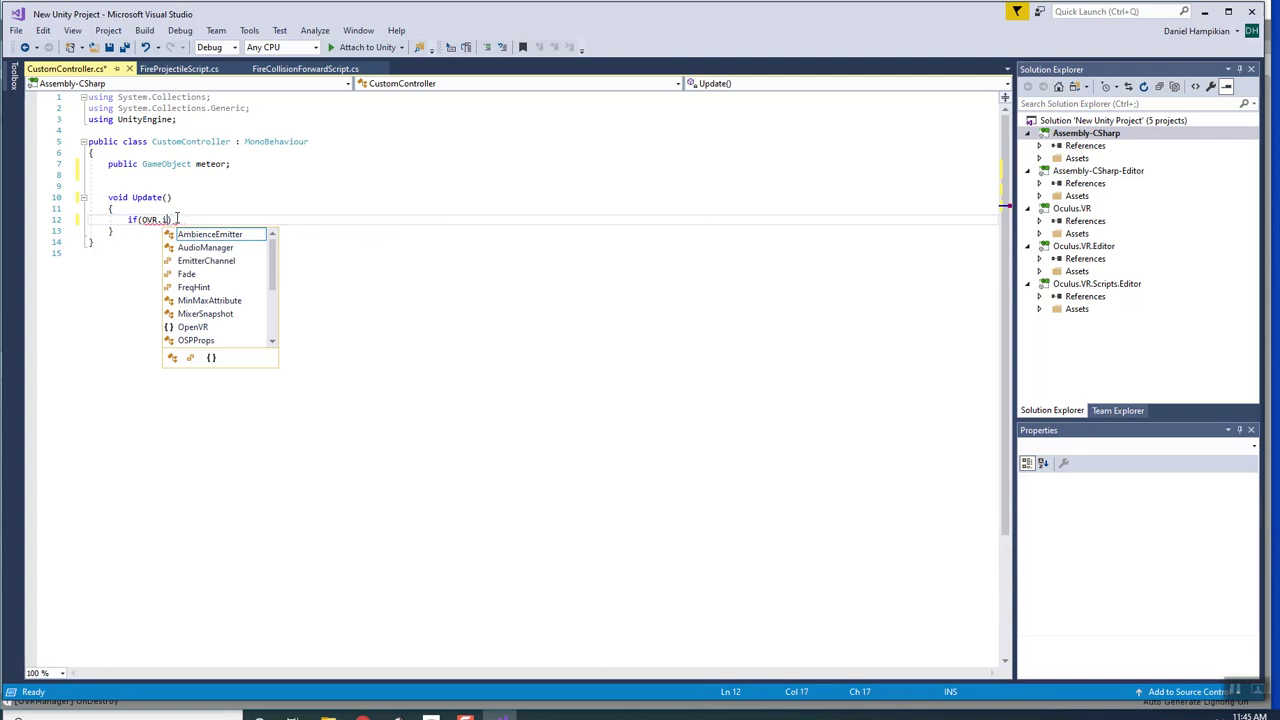
text(OVRInput.)
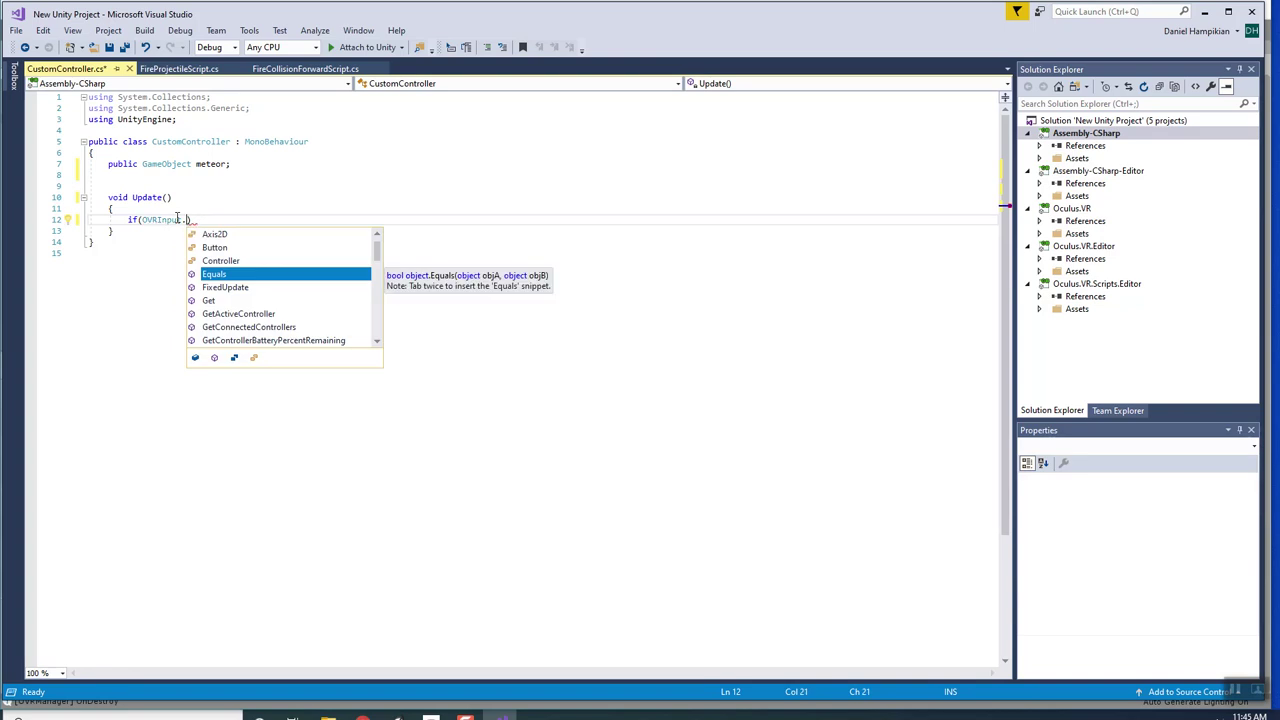
Pick Button from IntelliSense and start its argument, giving if(OVRInput.Button(OVRInput.).
key(Up)
key(Up)
key(Up)
key(Down)
key(Down)
key(Down)
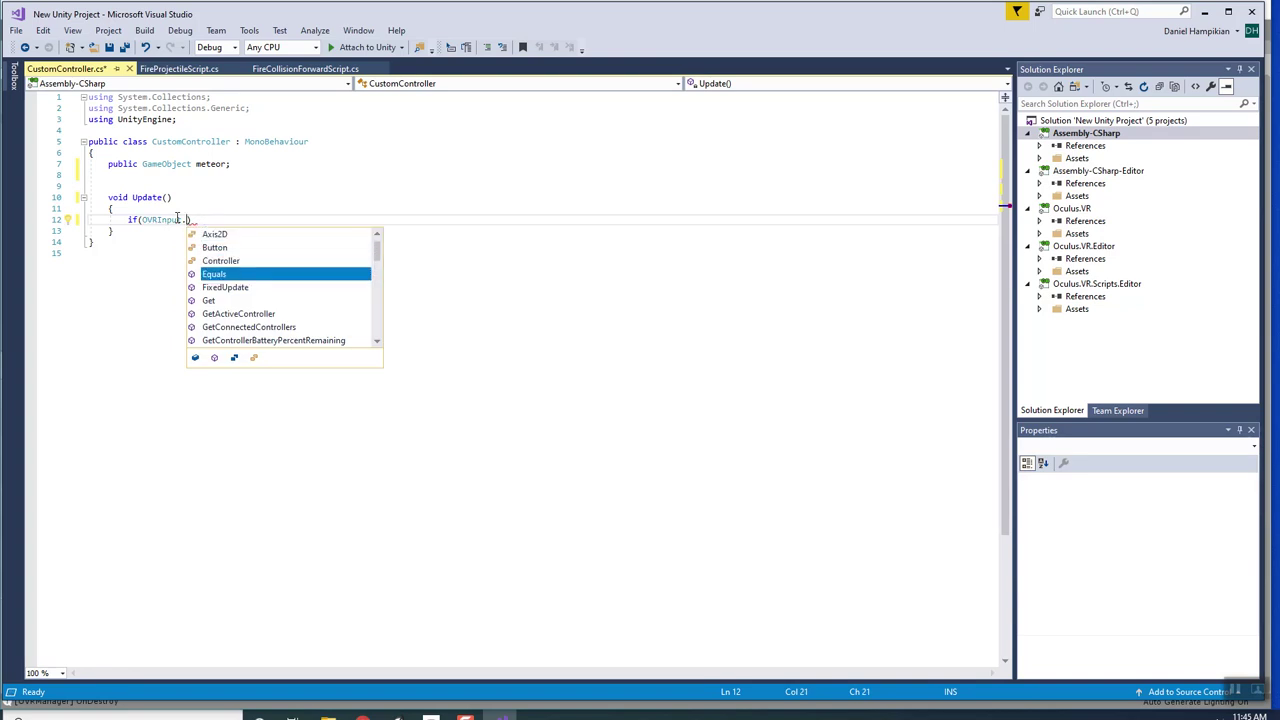
key(Up)
key(Up)
key(Tab)
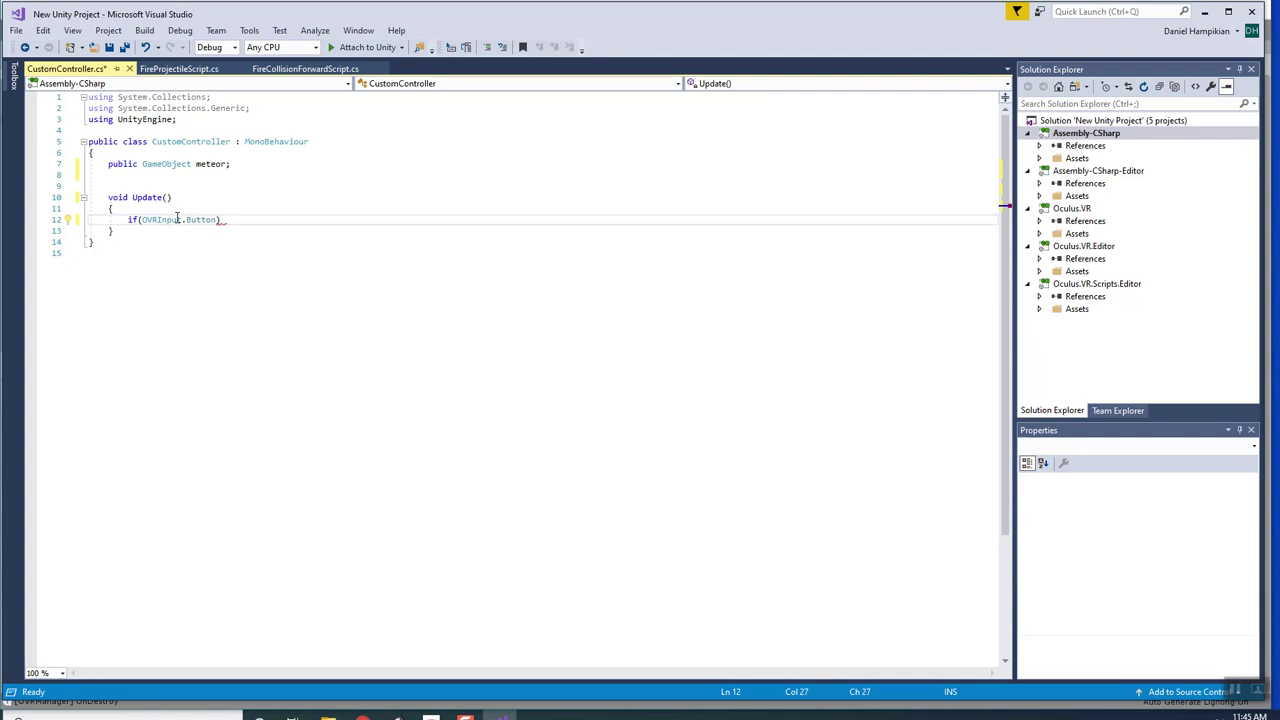
text((OVR)
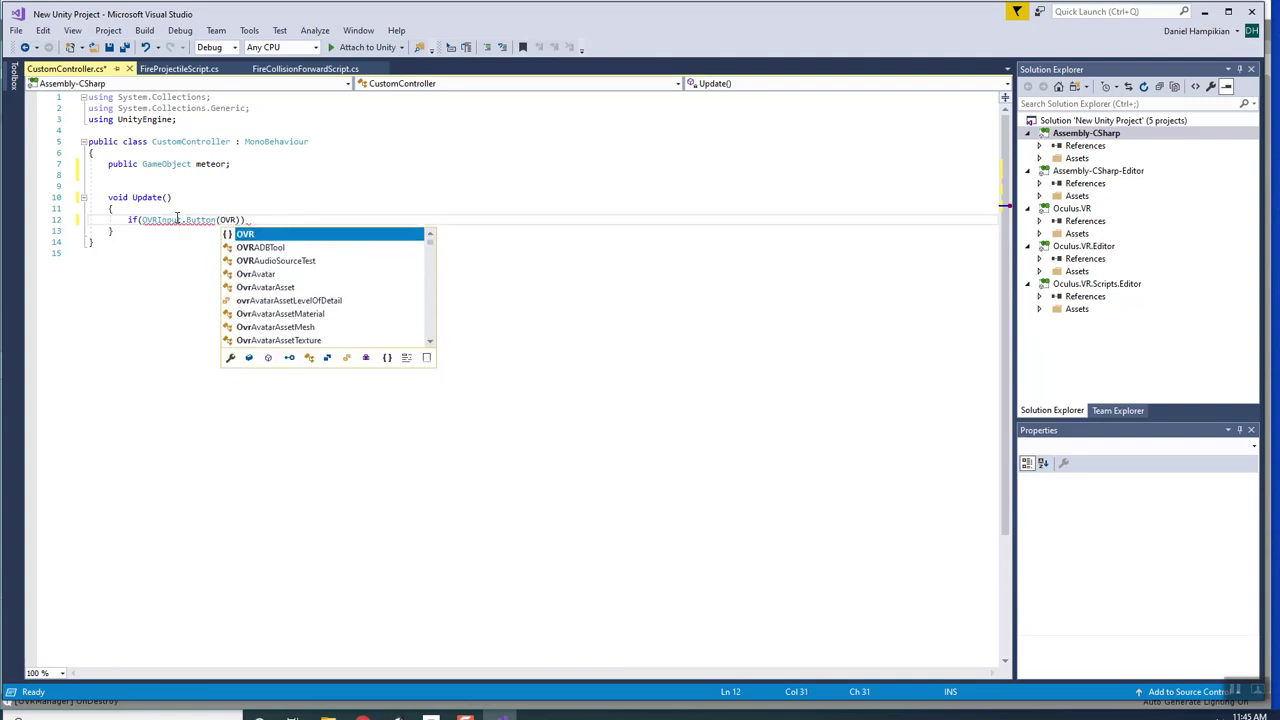
text(Input)
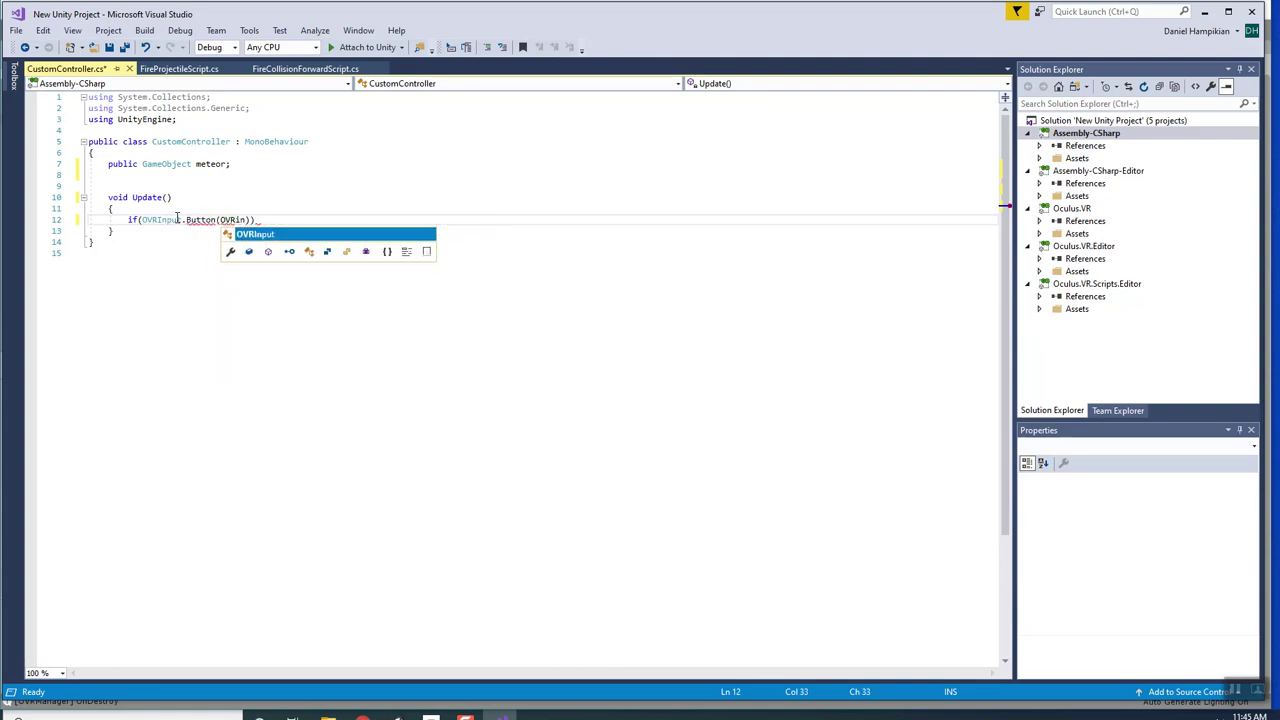
text(.)
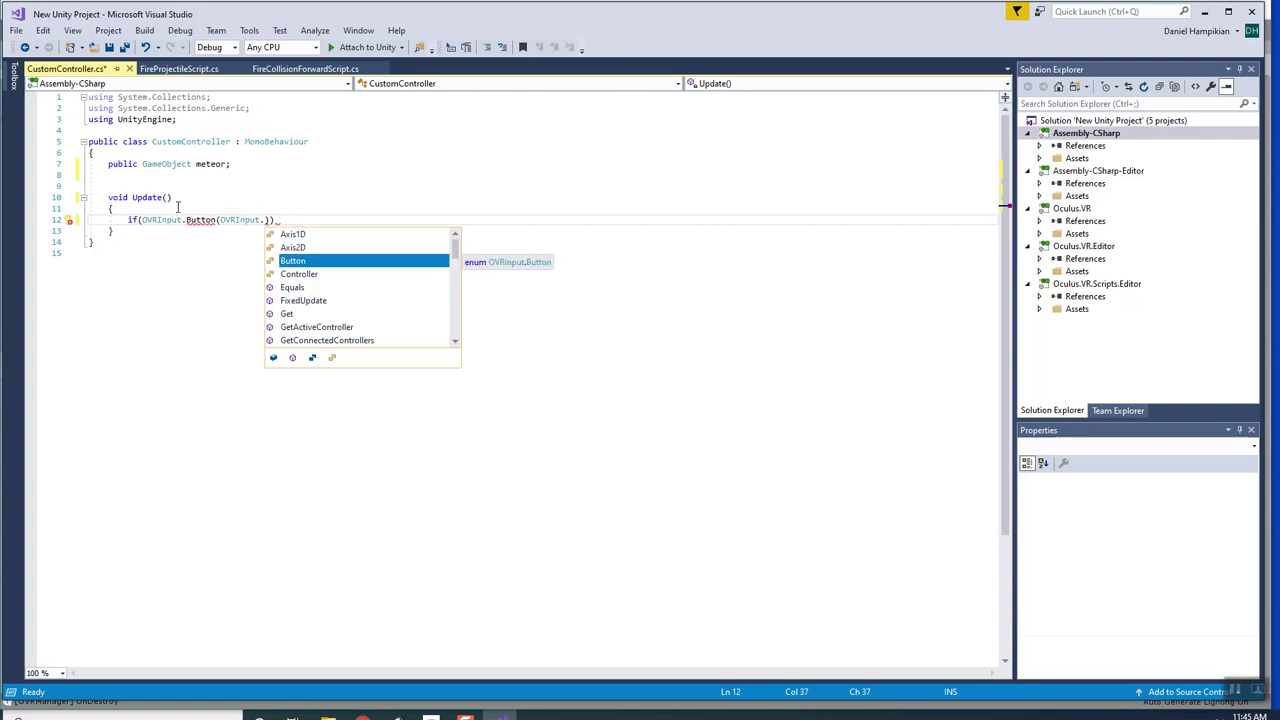
click(180, 208)
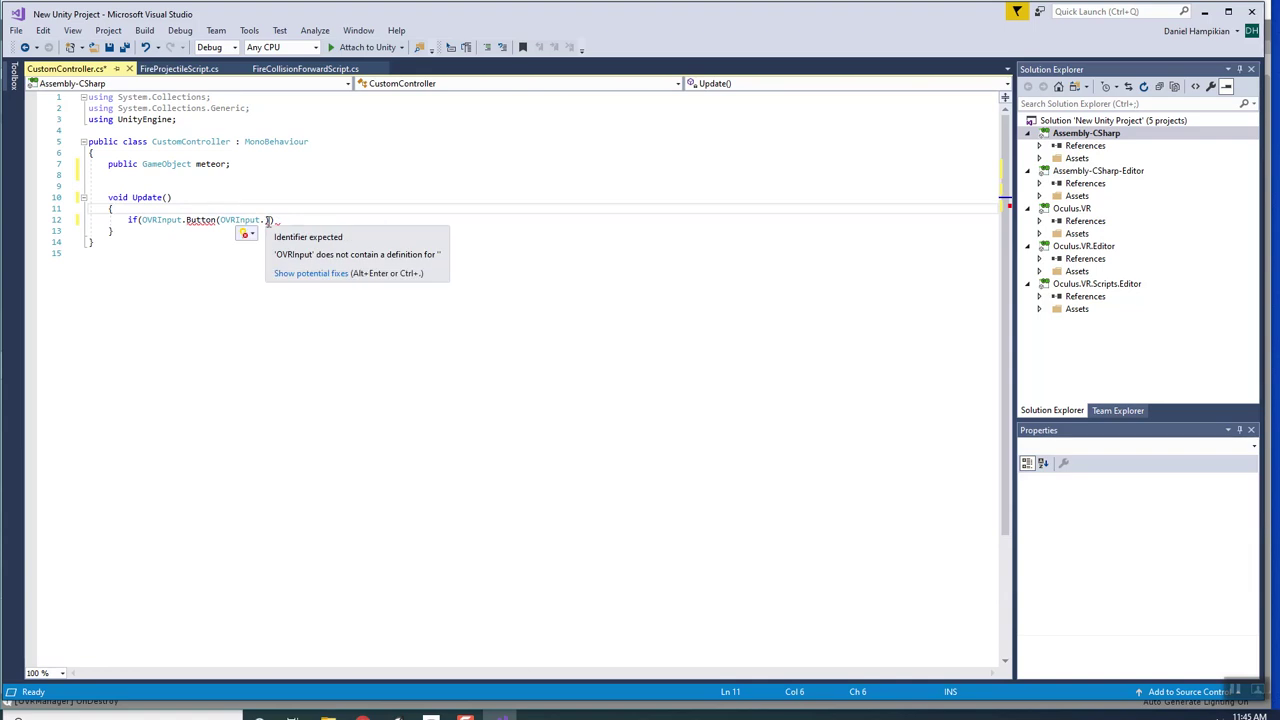
click(266, 220)
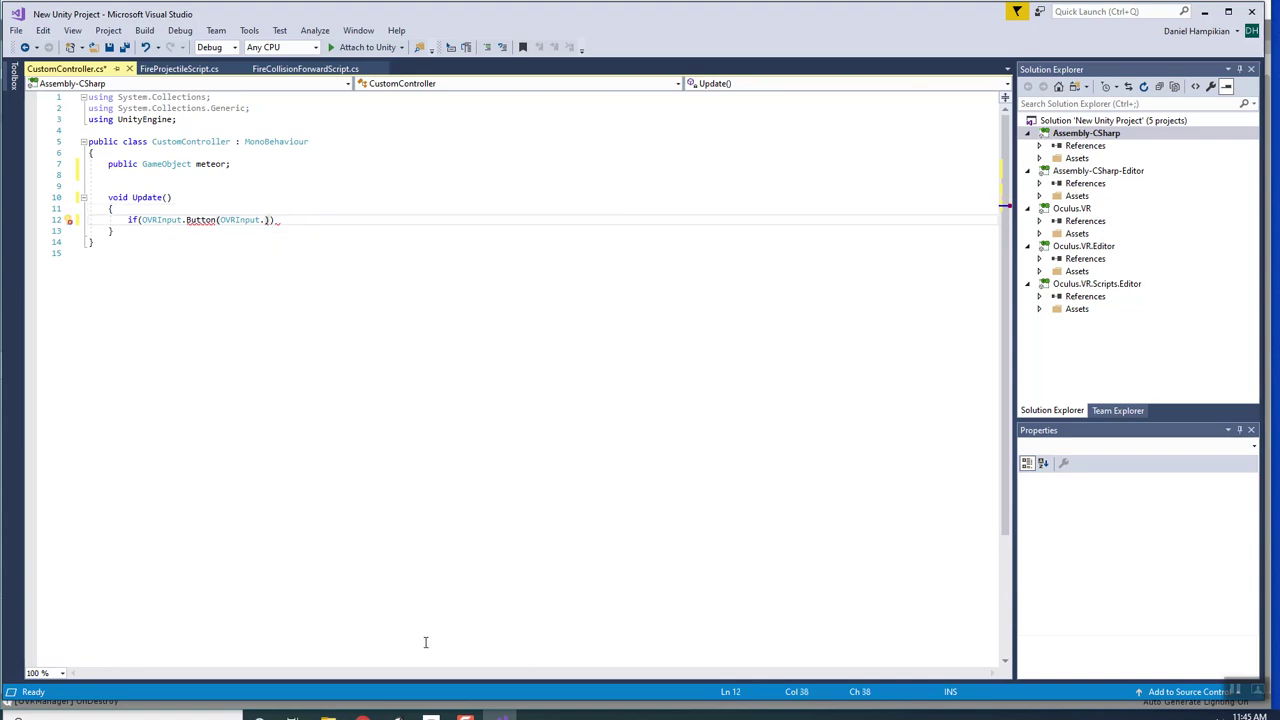
Search Chrome for 'OVR INPut' and open the Oculus Developer Center OVRInput page.
click(362, 716)
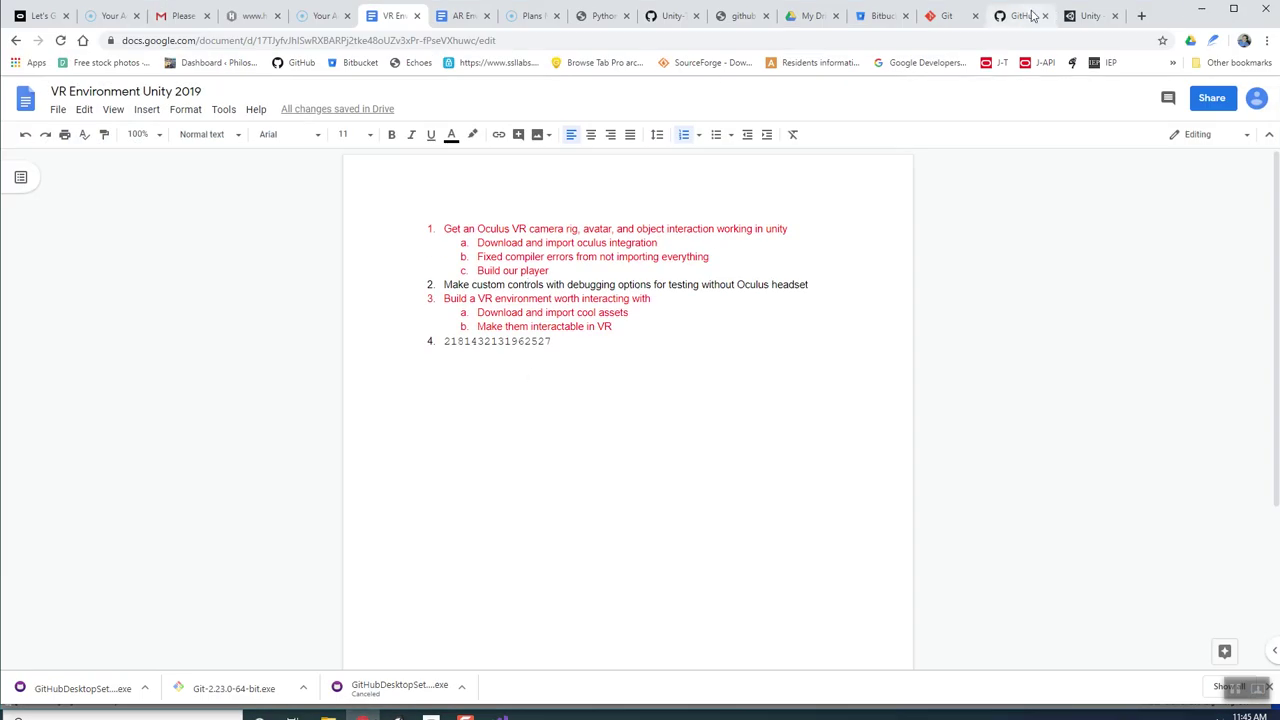
click(1142, 17)
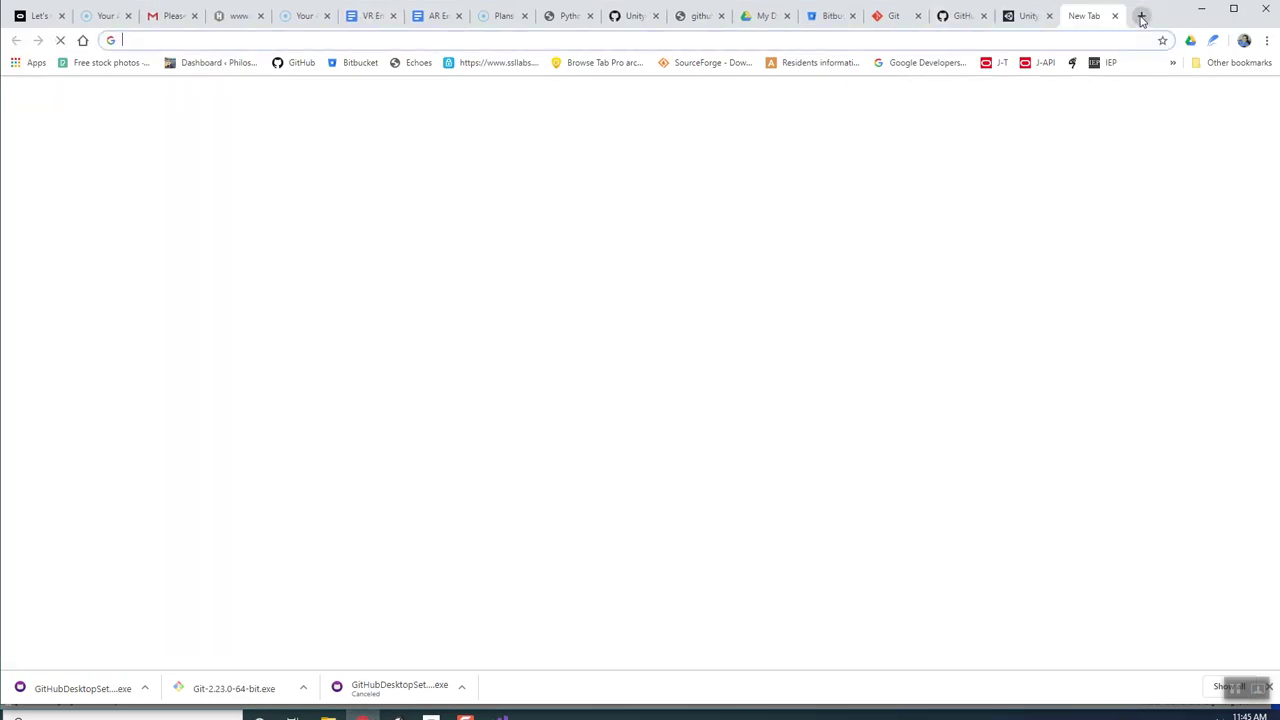
text(OVR INPut)
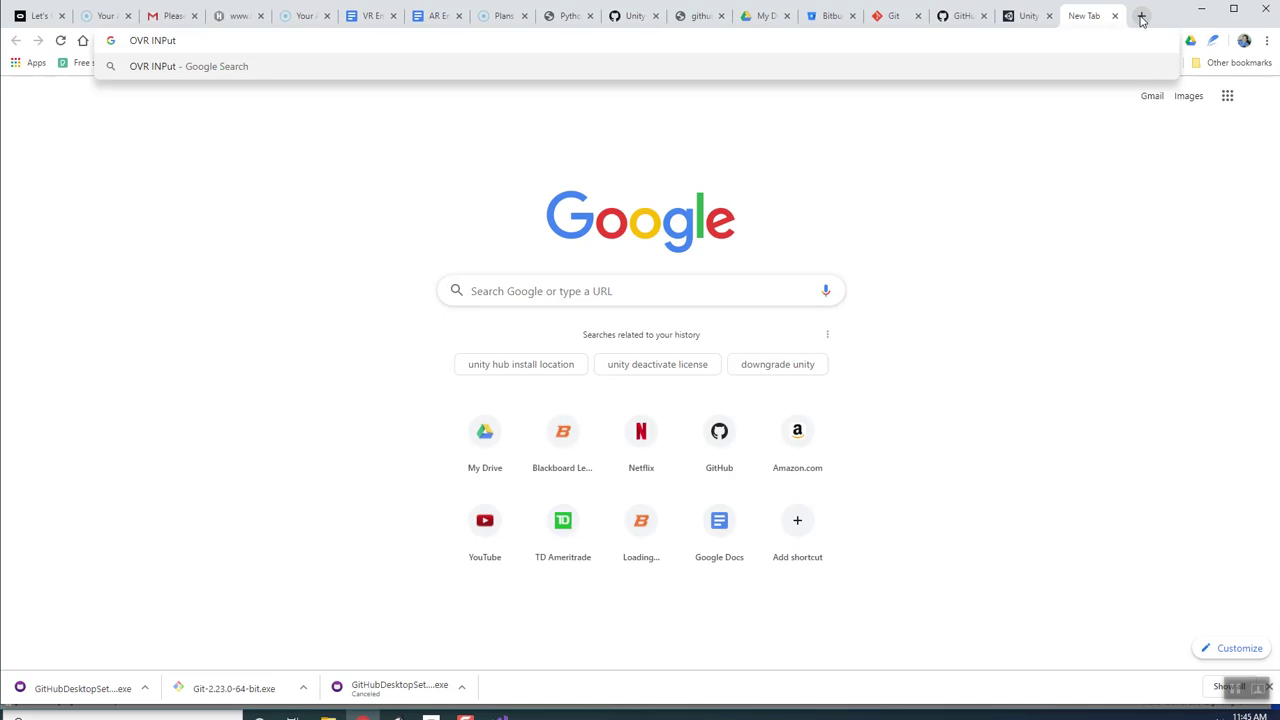
key(Return)
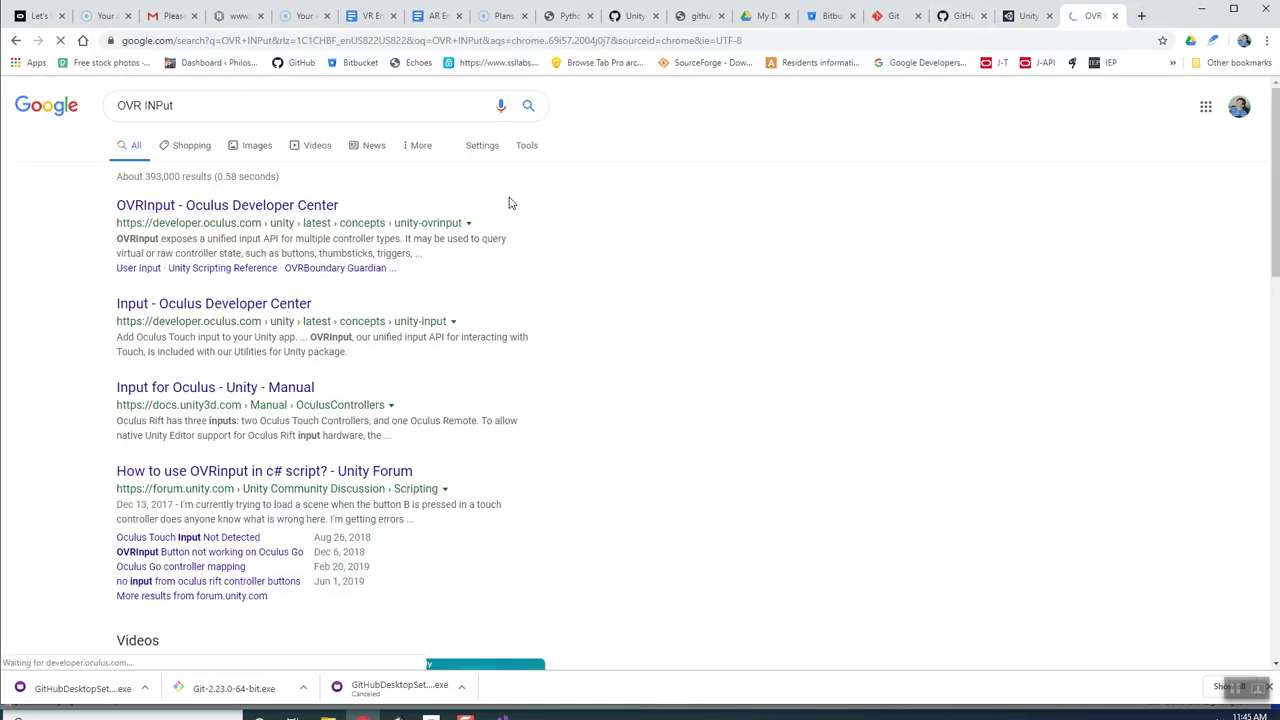
click(290, 205)
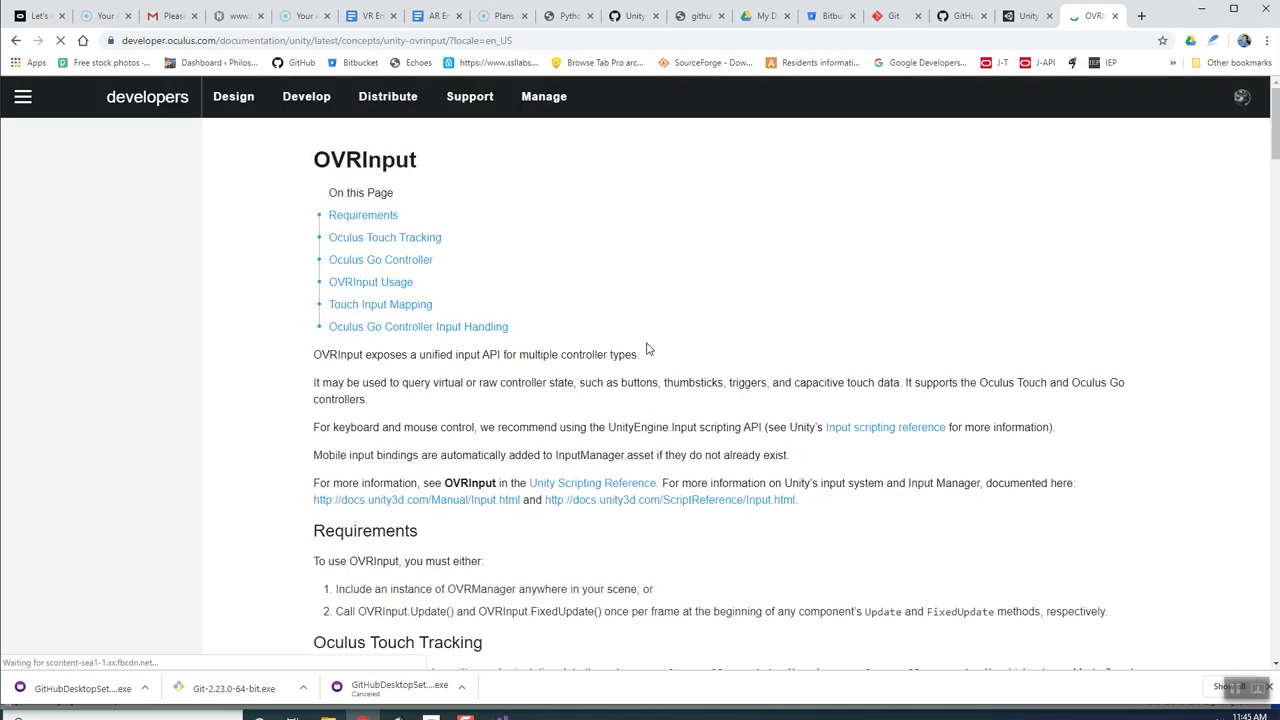
Copy the X button release example lines from the page's example usage code.
scroll(668, 415, down, 6)
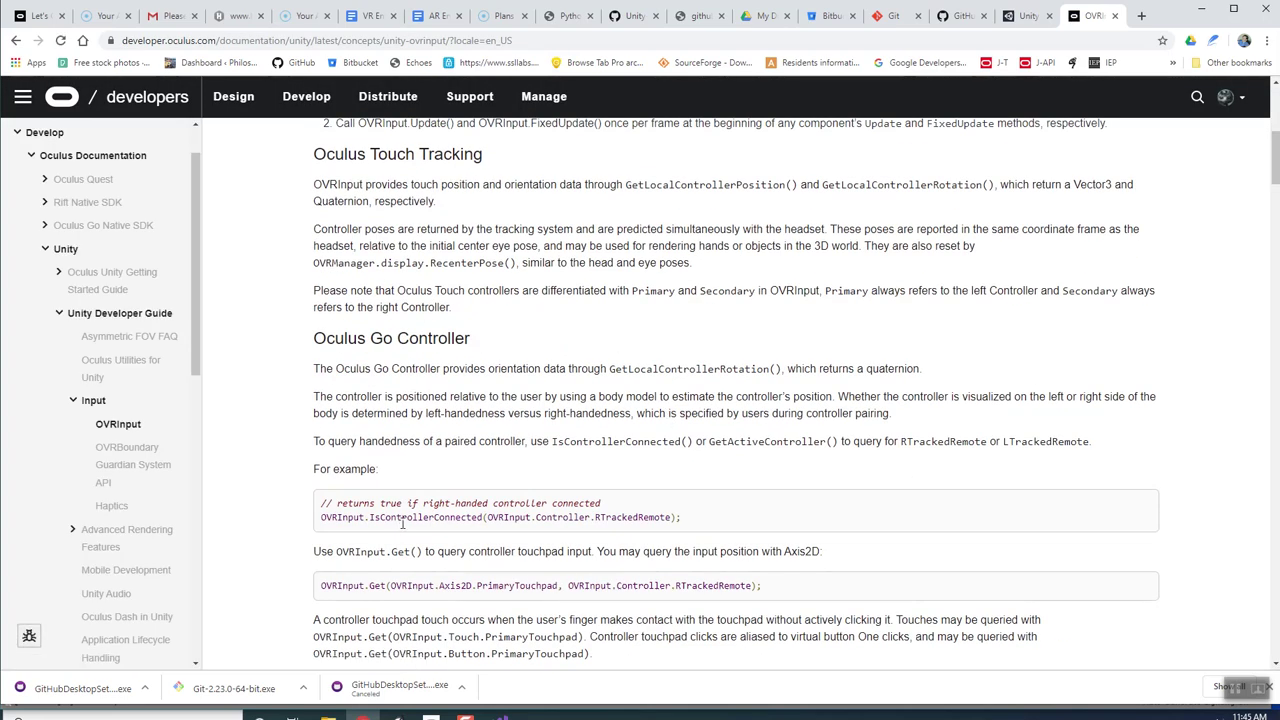
scroll(414, 528, down, 2)
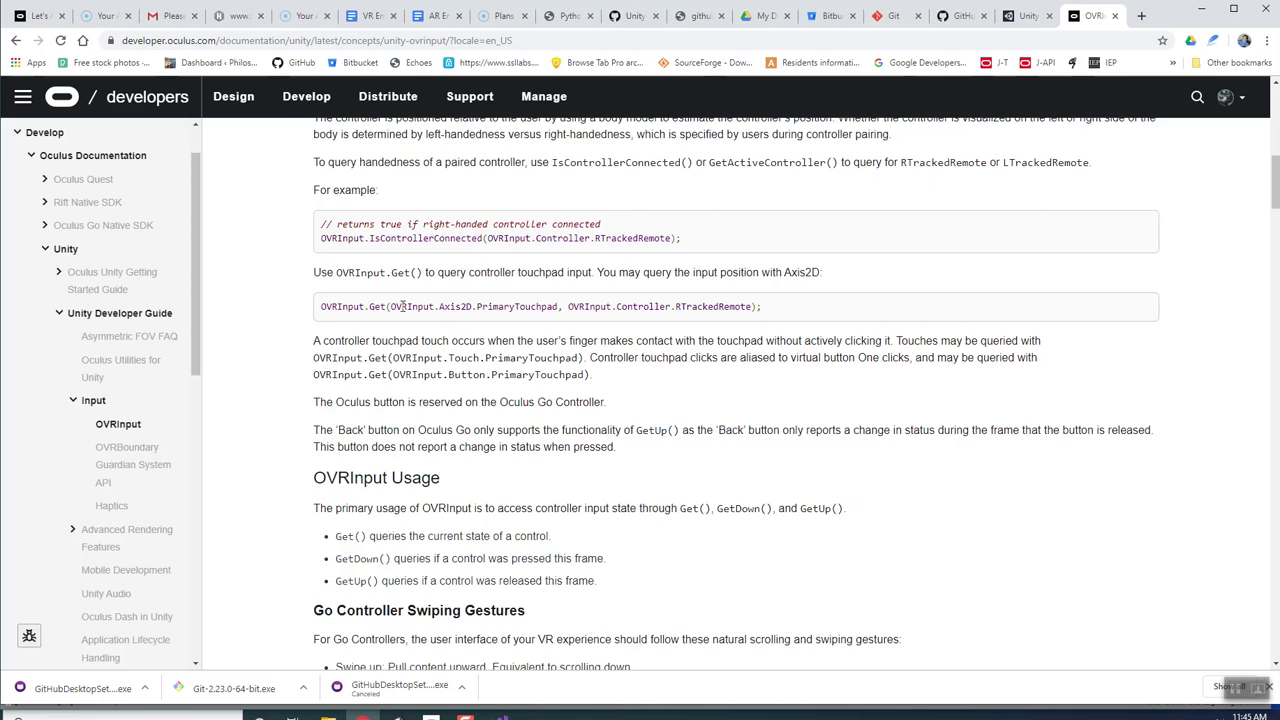
drag(321, 305, 770, 316)
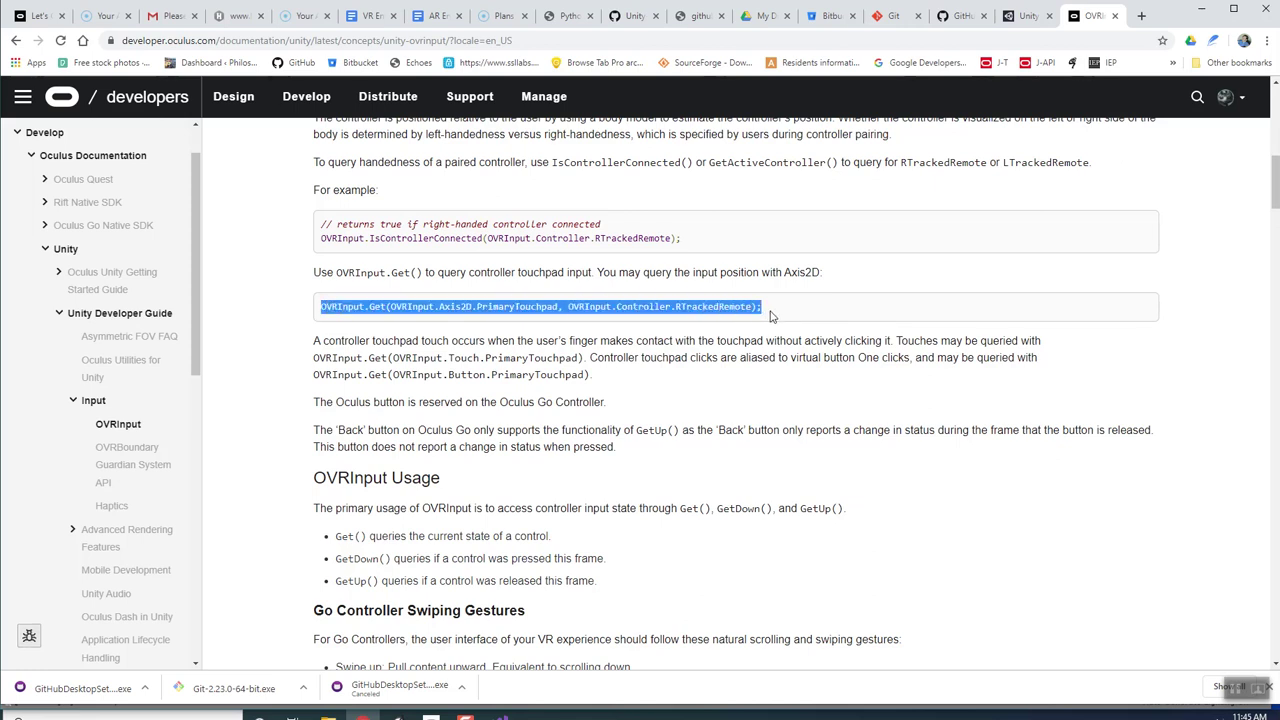
scroll(770, 316, down, 20)
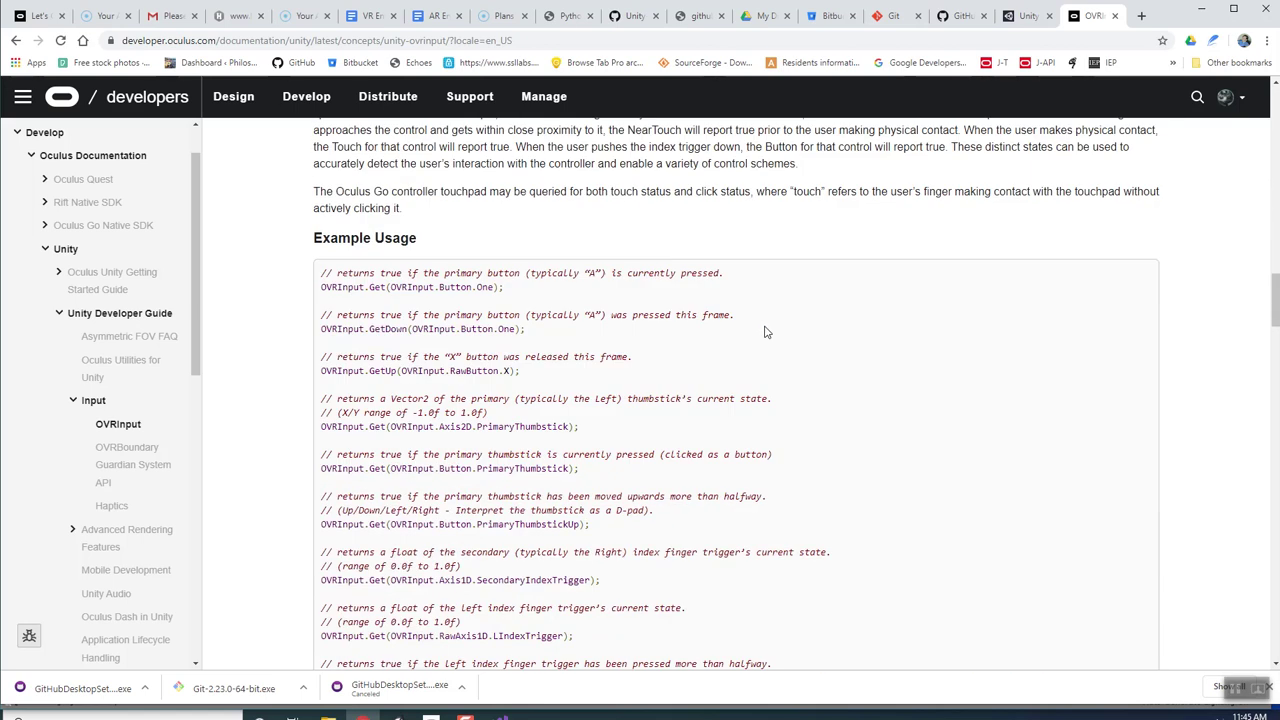
scroll(766, 332, up, 3)
scroll(734, 390, down, 2)
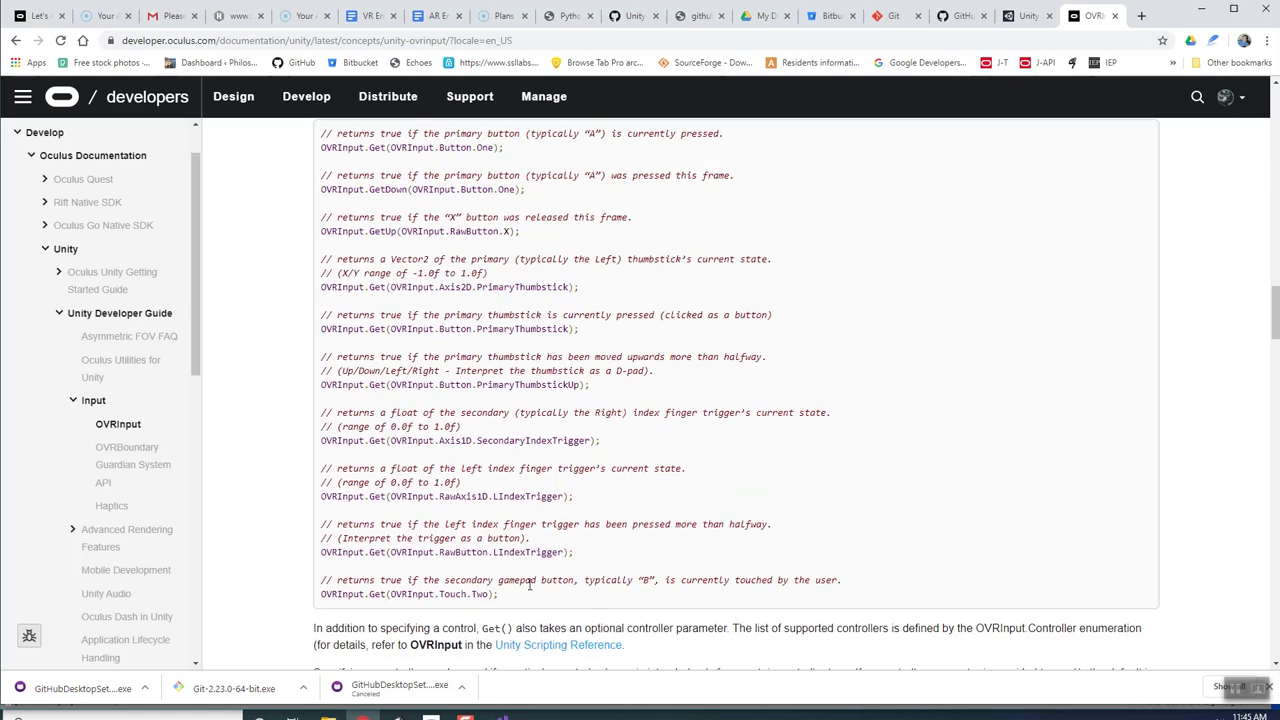
drag(528, 232, 301, 226)
key(ctrl+c)
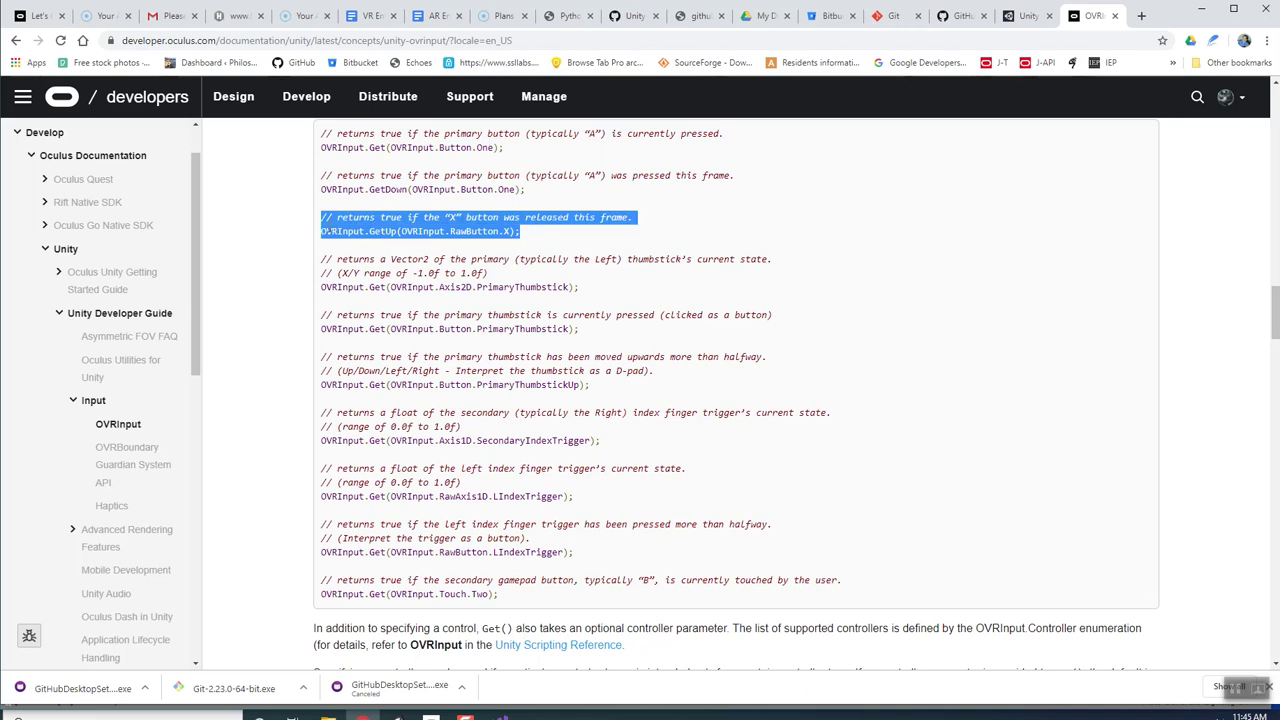
click(575, 205)
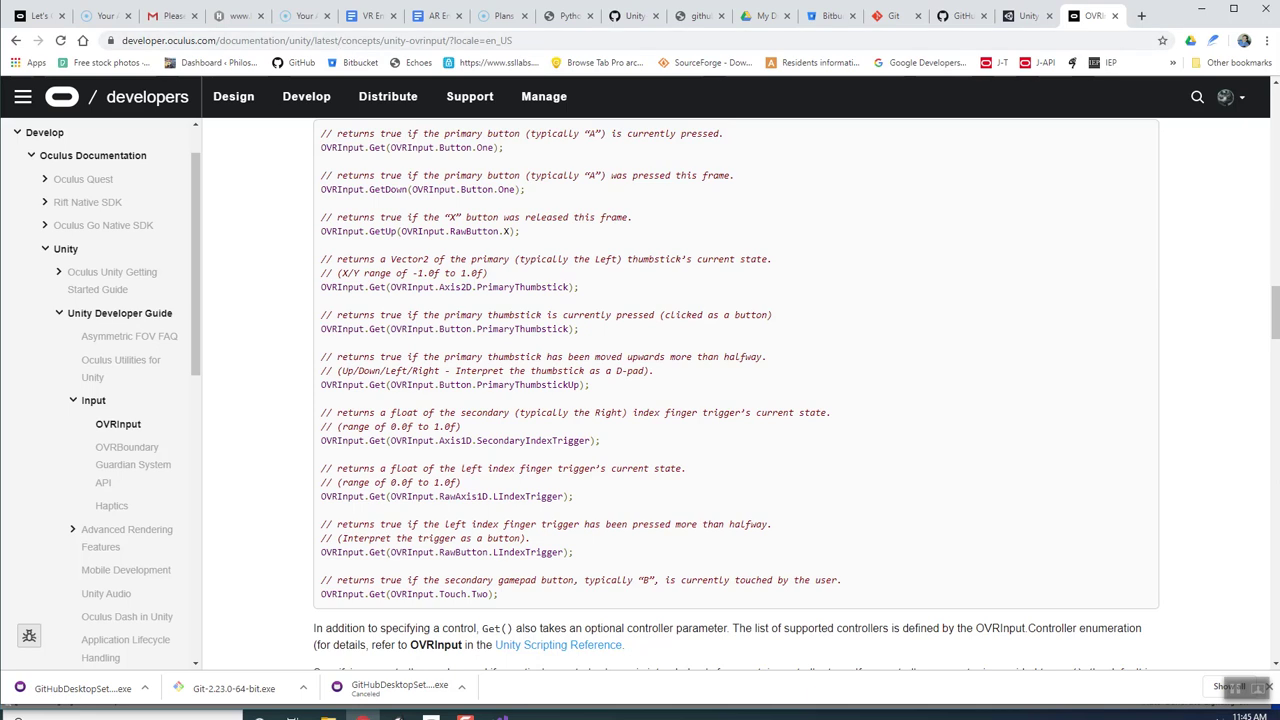
click(499, 716)
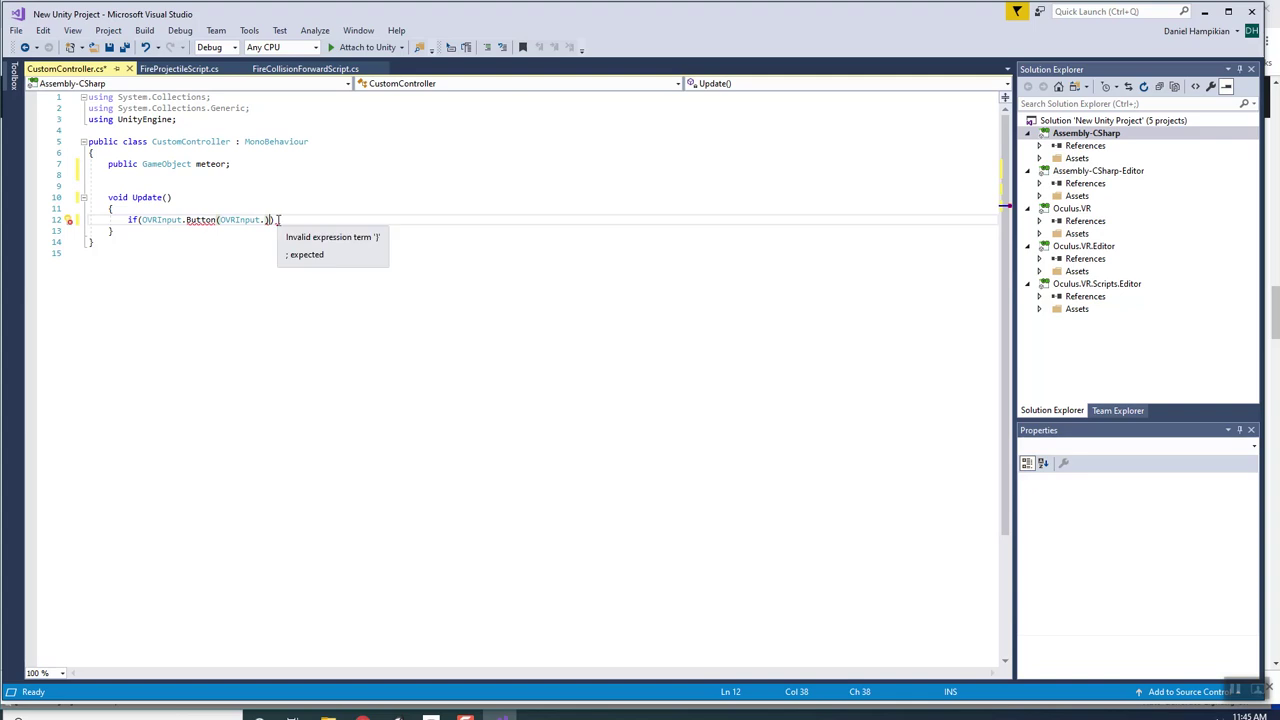
Paste the copied example below the if and change GetUp to GetDown.
click(284, 216)
key(Return)
key(ctrl+v)
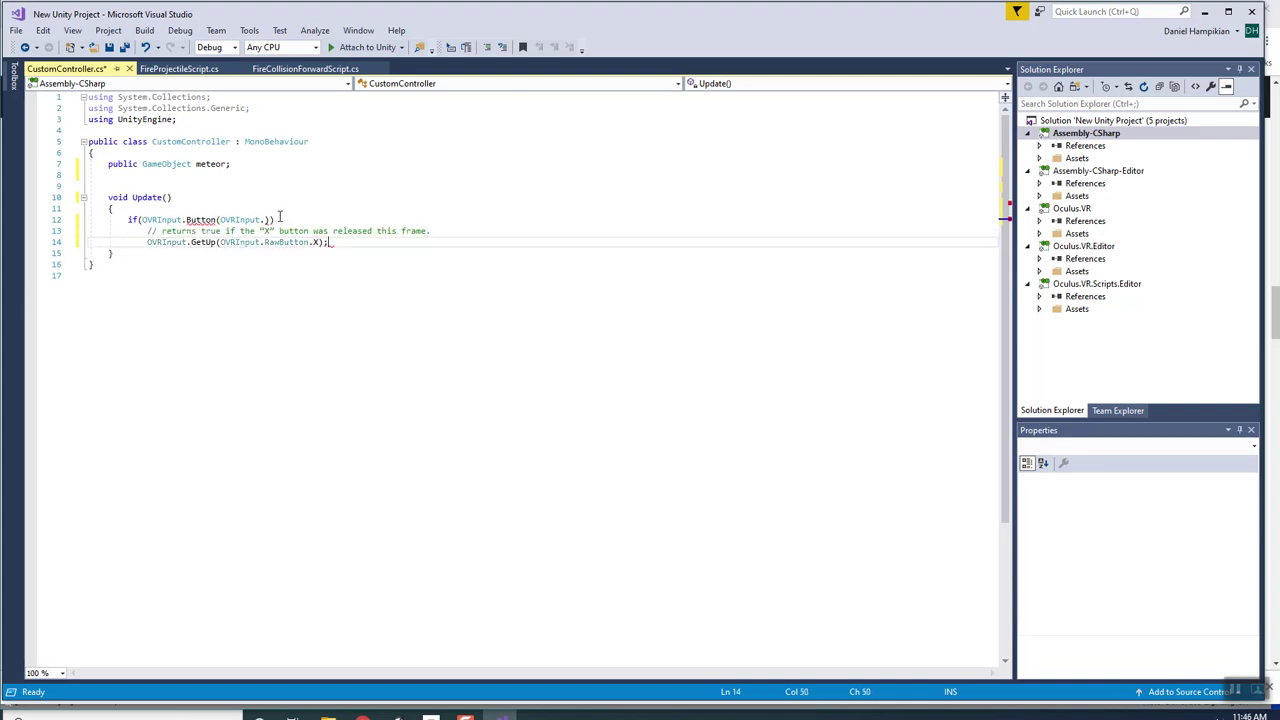
click(217, 242)
key(BackSpace)
key(BackSpace)
text(Down)
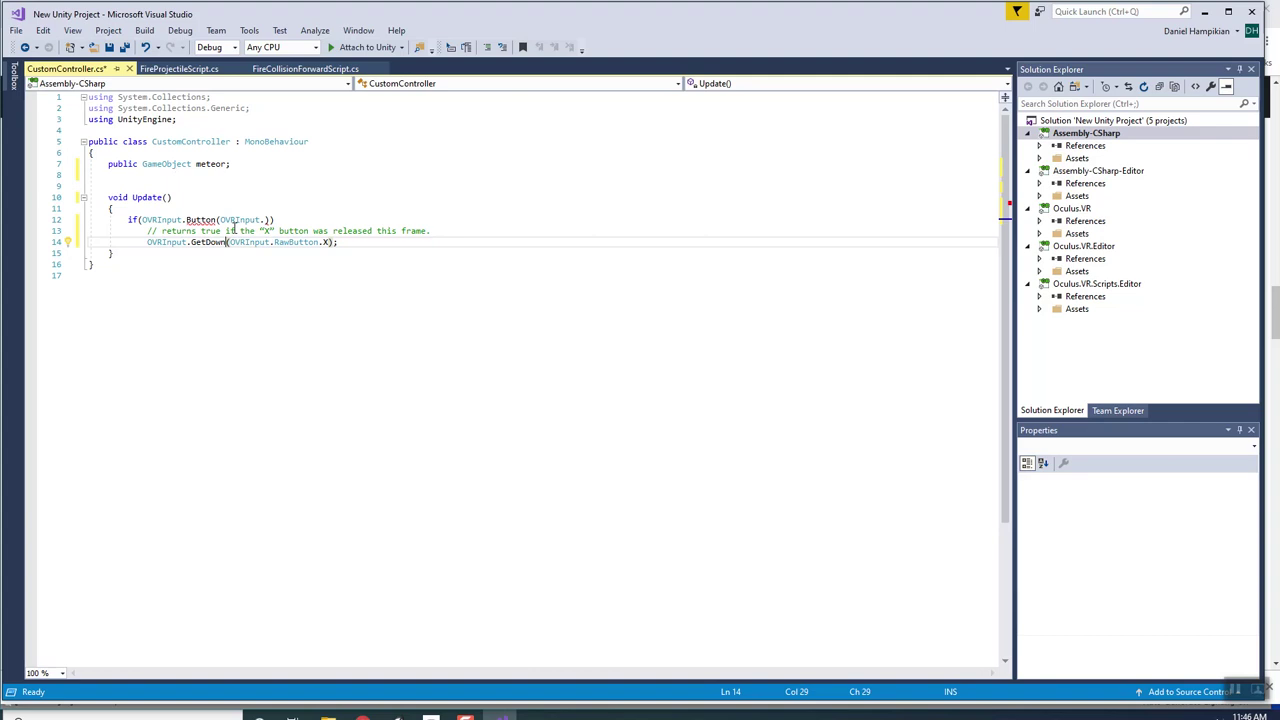
key(Left)
key(Left)
Change the raw button in the pasted call from X to A.
mouse_move(220, 243)
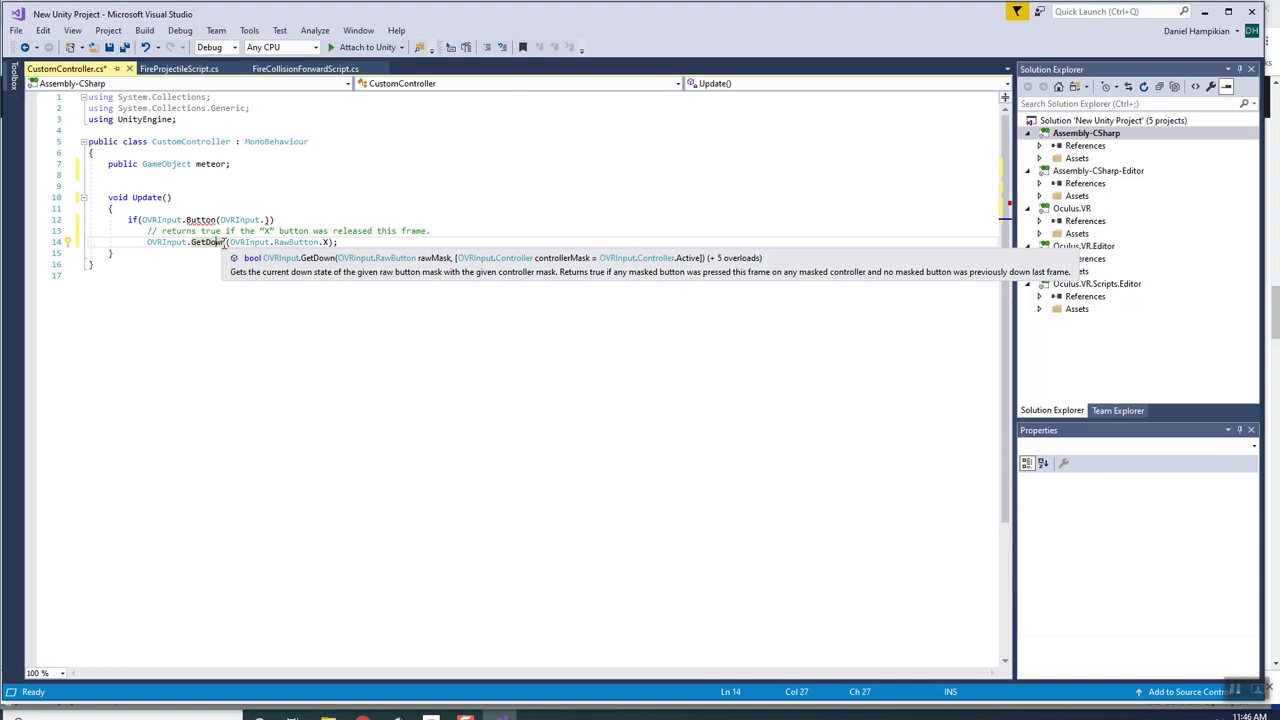
mouse_move(262, 244)
click(327, 242)
key(BackSpace)
text(A)
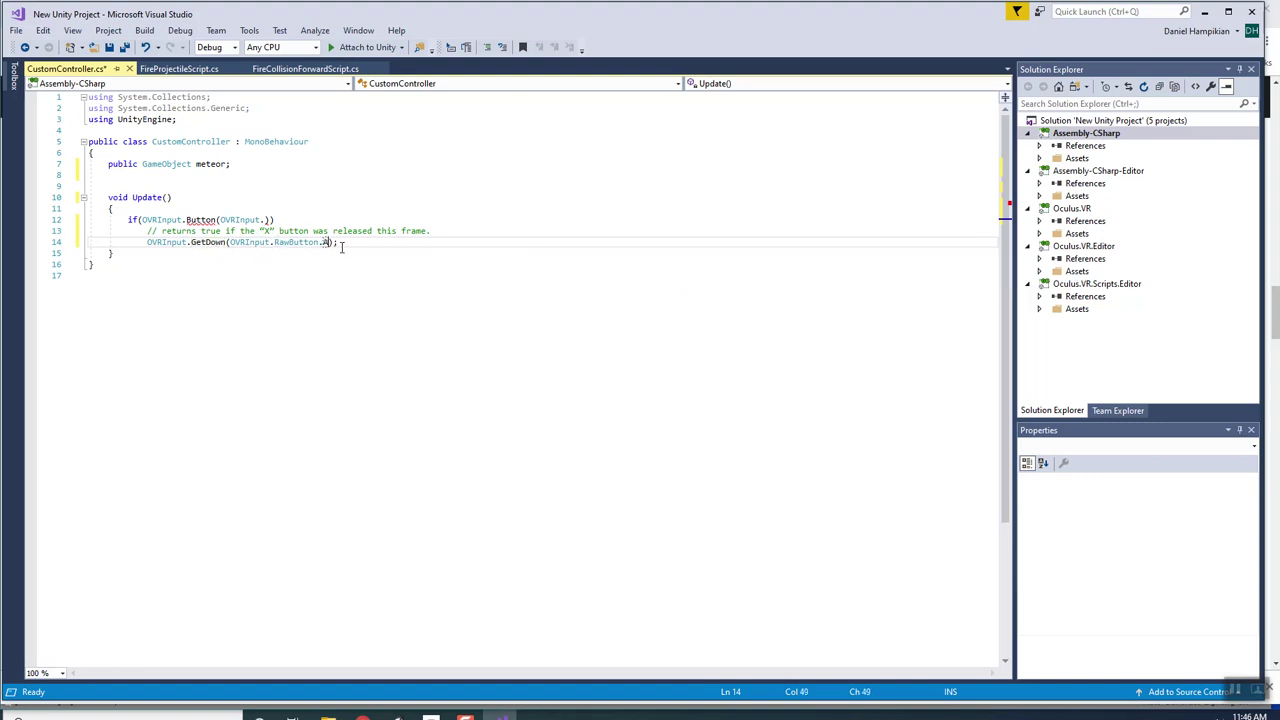
key(End)
key(Left)
Replace the unfinished Button condition with OVRInput.GetDown(OVRInput.RawButton.A), removing the pasted lines.
drag(349, 241, 152, 250)
key(ctrl+c)
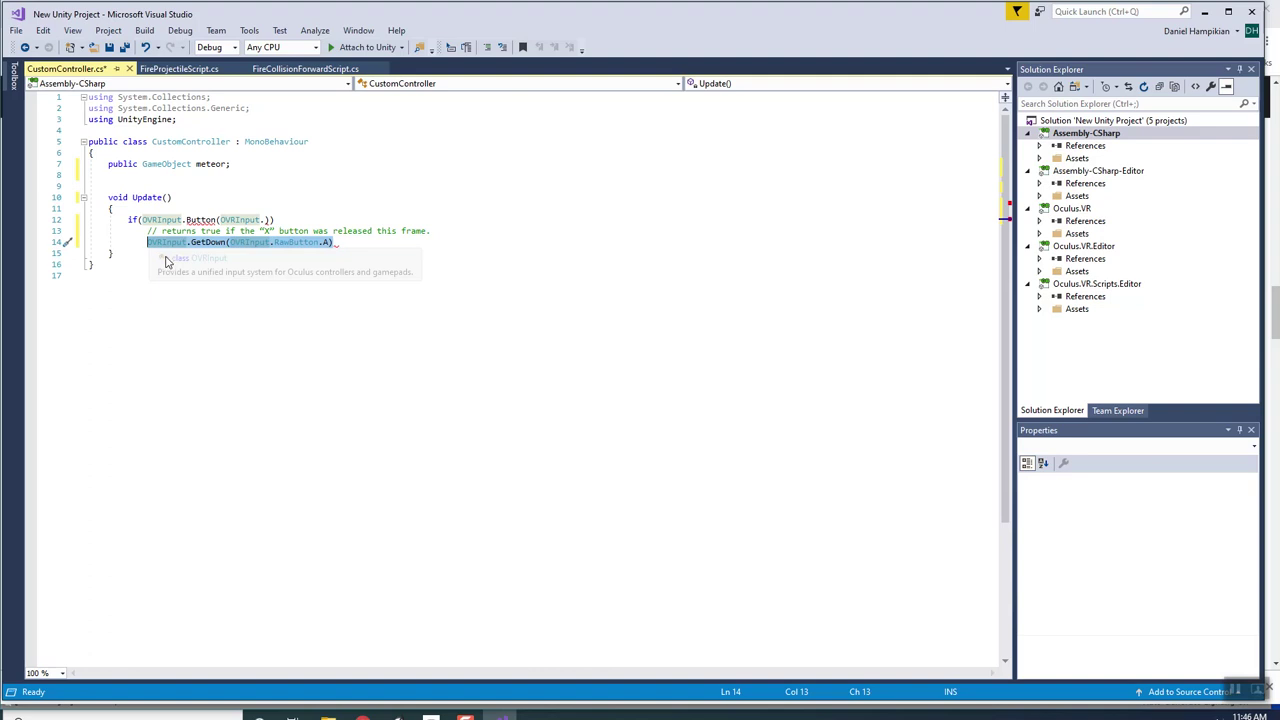
drag(340, 243, 147, 231)
key(Delete)
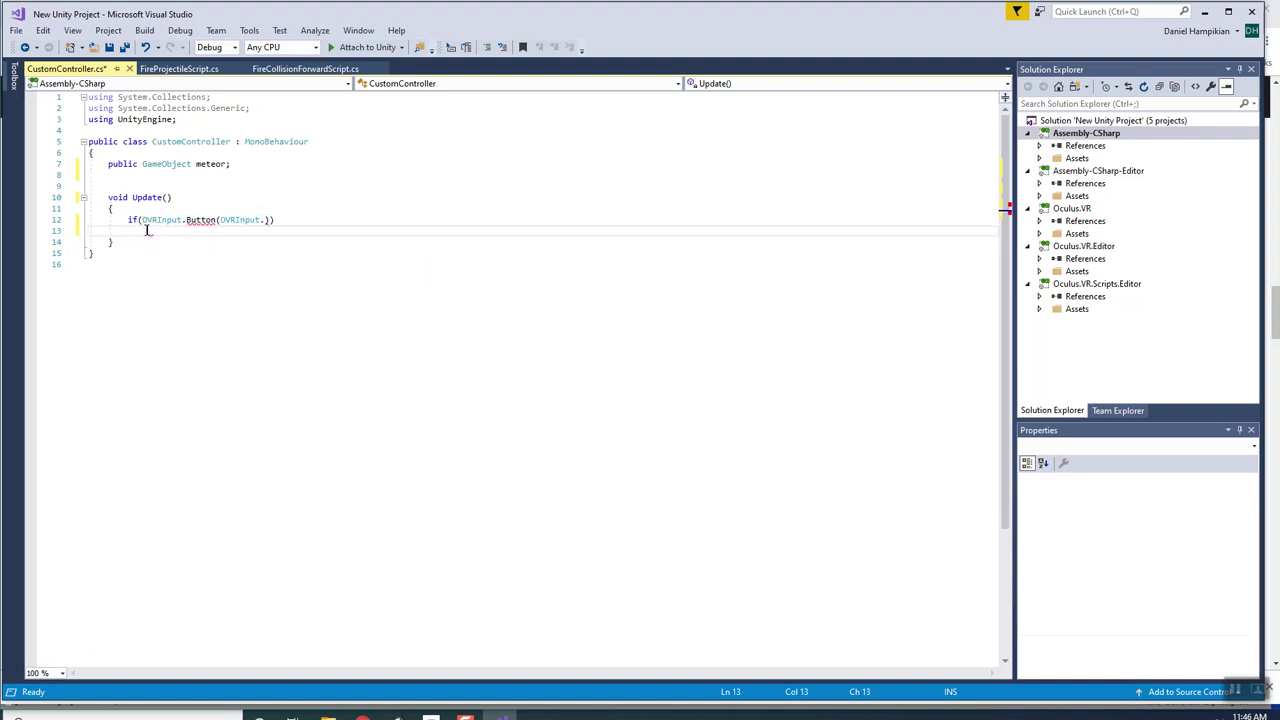
drag(267, 221, 143, 222)
key(ctrl+v)
key(Down)
key(Down)
Give the if statement a braced body that calls FireMeteor();.
click(341, 218)
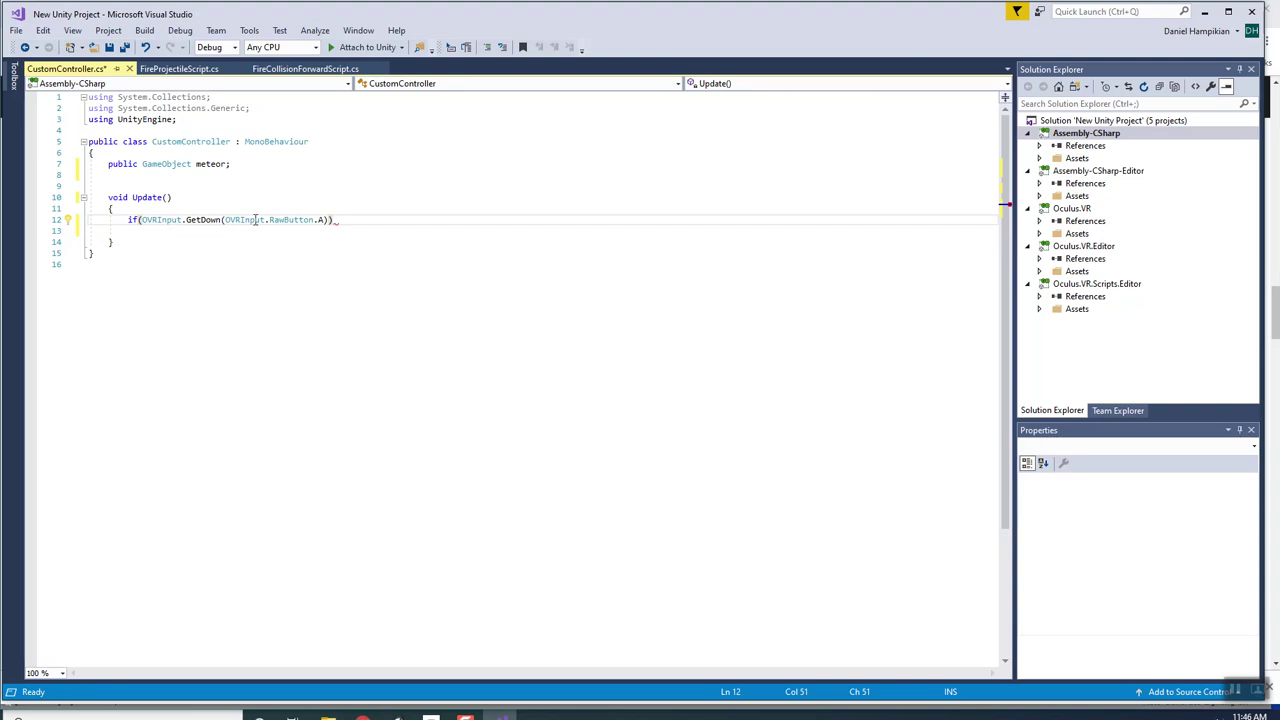
text({)
key(Return)
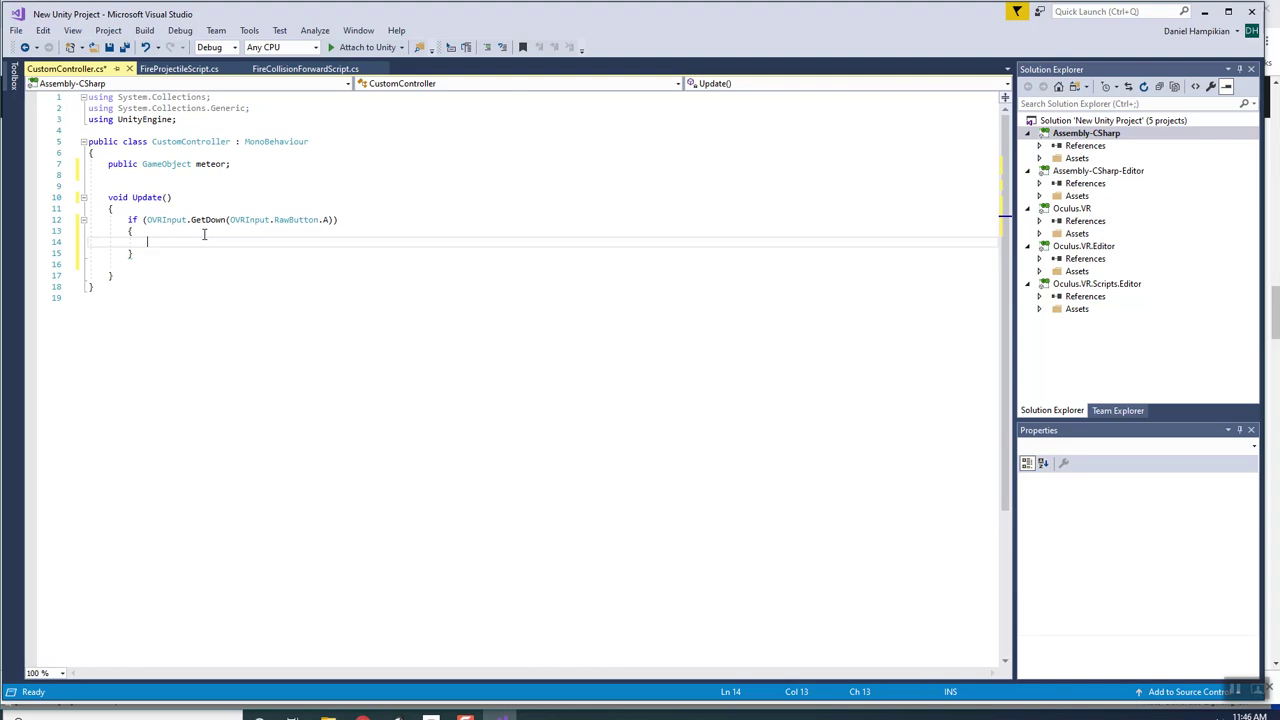
text(FireMeto)
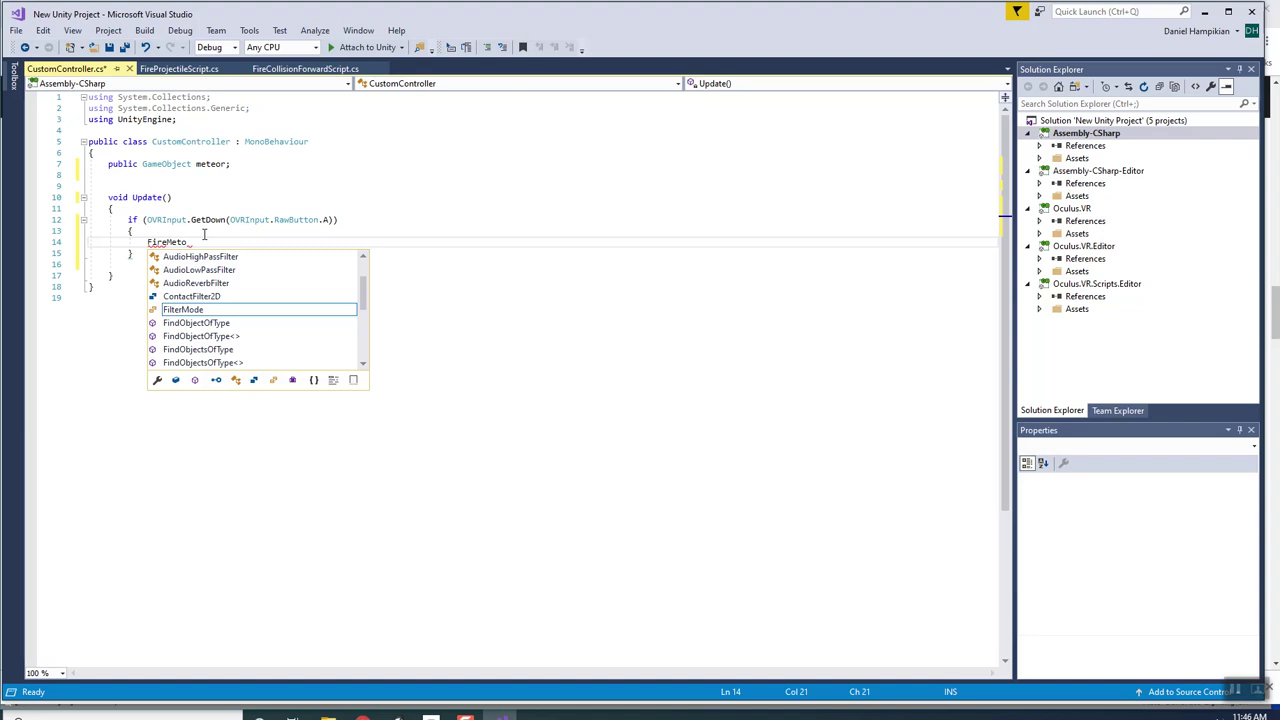
key(BackSpace)
text(eor())
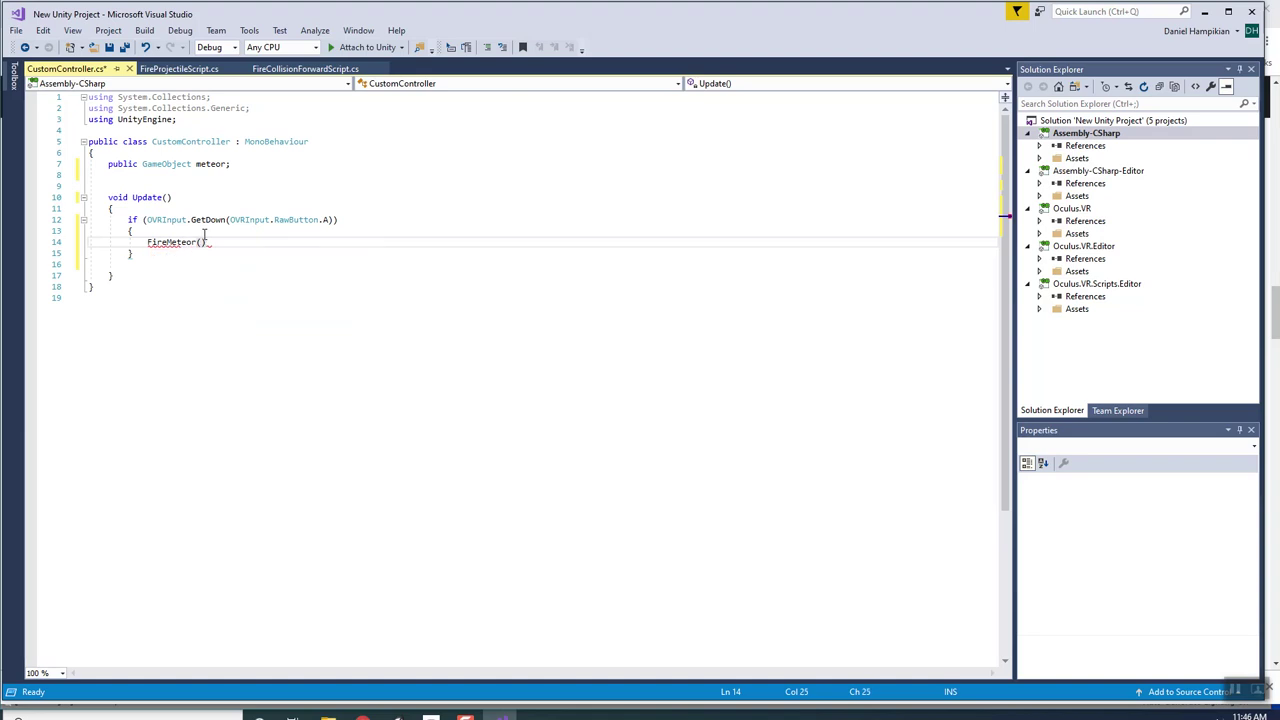
text(;)
Add a void FireMeteor() method below Update containing Instantiate(meteor);.
key(Down)
key(Down)
key(Down)
key(Down)
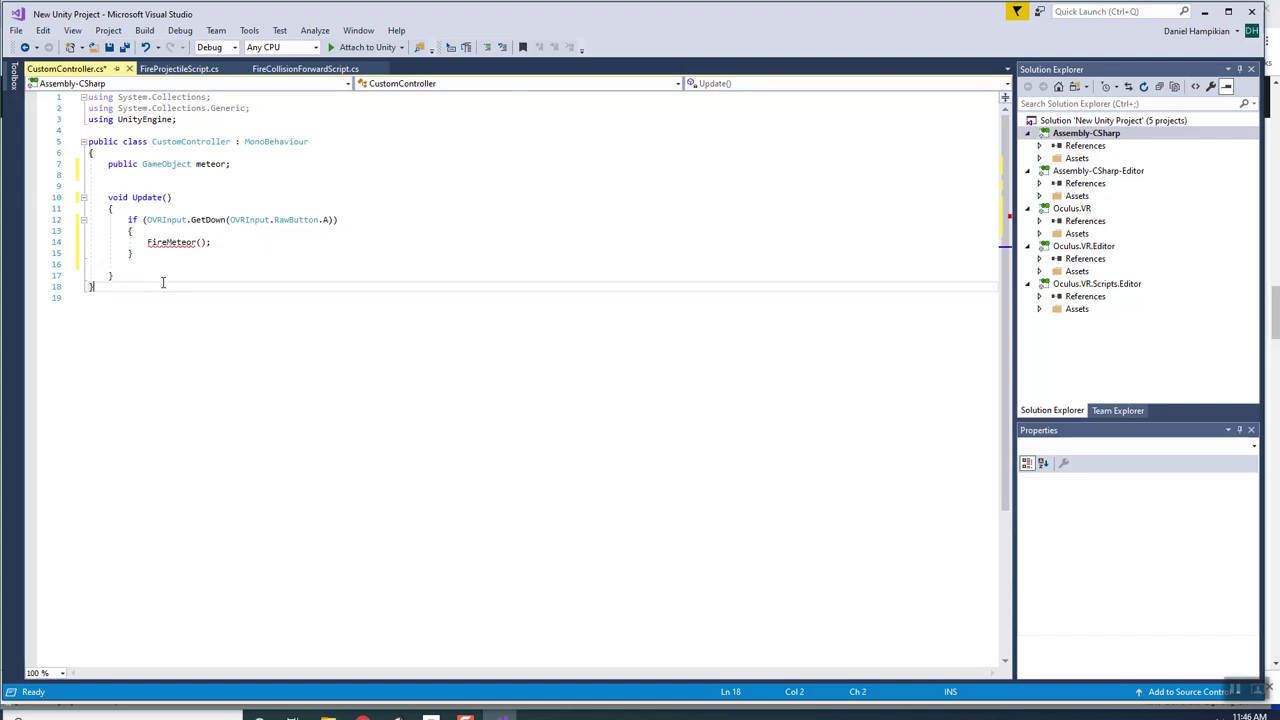
key(Up)
key(End)
key(Return)
text(void Vire)
key(BackSpace)
key(BackSpace)
key(BackSpace)
text(Fire)
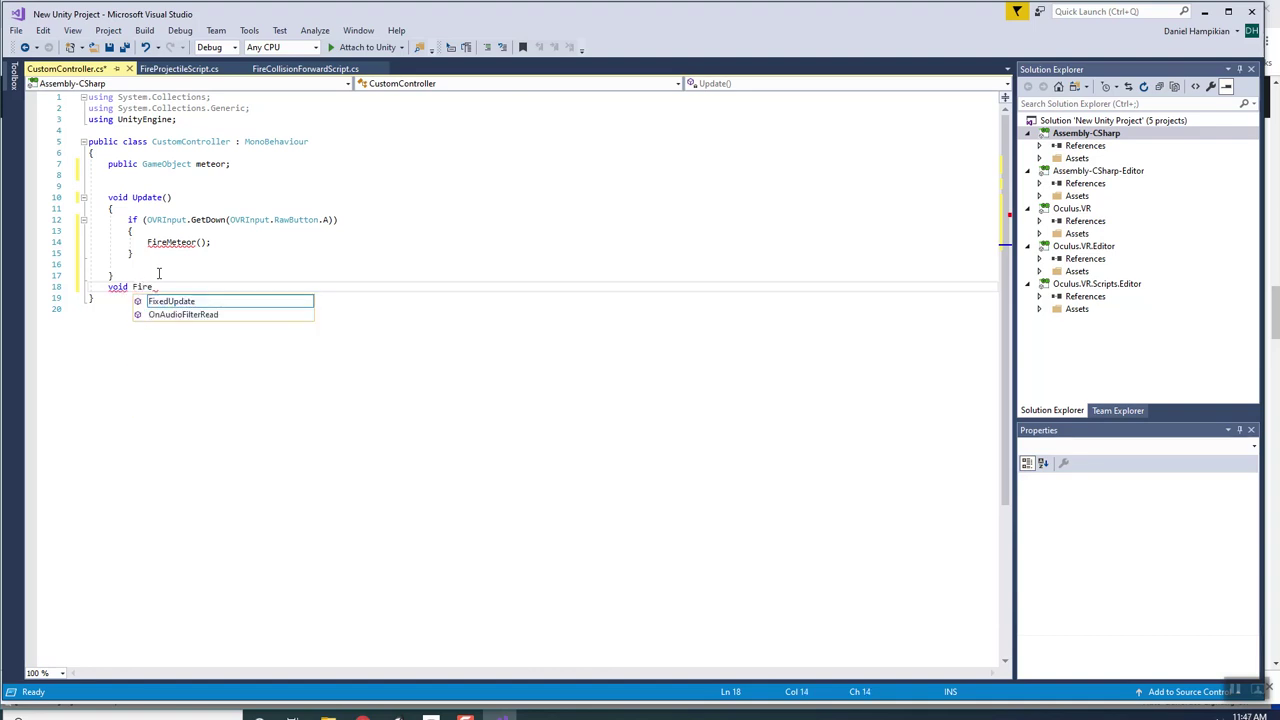
text(Meteor() {)
key(Return)
text(Intst)
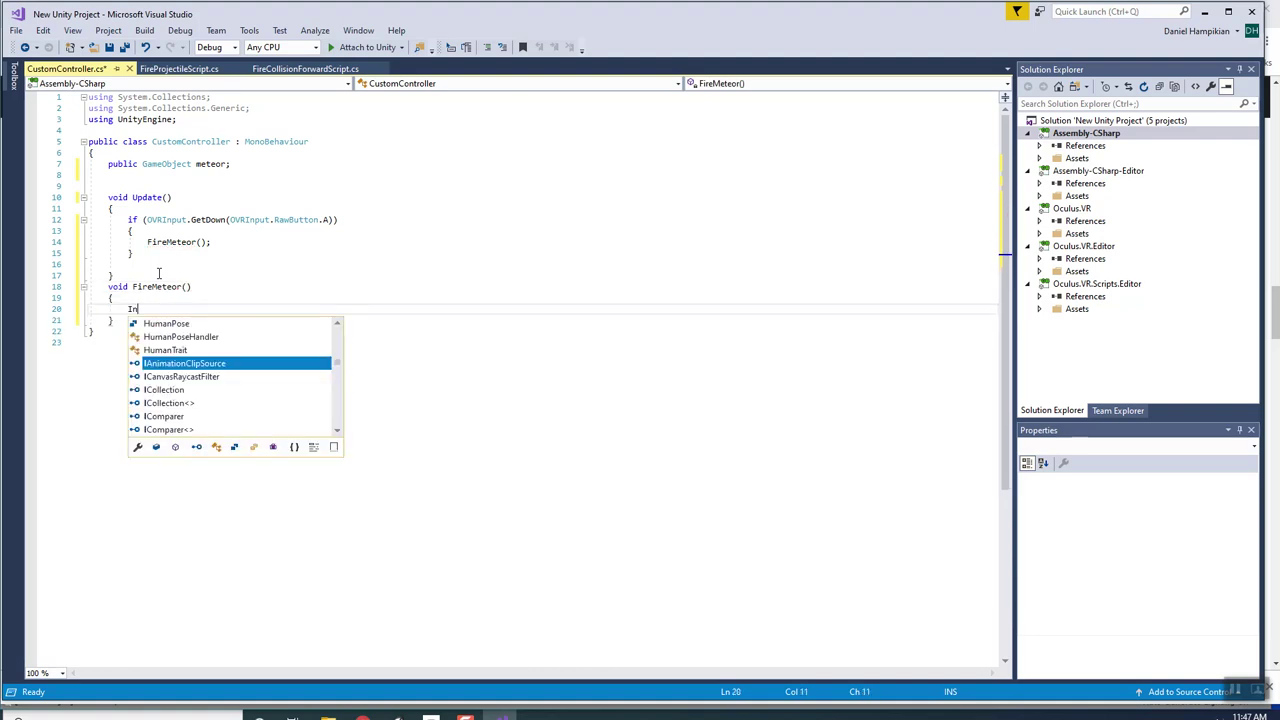
key(BackSpace)
key(BackSpace)
key(BackSpace)
key(BackSpace)
key(BackSpace)
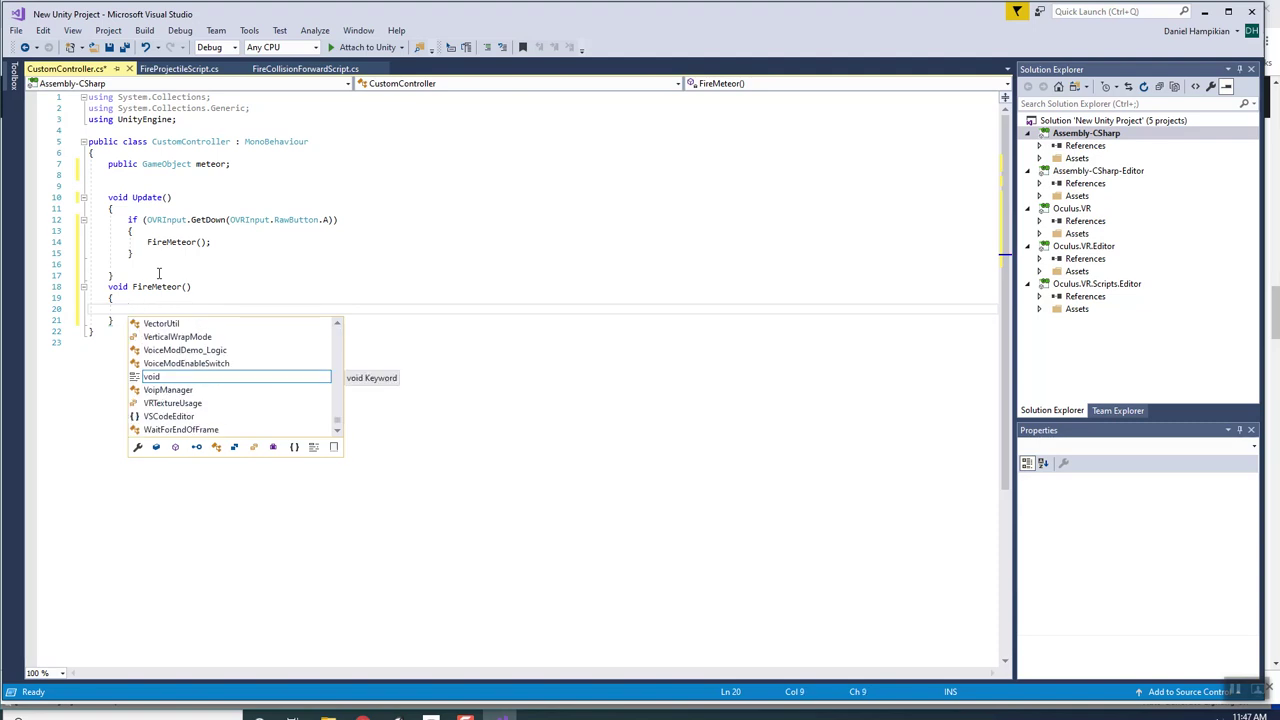
text(Insta)
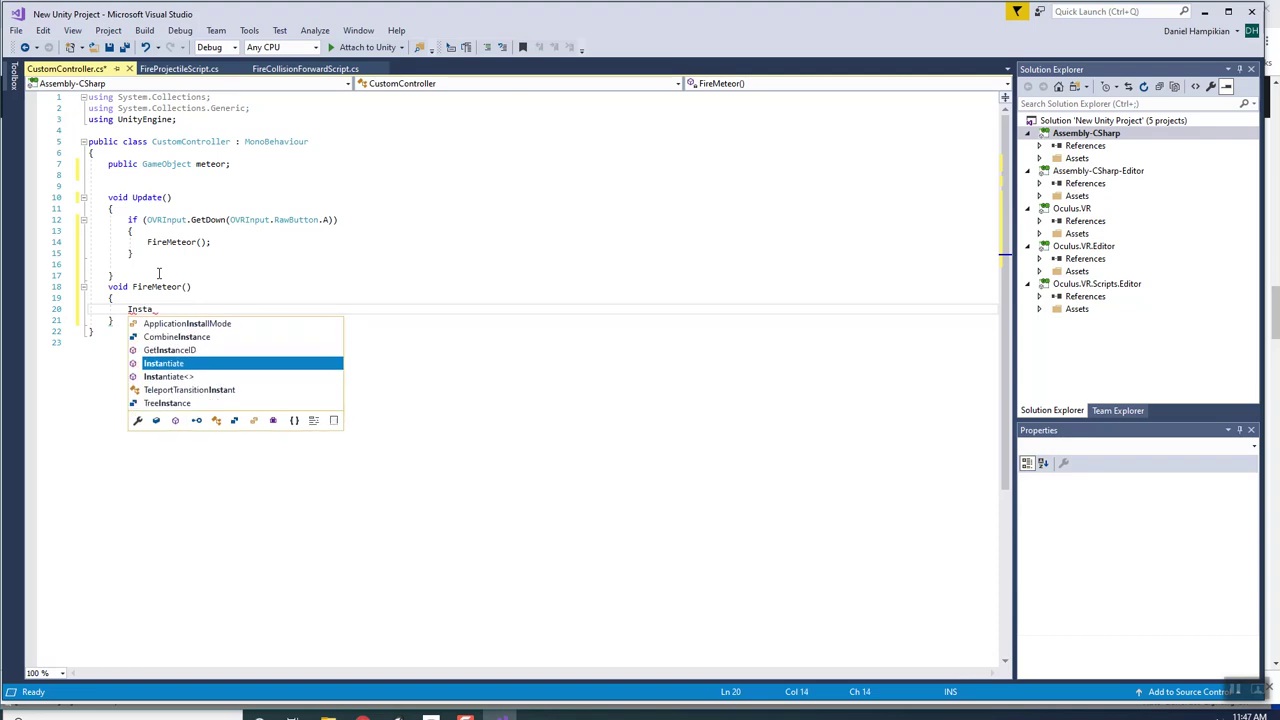
text(ntiate(meteor)
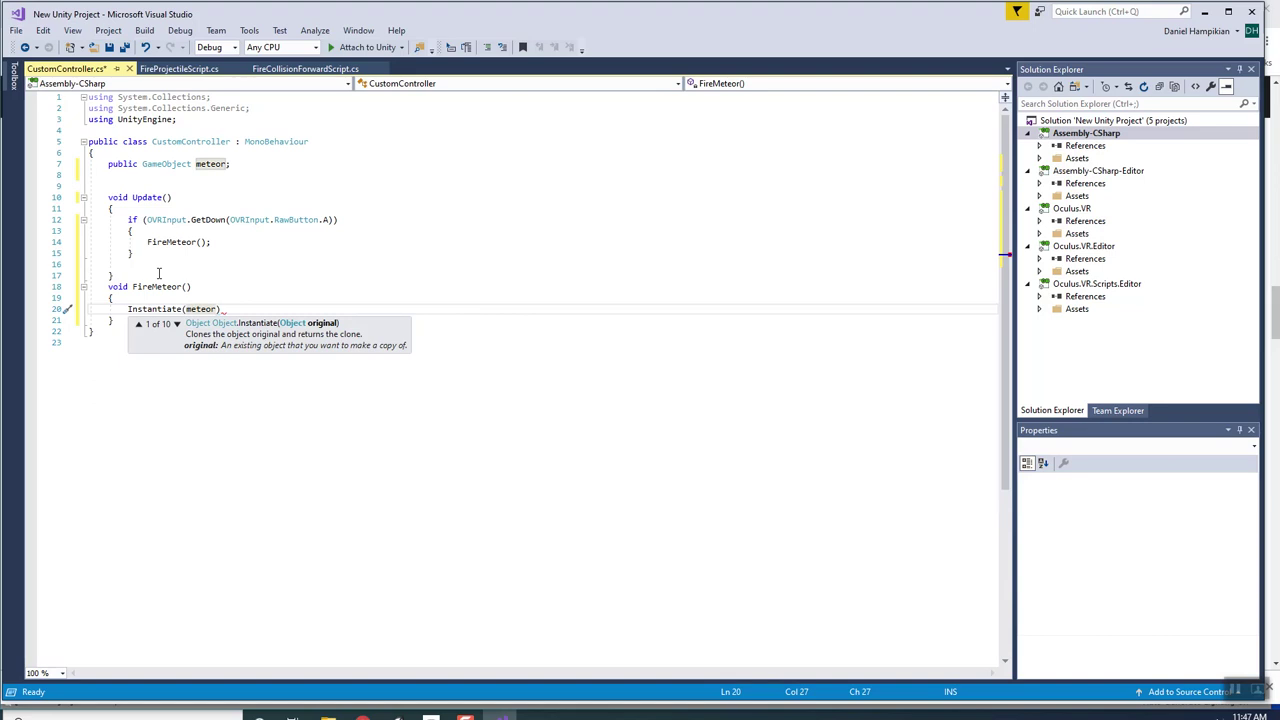
text();)
key(Return)
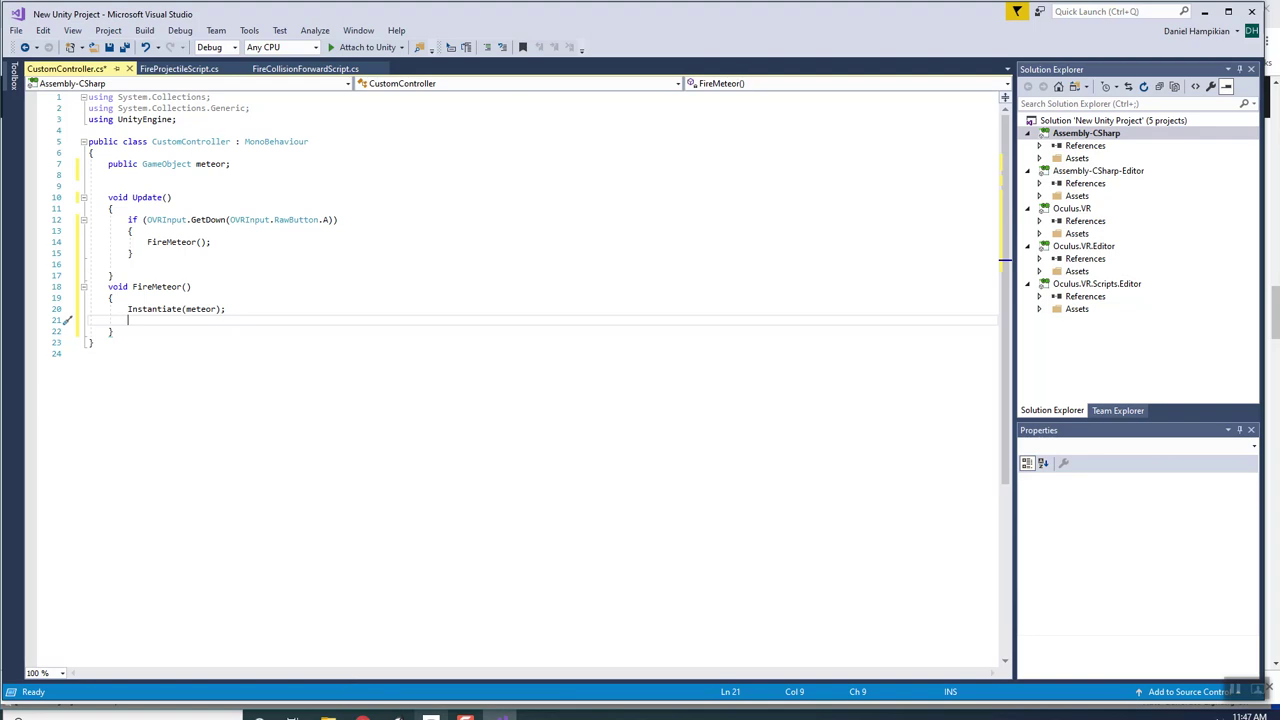
click(397, 716)
click(70, 130)
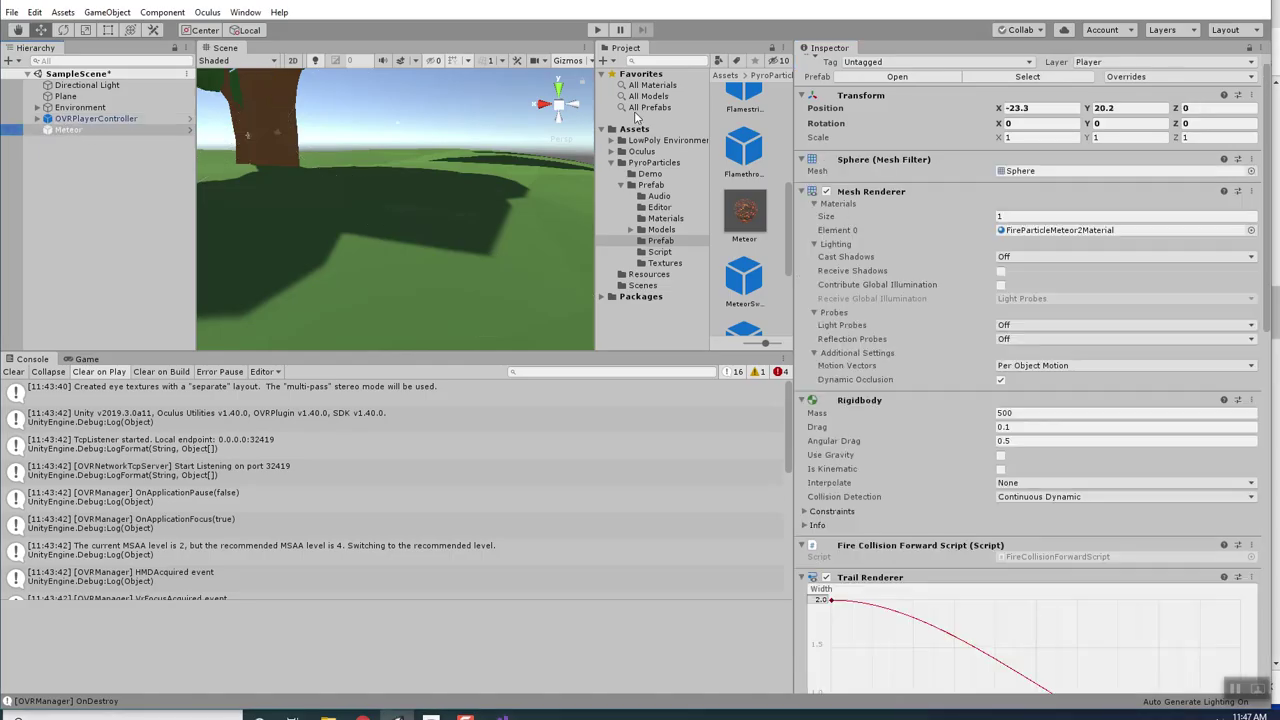
scroll(993, 253, down, 5)
scroll(993, 253, down, 5)
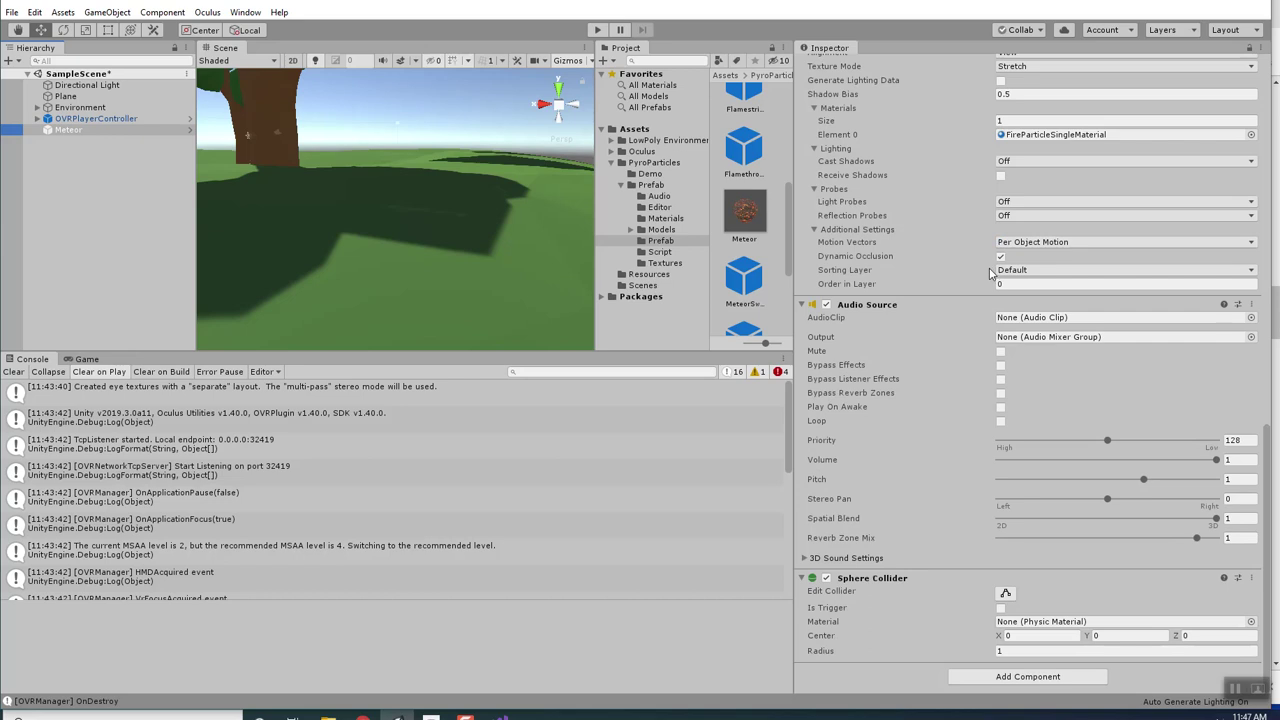
scroll(917, 492, up, 10)
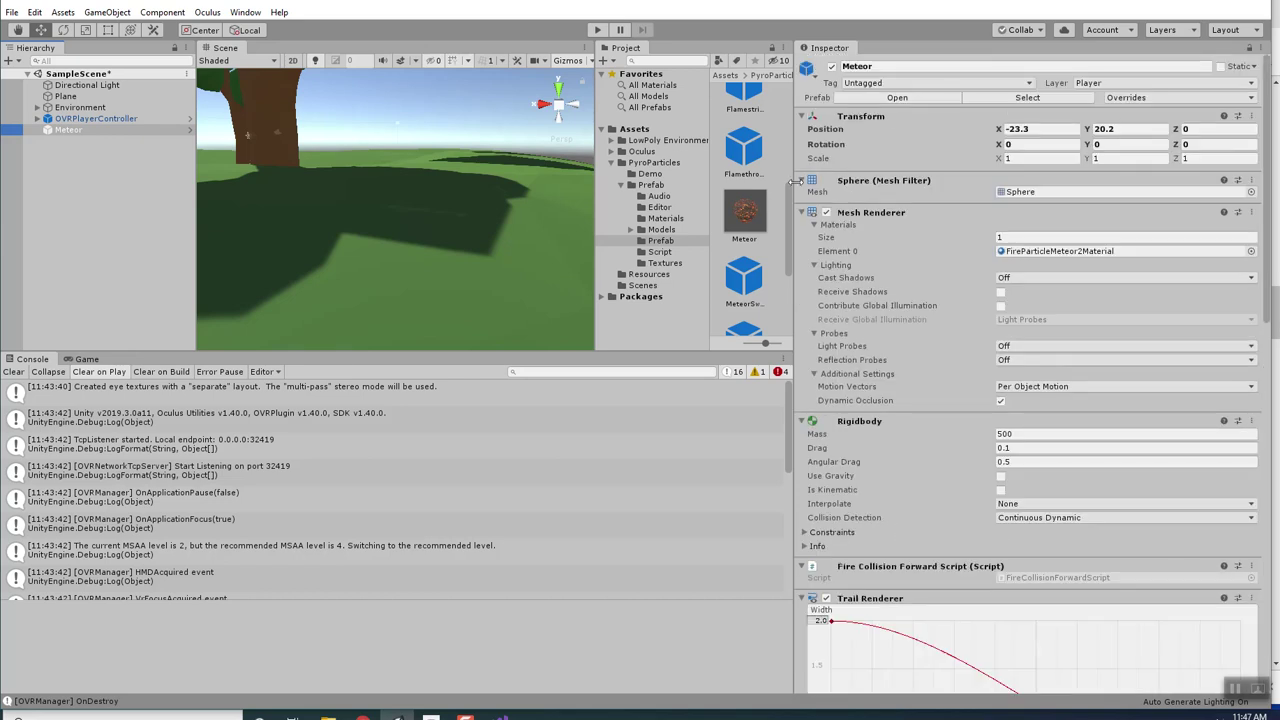
click(806, 213)
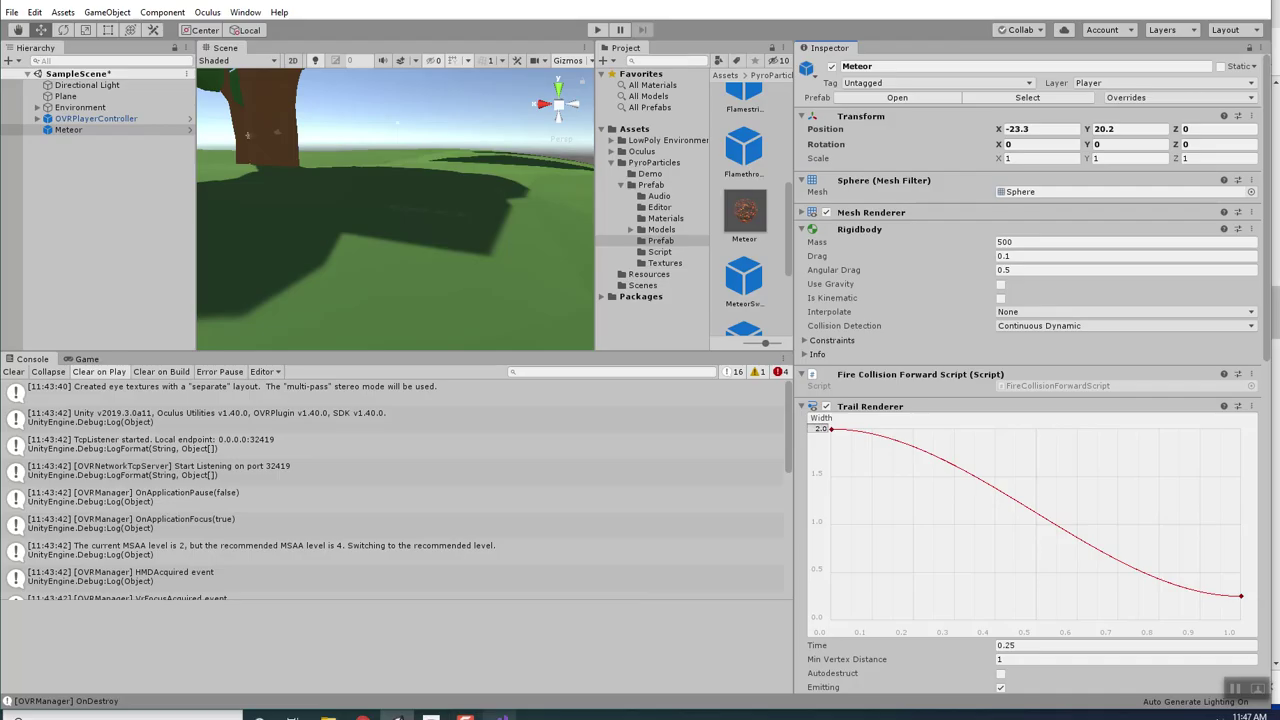
click(503, 714)
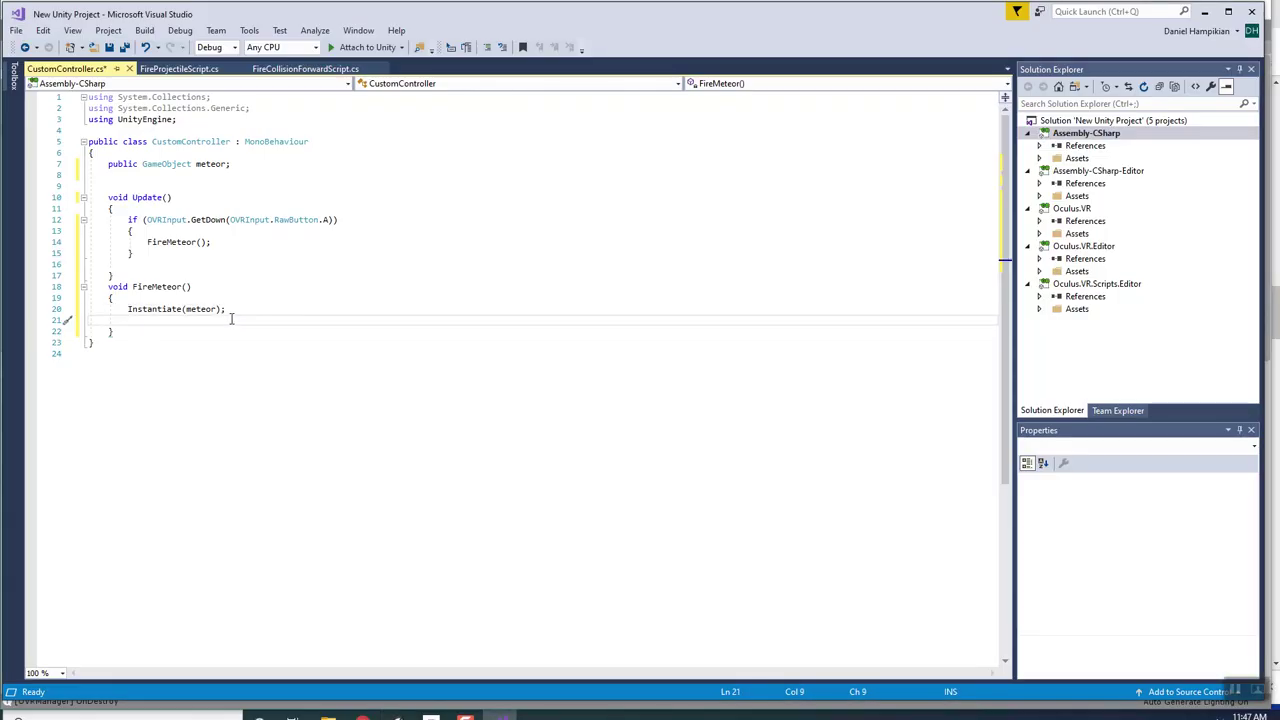
Begin a new line in FireMeteor assigning rb = GetComponent, clearing the stray OVRBoundary text.
text(OVRBoundary =)
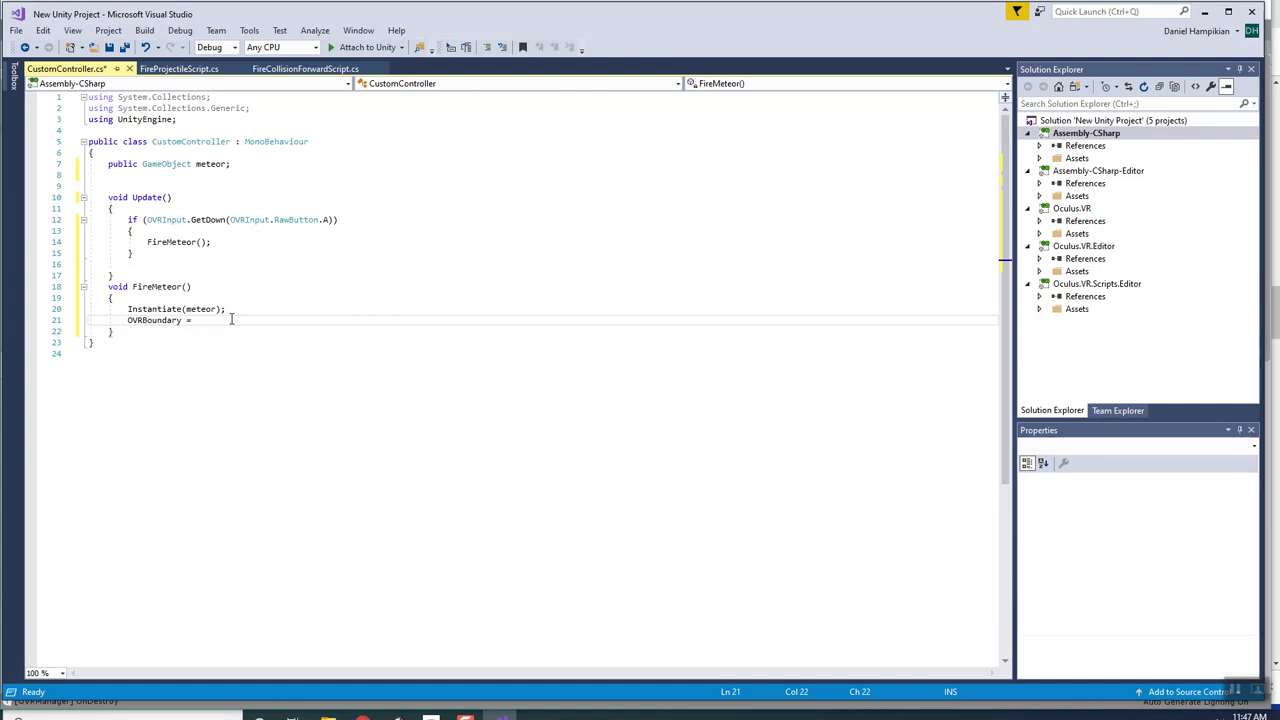
key(BackSpace)
key(BackSpace)
key(BackSpace)
key(BackSpace)
key(BackSpace)
key(BackSpace)
key(BackSpace)
key(BackSpace)
key(BackSpace)
key(BackSpace)
key(BackSpace)
text(VRBoundary)
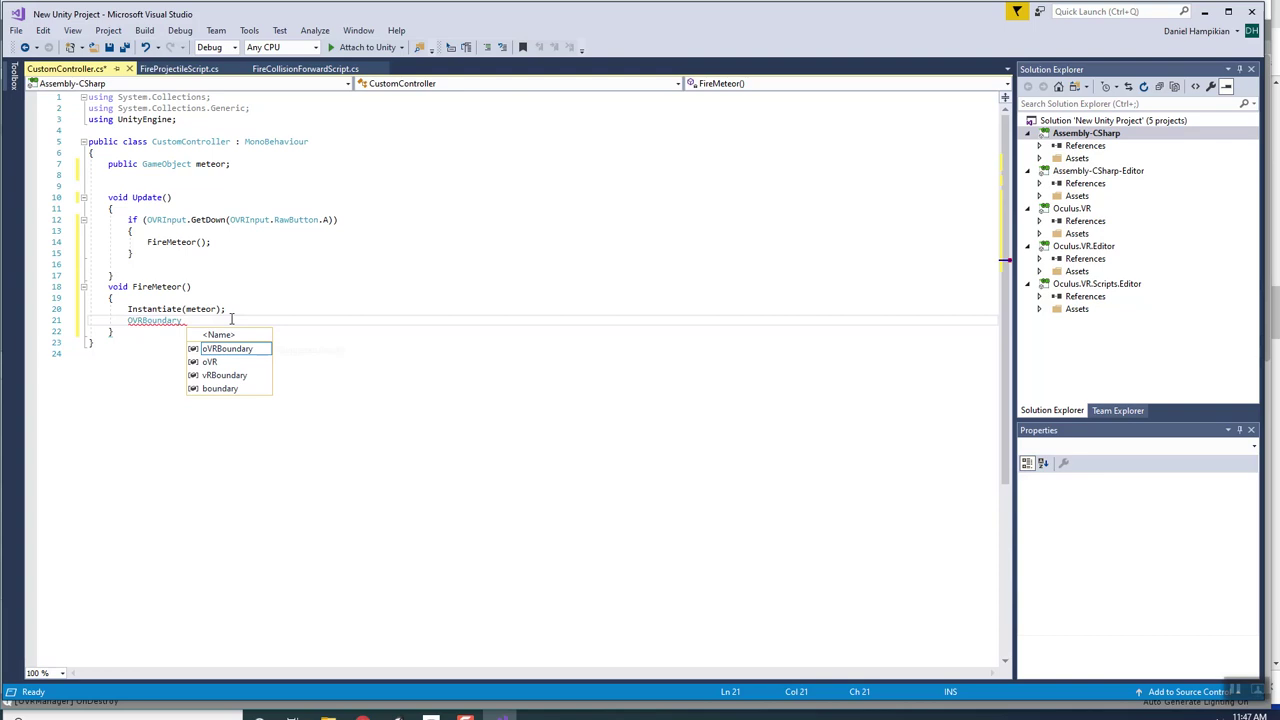
key(ctrl+BackSpace)
text(rb = )
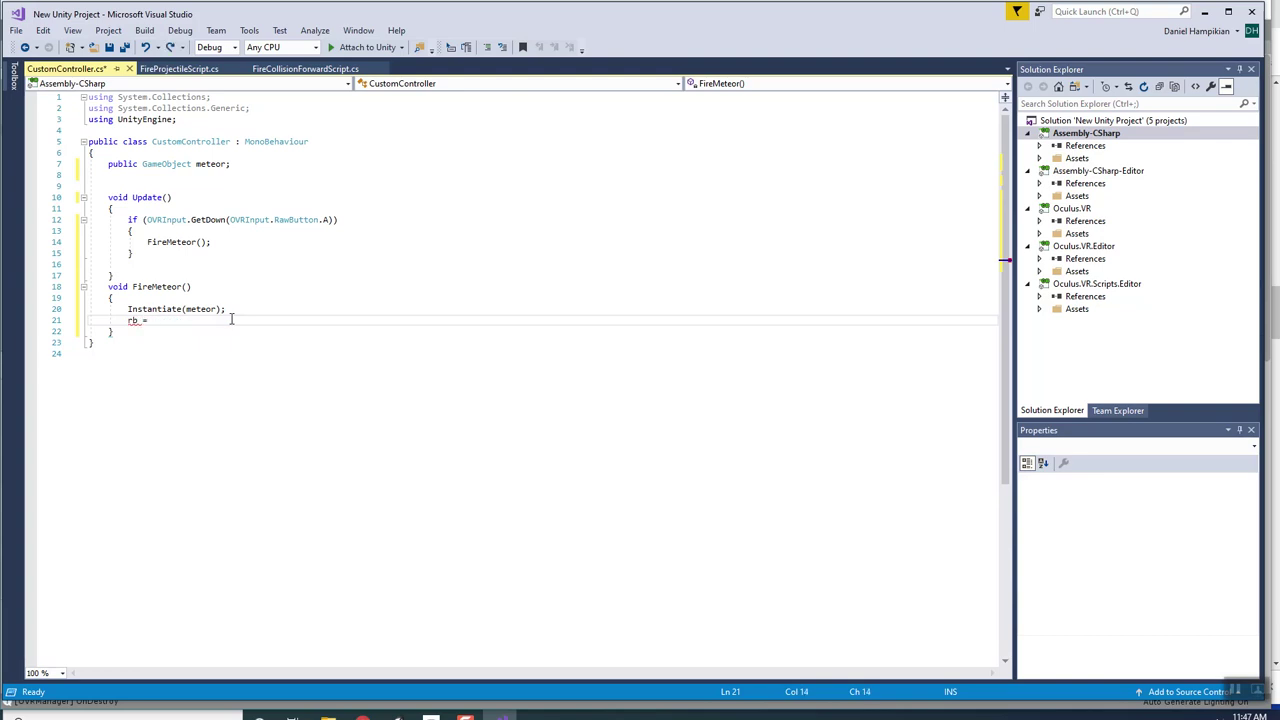
text(GetC)
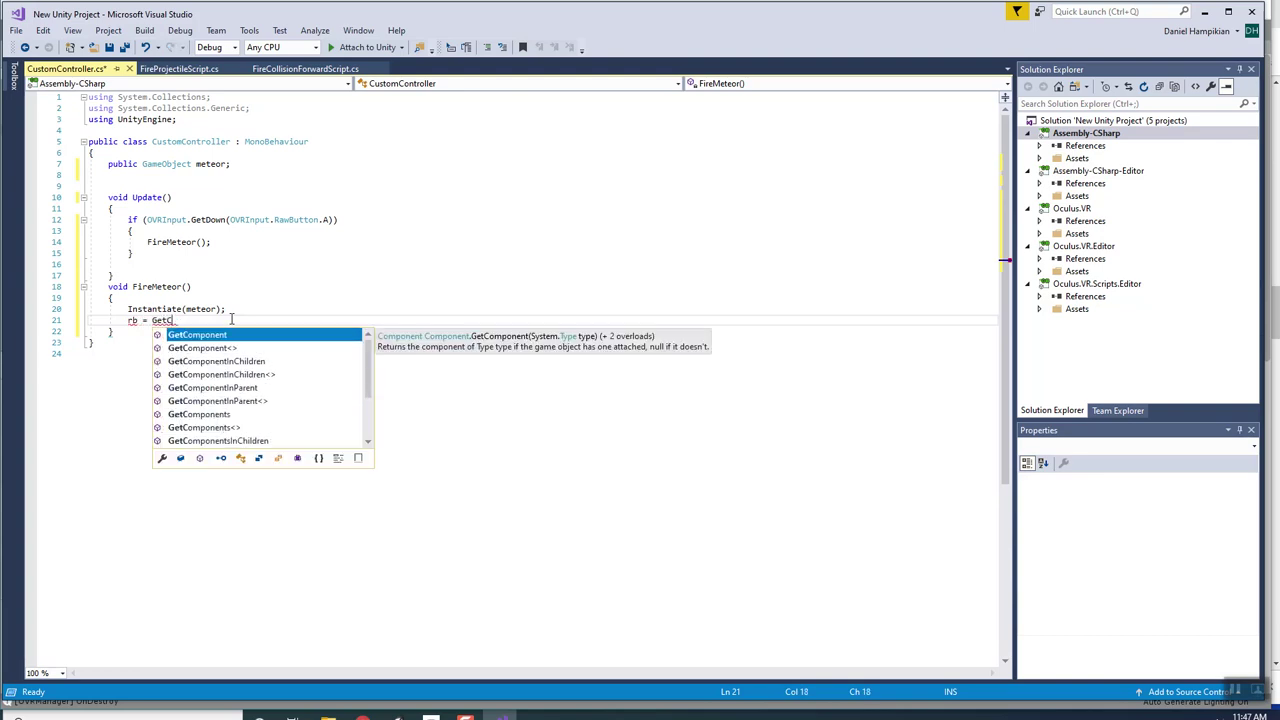
key(BackSpace)
text(C)
key(Tab)
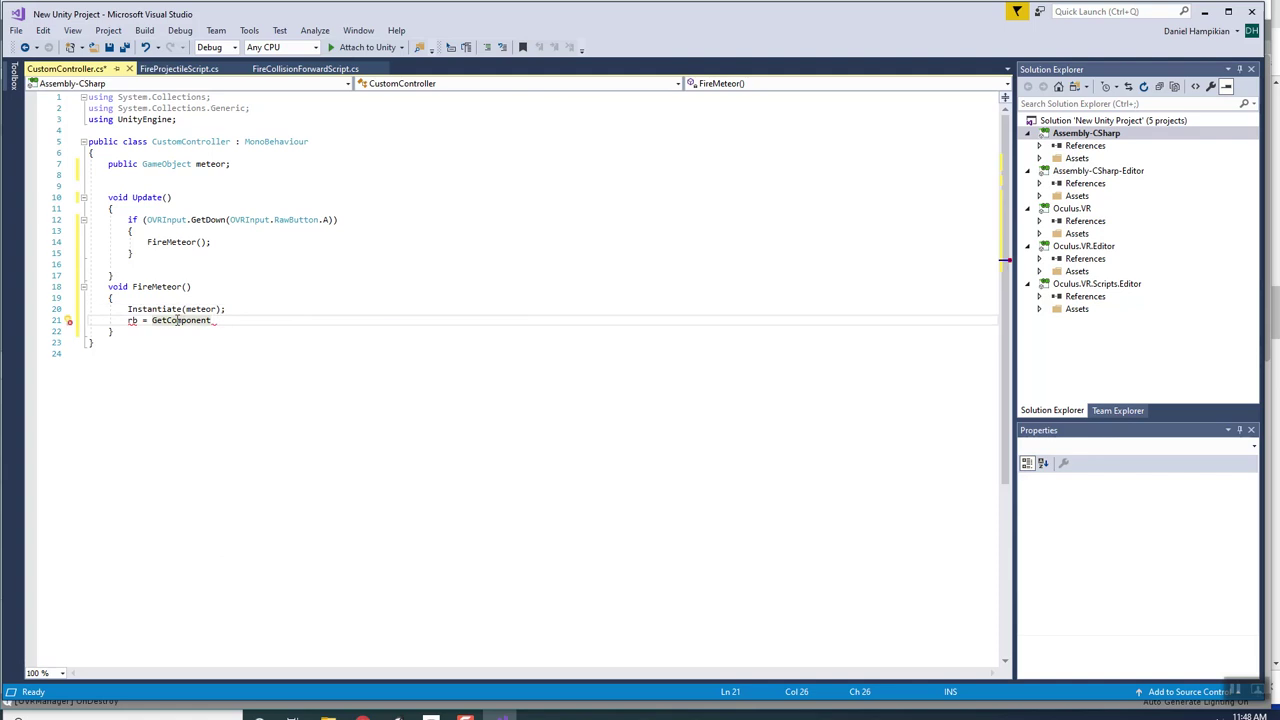
Store the Instantiate result in a GameObject variable named met.
click(128, 309)
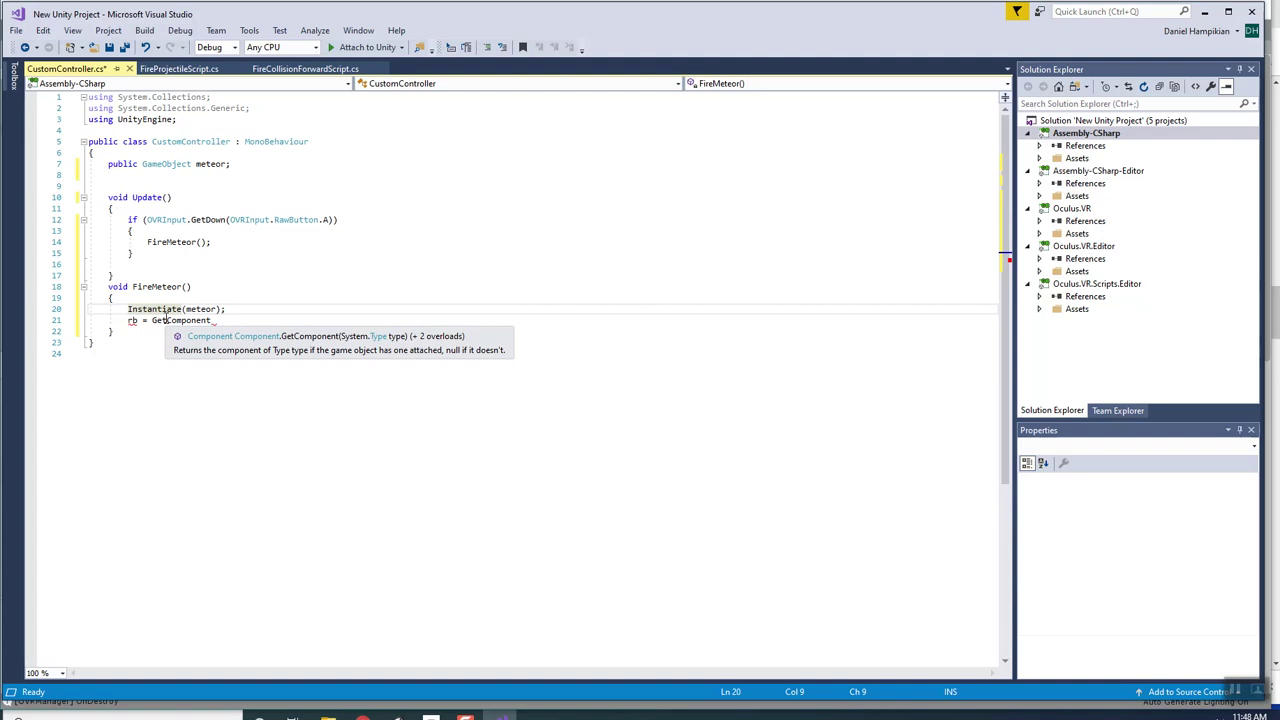
text(m)
key(BackSpace)
text(et =)
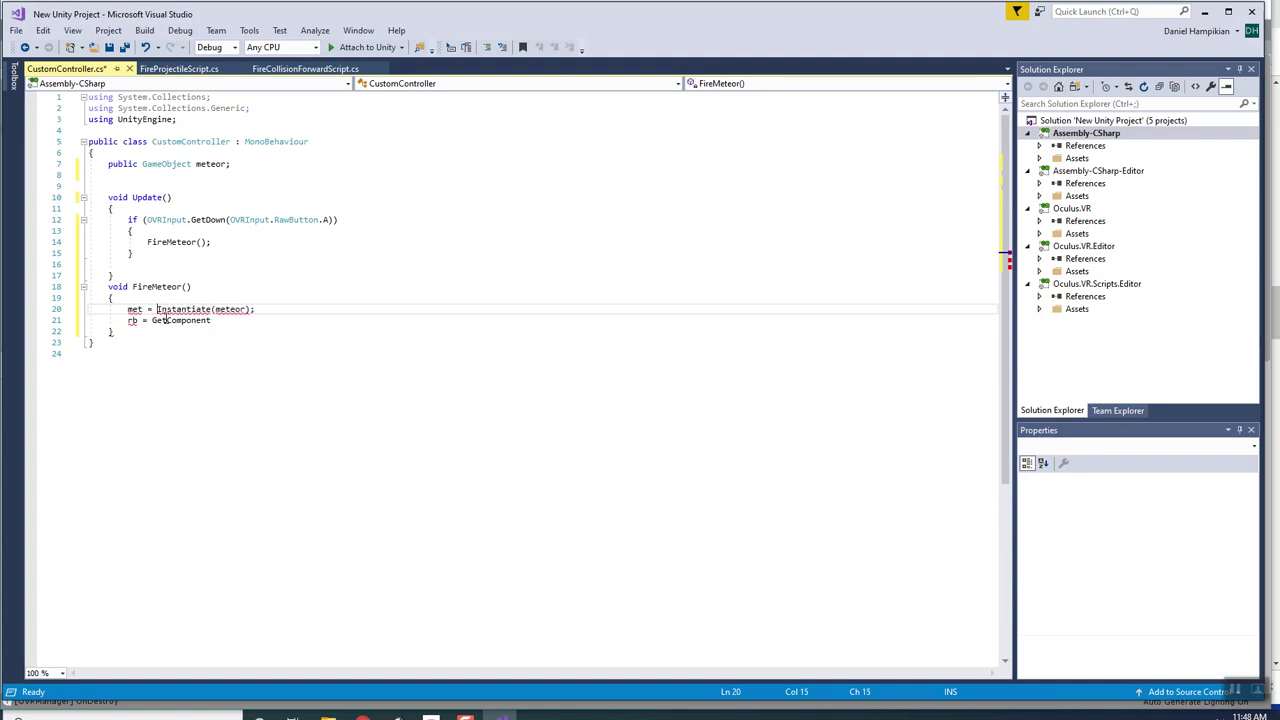
click(223, 332)
click(127, 309)
text(GameObject)
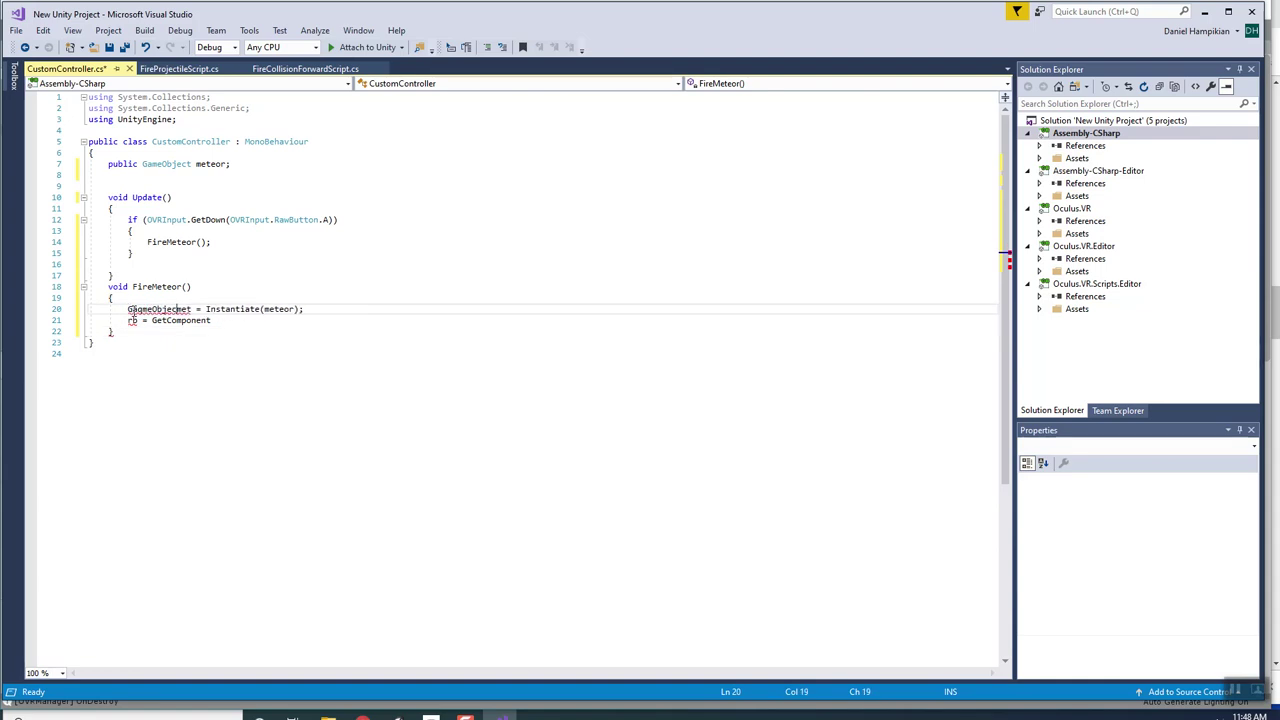
key(BackSpace)
click(139, 309)
click(248, 309)
Make the rb line call met.GetComponent<RigidBody>();.
click(236, 320)
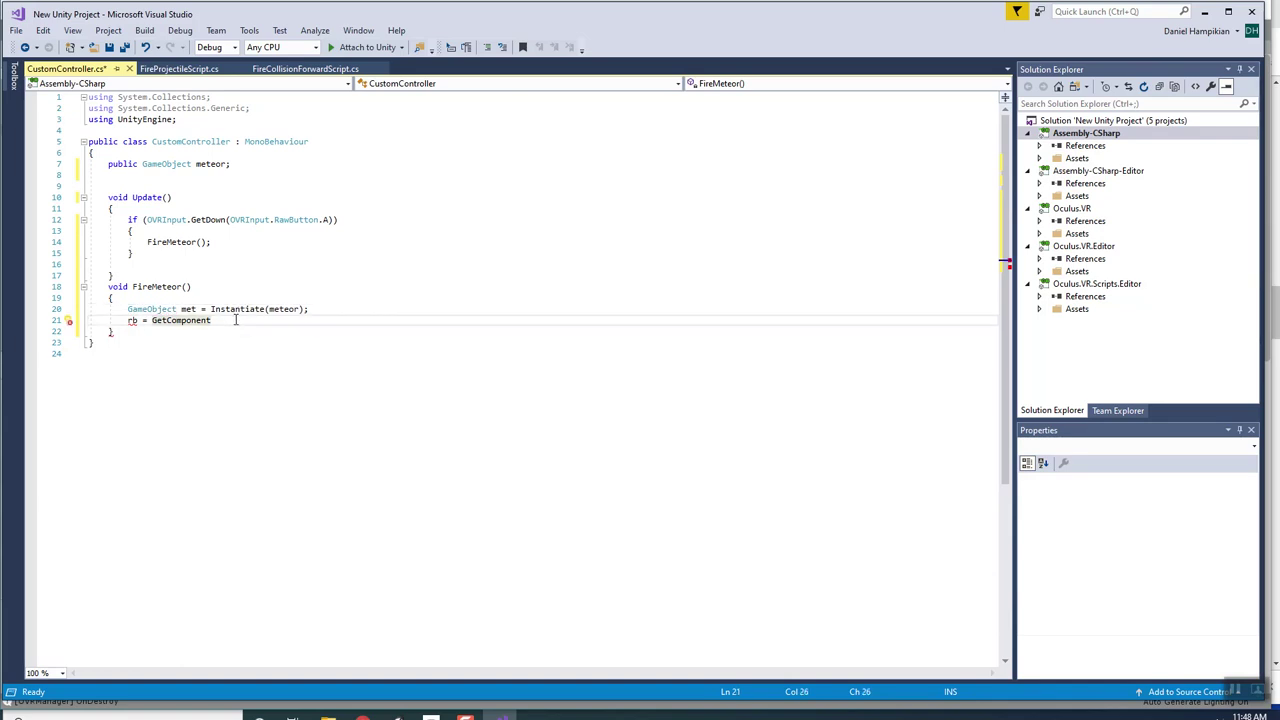
text(<>)
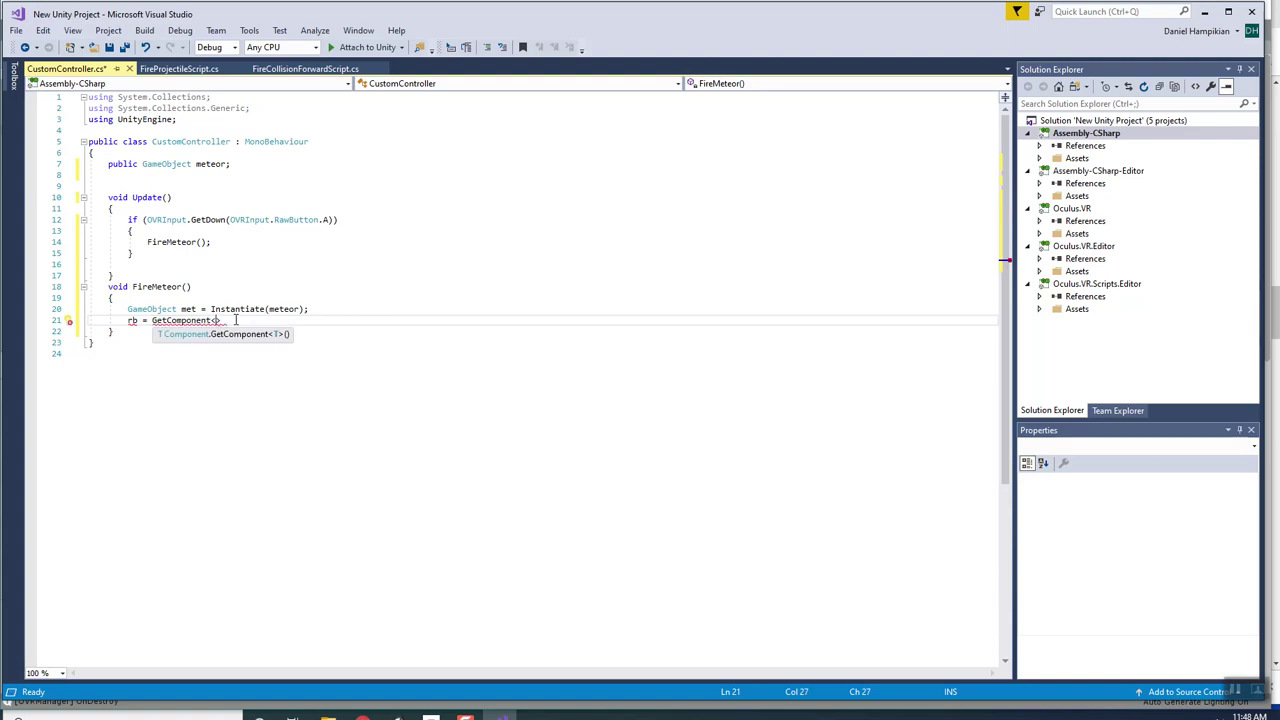
click(152, 320)
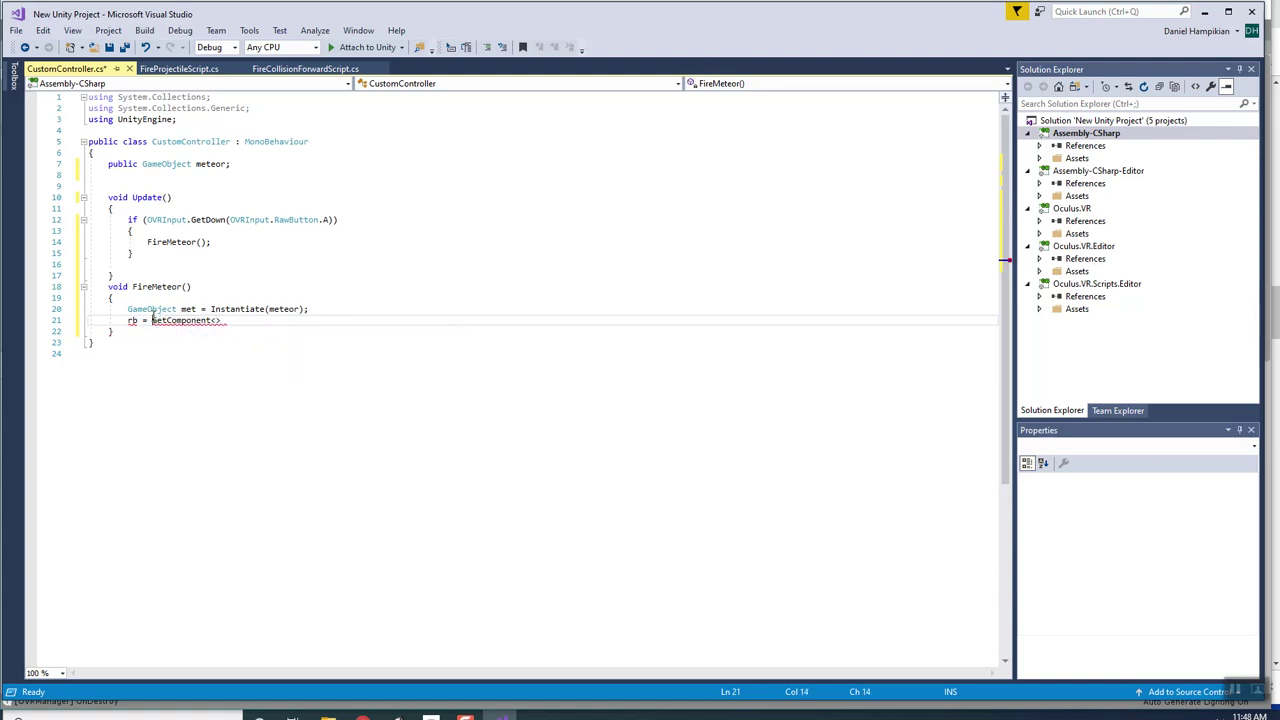
text(met.)
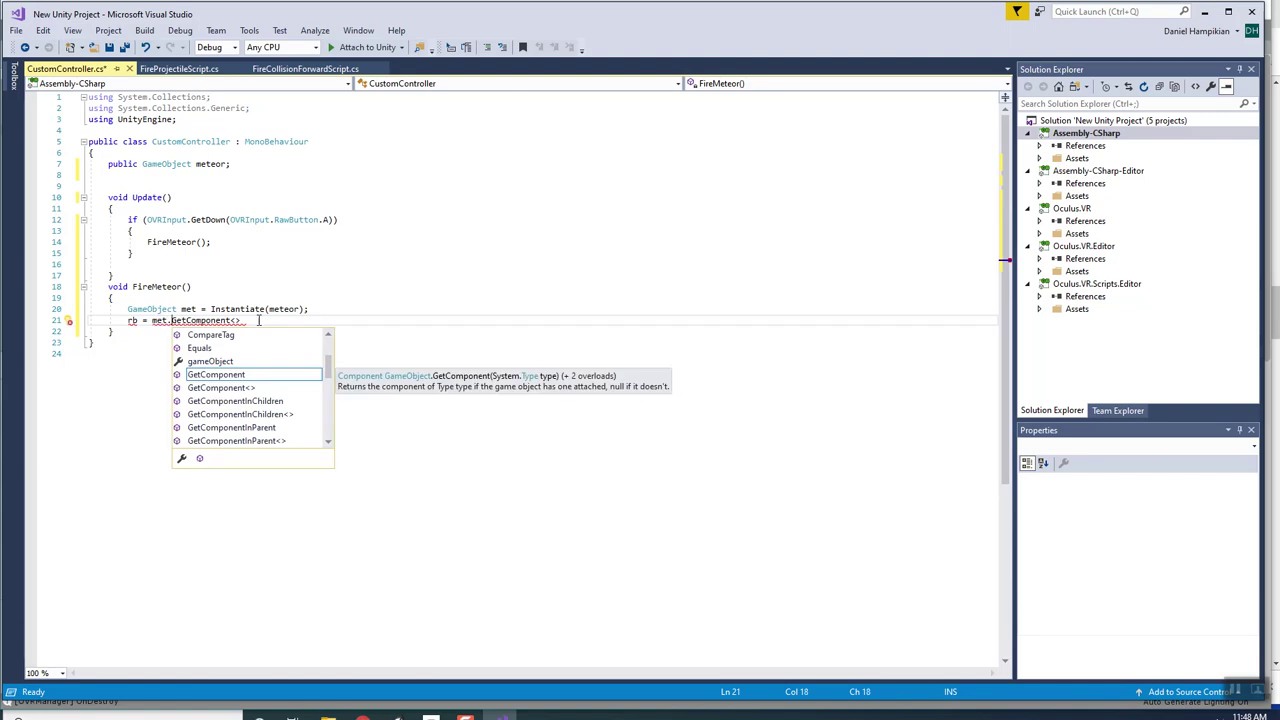
key(End)
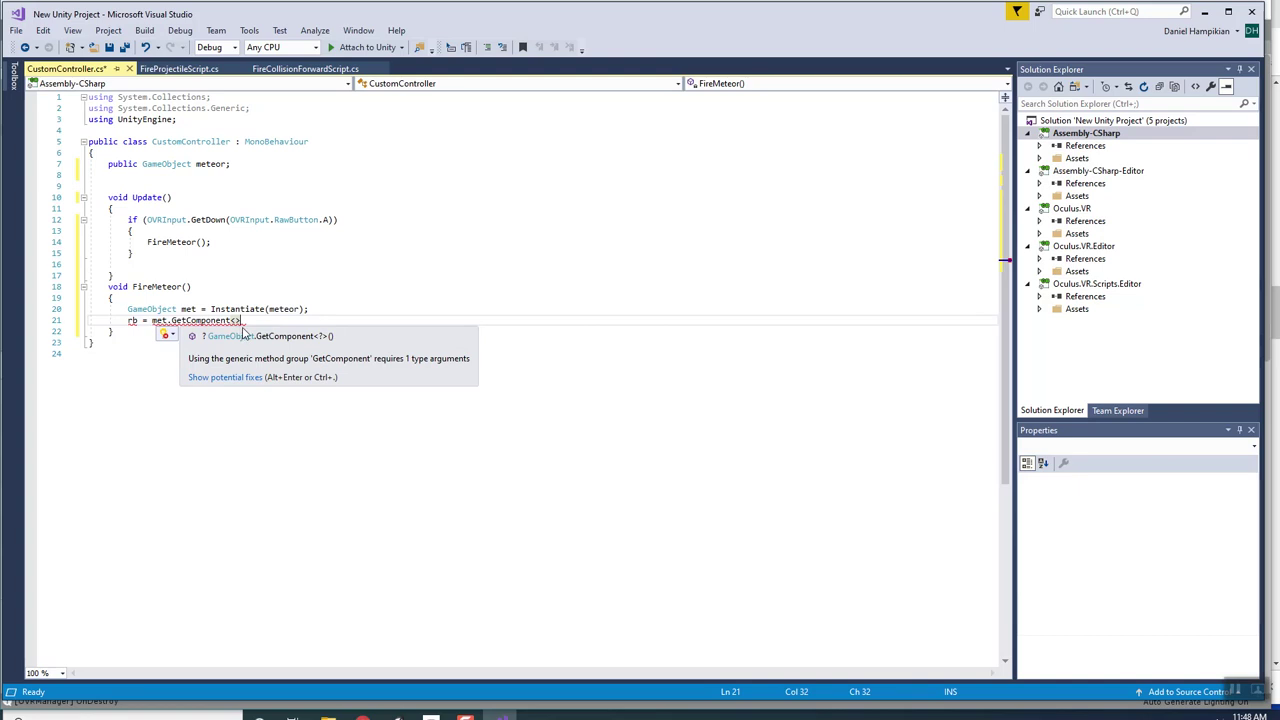
text(Rigidbody)
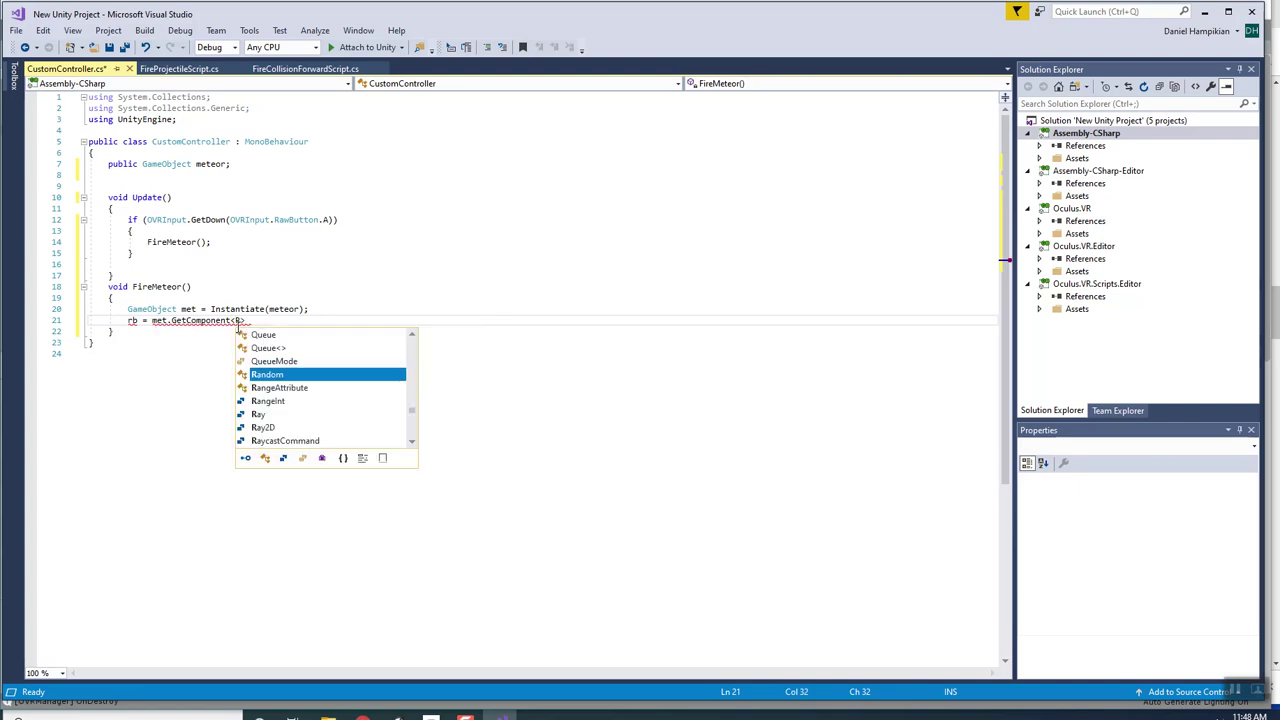
key(BackSpace)
key(BackSpace)
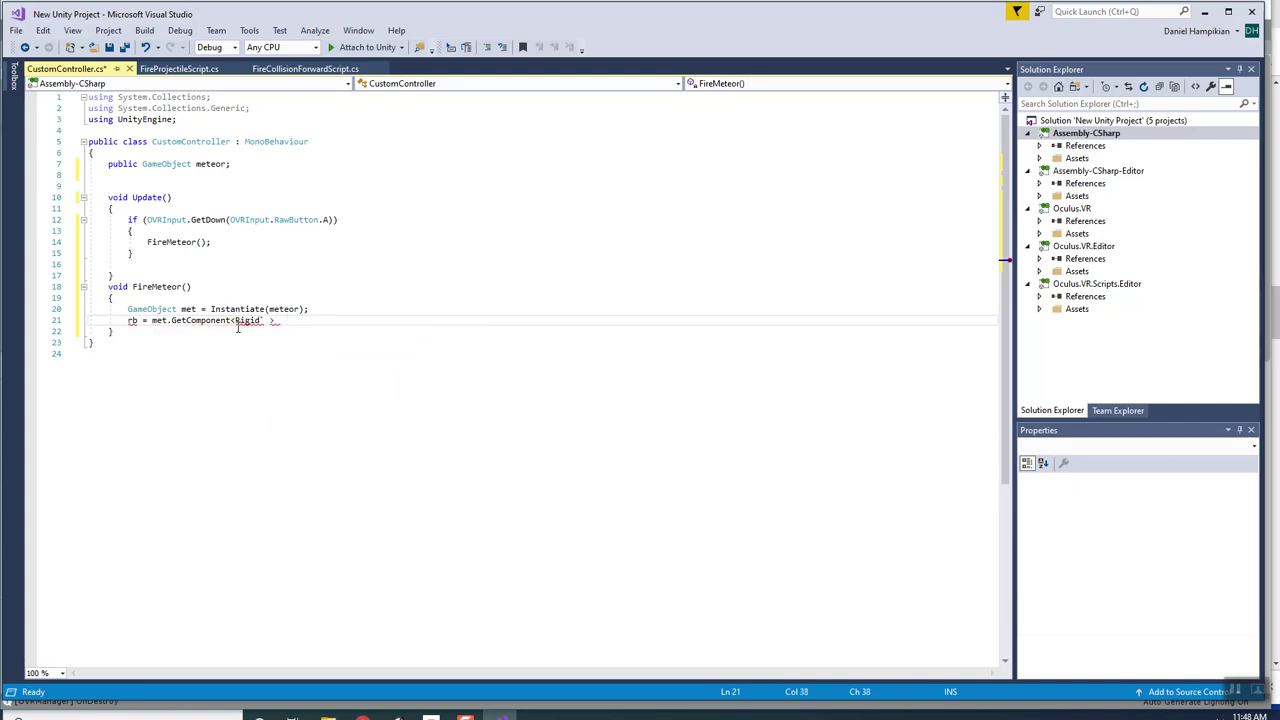
text(Body>();)
mouse_move(251, 327)
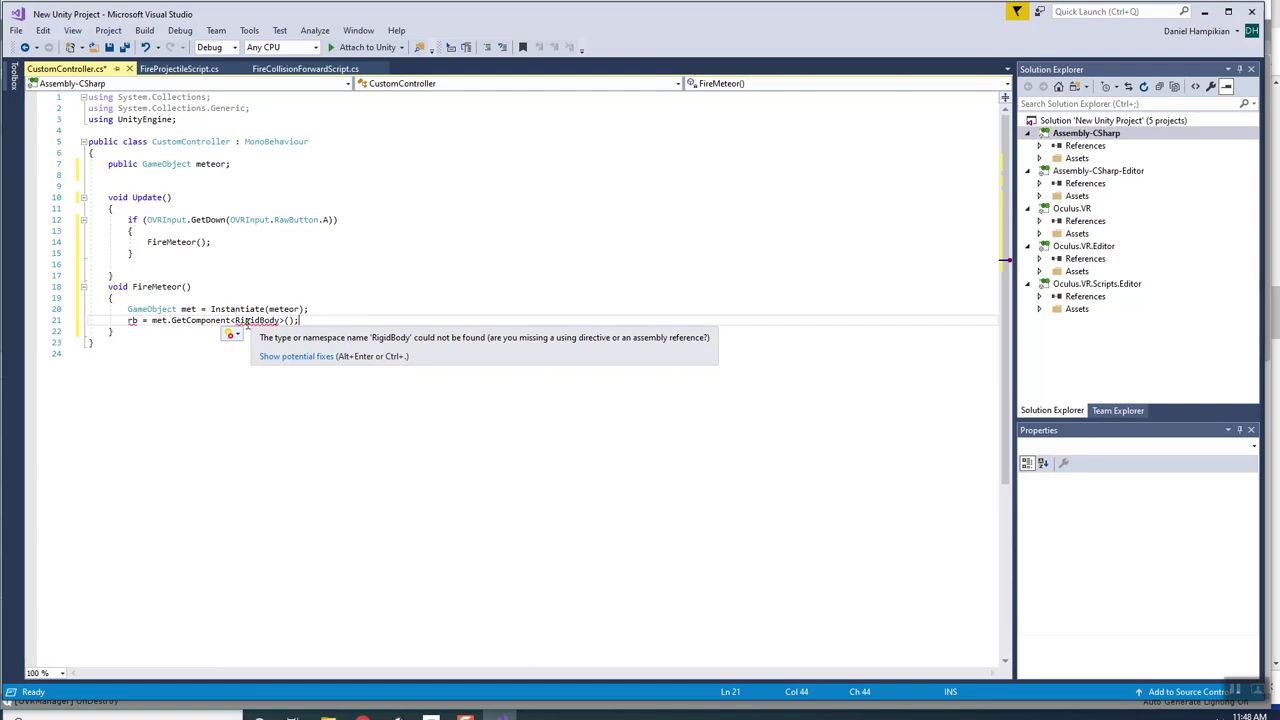
Declare rb's type and correct RigidBody to Rigidbody in both the declaration and GetComponent.
click(128, 320)
text(RigidBody)
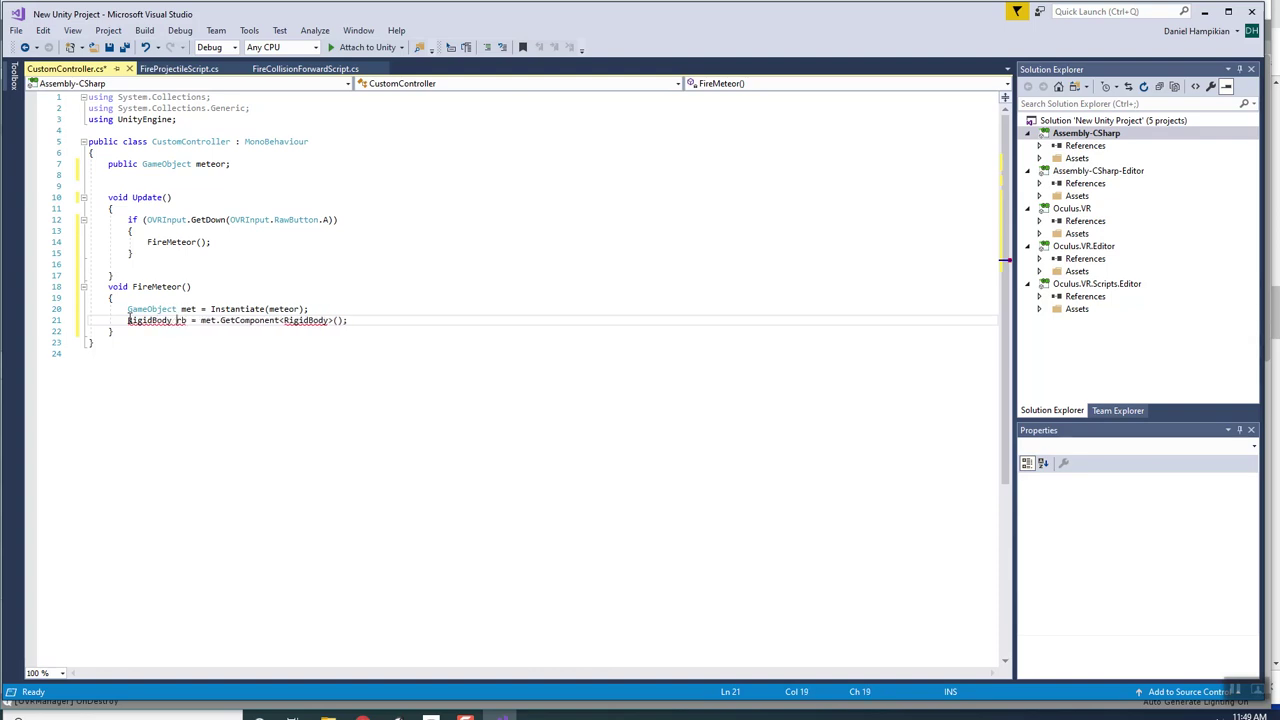
mouse_move(169, 320)
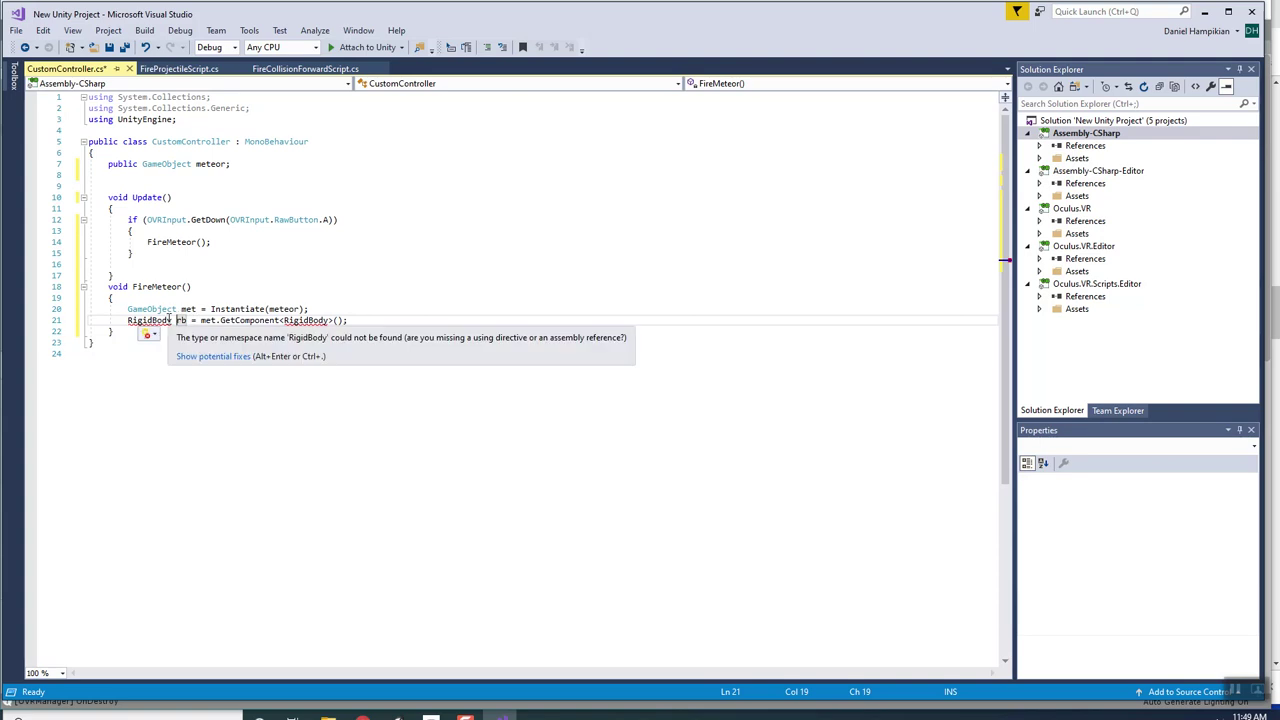
mouse_move(286, 318)
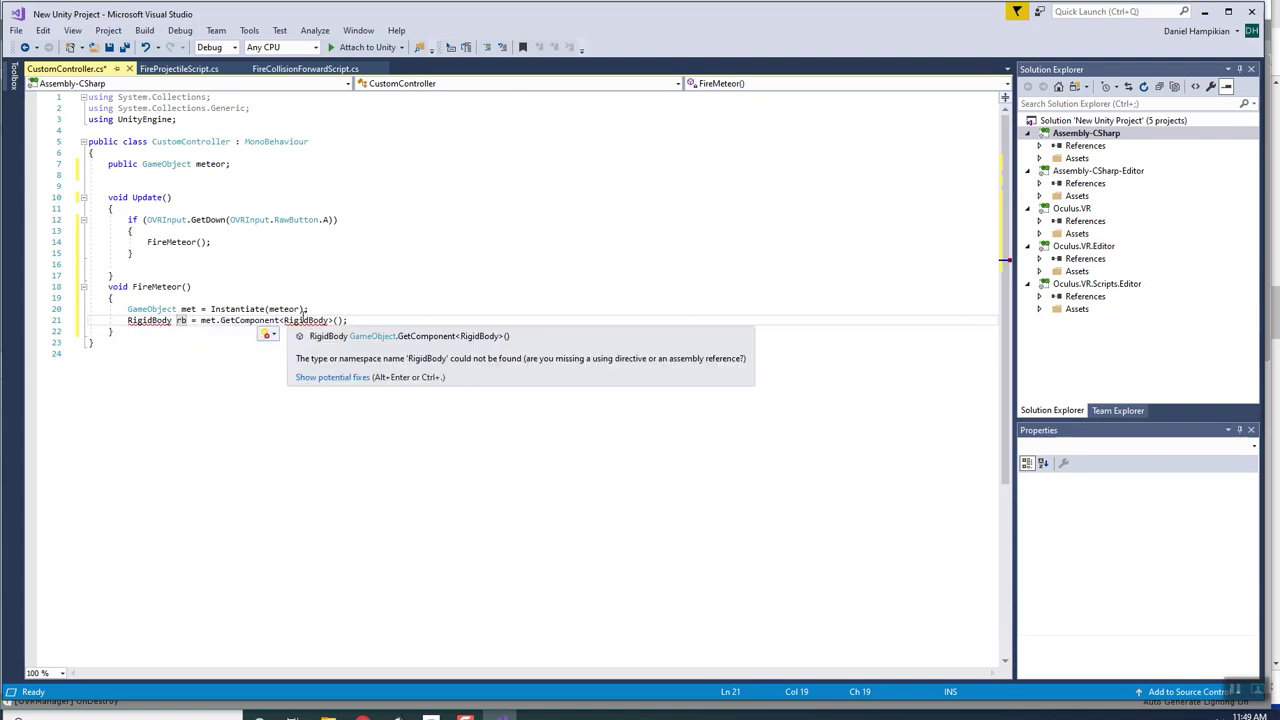
drag(328, 320, 285, 320)
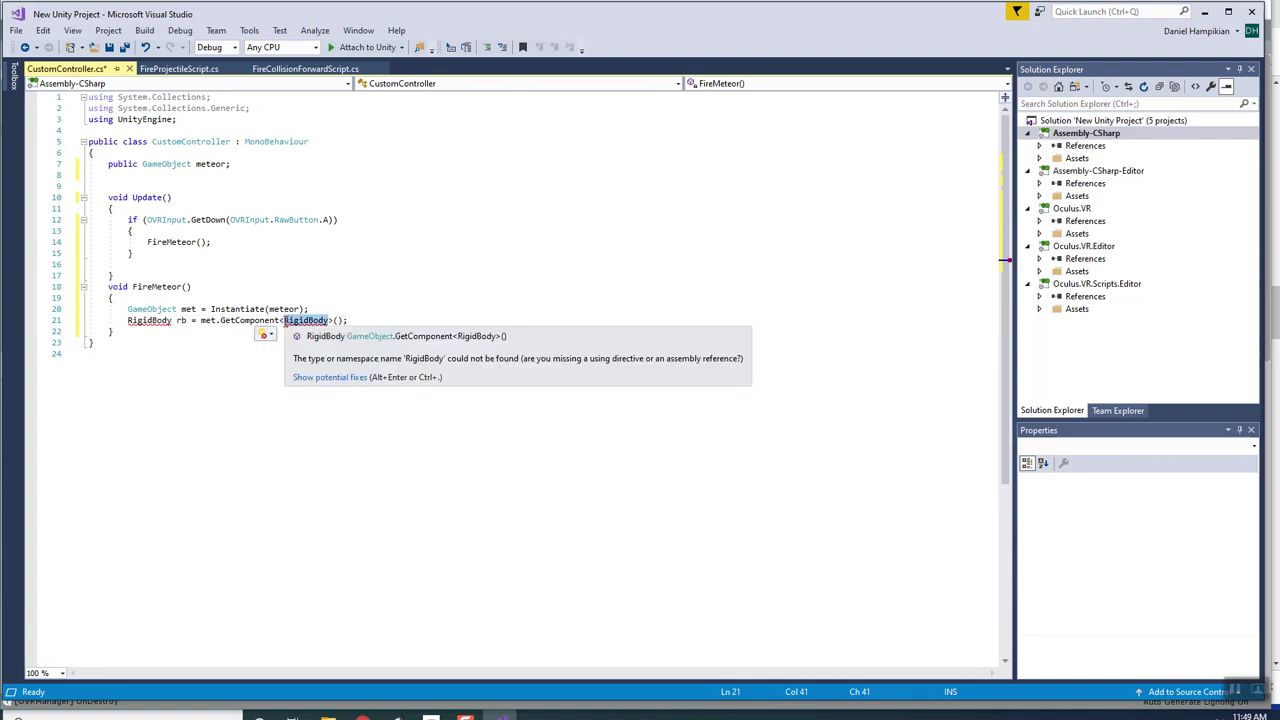
text(Rig)
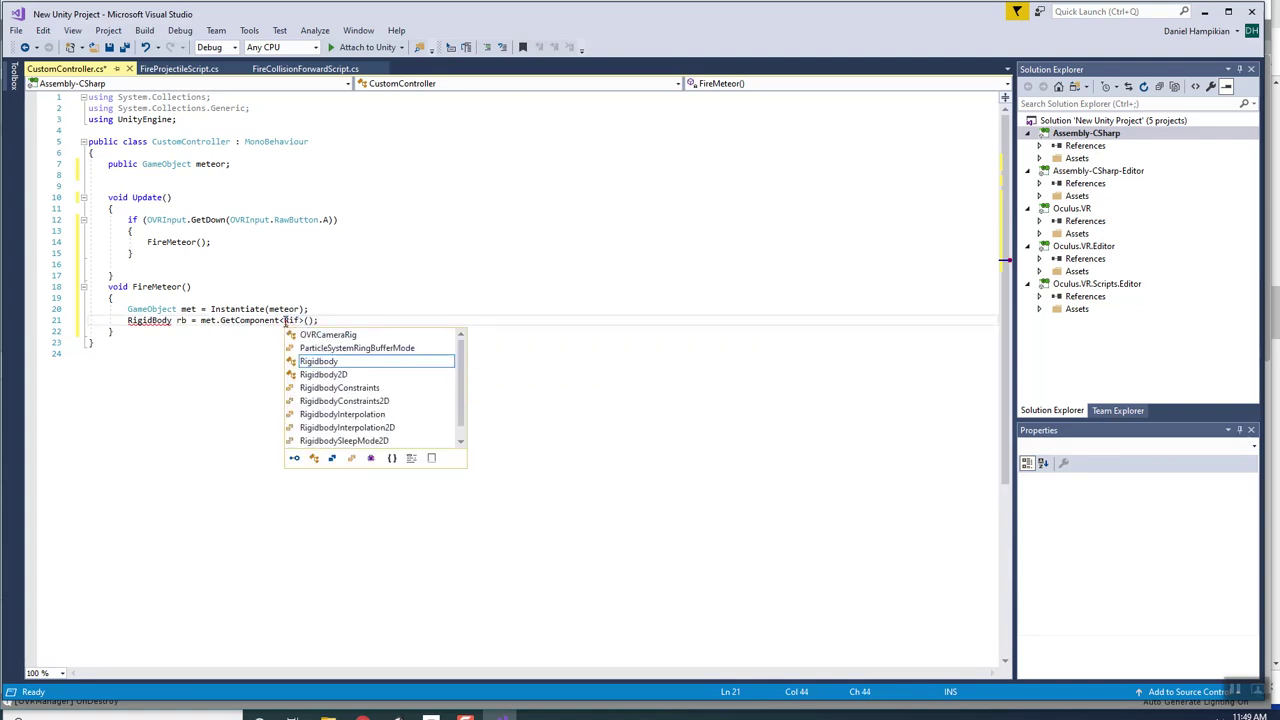
key(Tab)
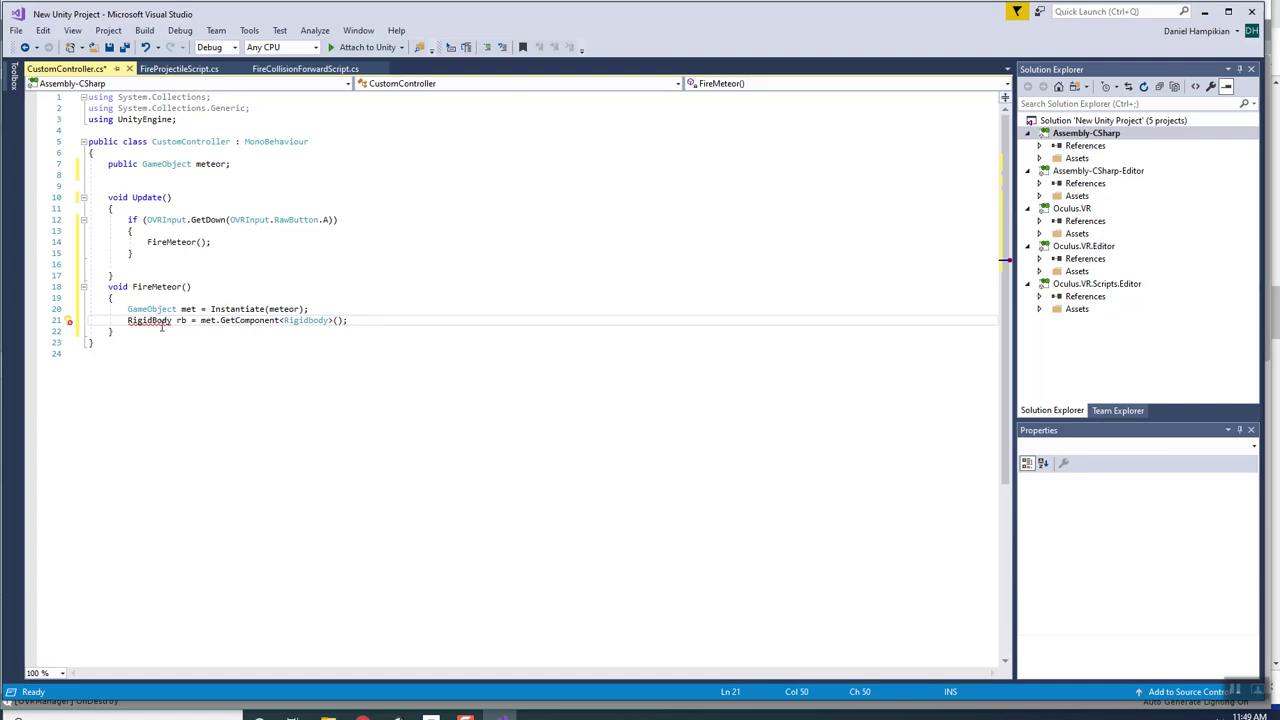
drag(174, 320, 98, 320)
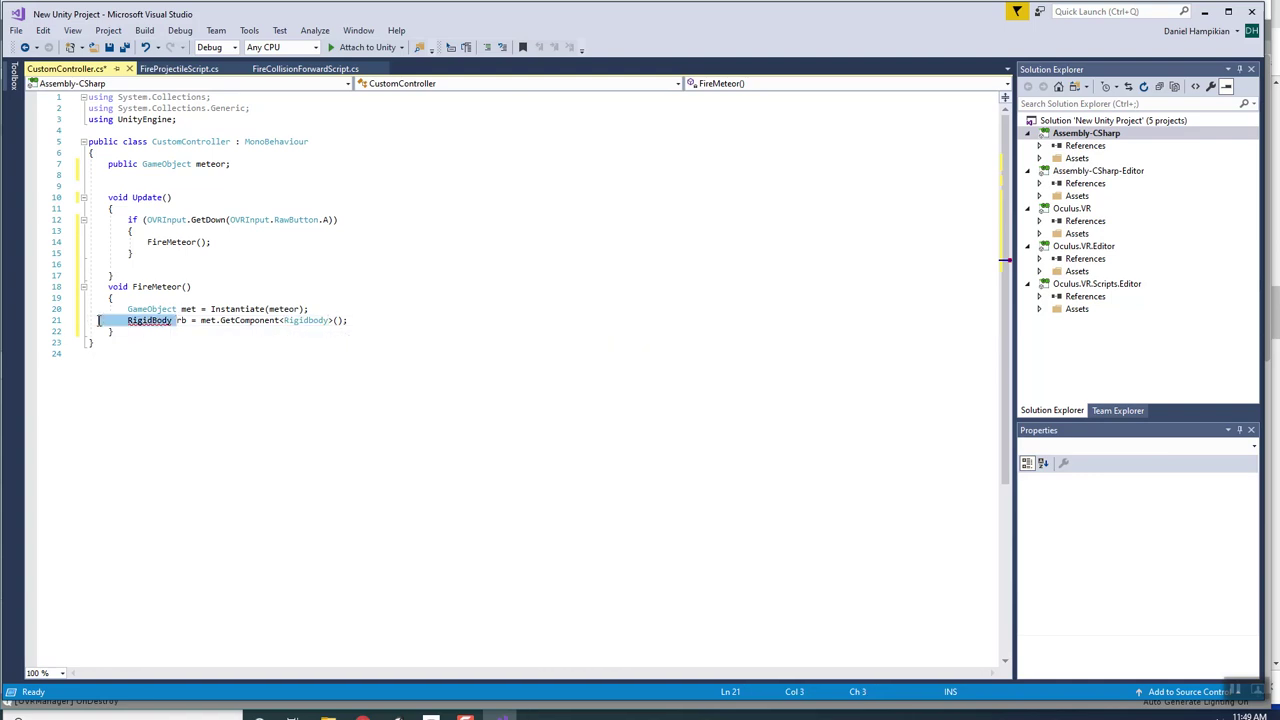
key(Delete)
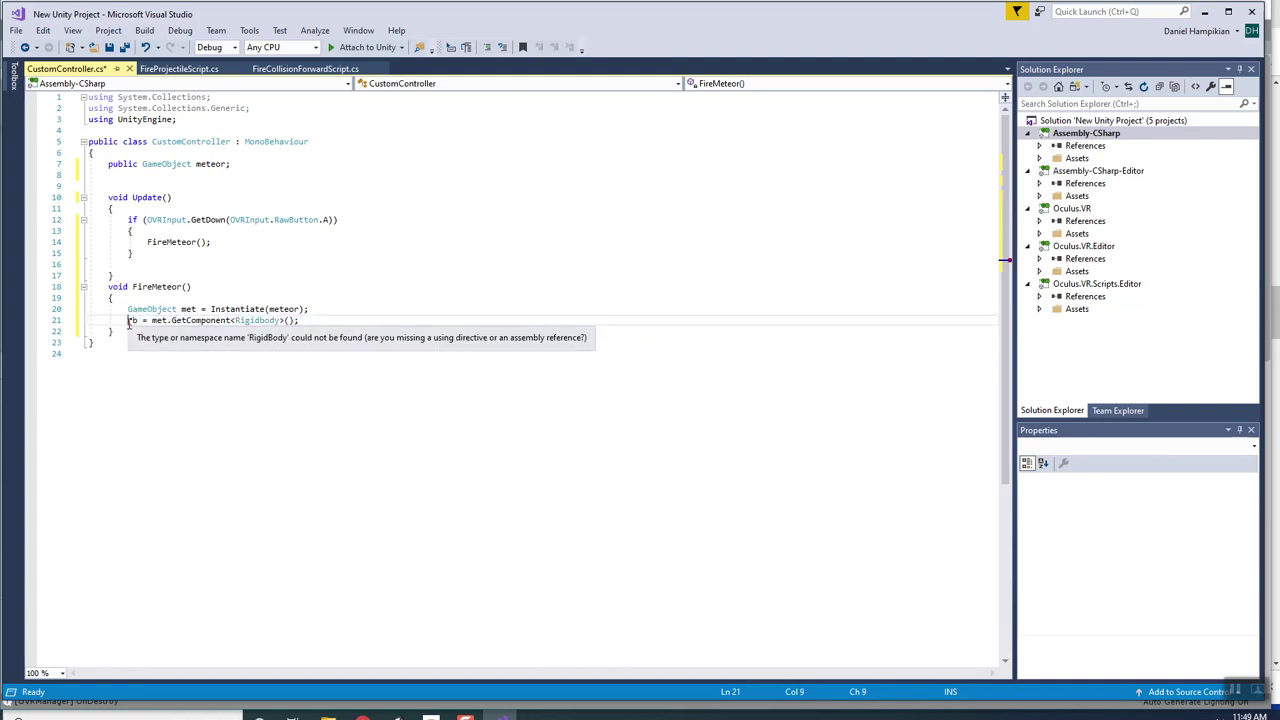
text(Rigidbody)
Add a line in FireMeteor setting rb.velocity = speed;.
click(371, 318)
key(Return)
text(rb)
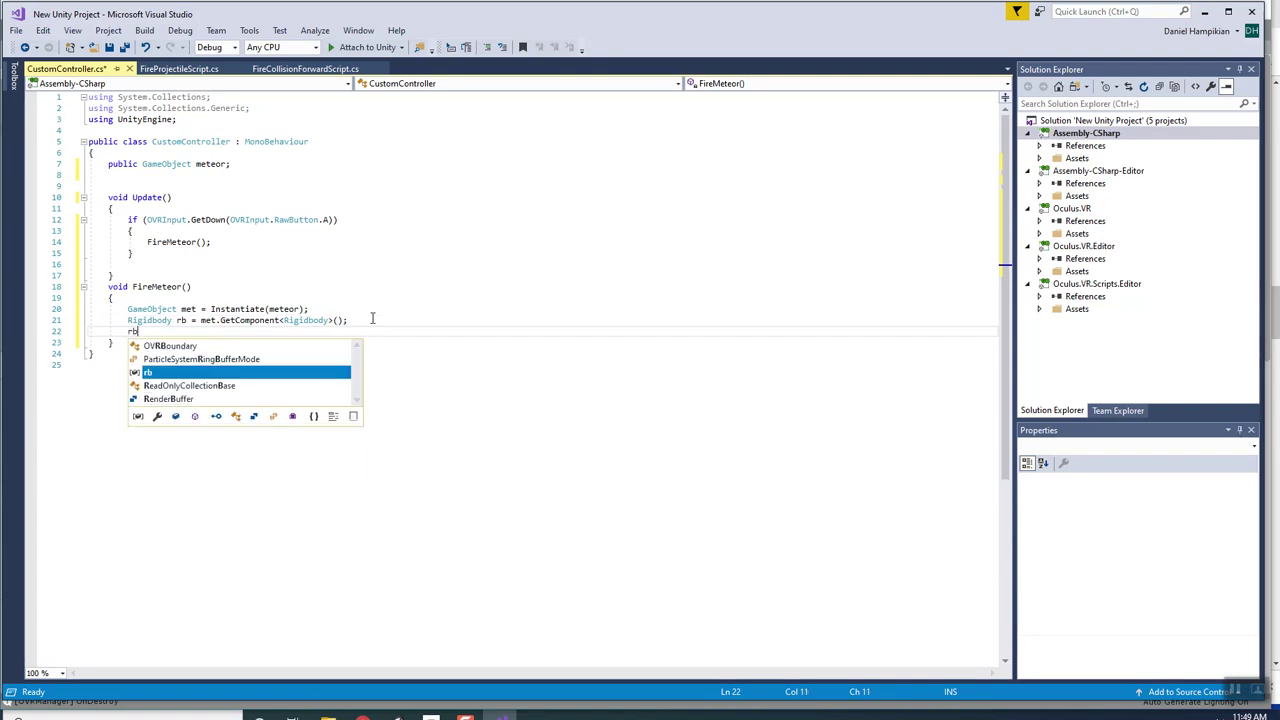
text(.velocity)
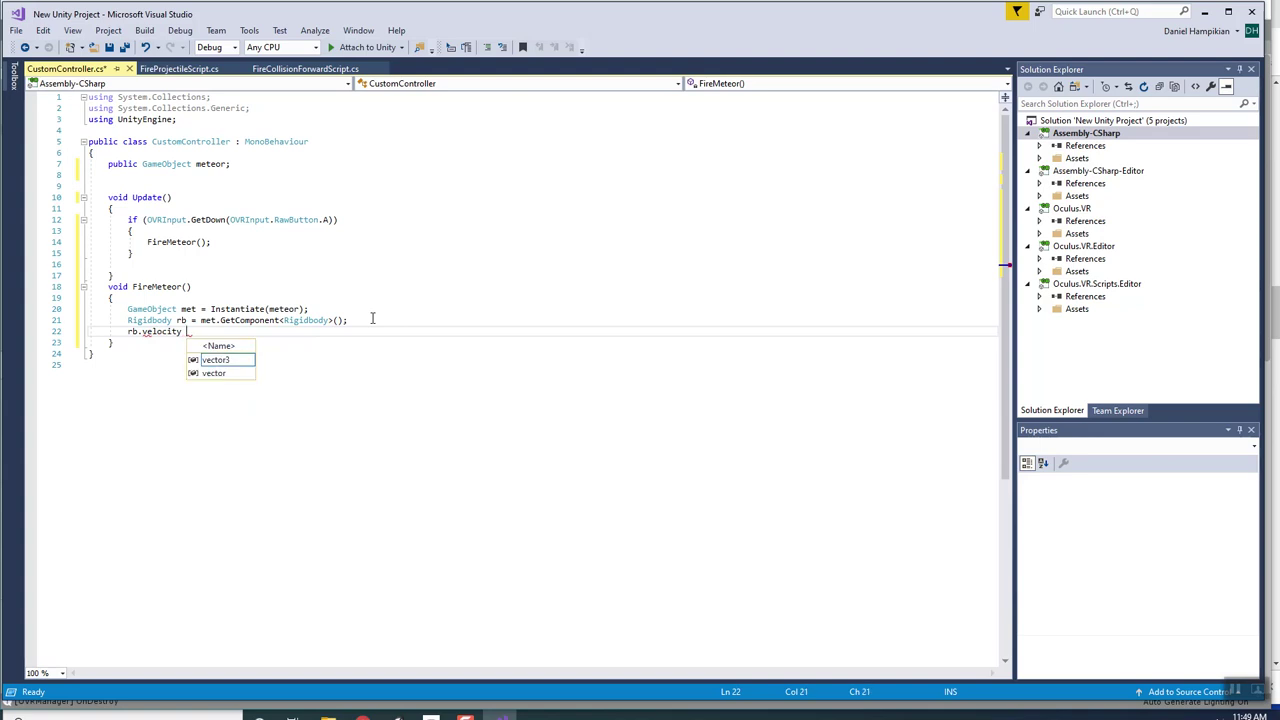
key(Escape)
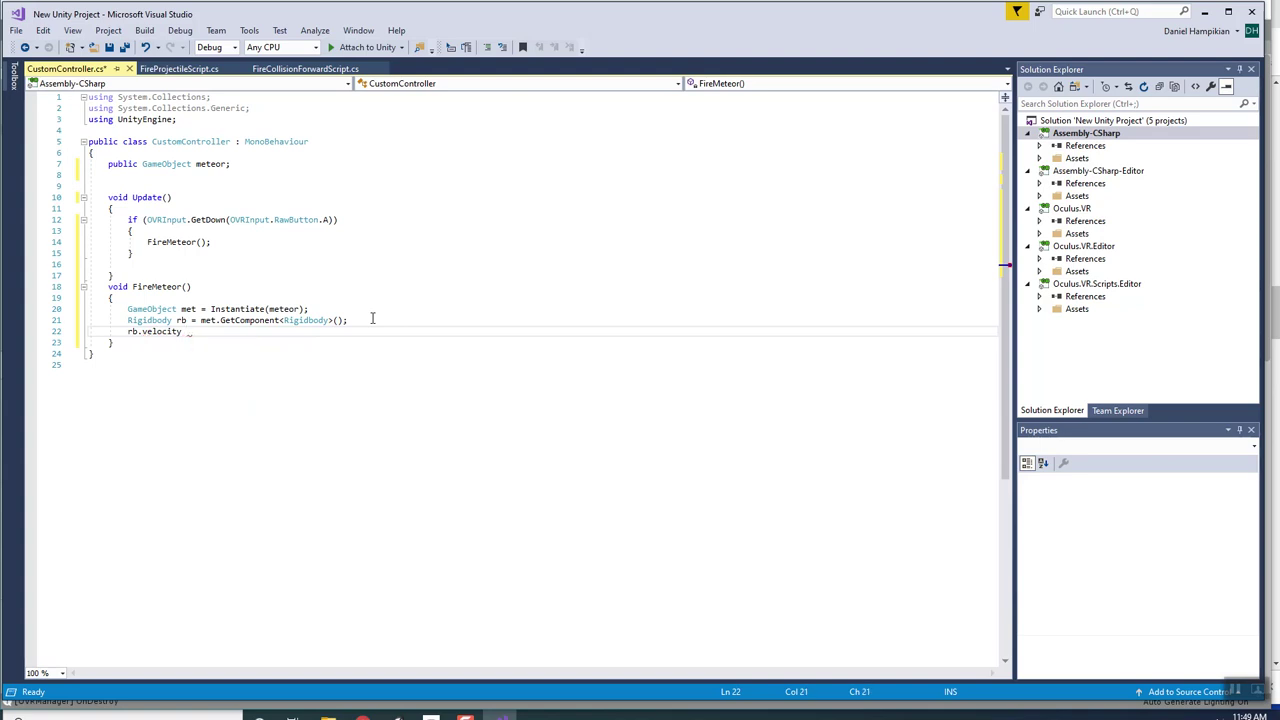
text(= speed;)
Add a public float speed field set to 3f and save the script.
drag(170, 176, 168, 170)
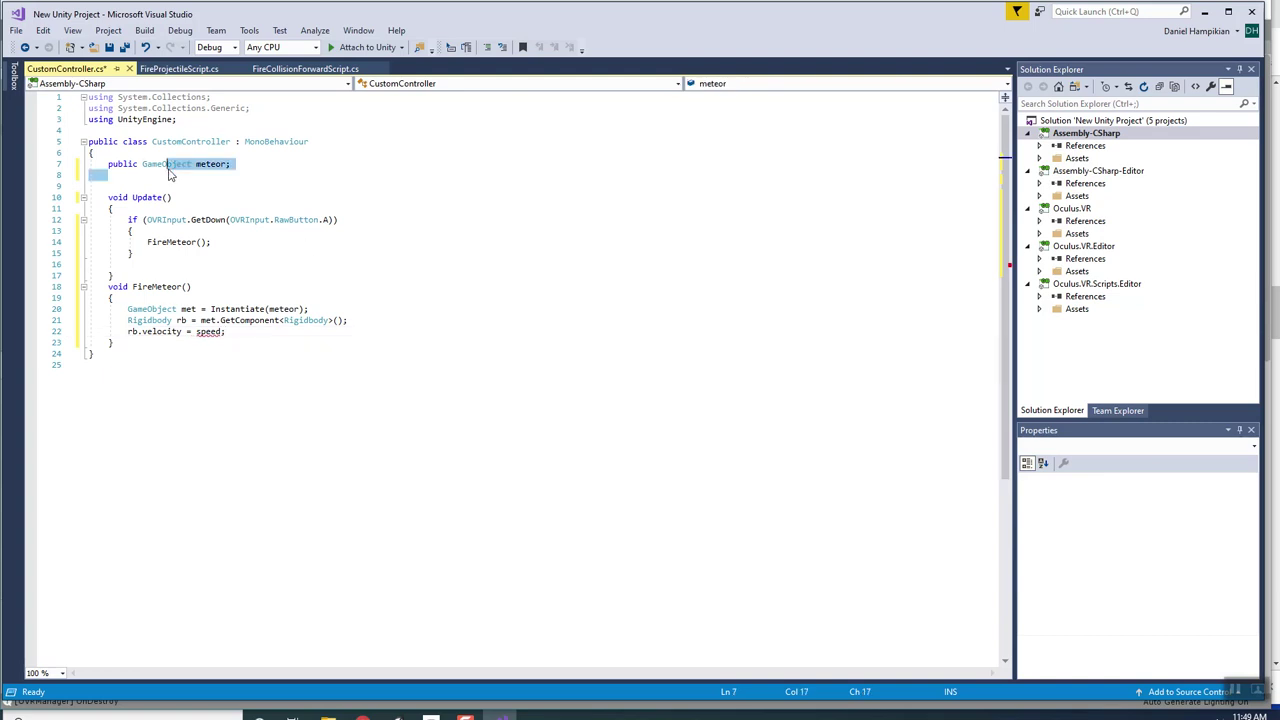
click(118, 175)
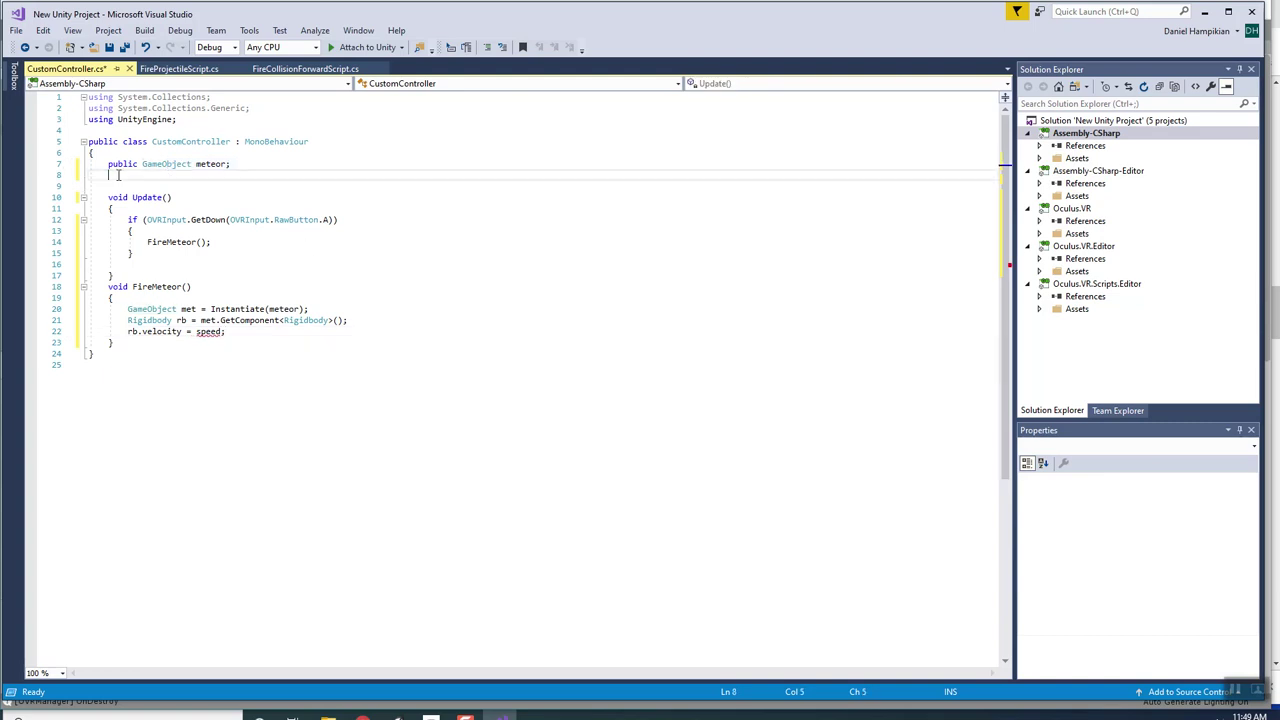
text(public float sp)
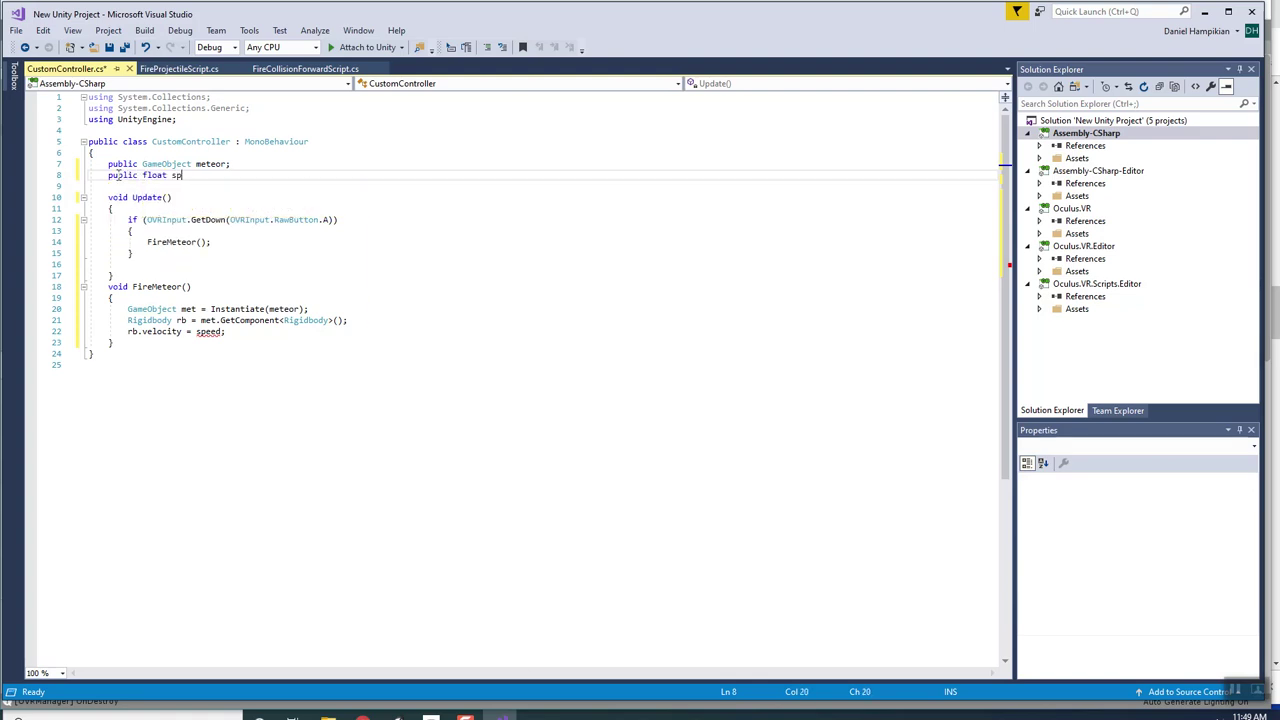
text(eed = 3f;)
key(ctrl+s)
Change the velocity line to rb.velocity = met.transform.forward * speed; and save.
click(229, 298)
click(231, 332)
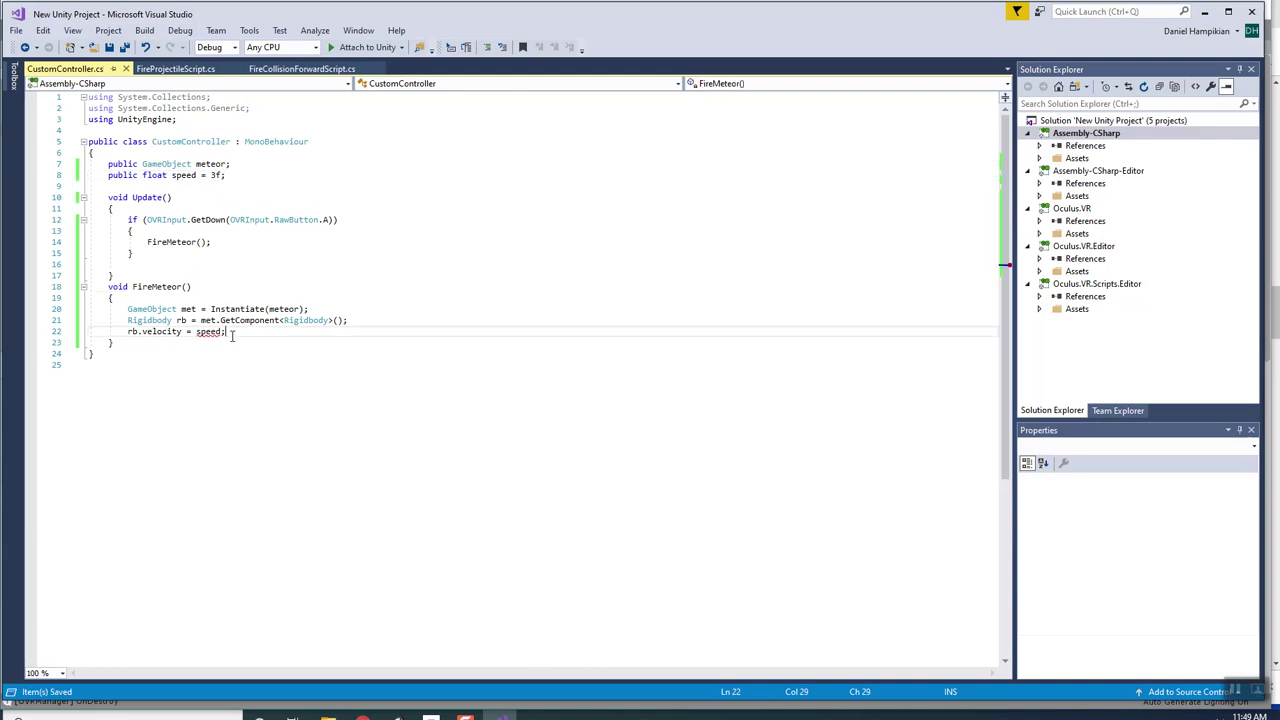
click(227, 342)
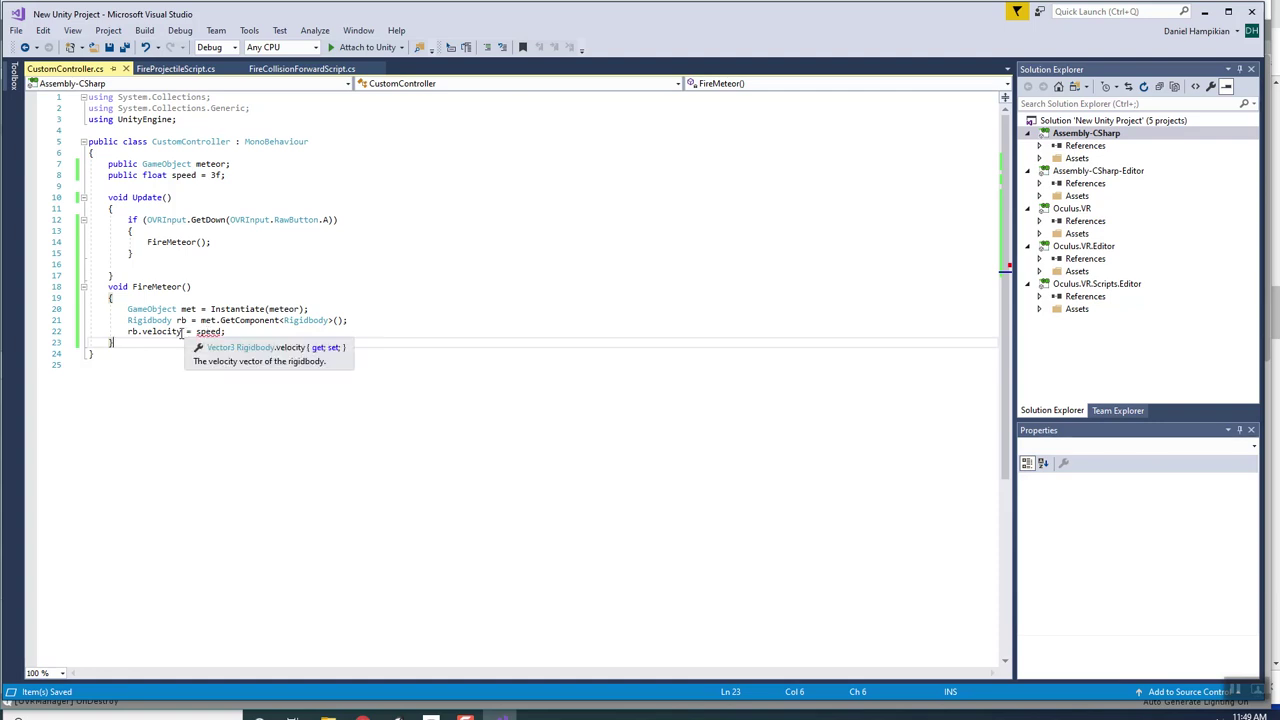
click(183, 332)
click(197, 332)
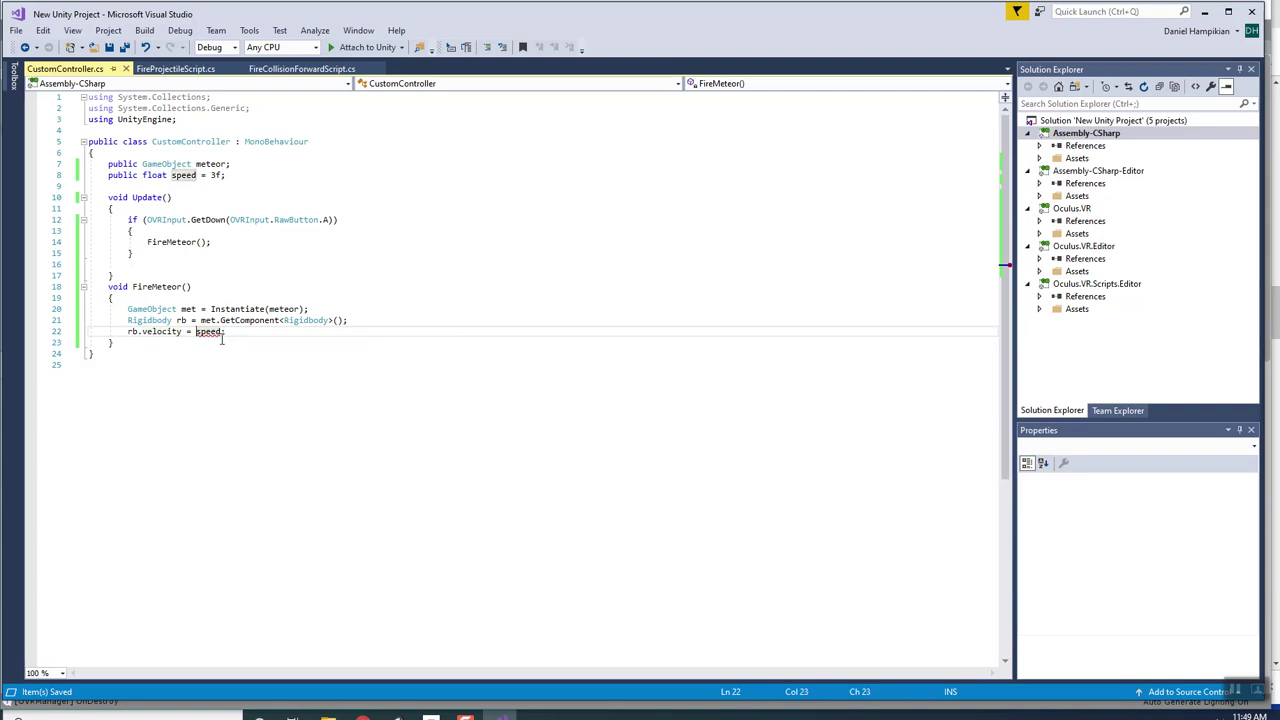
text(met.for)
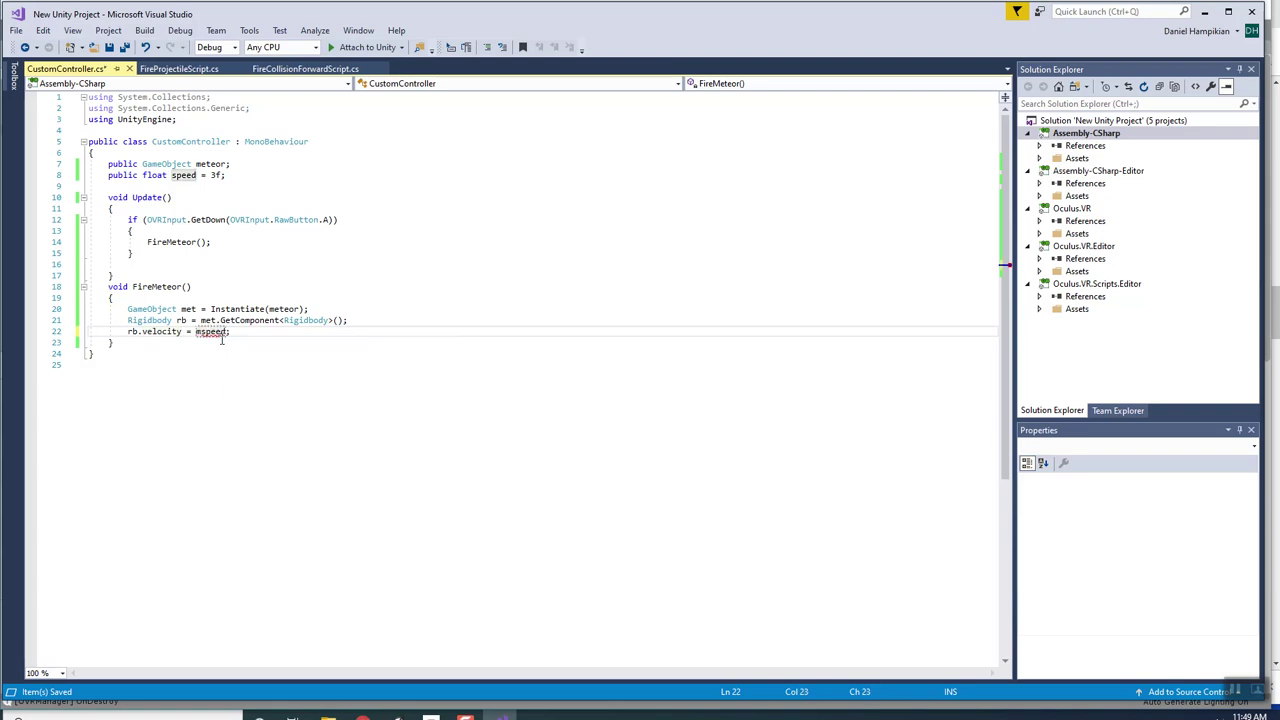
key(BackSpace)
key(BackSpace)
key(BackSpace)
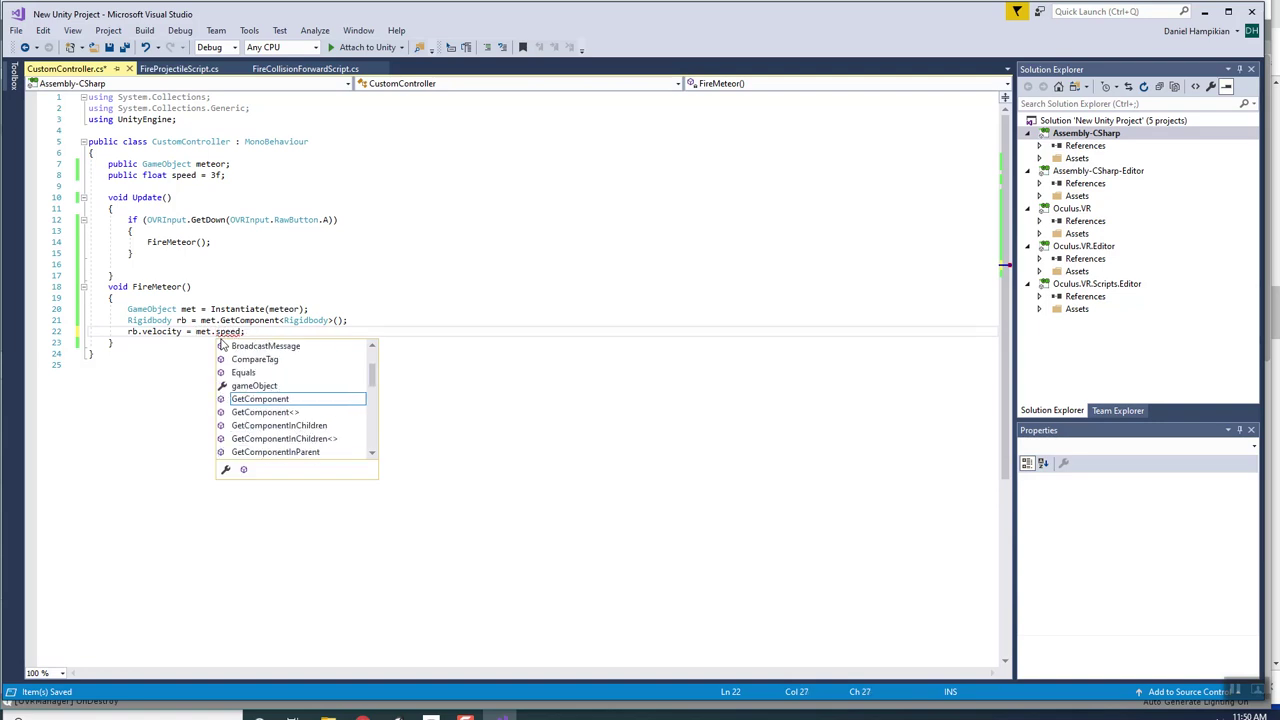
text(tr)
key(Tab)
text(.forward *)
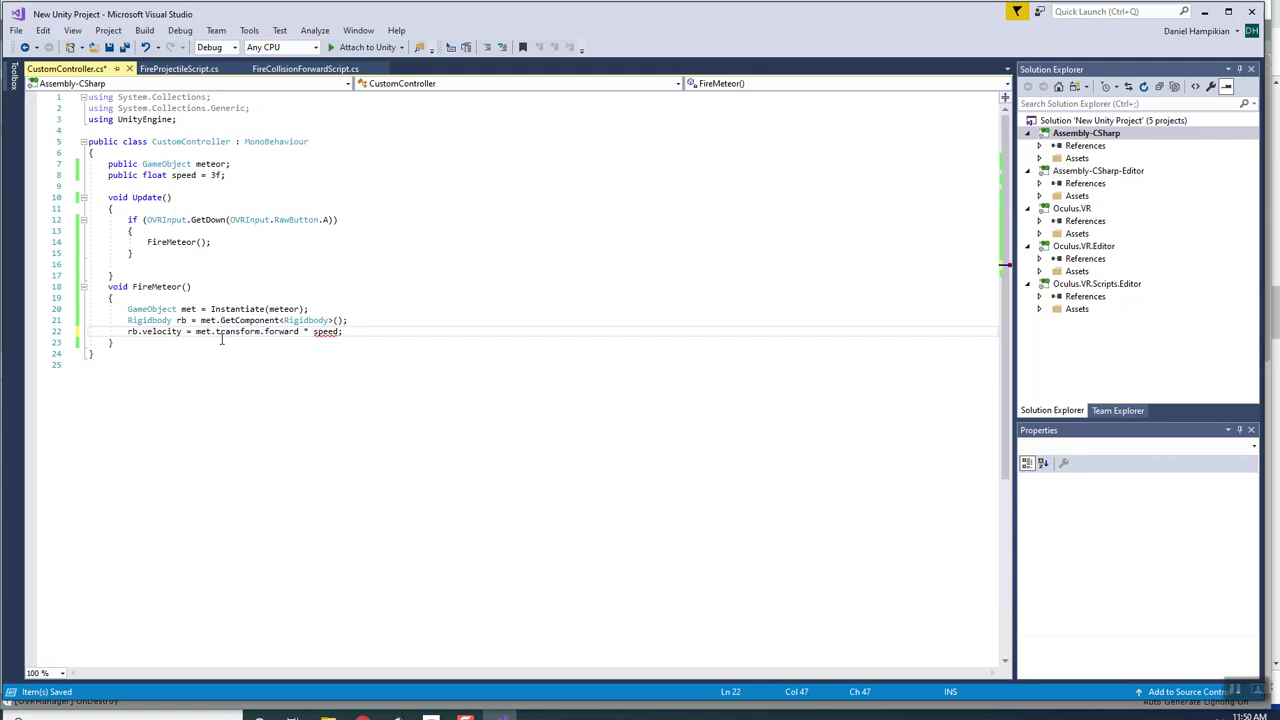
key(Right)
key(ctrl+s)
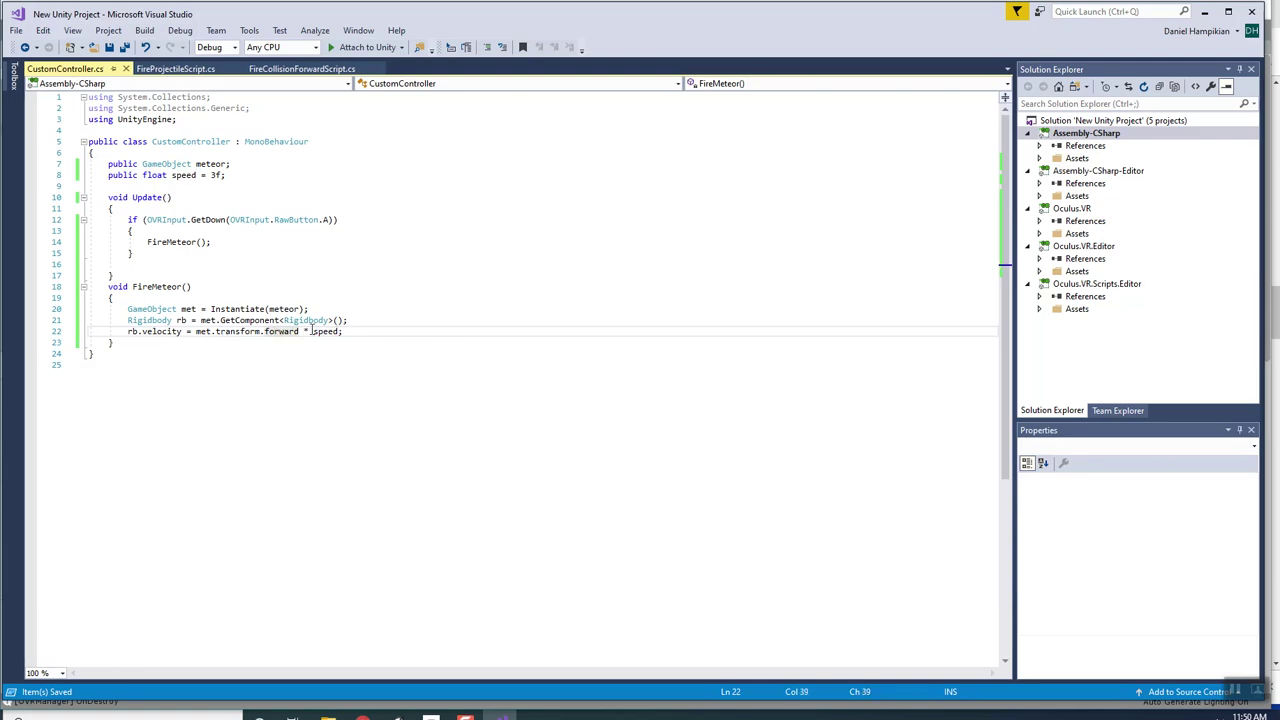
Review the Instantiate call on line 20, then return to the Unity editor.
click(256, 309)
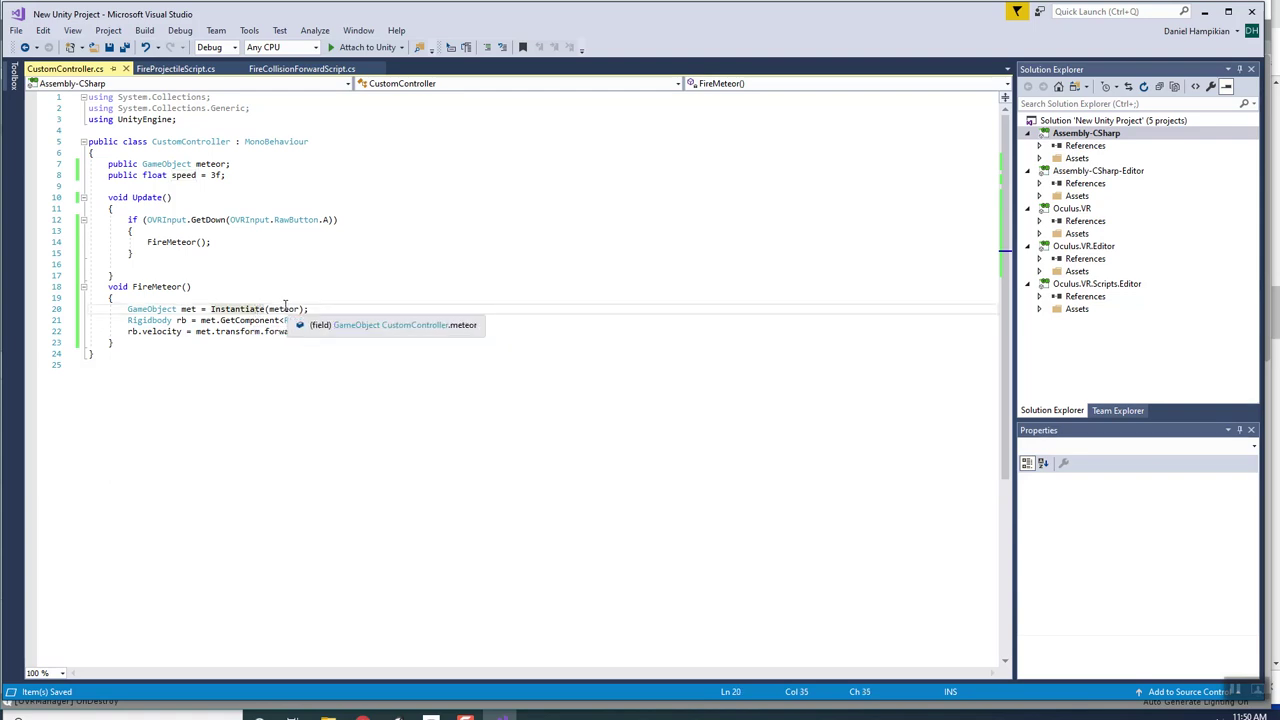
click(368, 344)
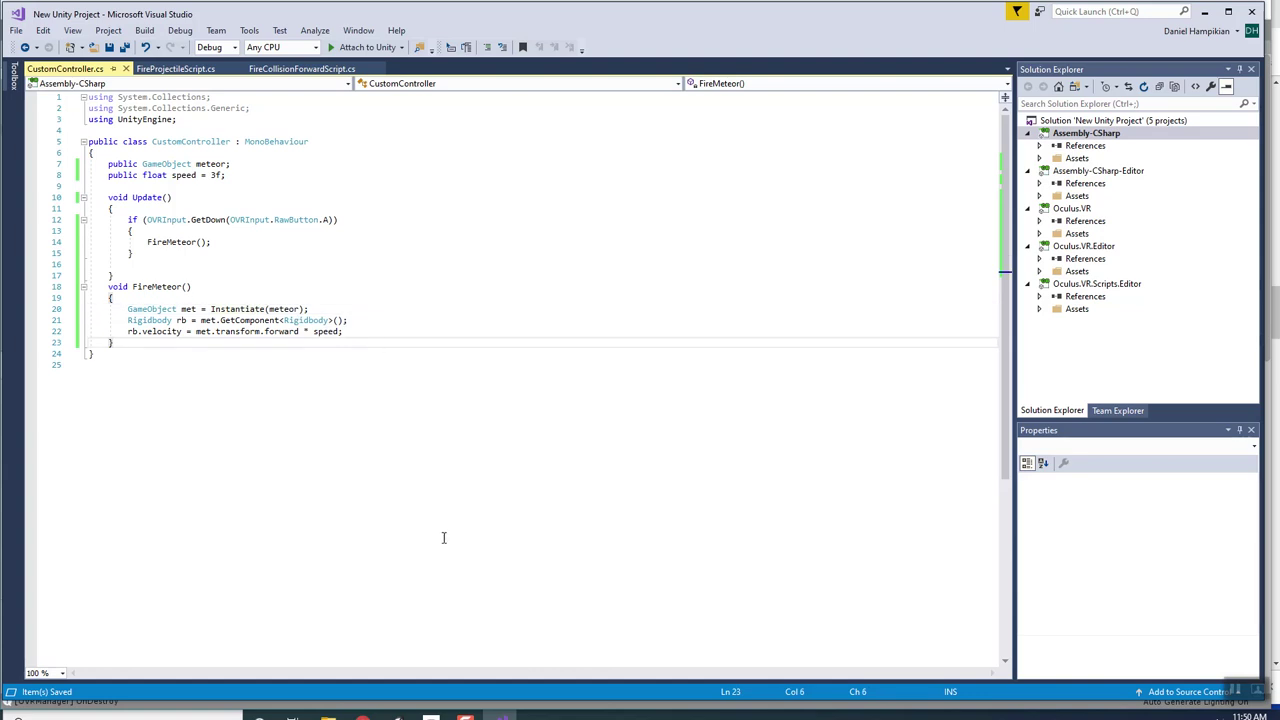
click(400, 715)
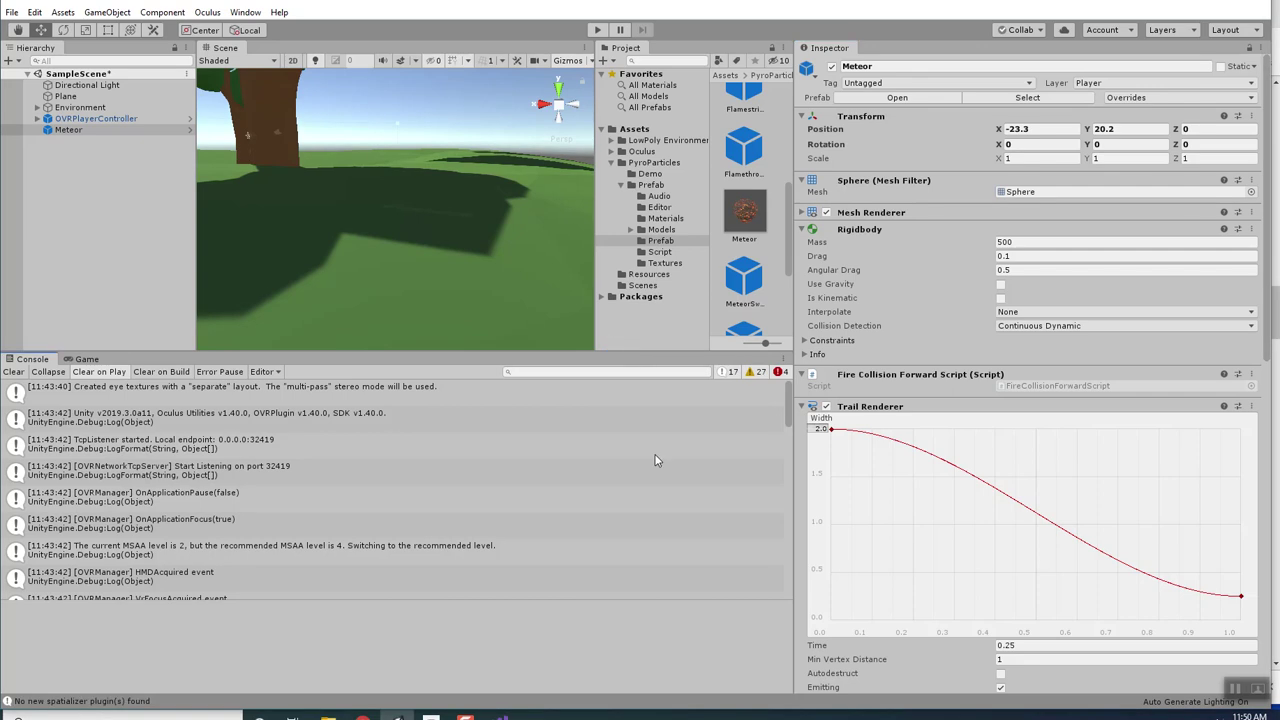
Clear the Console and assign the Meteor prefab to OVRPlayerController's Custom Controller Meteor field.
click(12, 372)
drag(689, 353, 689, 513)
scroll(757, 292, up, 2)
click(74, 131)
click(96, 118)
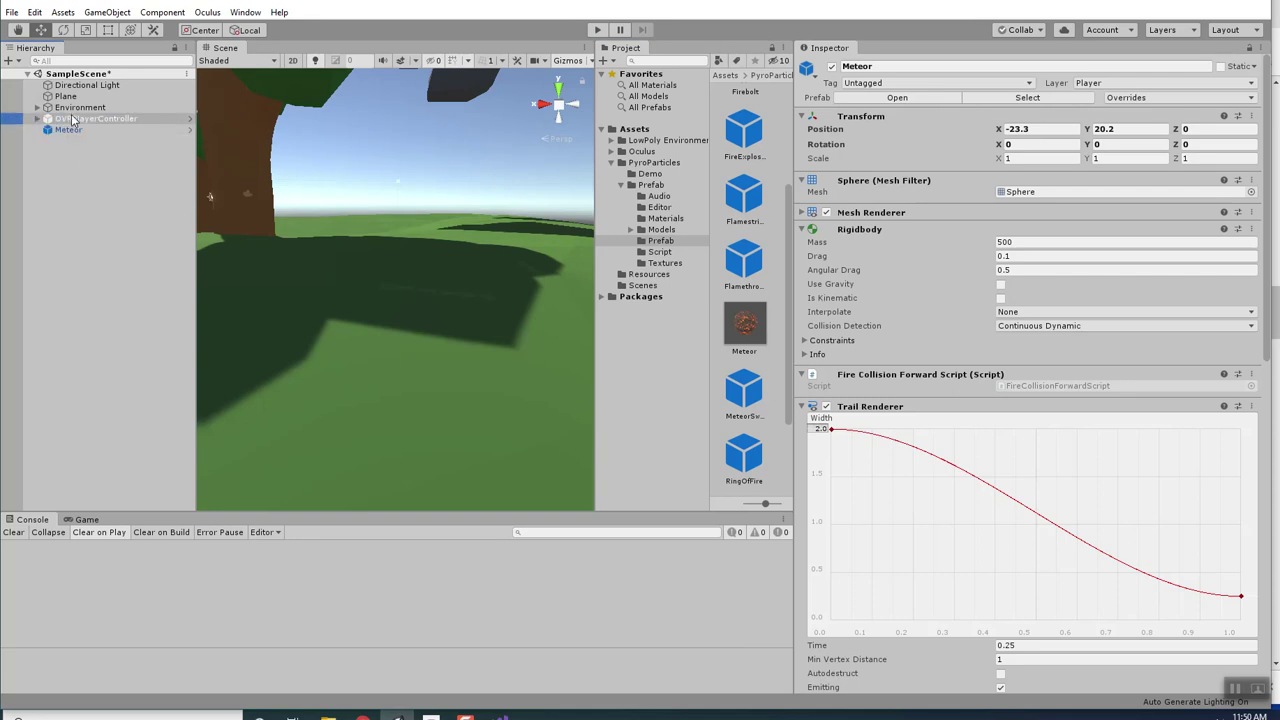
scroll(993, 276, down, 2)
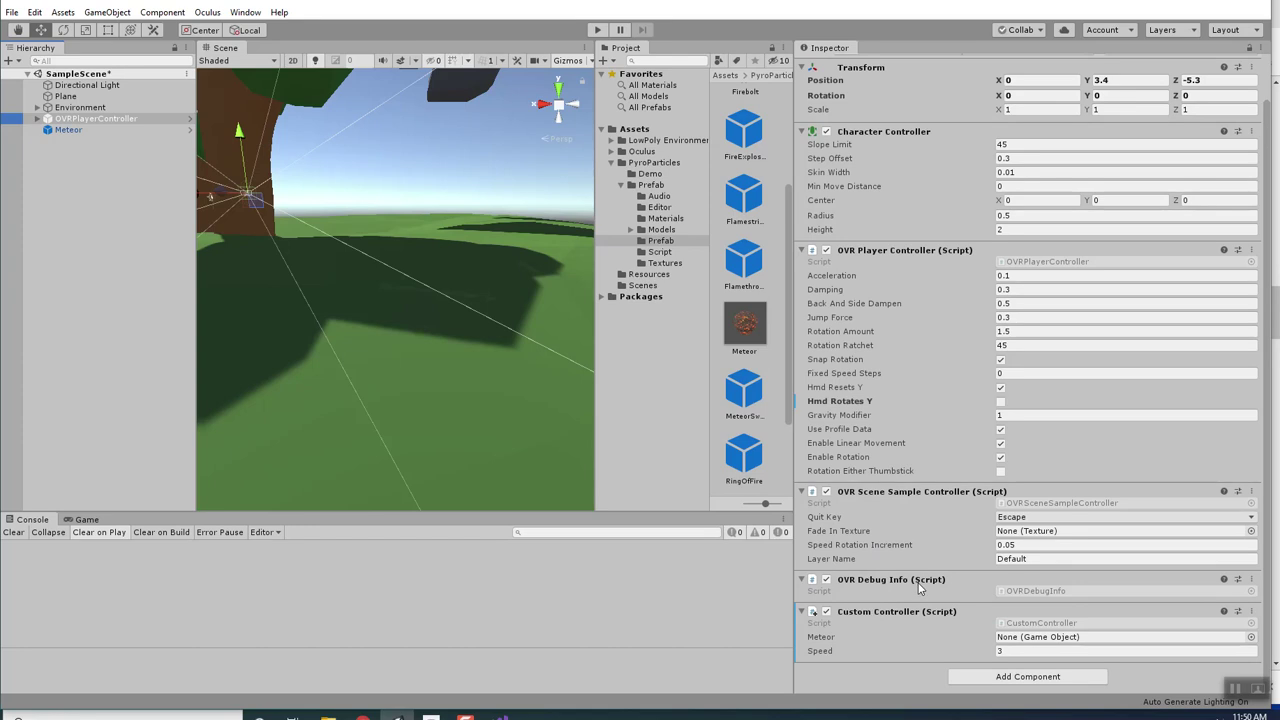
scroll(868, 300, up, 2)
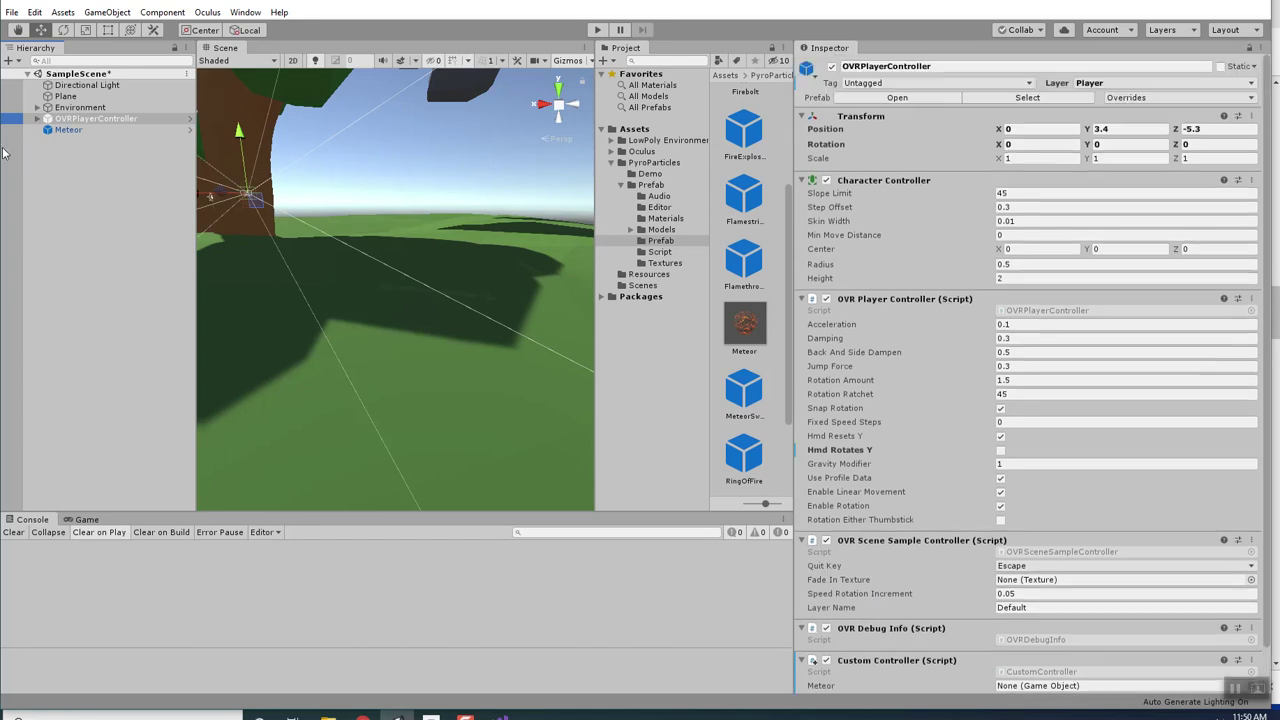
scroll(821, 402, down, 2)
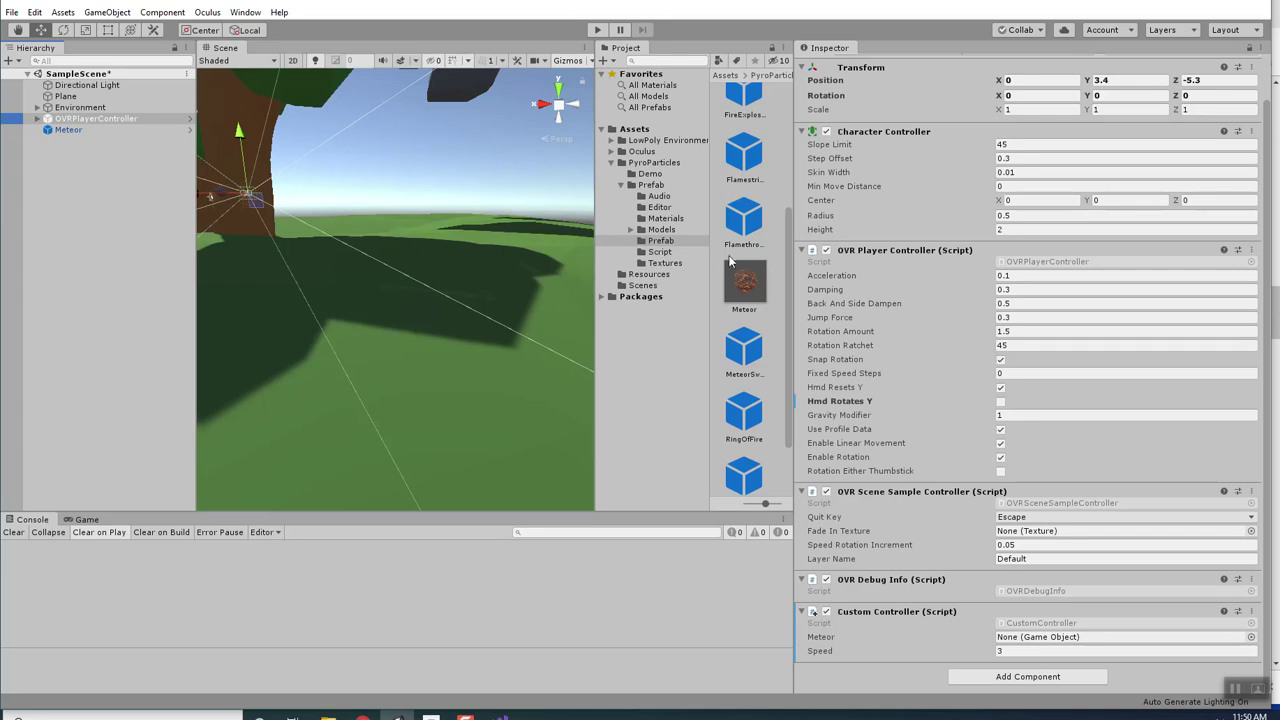
drag(740, 302, 1060, 645)
click(115, 137)
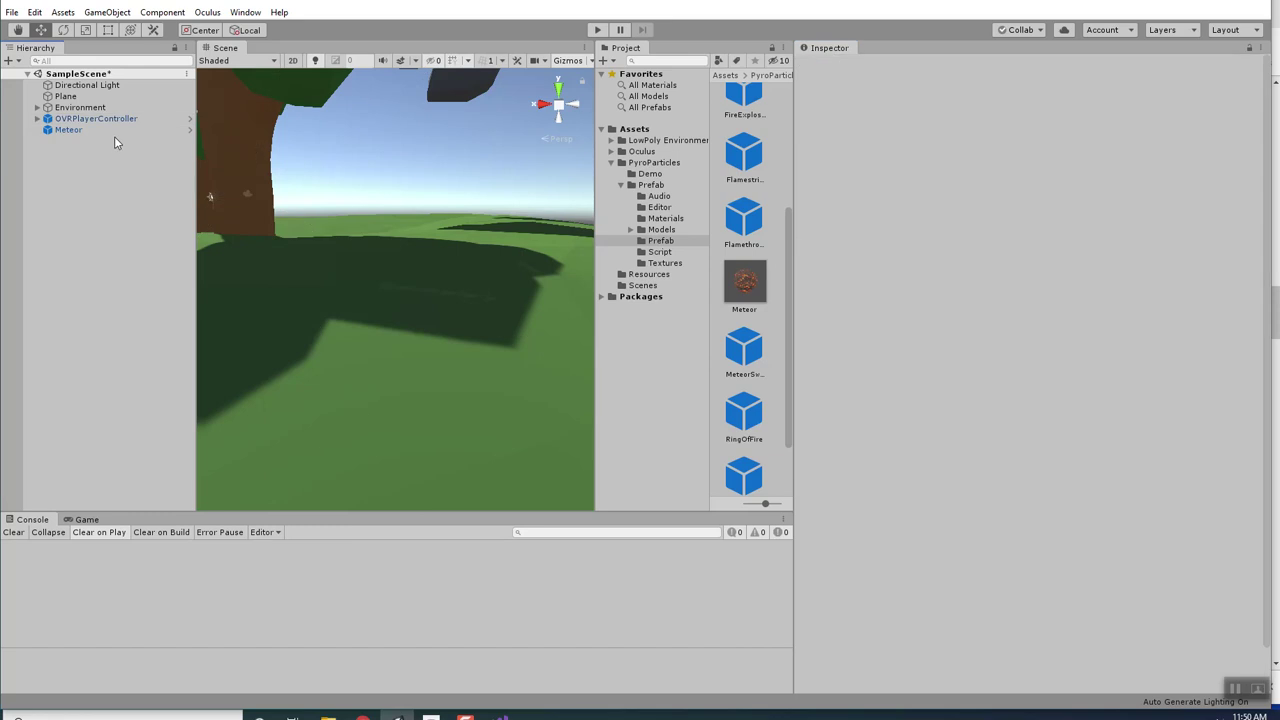
Delete the Meteor object from the Hierarchy and enter play mode.
click(112, 130)
key(Delete)
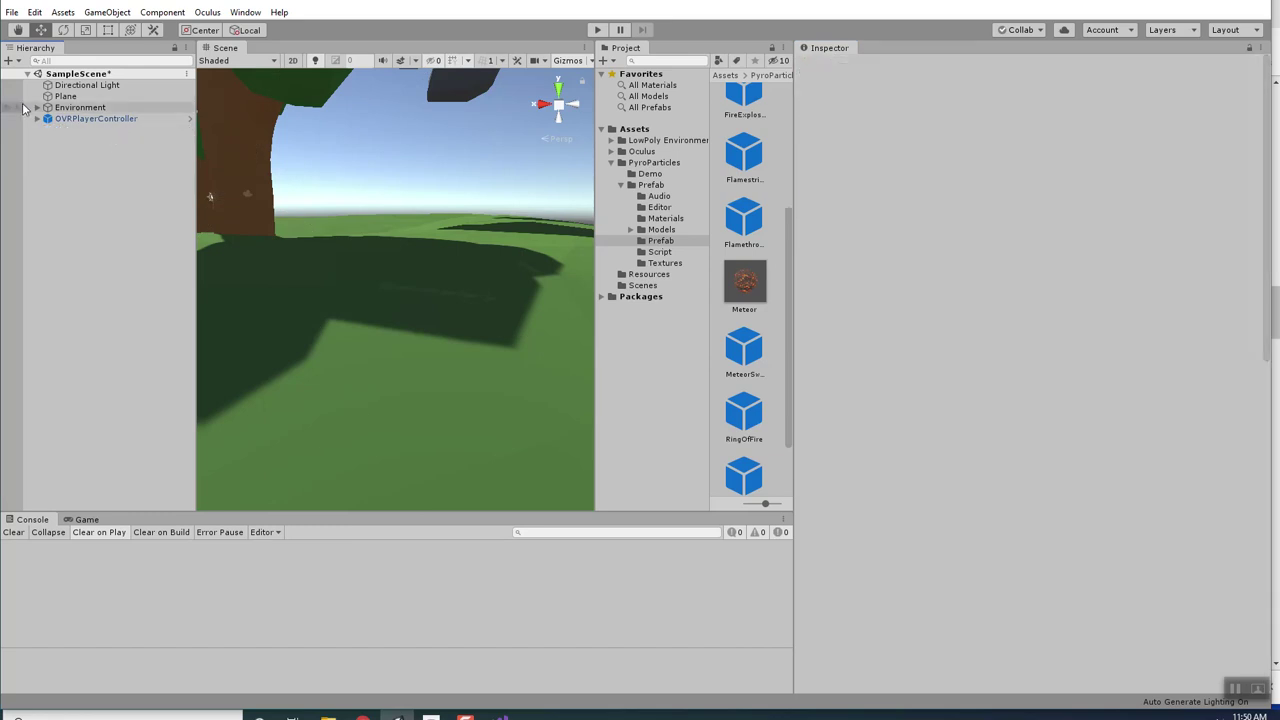
click(603, 33)
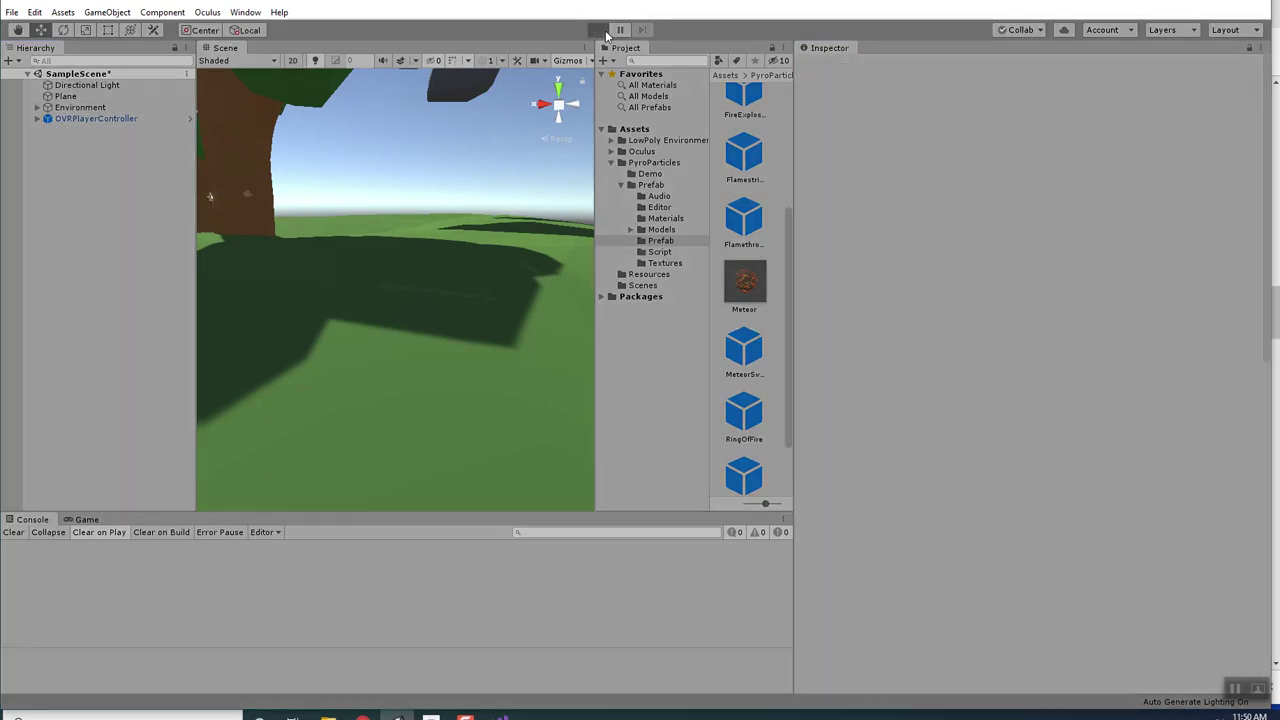
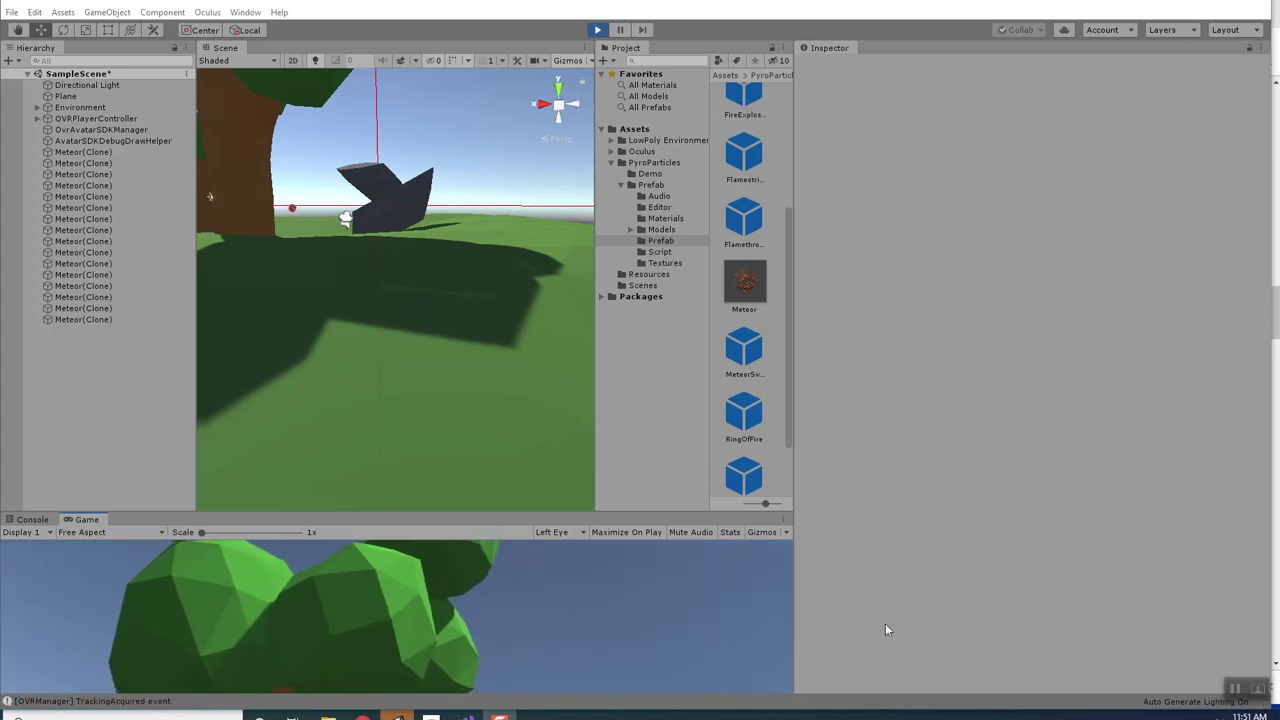
Stop play mode and select OVRPlayerController to view its Custom Controller component with Meteor.
click(597, 30)
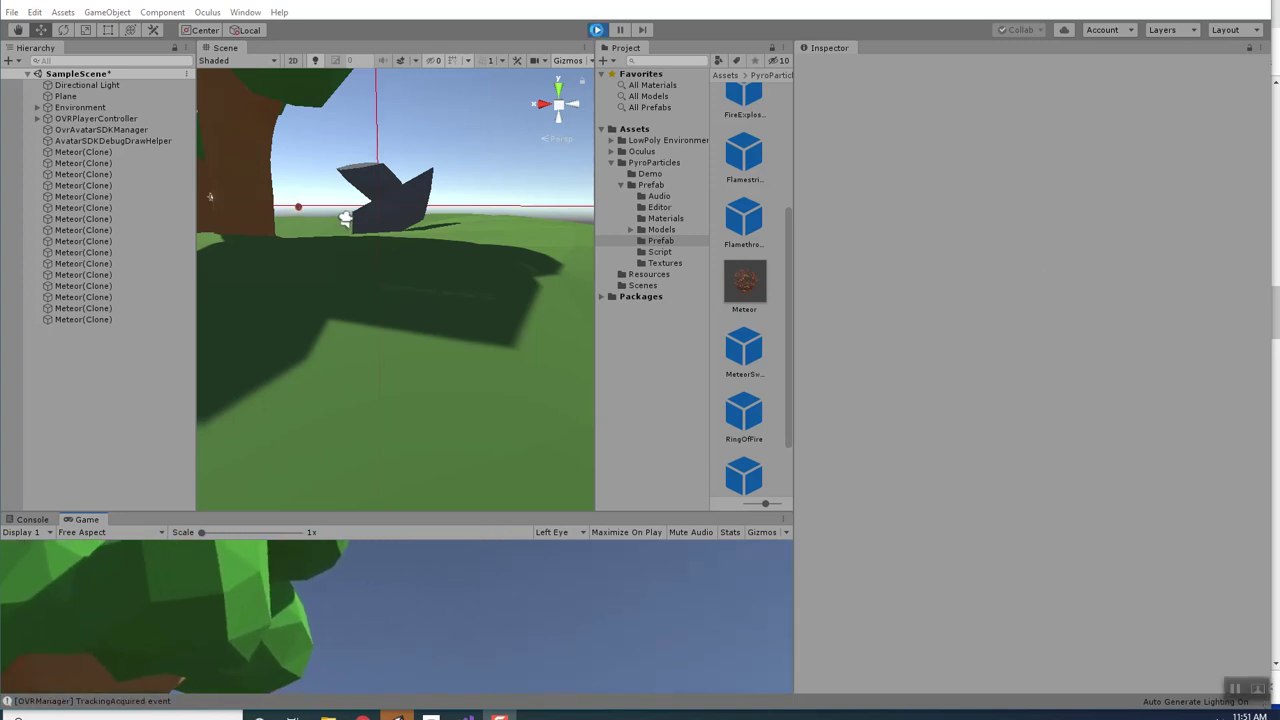
click(74, 110)
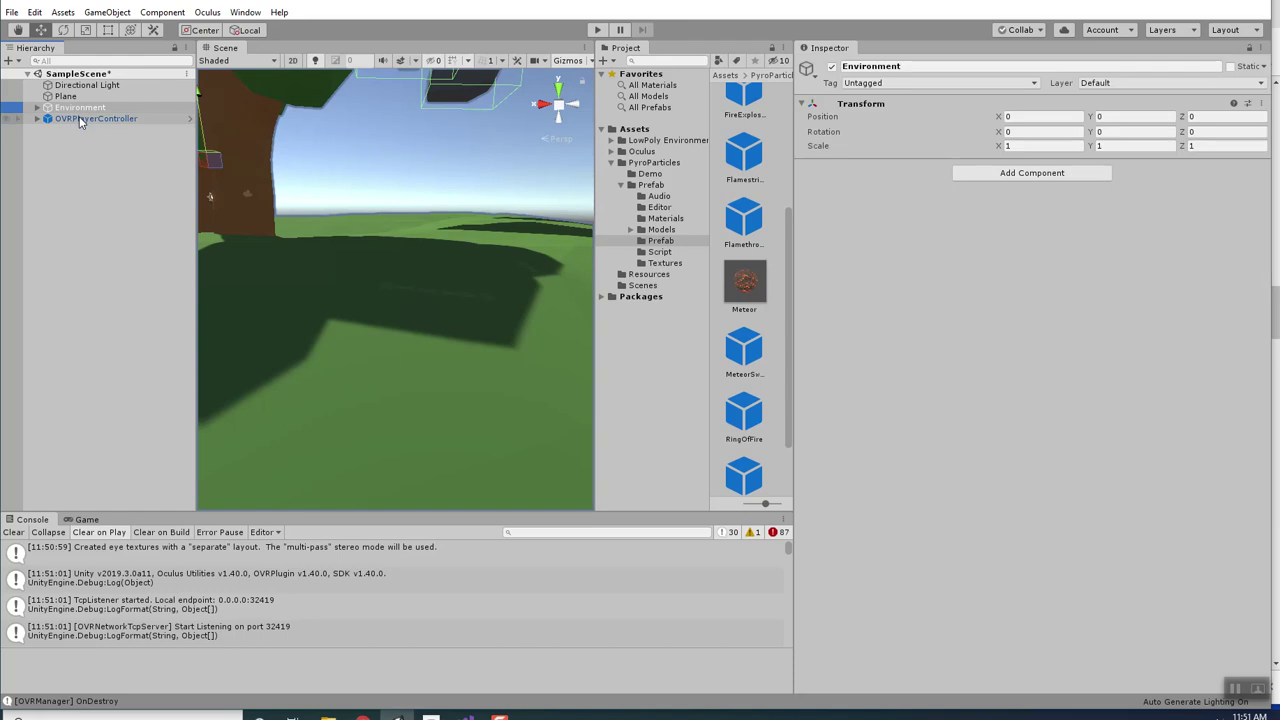
click(80, 118)
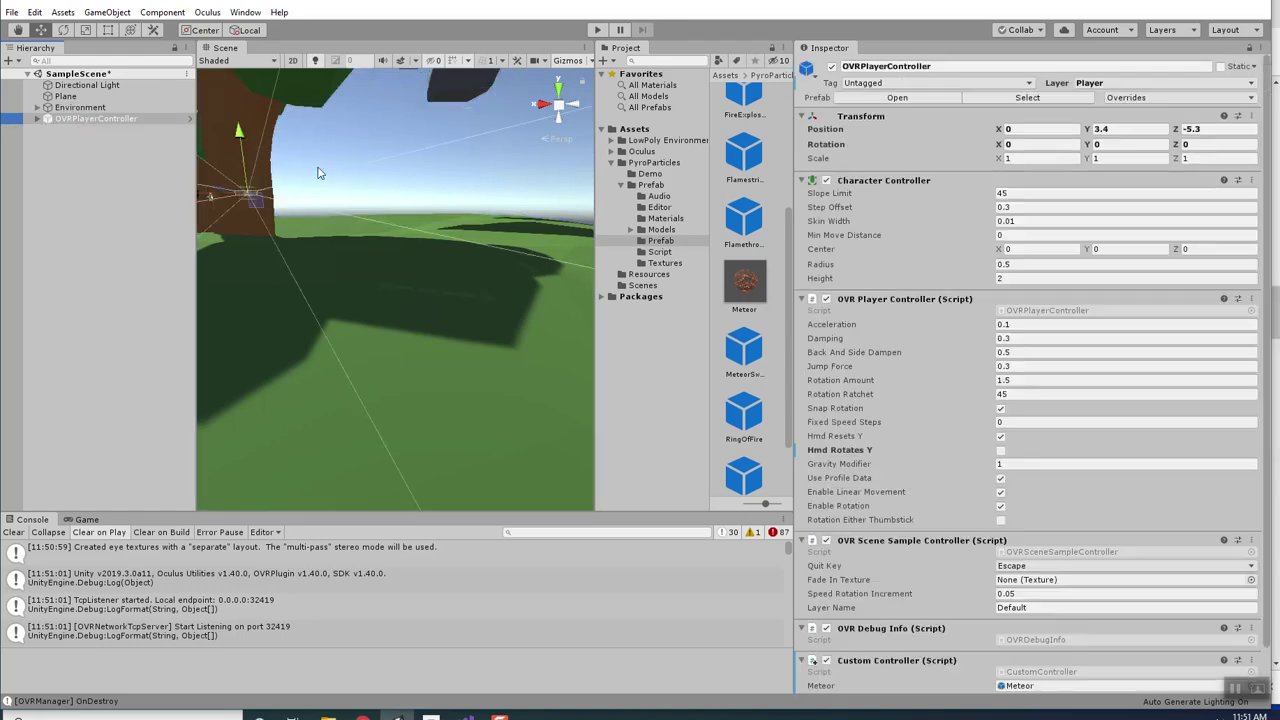
click(466, 708)
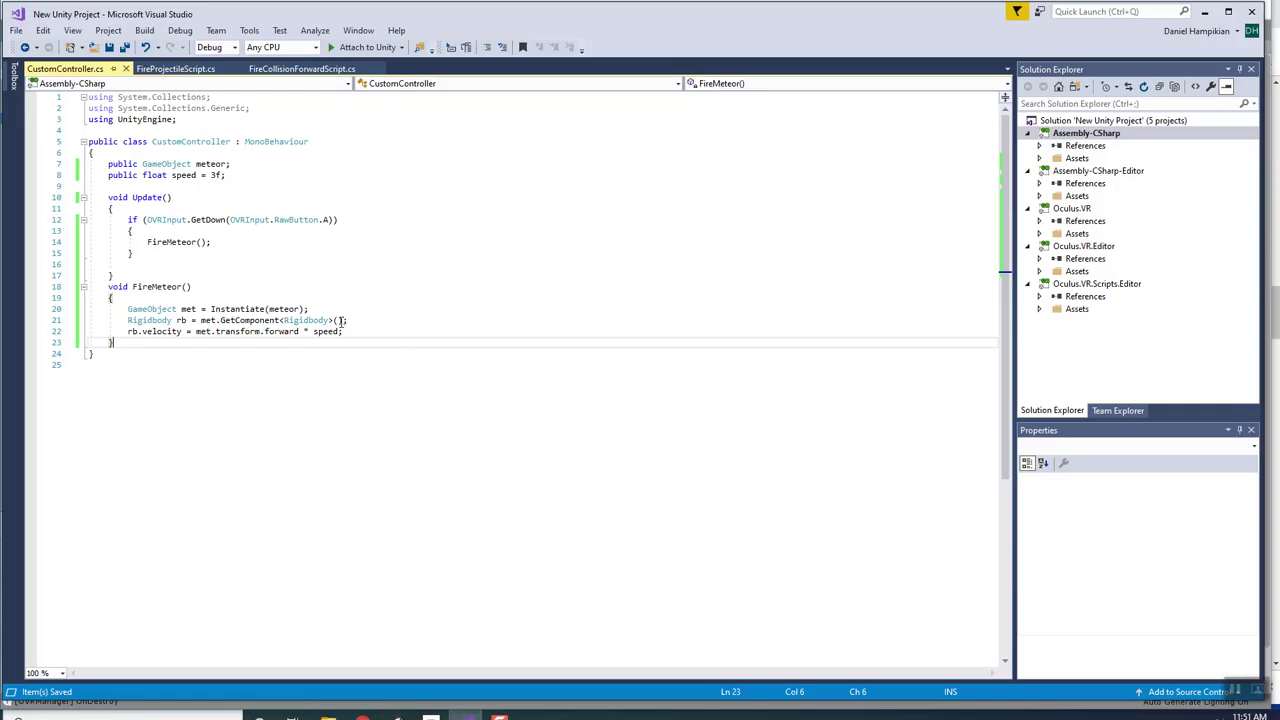
Change FireMeteor's call to Instantiate(meteor, transform) and save CustomController.cs.
click(299, 311)
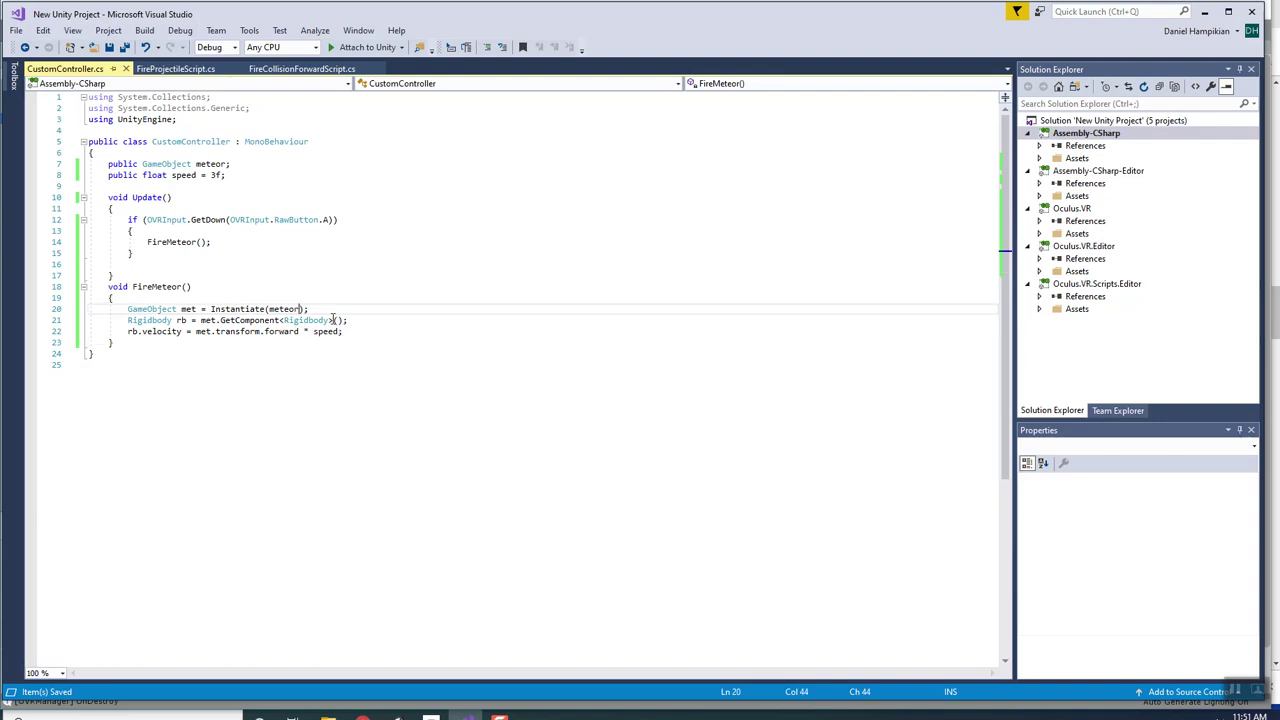
text(,)
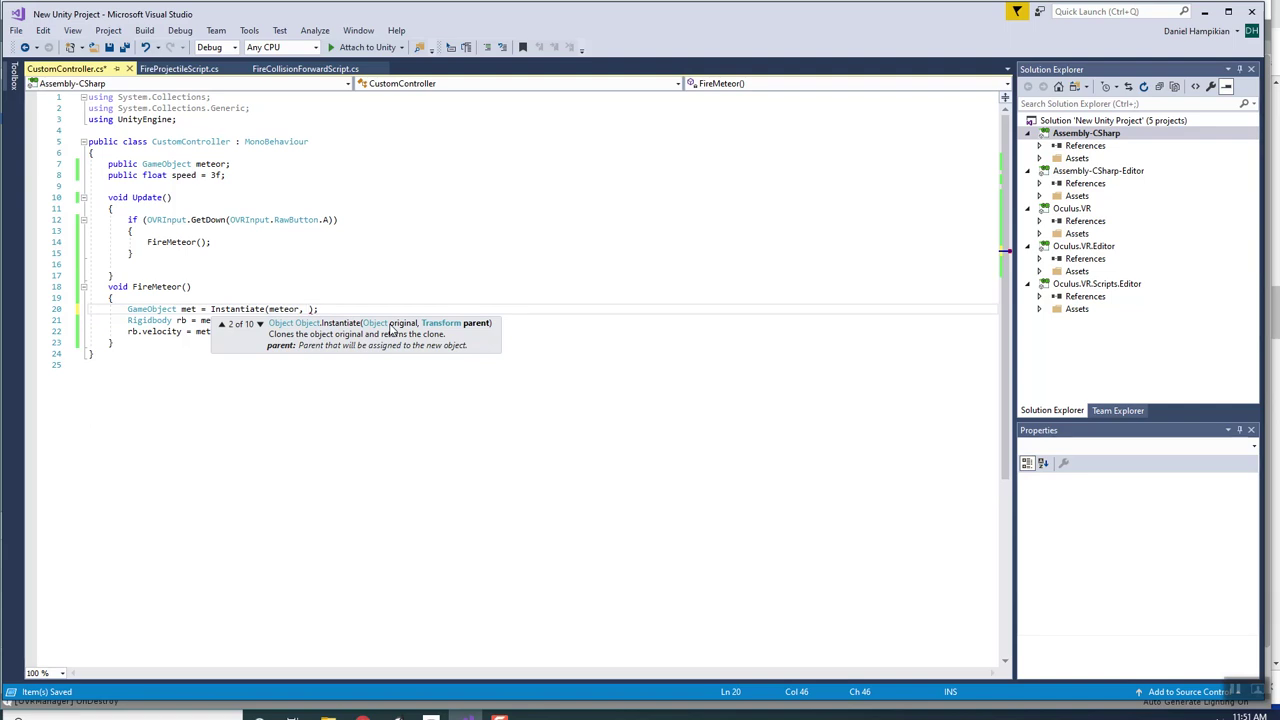
text(transform)
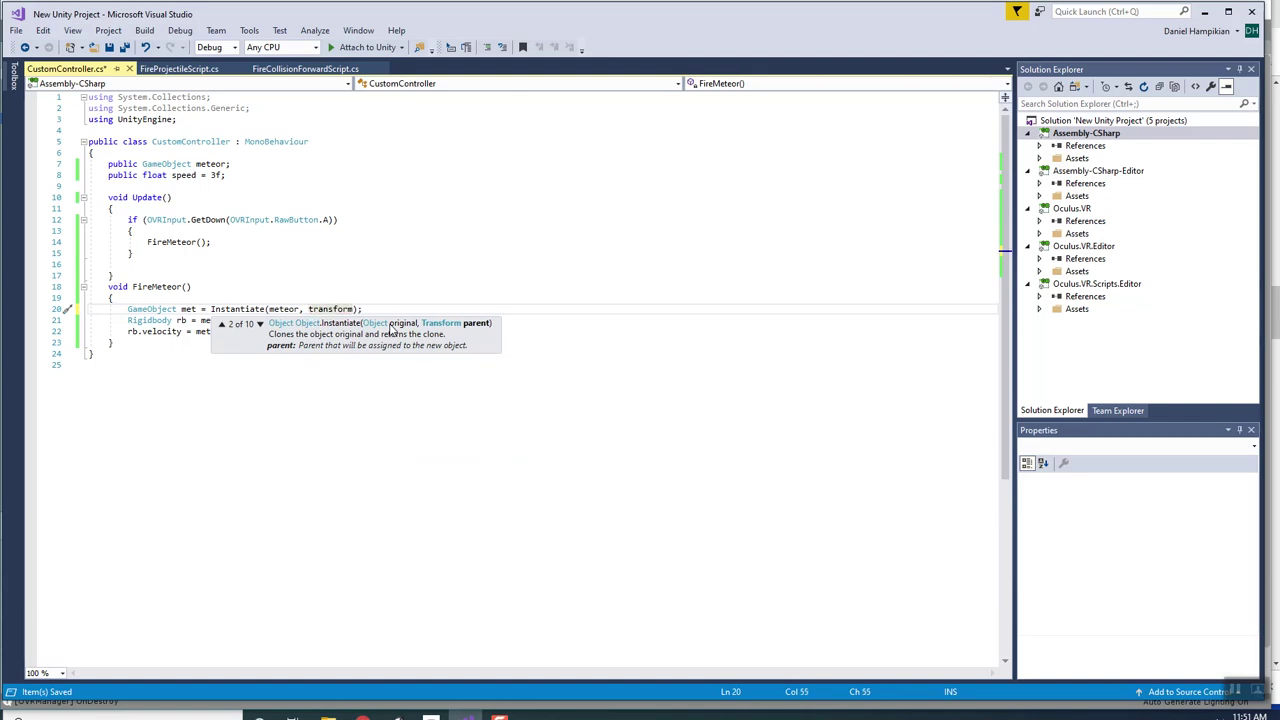
key(ctrl+s)
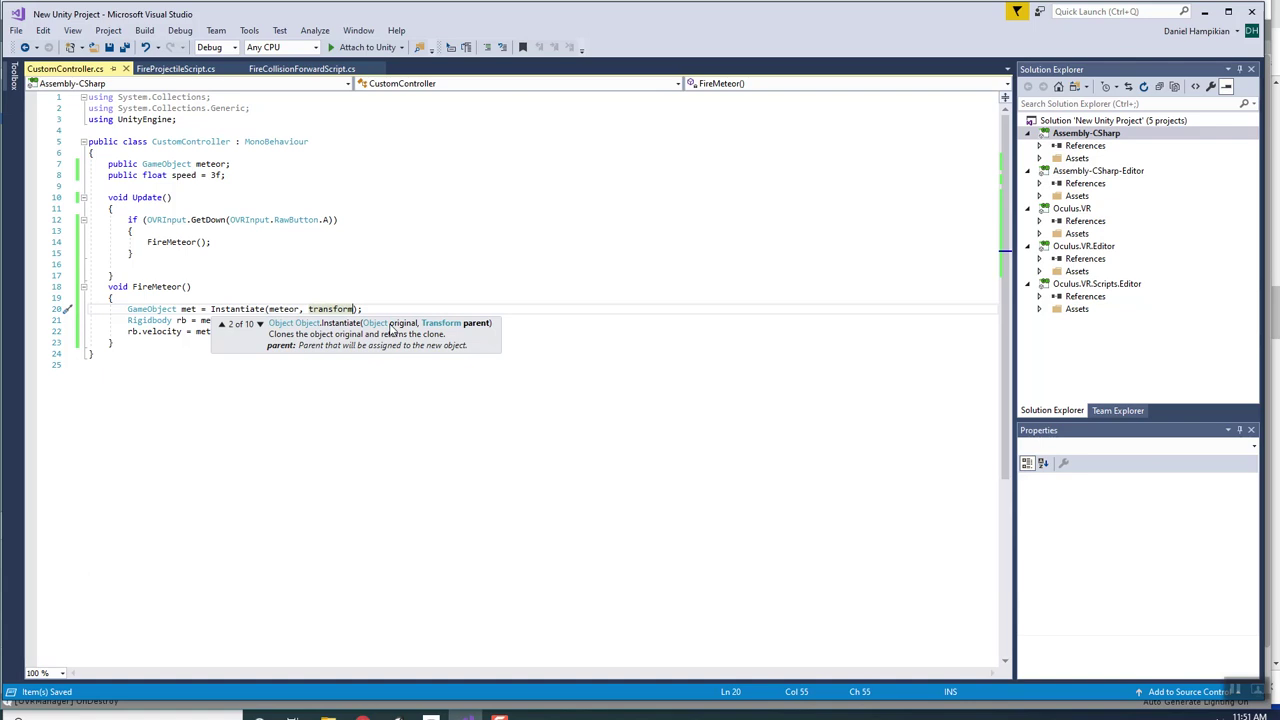
key(Escape)
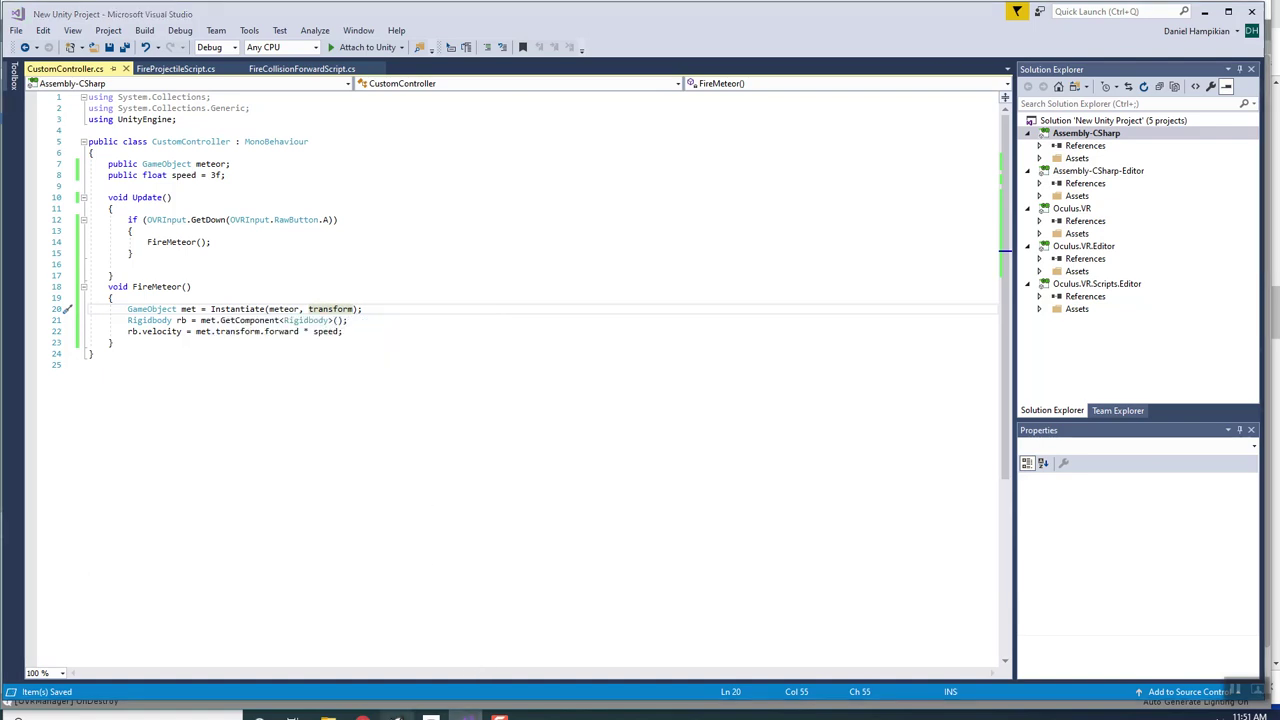
key(alt+Tab)
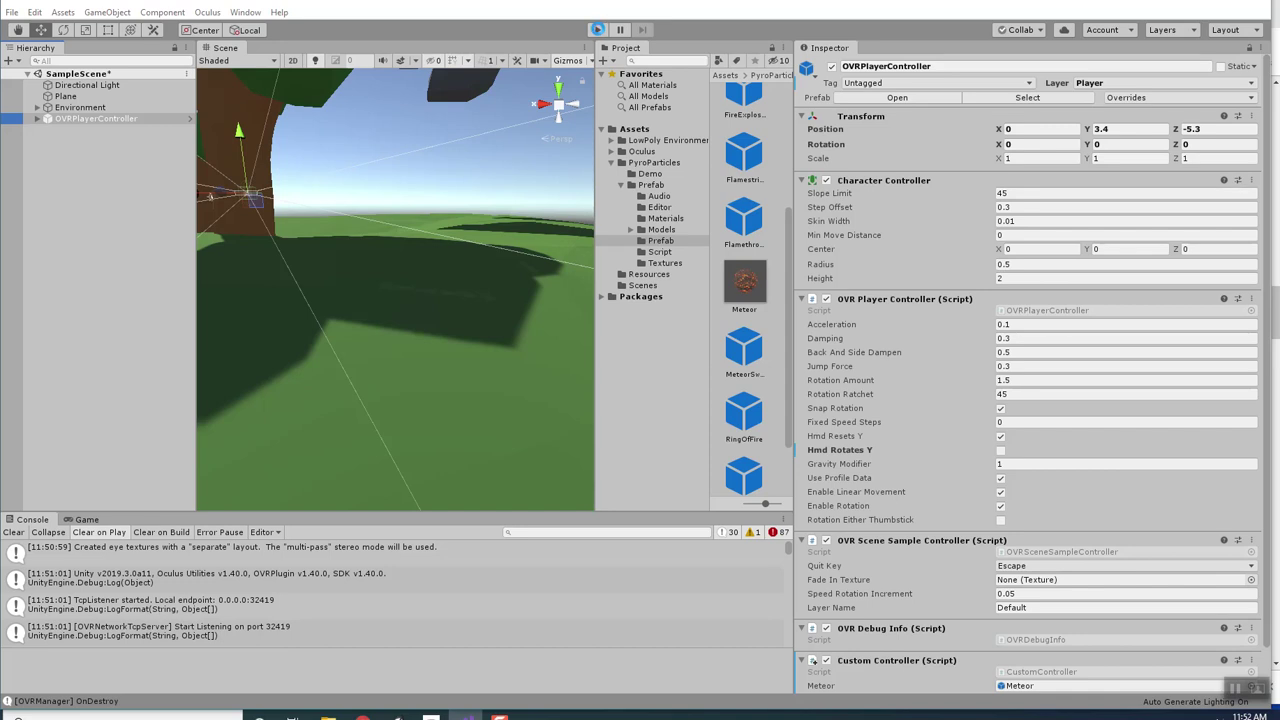
Play-test the updated script and enlarge the Console to inspect the logged errors.
click(597, 29)
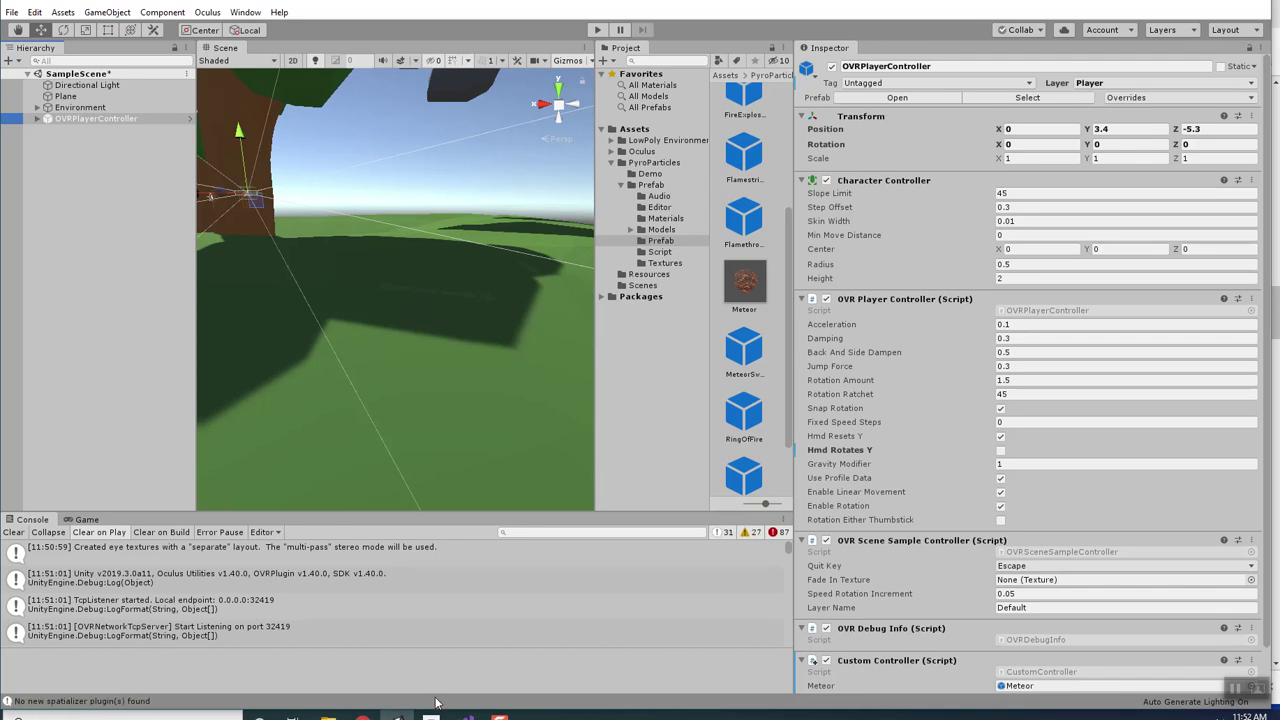
click(84, 107)
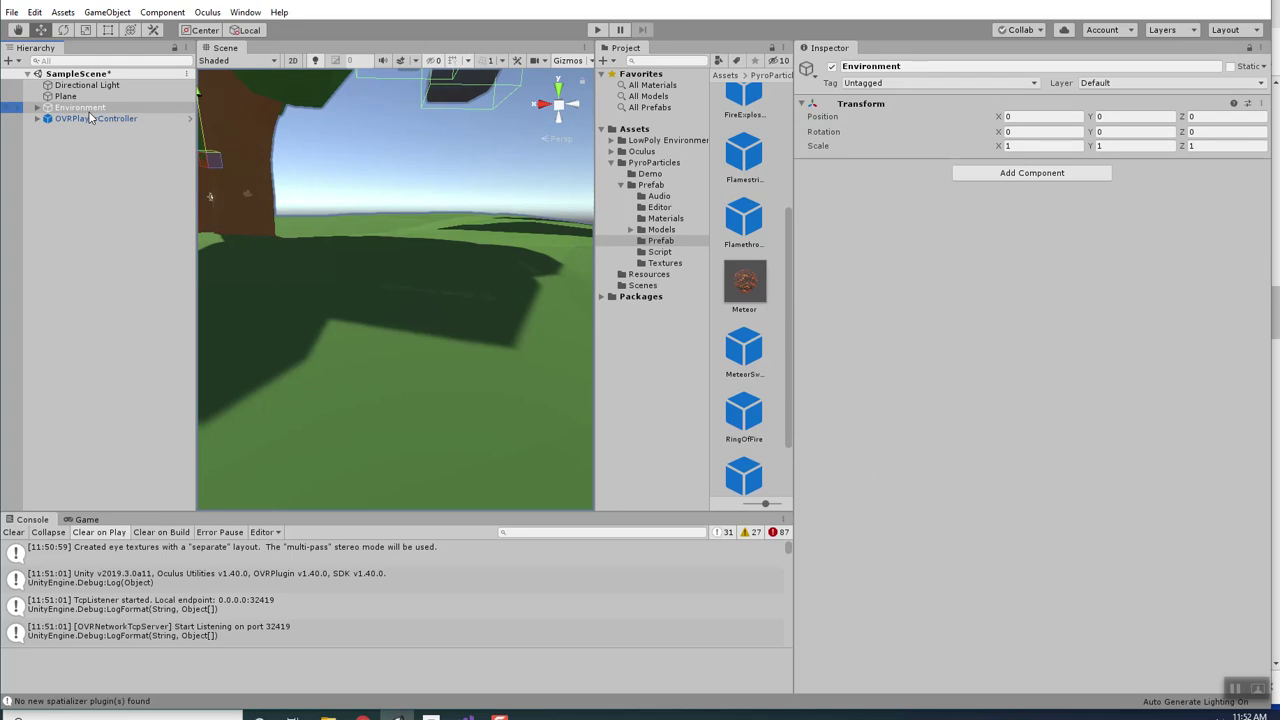
click(783, 532)
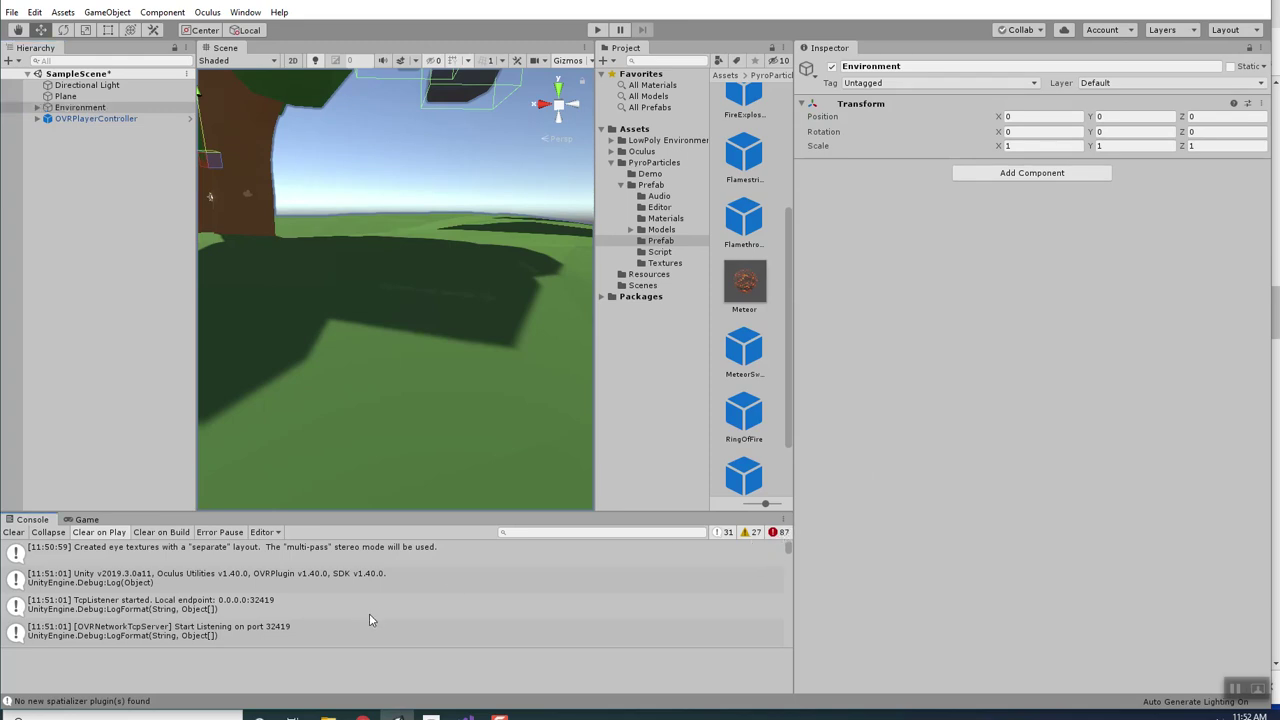
scroll(261, 566, down, 2)
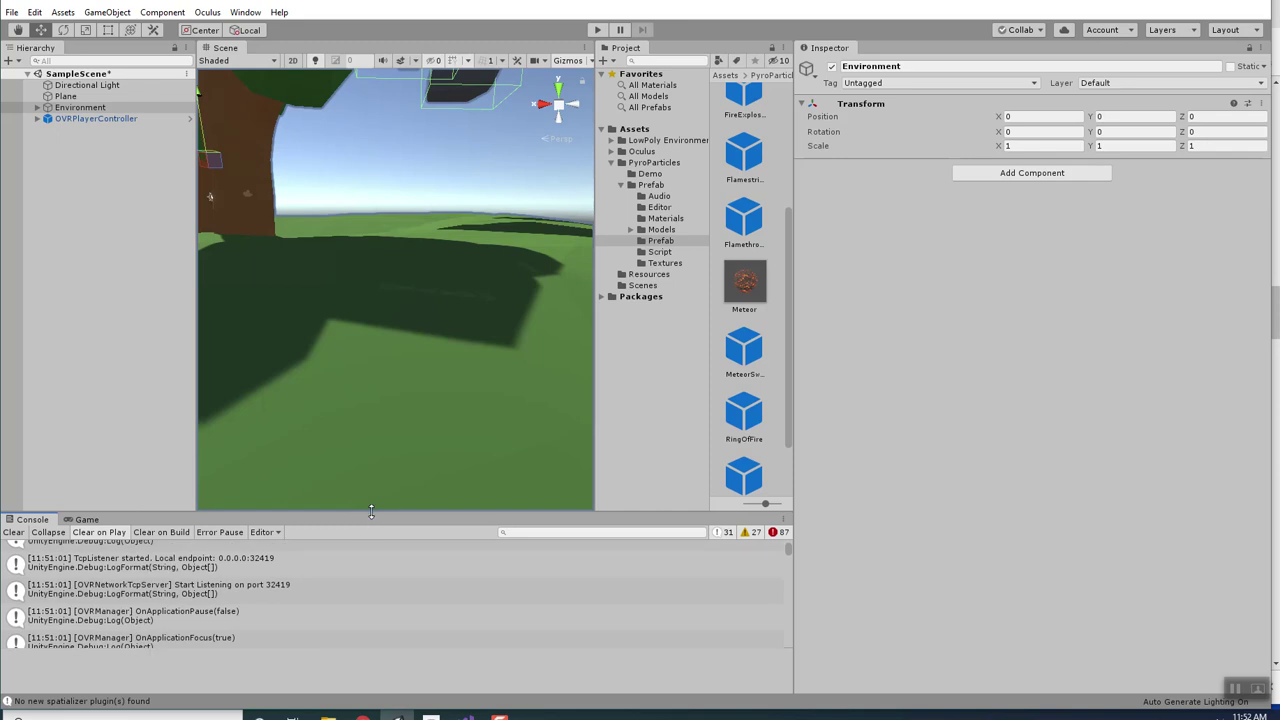
mouse_move(371, 511)
mouse_down()
mouse_move(374, 445)
mouse_move(376, 495)
mouse_up()
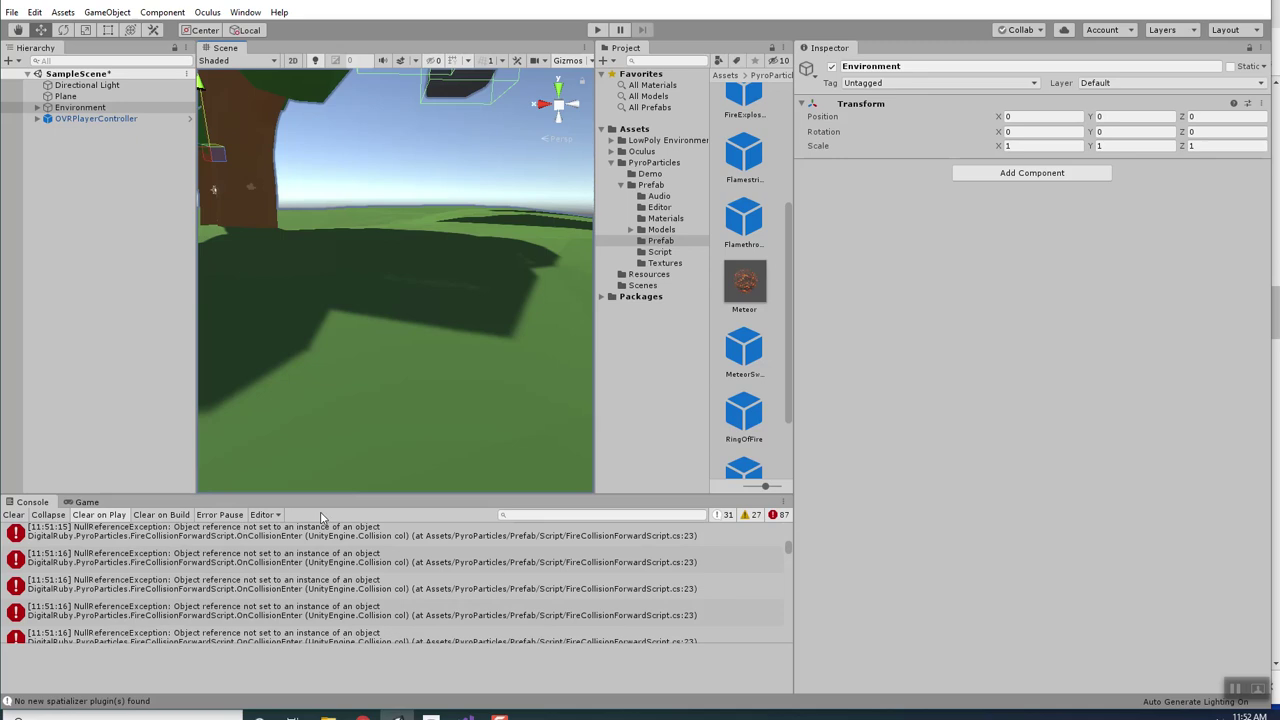
Open the NullReferenceException's source, the HandleCollision call on line 23 of FireCollisionForwardScript.cs.
click(379, 566)
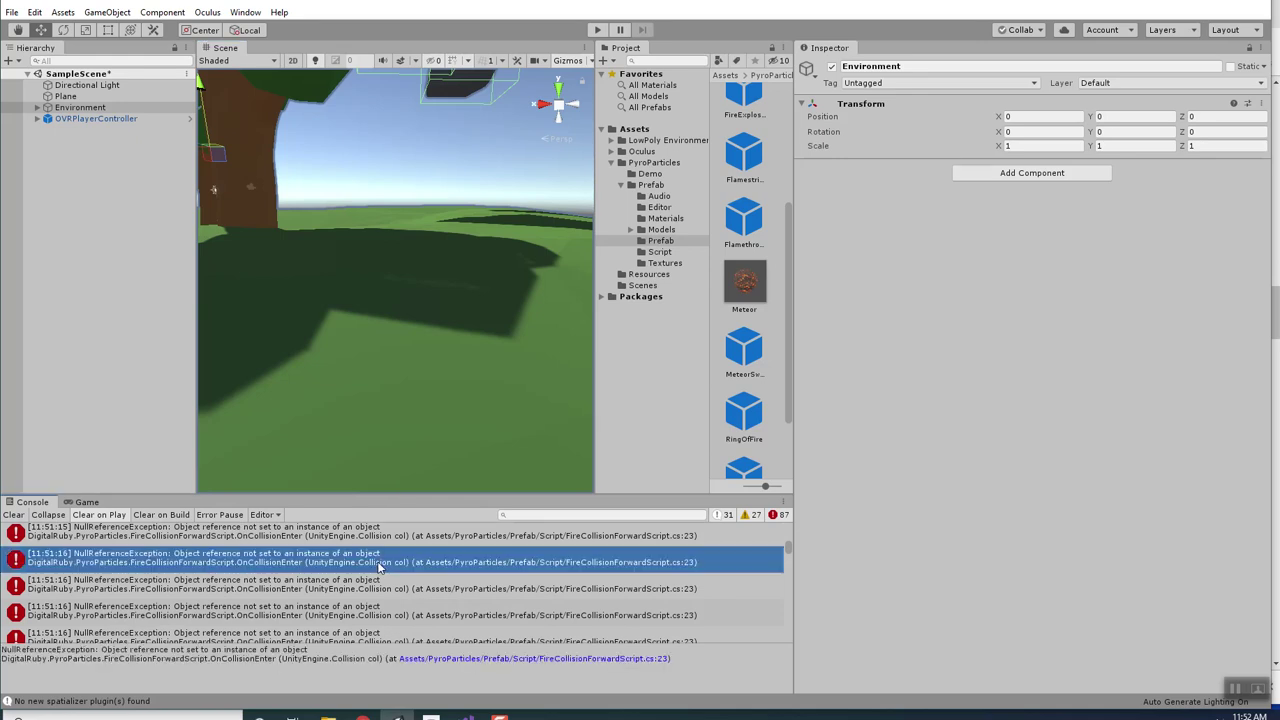
double_click(379, 566)
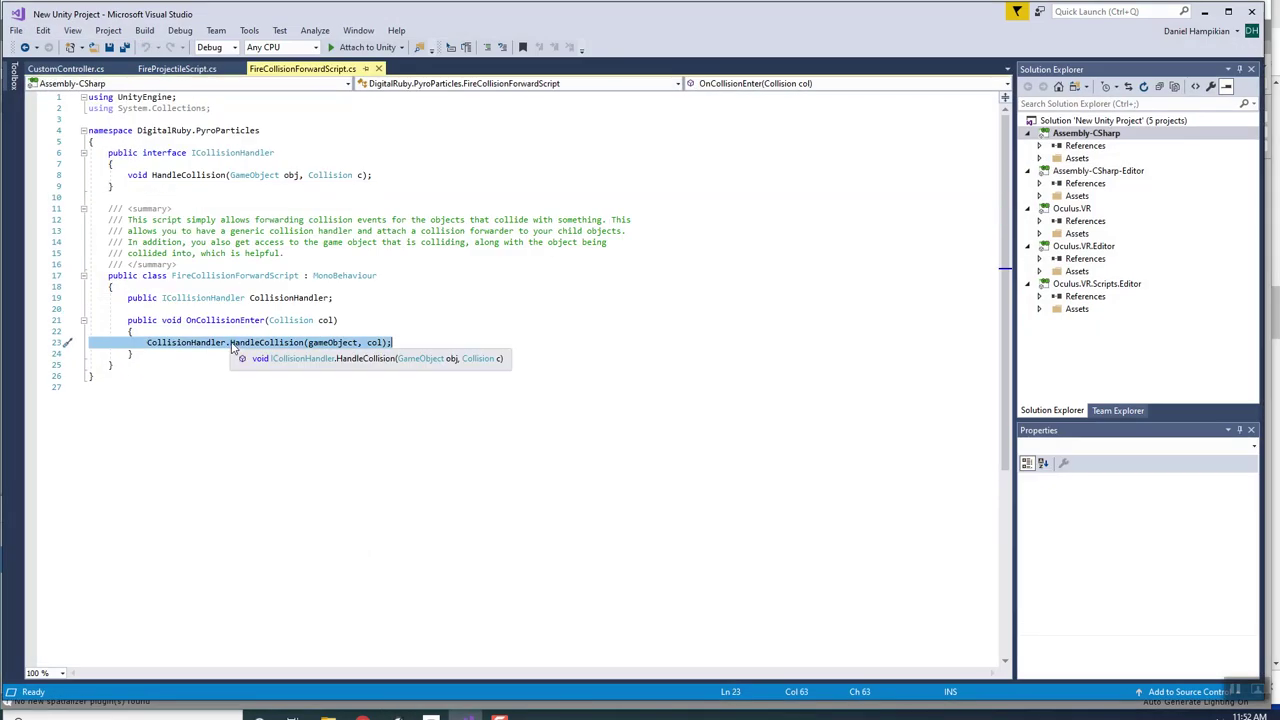
click(230, 343)
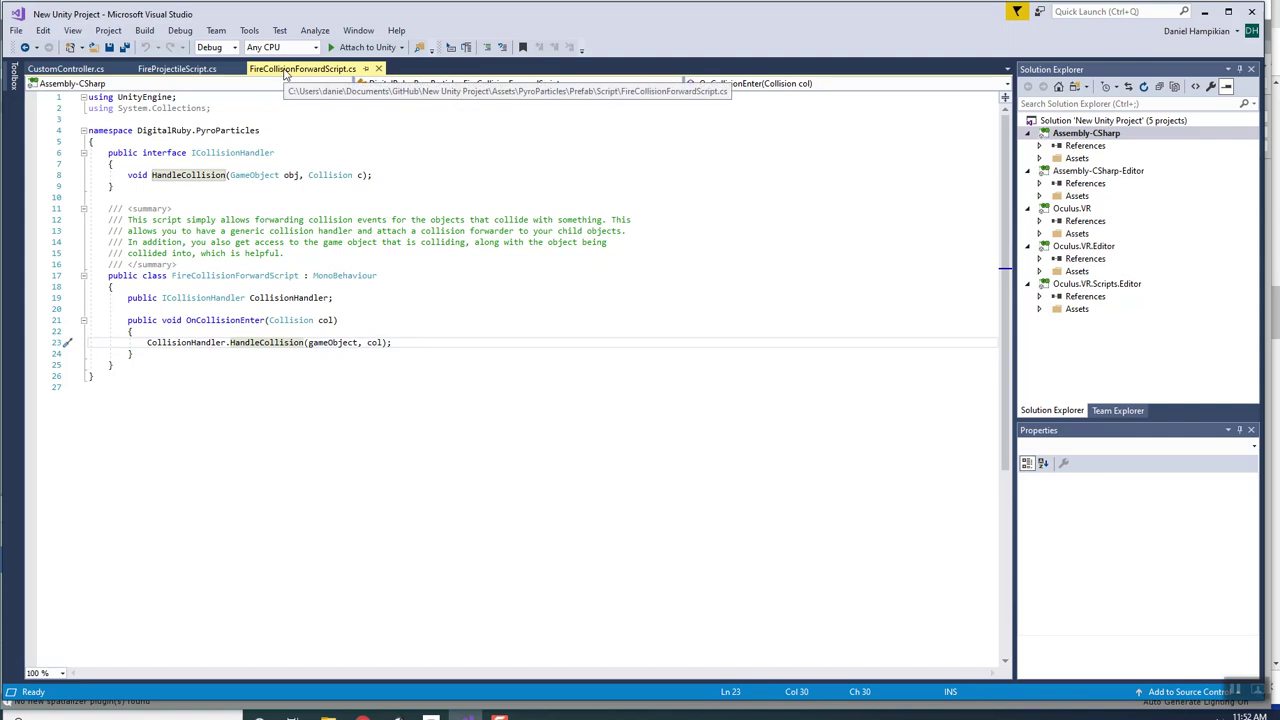
click(1204, 12)
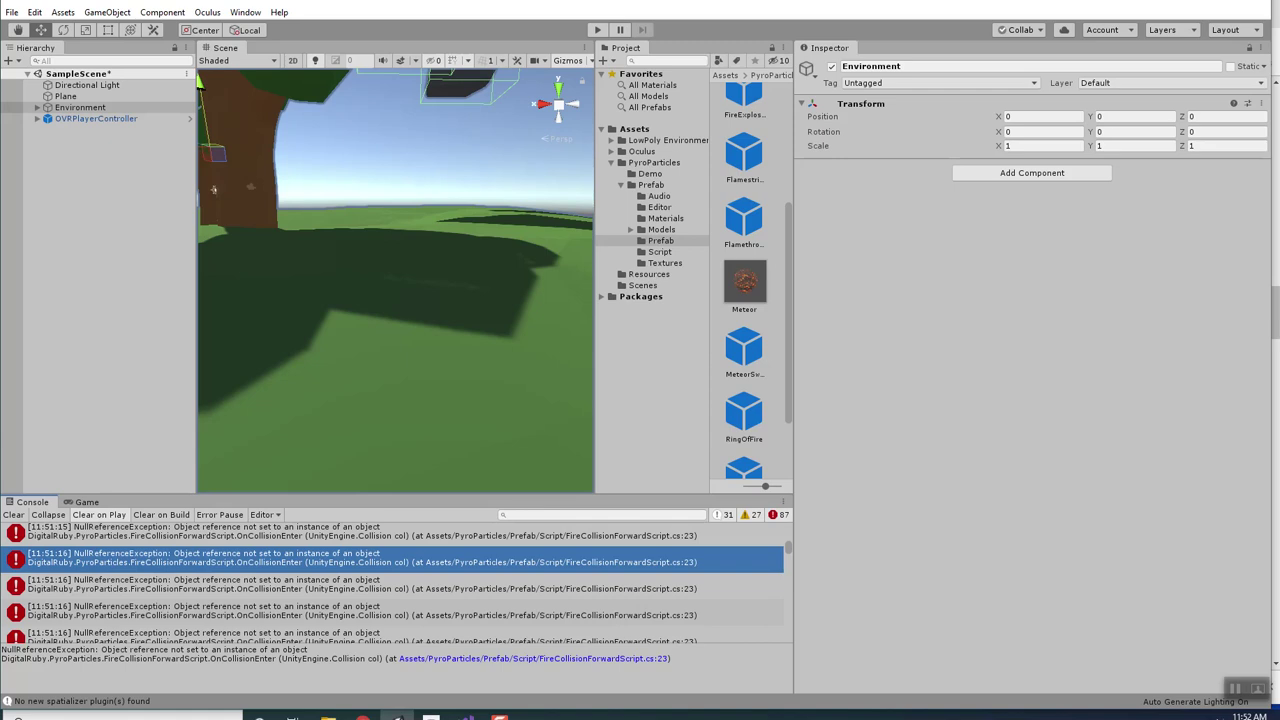
Clear the Console, remove Fire Collision Forward Script from a Meteor instance, and apply it to the prefab.
click(13, 515)
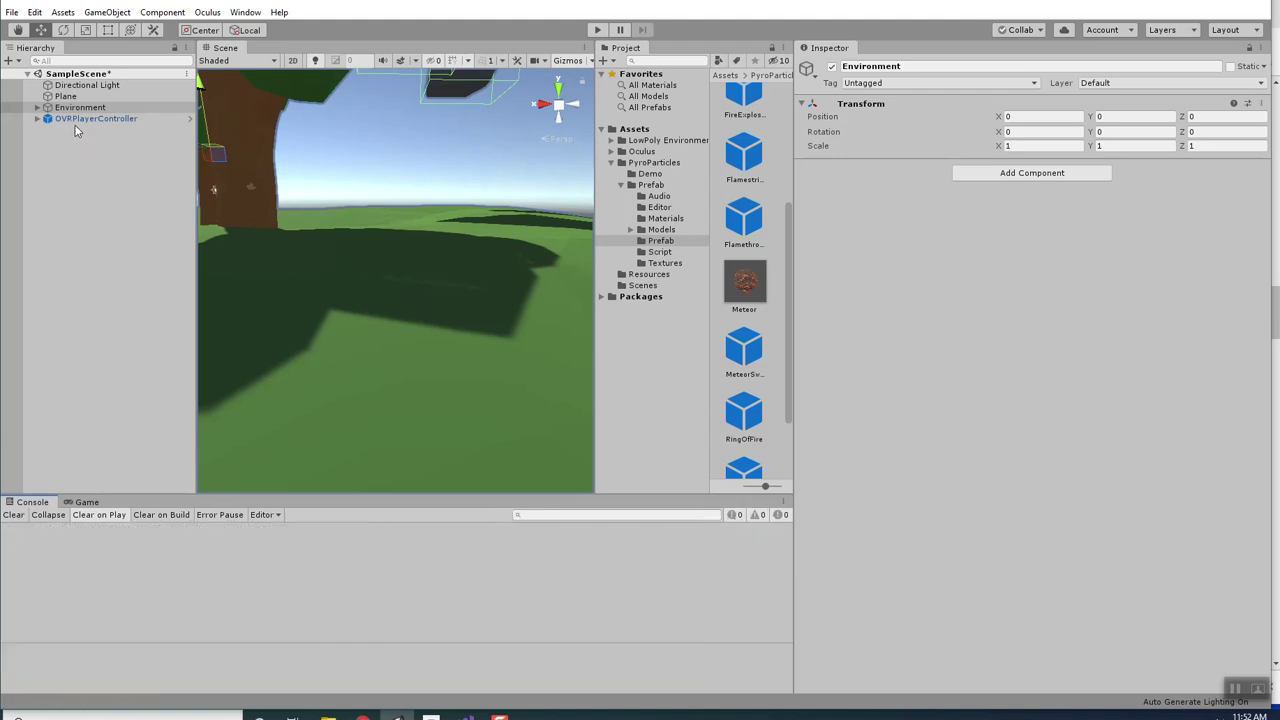
drag(752, 285, 150, 200)
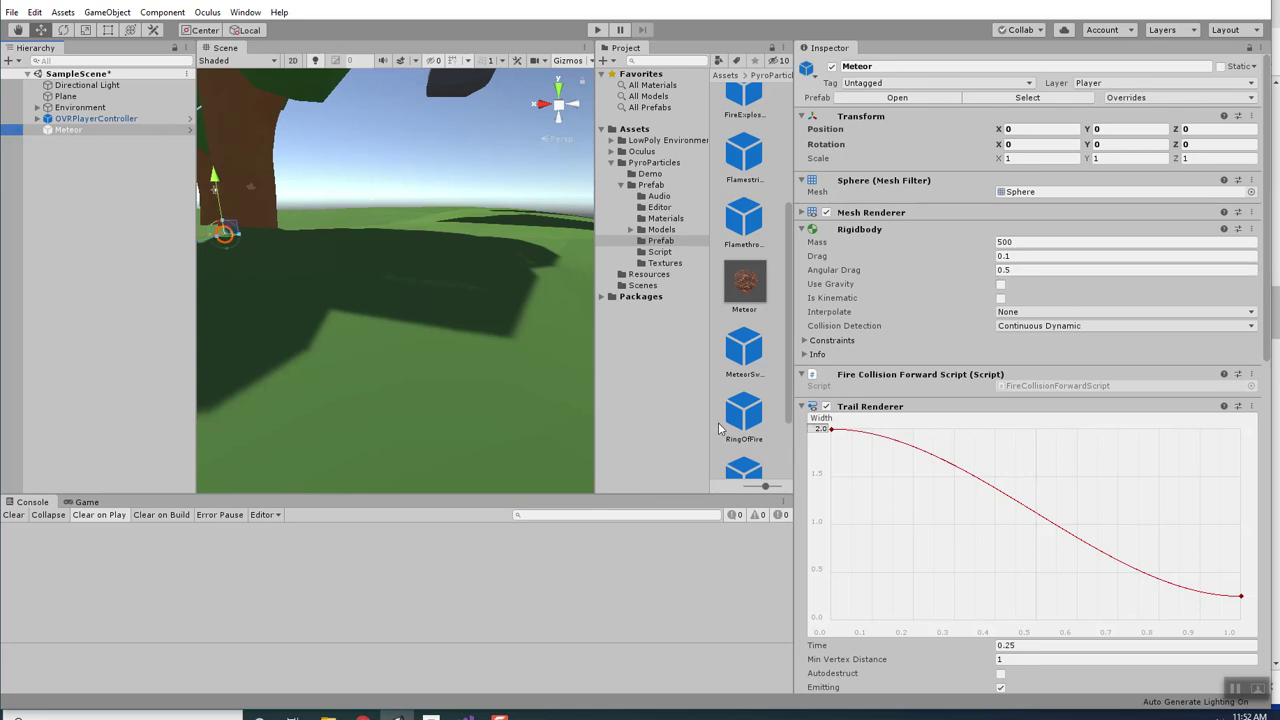
click(1251, 374)
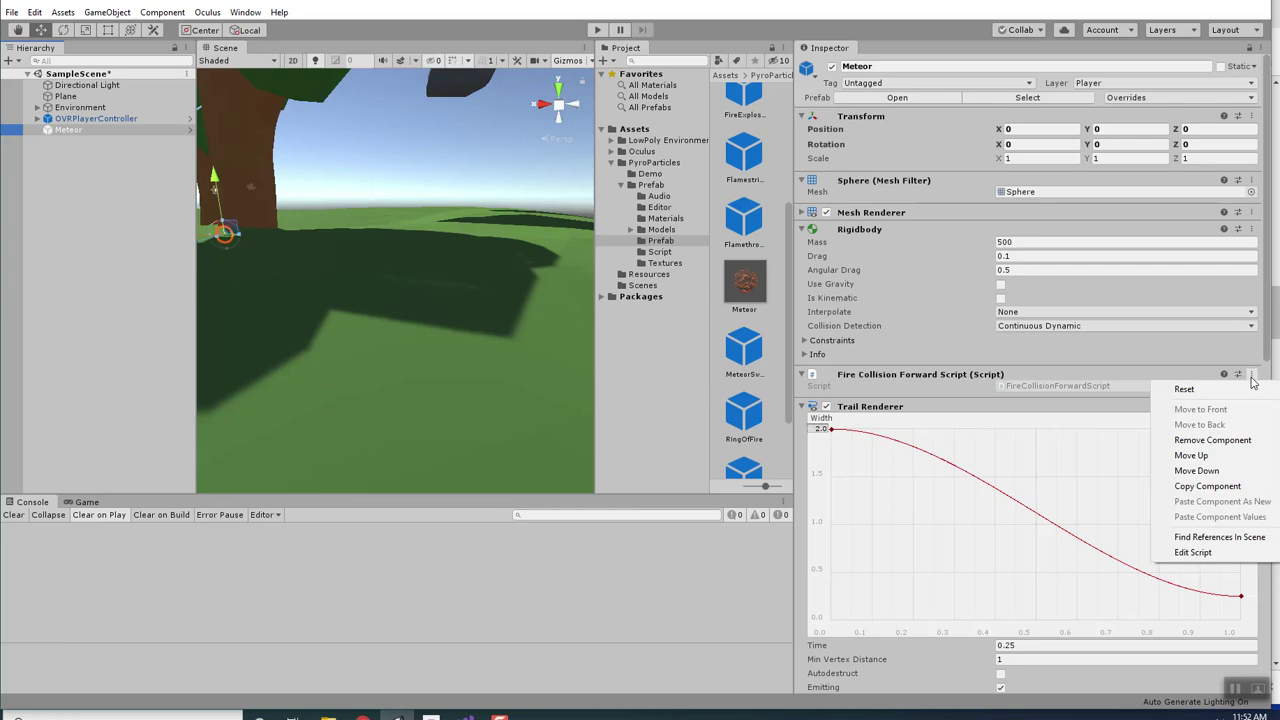
click(1212, 440)
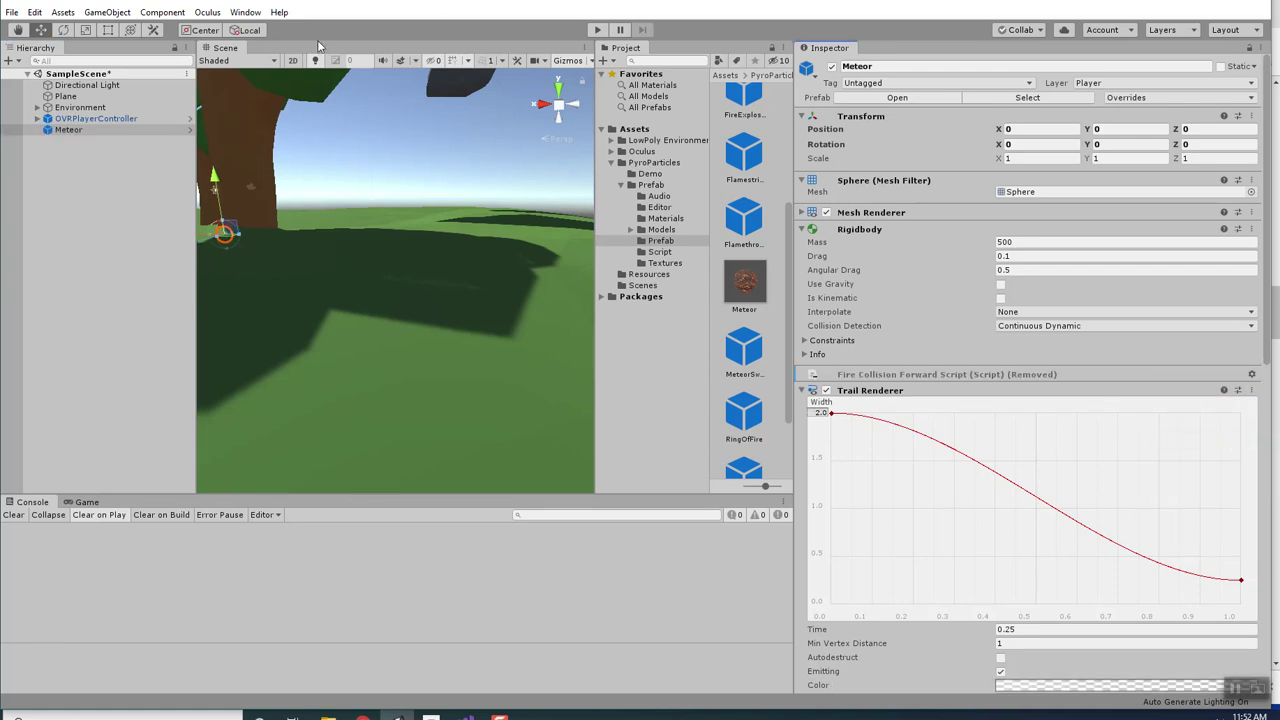
click(1144, 97)
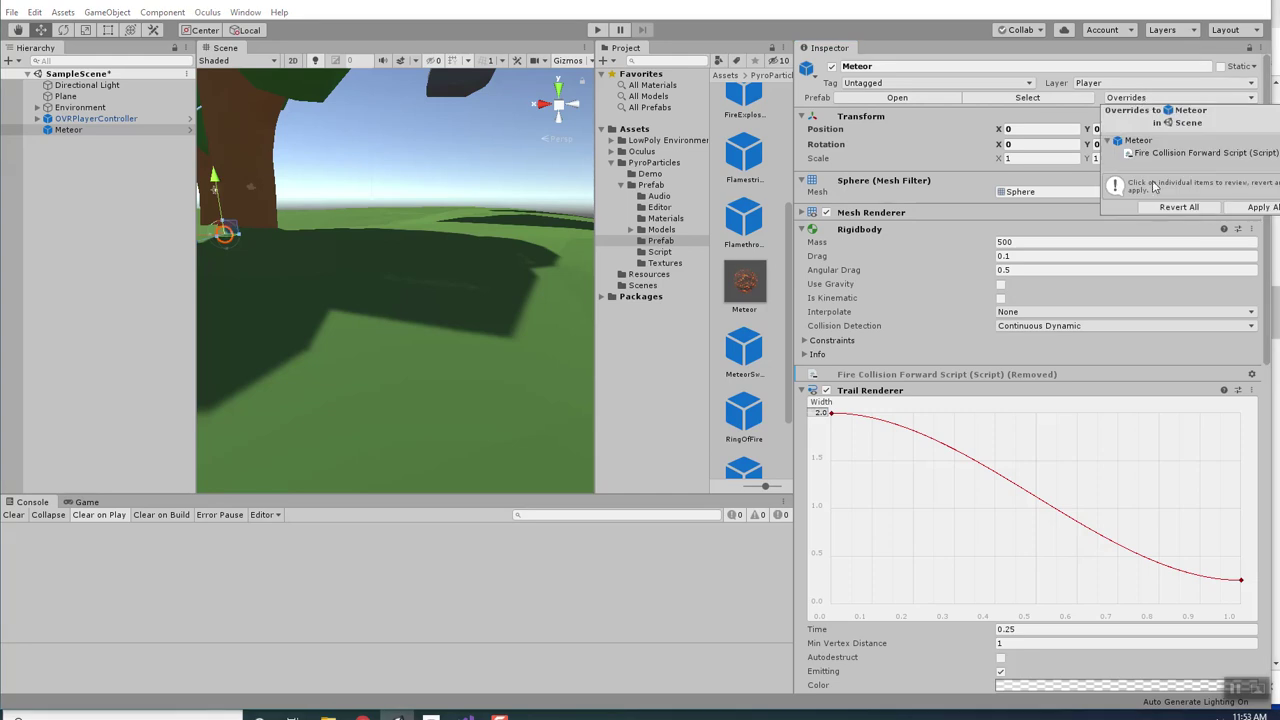
click(1262, 207)
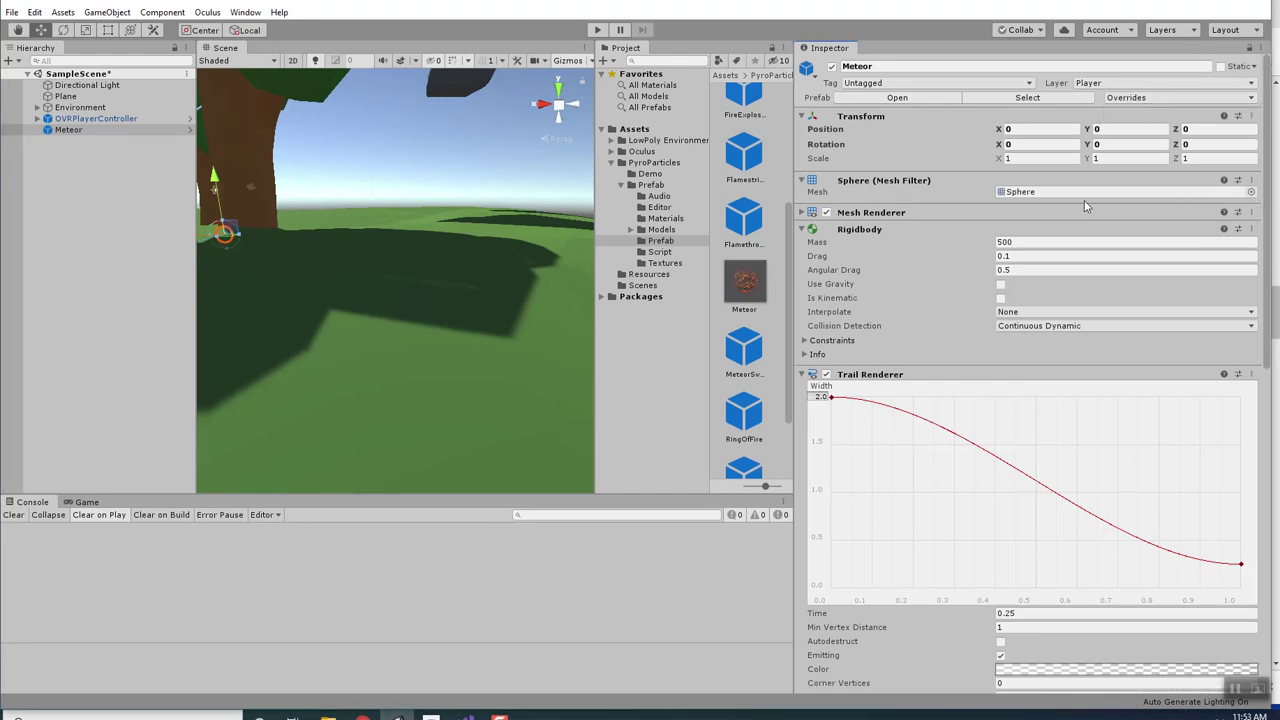
click(597, 30)
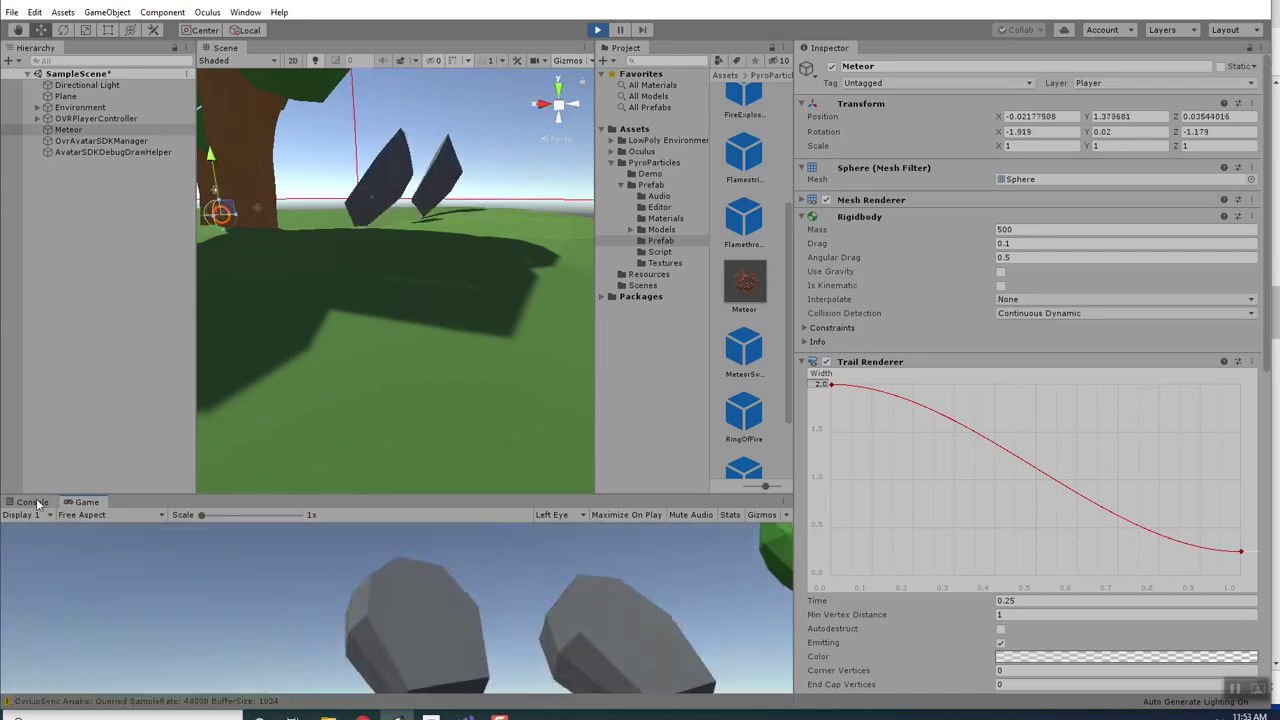
Watch the Console during play, stop, clear the log, then run and stop the scene again.
click(37, 503)
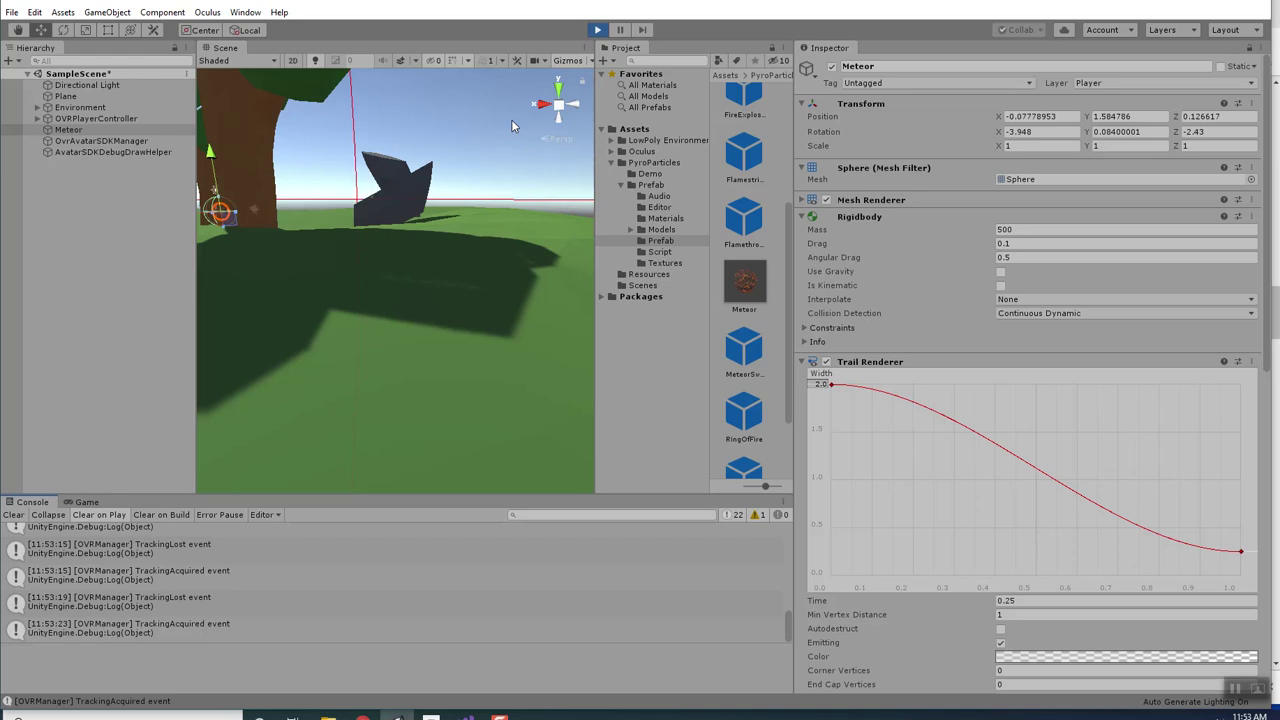
click(598, 30)
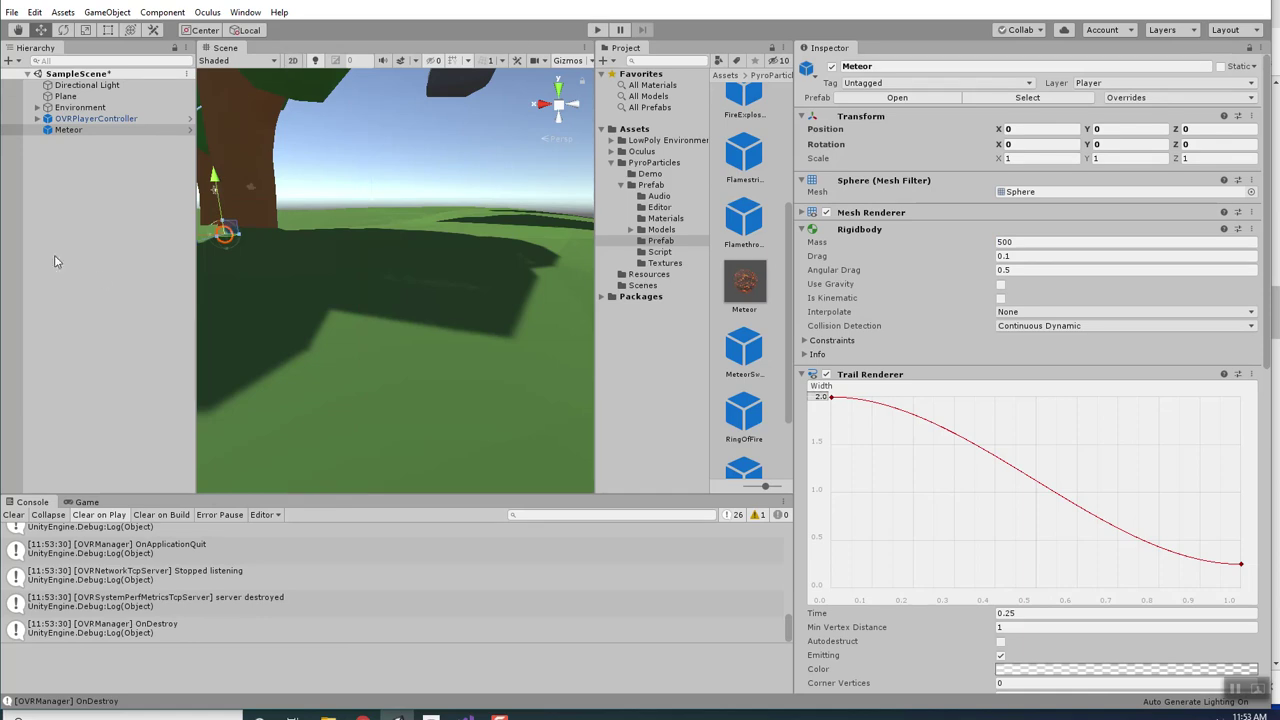
click(14, 516)
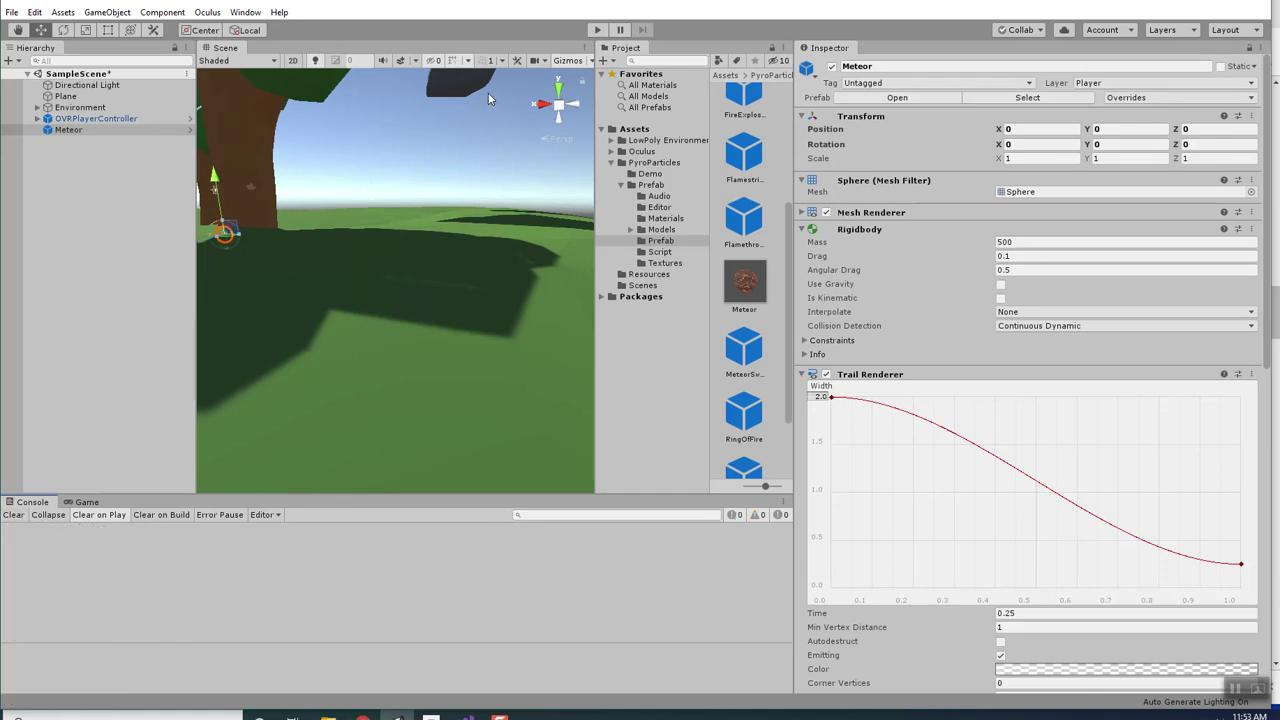
click(598, 30)
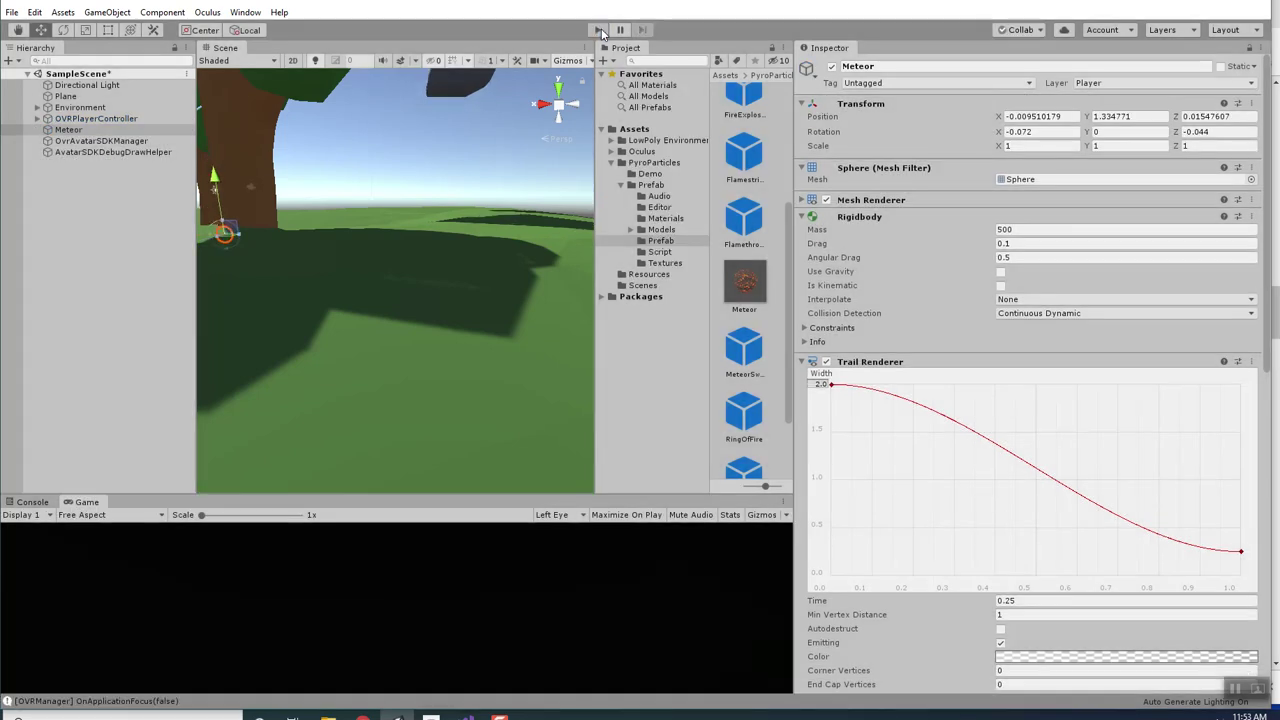
click(598, 30)
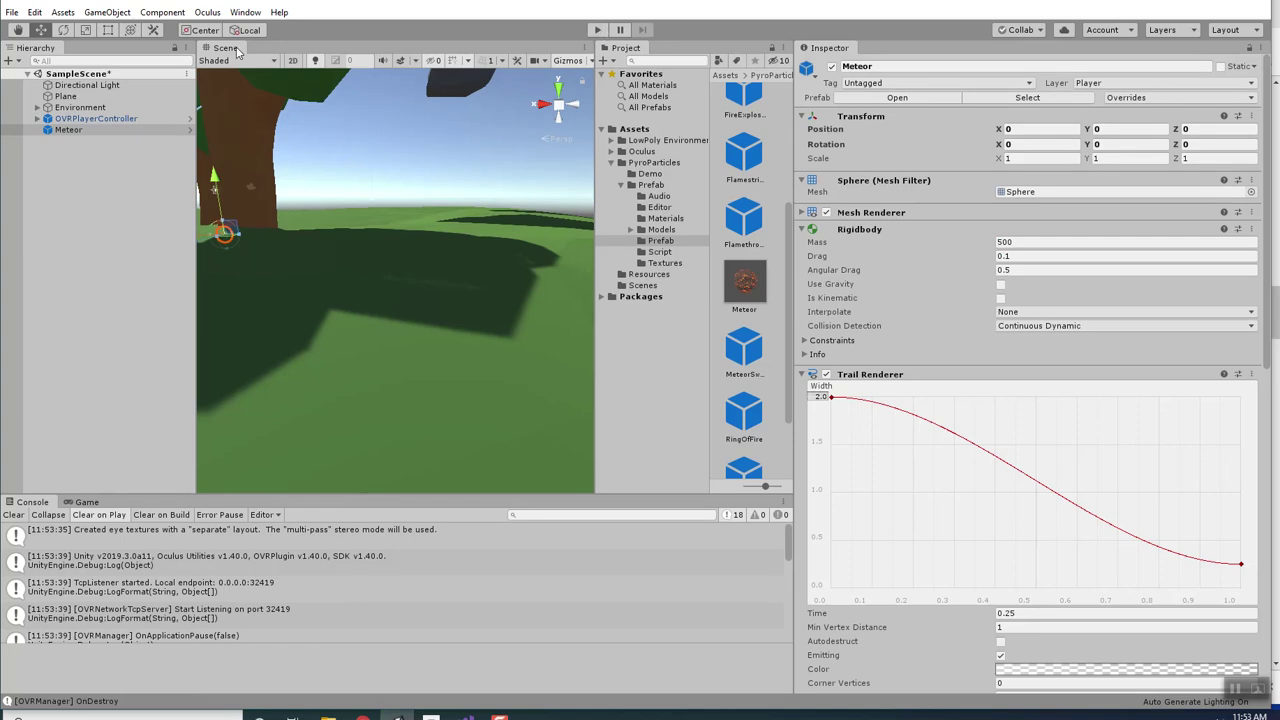
click(76, 132)
Play-test meteors firing from the player, stop play mode, and collapse the PyroParticles folder.
click(597, 30)
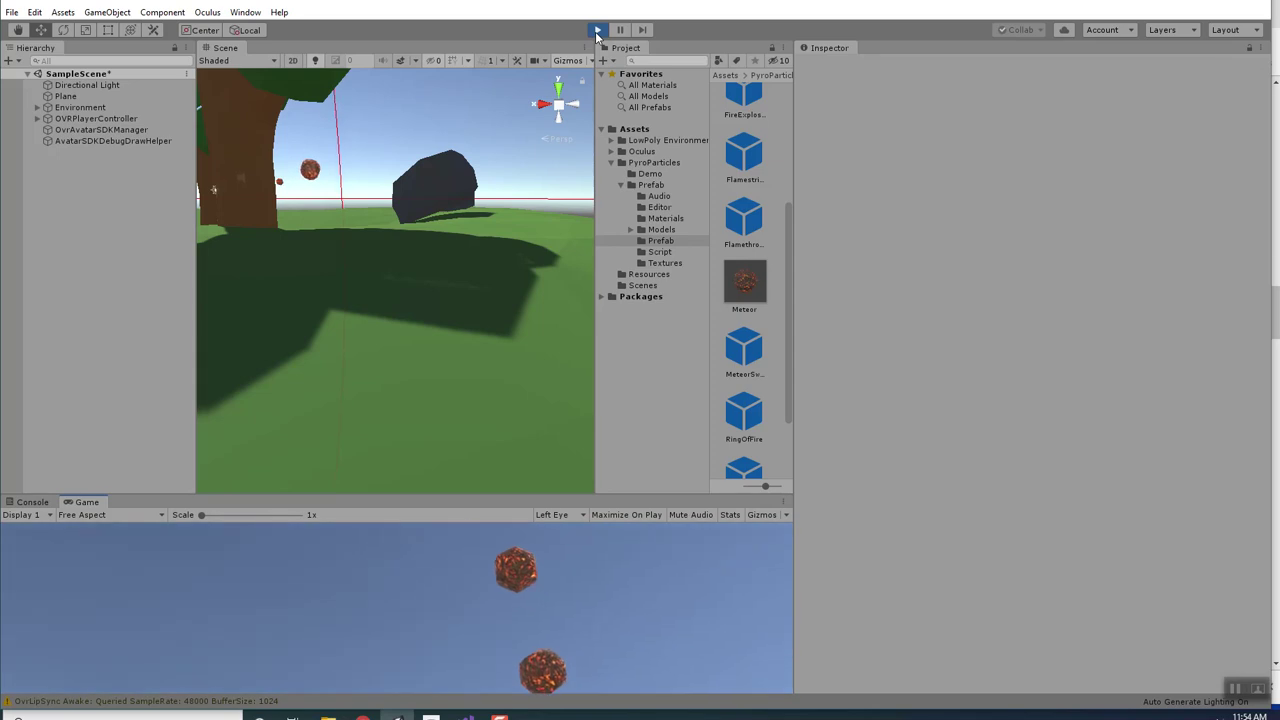
click(597, 30)
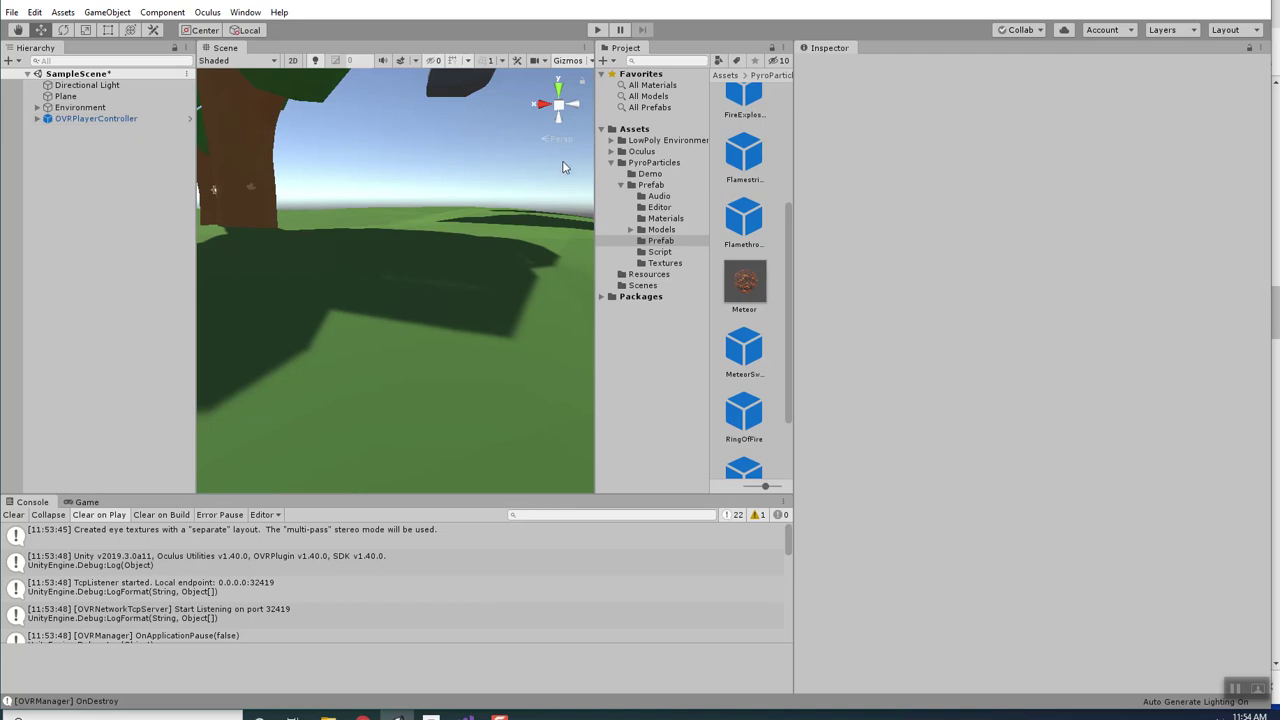
click(611, 163)
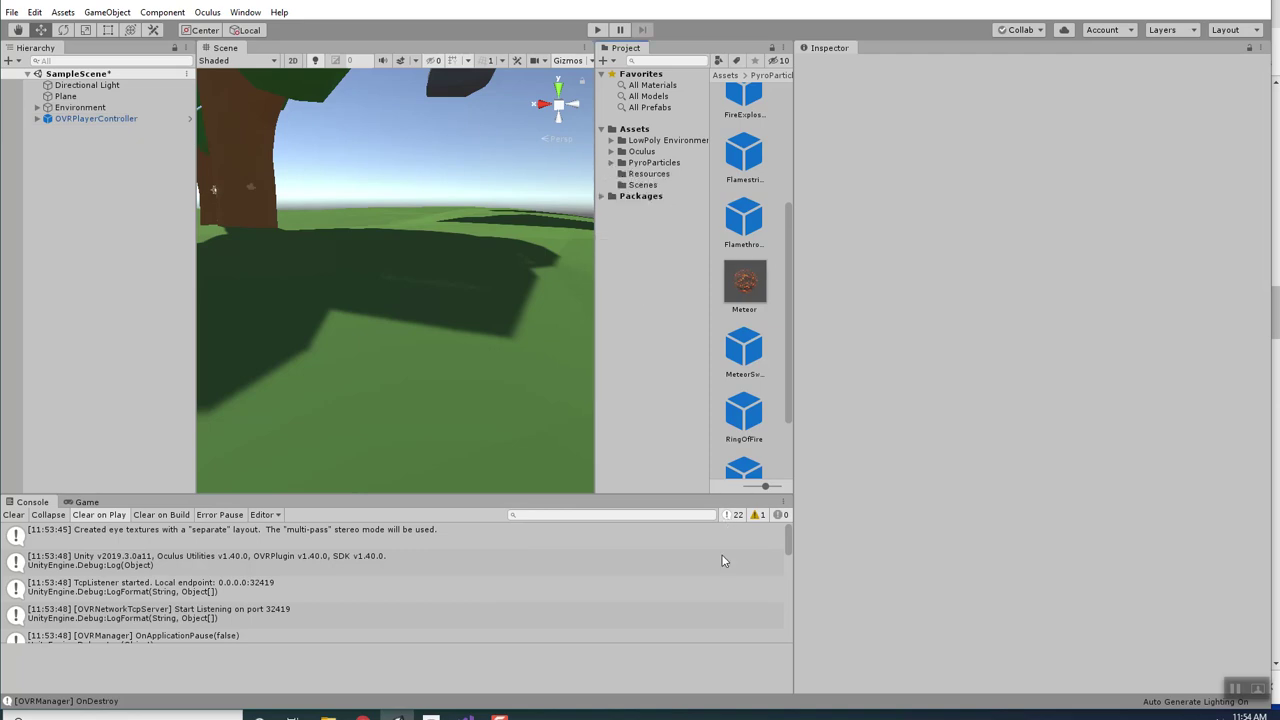
click(1262, 689)
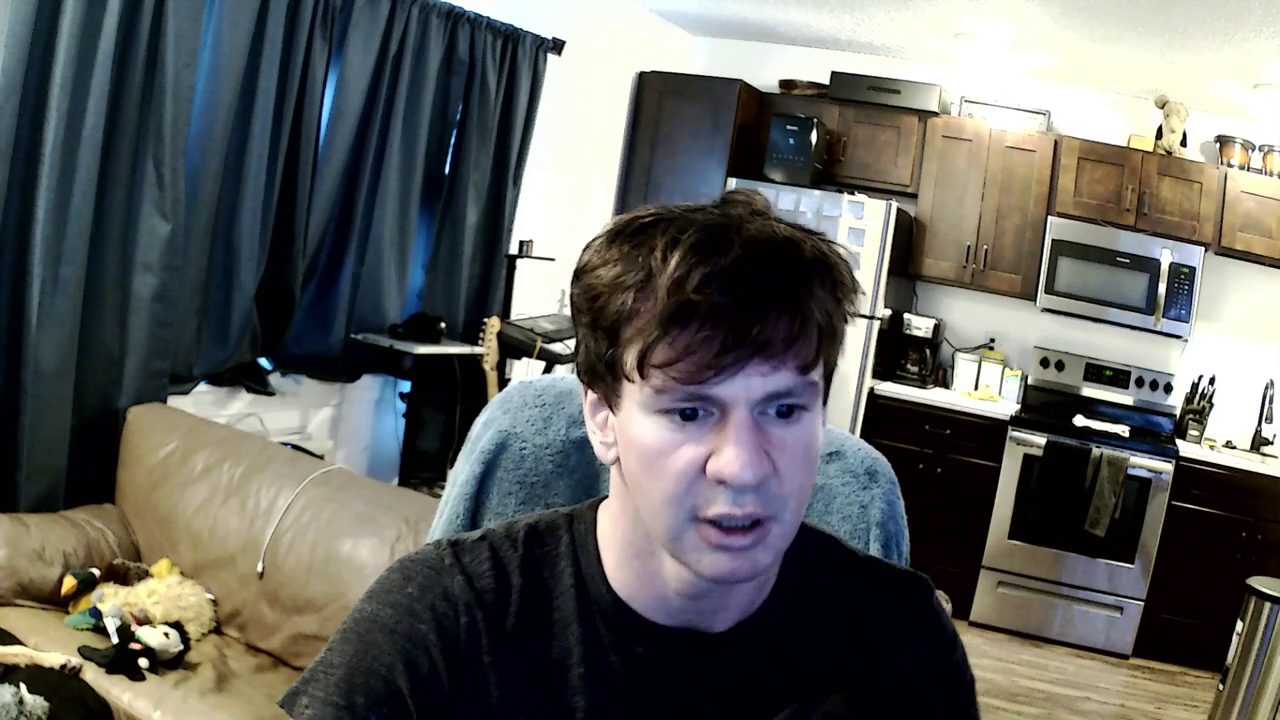